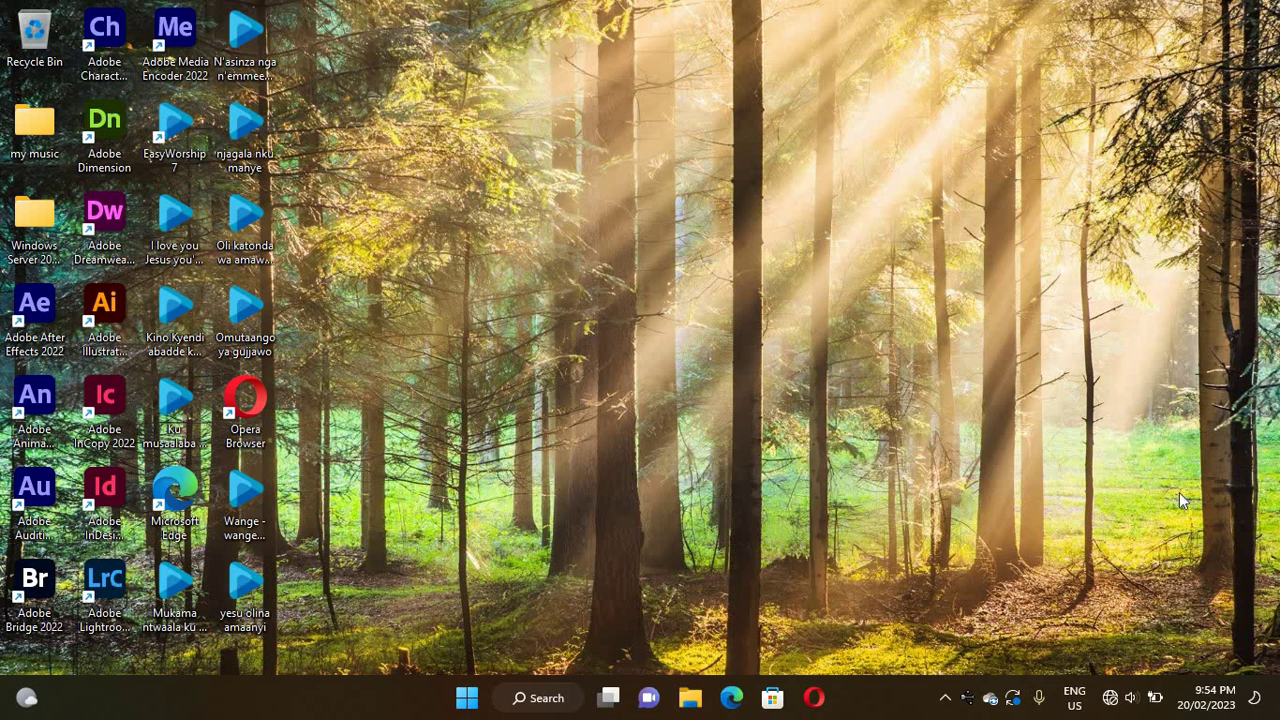
- Launch Excel from a Start-menu search for 'exc' and dismiss the Get genuine Office notice
click(462, 705)
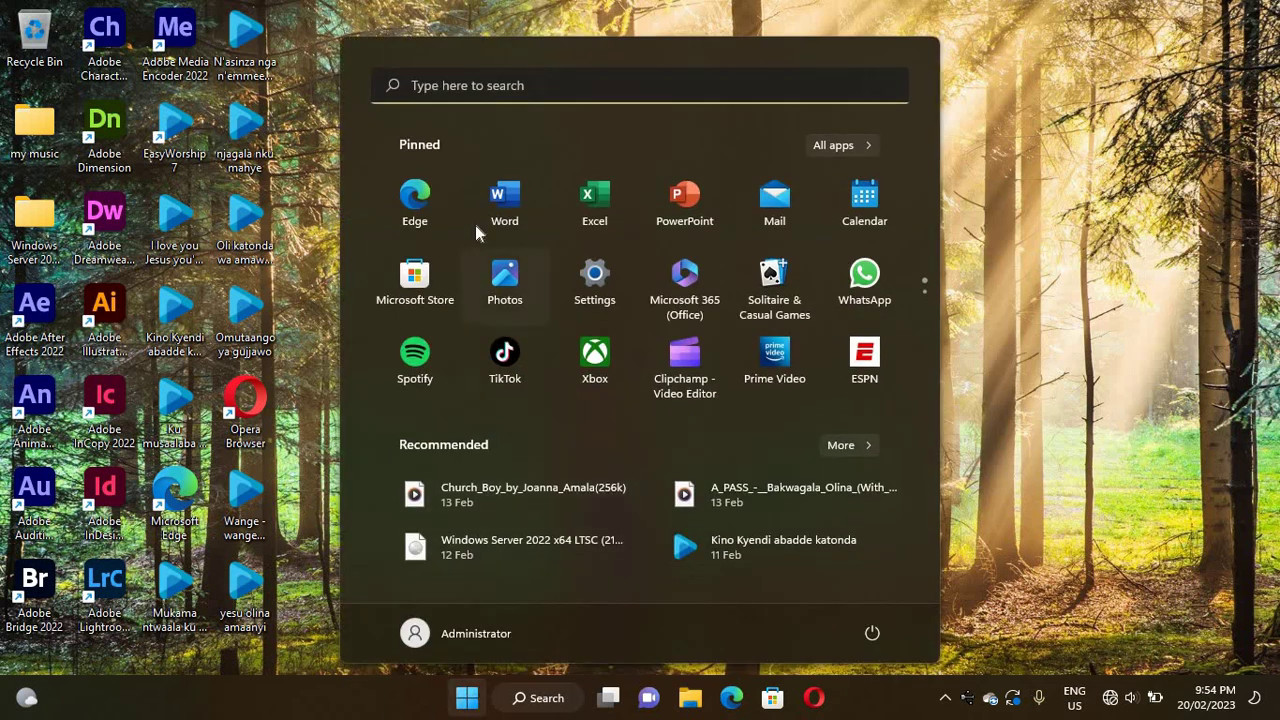
text(exc)
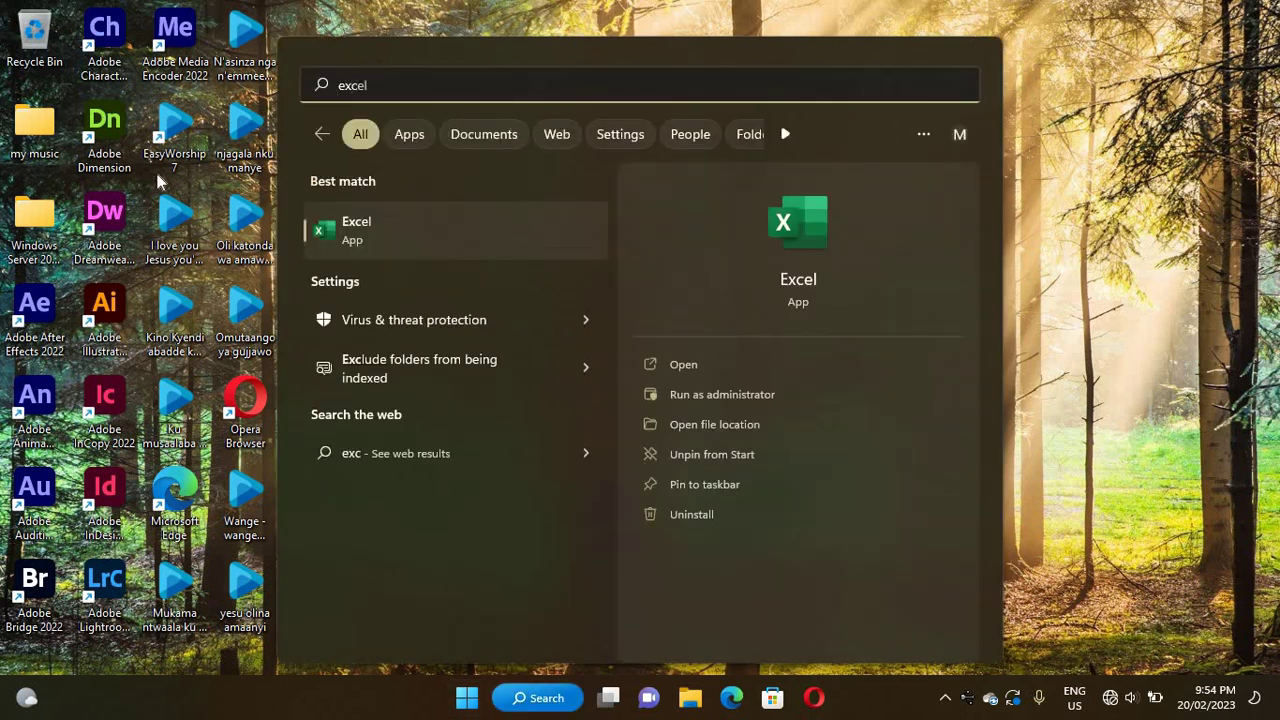
click(354, 240)
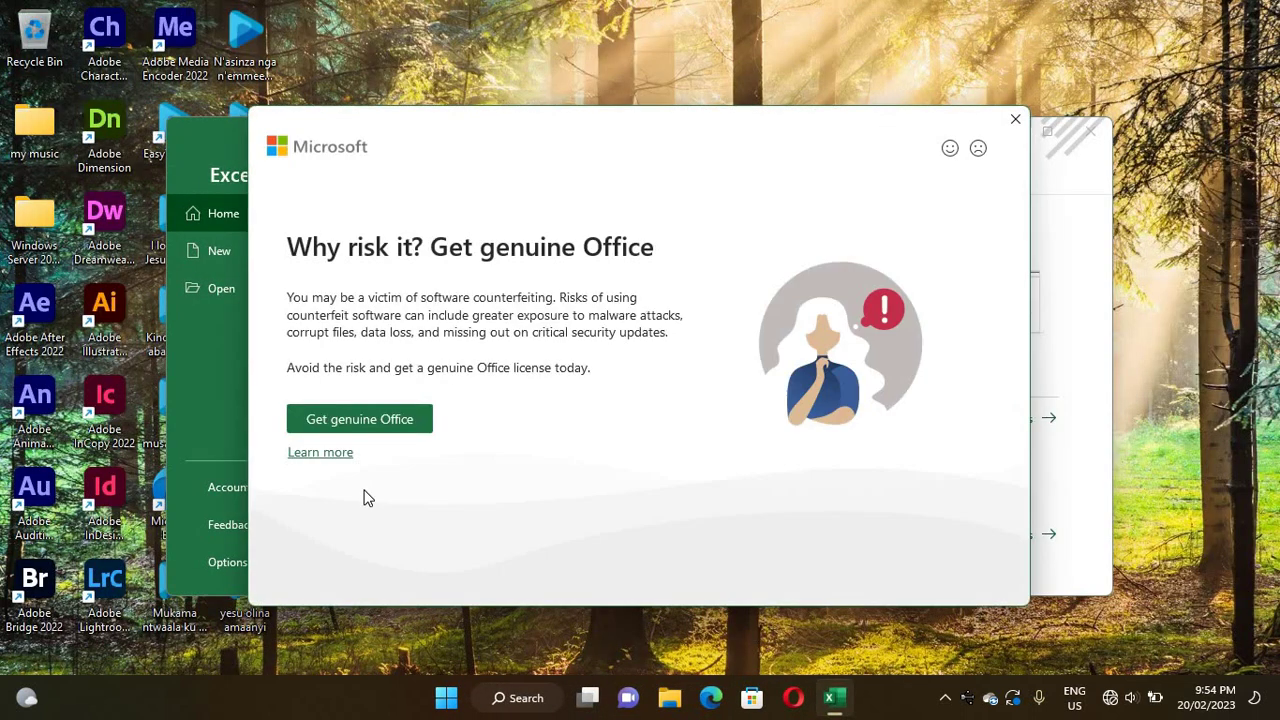
click(1015, 119)
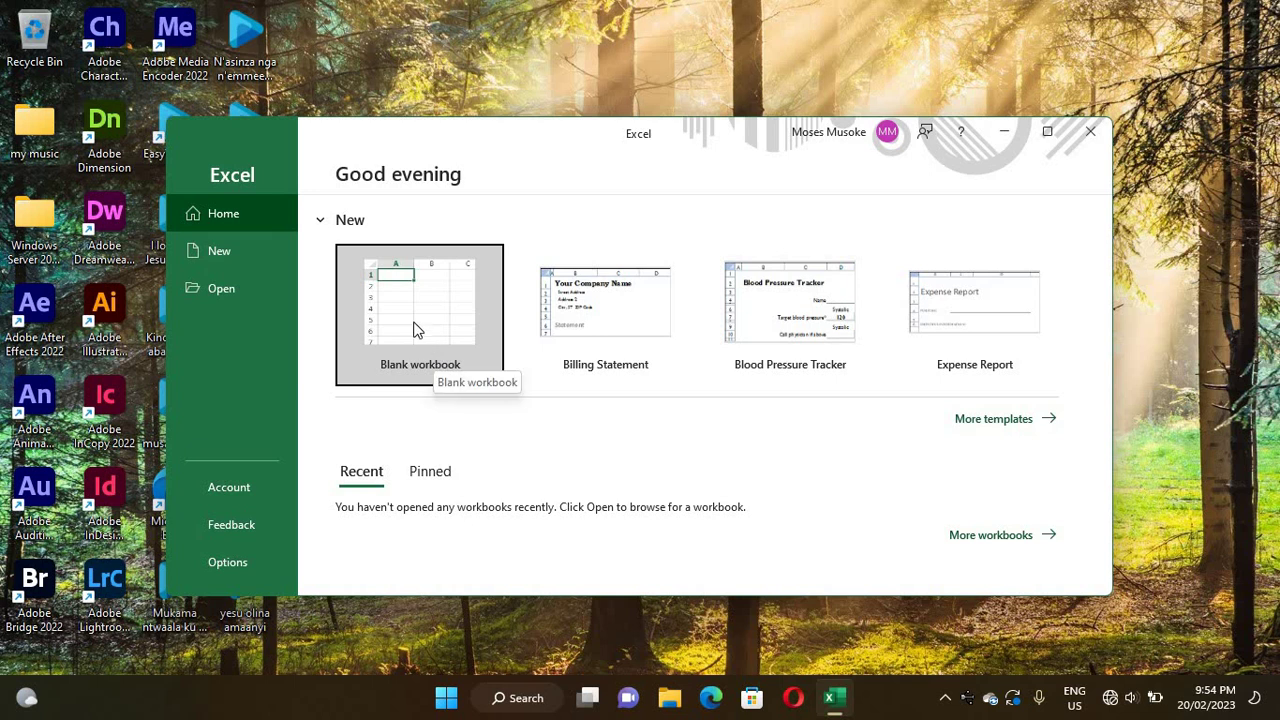
- Create a maximized blank workbook, dismiss the licence banner and bring up the Insert ribbon
click(405, 338)
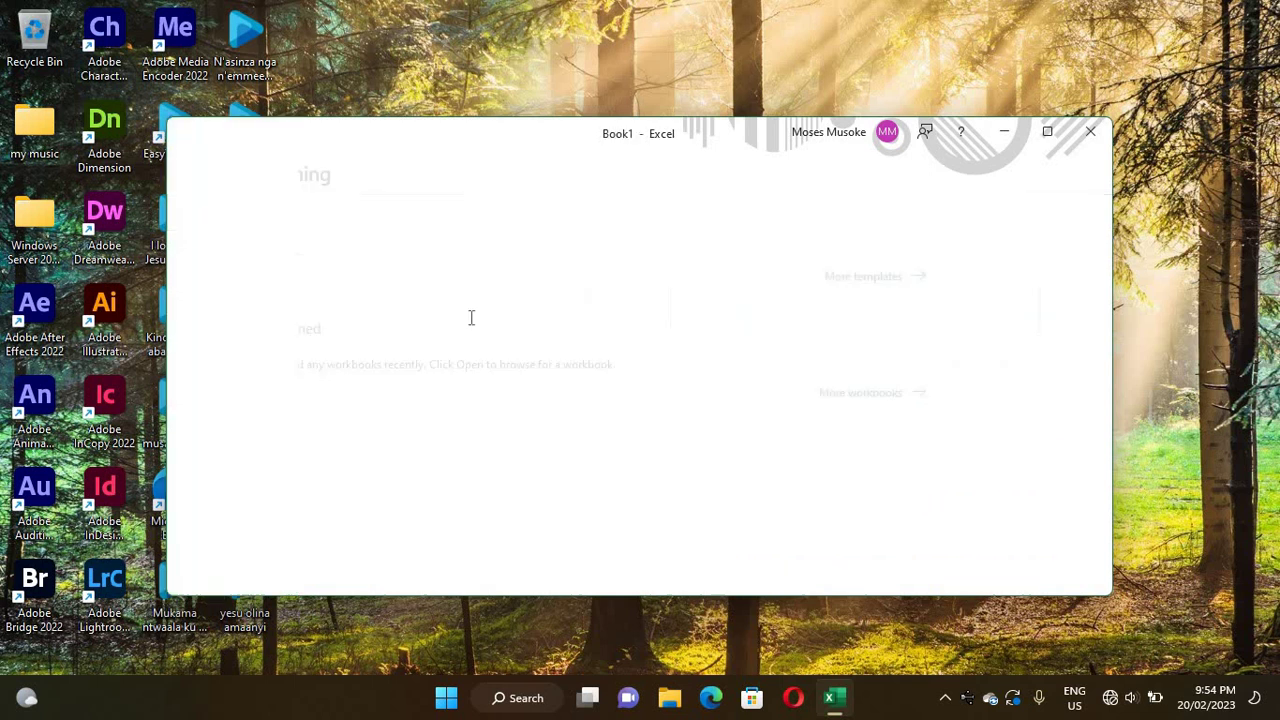
click(1047, 132)
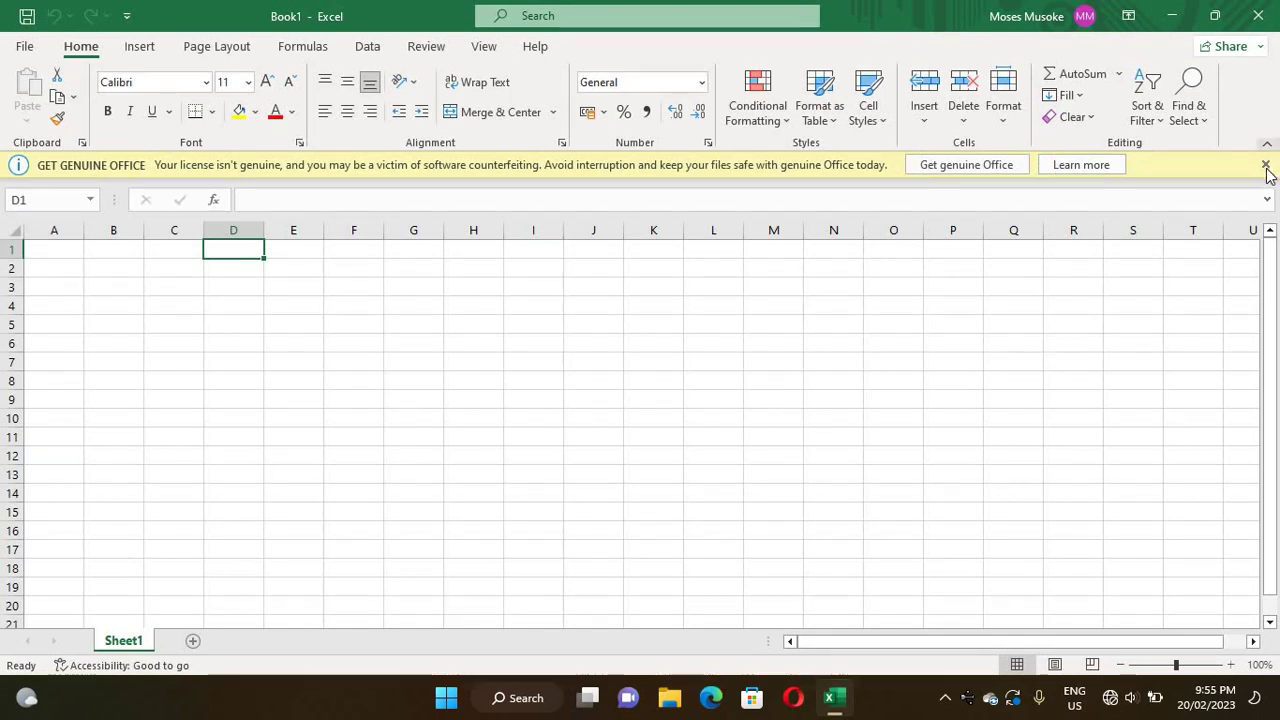
click(1265, 164)
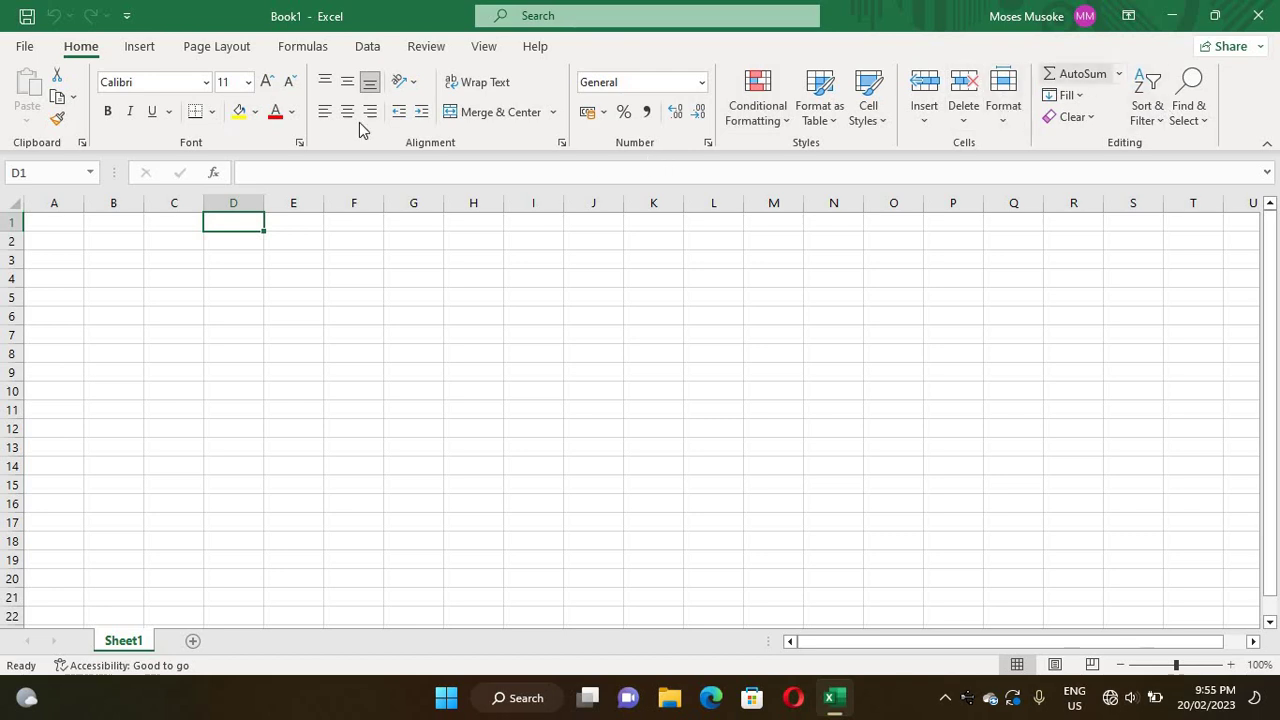
click(141, 49)
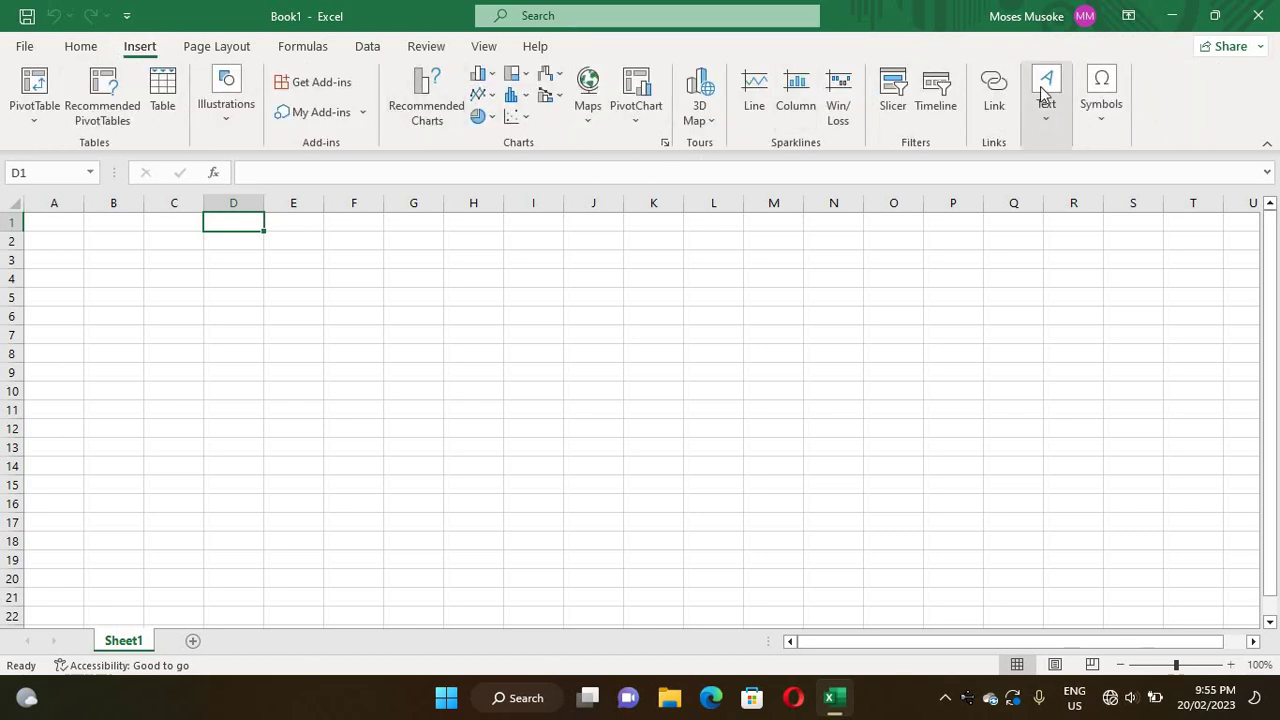
- Draw a text box over rows 2–7 and type 'Singh Solutions Ltd', beginning the next line with 'Plo'
click(1041, 147)
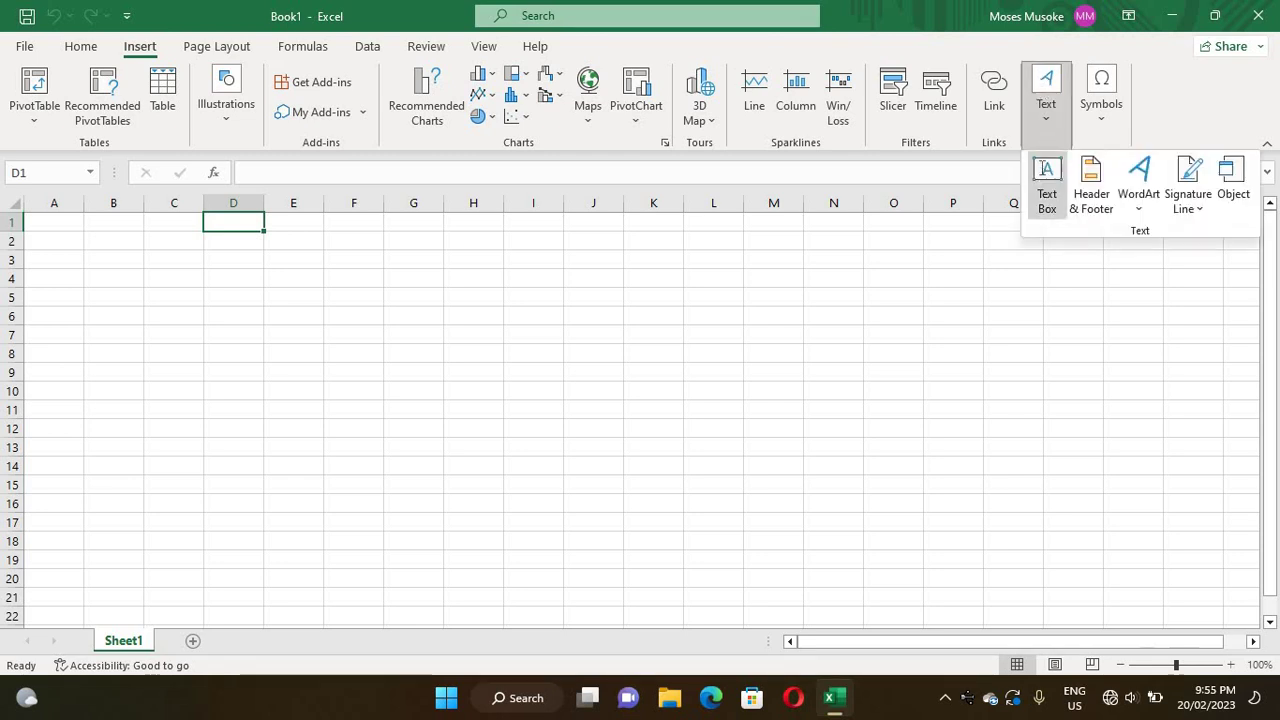
click(1045, 185)
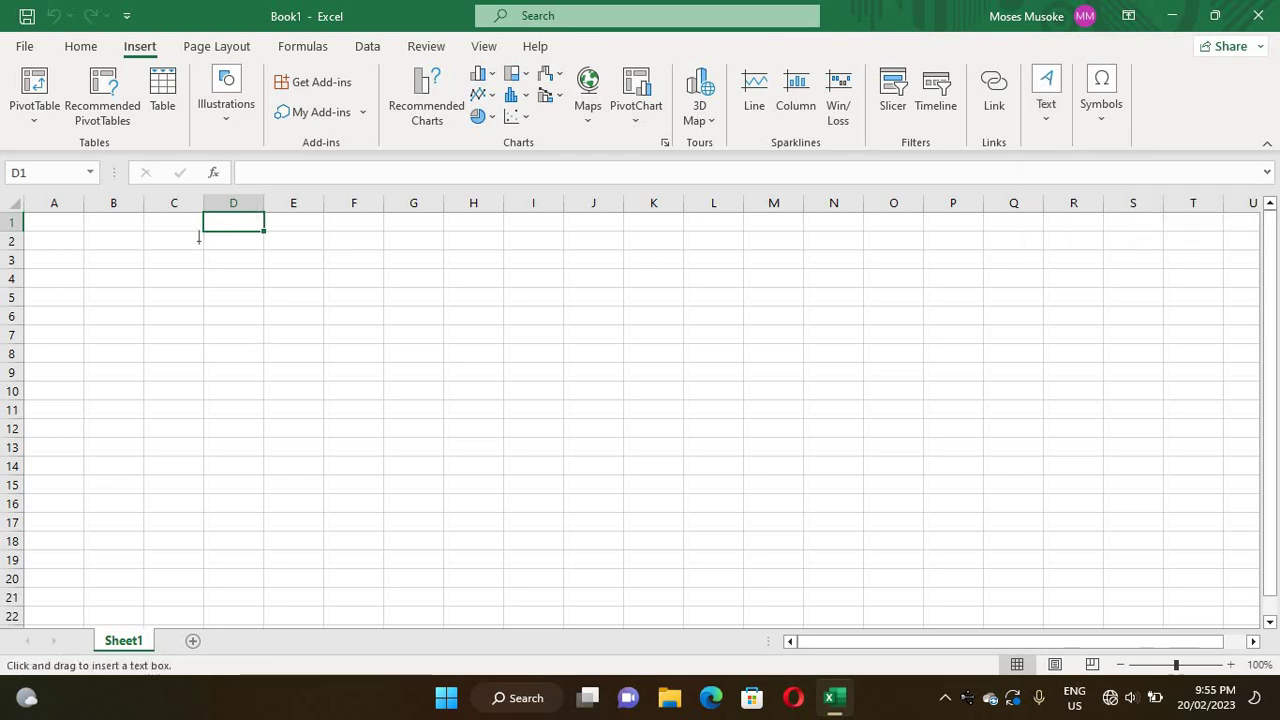
drag(199, 240, 370, 337)
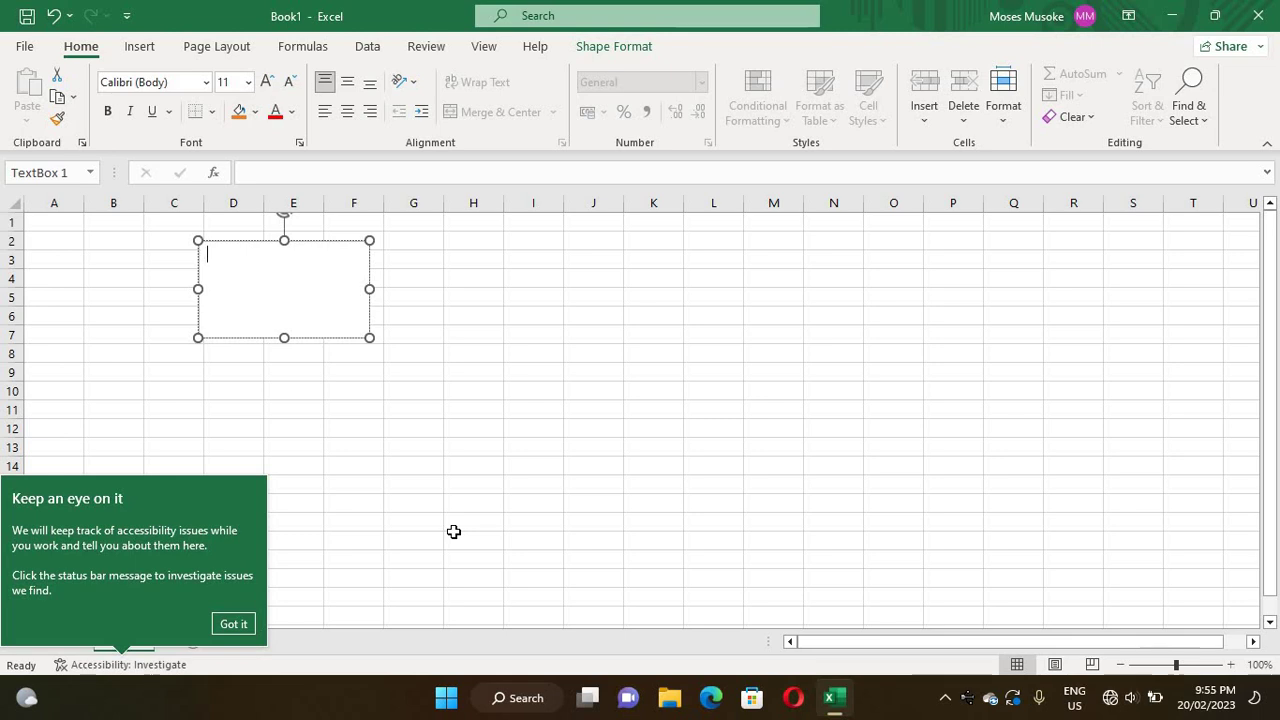
text(Singh Solu)
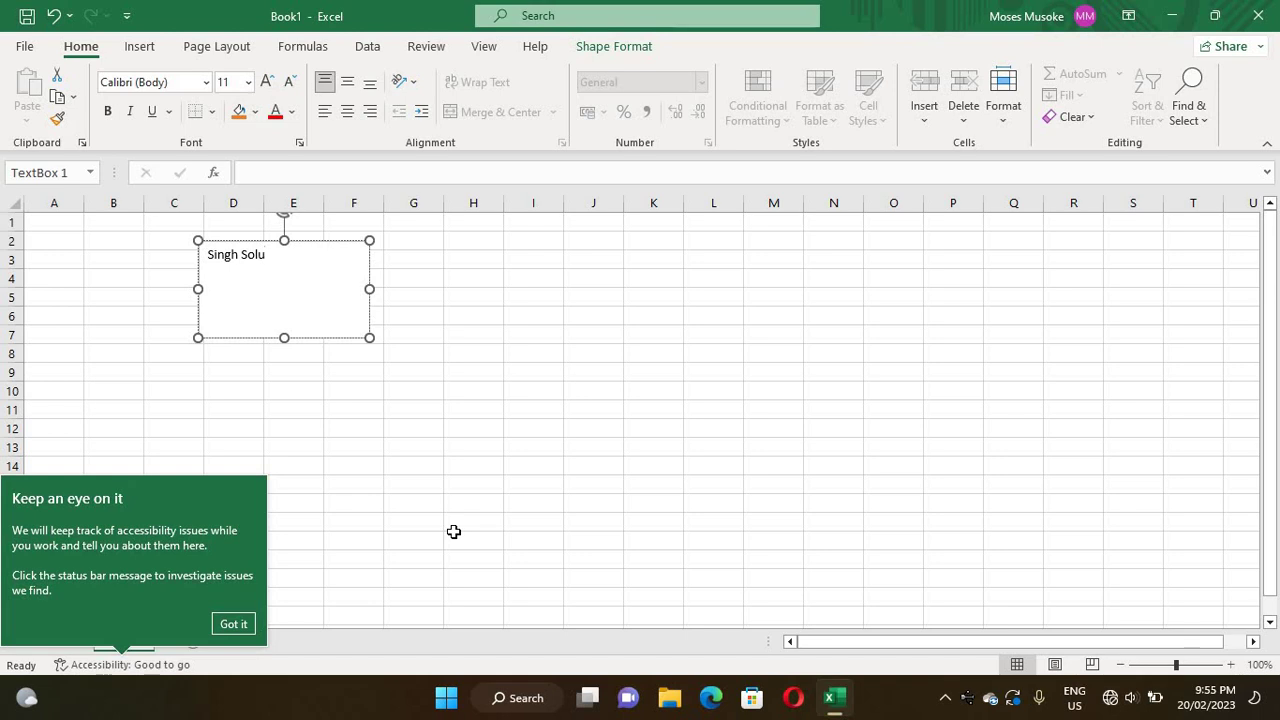
text(tions)
text( Lt)
text(d)
text(lo)
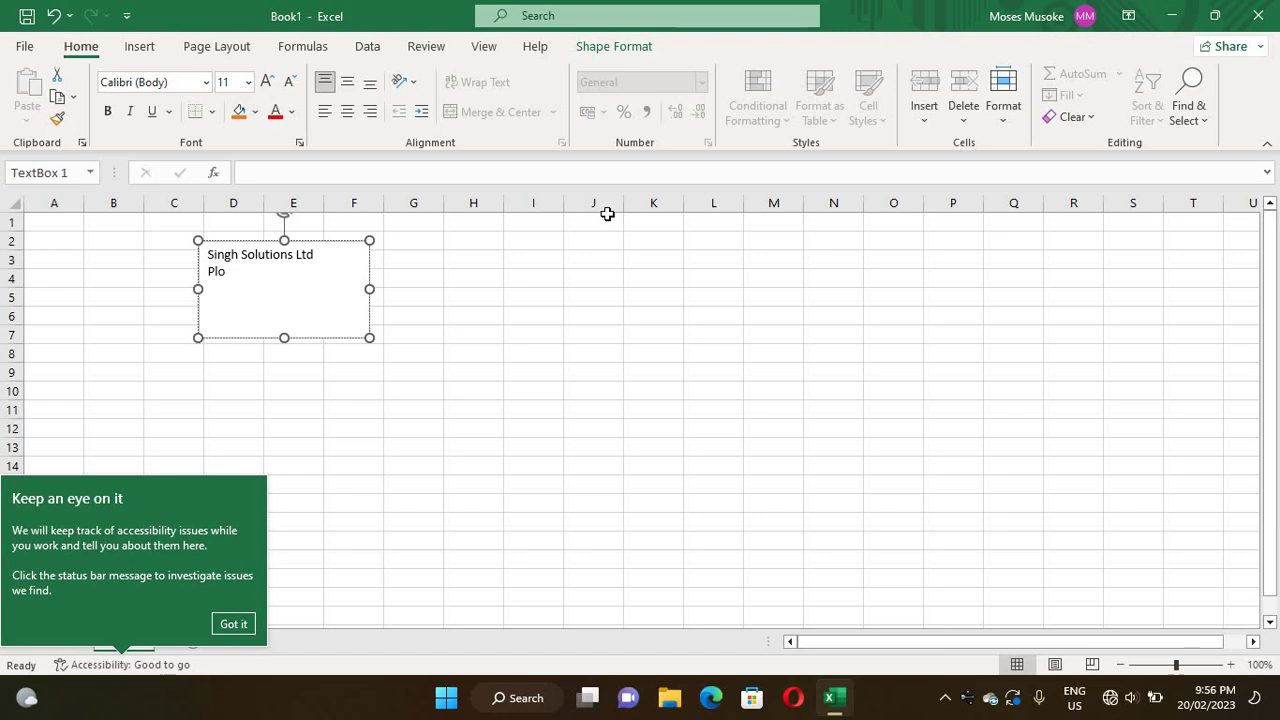
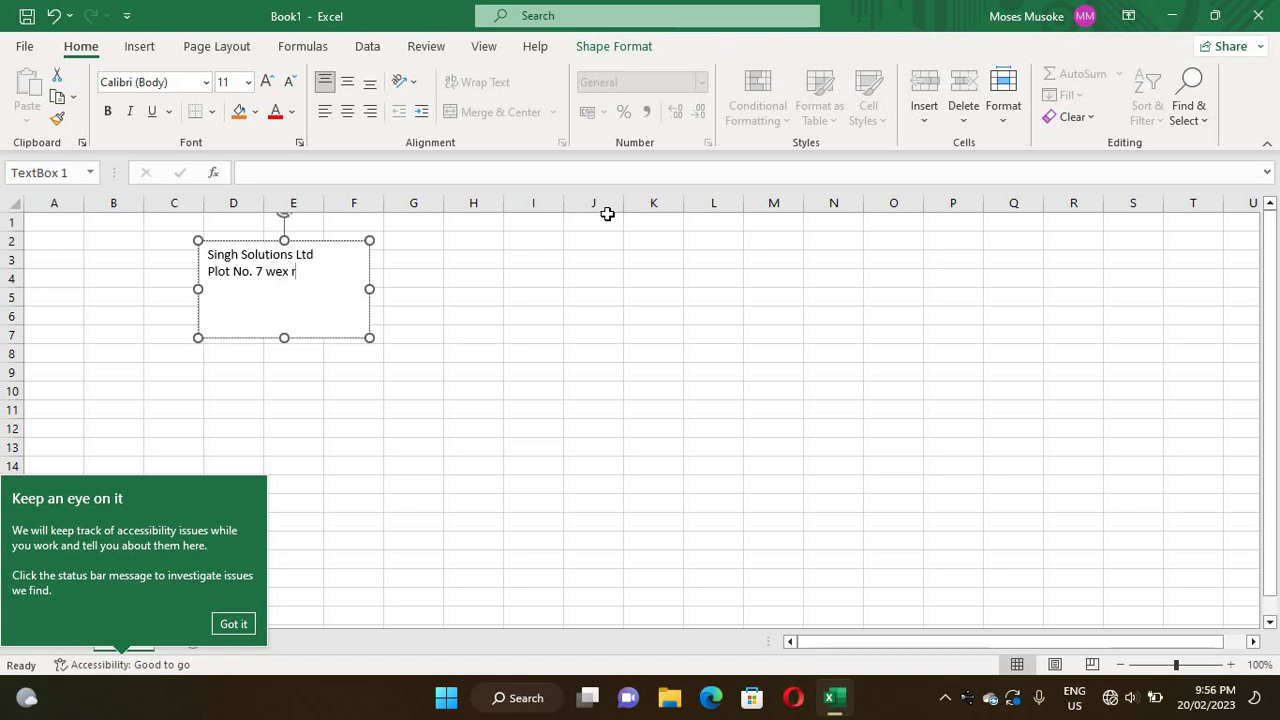
key(Return)
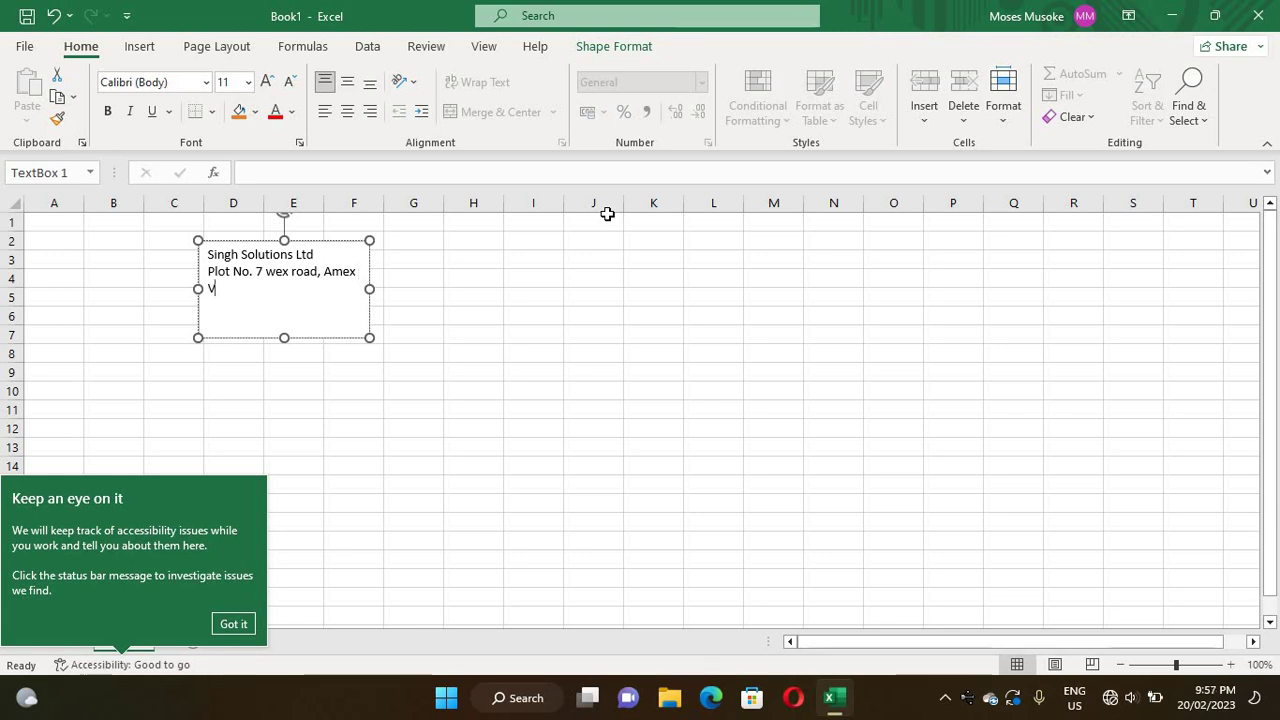
key(Return)
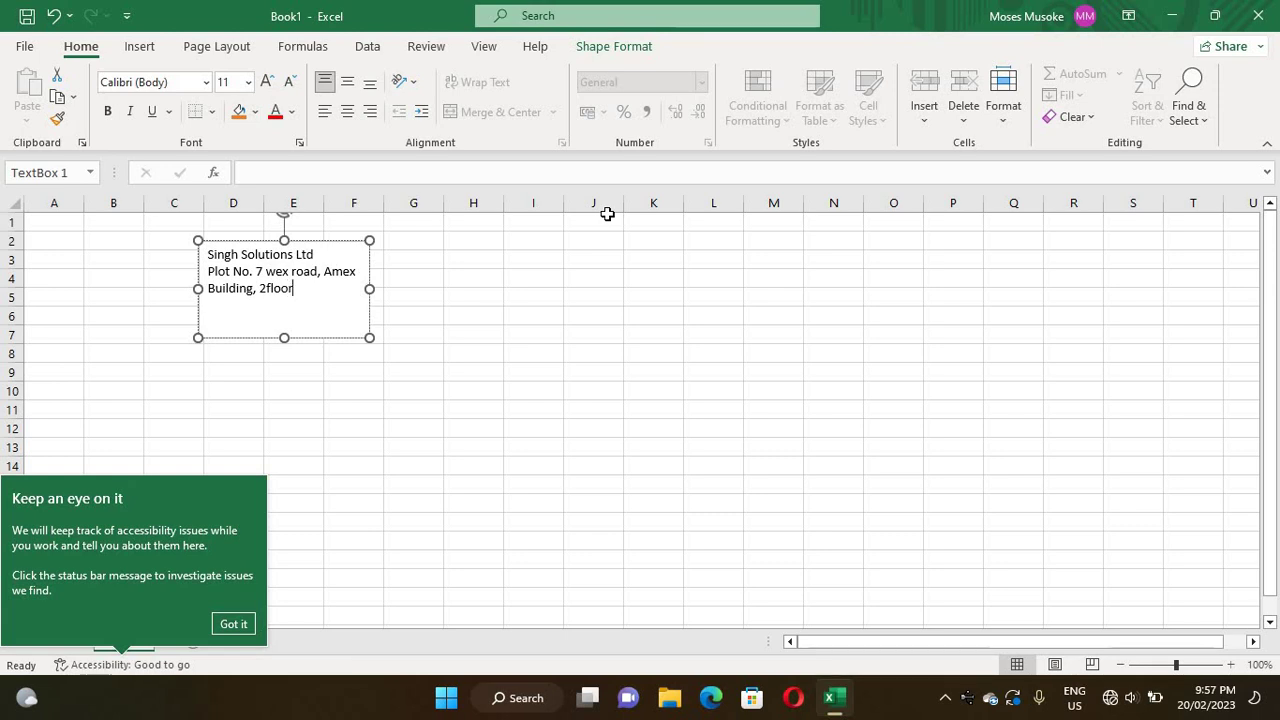
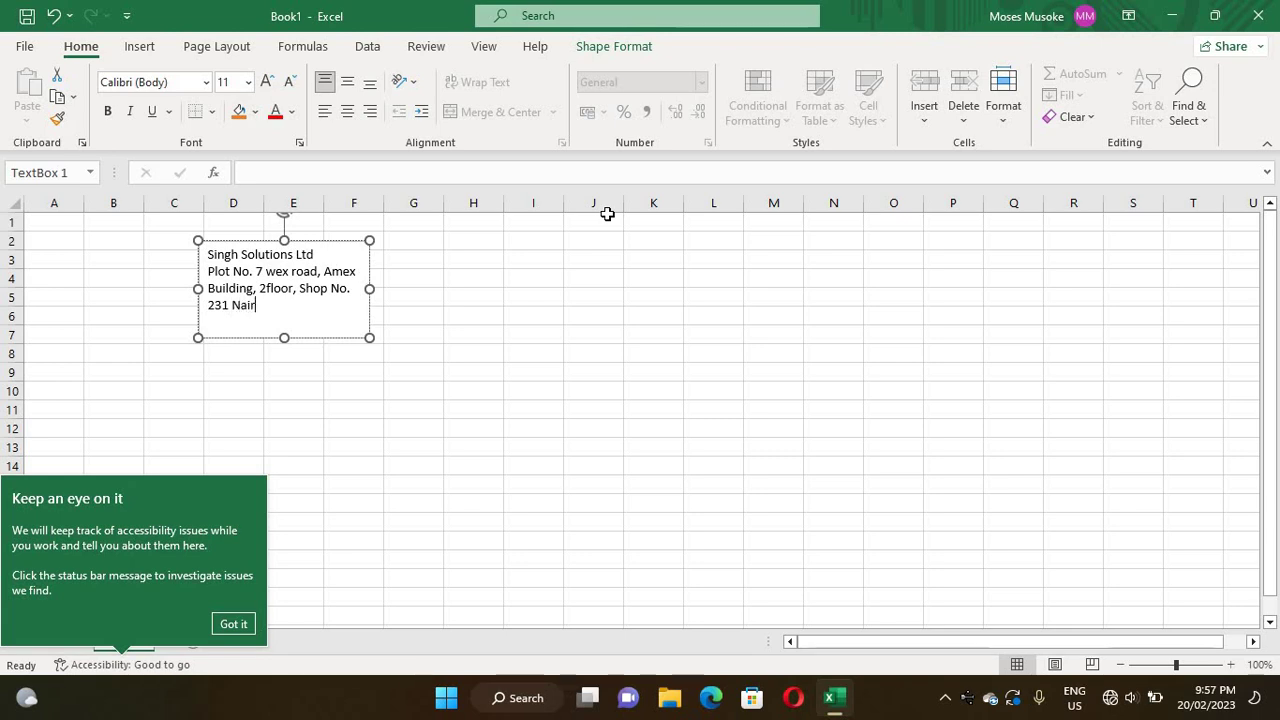
- Add a 'Tel :' line with the company phone number and an 'E-mail :' line with its sales address
key(Return)
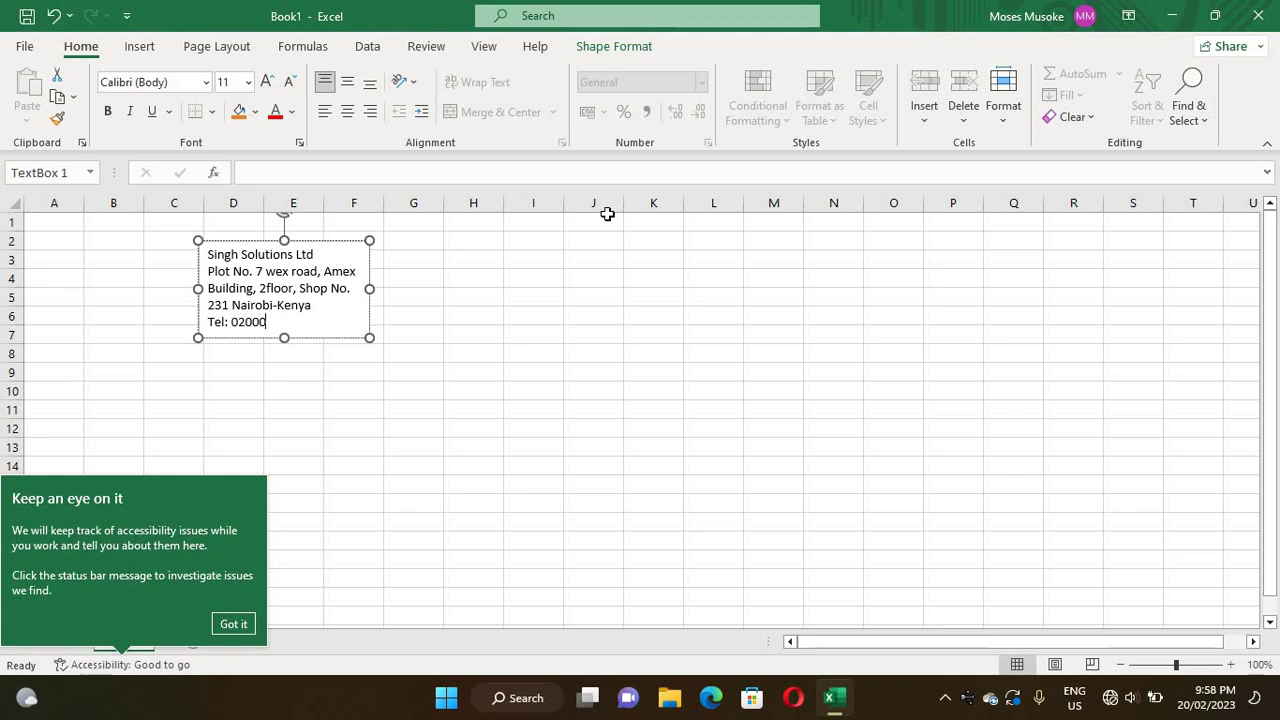
key(Return)
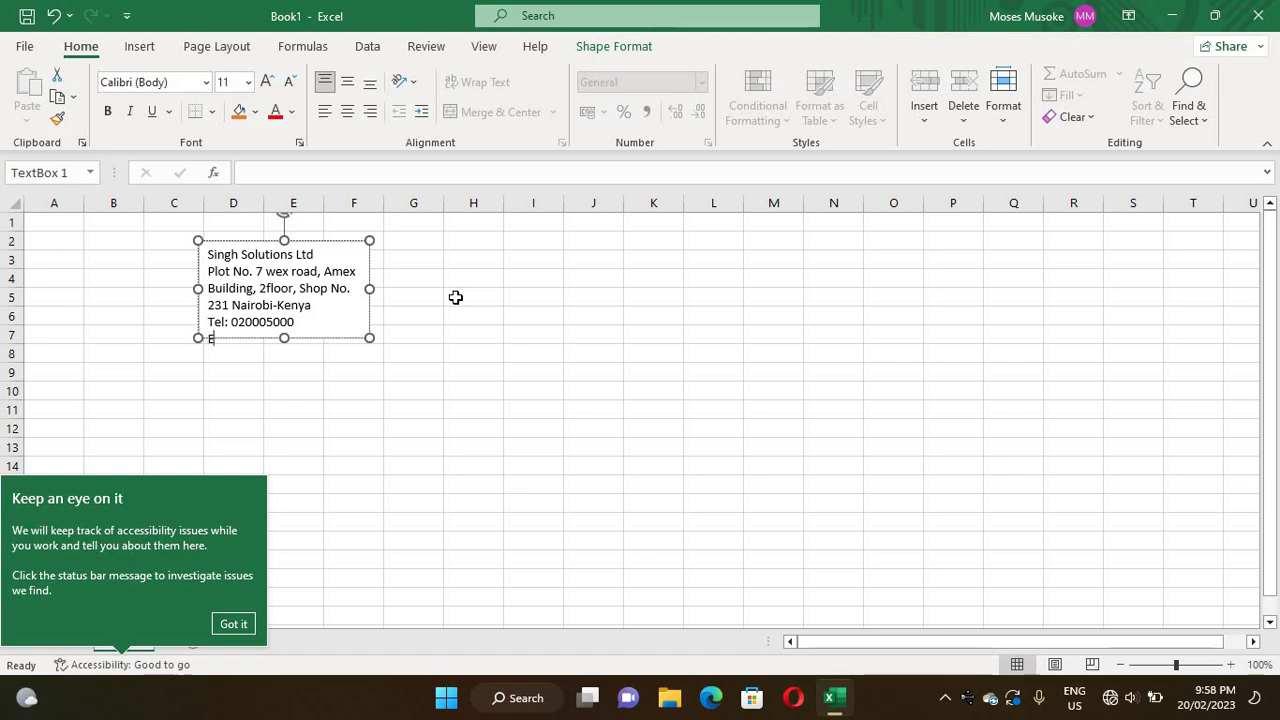
text(E-mail)
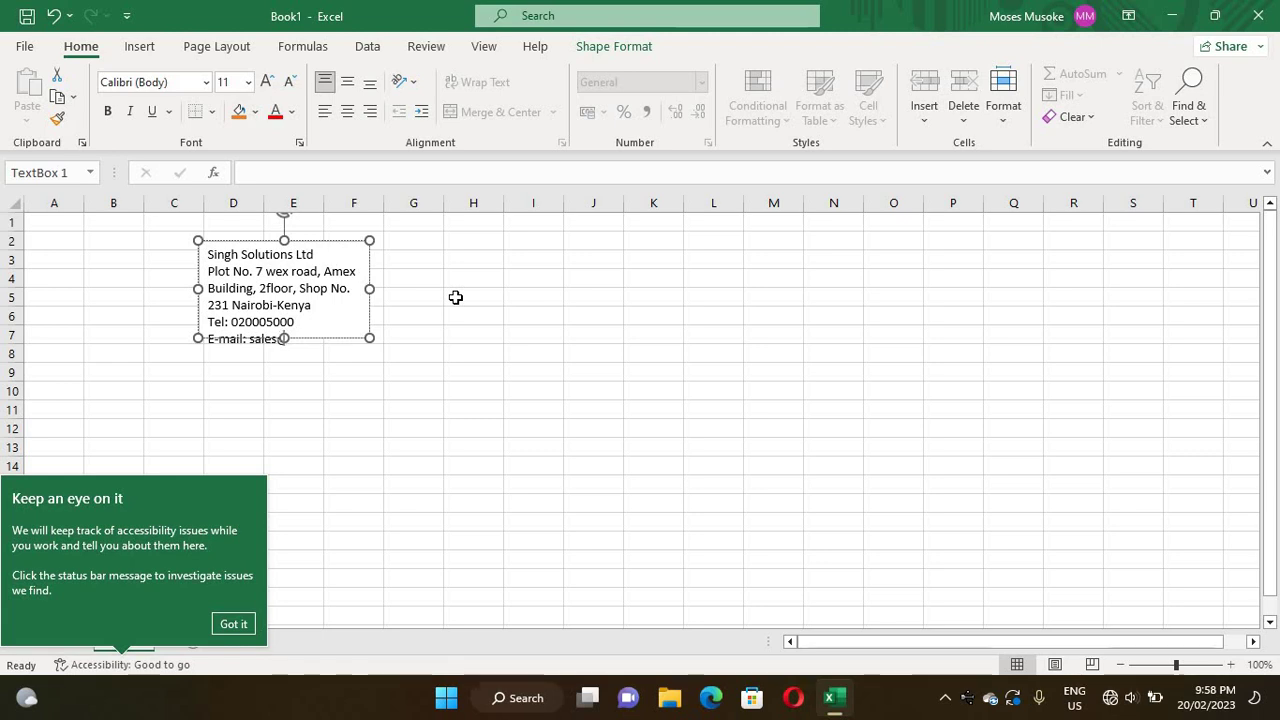
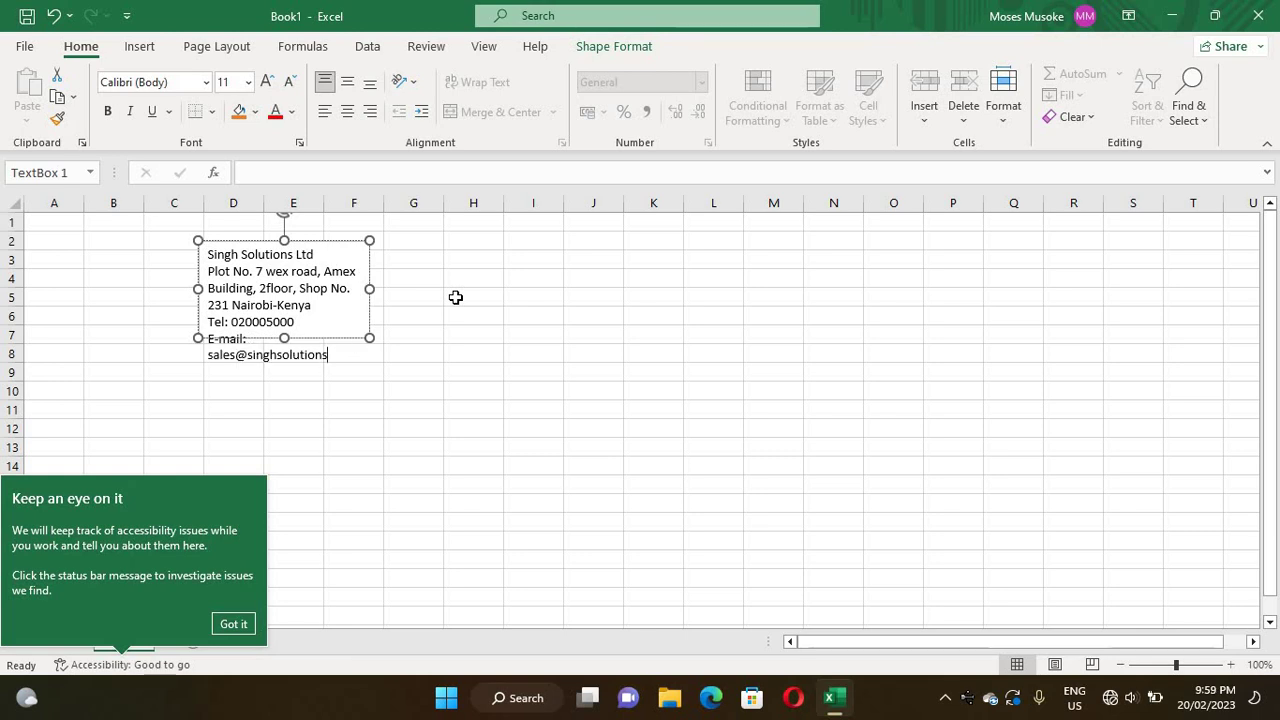
click(281, 368)
- Make the header text box taller and wider so the address reflows onto two lines
drag(285, 381, 286, 371)
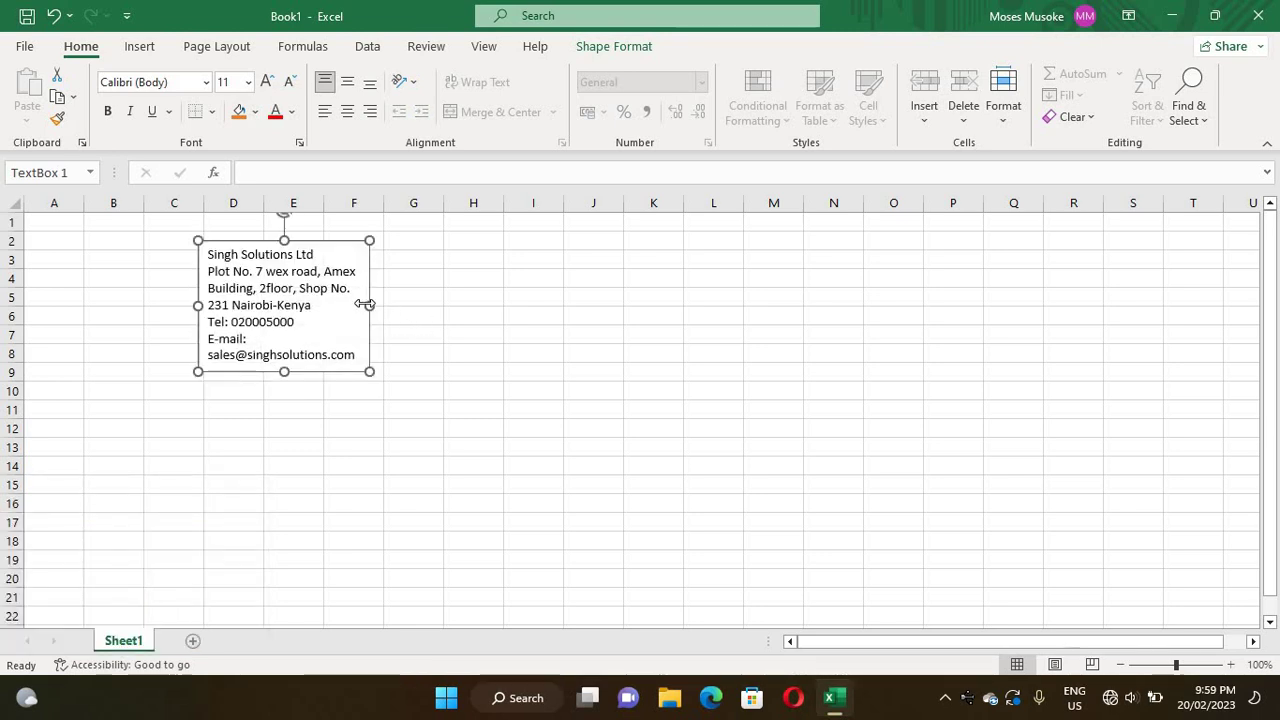
click(416, 312)
click(349, 302)
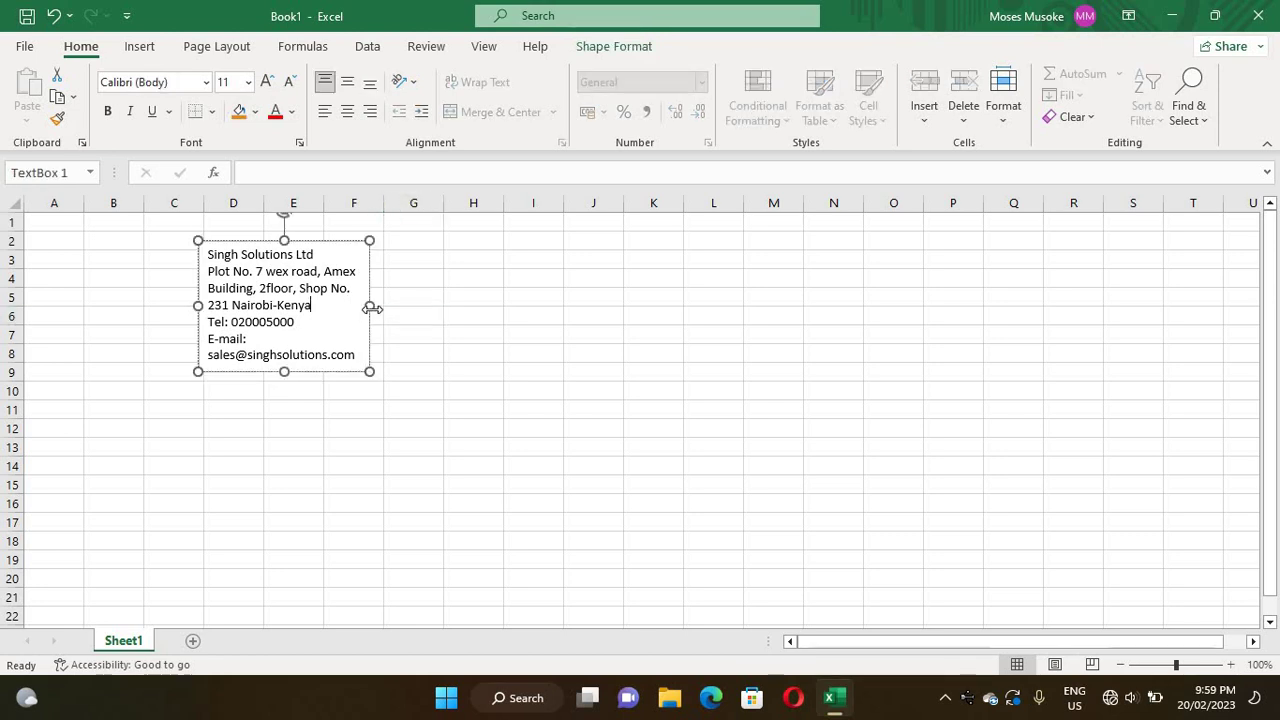
drag(370, 306, 480, 309)
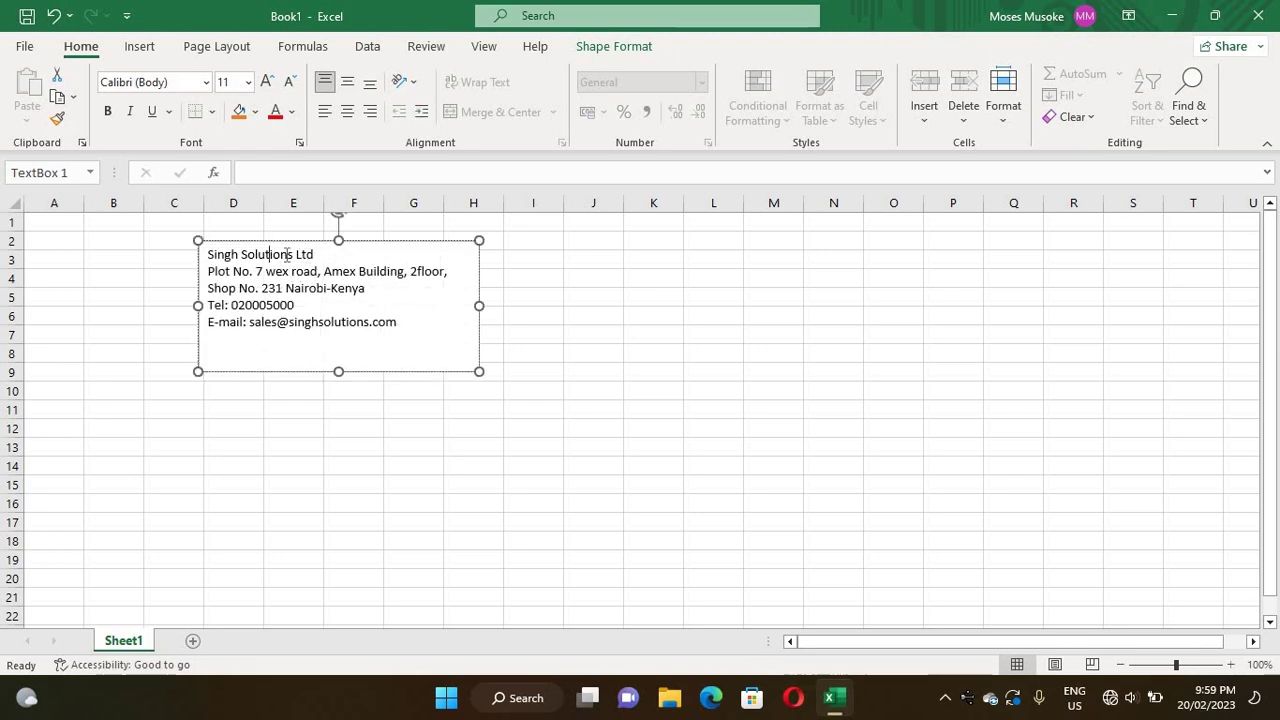
drag(315, 255, 208, 251)
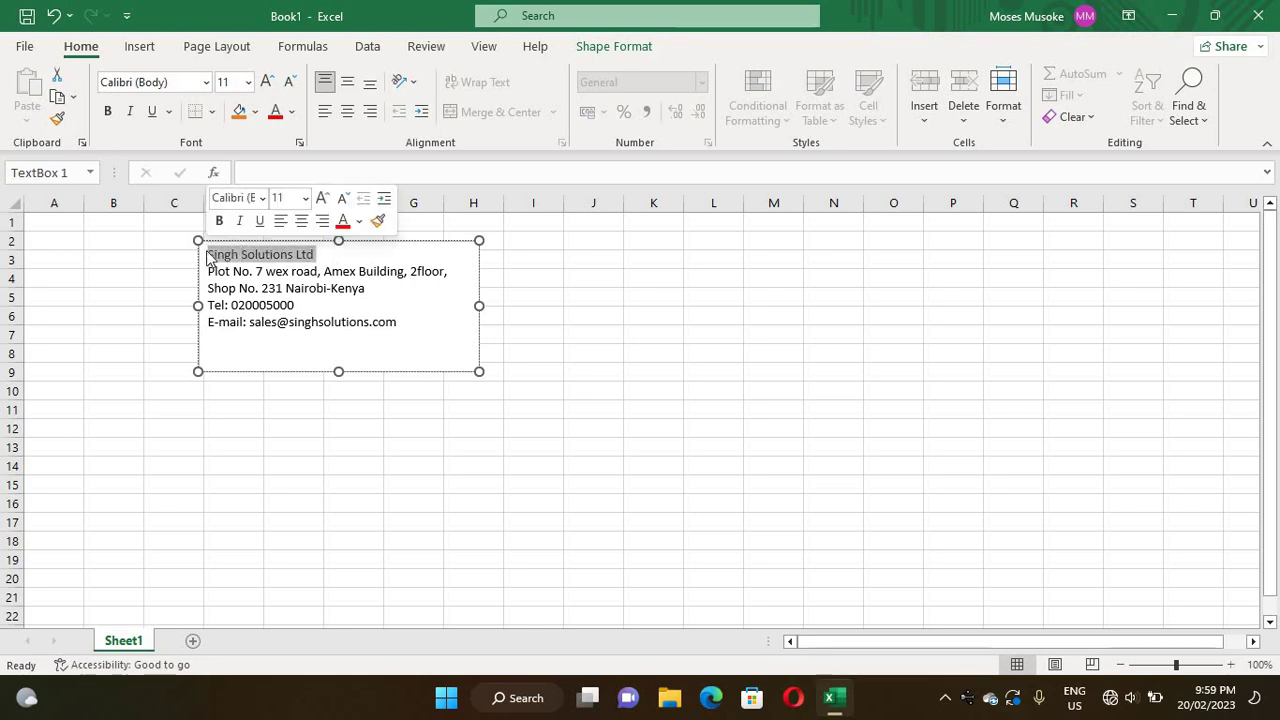
- Make the 'Singh Solutions Ltd' title bold and enlarge it to 24 pt
key(Left)
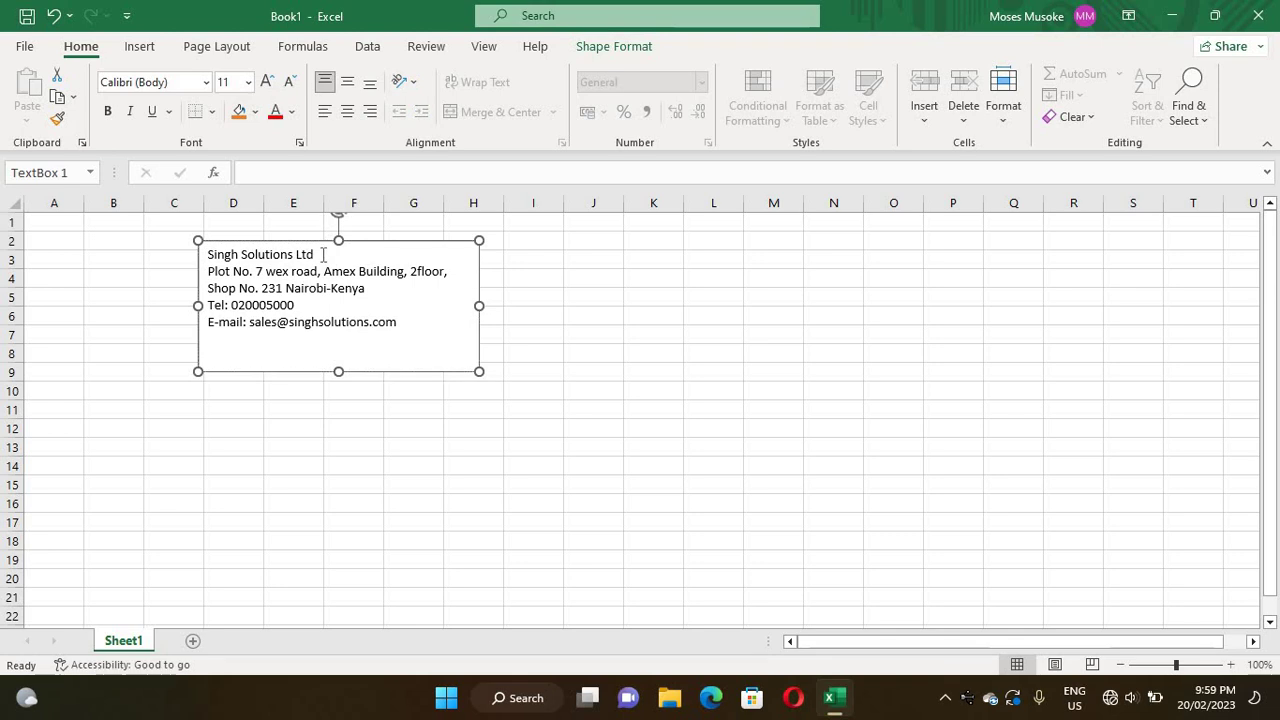
drag(316, 254, 190, 254)
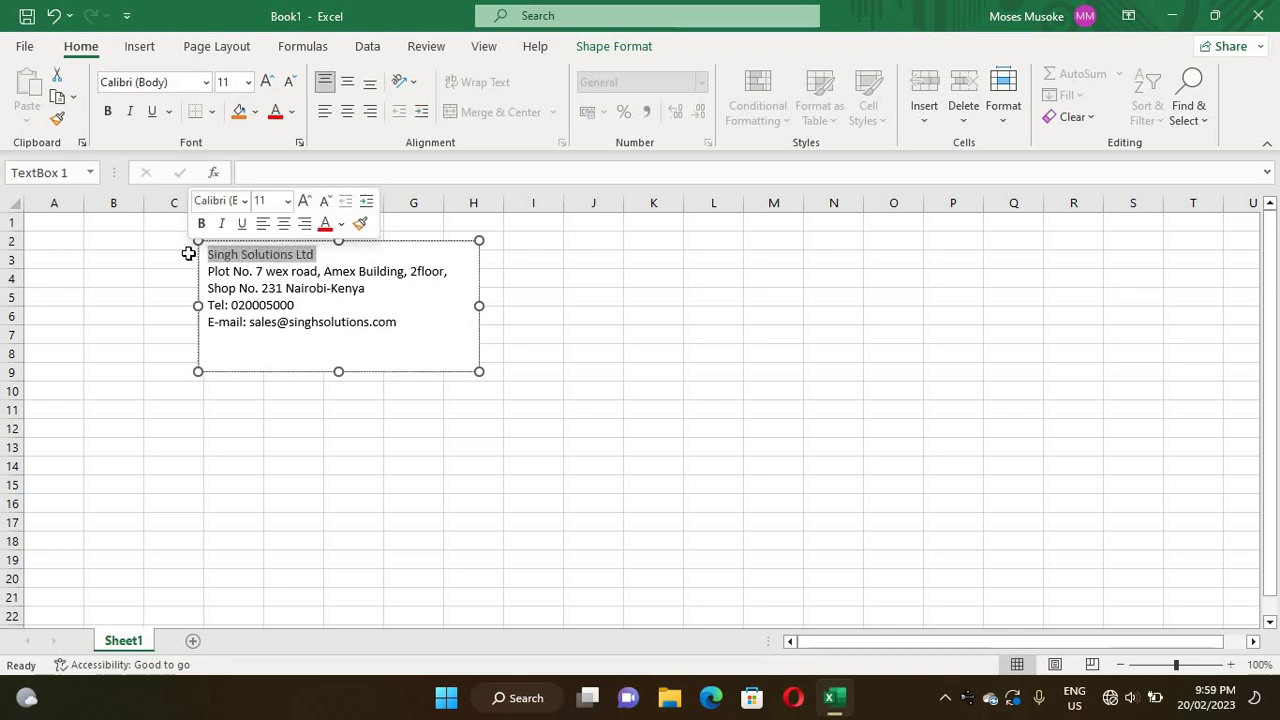
key(ctrl+b)
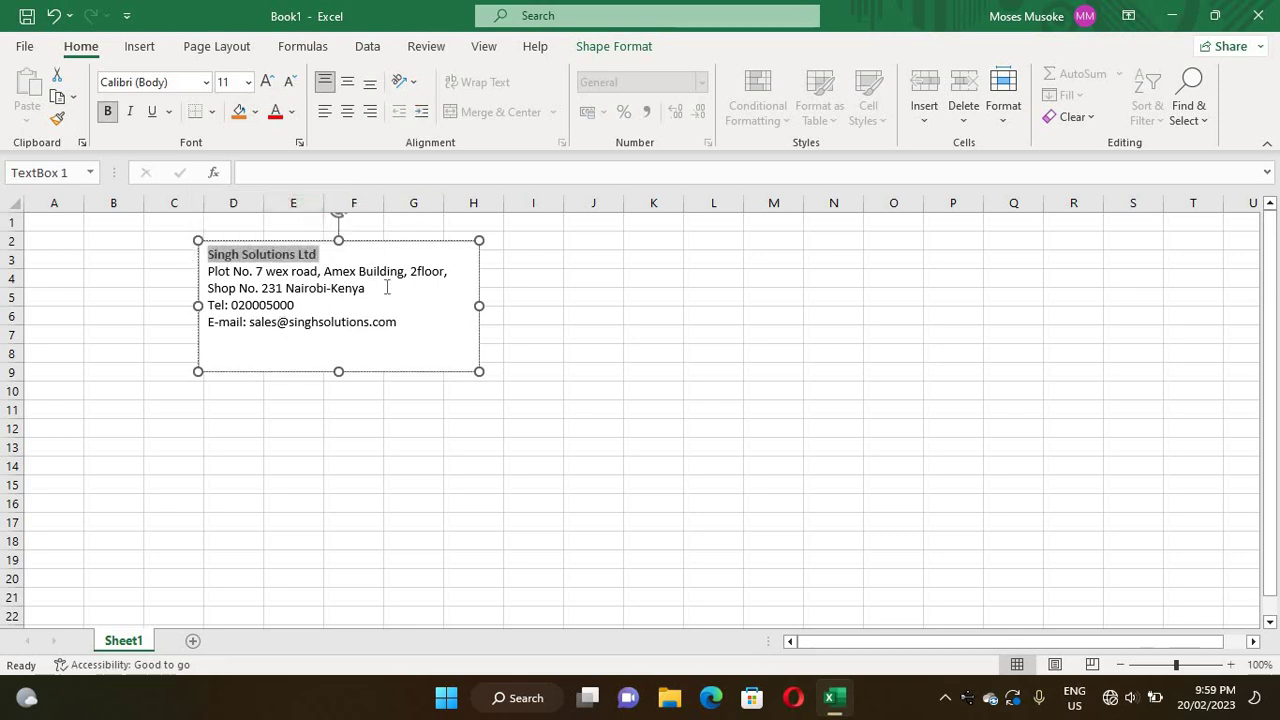
click(268, 82)
click(268, 82)
click(268, 82)
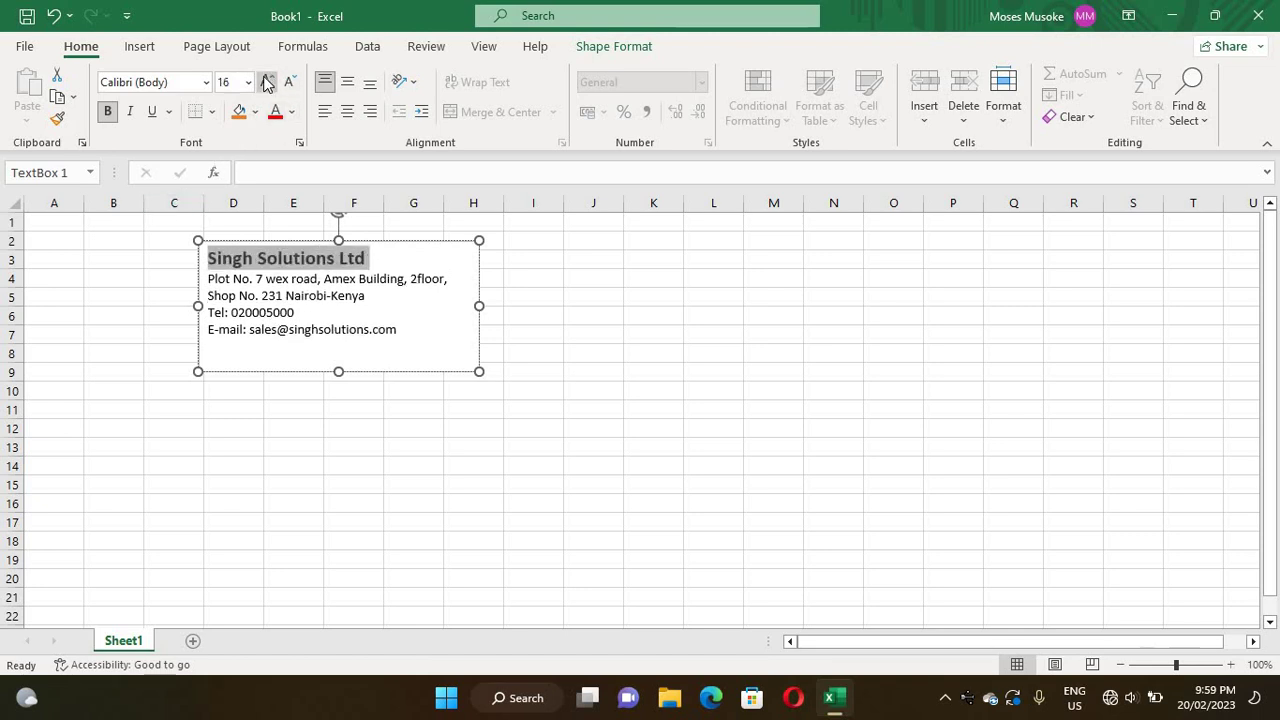
click(268, 82)
click(268, 82)
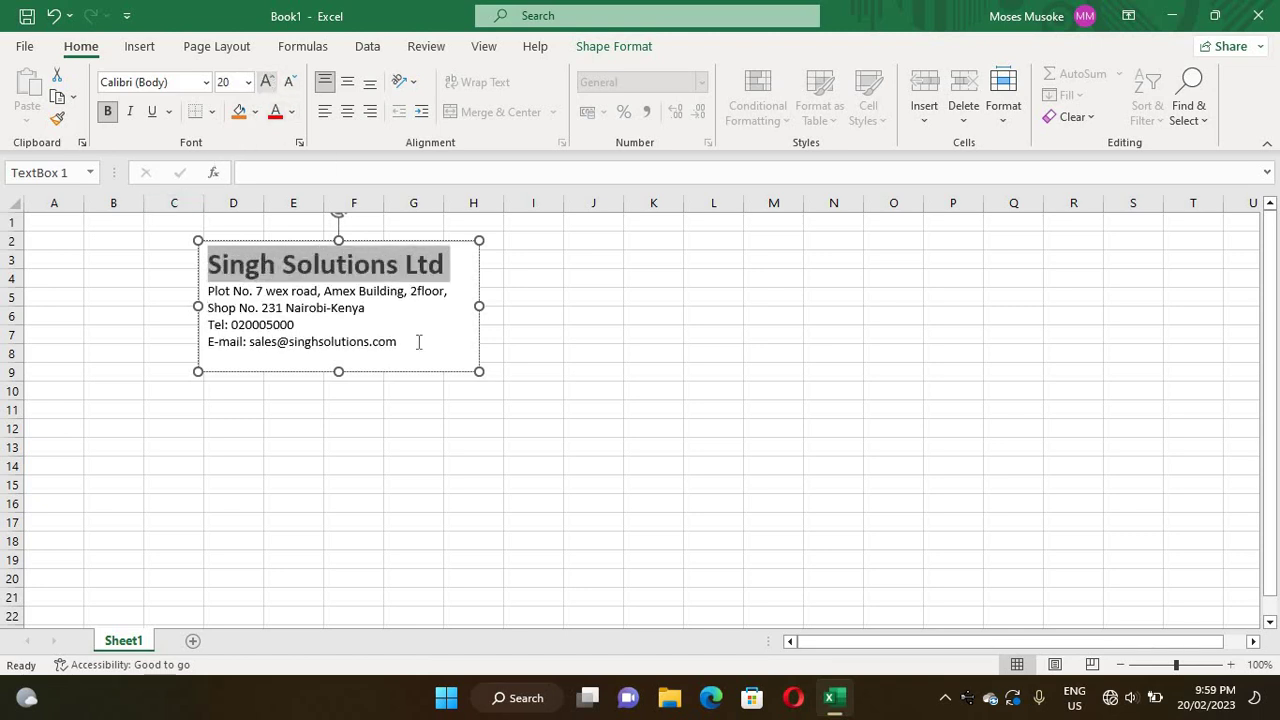
click(329, 482)
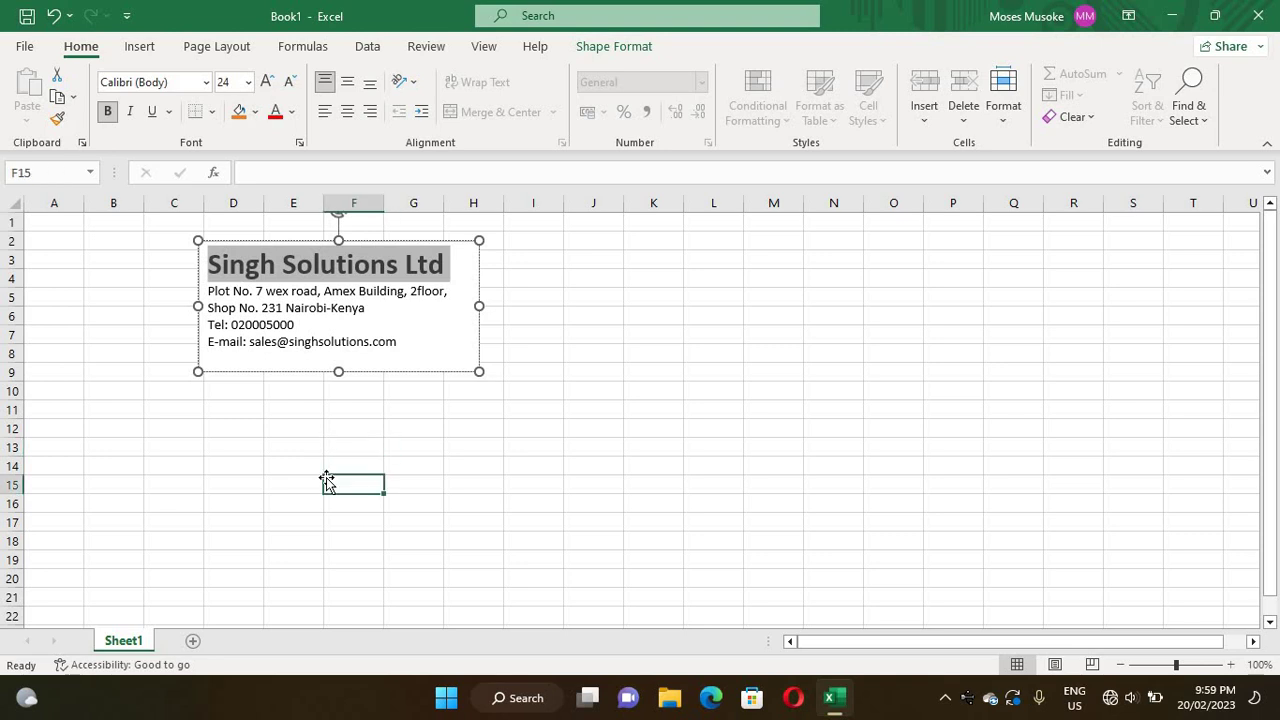
- Bold the 'Tel:' and 'E-mail:' labels, then select all the header text
click(227, 331)
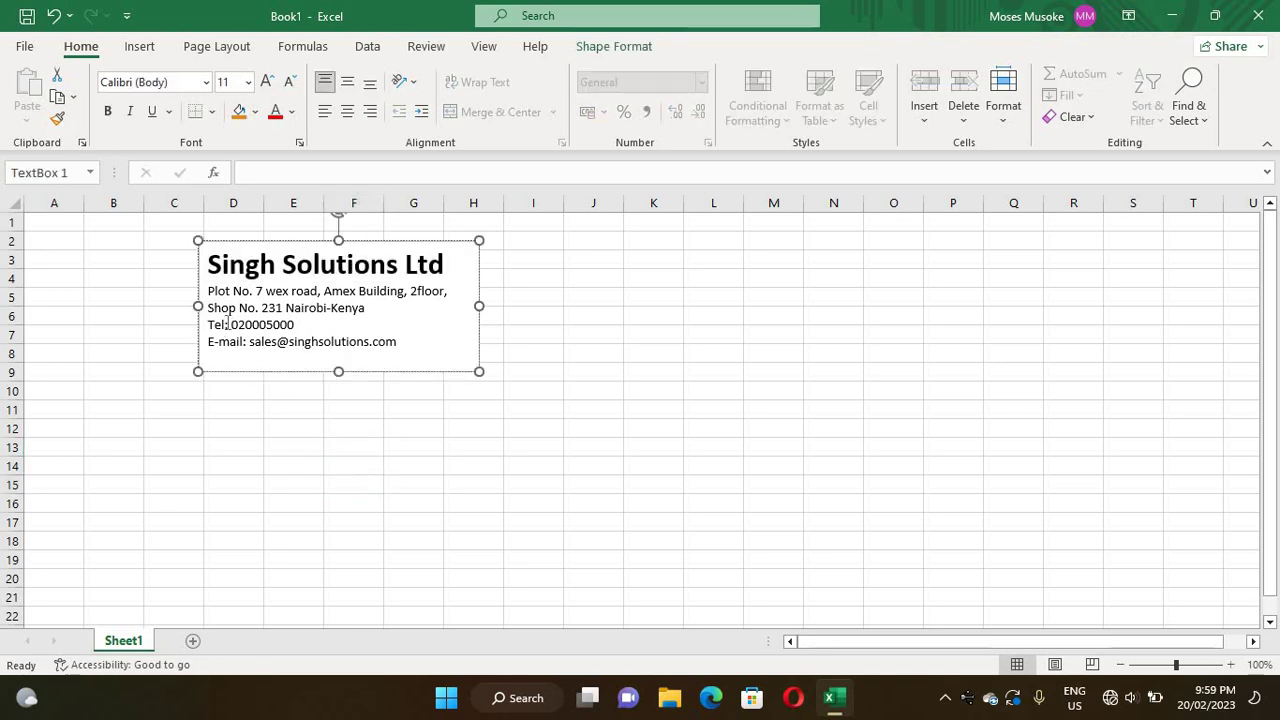
drag(229, 322, 177, 324)
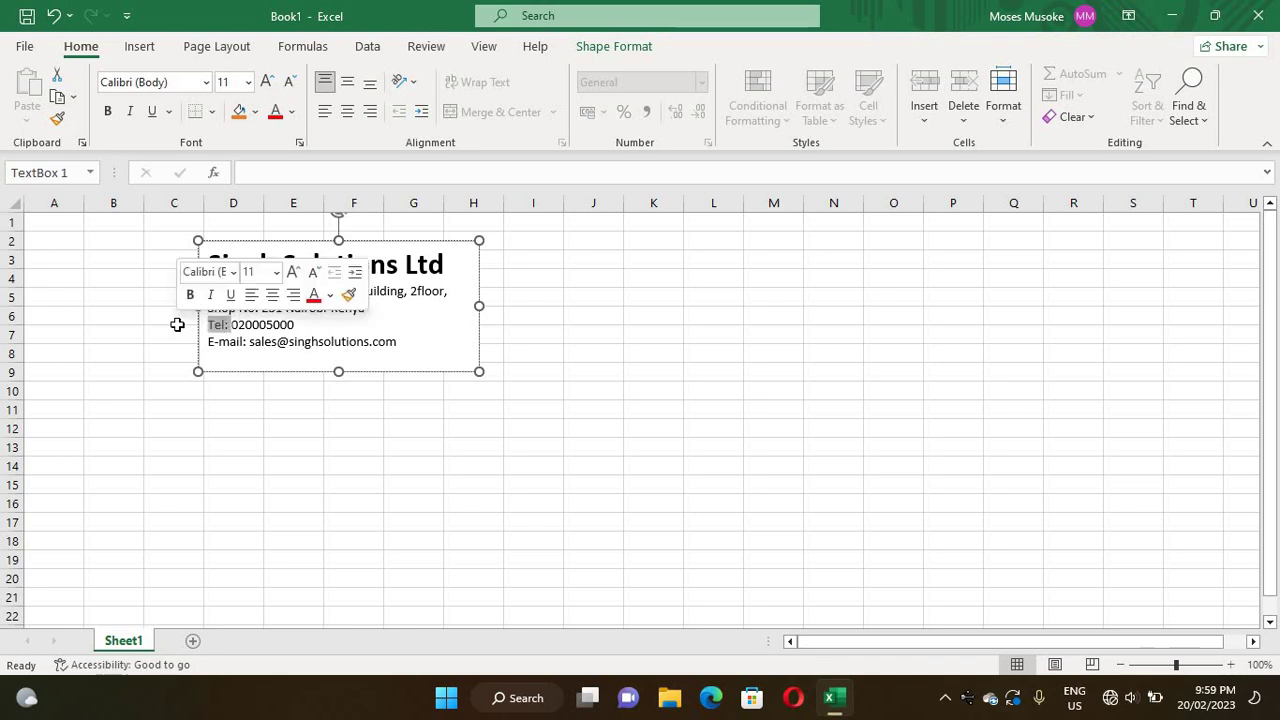
key(ctrl+b)
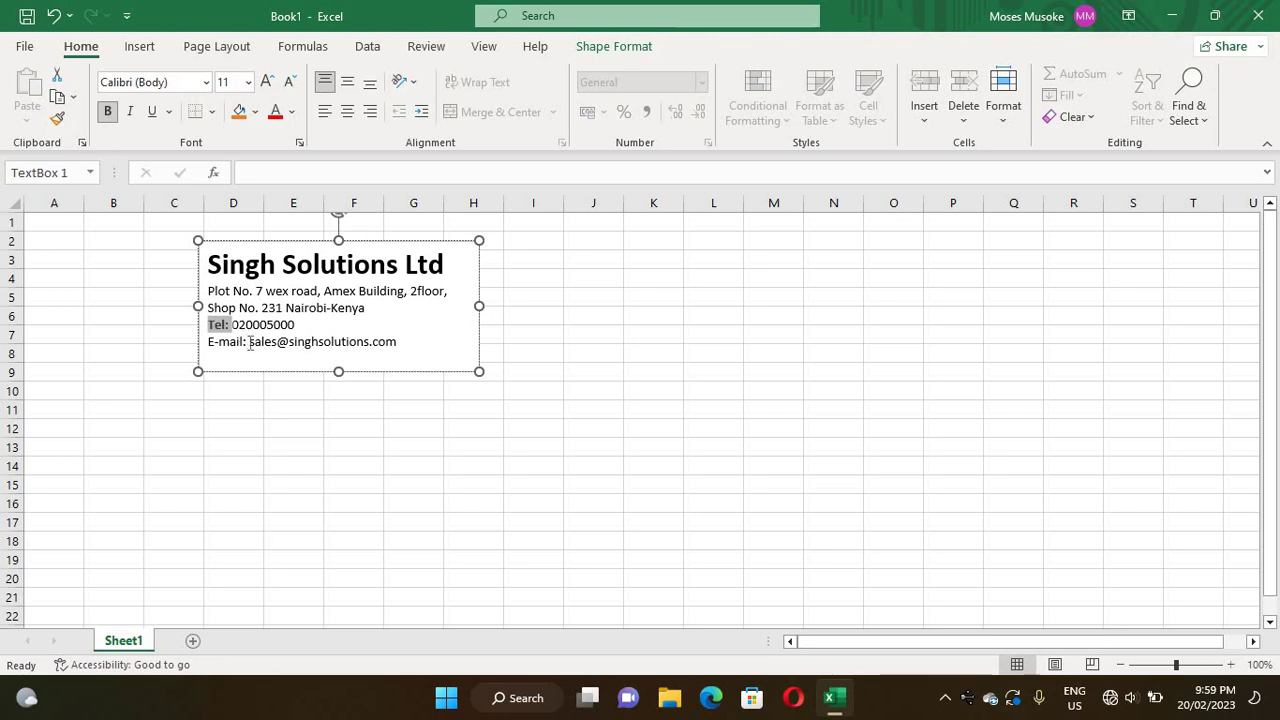
click(247, 342)
shift+click(208, 341)
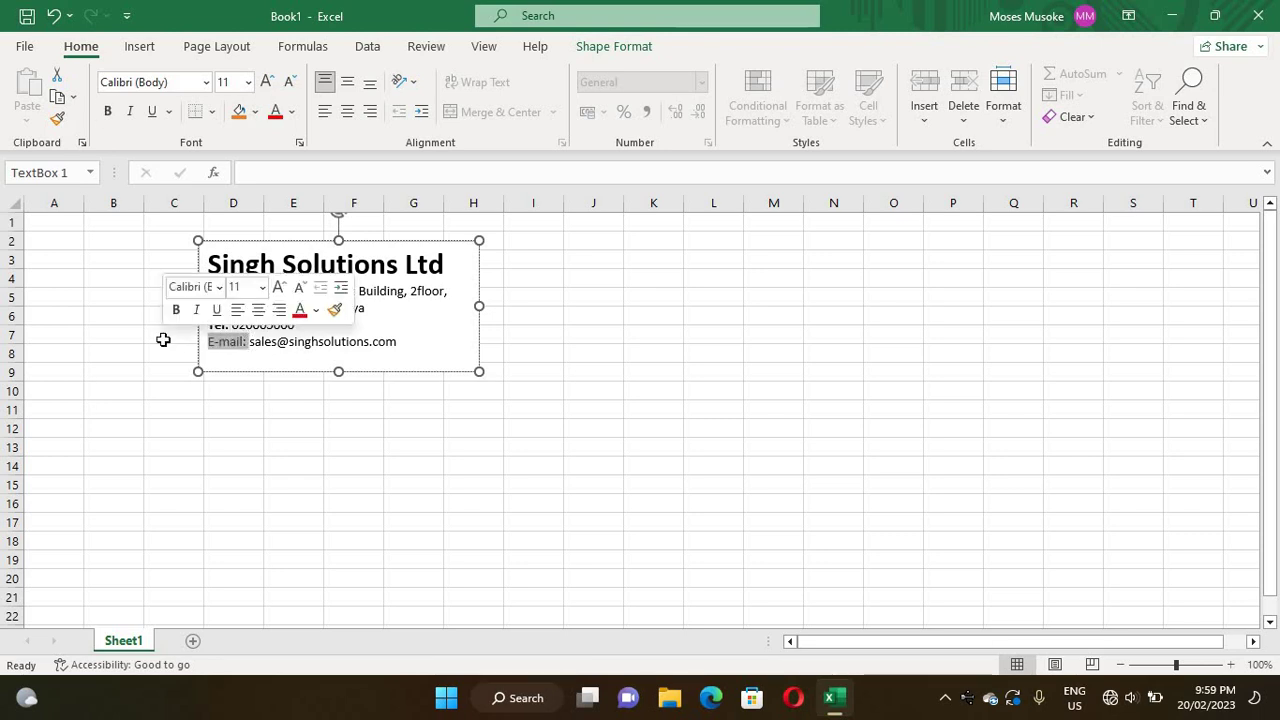
key(ctrl+b)
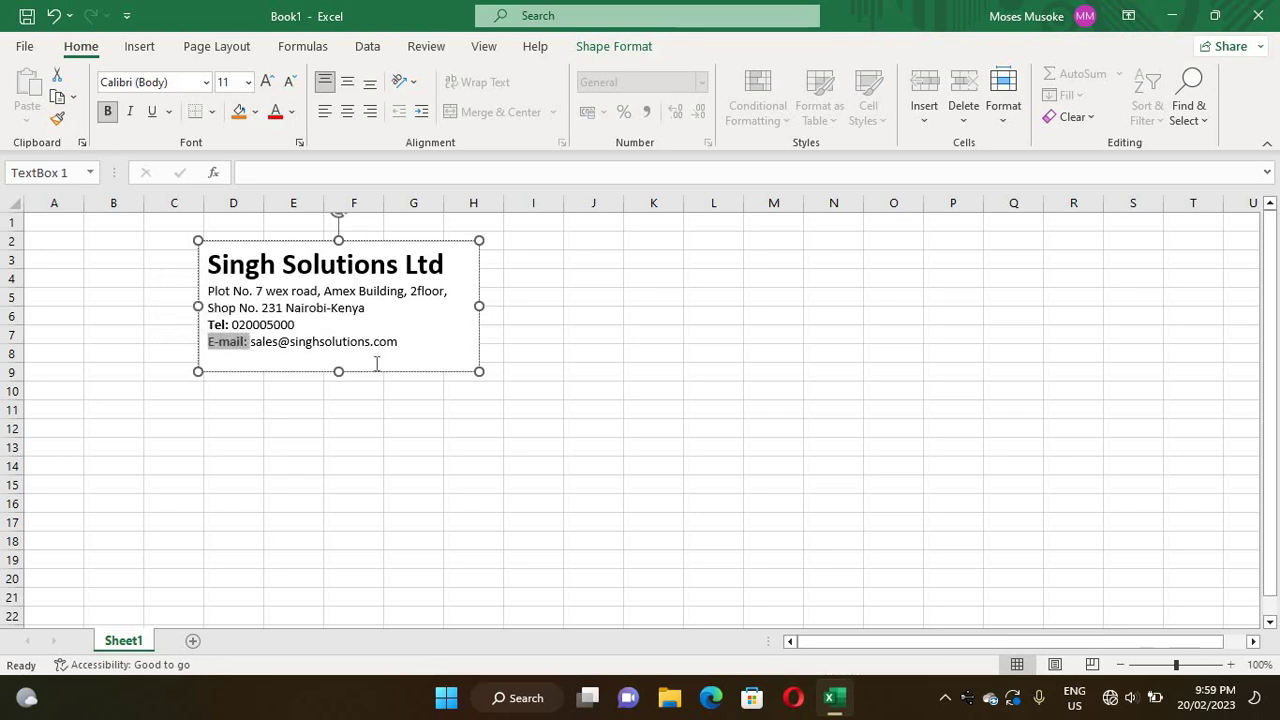
click(399, 342)
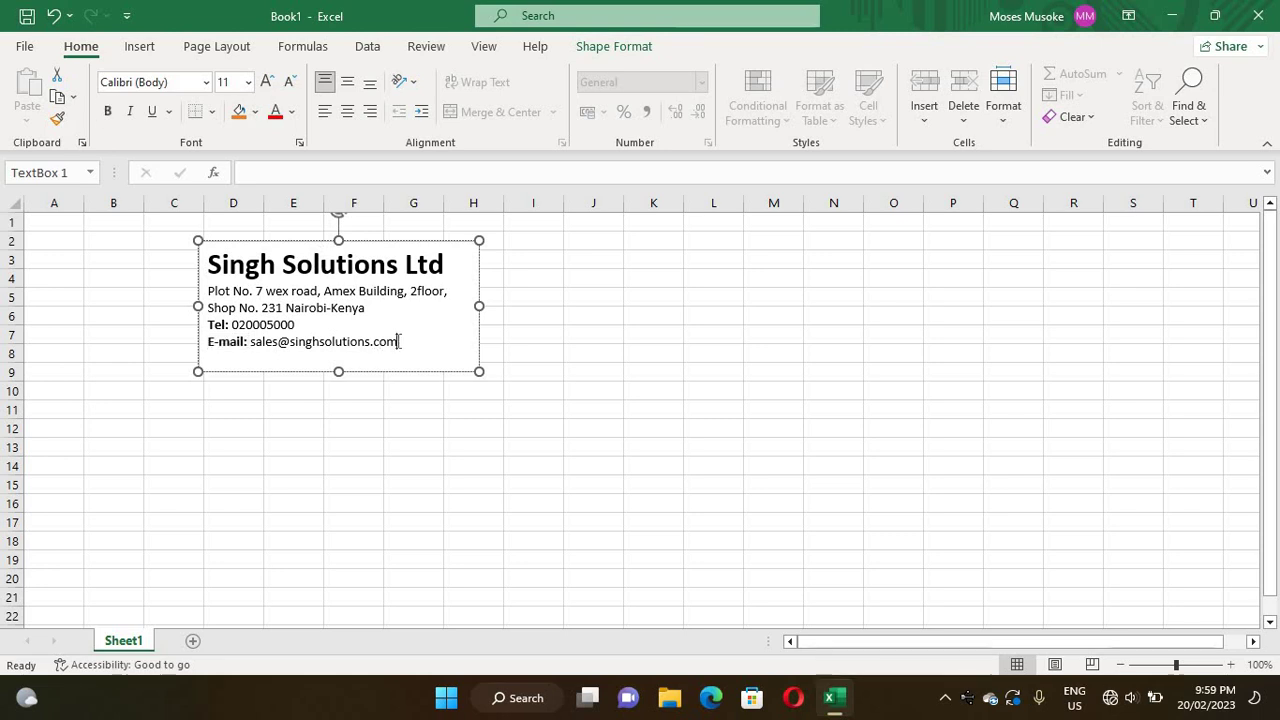
drag(399, 342, 172, 255)
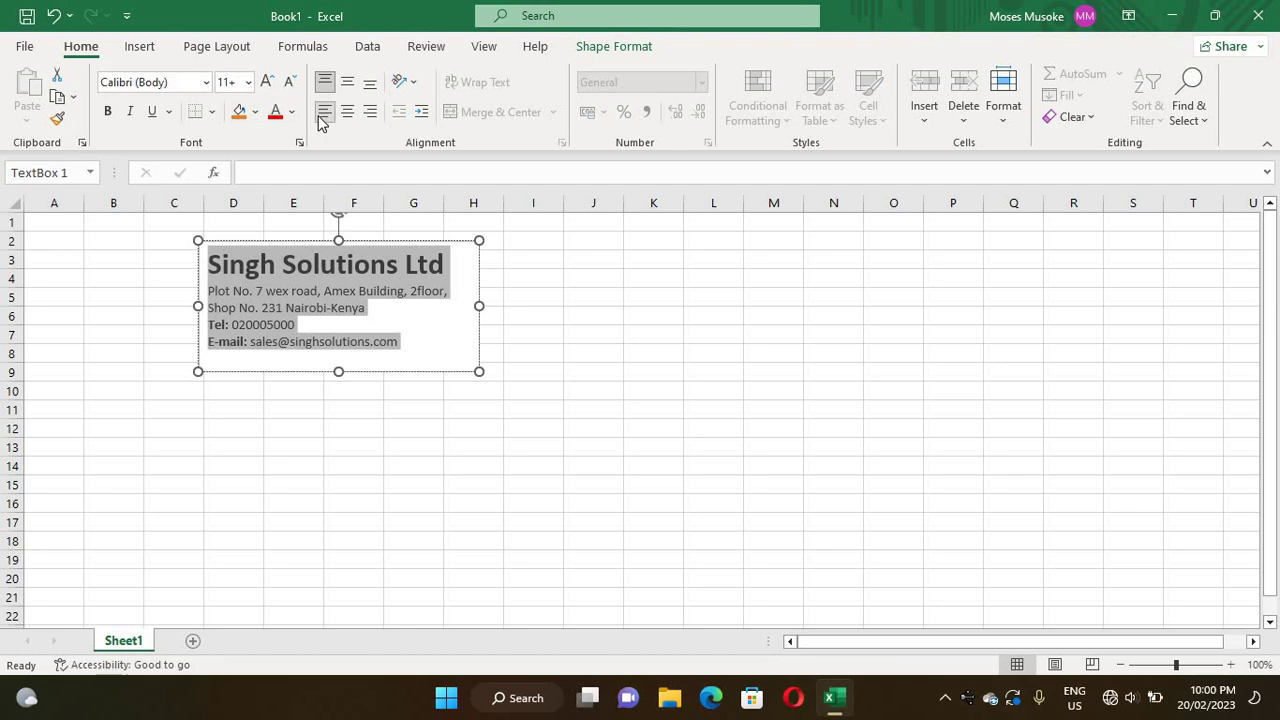
- Right-align all the header text box lines and return to the sheet cells
click(372, 113)
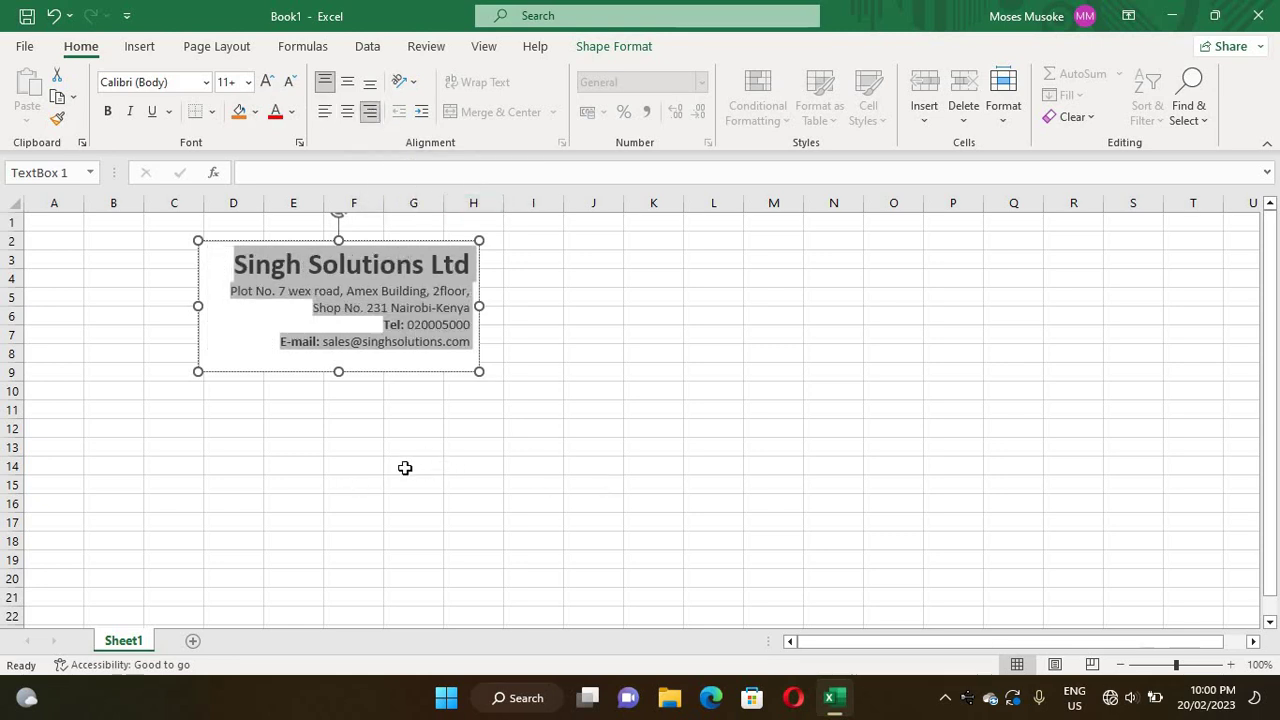
click(516, 451)
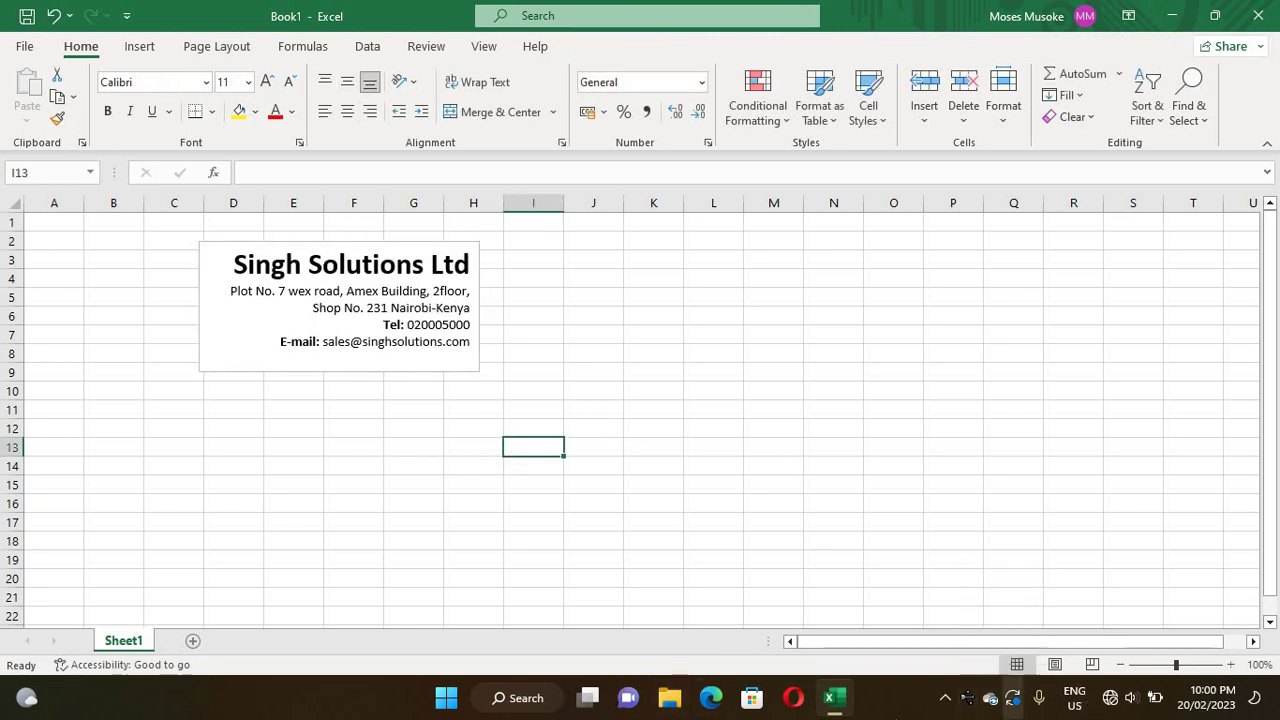
click(488, 523)
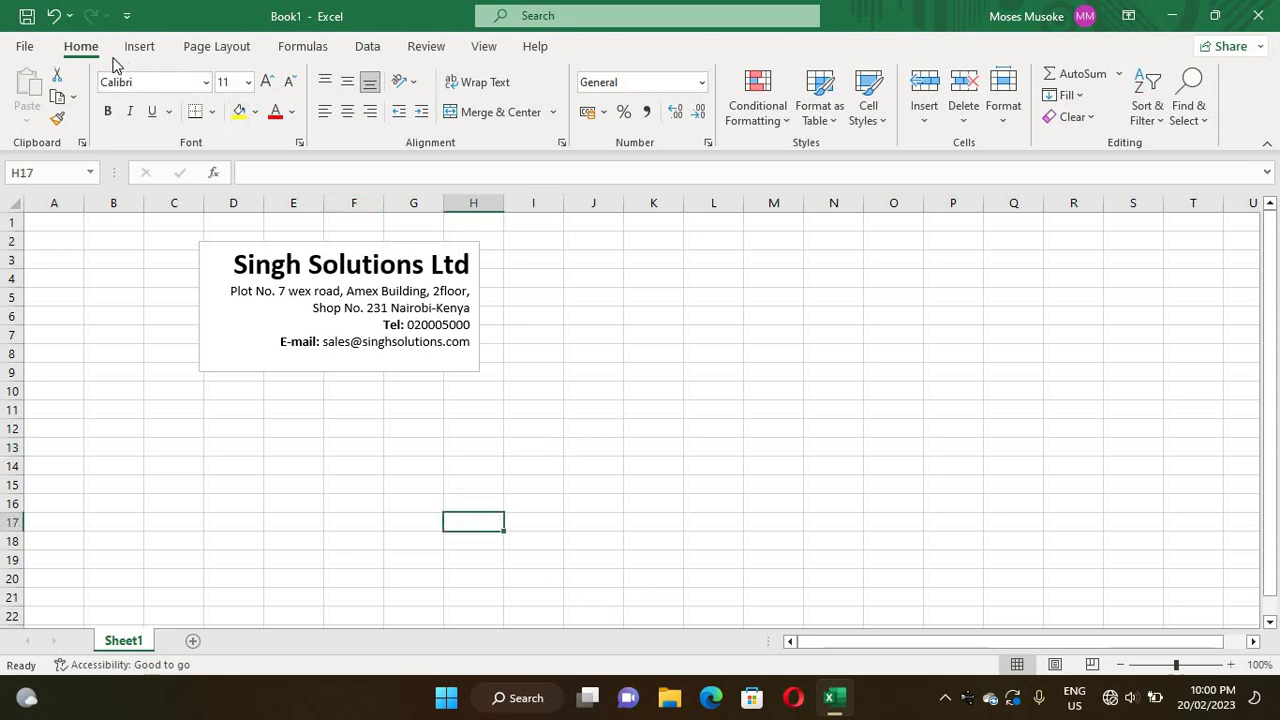
- Under Page Layout, choose A5 paper size and landscape orientation
click(196, 52)
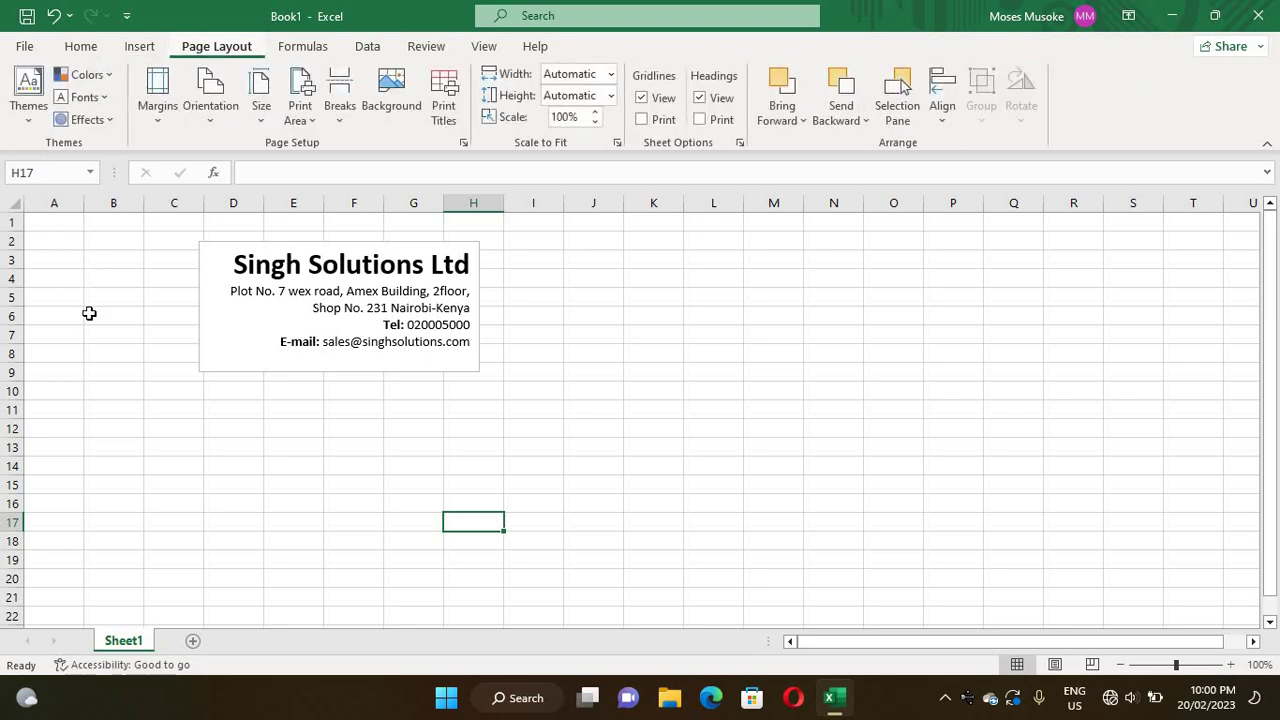
click(260, 120)
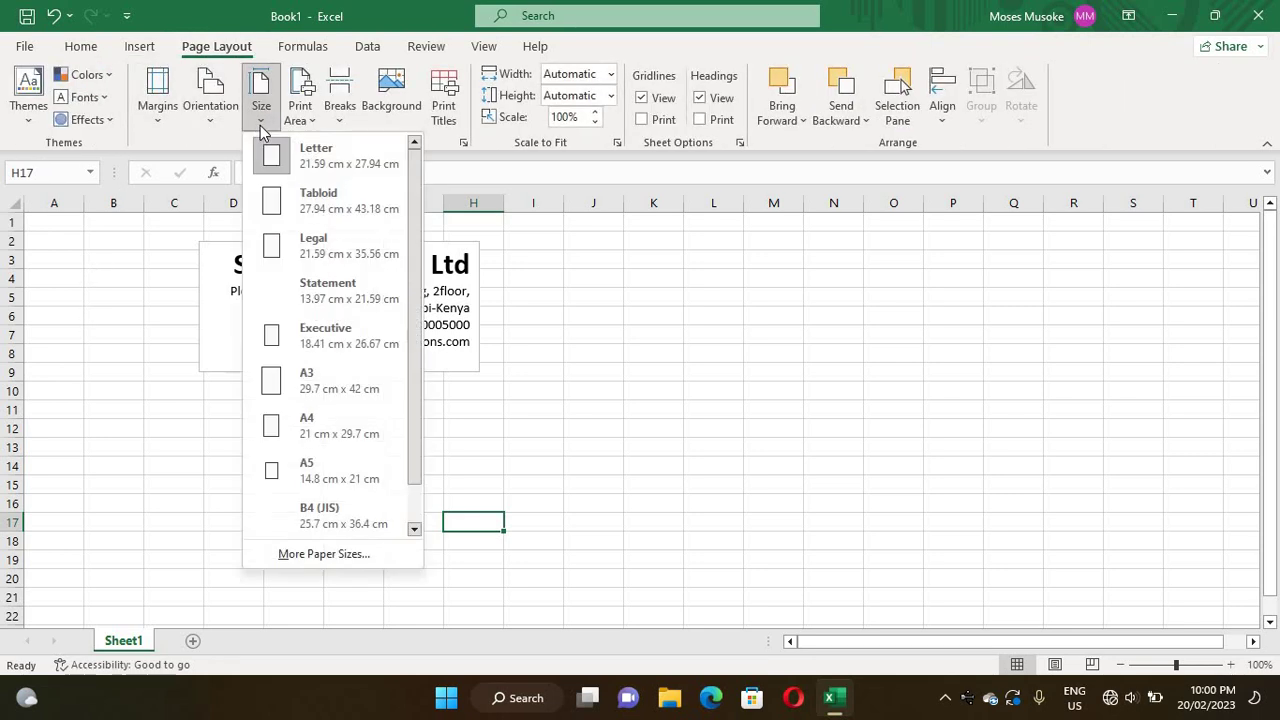
click(287, 478)
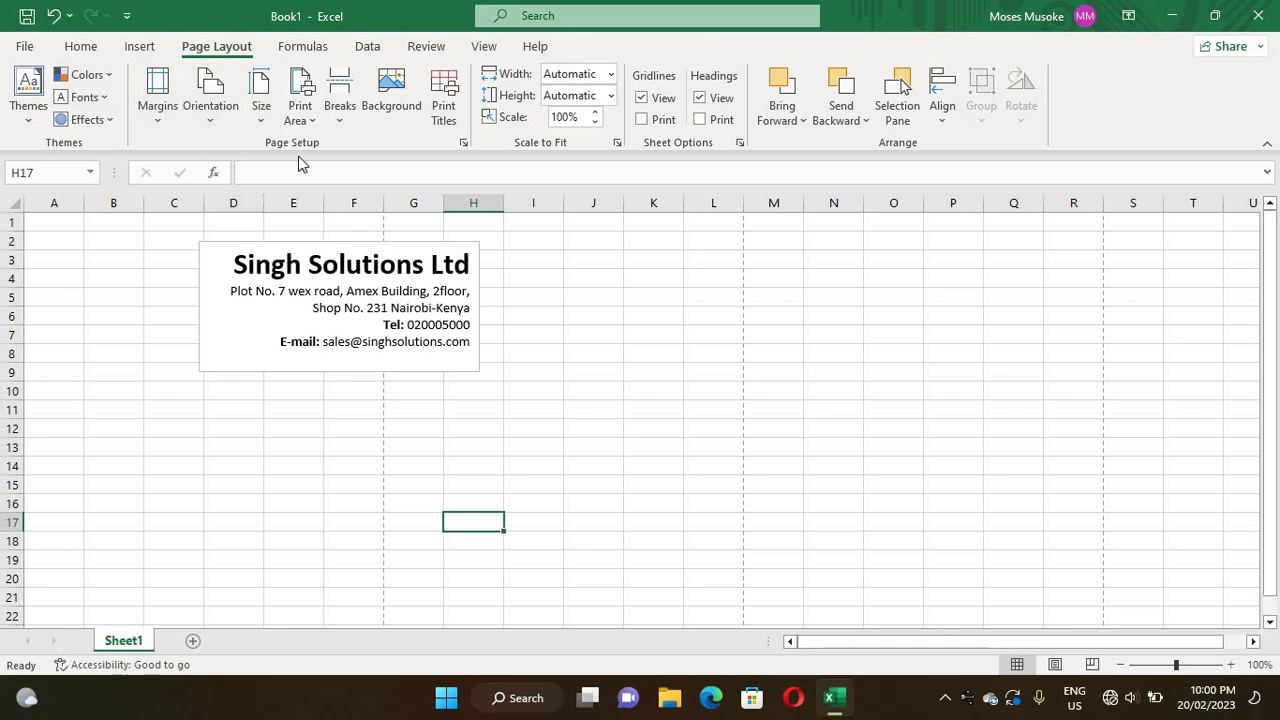
click(208, 122)
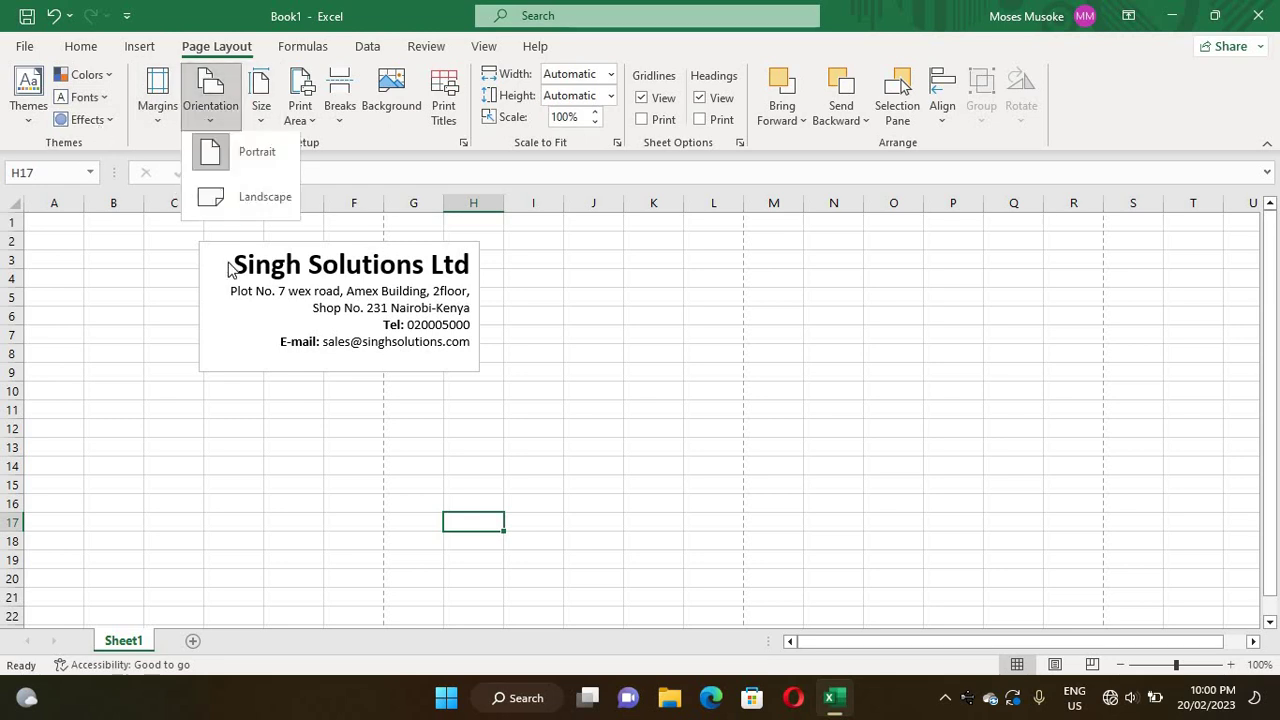
click(278, 224)
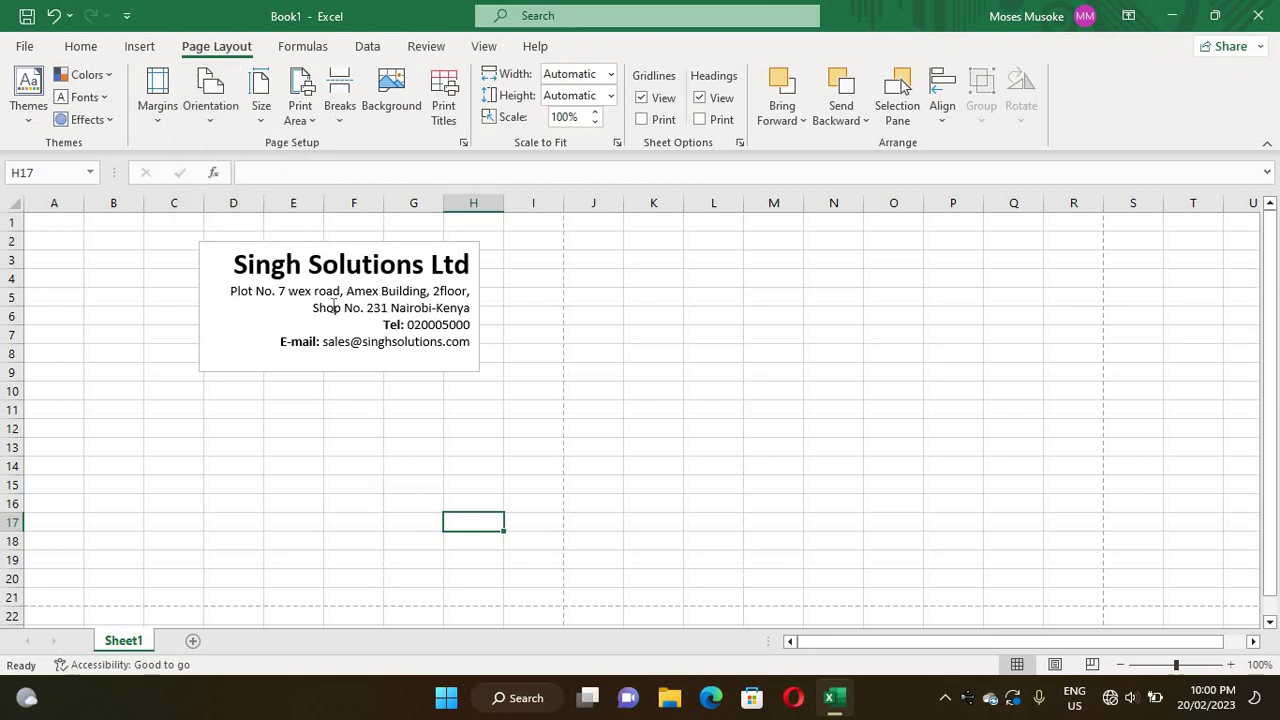
- Widen the header text box rightward so it reaches column I
click(171, 280)
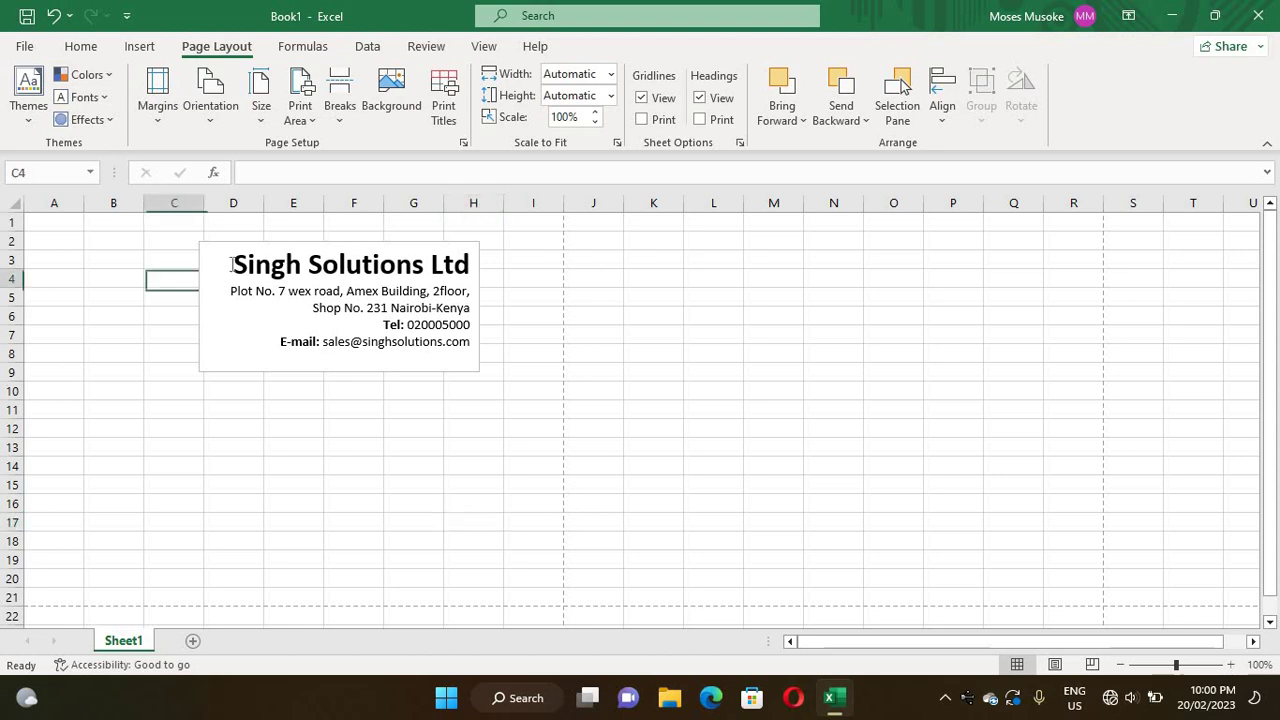
click(243, 250)
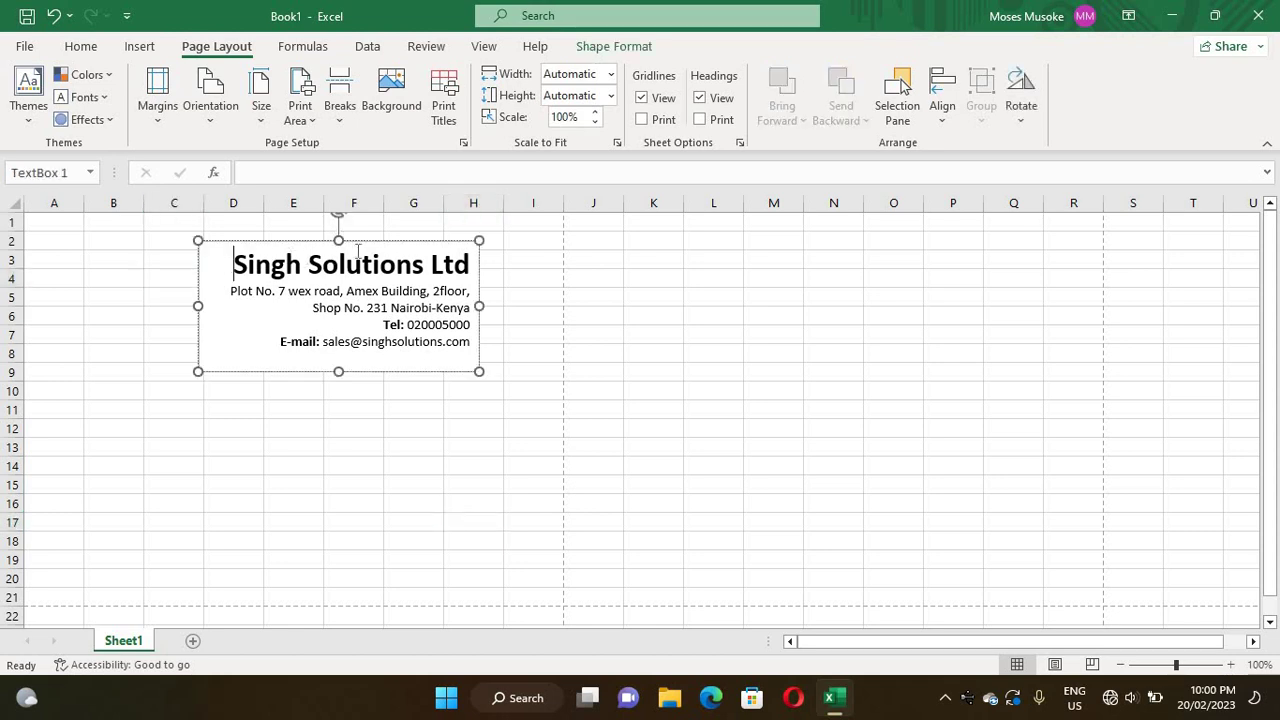
click(427, 483)
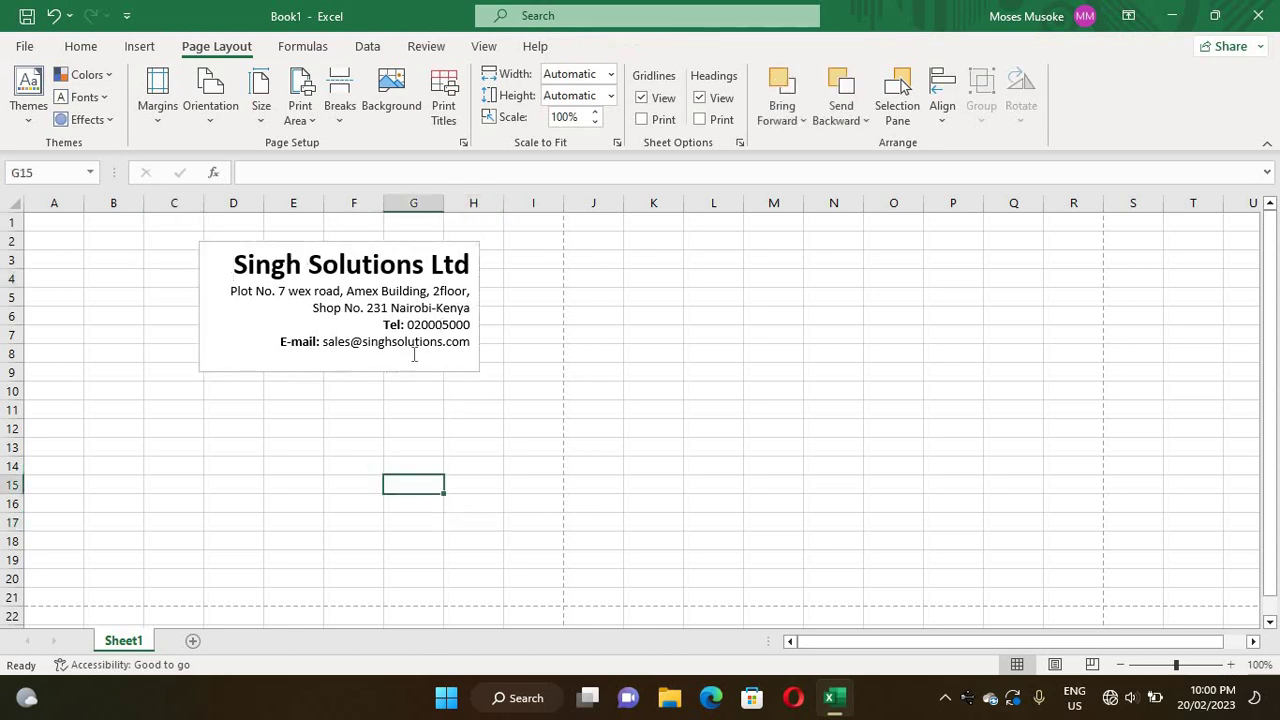
click(390, 330)
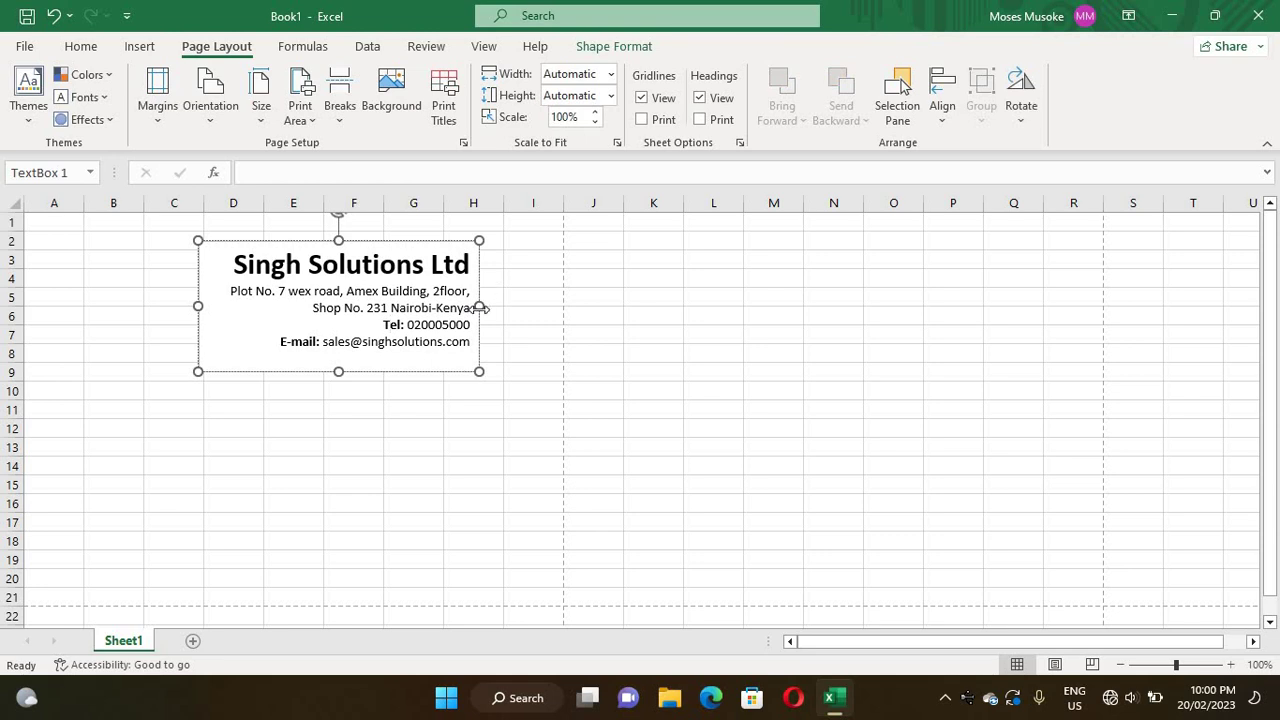
click(483, 310)
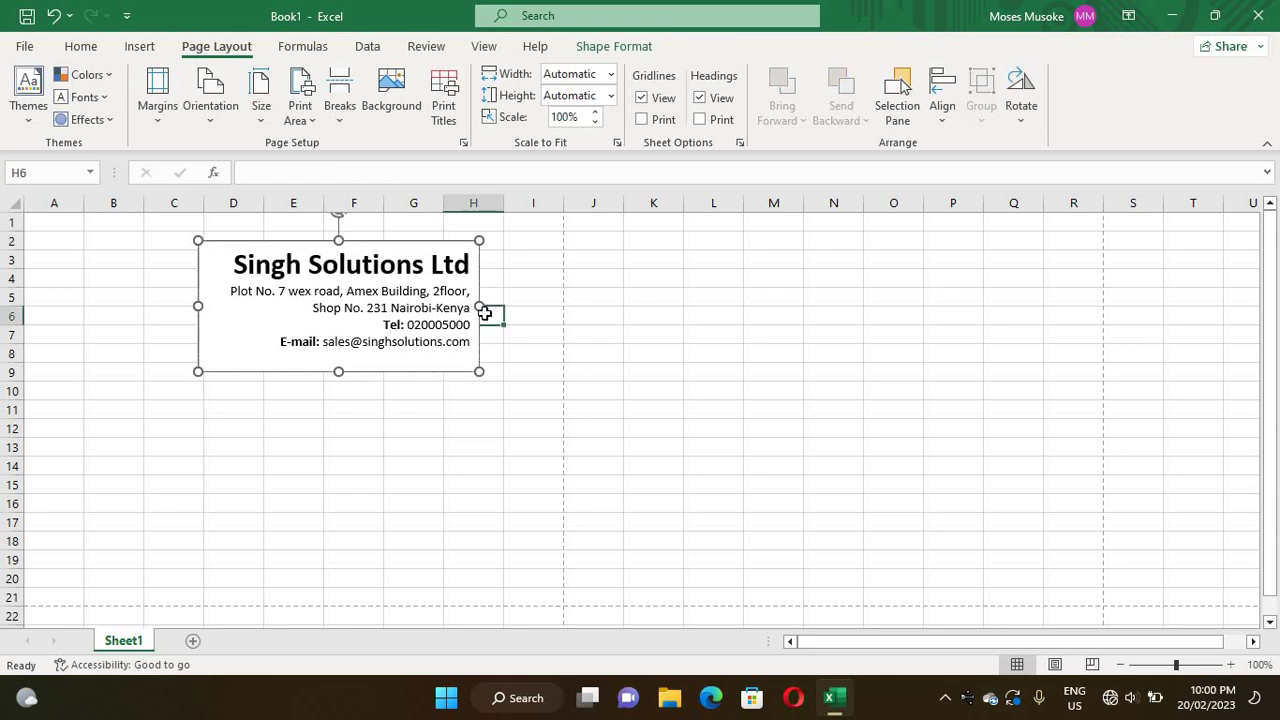
click(454, 425)
click(434, 289)
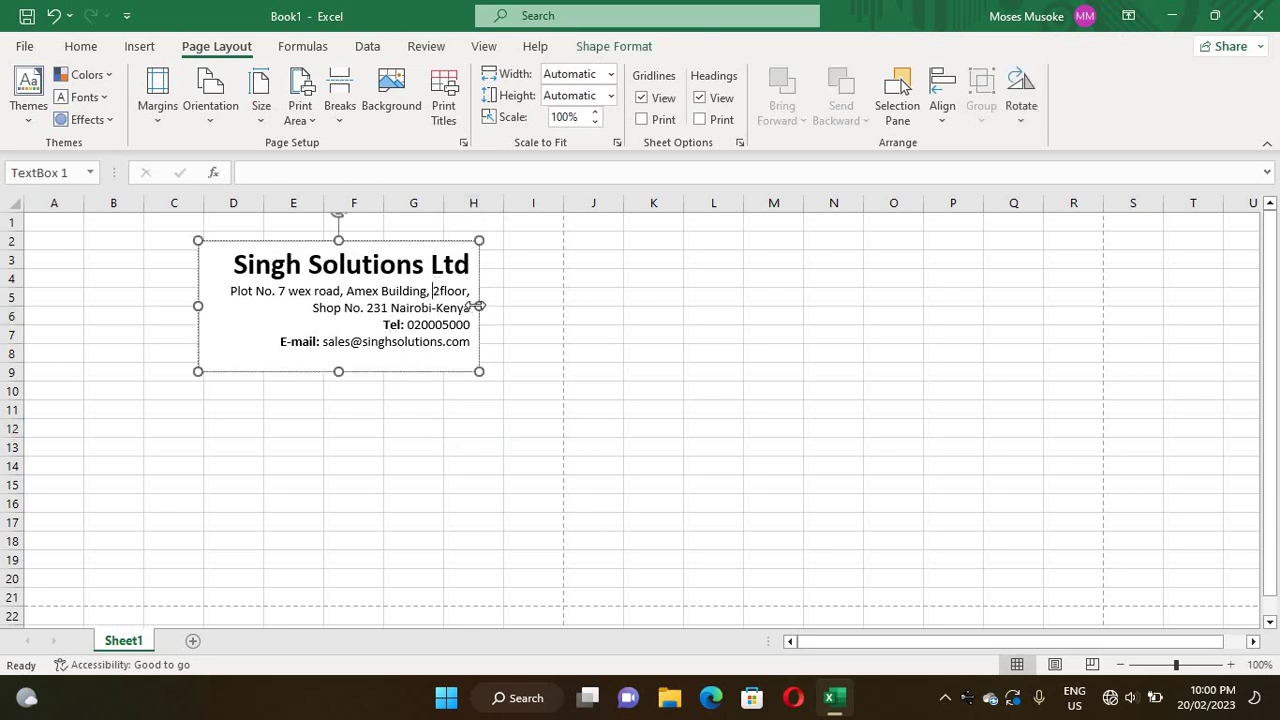
drag(479, 306, 564, 304)
click(367, 427)
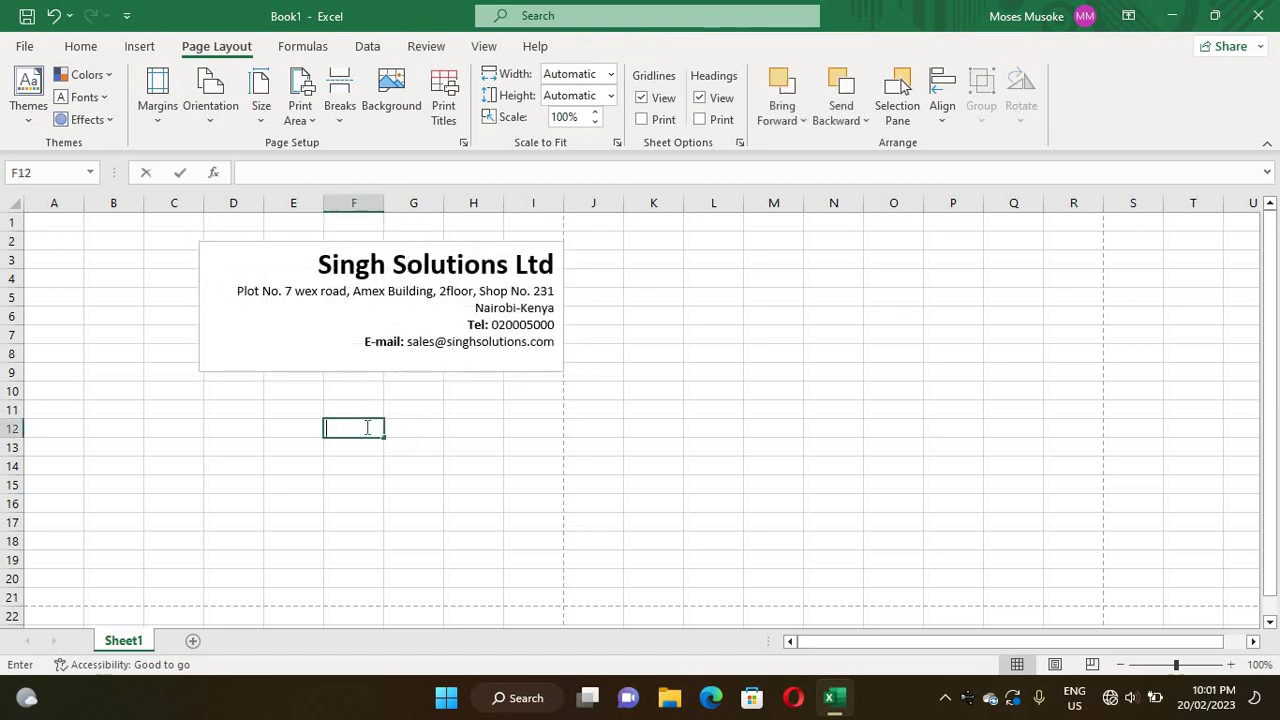
- Extend the box up toward row 1, trim its bottom below the E-mail line, and narrow its left side
click(387, 250)
mouse_move(380, 238)
mouse_down()
mouse_move(377, 180)
mouse_move(380, 230)
mouse_move(379, 215)
mouse_up()
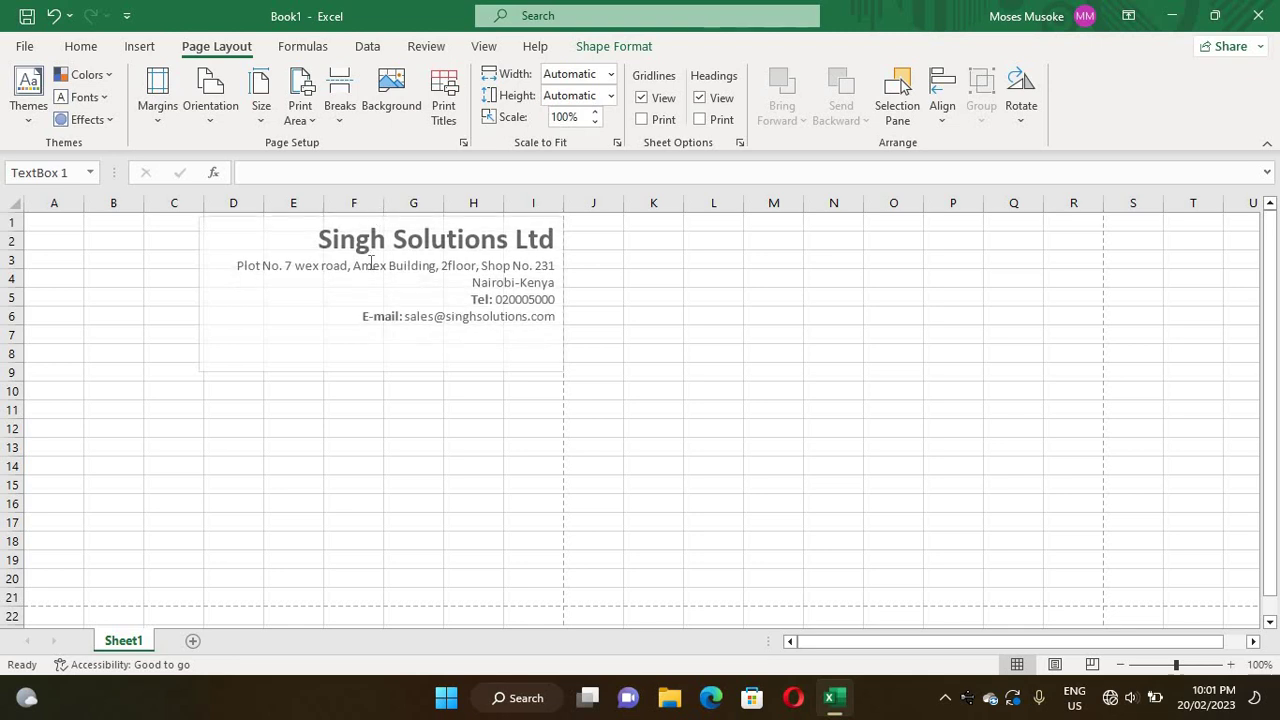
click(405, 444)
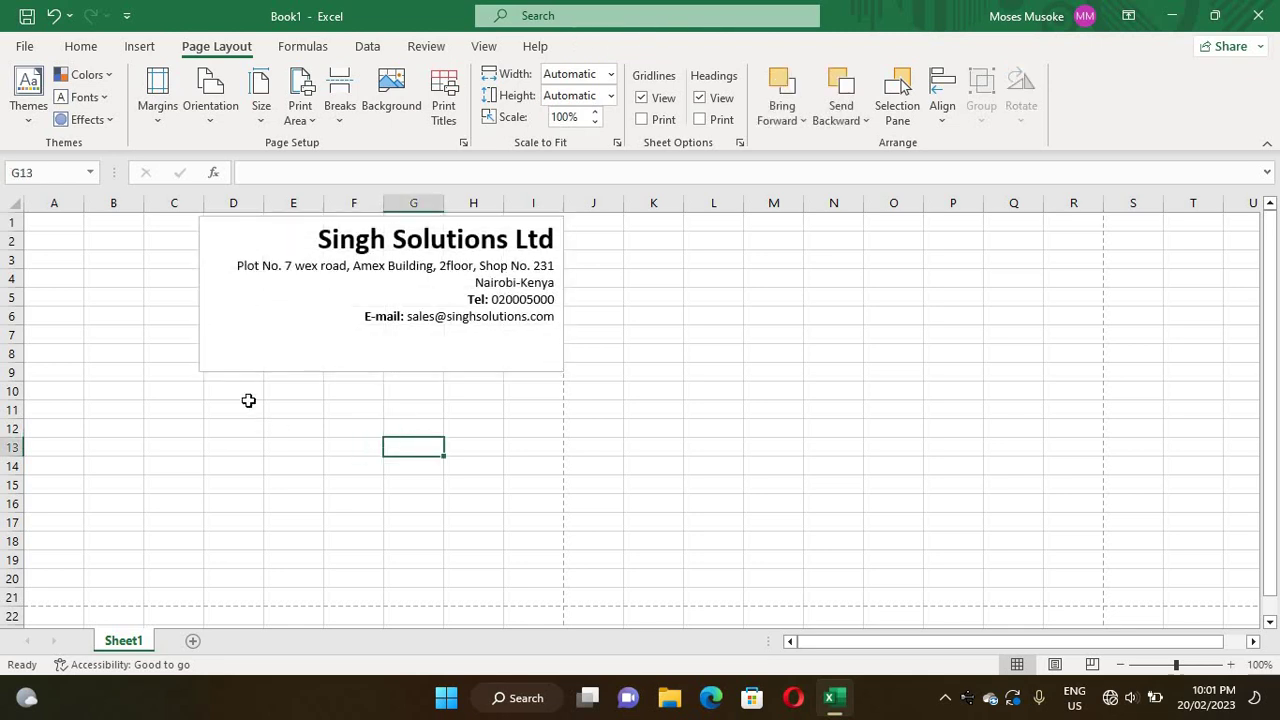
click(376, 368)
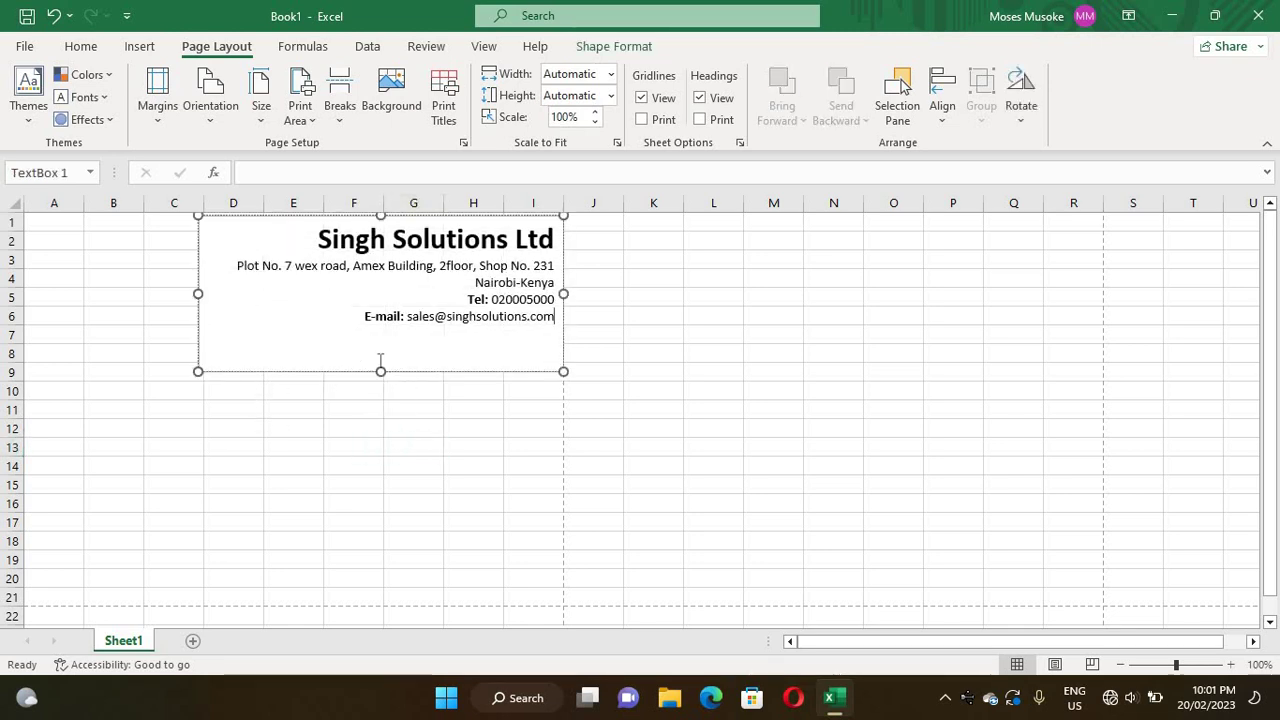
click(380, 373)
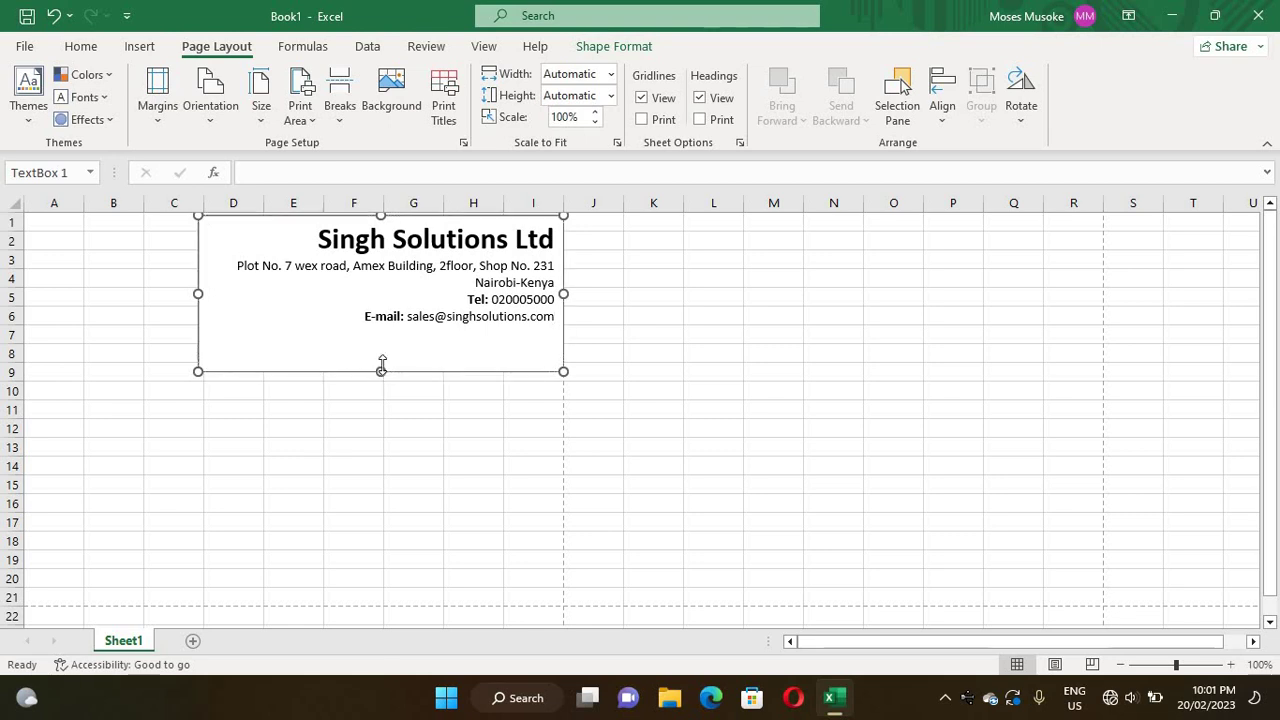
drag(380, 371, 380, 329)
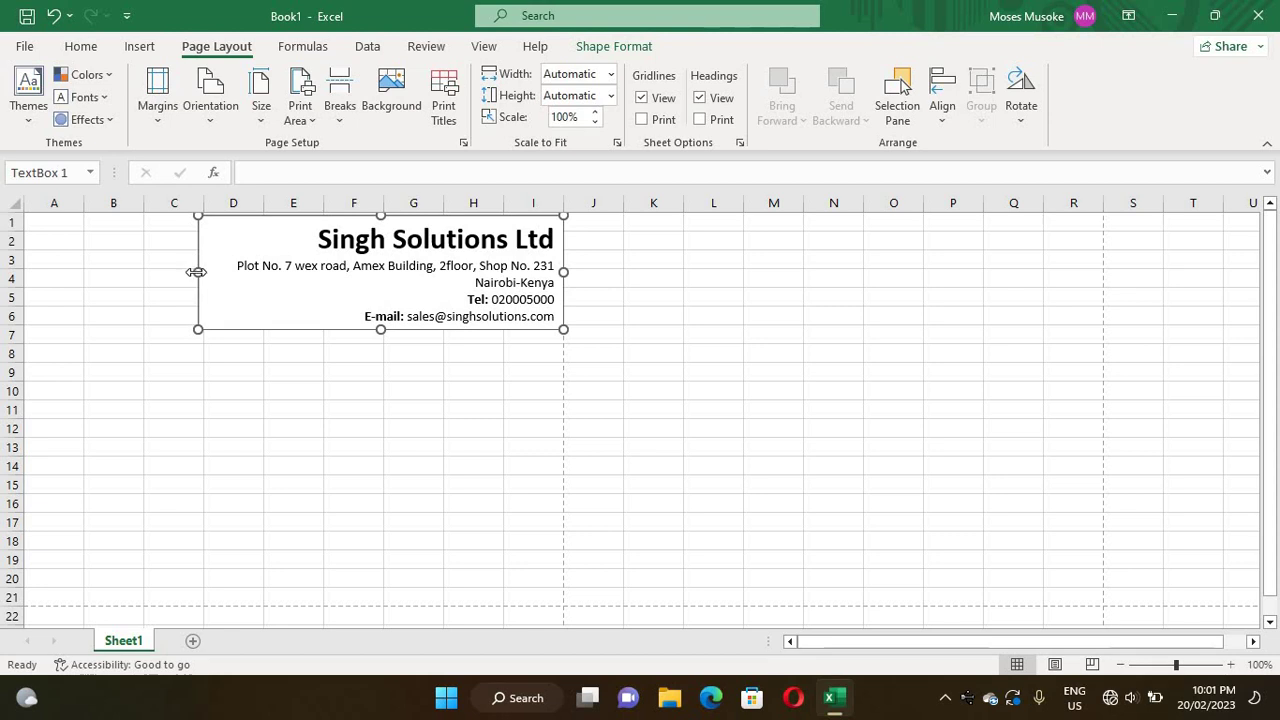
drag(197, 271, 305, 271)
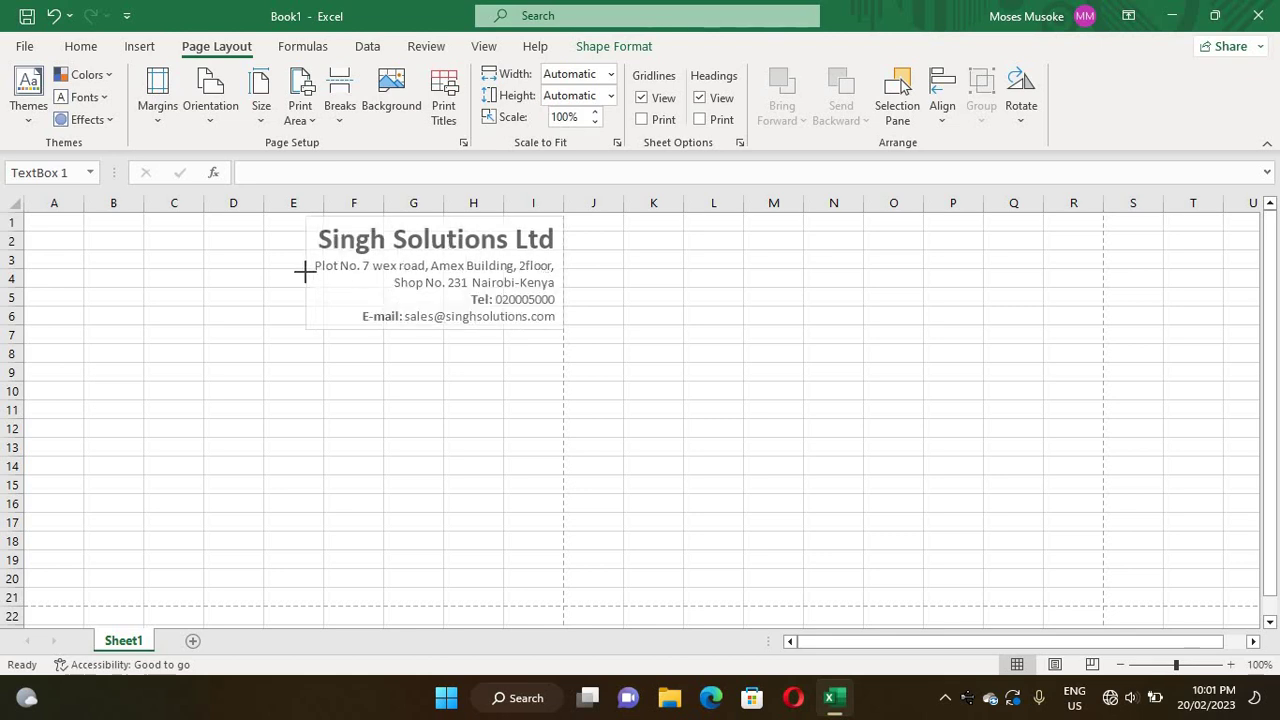
click(420, 430)
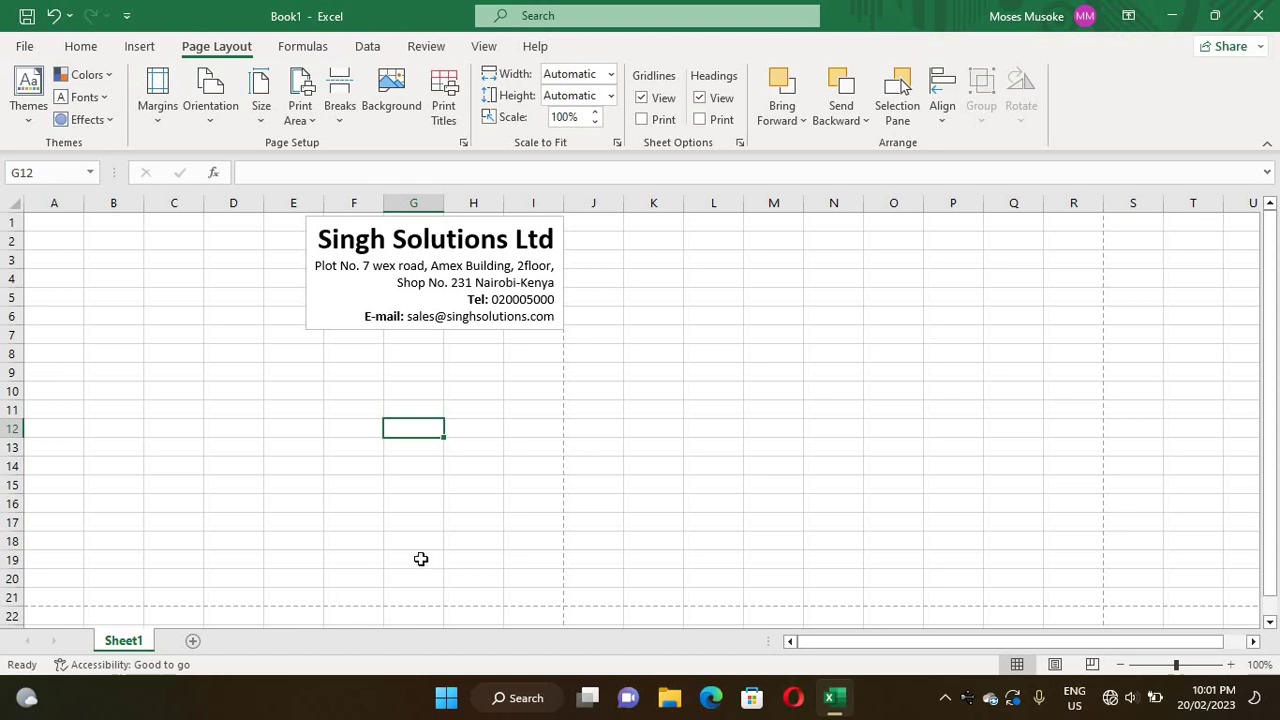
- Merge and centre cells H21:I21
click(350, 593)
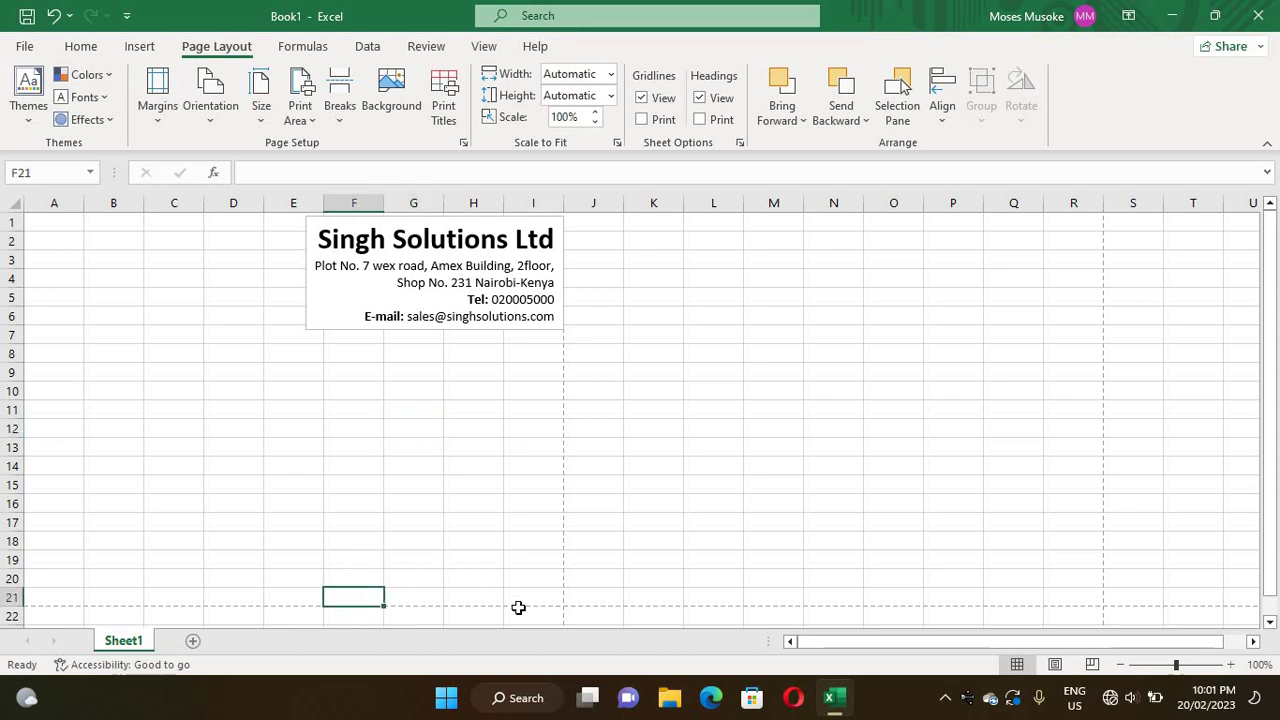
click(454, 592)
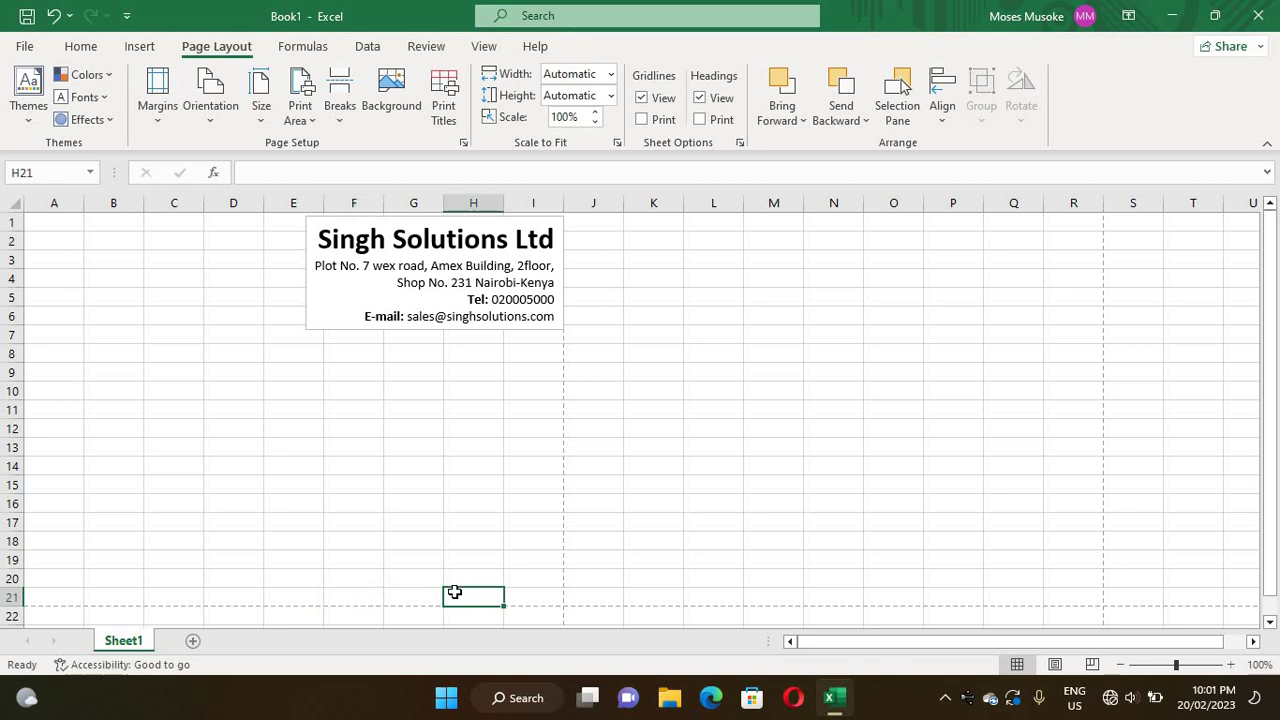
shift+click(529, 596)
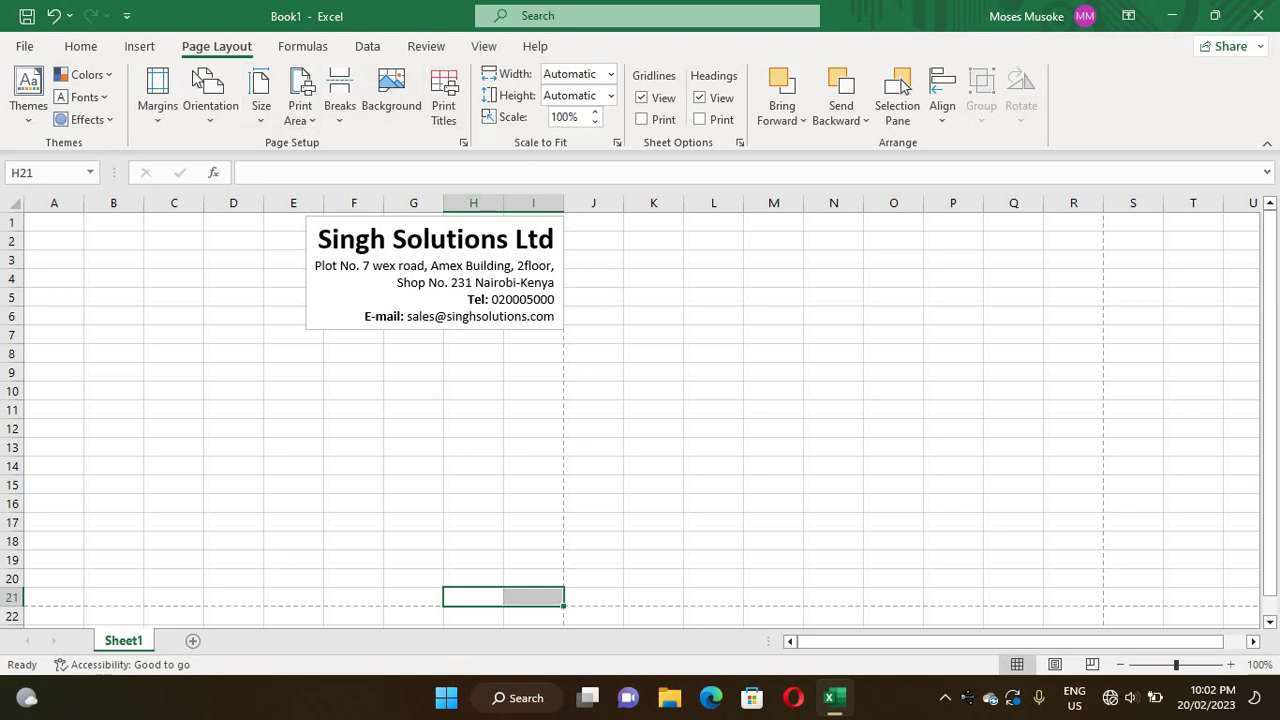
click(81, 48)
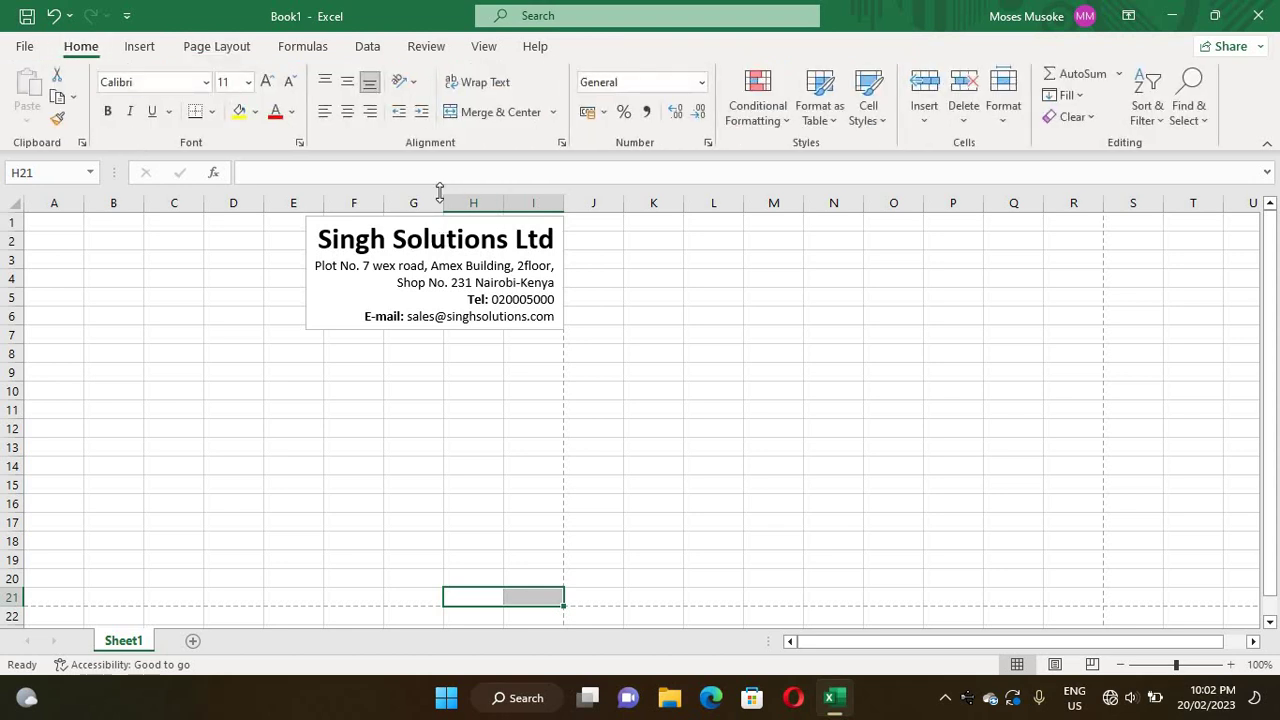
click(463, 113)
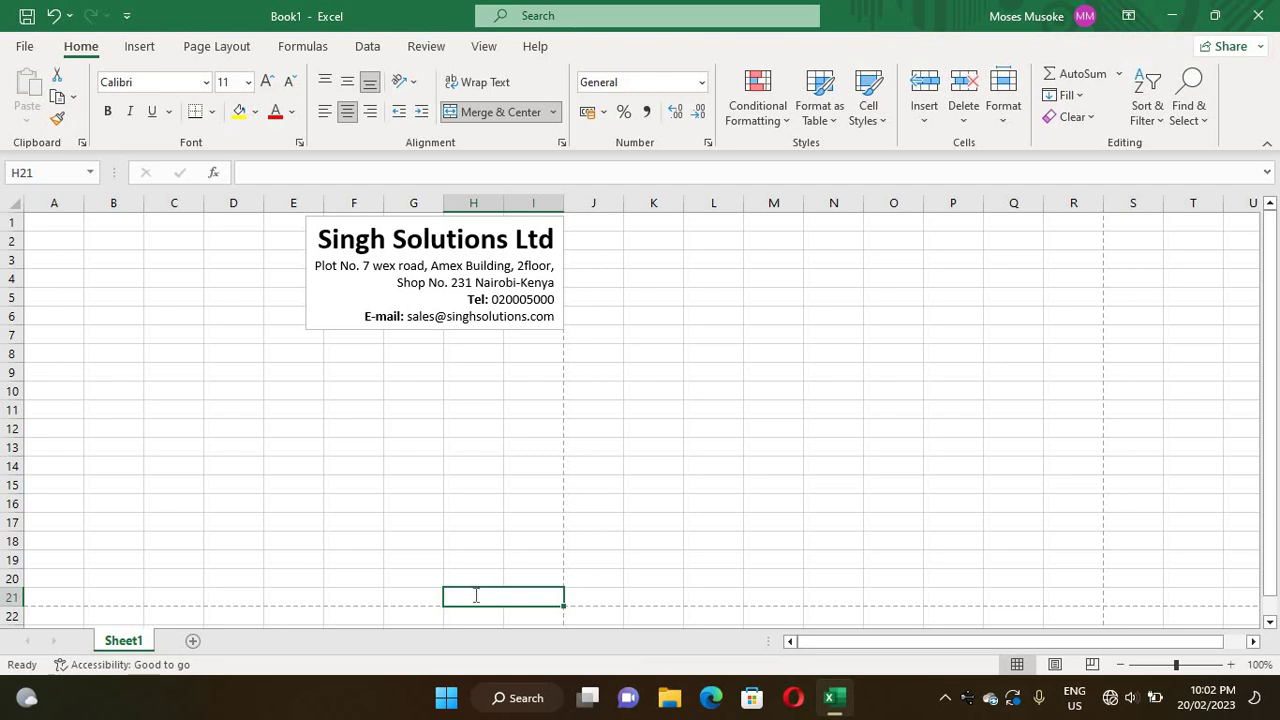
- Enter 'For:' in G21 and 'SINGH SOLUTIONS LTD' in the merged H21:I21 cell
double_click(476, 596)
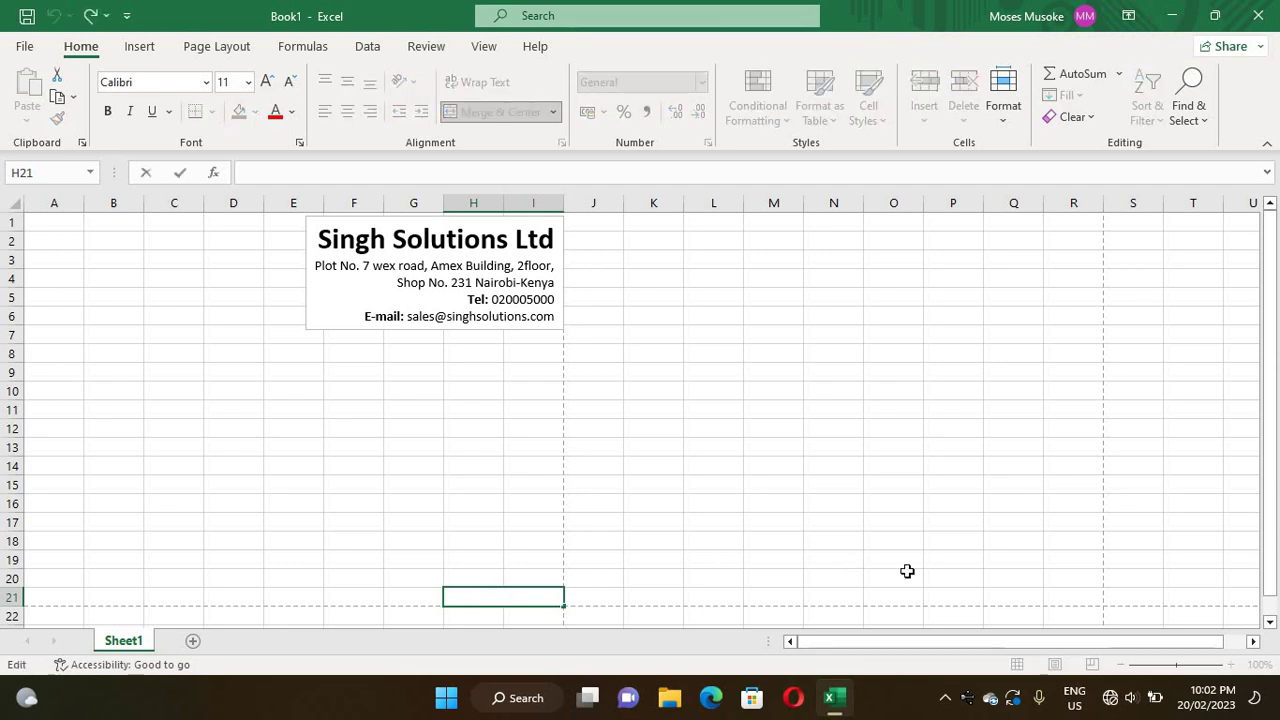
double_click(424, 598)
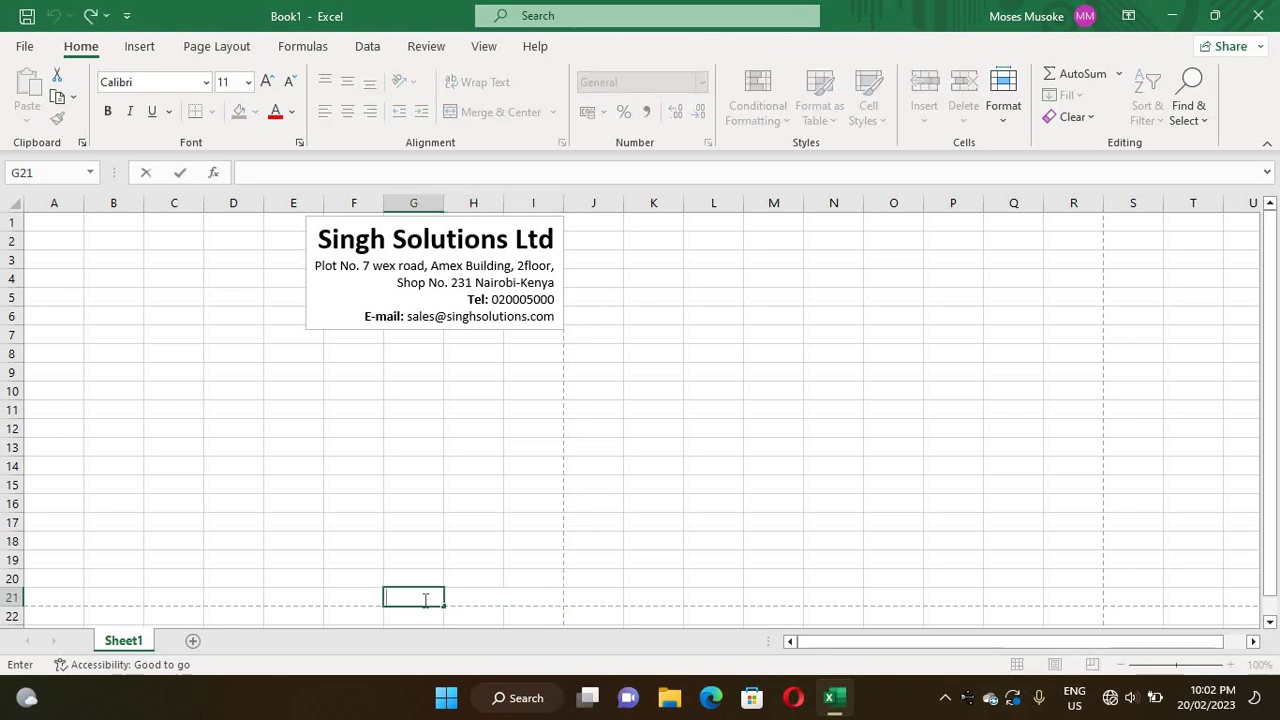
text(For)
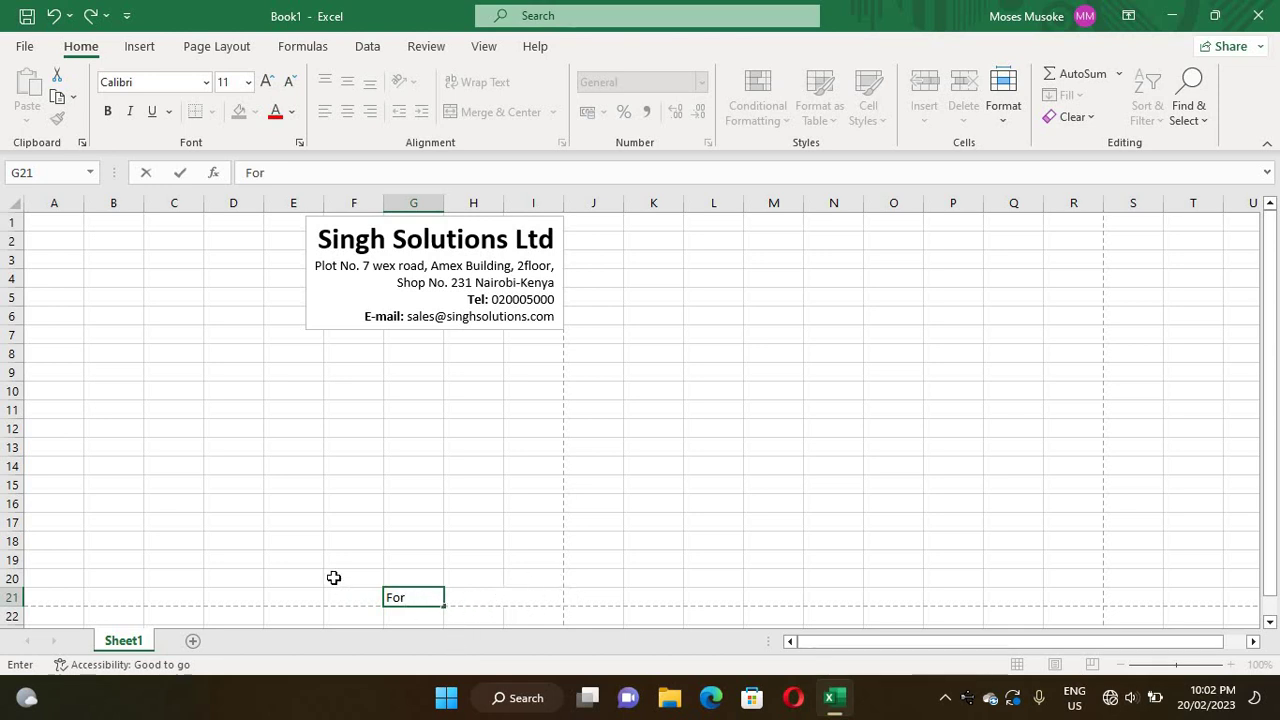
text(:)
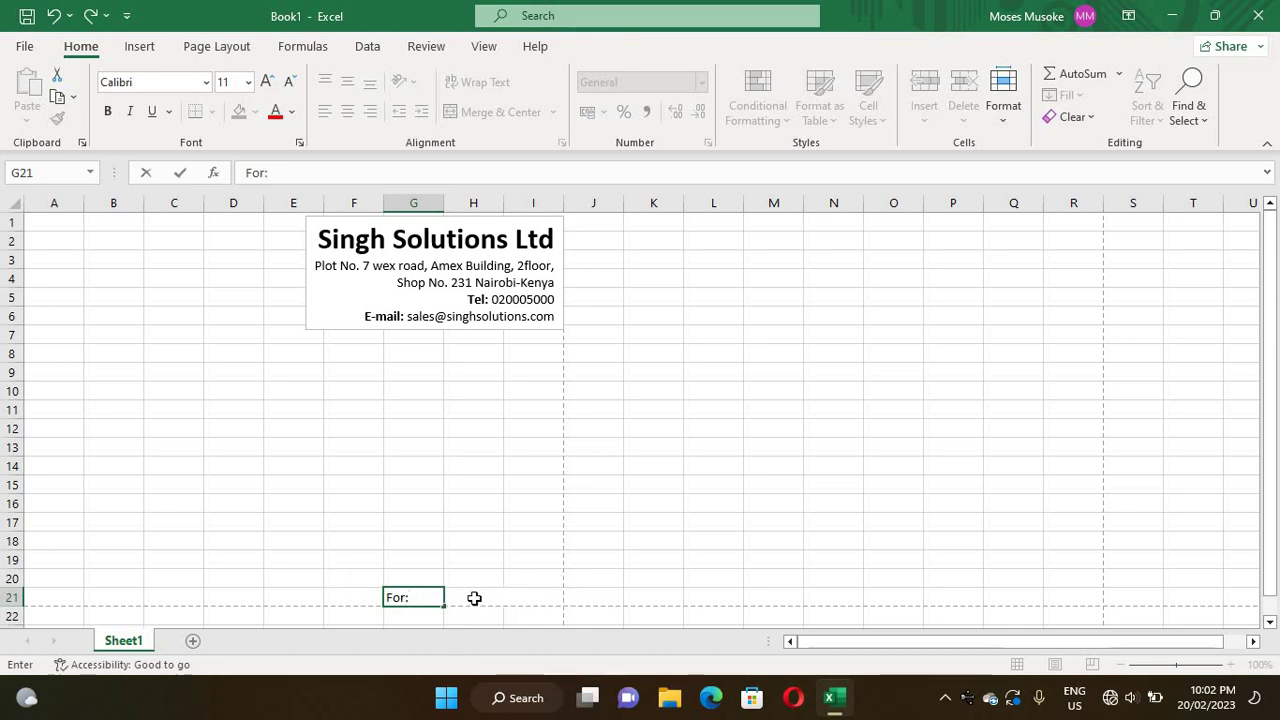
click(472, 596)
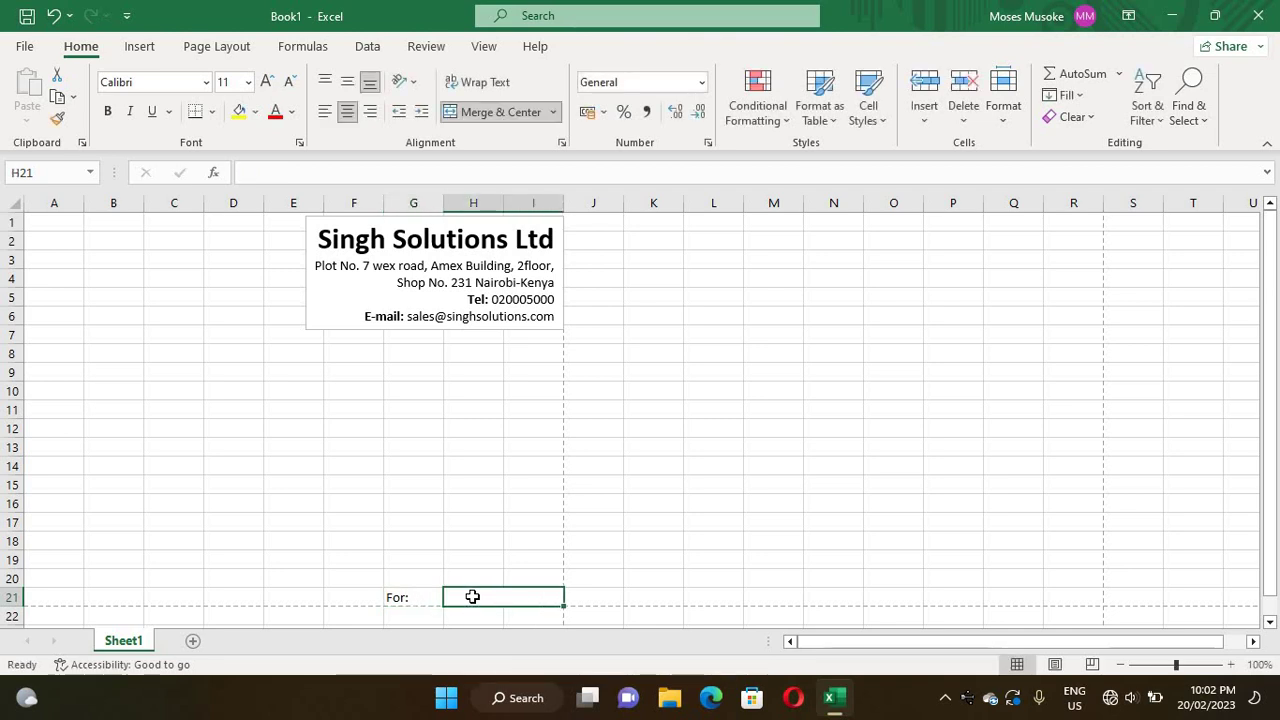
double_click(472, 596)
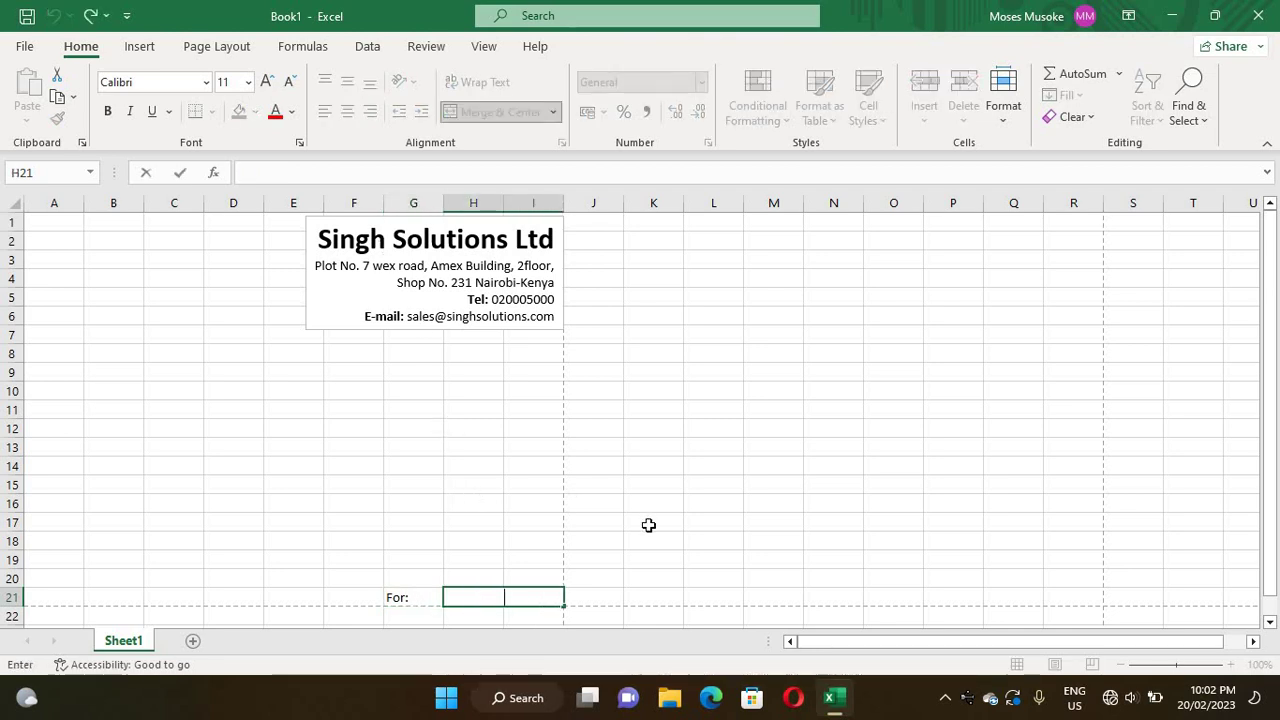
text(SI)
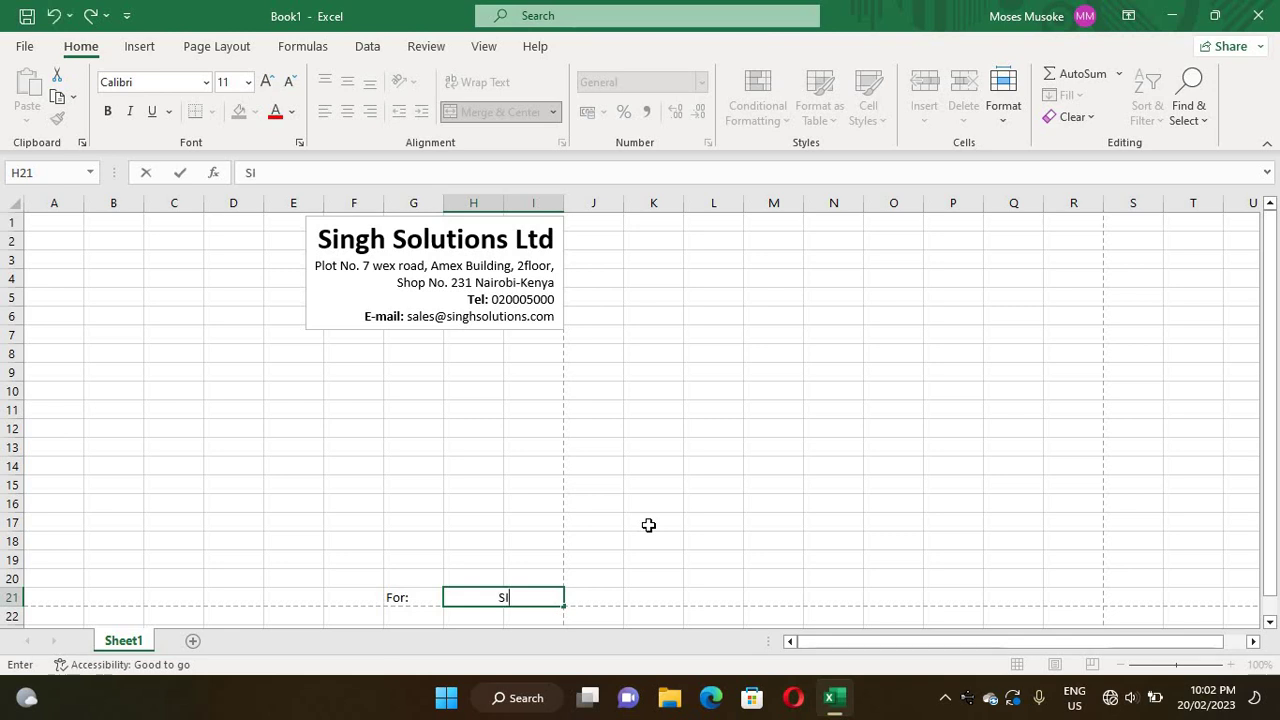
text(NGH)
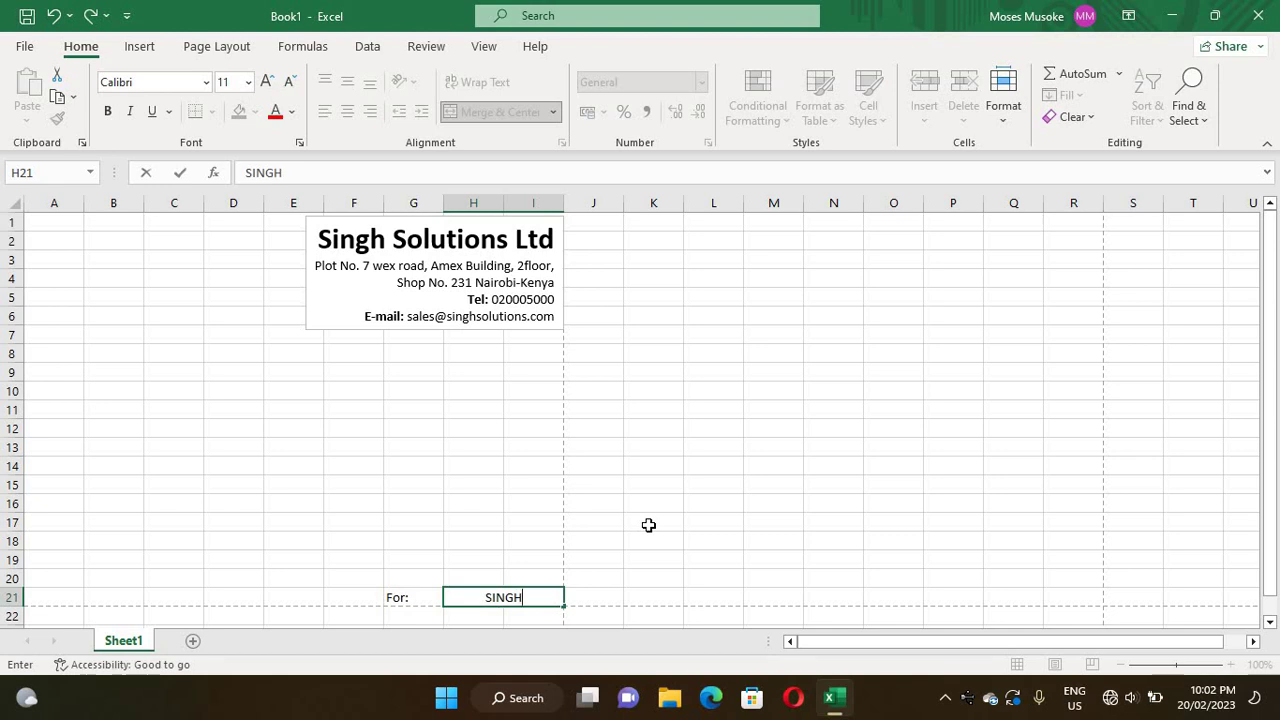
text( SOLUTION)
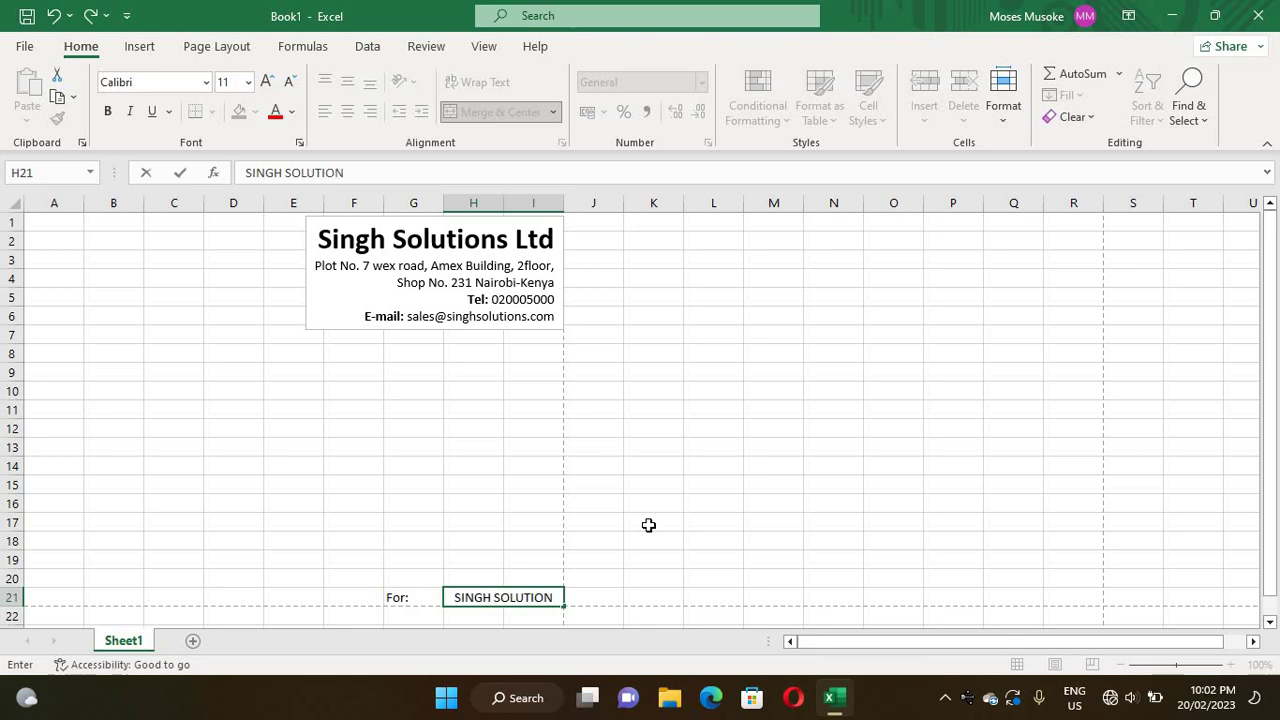
text(S)
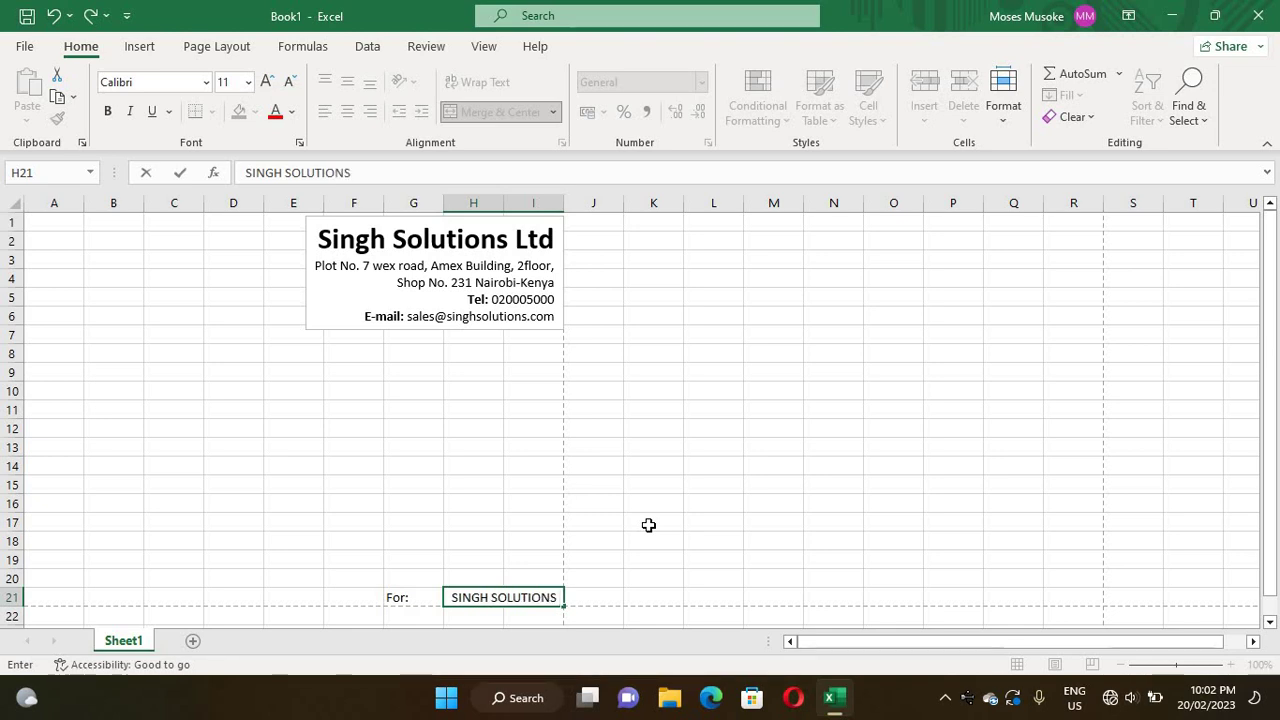
text( LTD)
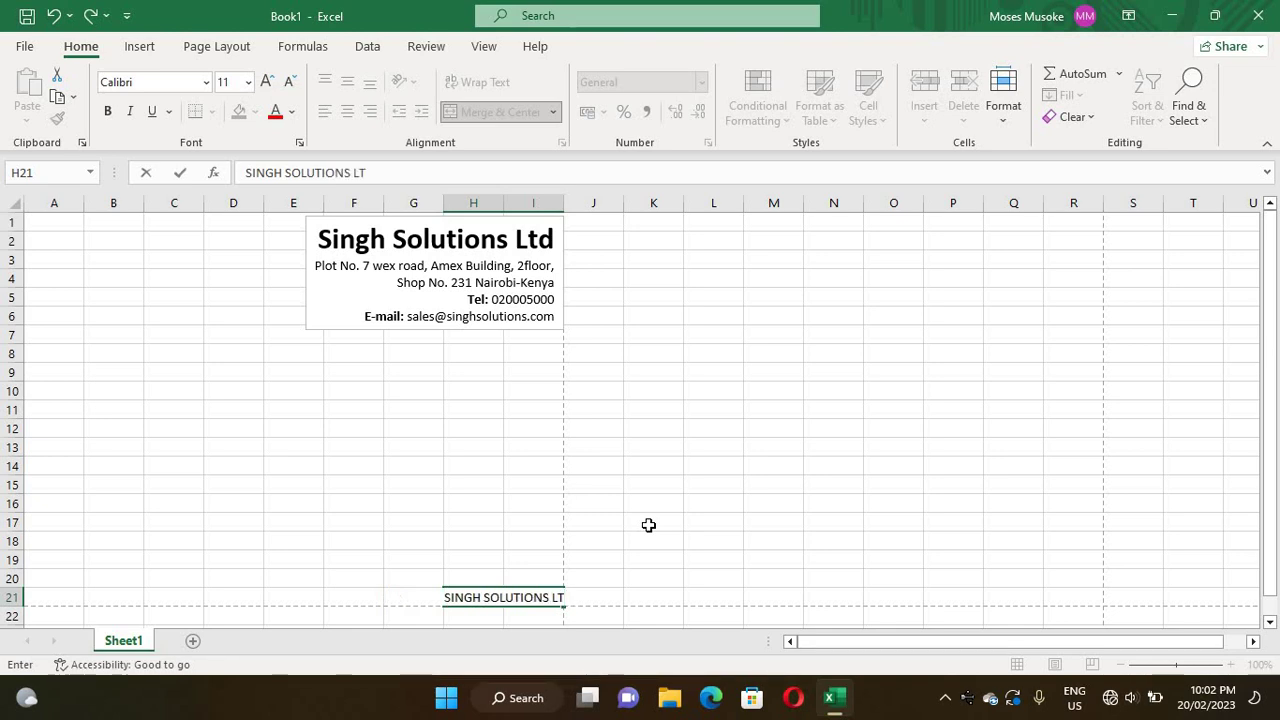
click(753, 424)
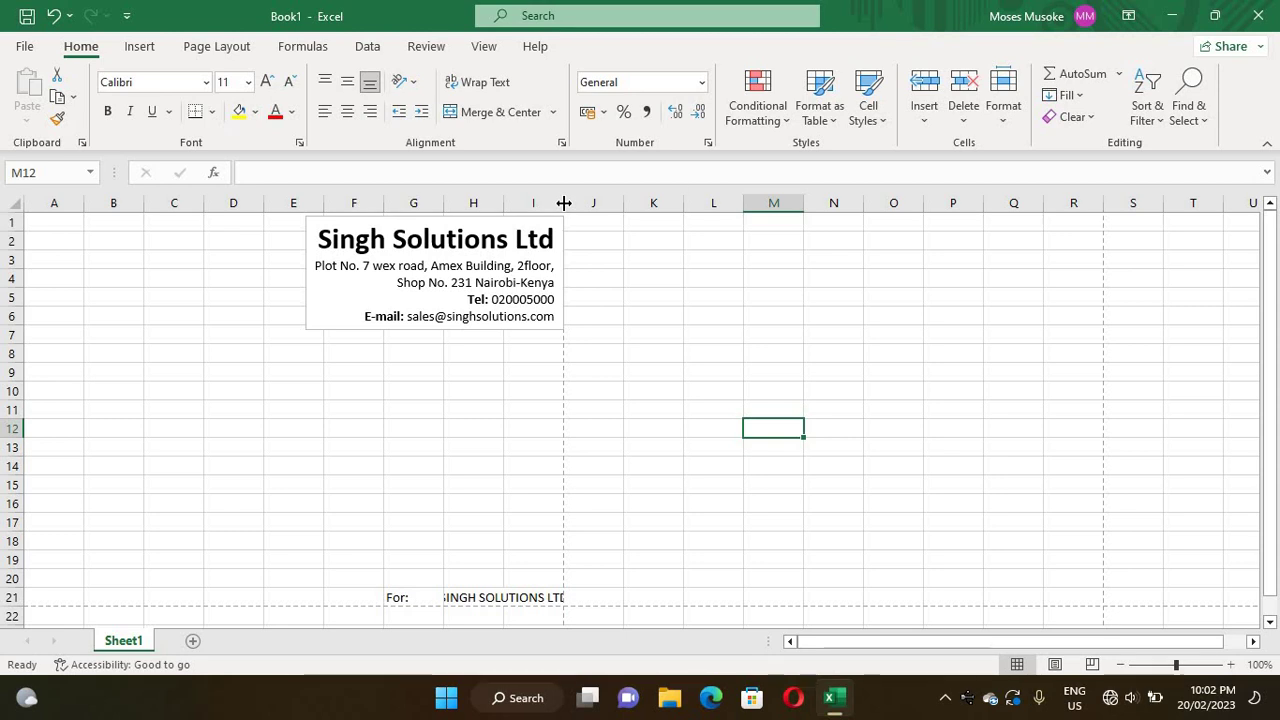
- Narrow column G and widen column I to about 10.29 so the company name shows in full
drag(564, 203, 563, 195)
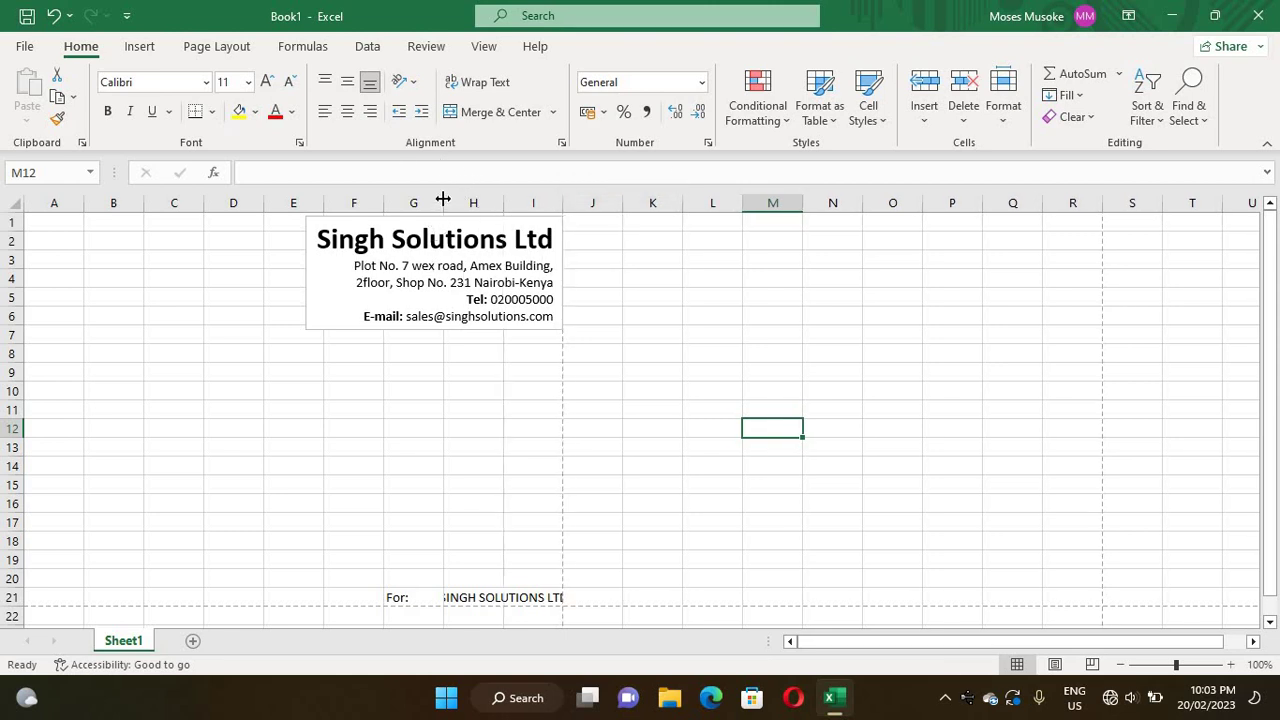
drag(443, 199, 422, 199)
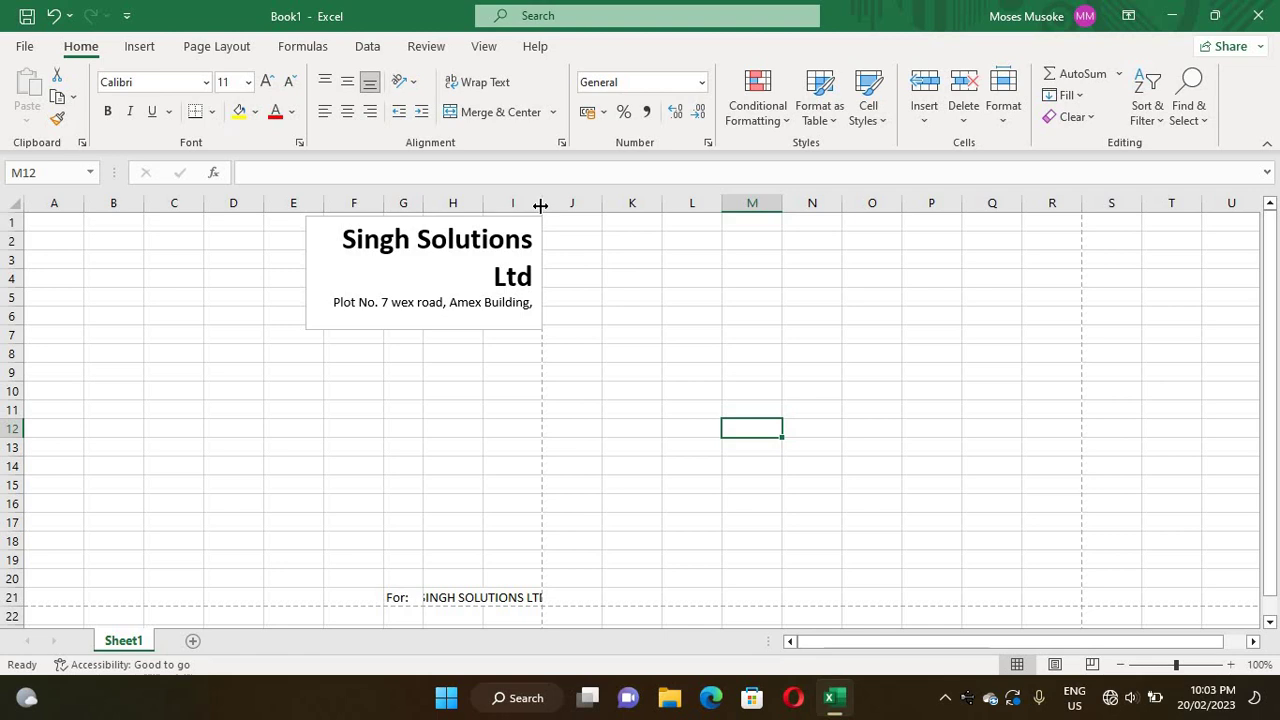
drag(542, 205, 553, 205)
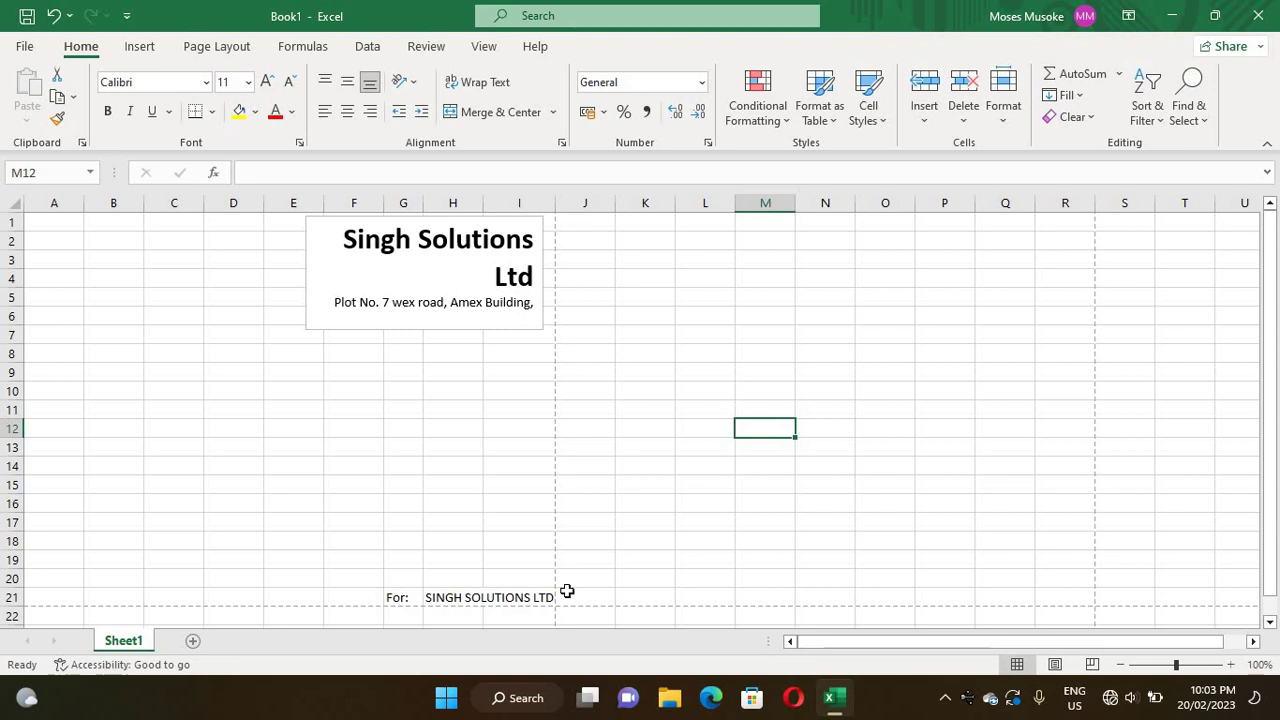
- Make the 'For:' label in G21 bold
double_click(406, 600)
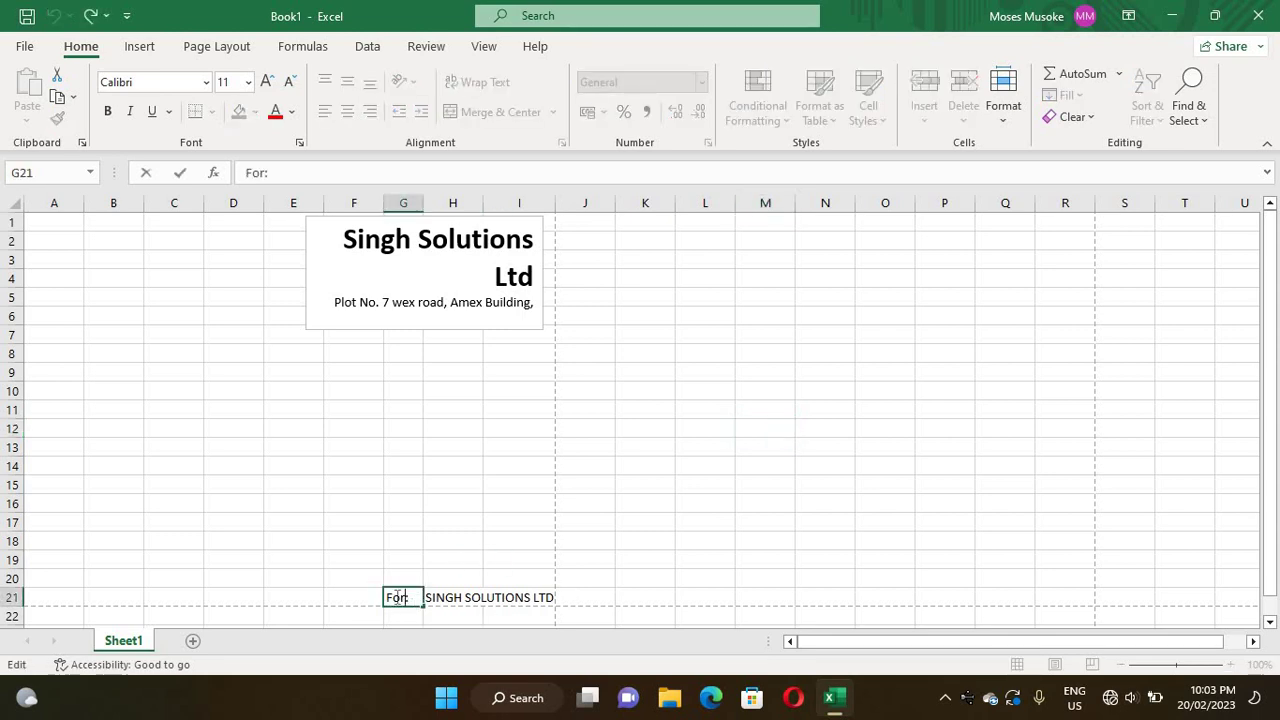
drag(410, 597, 351, 588)
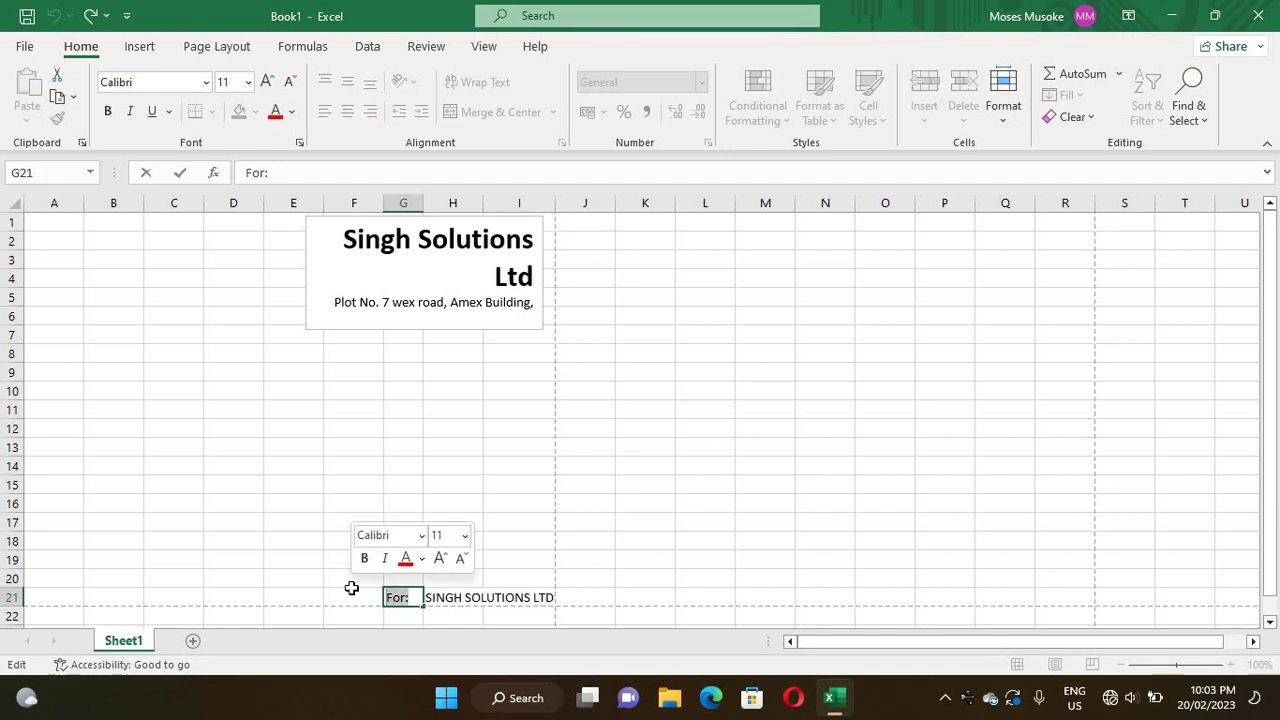
click(108, 112)
click(463, 502)
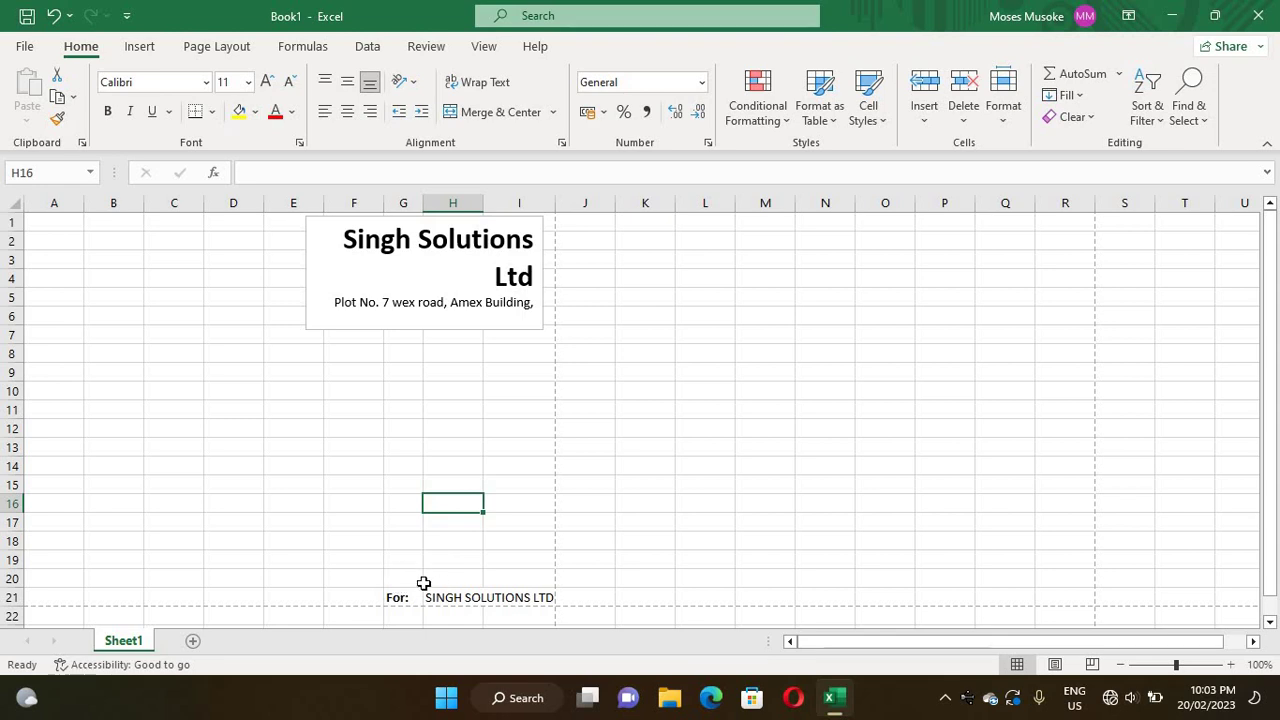
- Enter 'Signed by' in cell G19
click(396, 557)
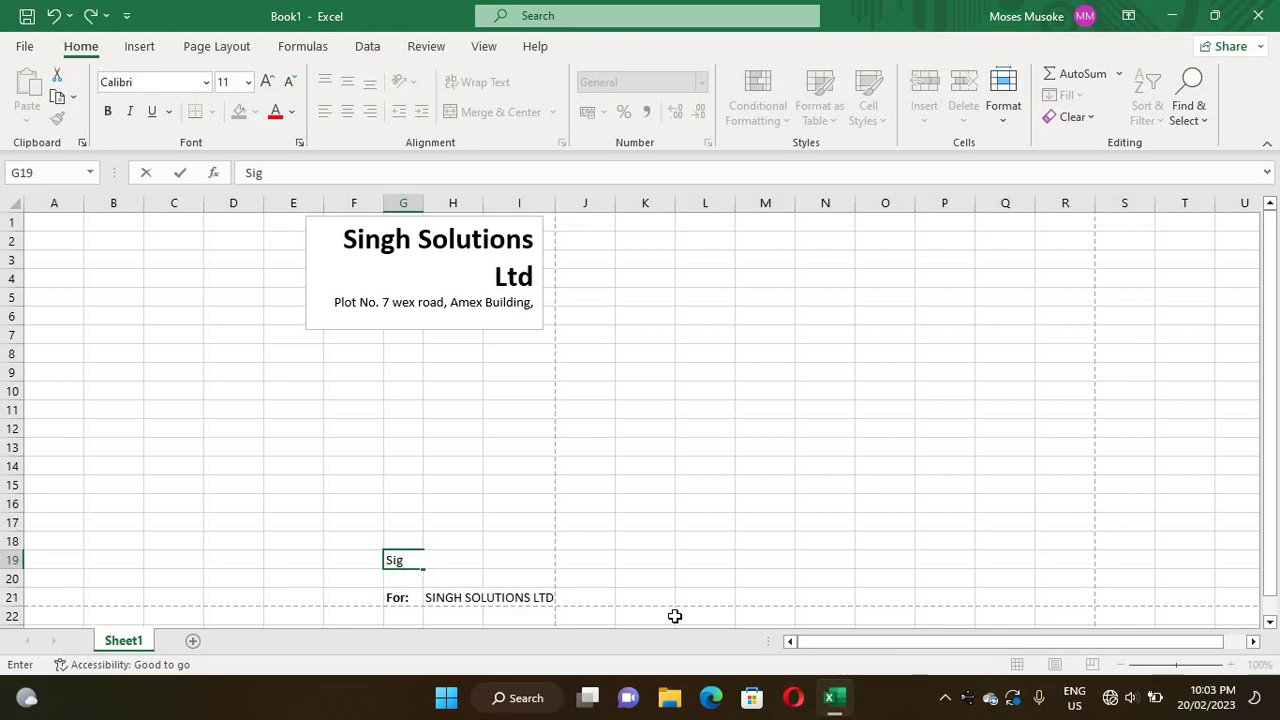
text(igned by)
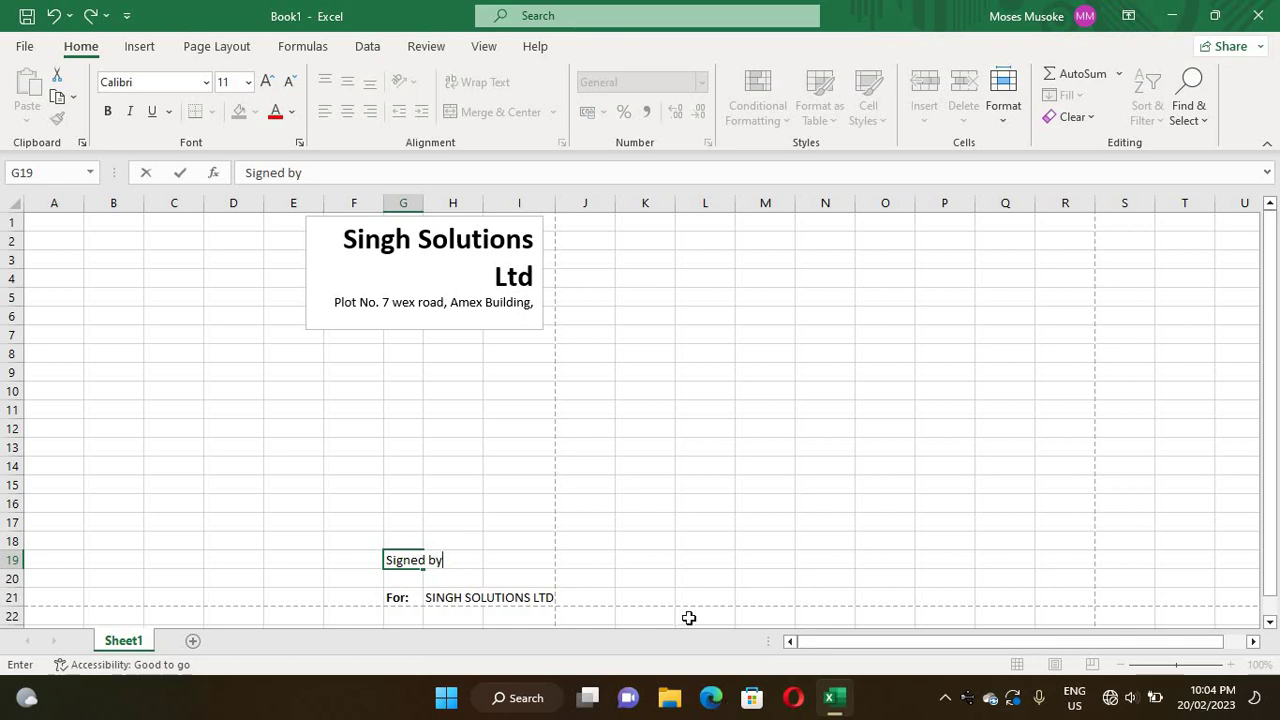
click(677, 566)
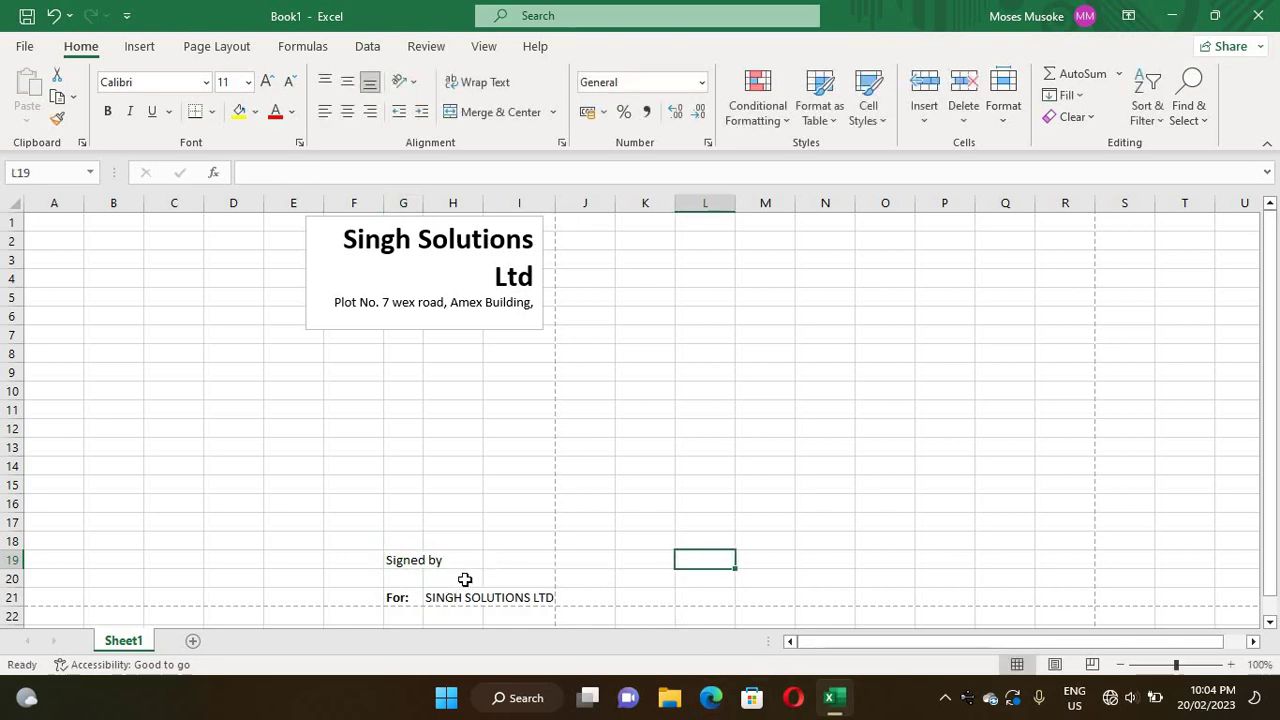
- Apply a Top Border to the merged H21:I21 cell as the signing line
click(476, 580)
drag(478, 580, 540, 580)
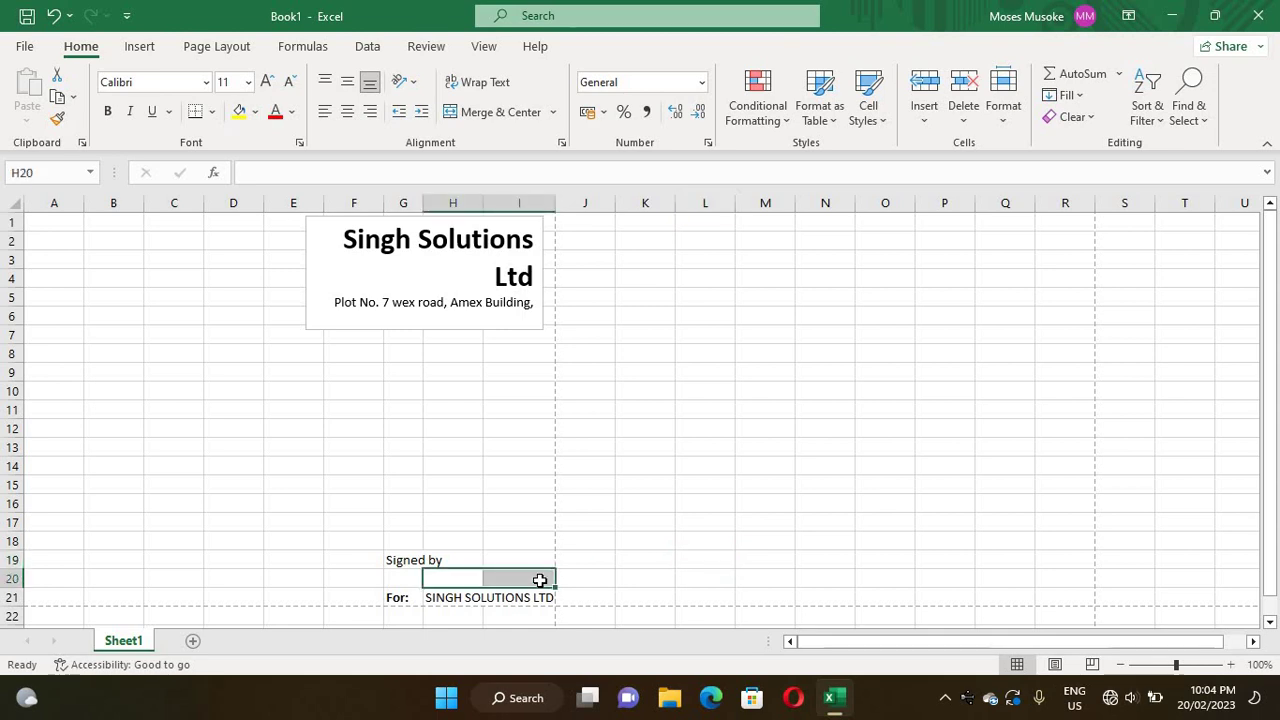
click(540, 580)
click(511, 597)
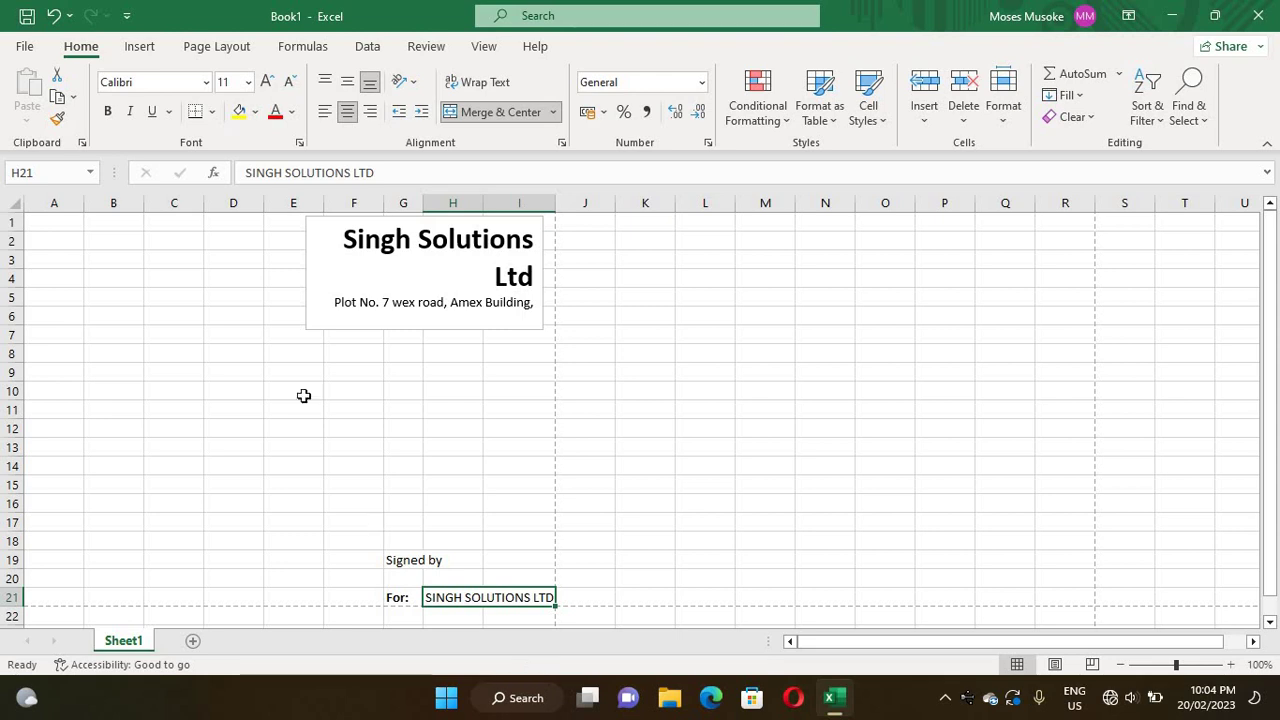
click(213, 112)
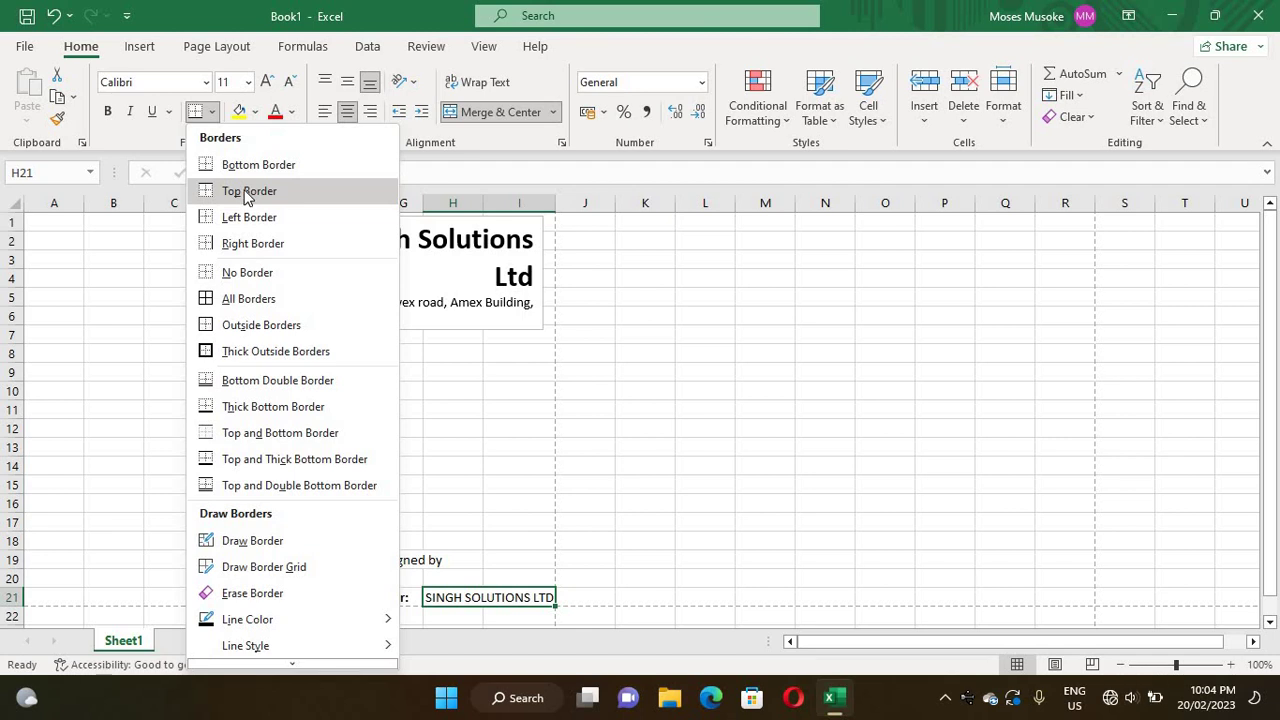
click(248, 193)
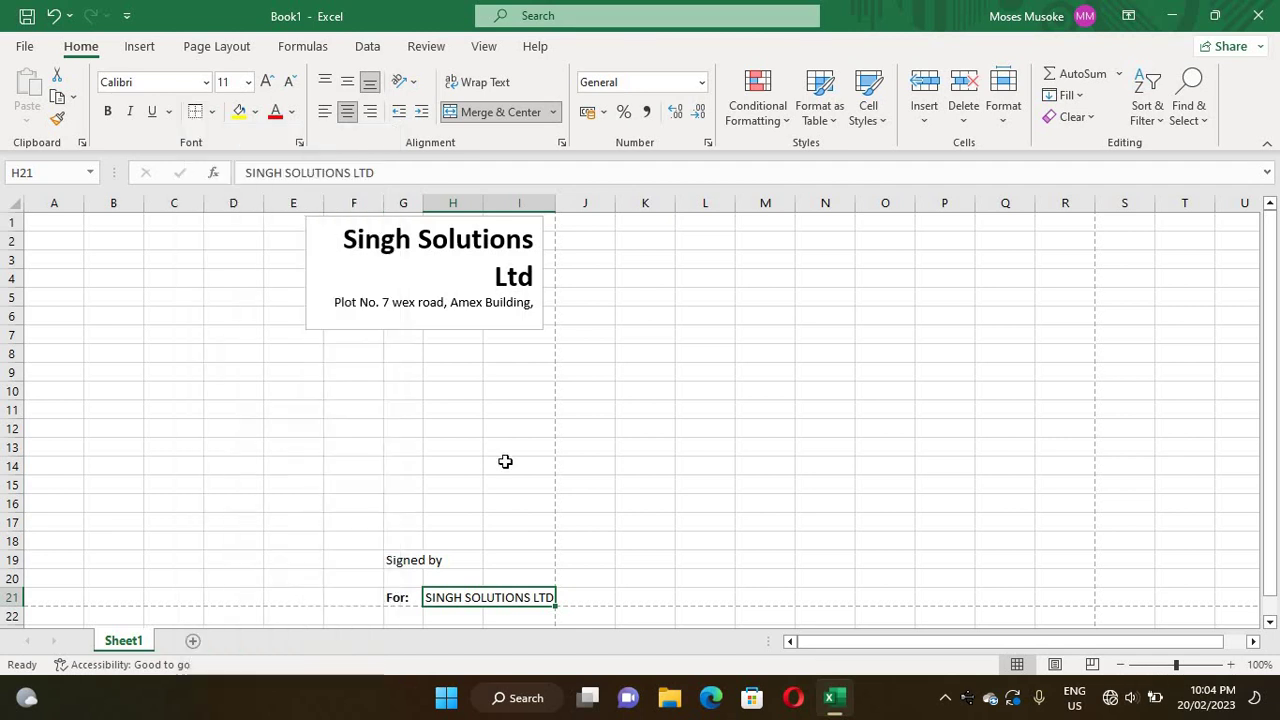
click(347, 483)
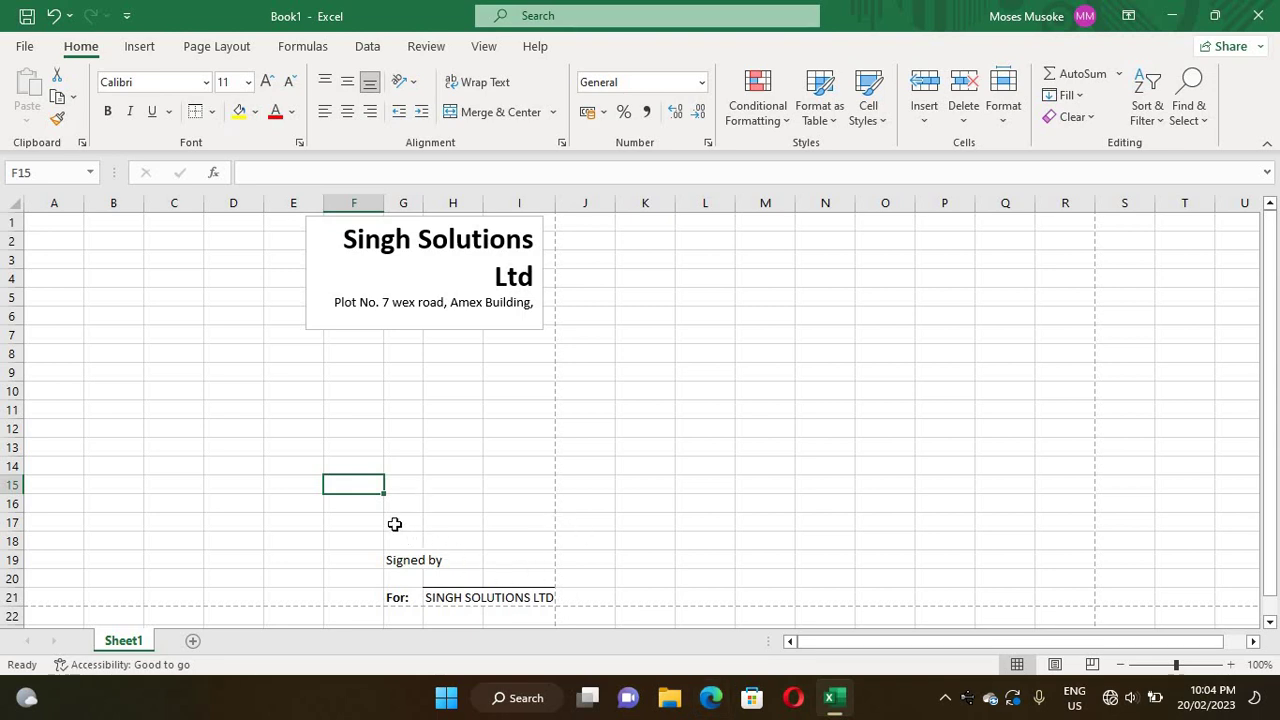
click(395, 524)
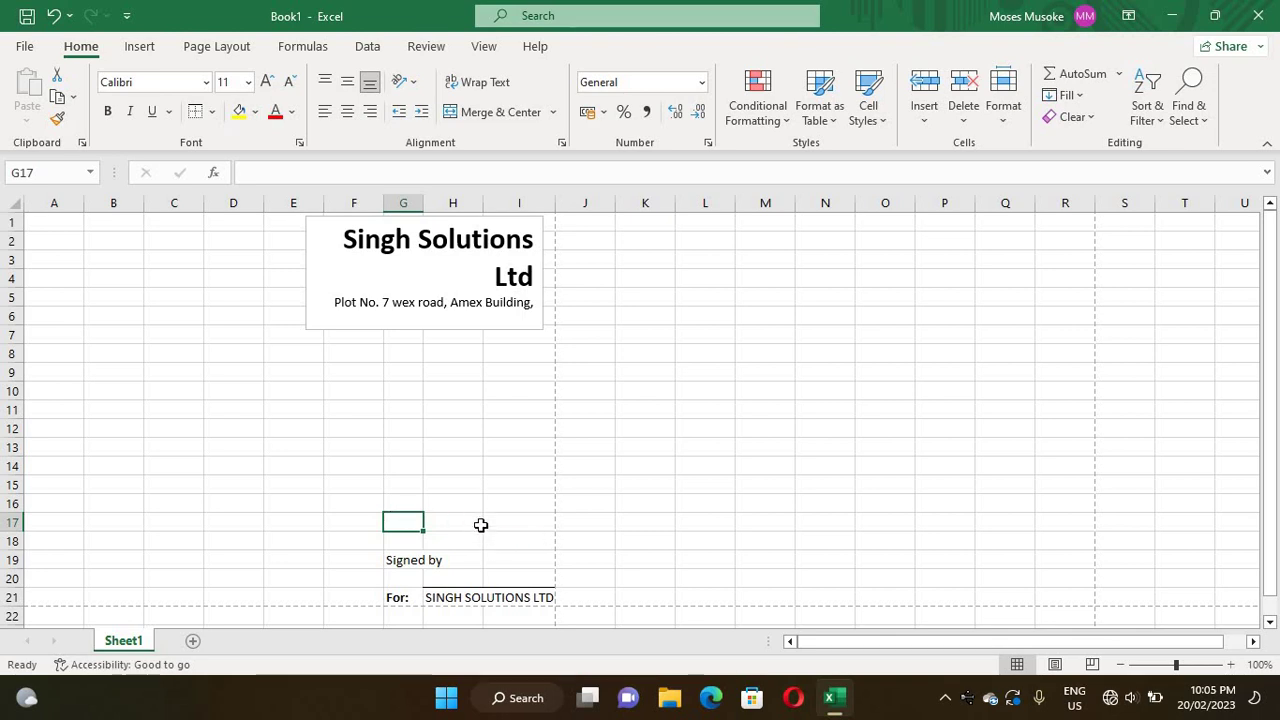
- Enter NIL in I17 and 'Balance Due' in G17, then merge G17:H17 left-aligned
double_click(503, 521)
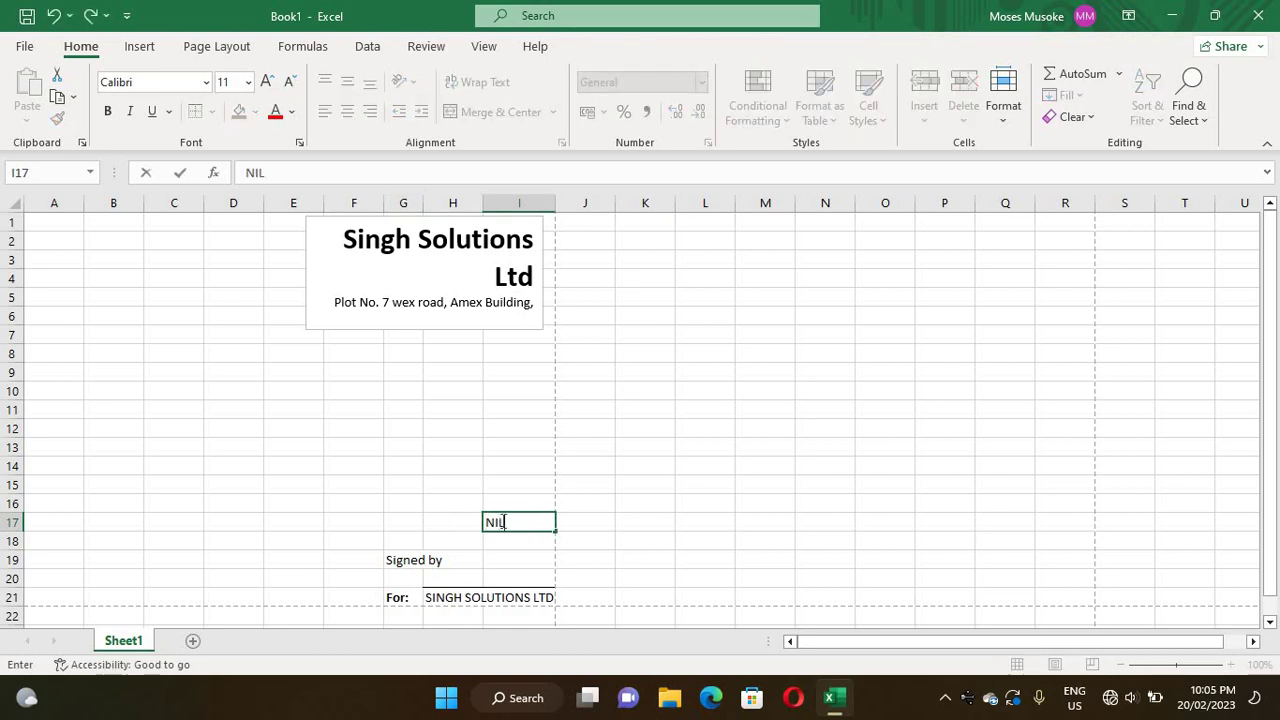
click(436, 514)
double_click(398, 522)
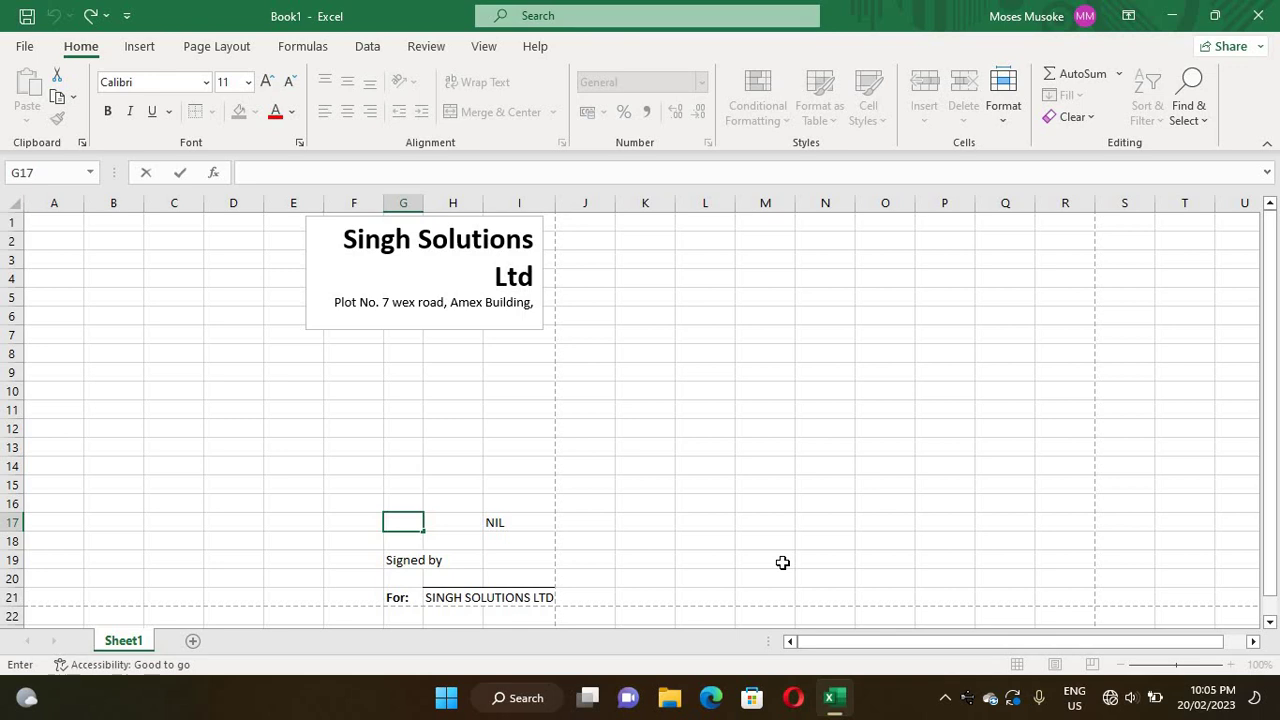
text(Balance)
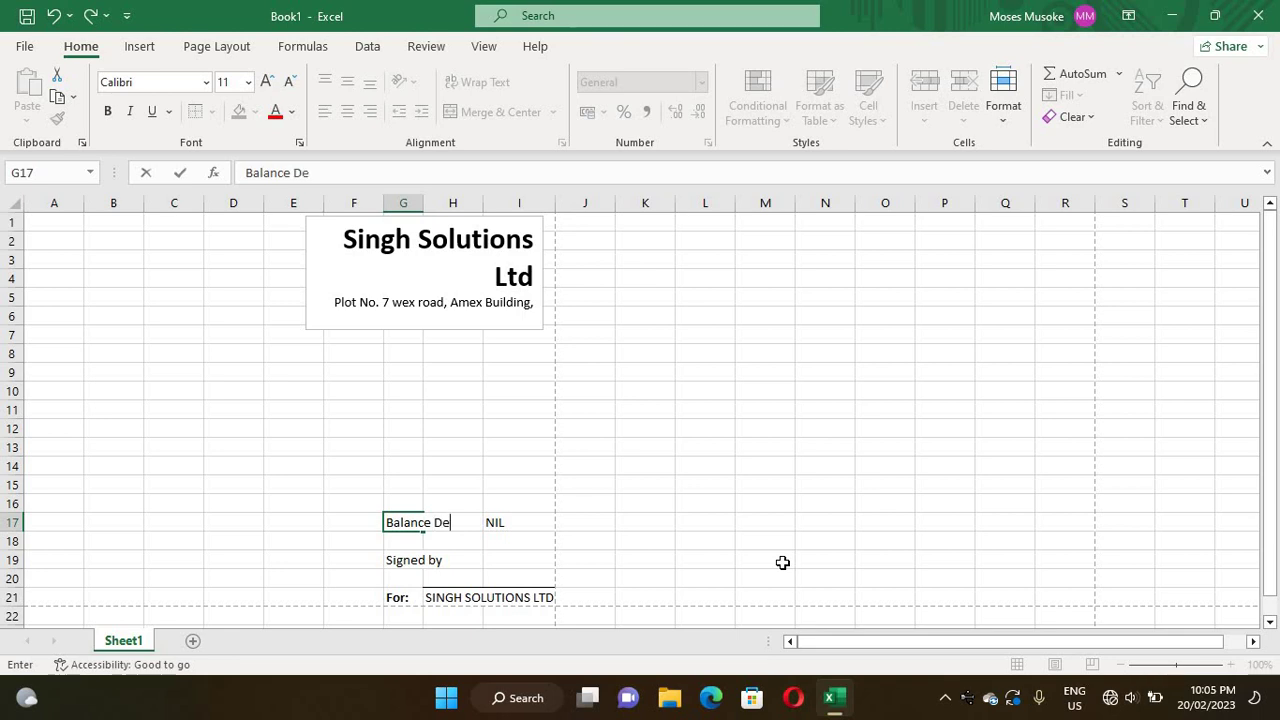
text( Due)
click(452, 470)
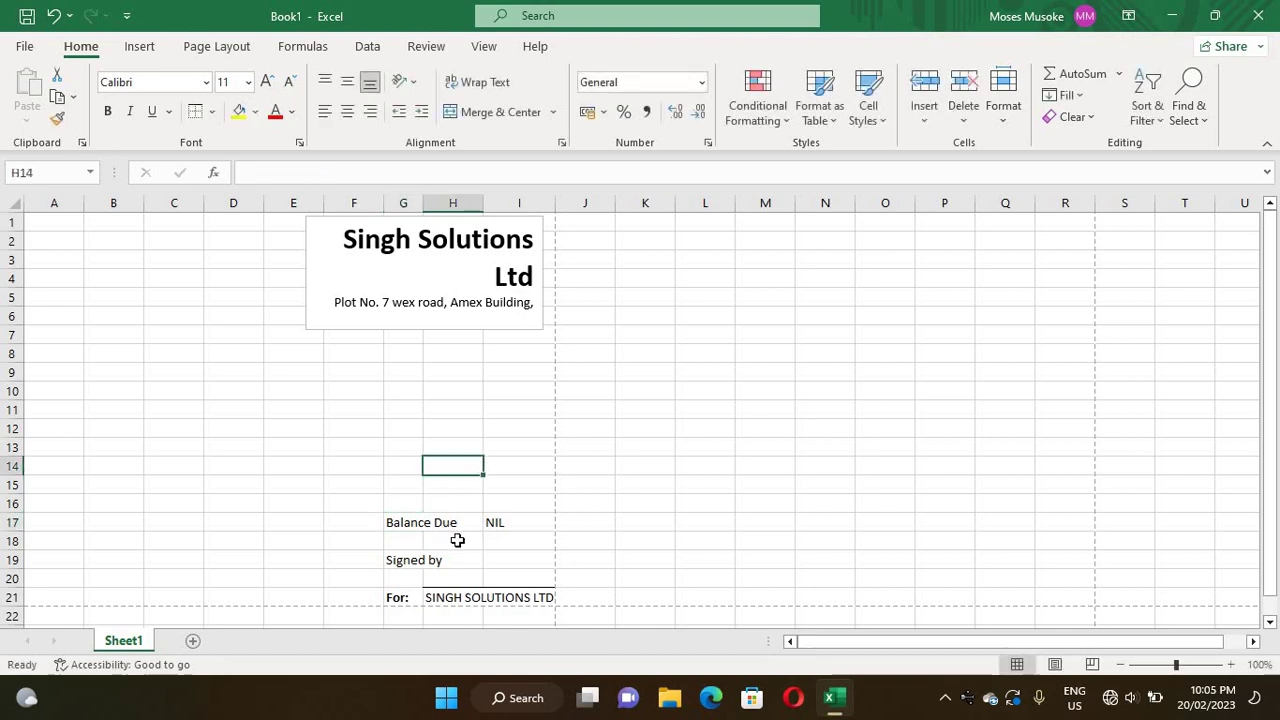
drag(452, 523, 389, 534)
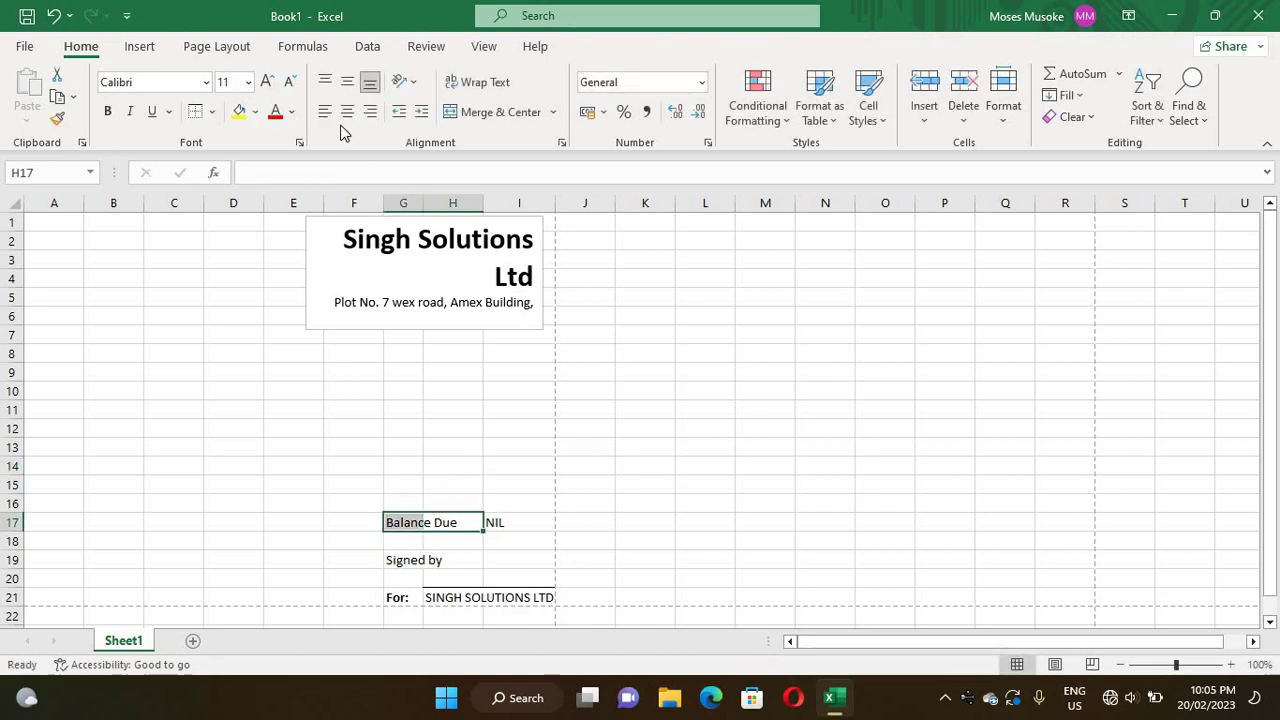
click(458, 113)
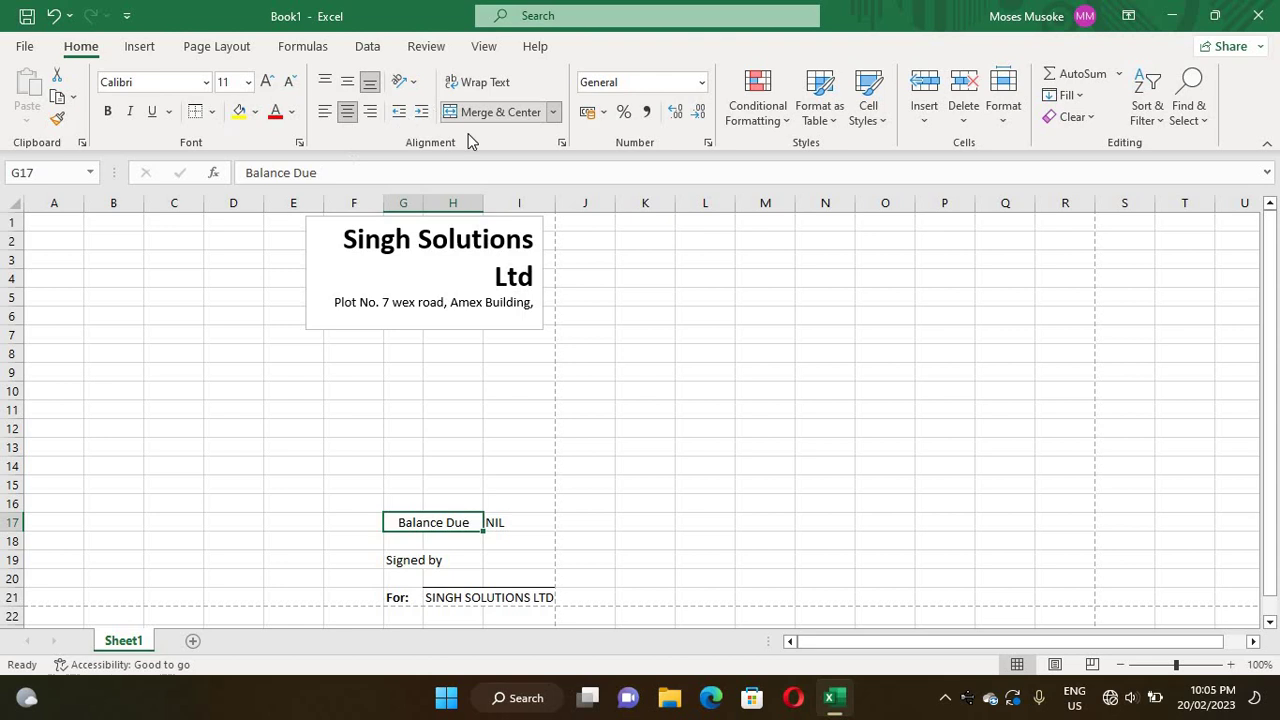
click(325, 112)
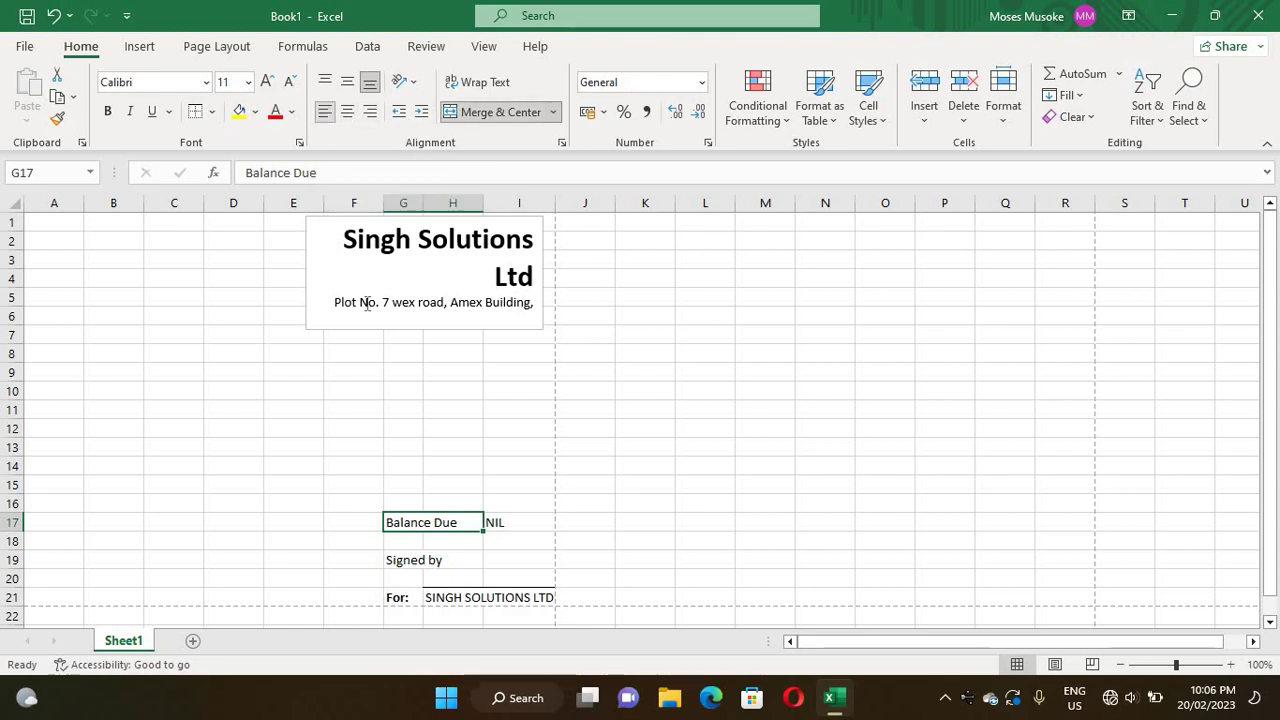
click(459, 441)
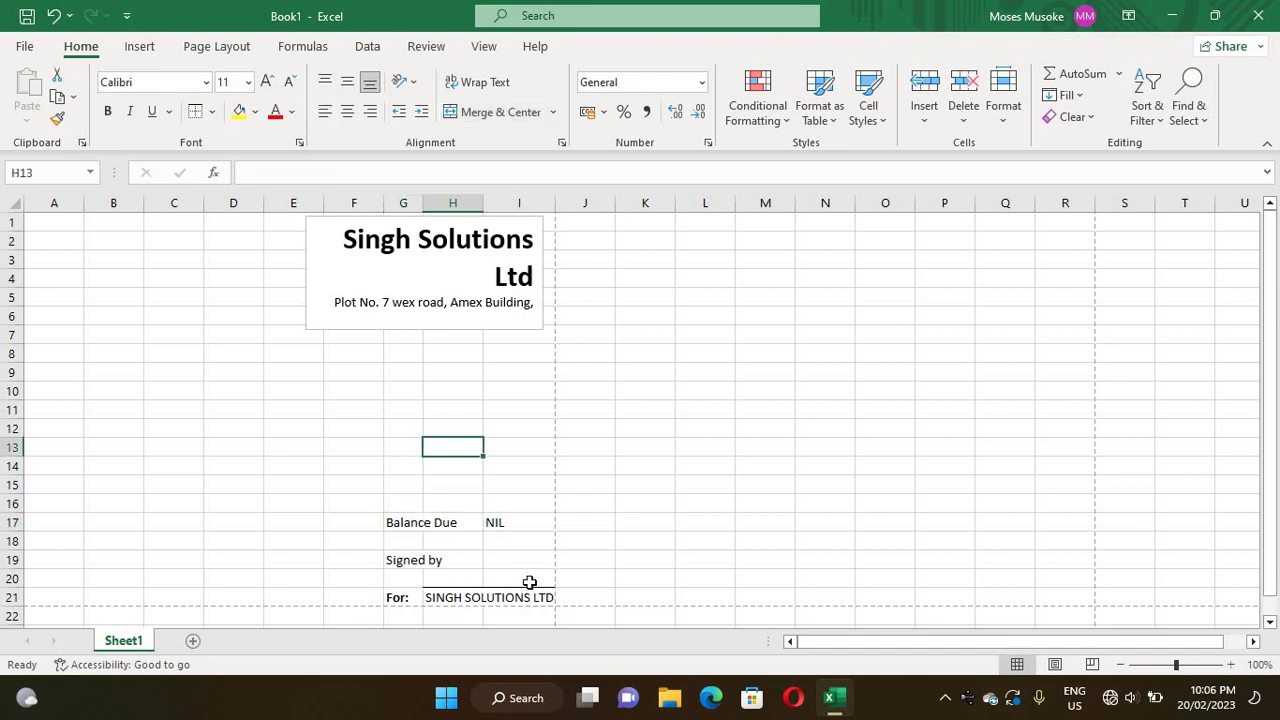
- Merge G16:H16 and left-align it
double_click(419, 504)
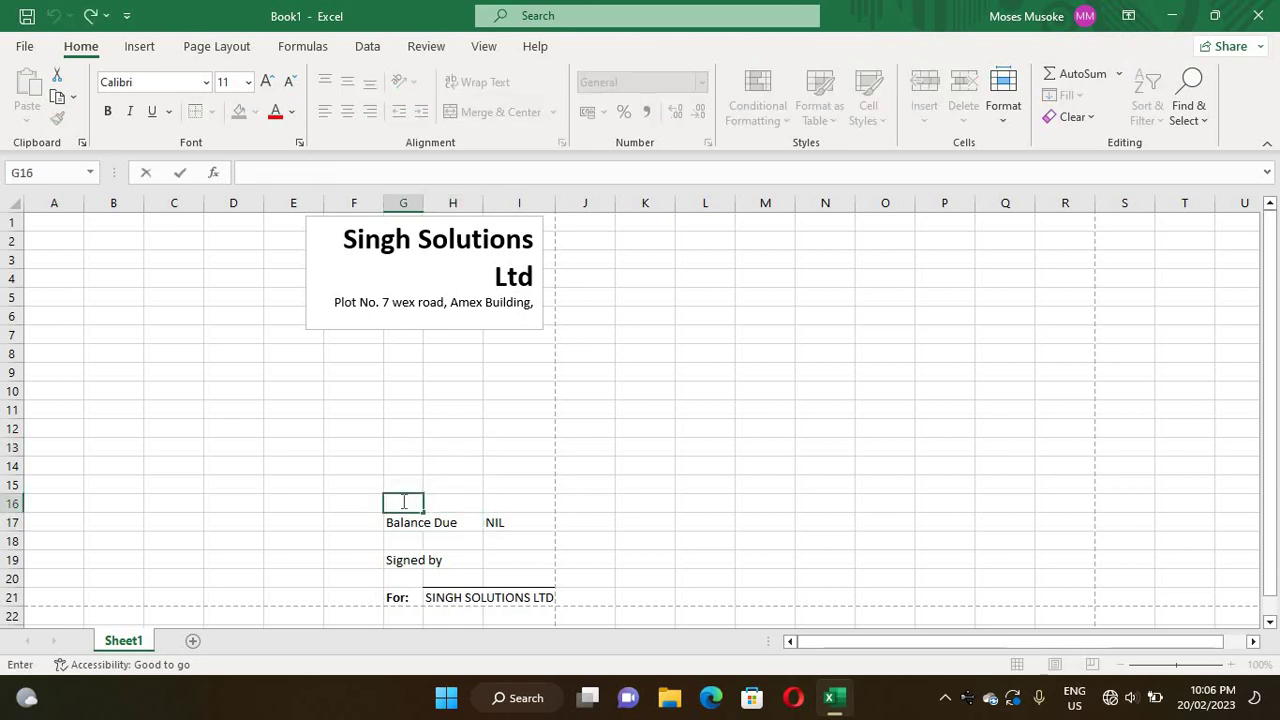
drag(460, 500, 389, 503)
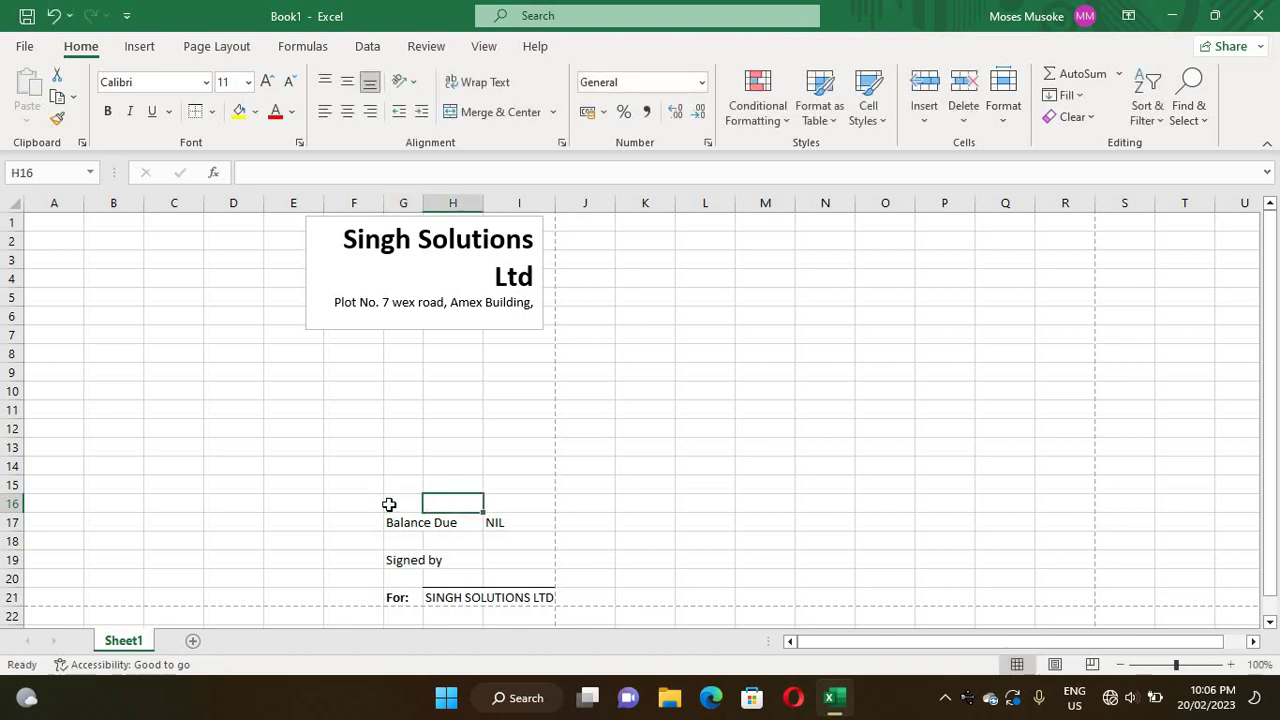
click(485, 112)
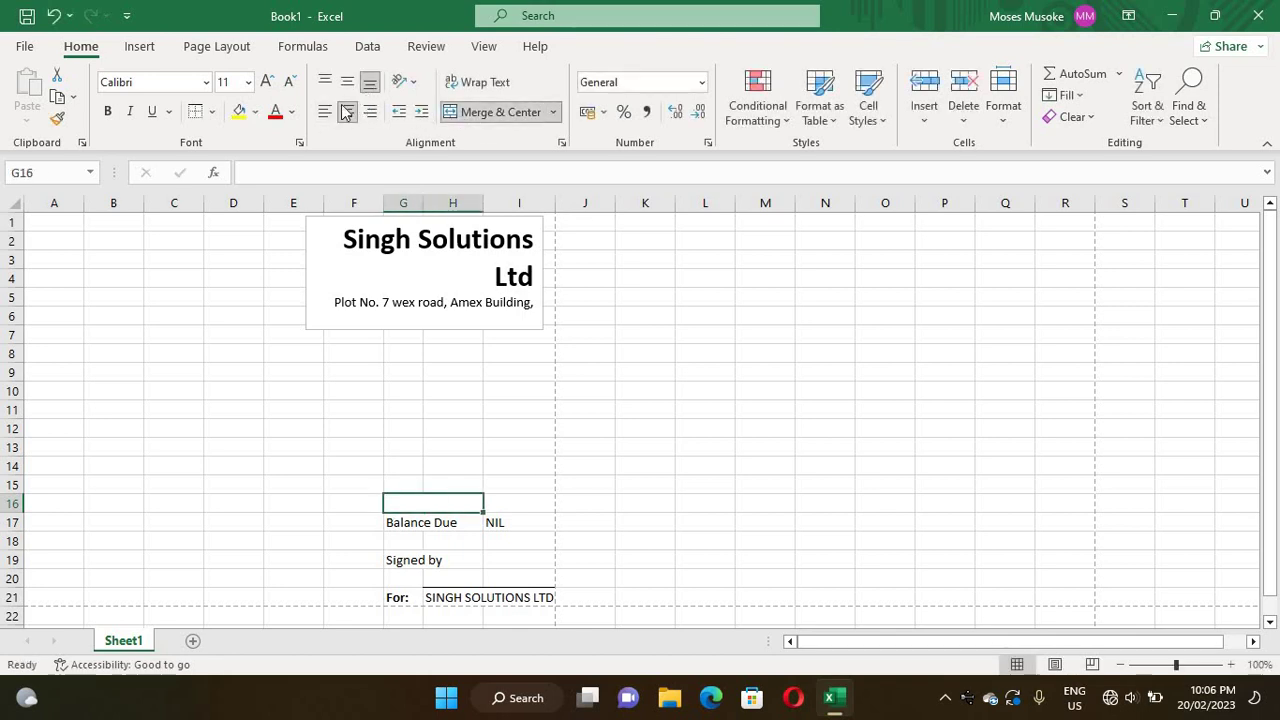
click(325, 113)
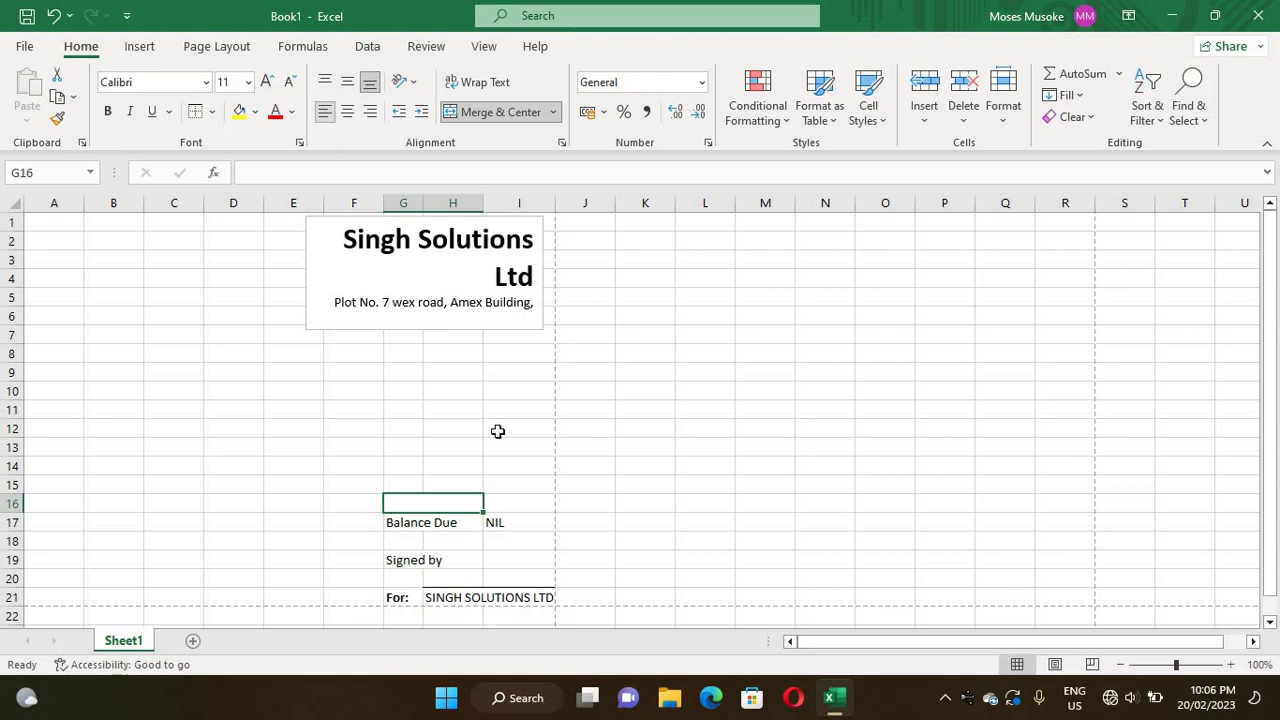
click(516, 507)
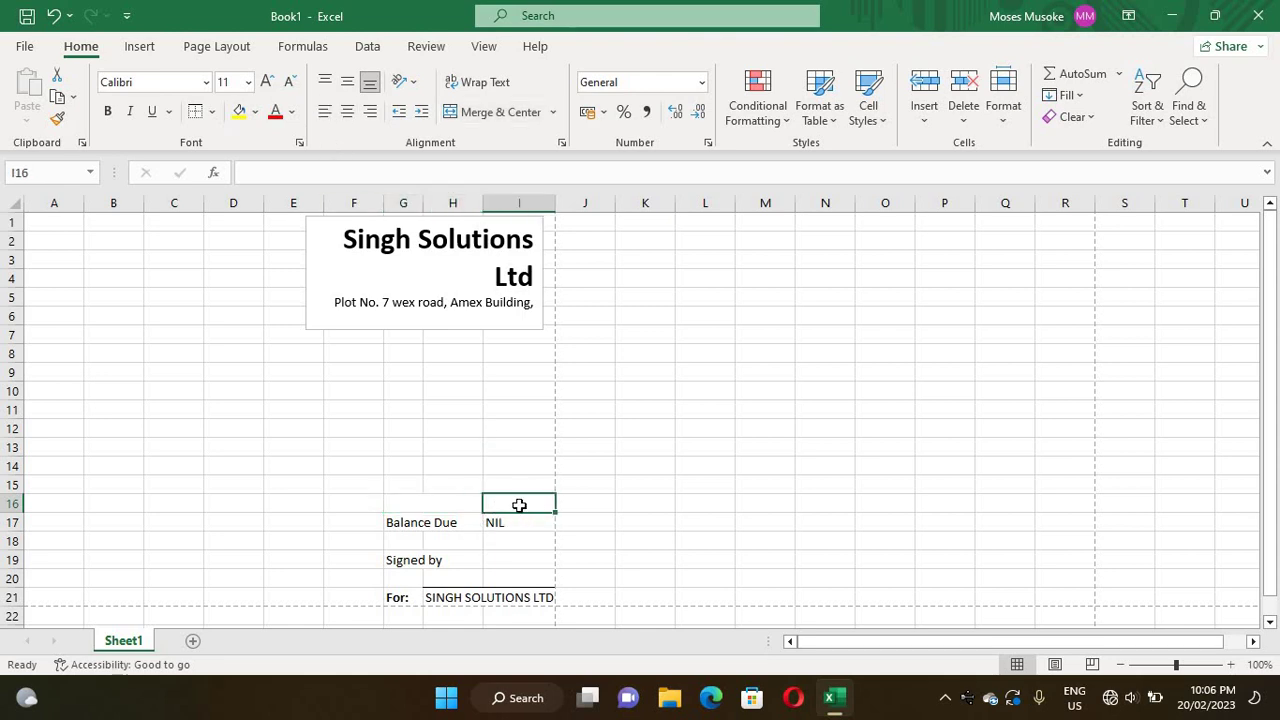
- Enter 'Amount Received' in the merged G16 cell
double_click(448, 503)
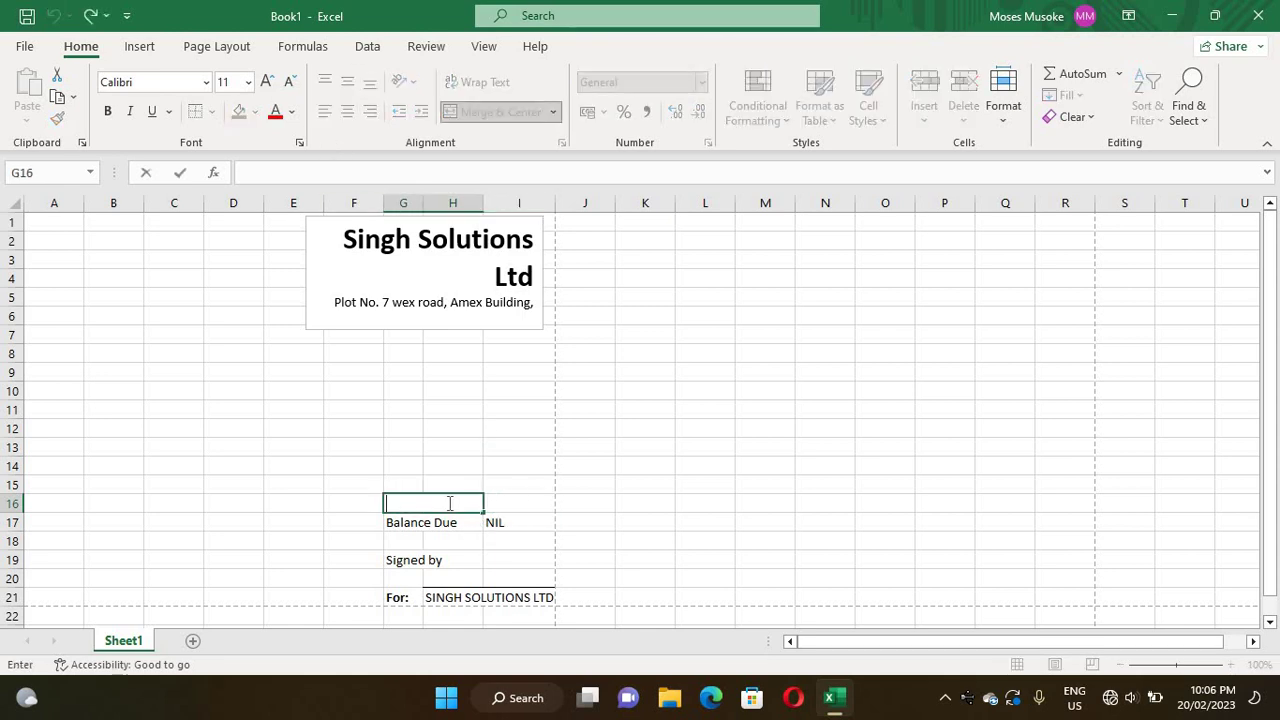
text(Amount)
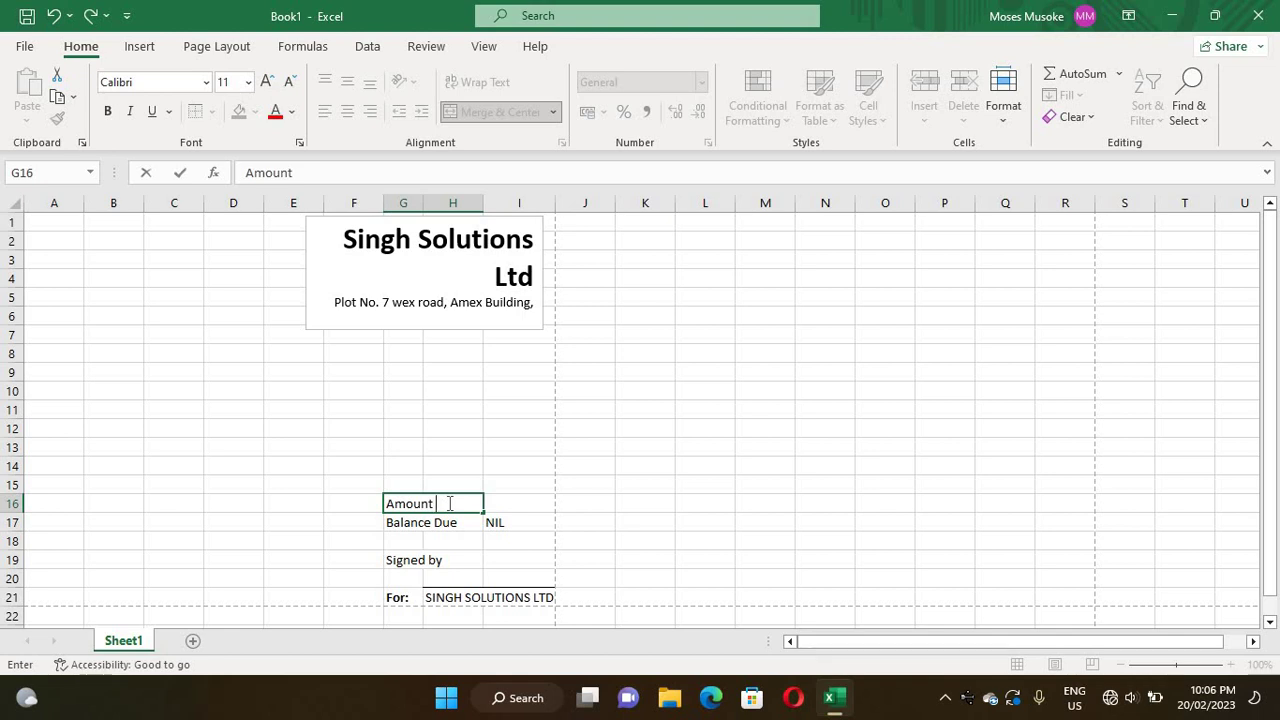
text( Recei)
text(ved)
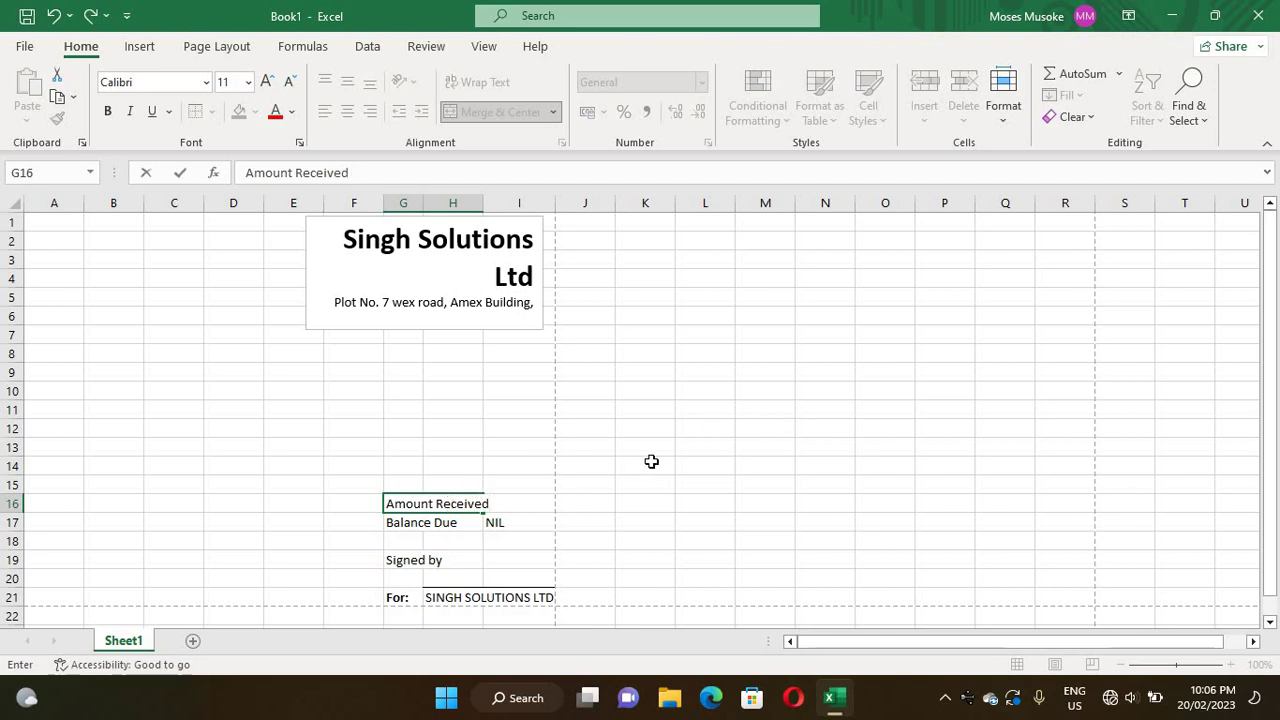
click(638, 527)
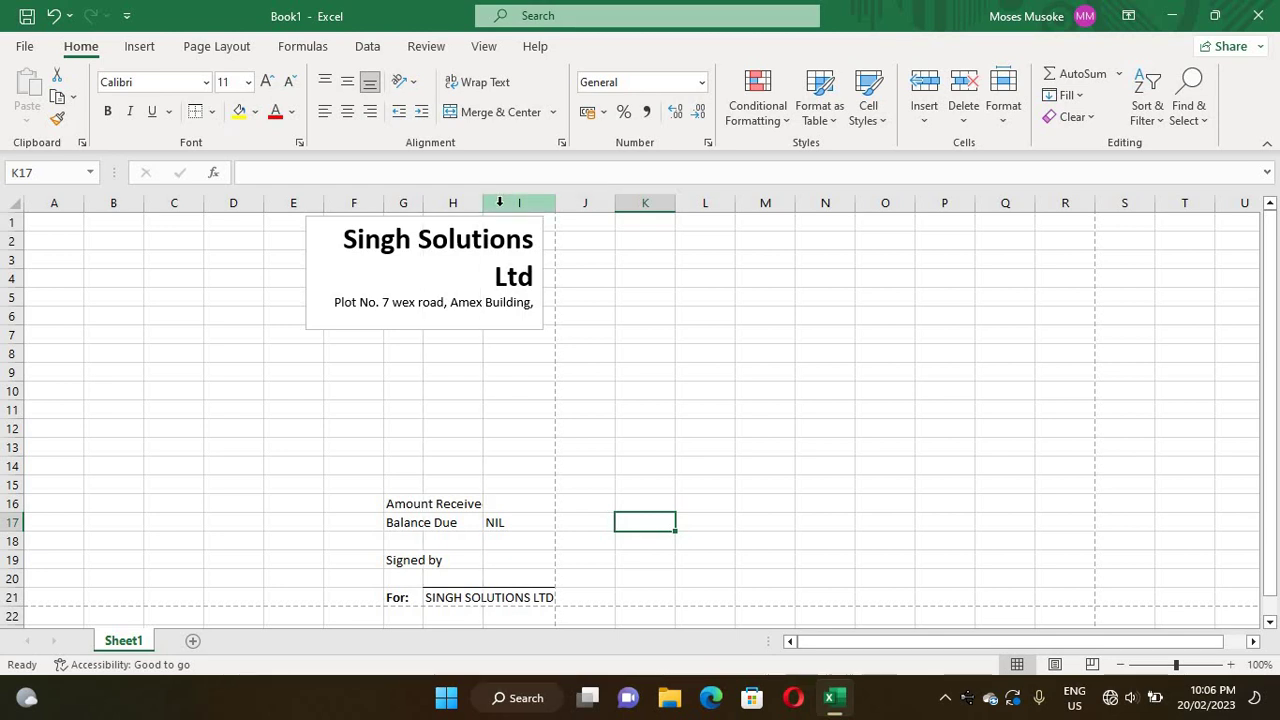
- Widen column H slightly so the label fits
click(471, 202)
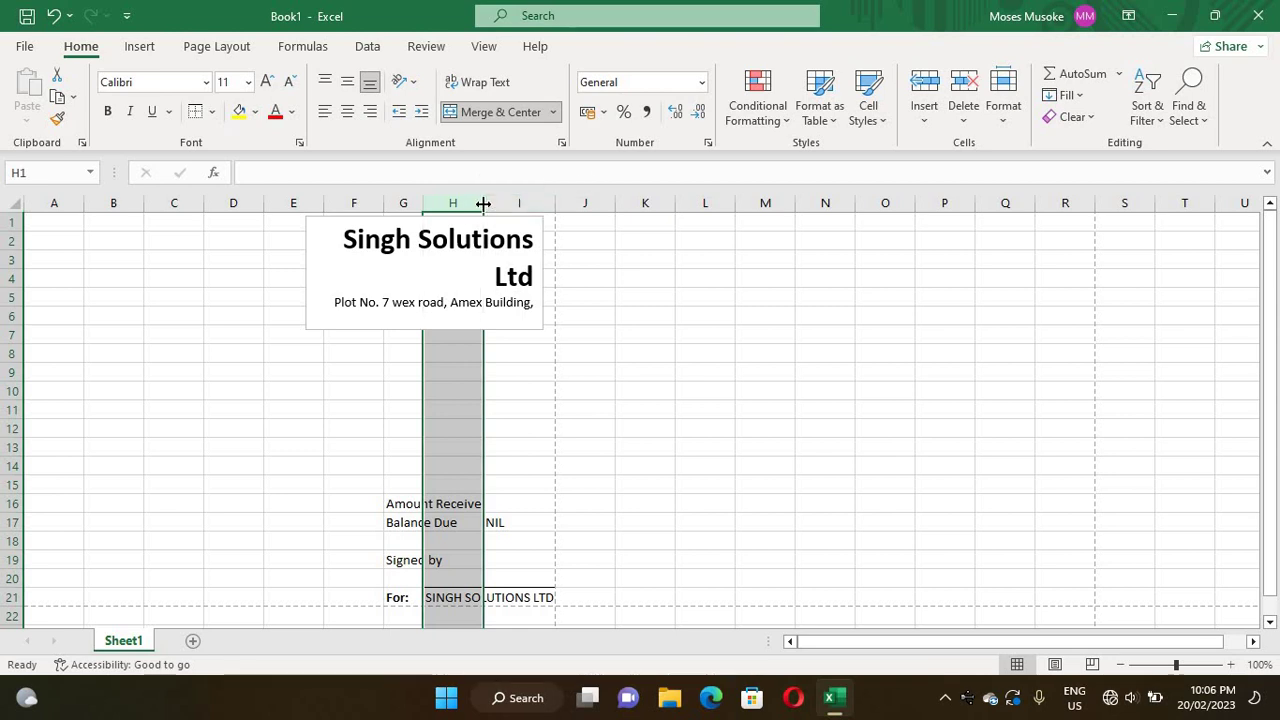
drag(483, 203, 491, 203)
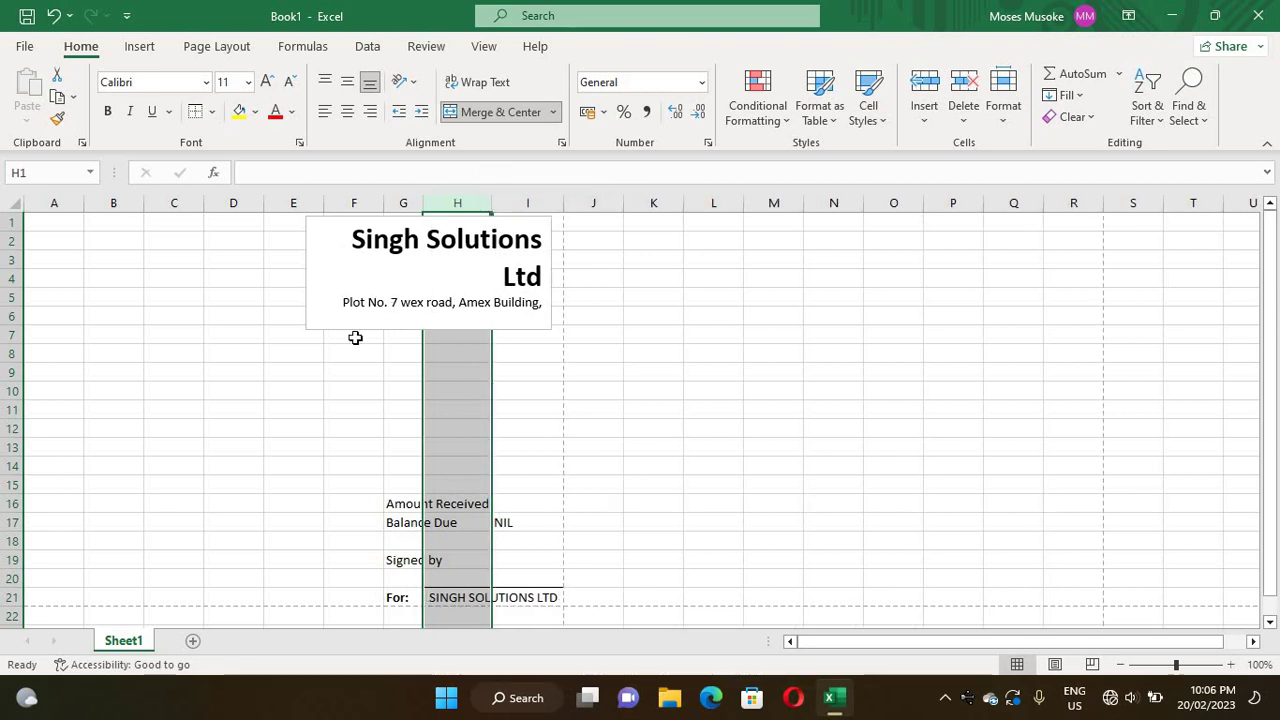
click(296, 452)
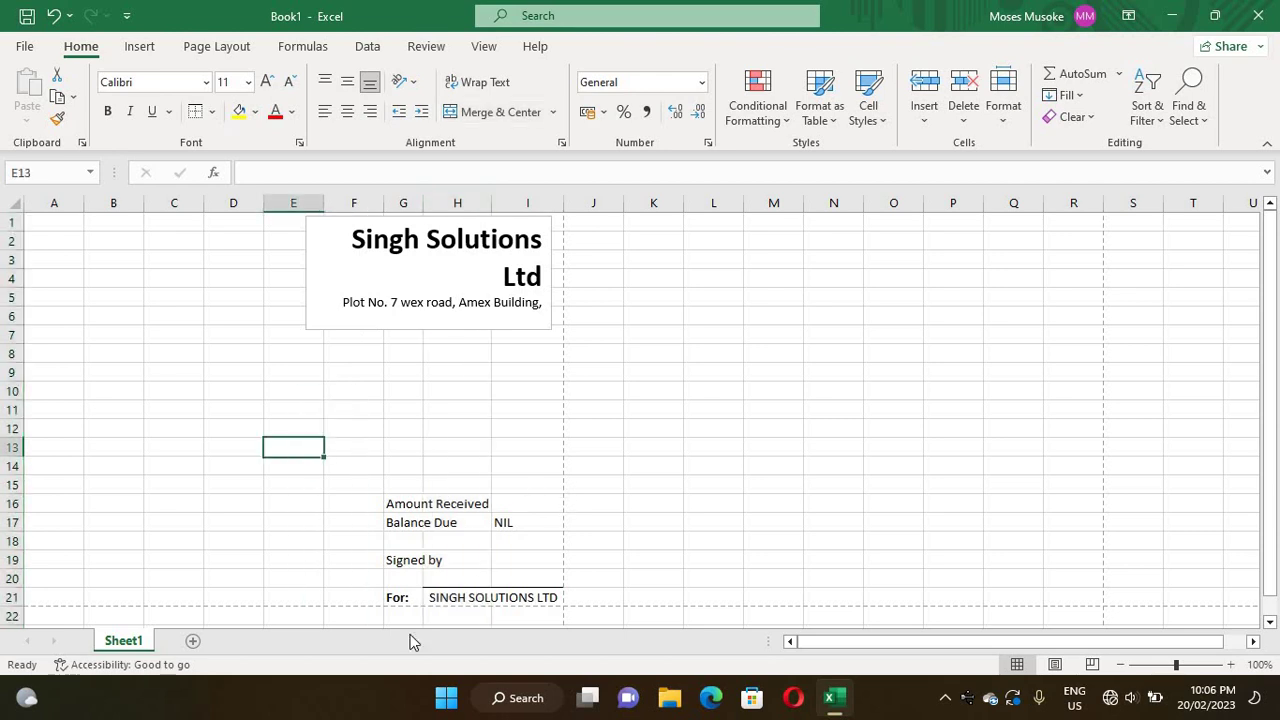
click(525, 504)
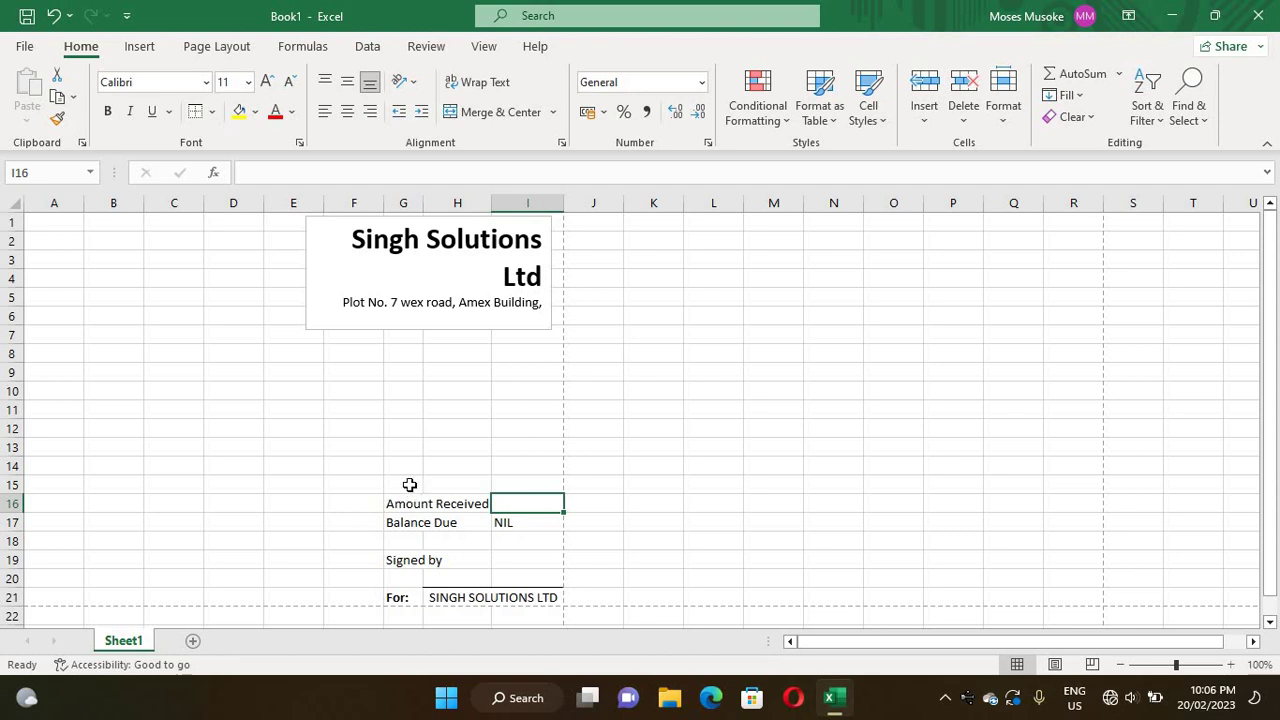
- Merge G15:H15, left-align it, and enter the label 'Total Amount Due'
drag(403, 484, 451, 486)
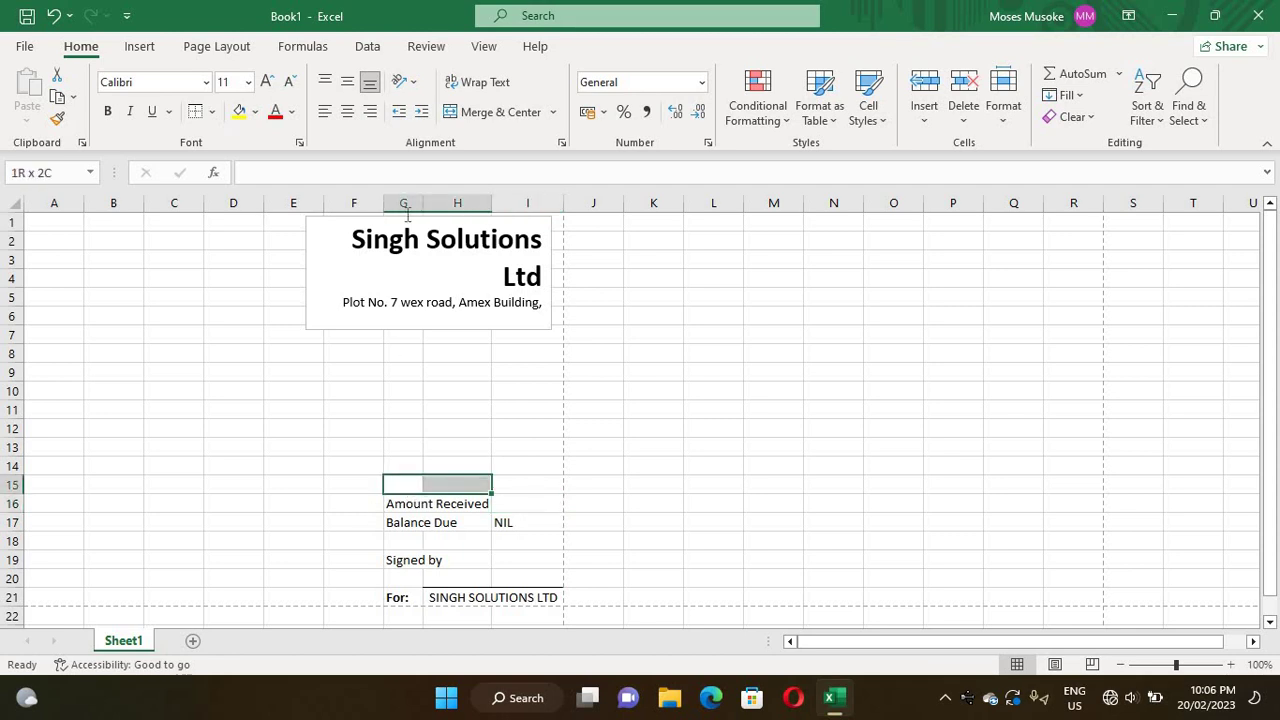
click(459, 114)
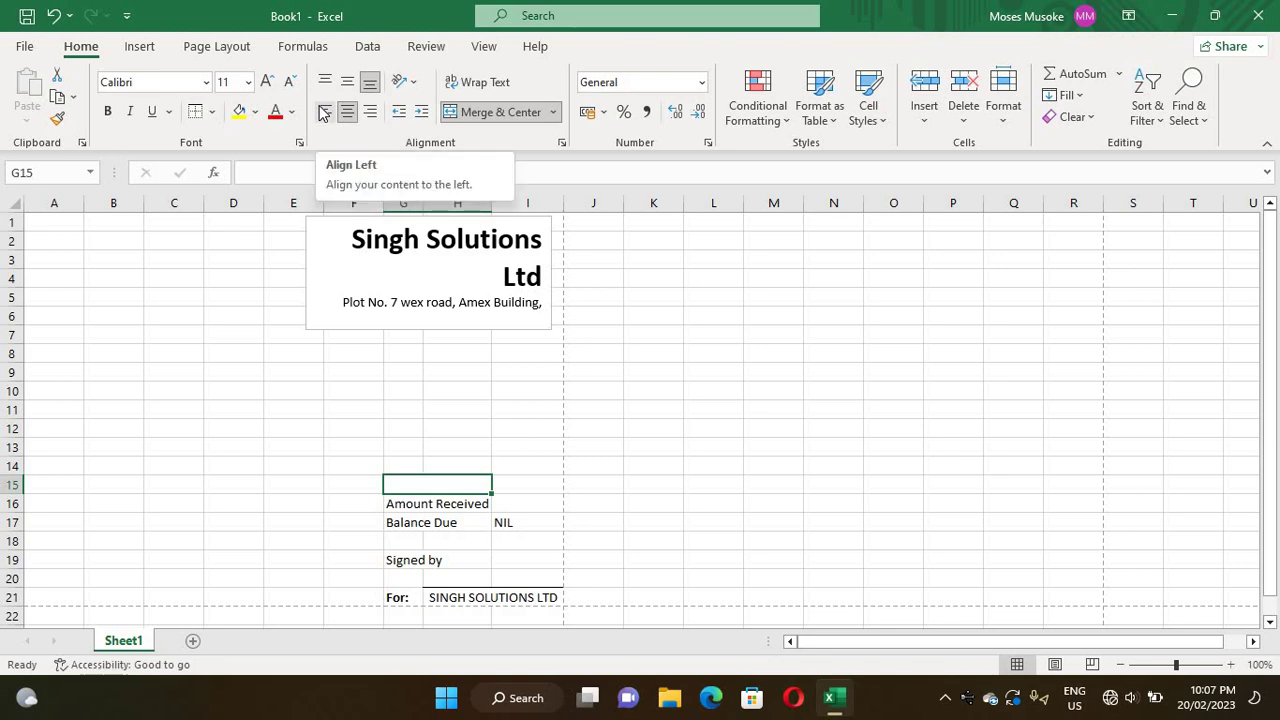
click(324, 113)
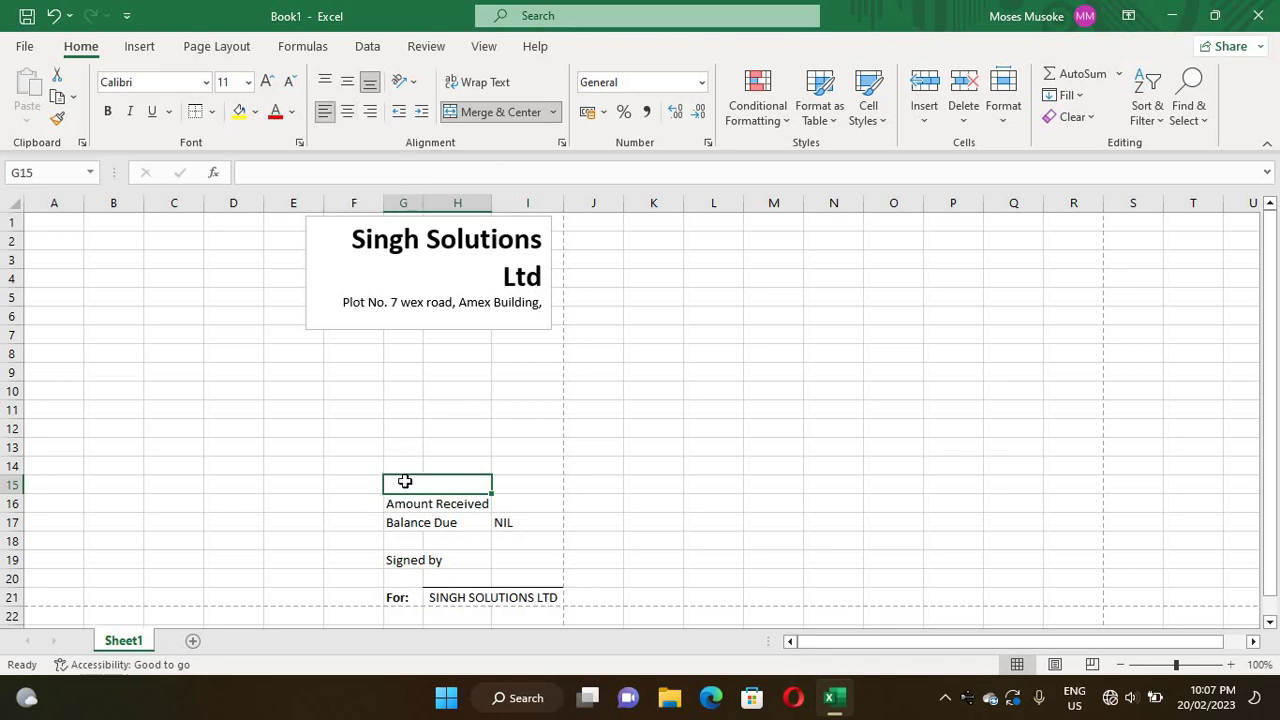
double_click(406, 483)
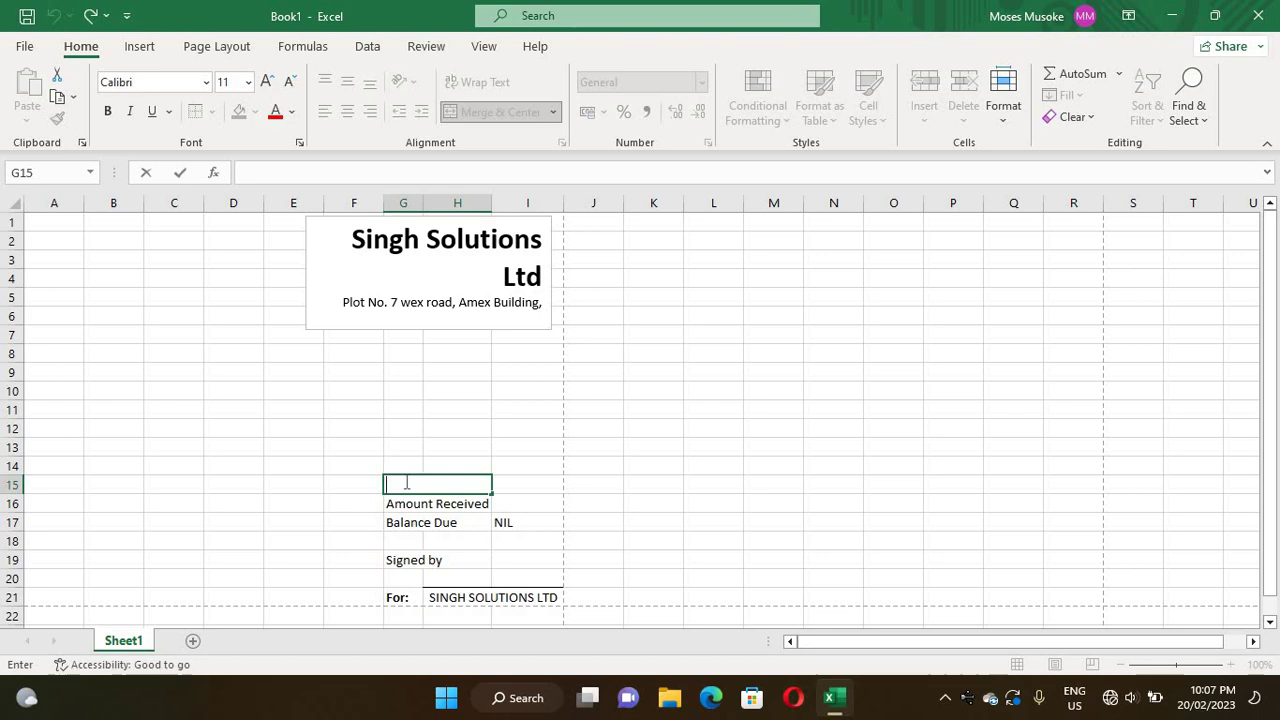
text(Total Amount)
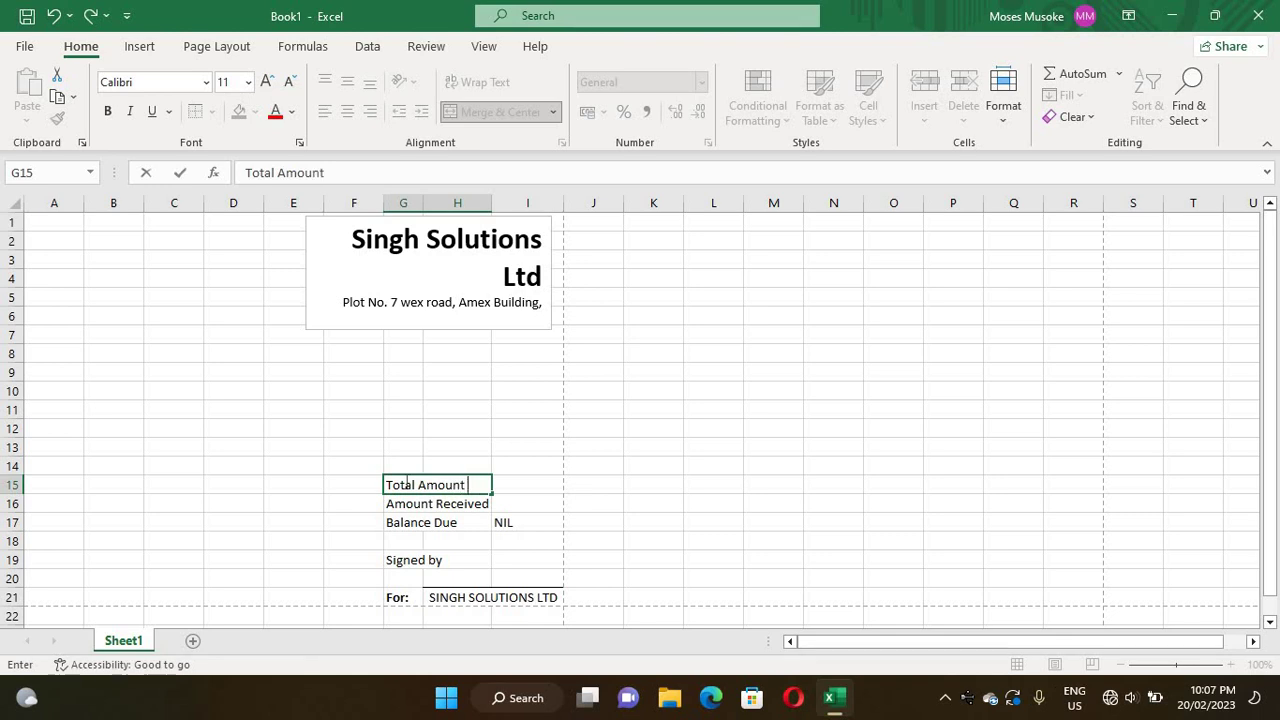
text(Due)
click(679, 520)
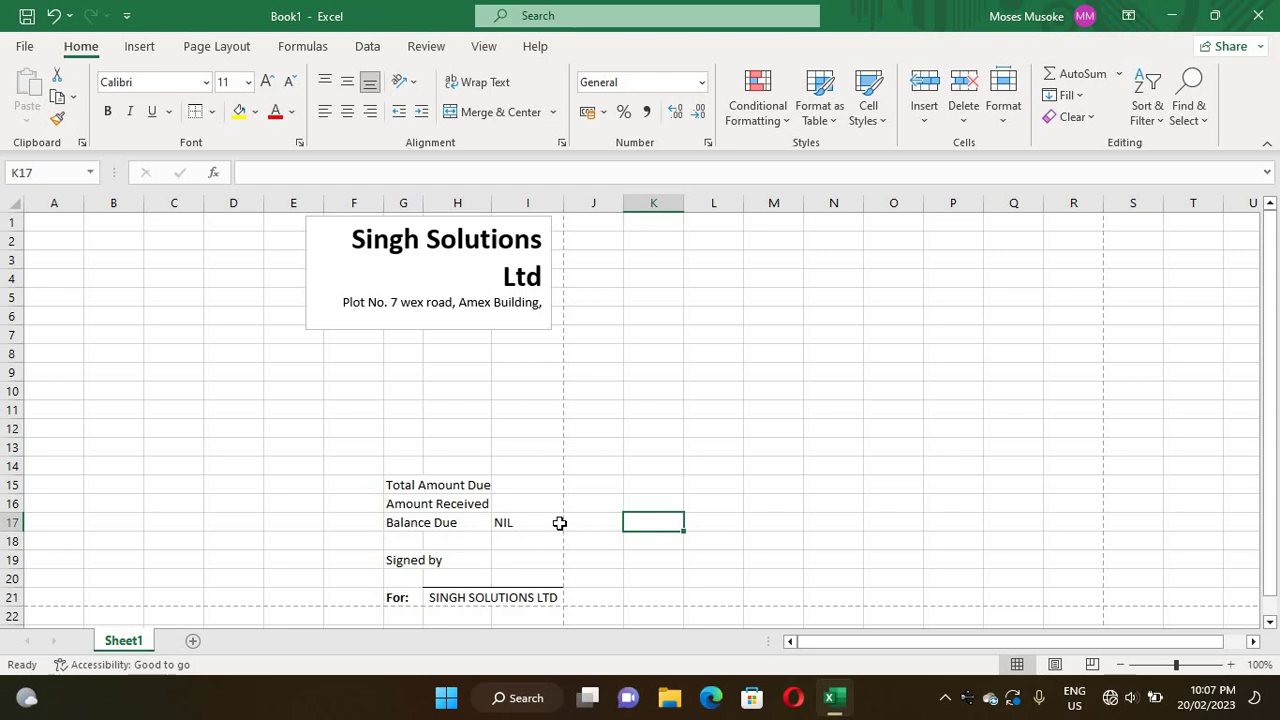
- Apply All Borders to the totals table G15:I17
drag(560, 523, 398, 478)
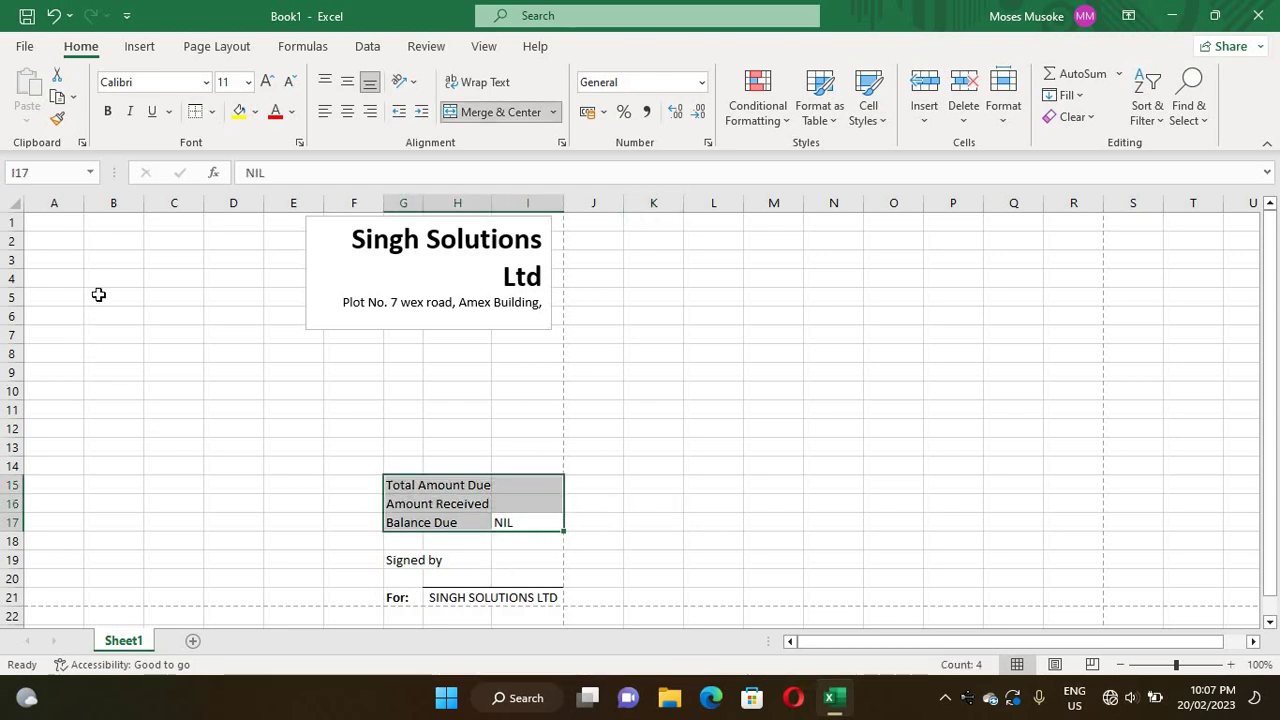
click(212, 112)
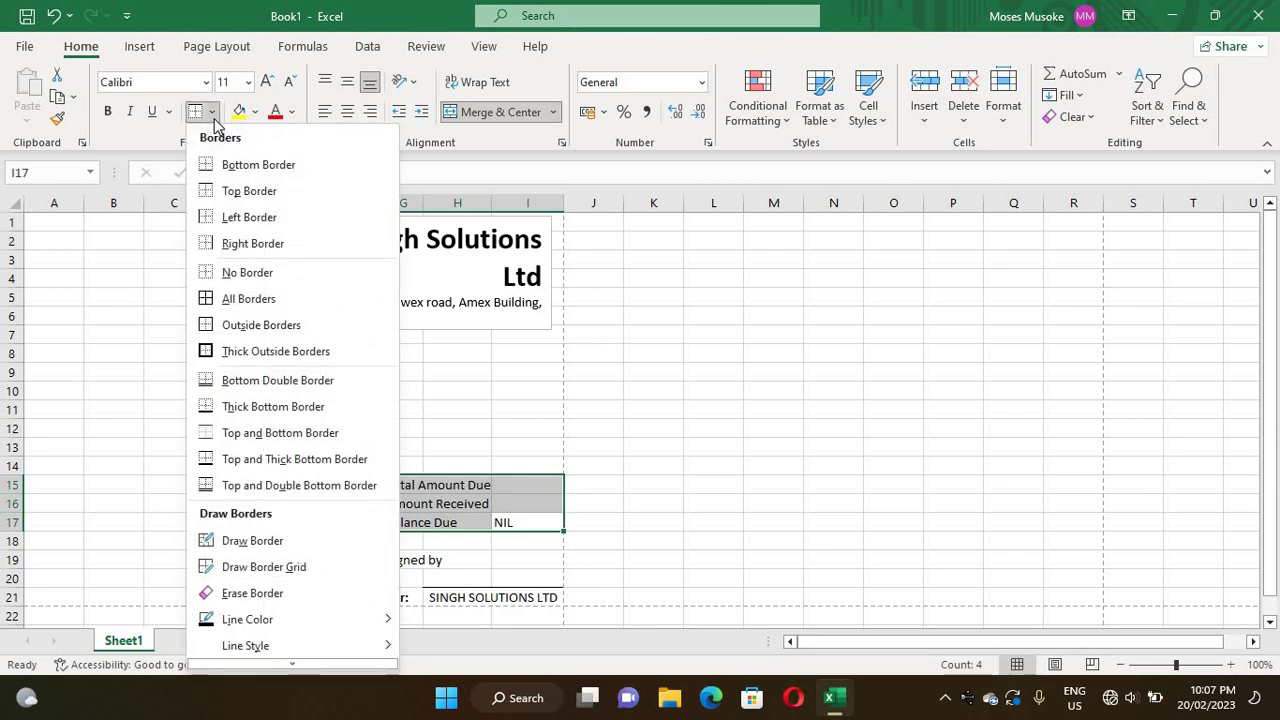
click(220, 299)
click(597, 565)
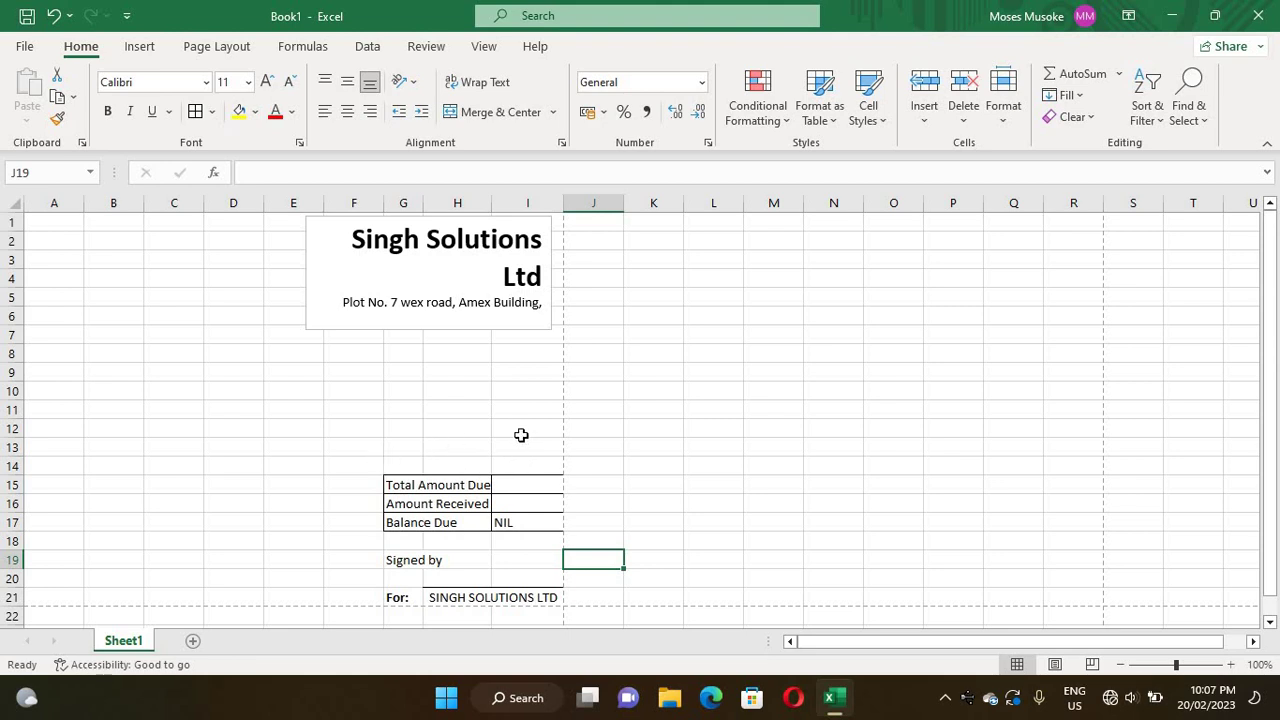
- Enter USD 6 in I15 and I16 for Total Amount Due and Amount Received
double_click(505, 493)
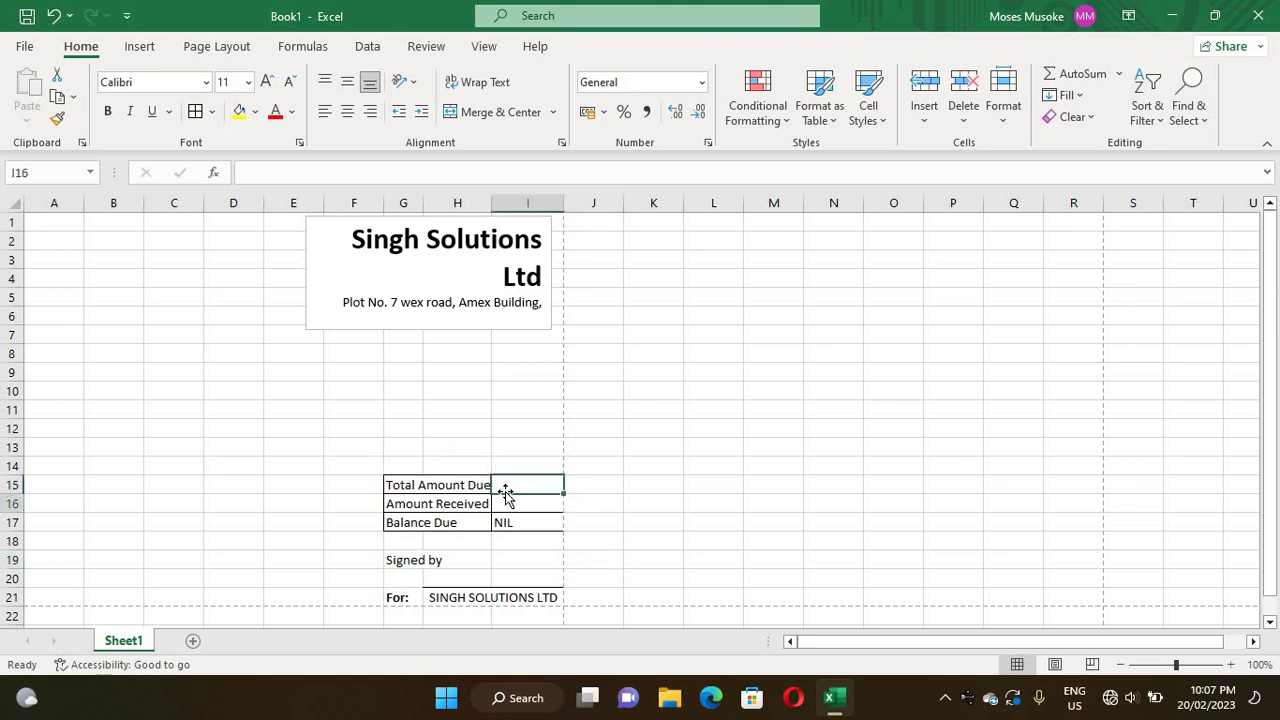
double_click(506, 484)
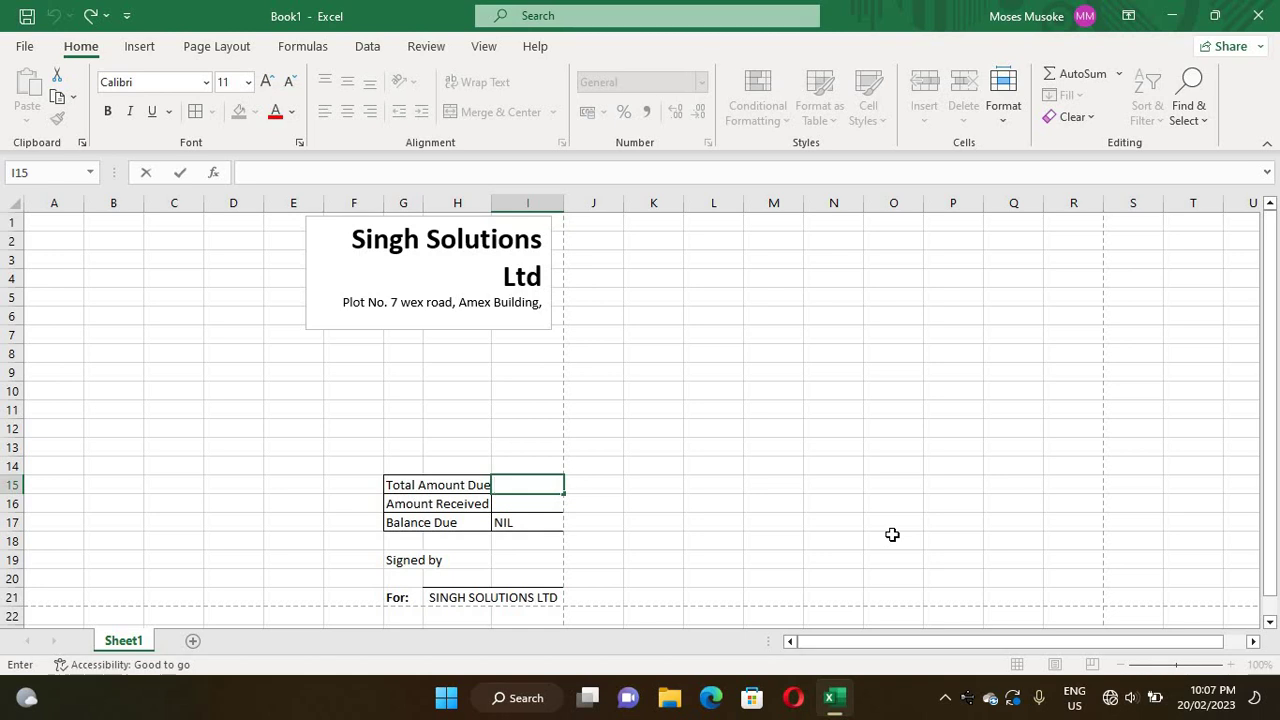
text(US)
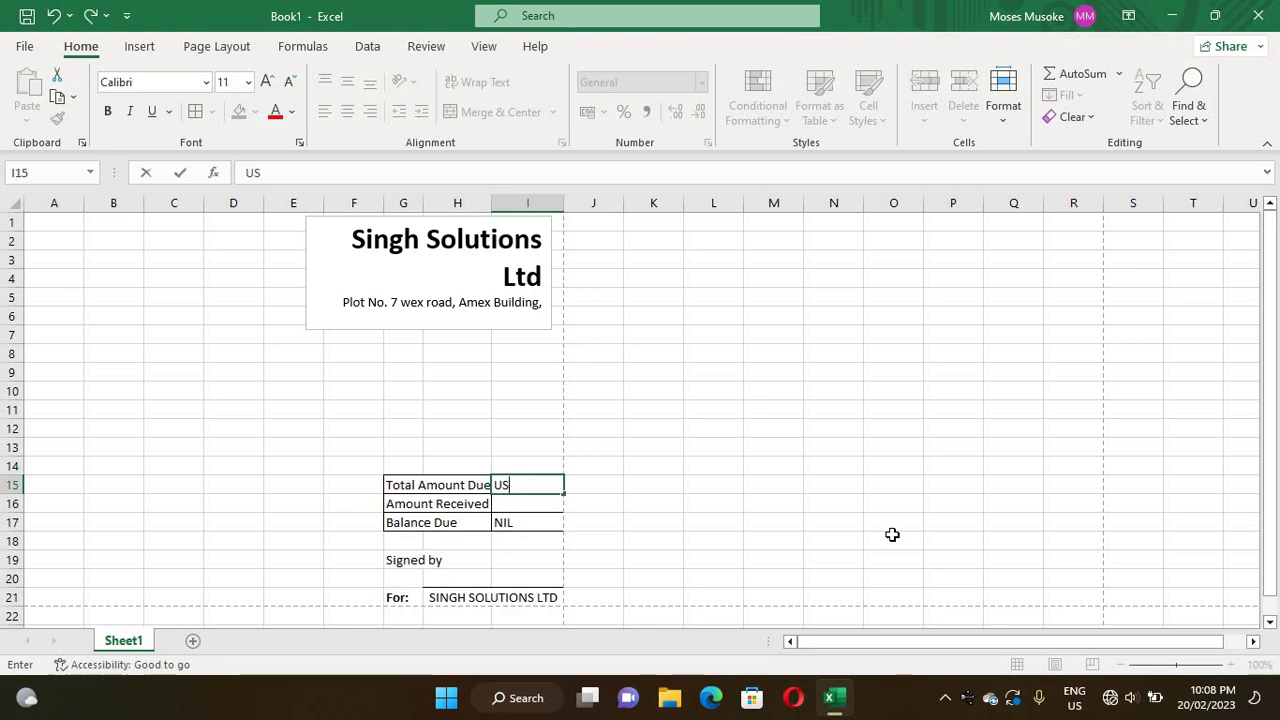
text(D 6)
double_click(510, 504)
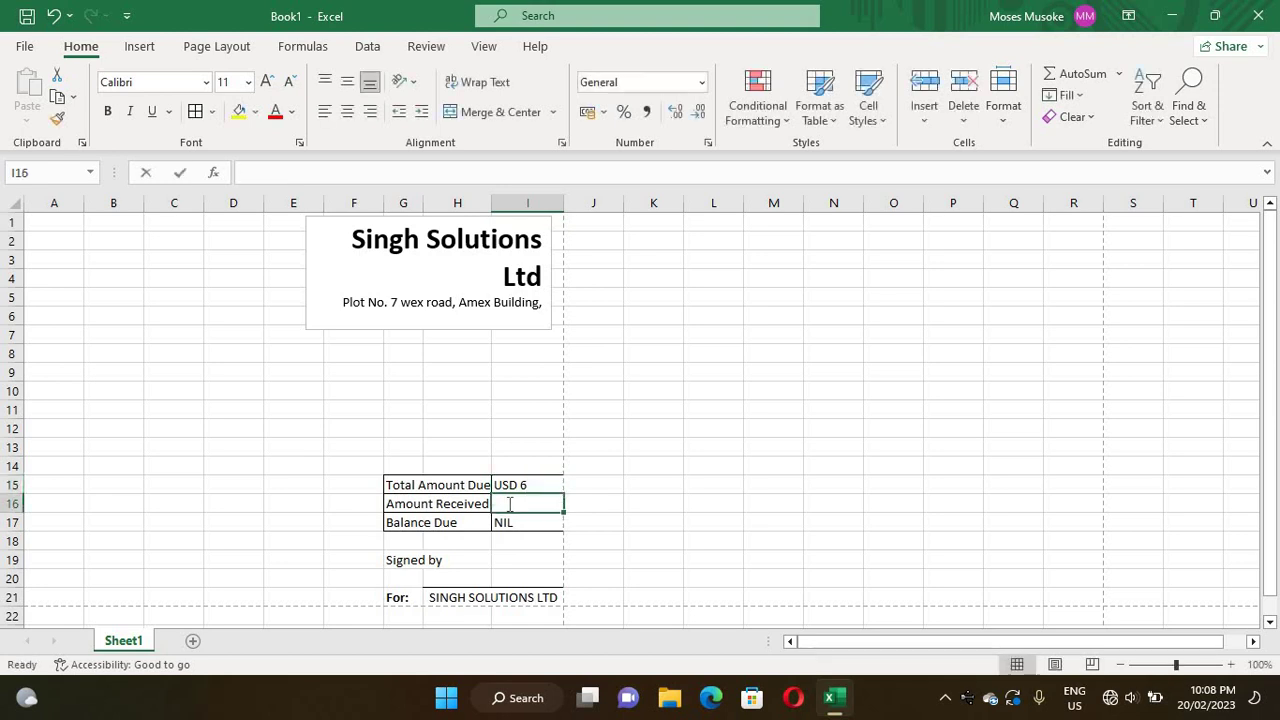
text(USD 6)
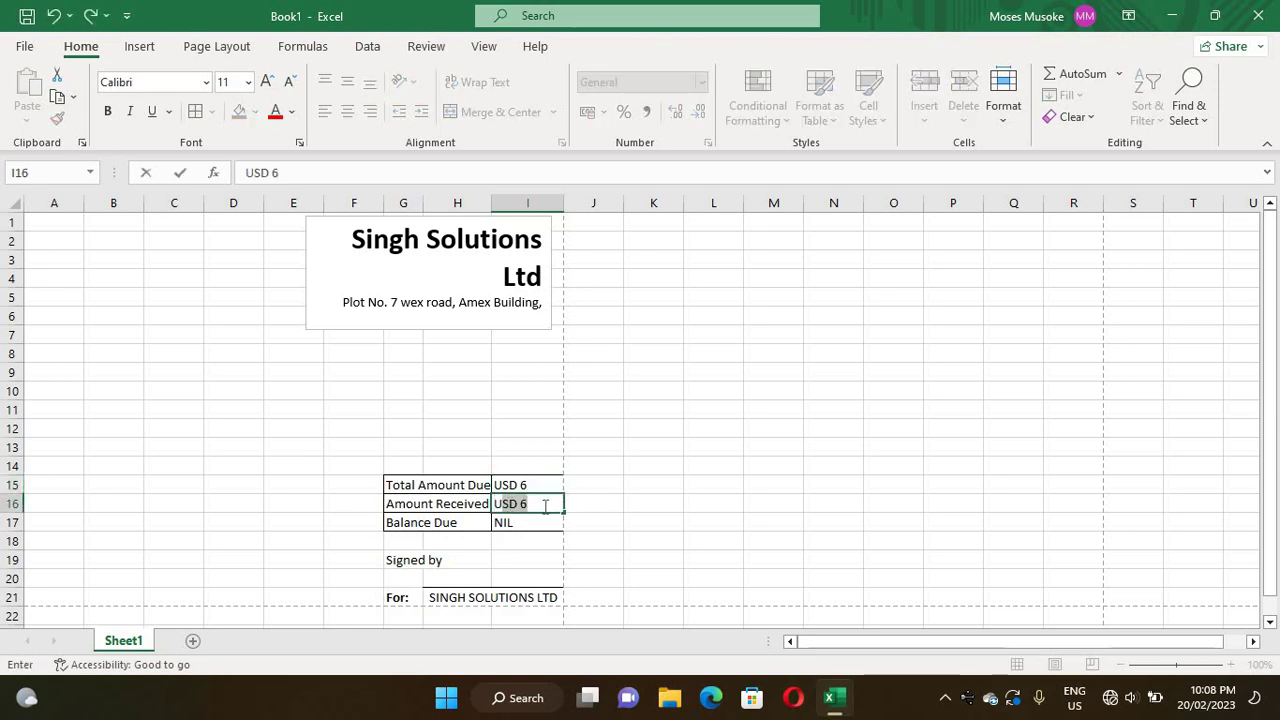
click(546, 505)
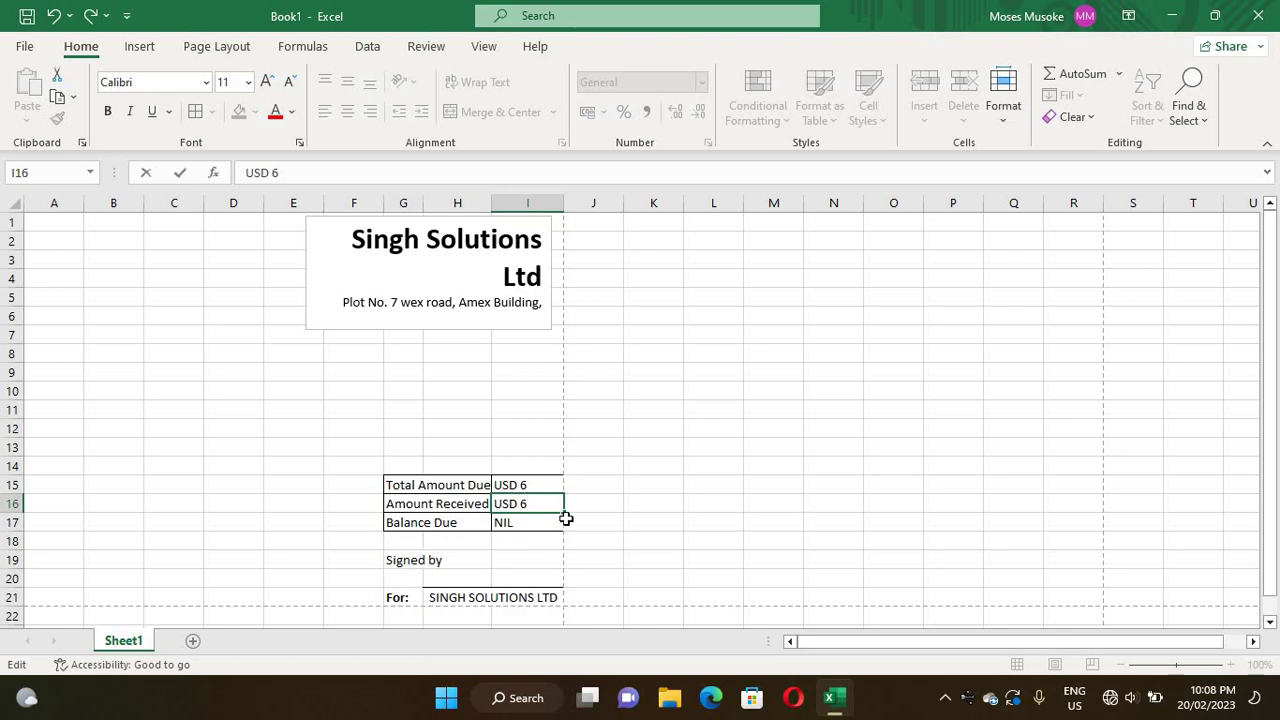
click(540, 430)
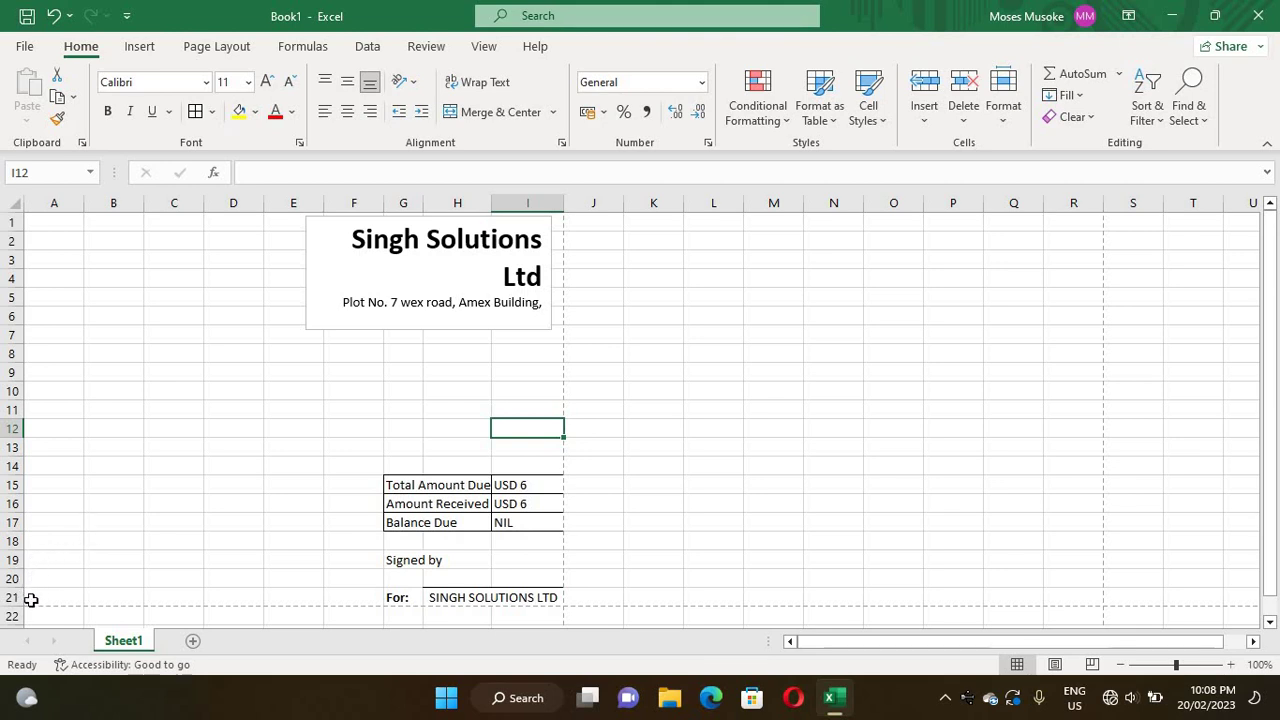
- Enter Other, Cheque and Cash in A21, A20, A19, and 'Payment Received In' in A18
double_click(30, 596)
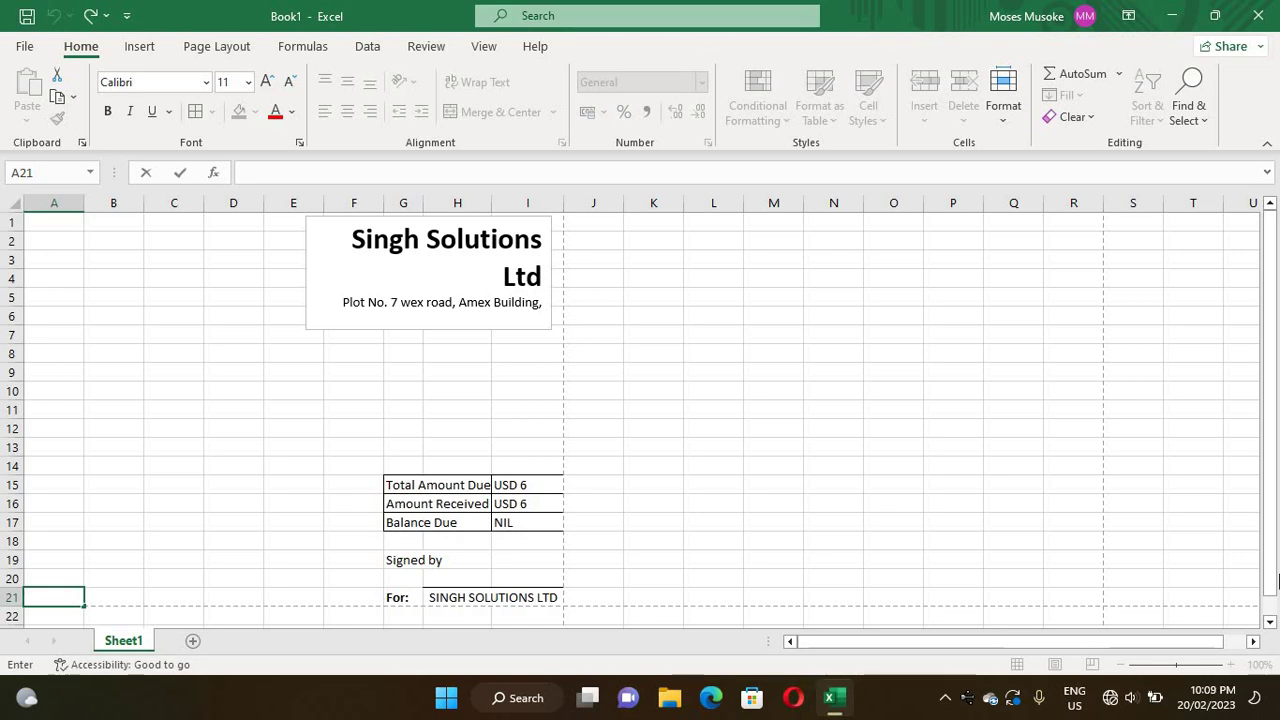
text(Other)
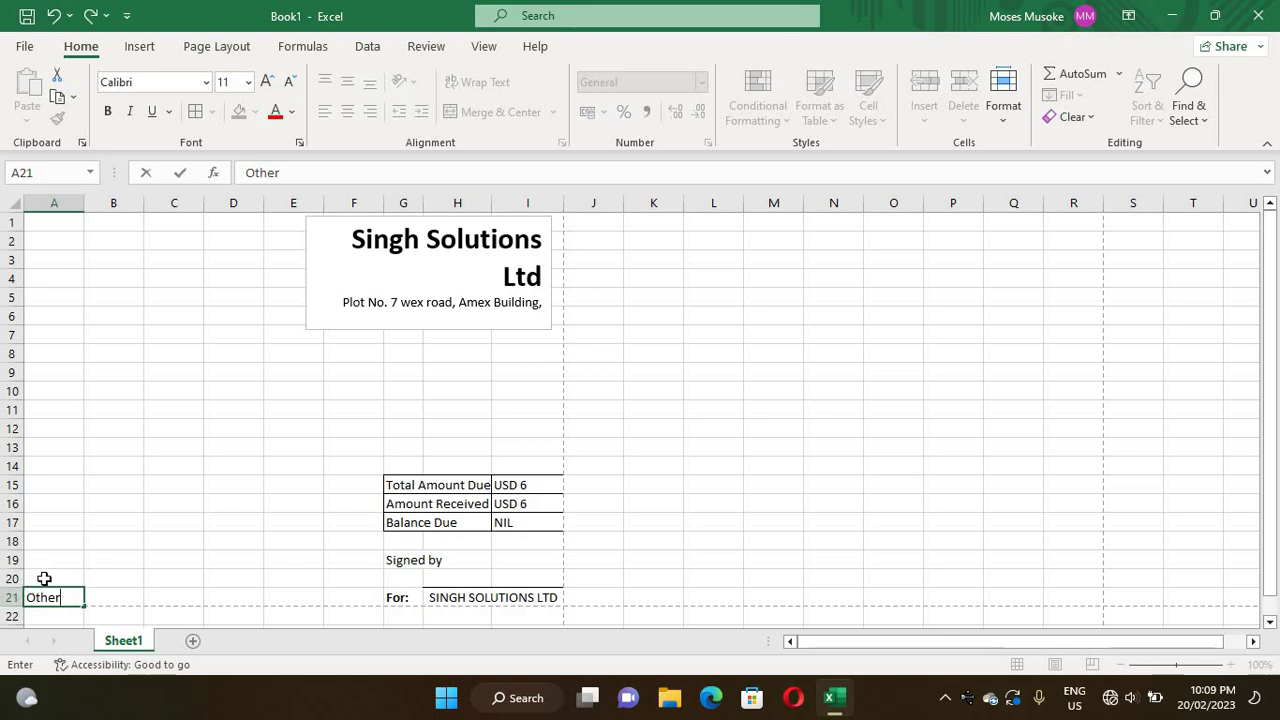
click(45, 579)
double_click(46, 579)
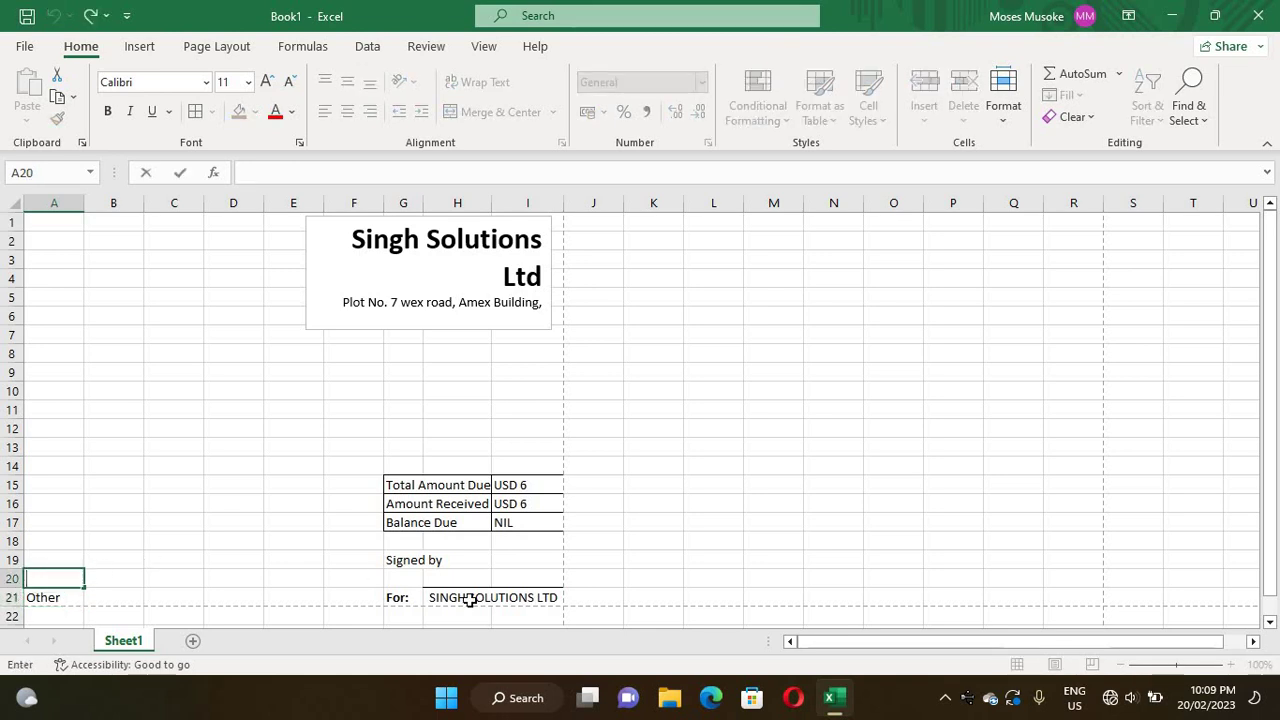
text(Cheq)
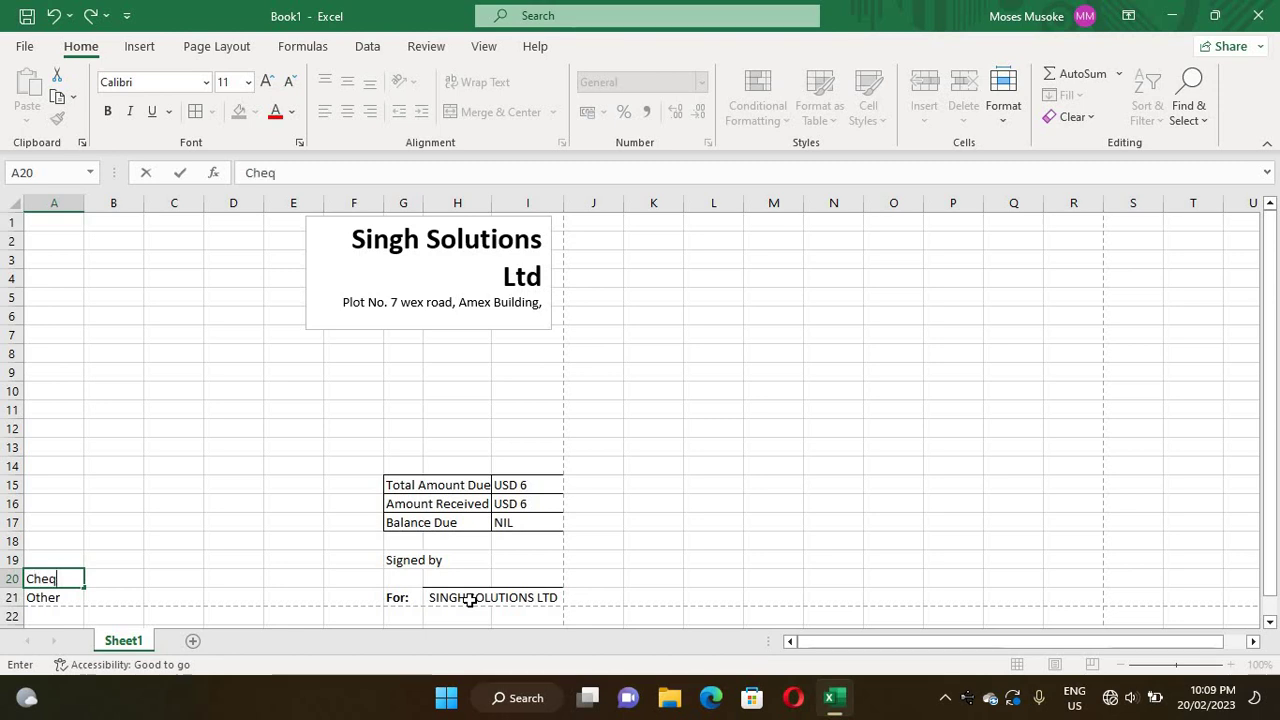
text(ue)
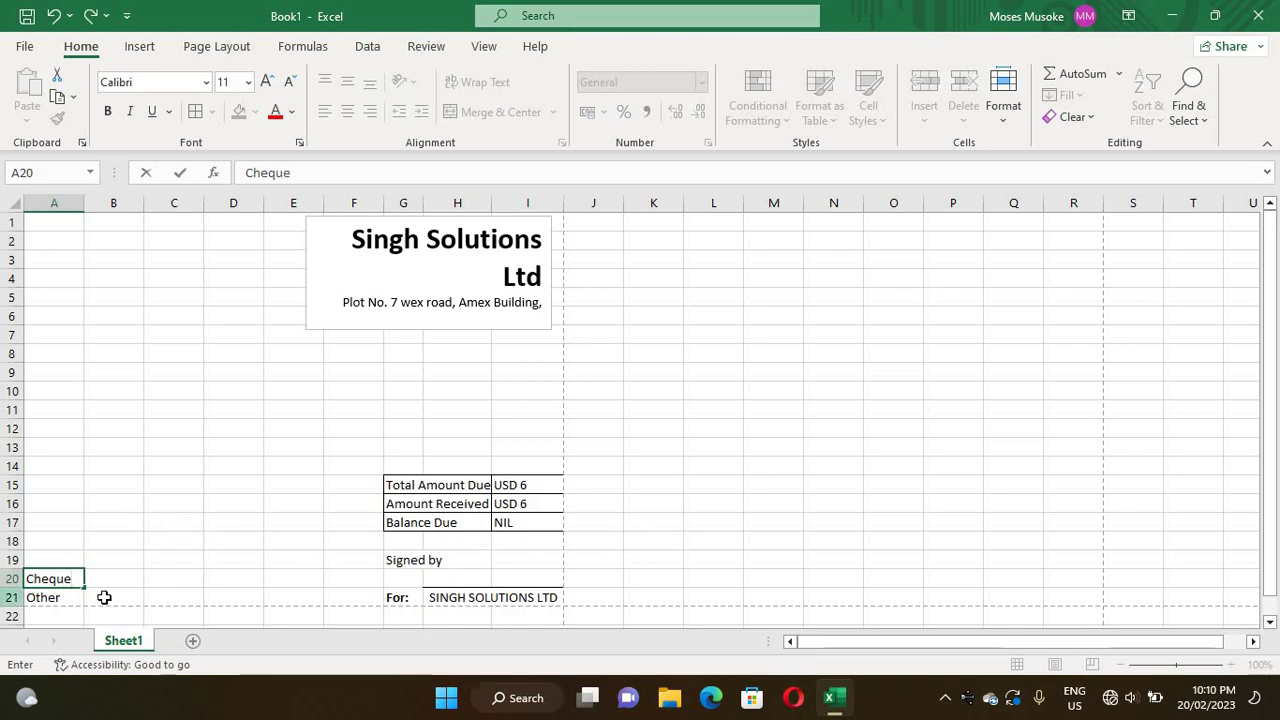
click(44, 560)
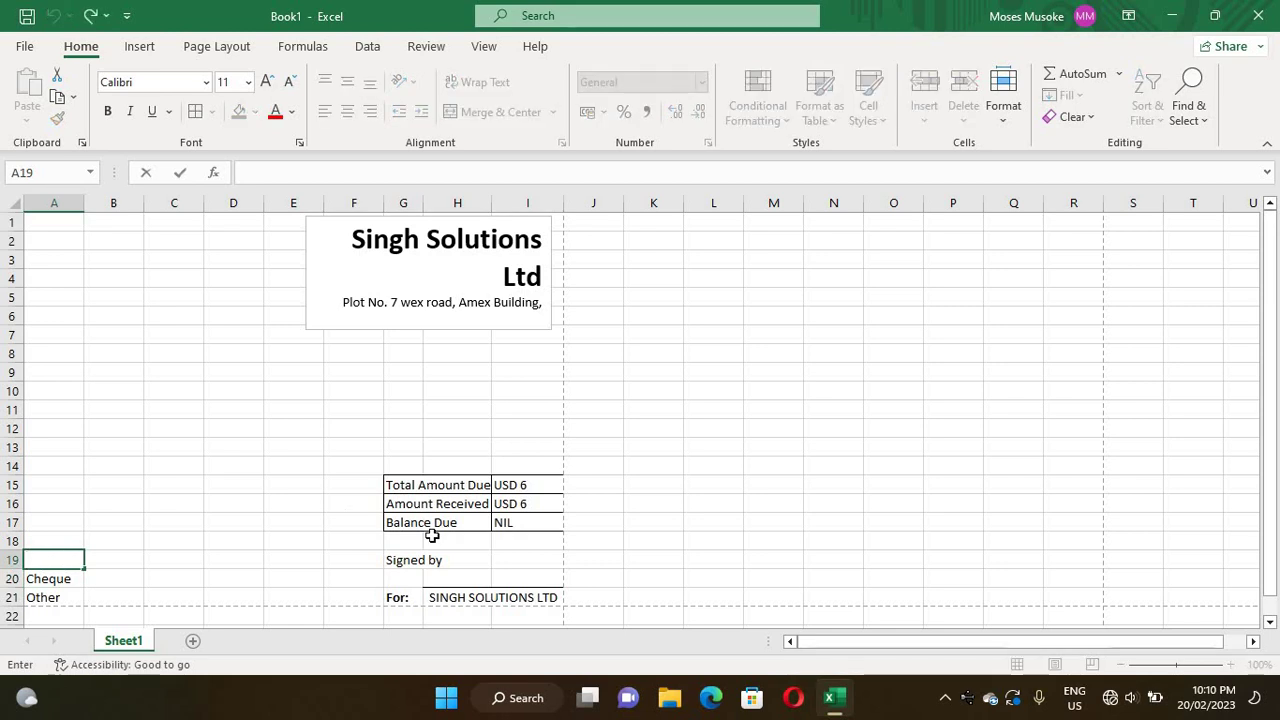
text(Ca)
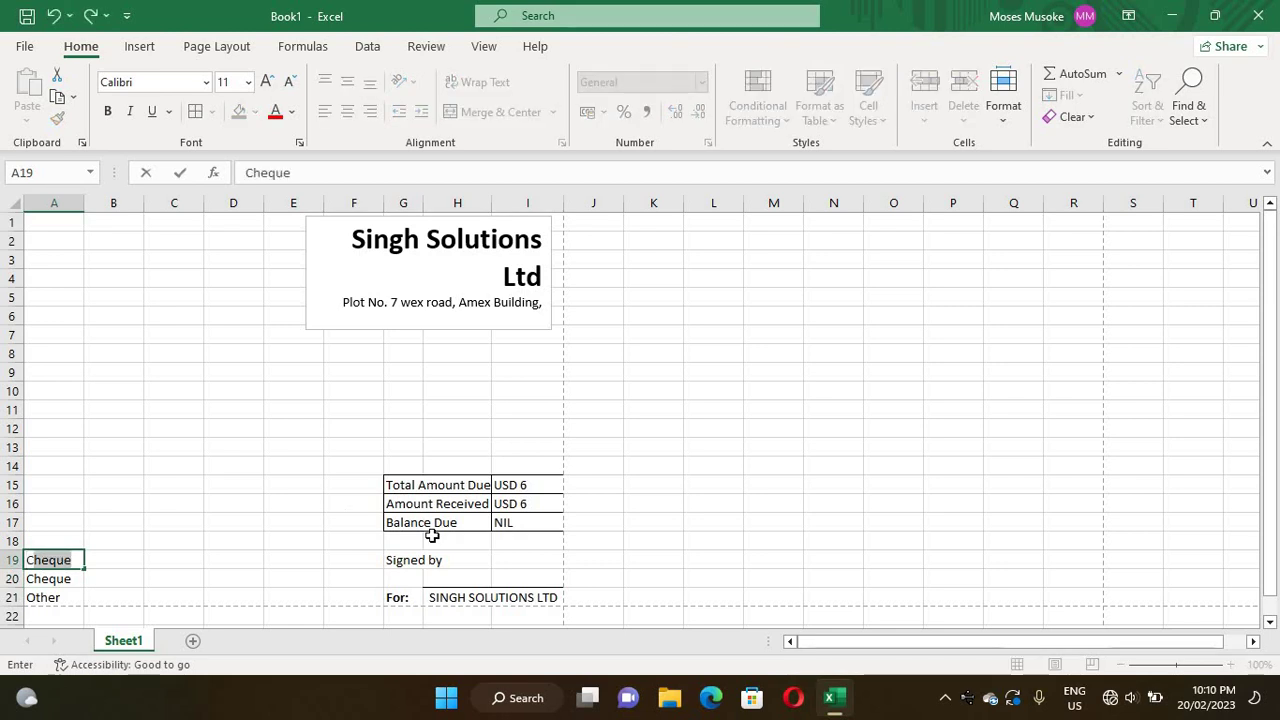
text(sh)
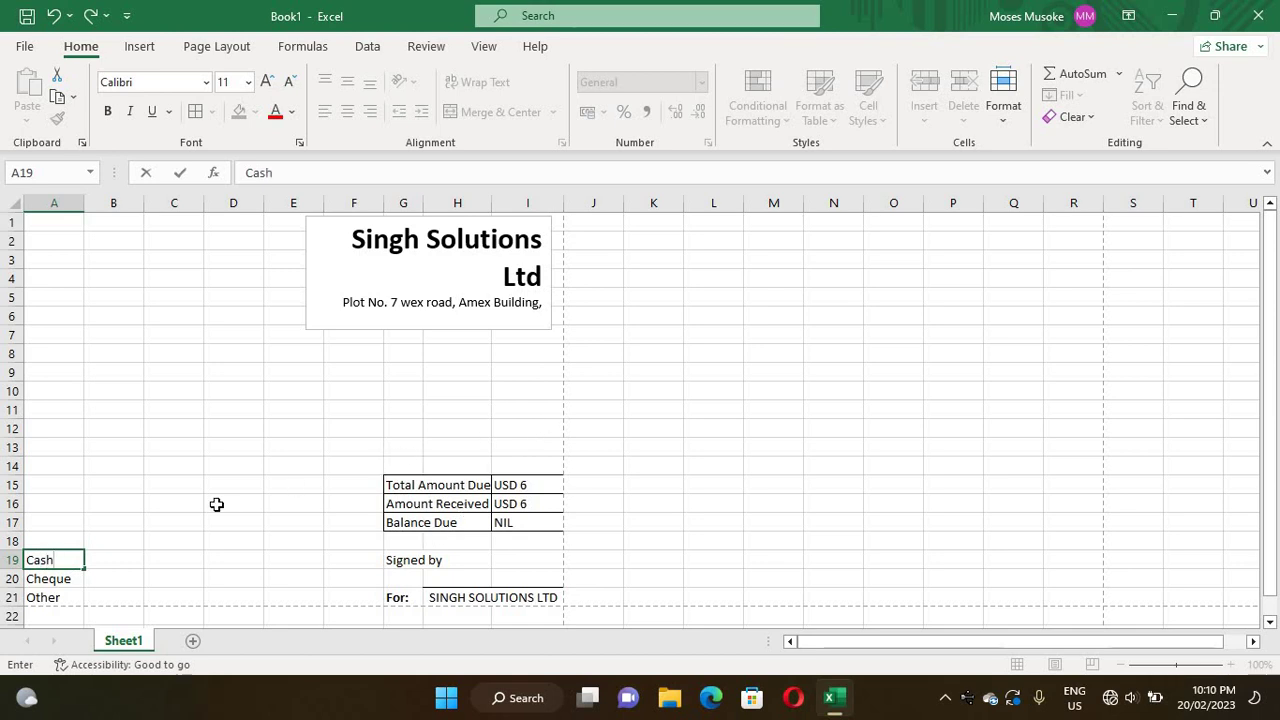
key(ctrl+Home)
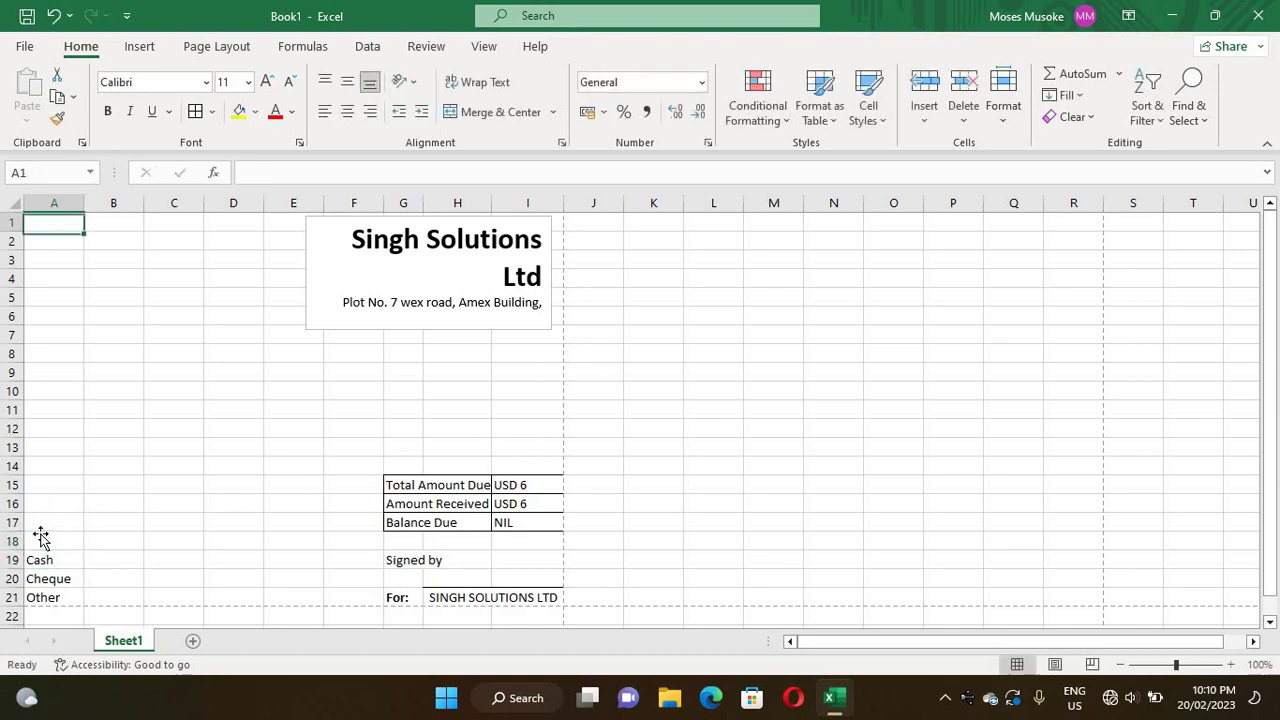
click(40, 540)
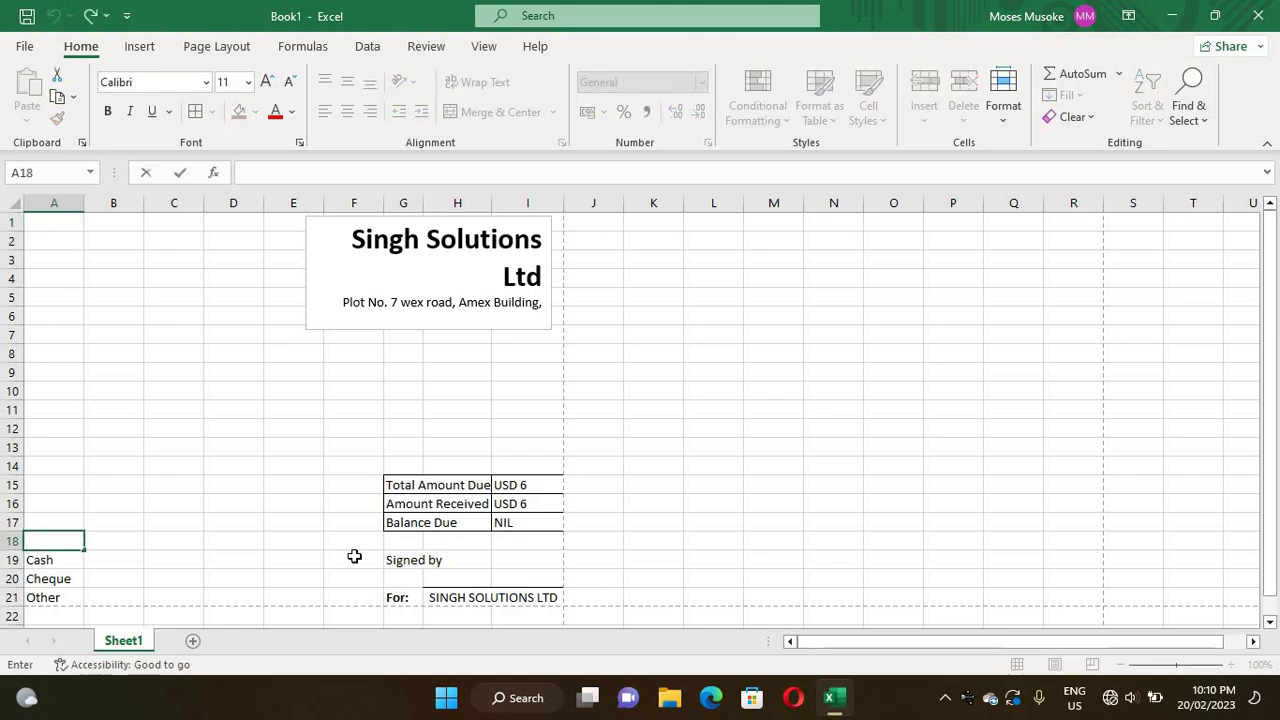
text(Payment)
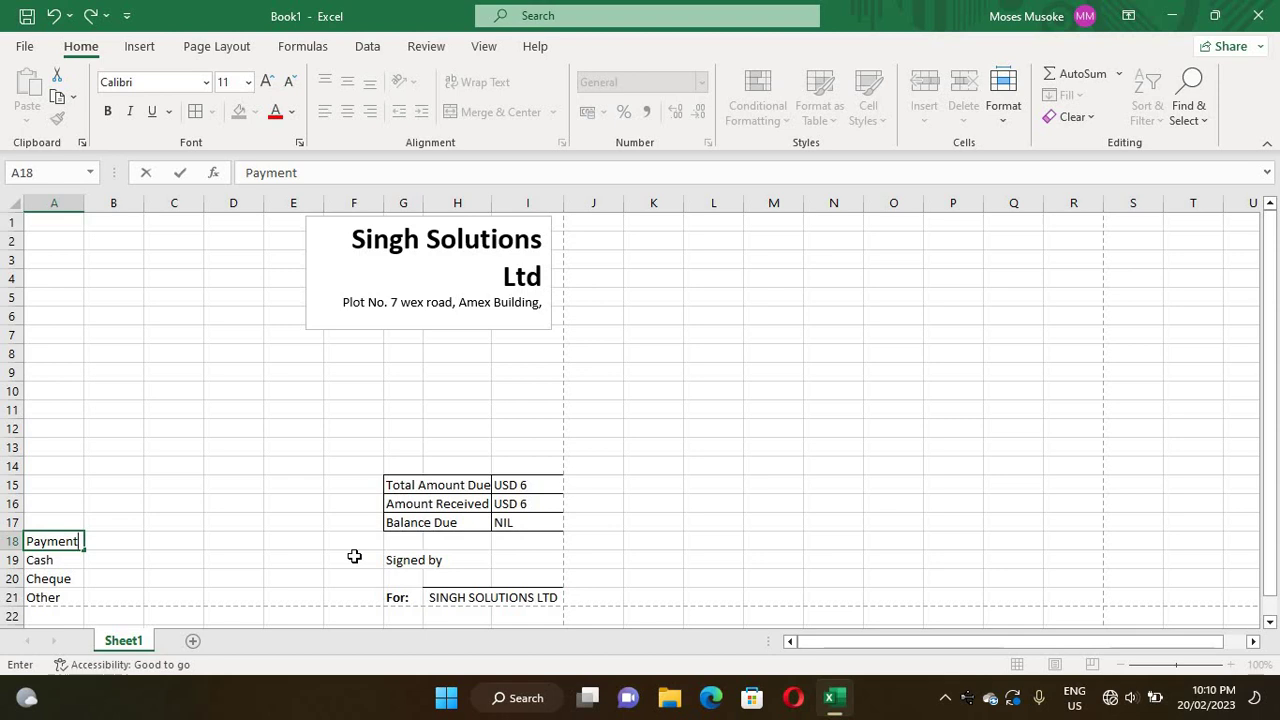
text( Received)
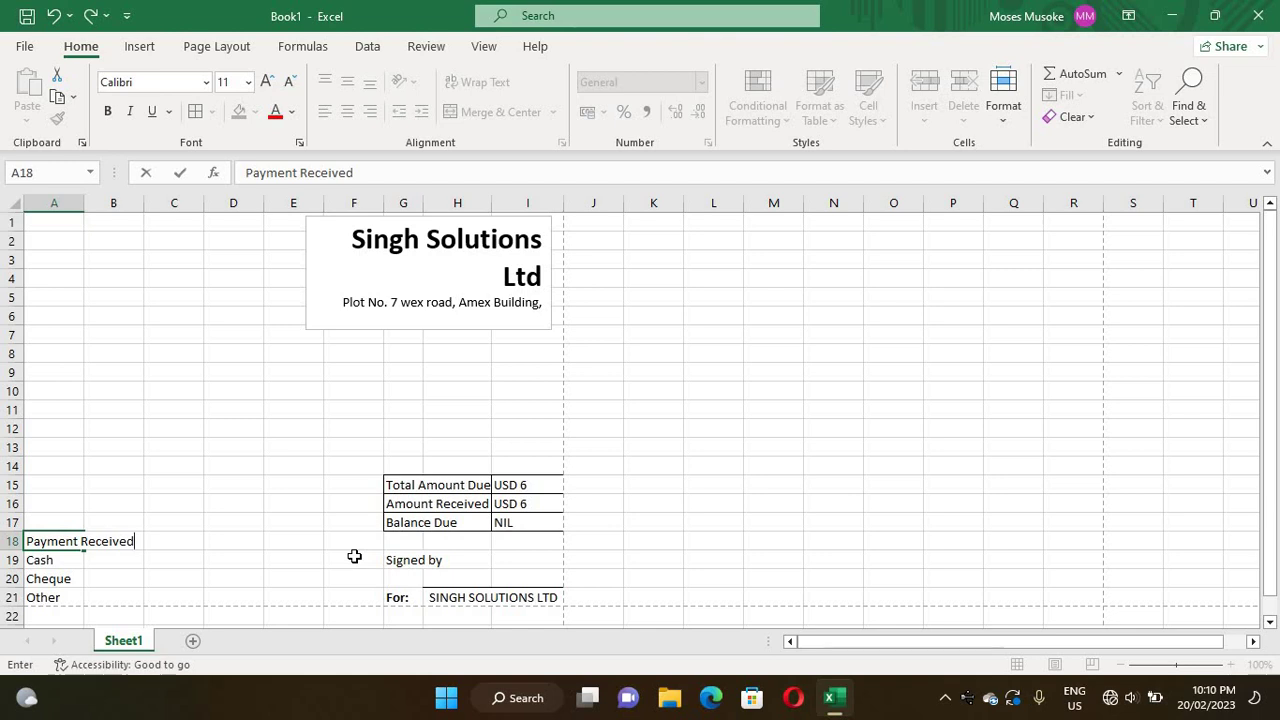
text( In)
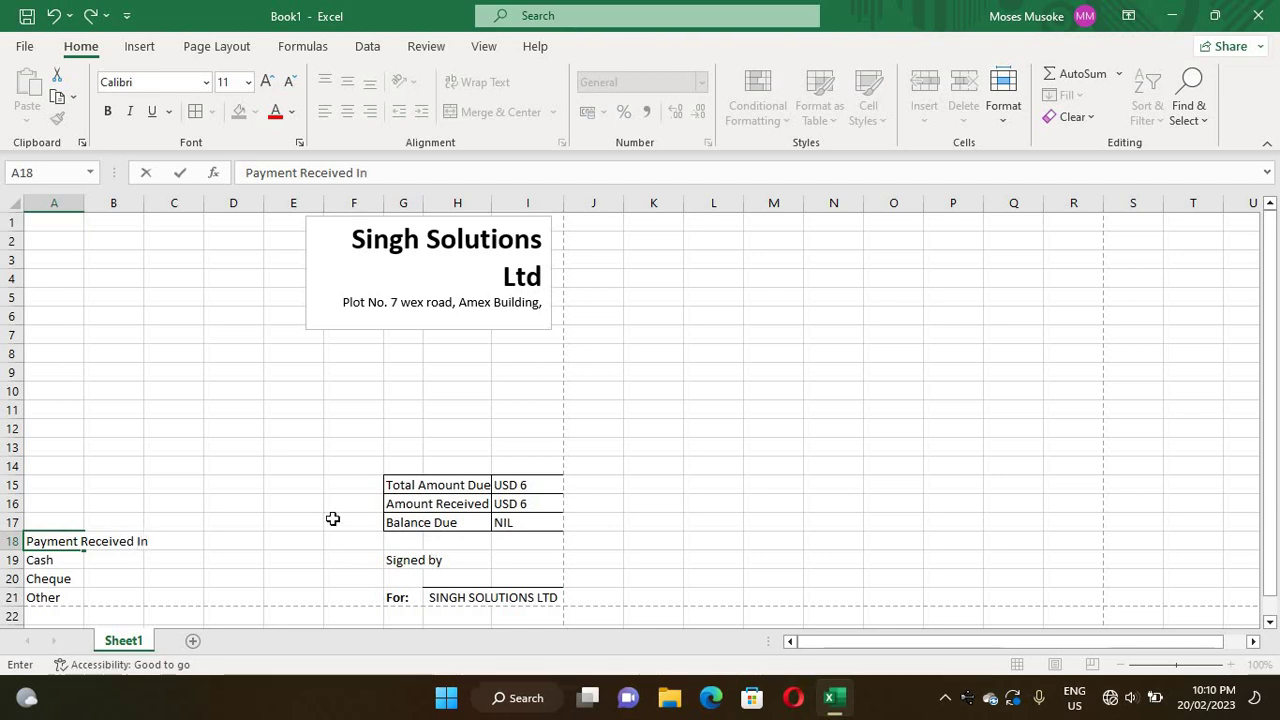
- Commit the Payment Received In heading, then merge A18:B18 and left-align it
click(132, 446)
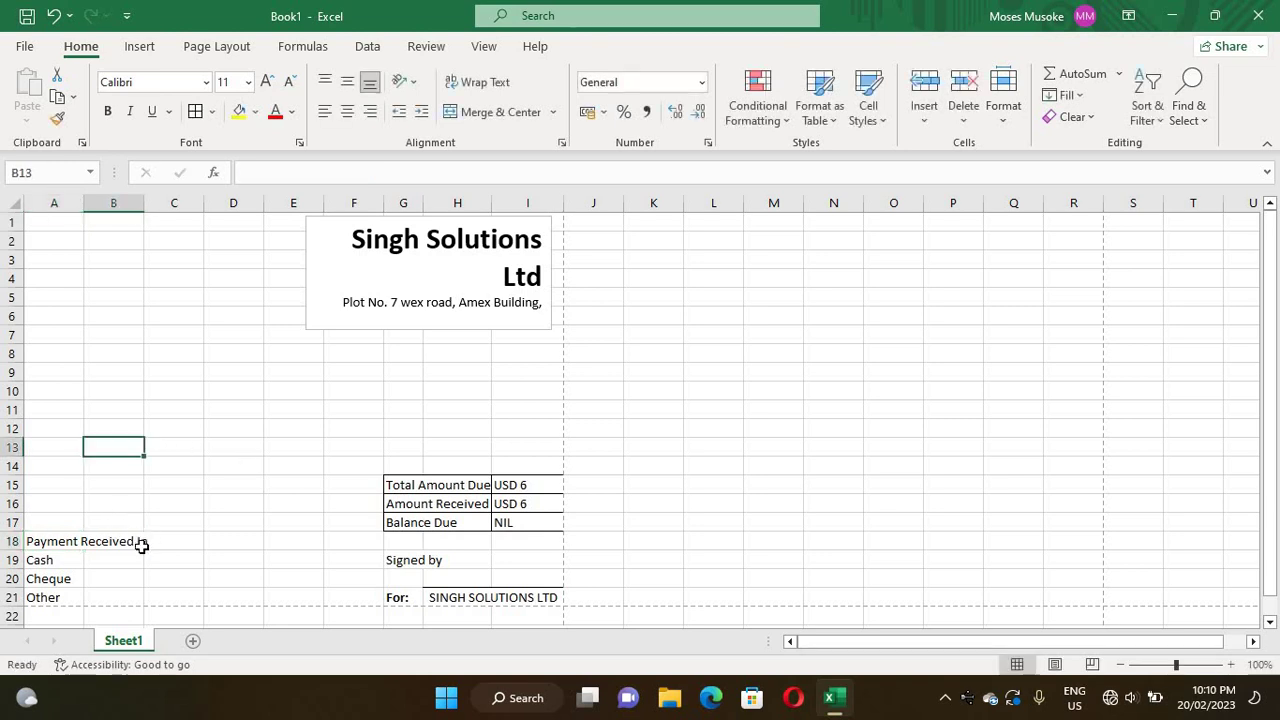
drag(134, 541, 11, 541)
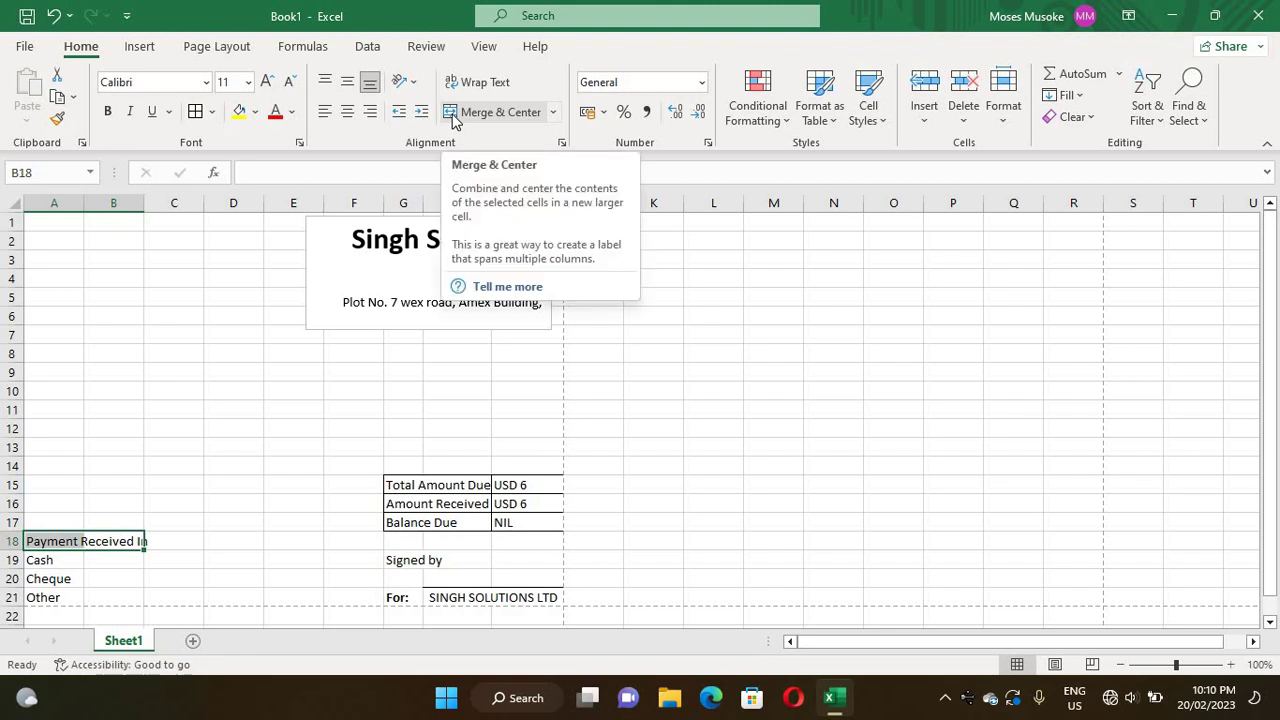
click(452, 116)
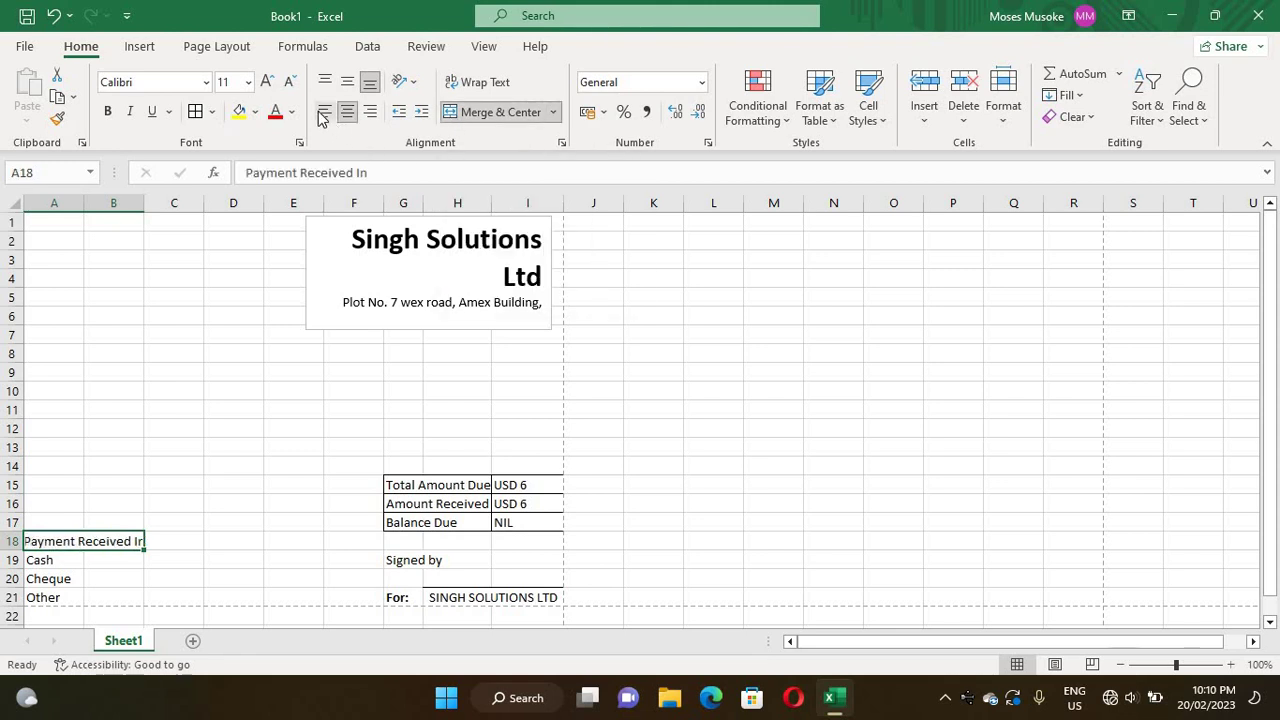
click(210, 561)
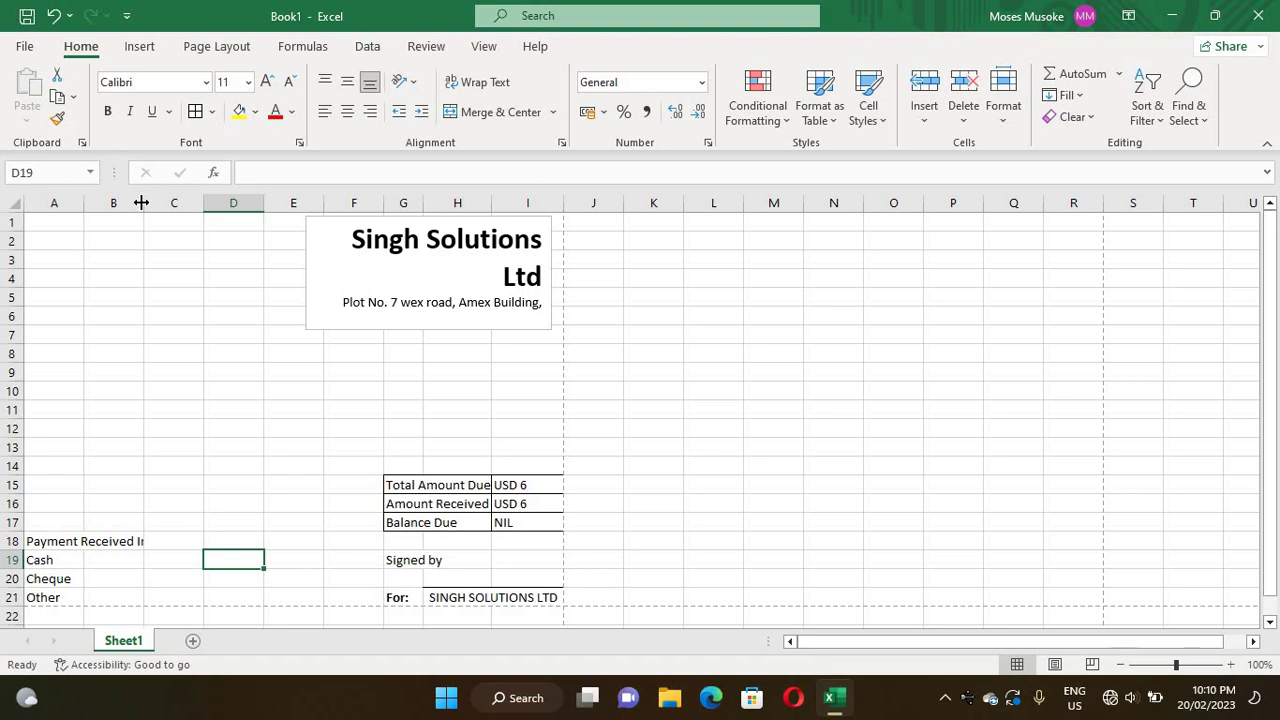
- Widen column B to fit the heading, then select the Cash/Cheque/Other block A19:B21
drag(142, 203, 155, 203)
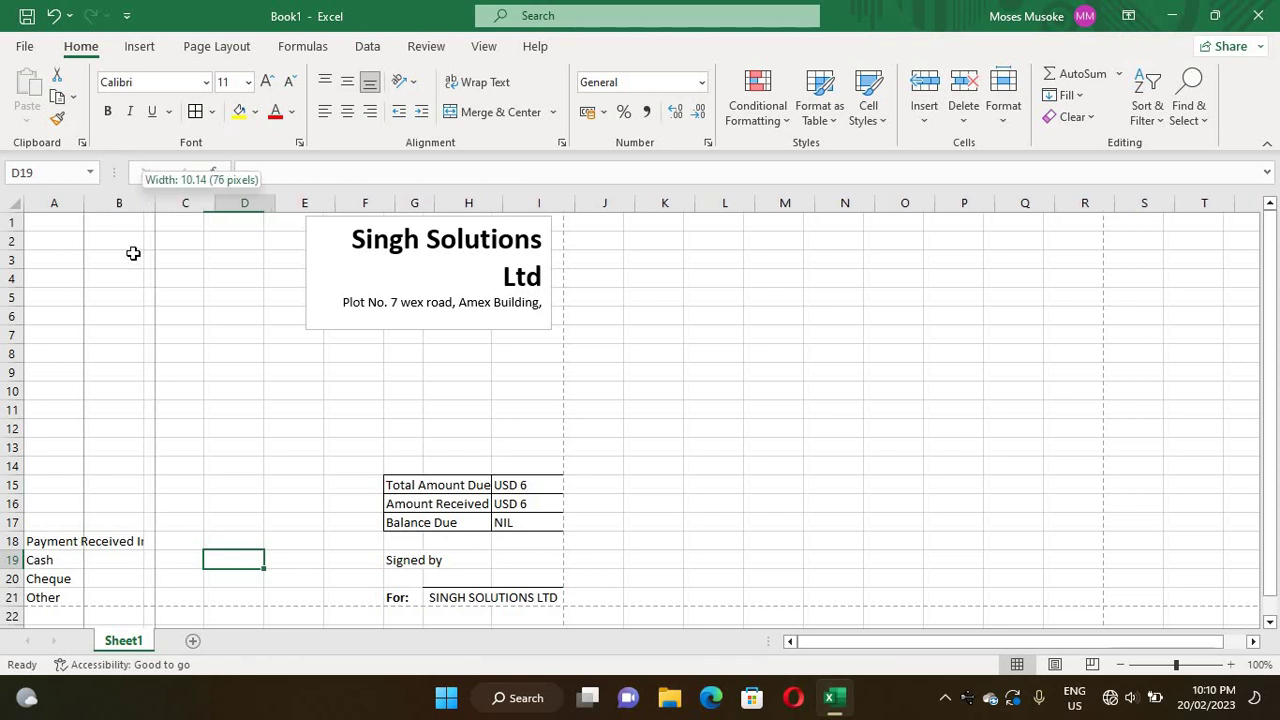
drag(133, 253, 114, 437)
click(200, 597)
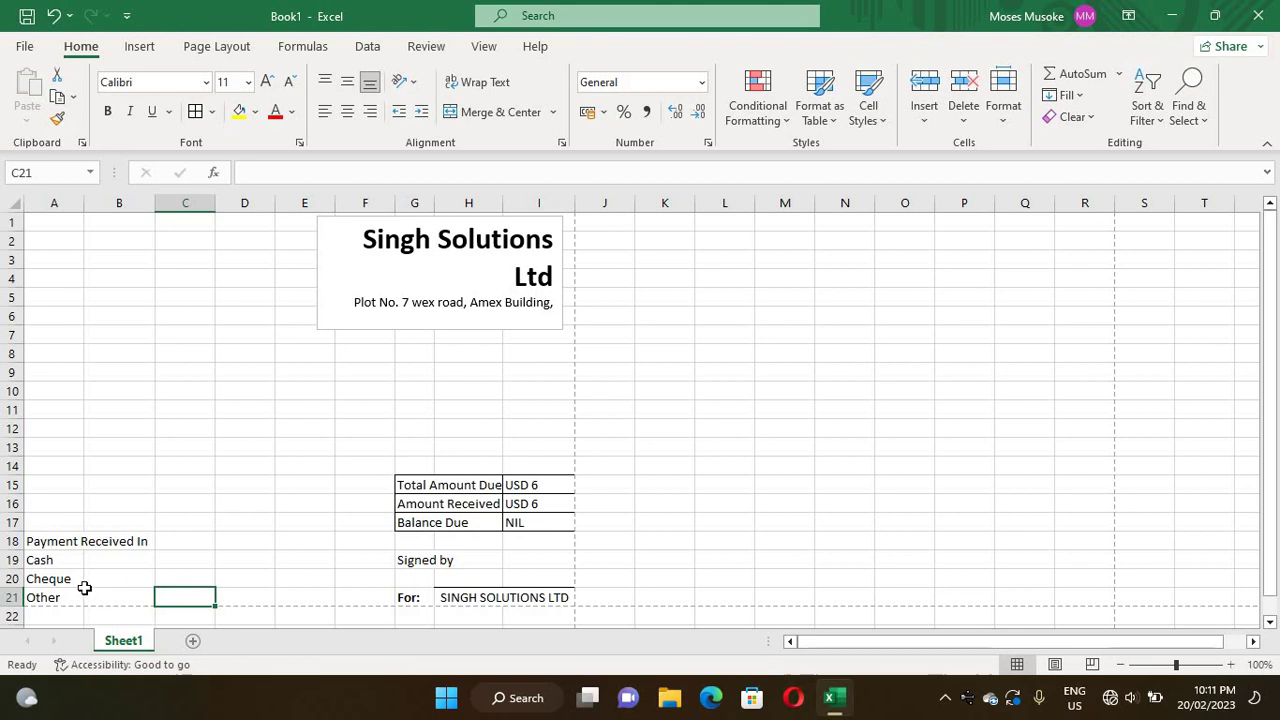
drag(88, 595, 30, 560)
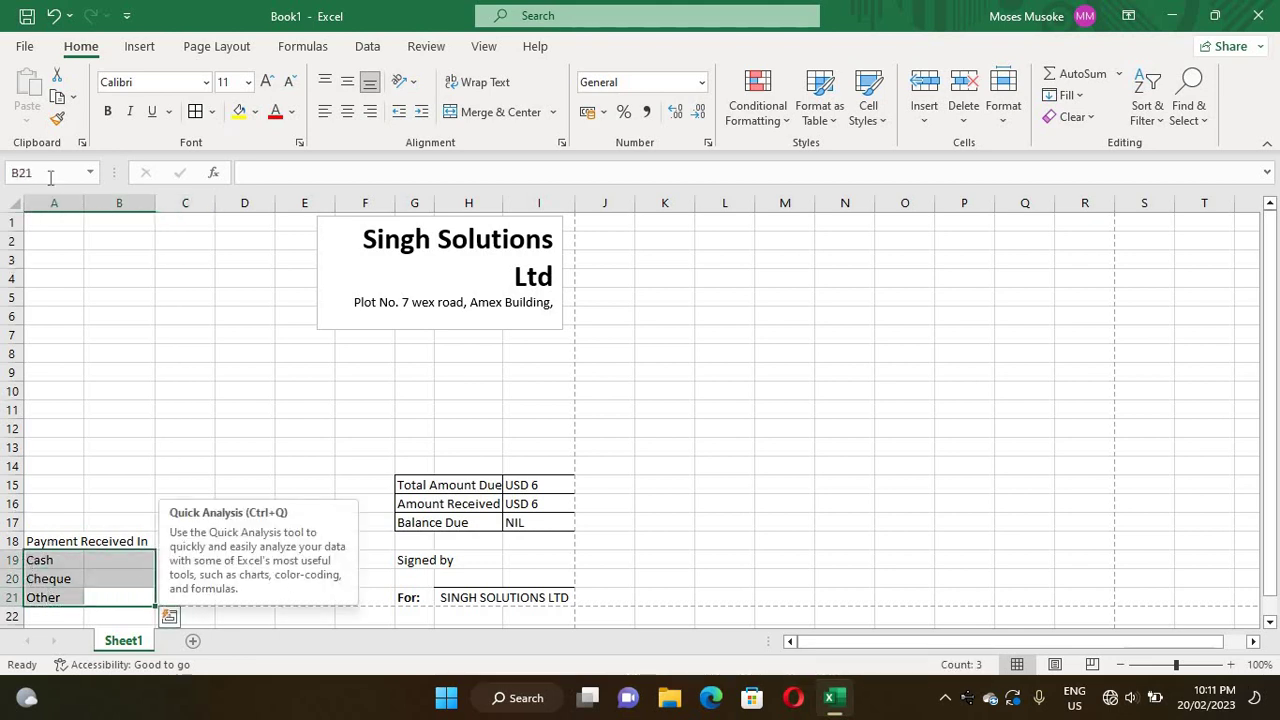
- Apply All Borders to the Cash/Cheque/Other block A19:B21
click(212, 112)
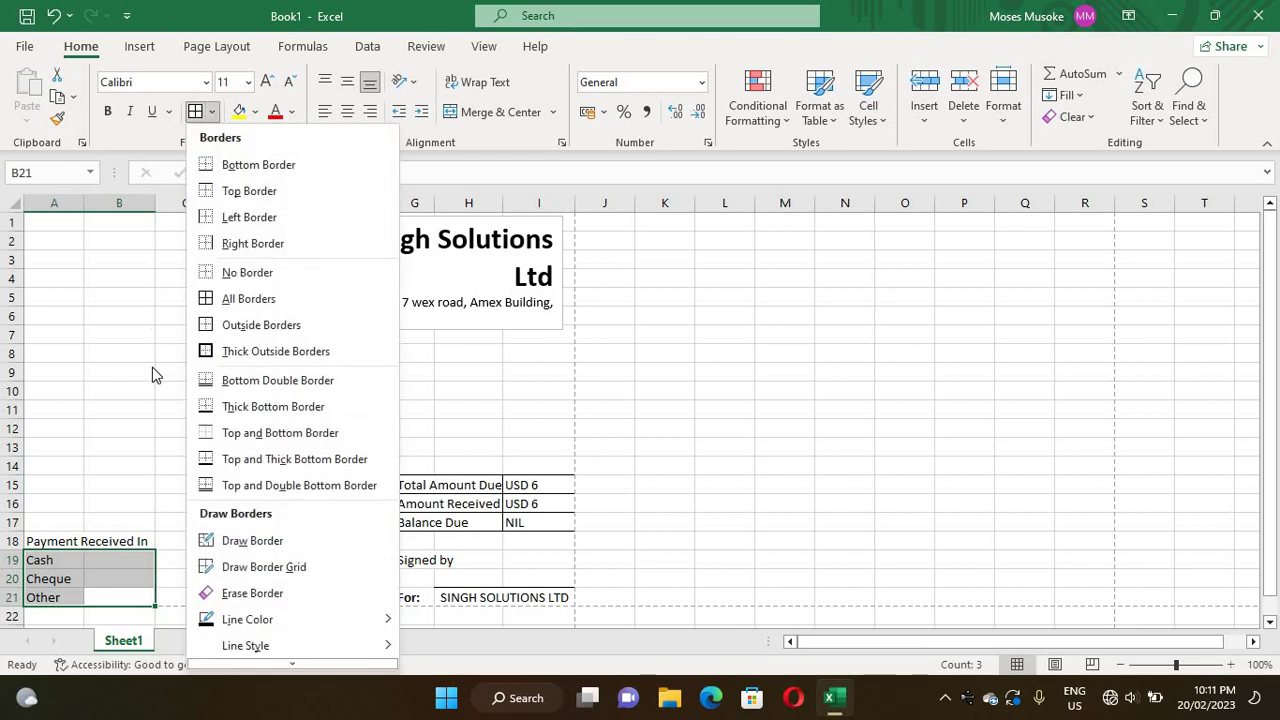
click(246, 298)
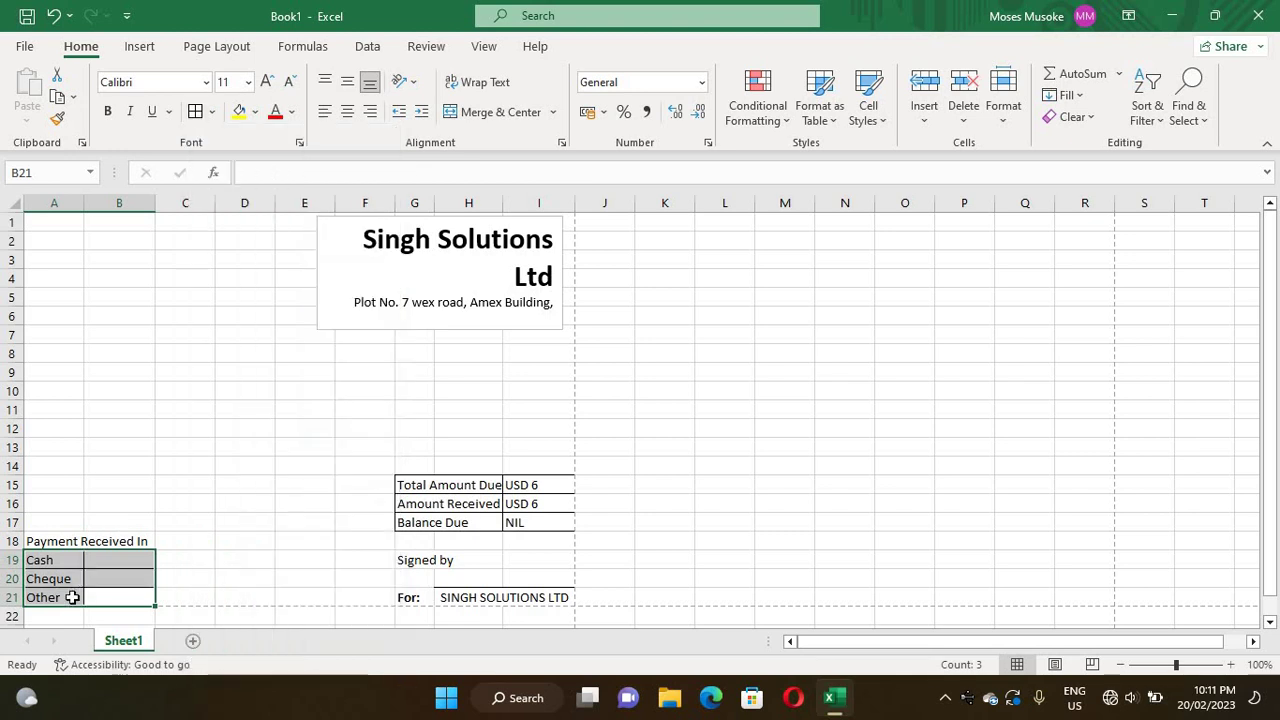
click(245, 538)
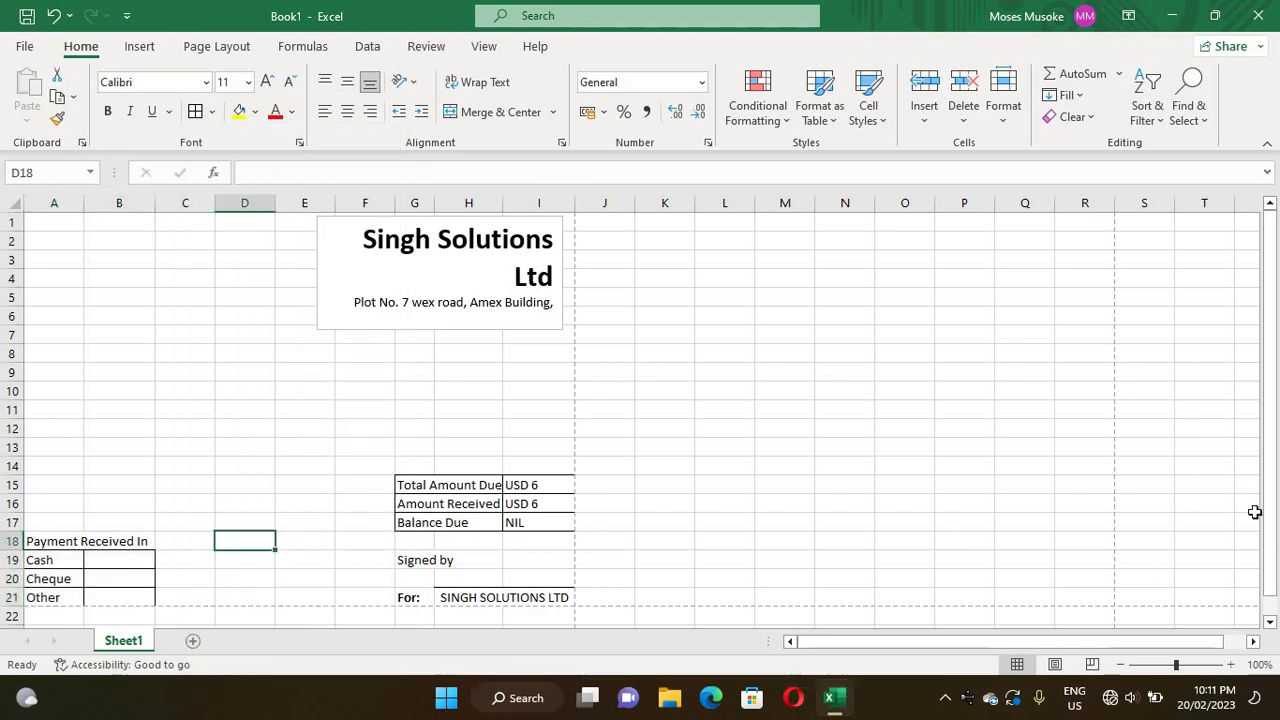
drag(1270, 497, 437, 545)
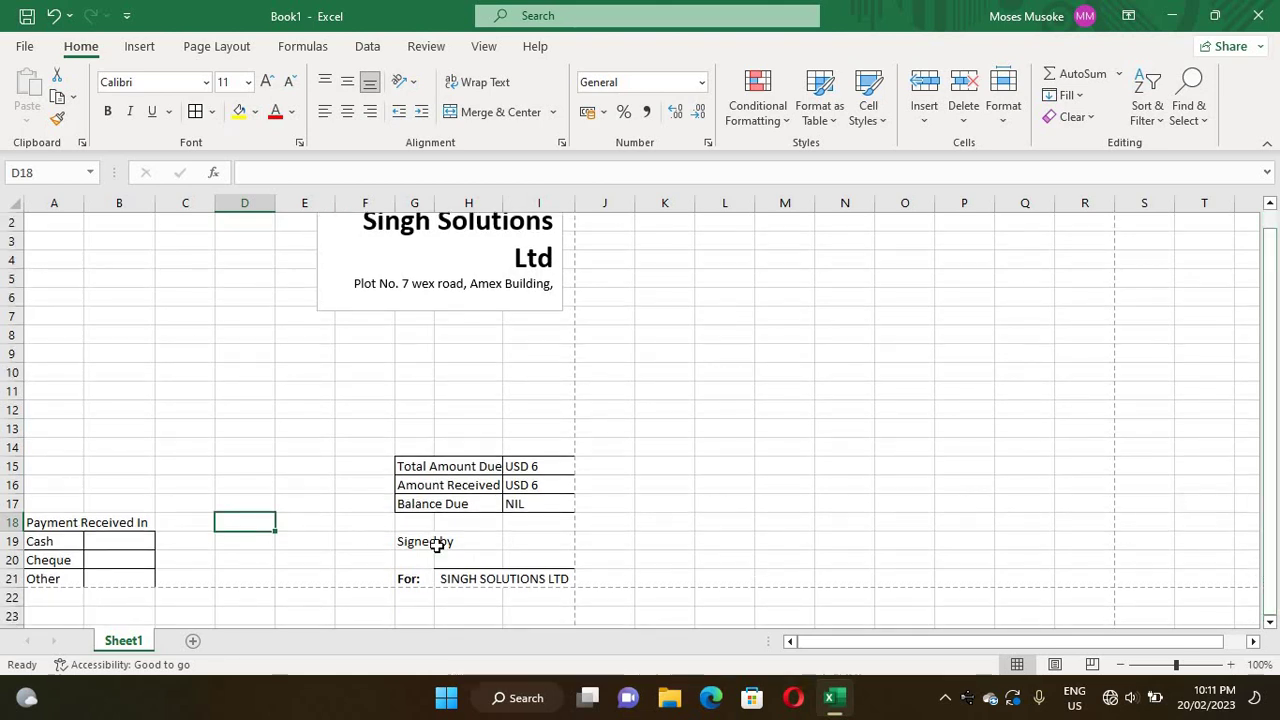
- Make the Payment Received In heading text bold
double_click(83, 522)
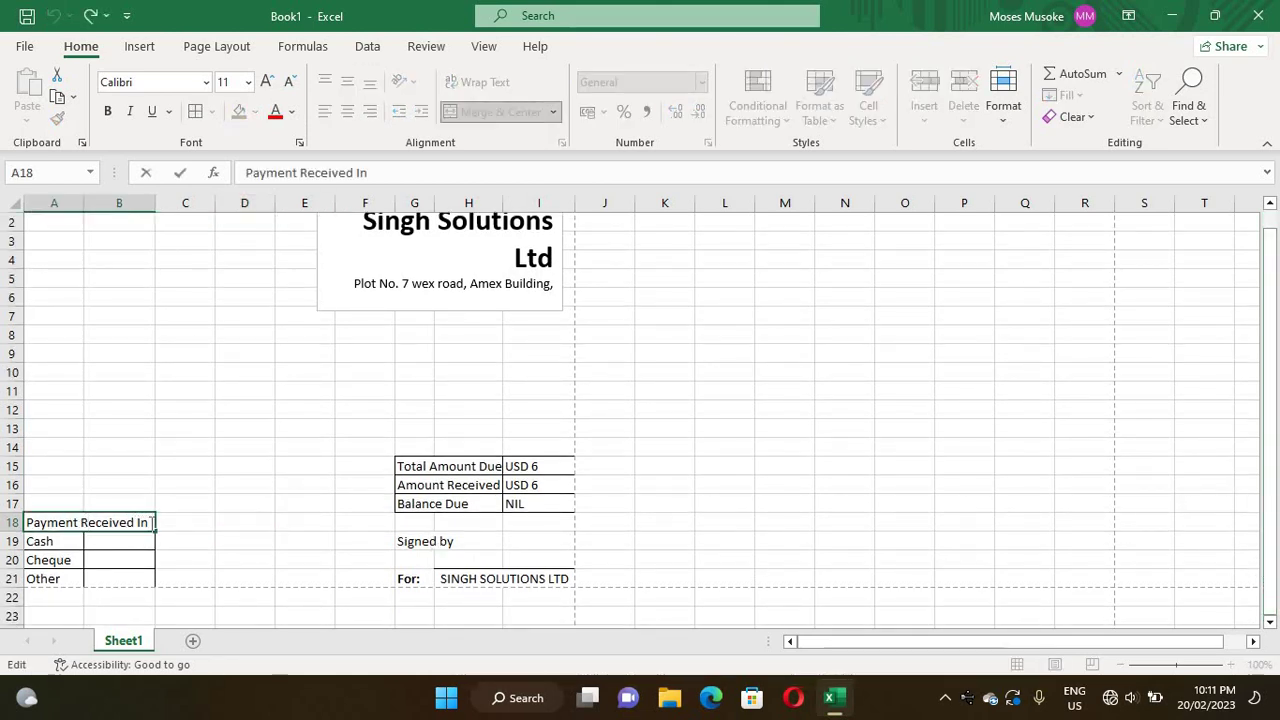
drag(148, 522, 25, 522)
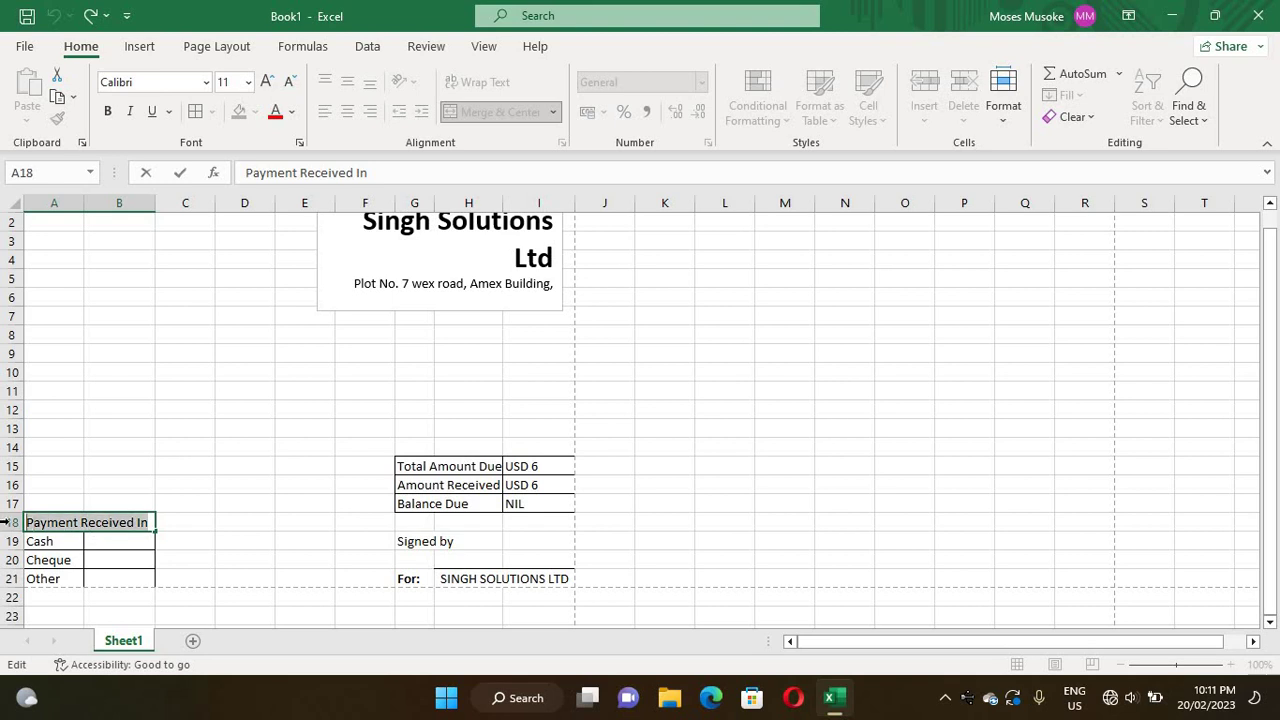
click(107, 111)
click(213, 508)
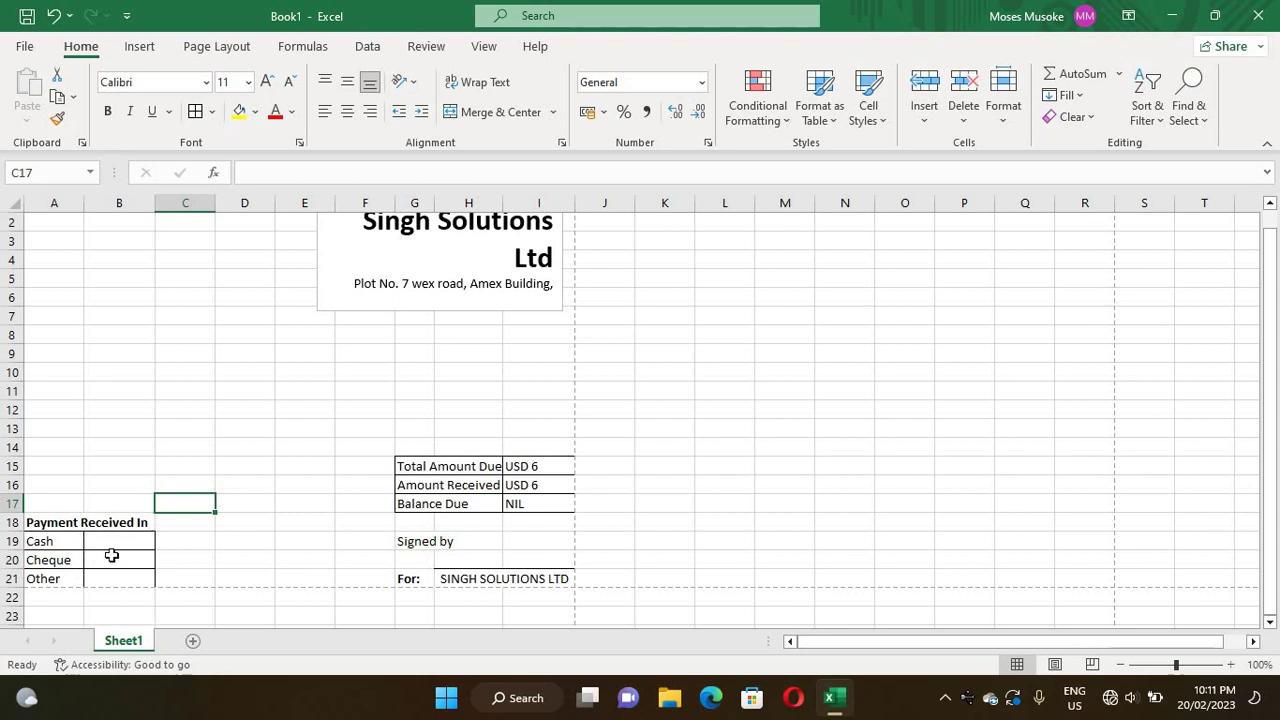
- Enter 2346 in cell B20 beside Cheque
click(100, 539)
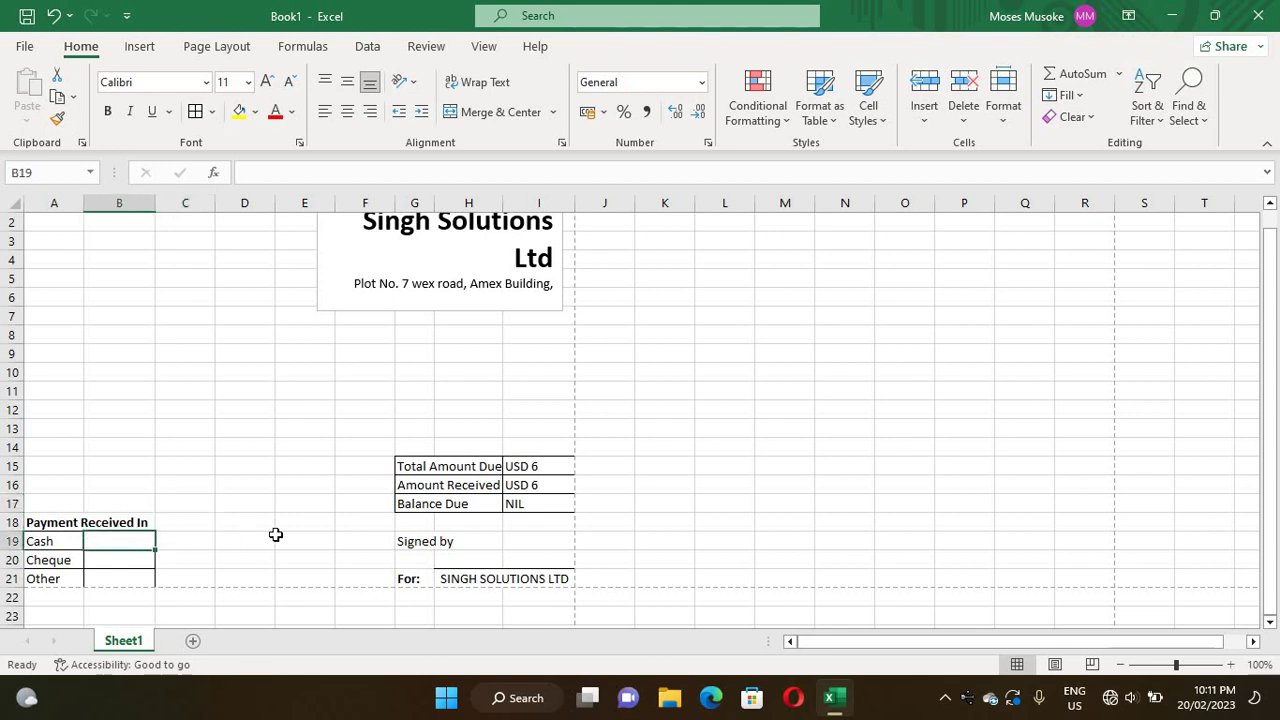
click(257, 112)
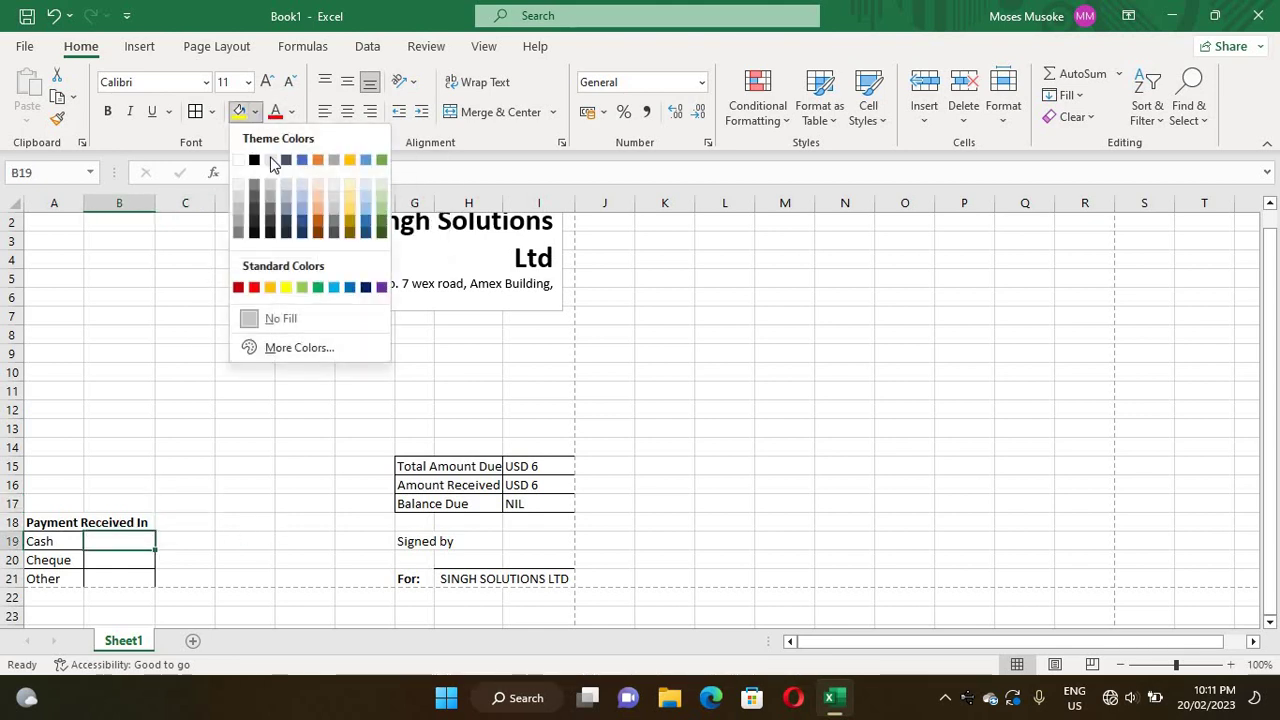
click(104, 558)
click(104, 557)
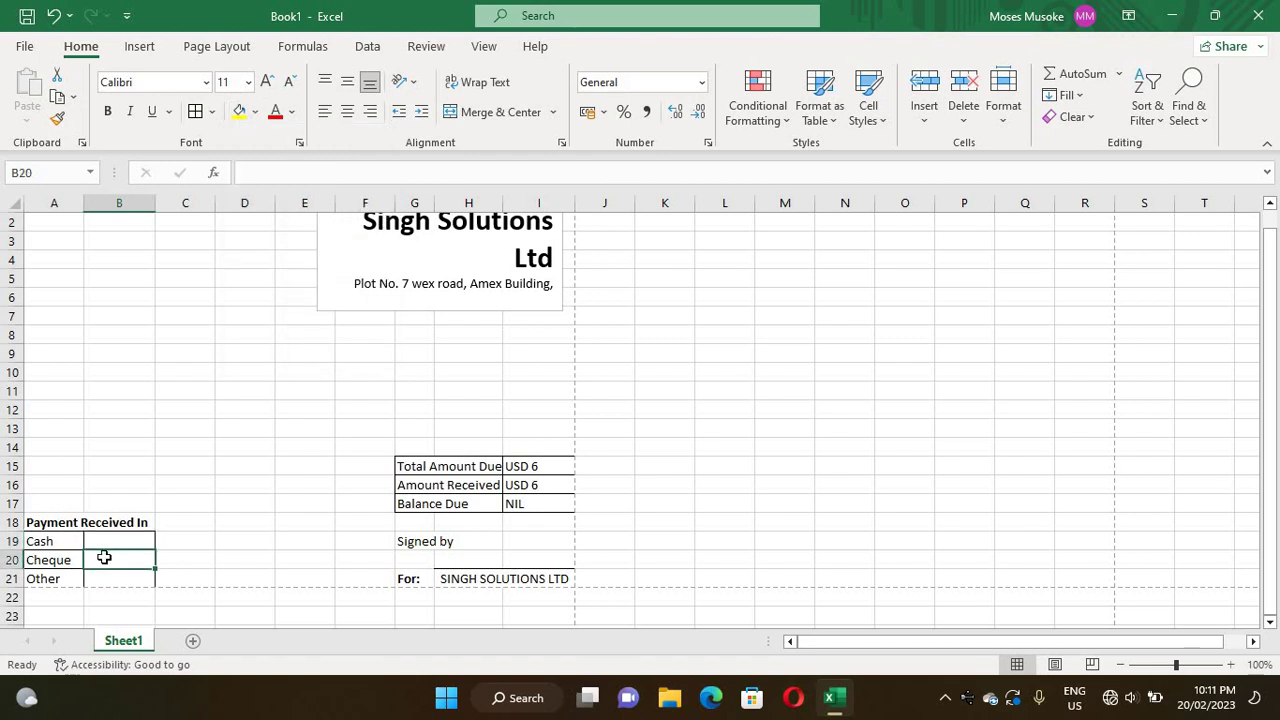
double_click(104, 557)
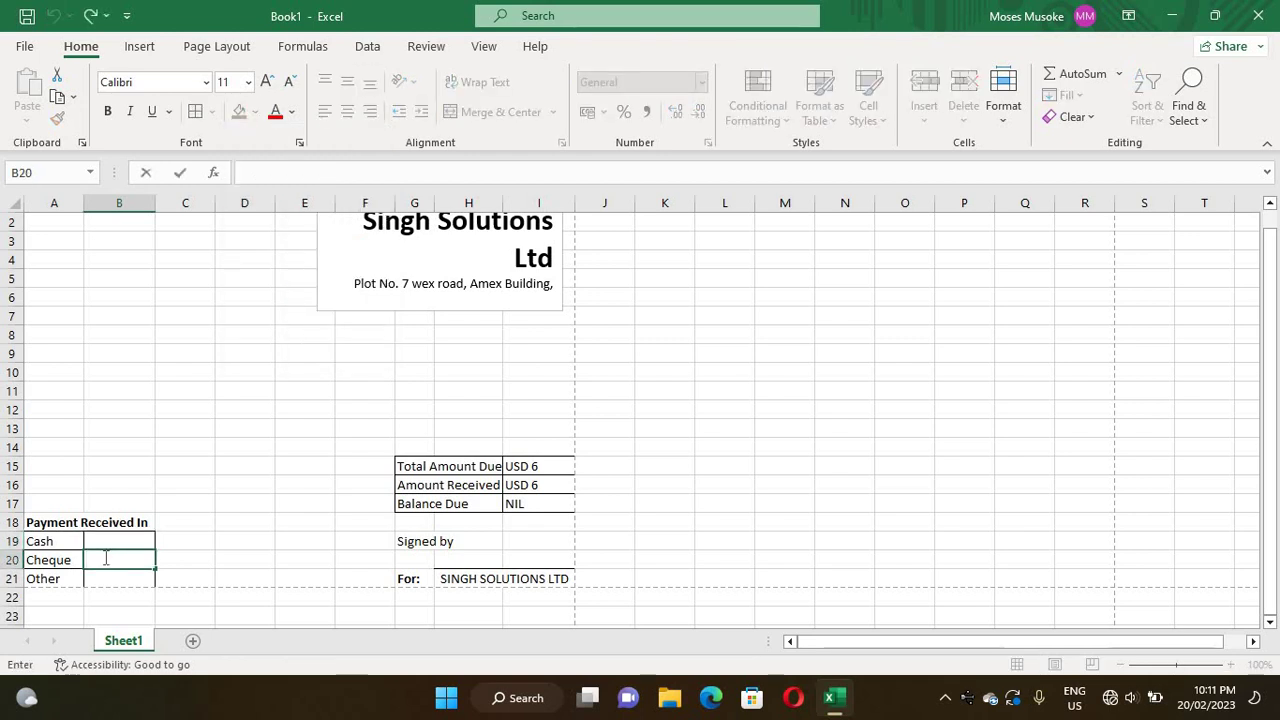
text(2346)
click(218, 556)
- Give the 2346 cell a black fill with white font colour
click(129, 563)
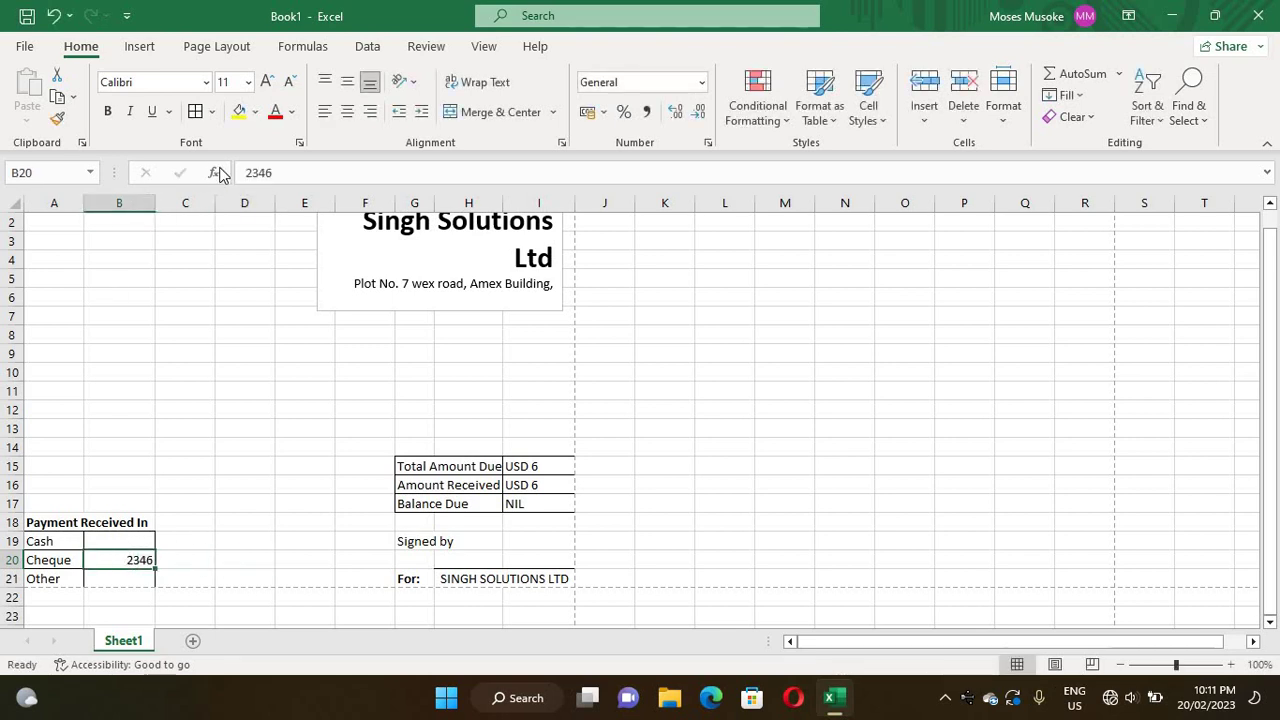
click(258, 113)
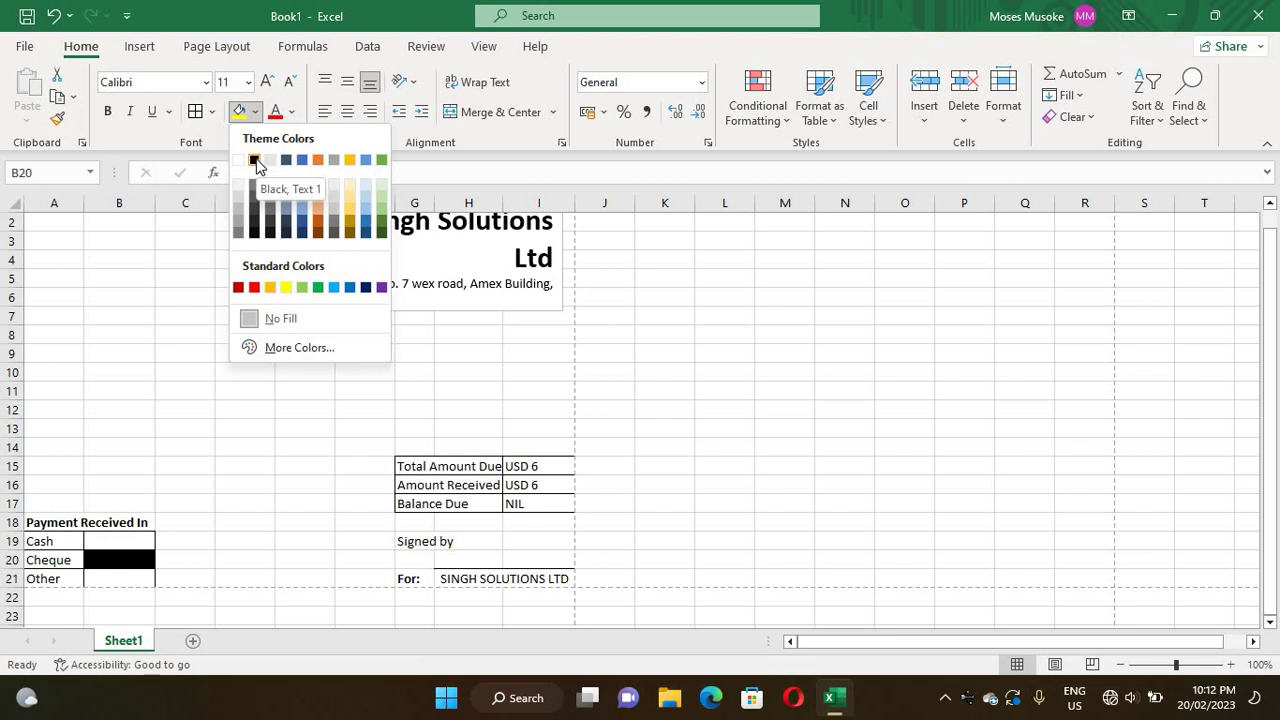
click(256, 163)
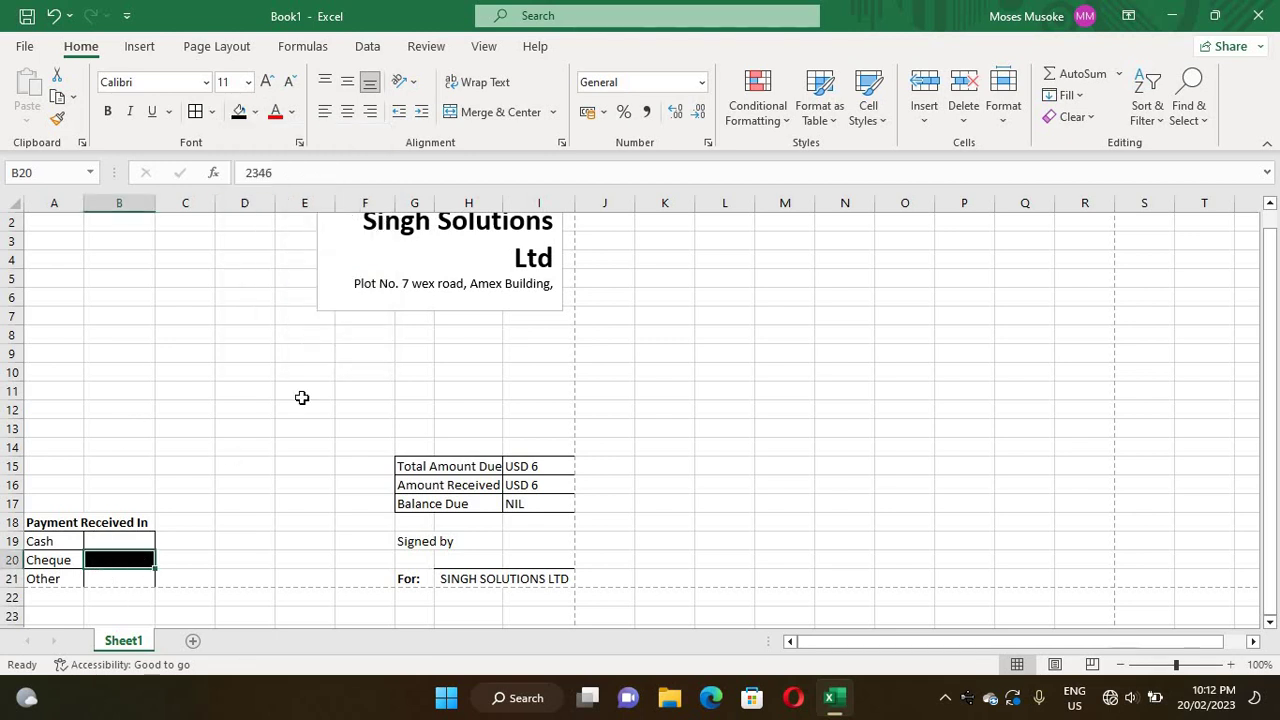
click(292, 112)
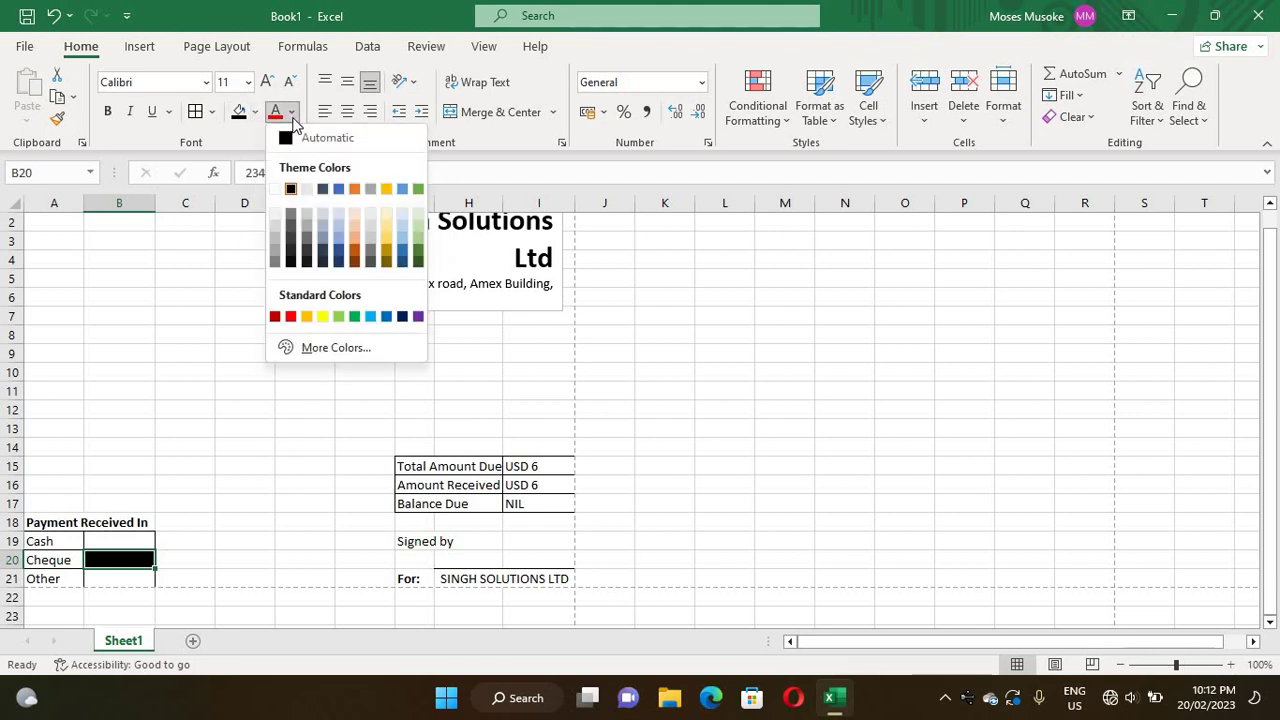
click(275, 190)
click(208, 537)
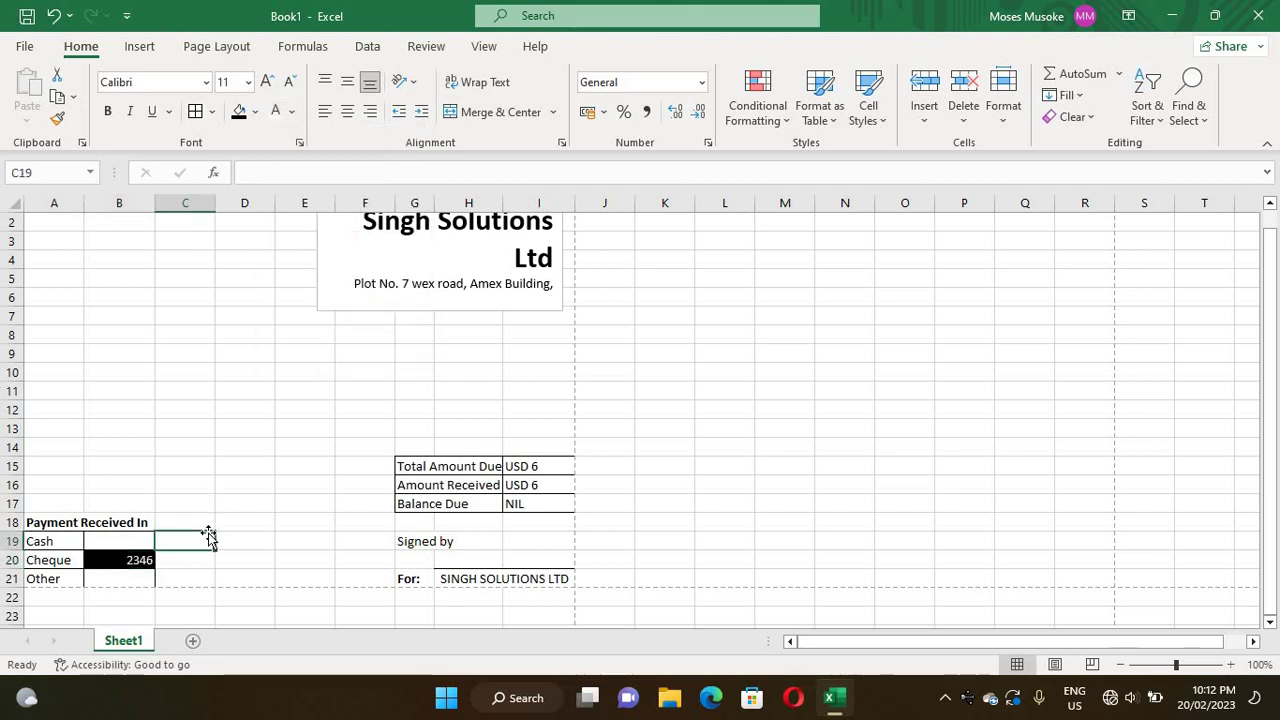
click(115, 581)
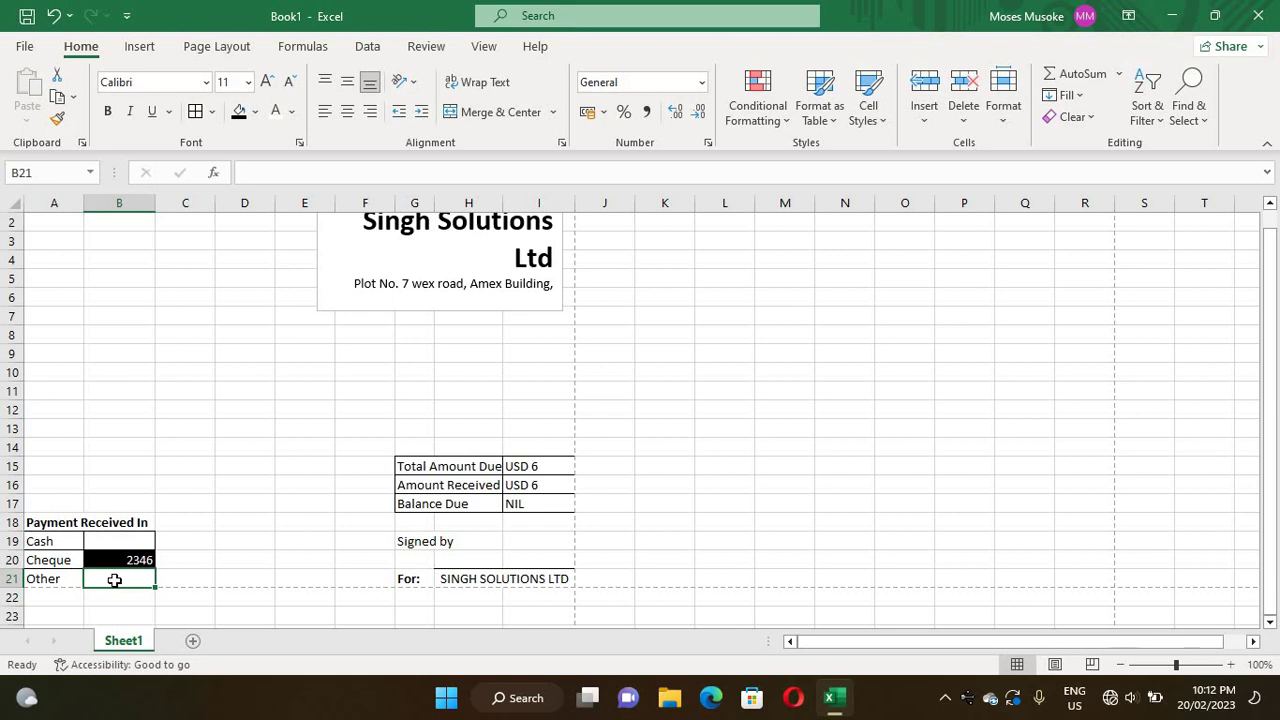
double_click(116, 580)
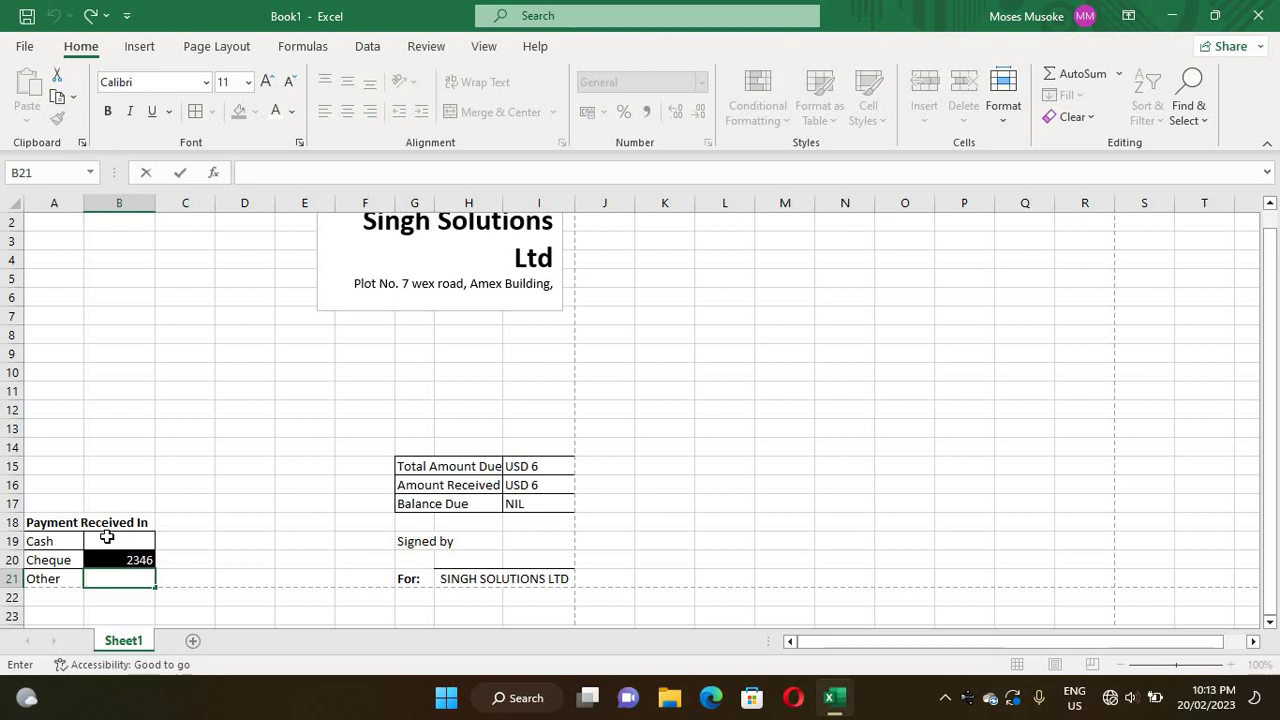
- Fill the Cash box B19 black and set the Cheque box B20 to No Fill
click(107, 537)
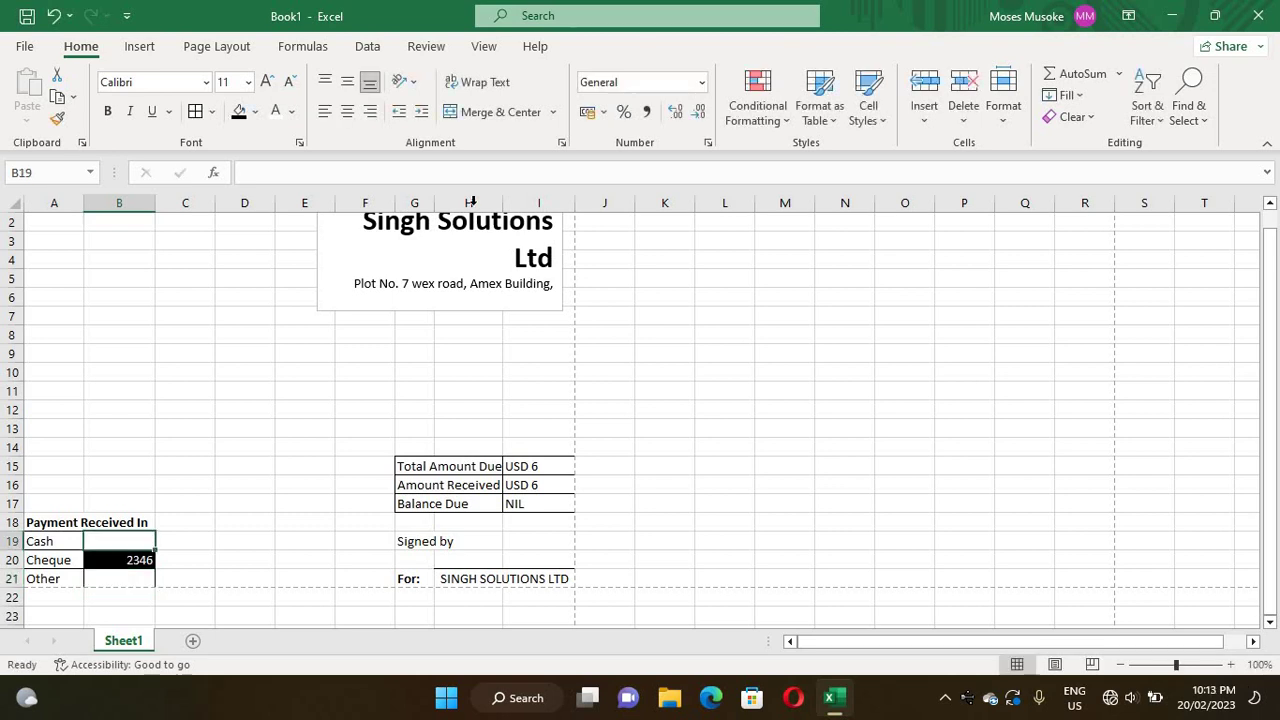
click(240, 114)
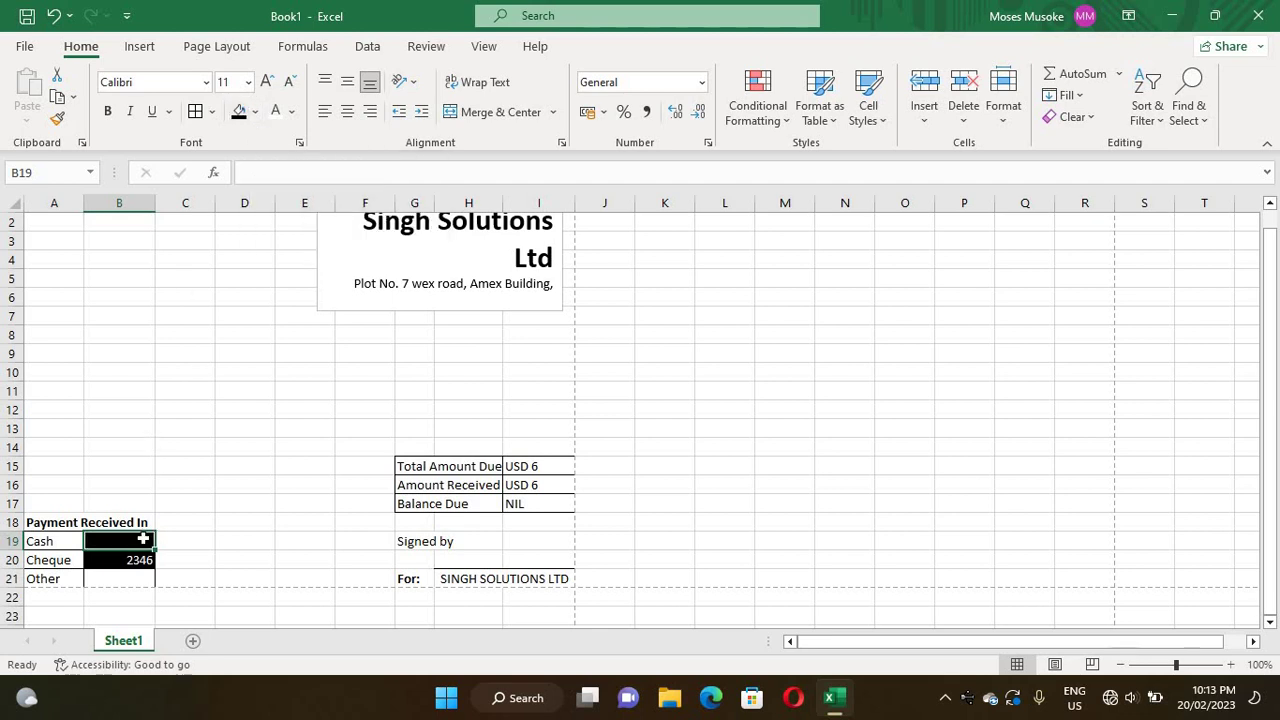
click(124, 563)
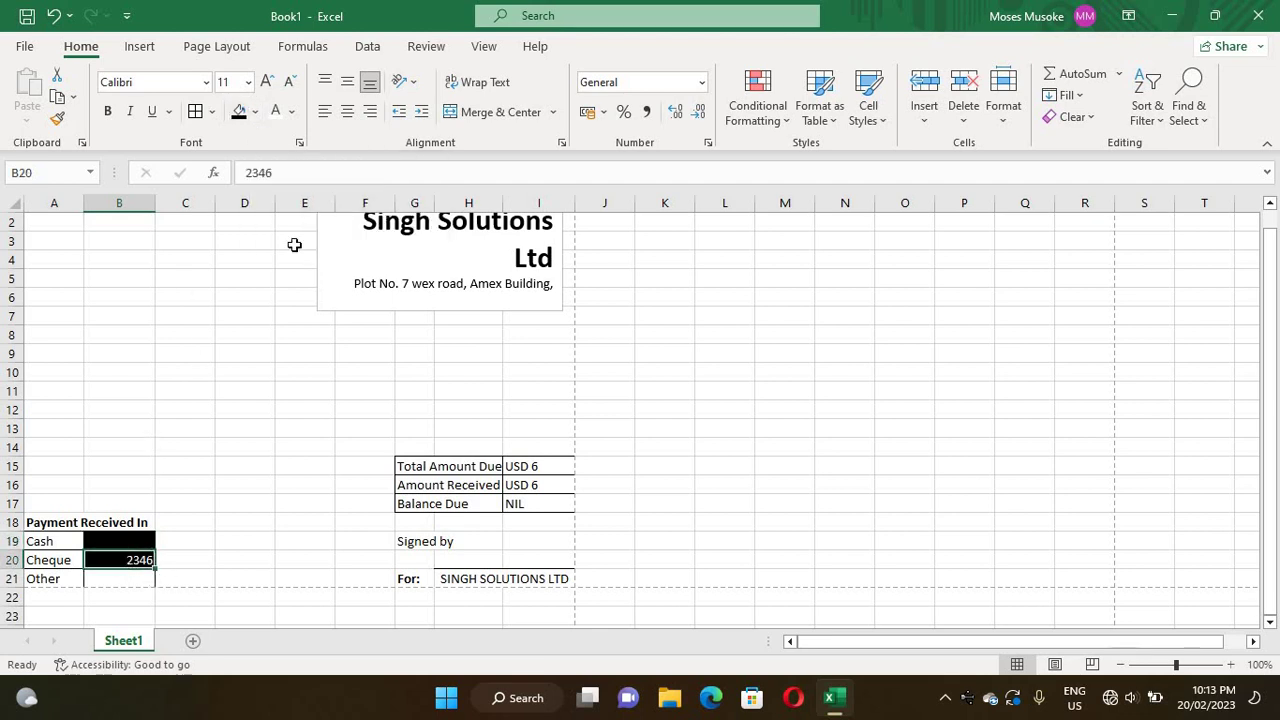
click(256, 114)
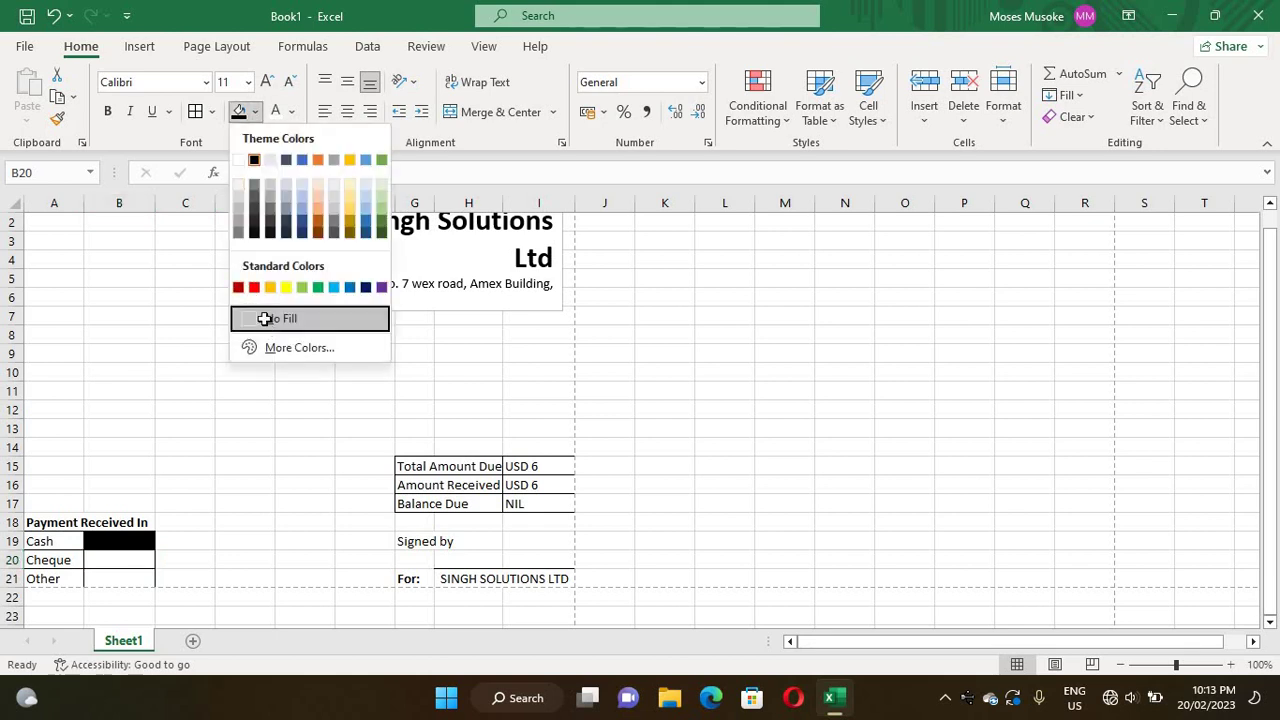
click(264, 318)
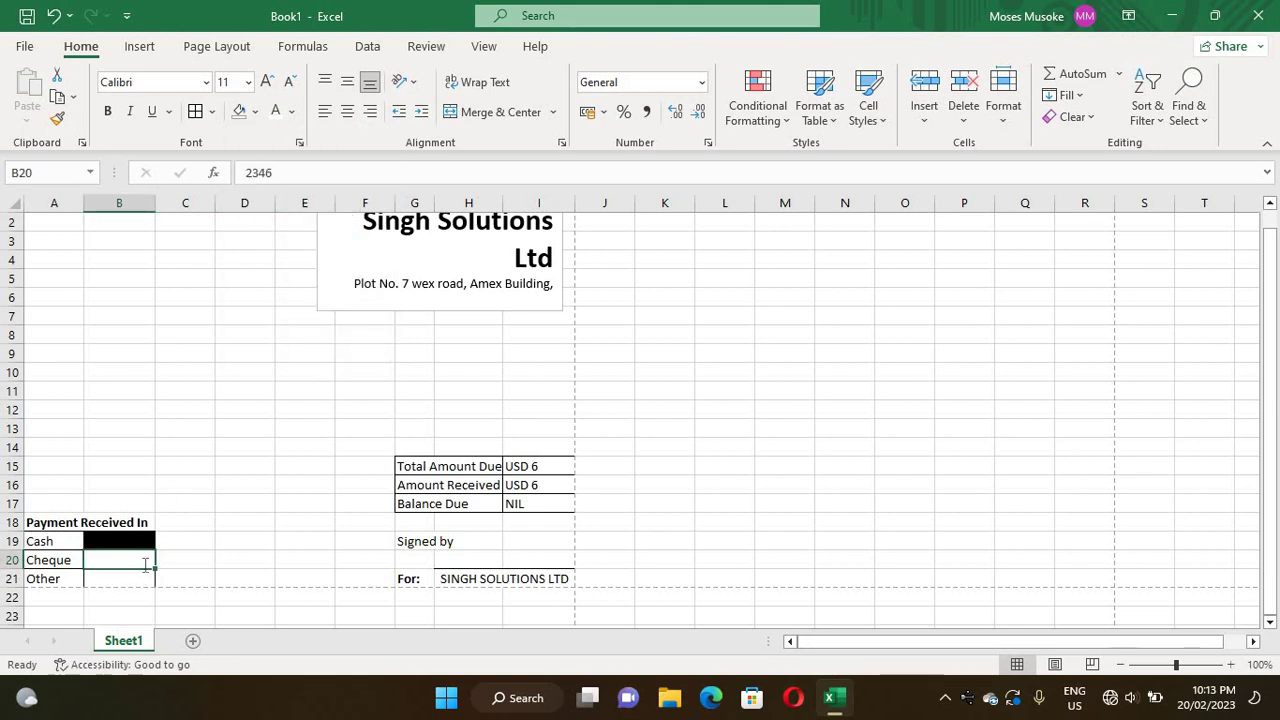
- Delete the 2346 value so the Cheque box is empty
double_click(145, 565)
double_click(130, 560)
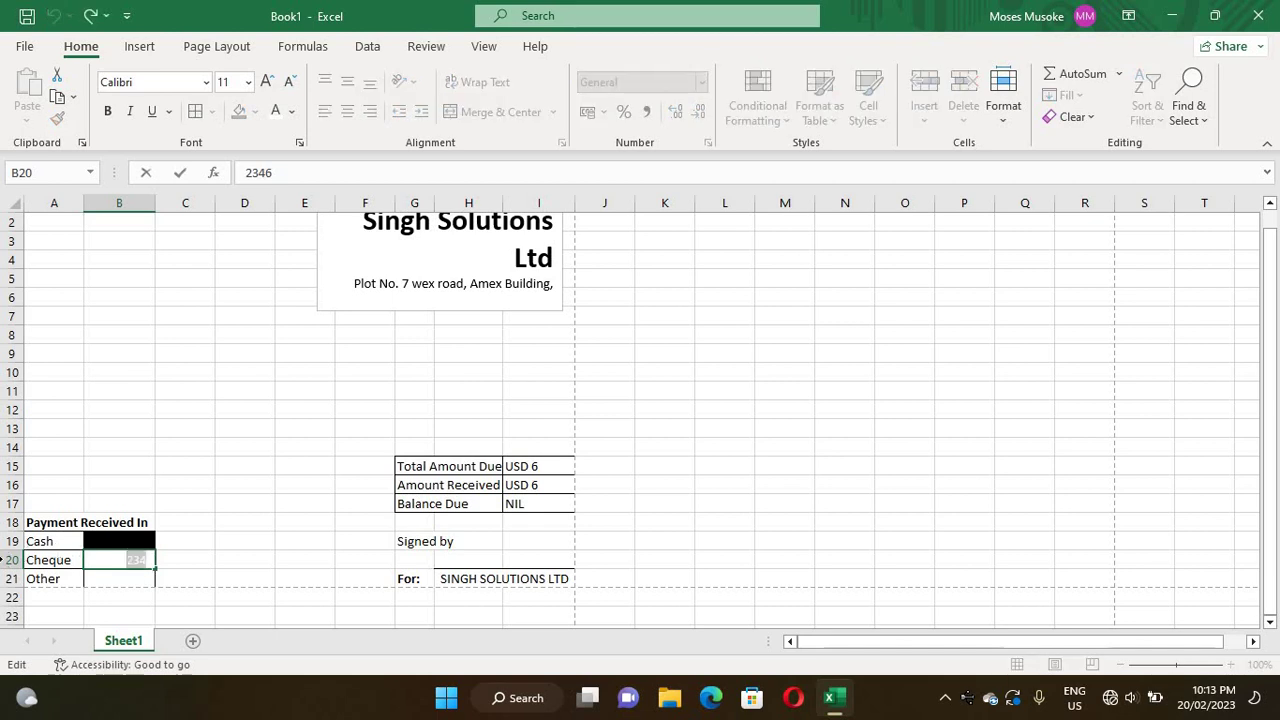
key(Delete)
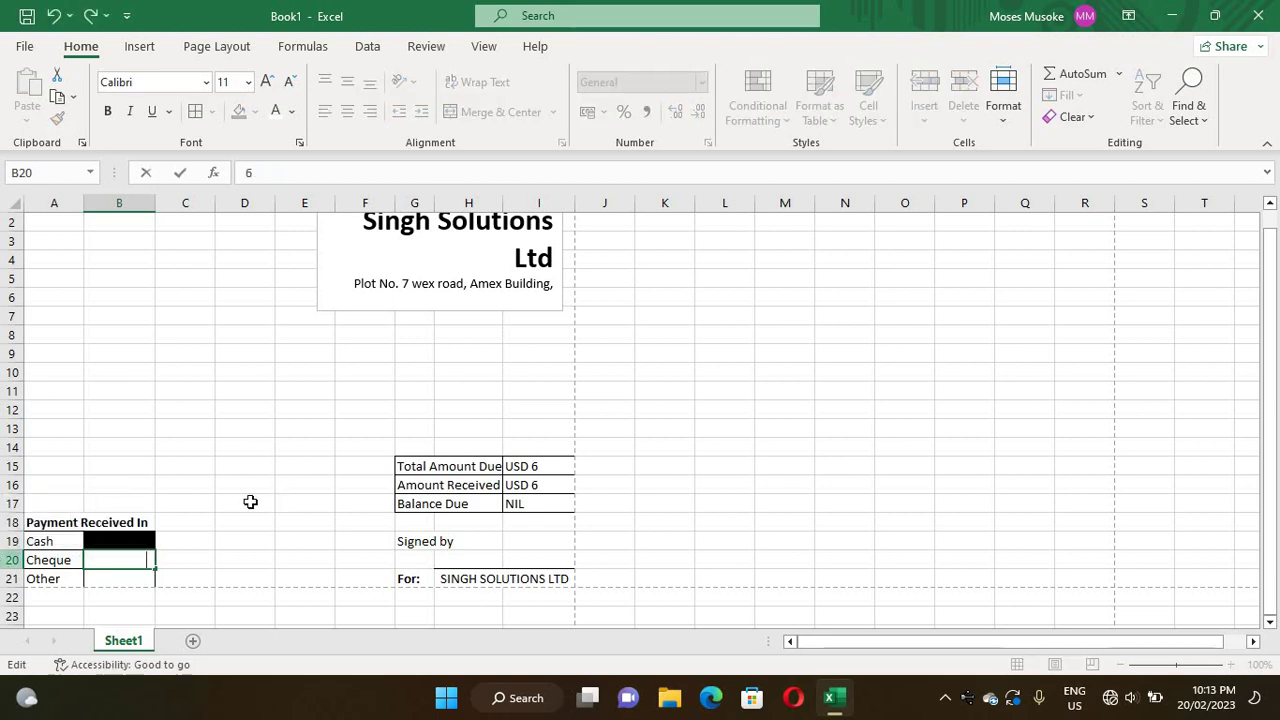
click(243, 502)
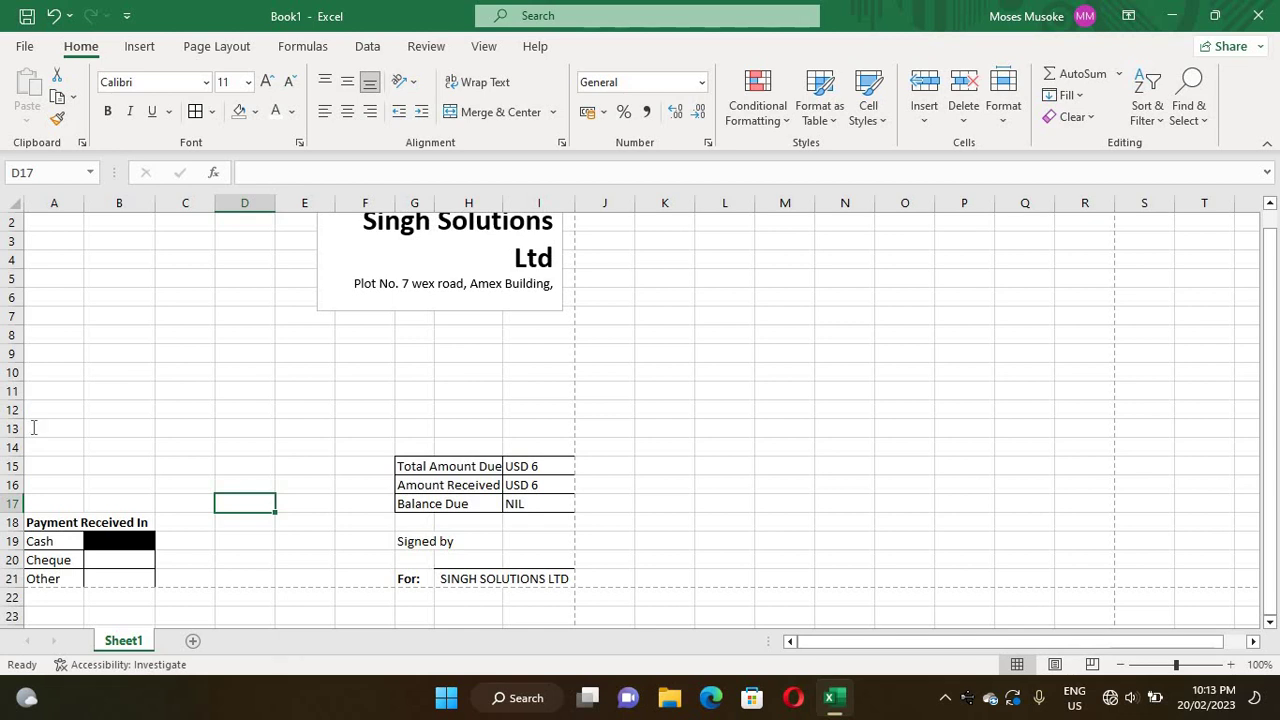
- Enter the label 'For' in cell A13
click(35, 432)
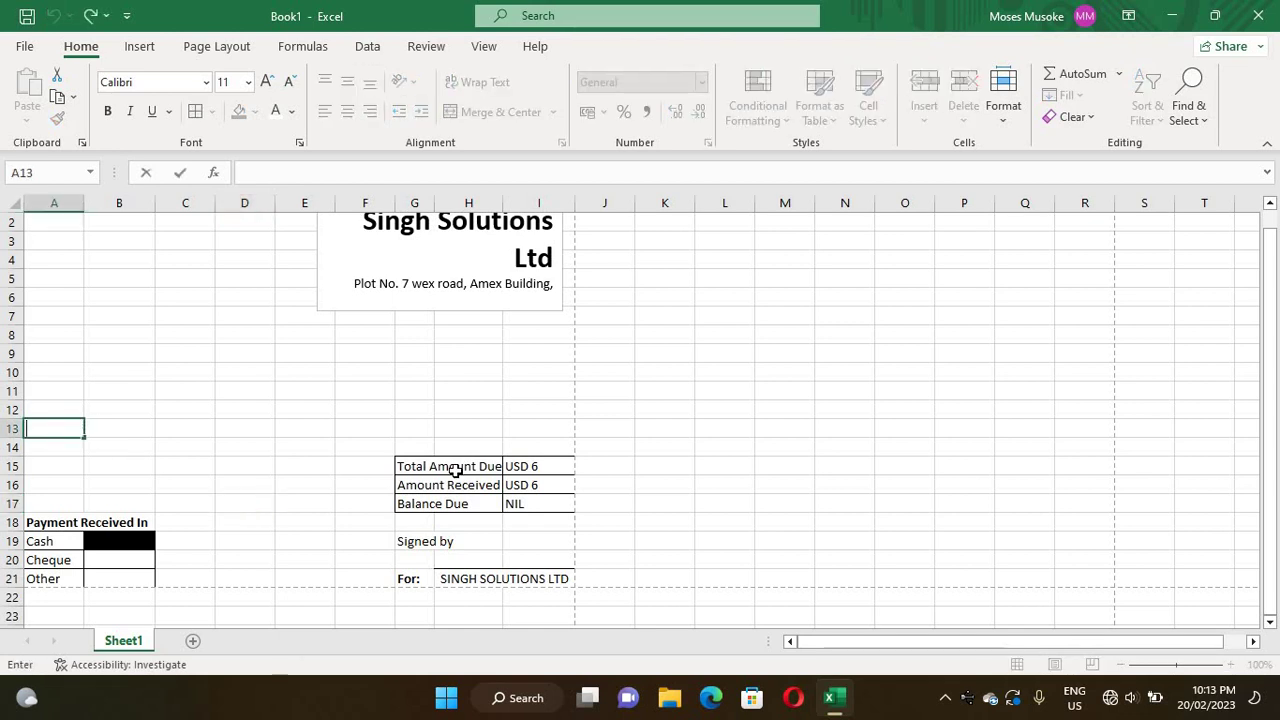
text(For)
click(120, 426)
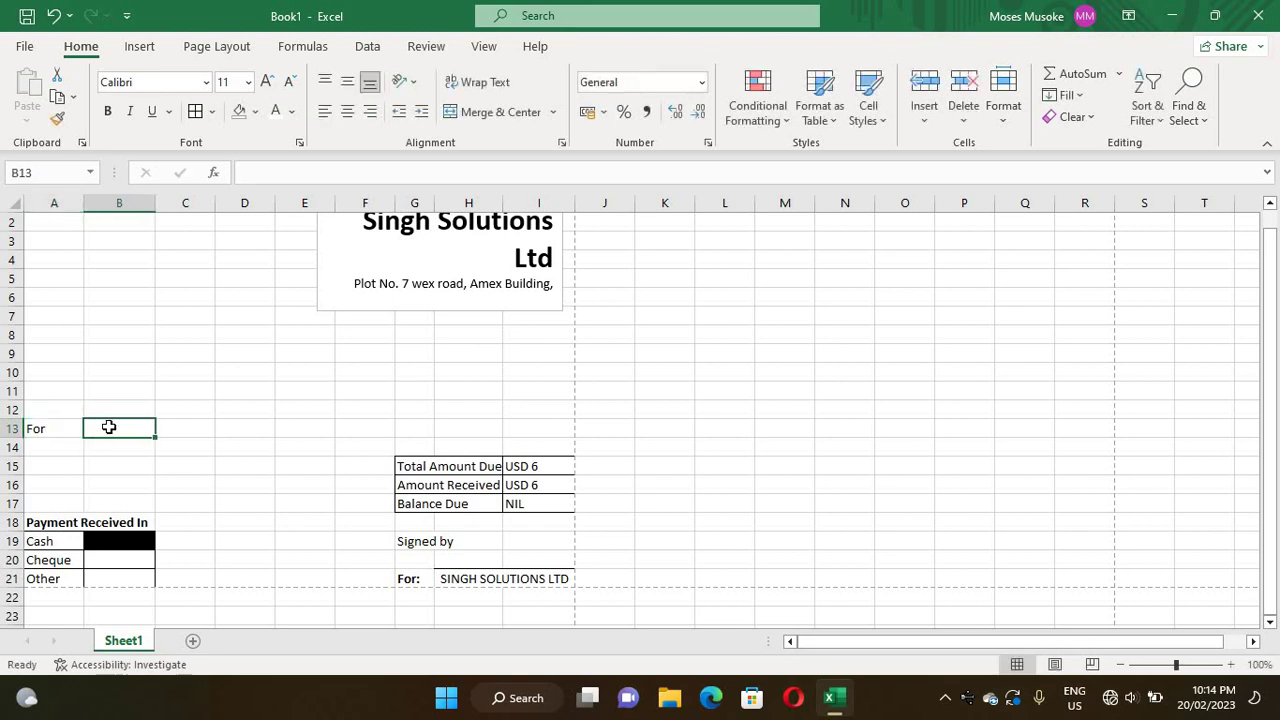
- Add a bottom border across B13:I13 to form a writing line beside For
drag(109, 428, 263, 432)
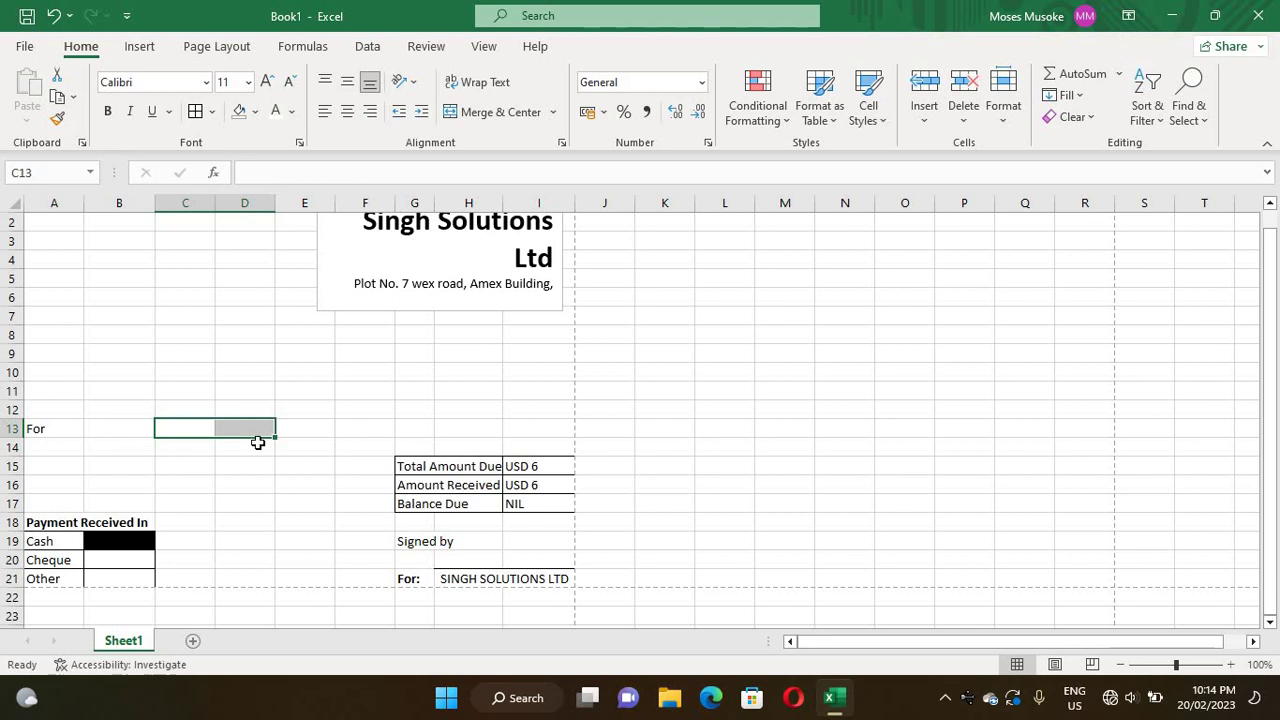
drag(112, 429, 535, 431)
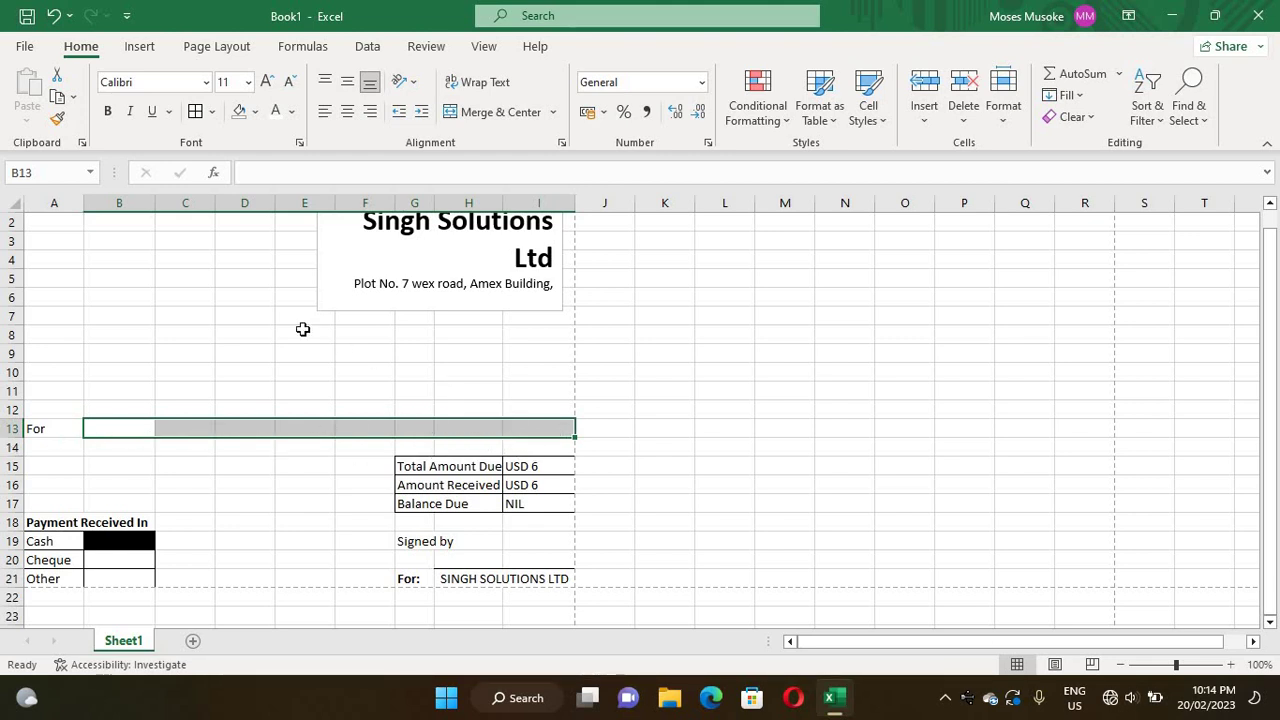
click(211, 112)
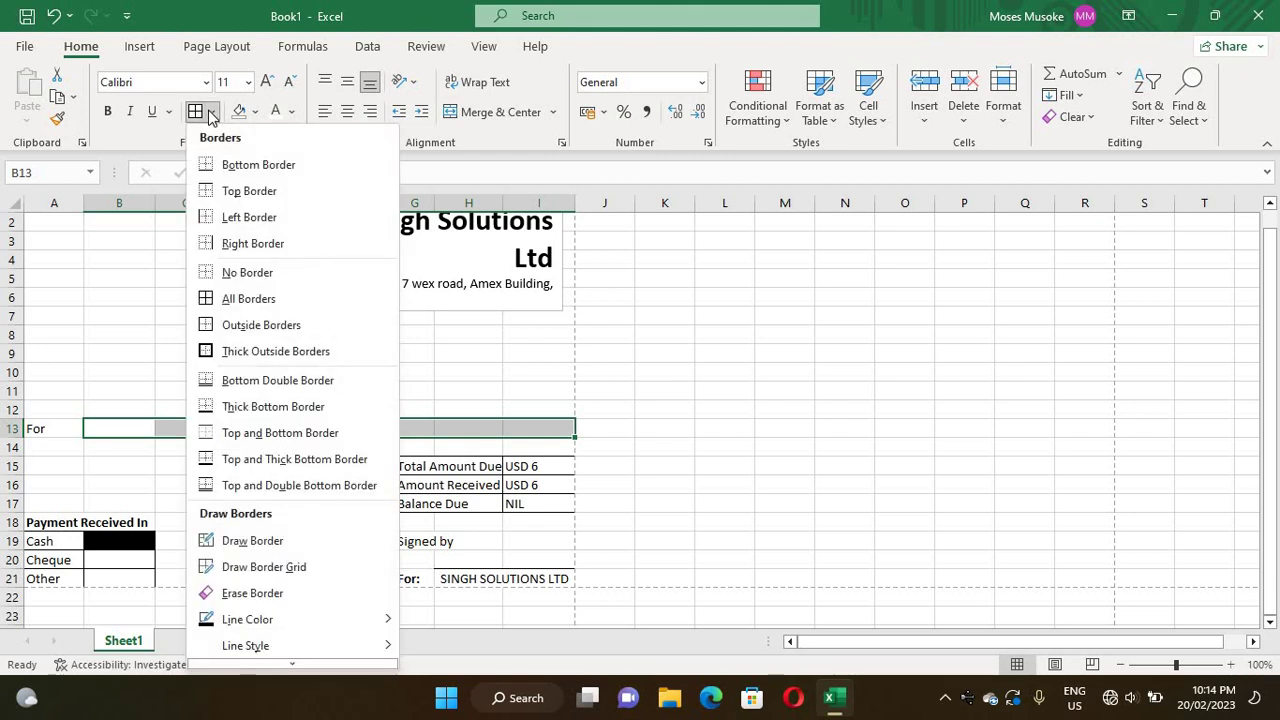
click(256, 166)
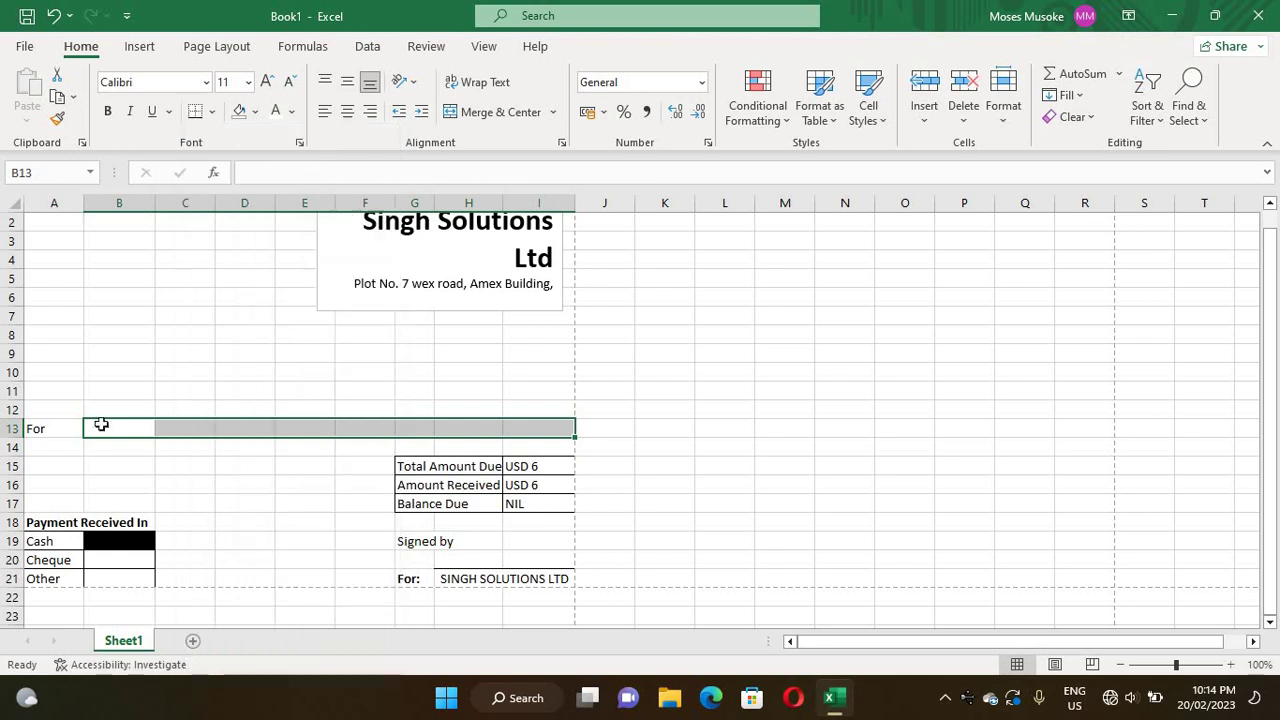
click(185, 370)
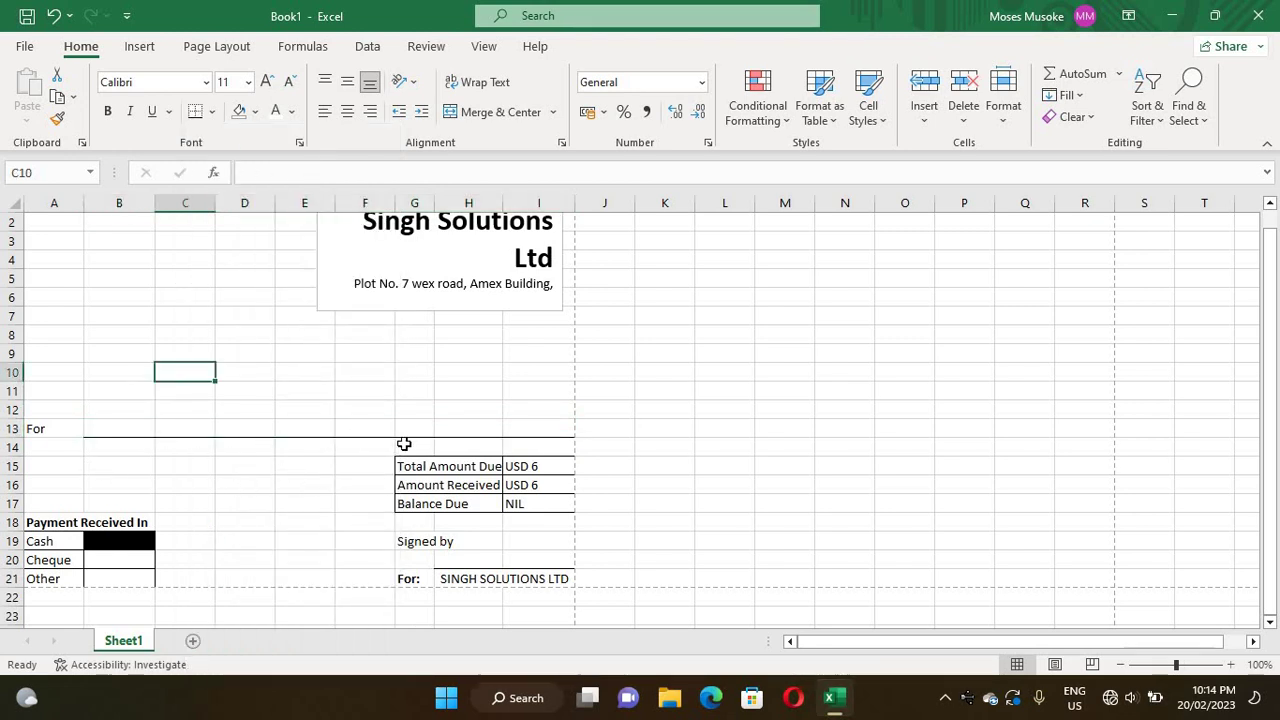
double_click(110, 425)
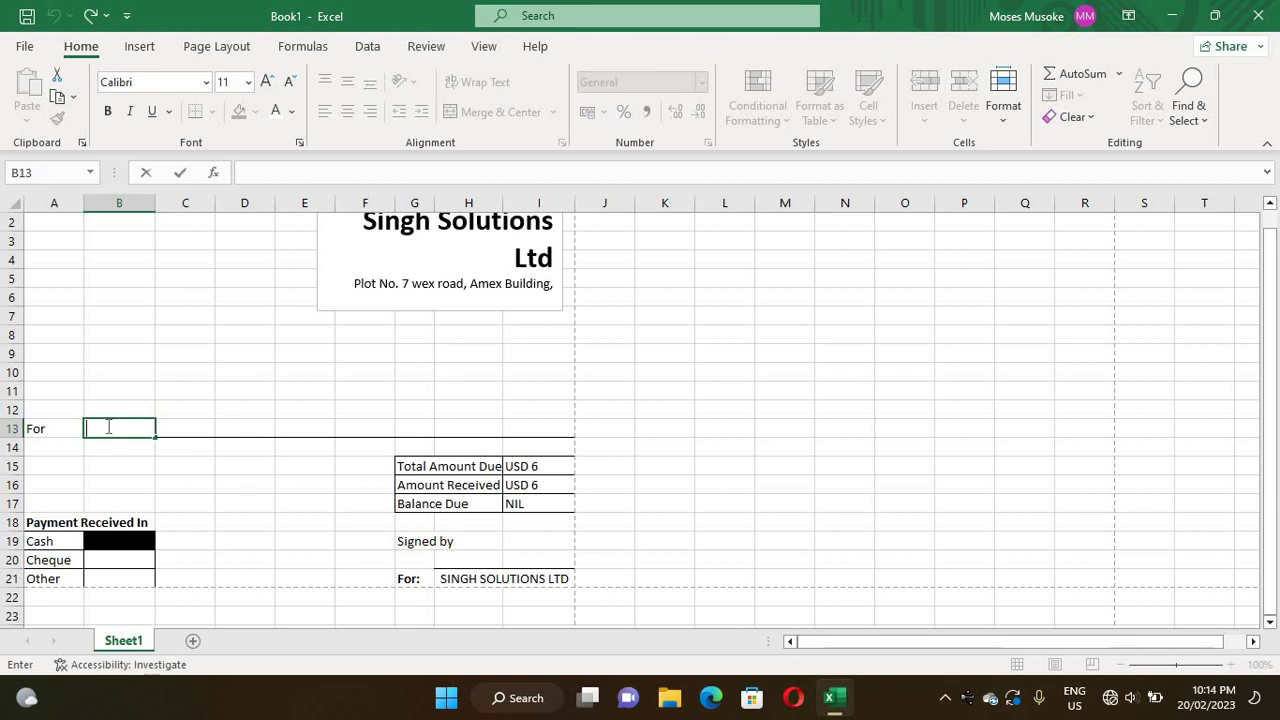
click(286, 379)
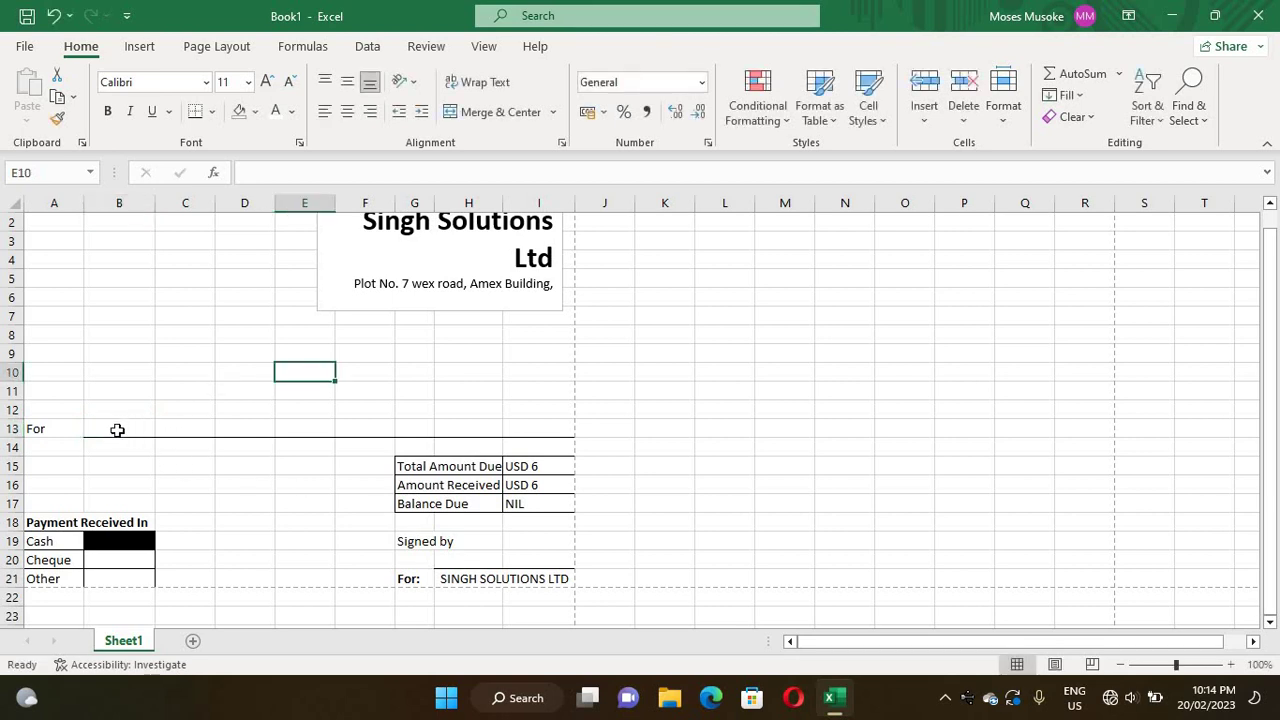
- Merge B13 through I13 into one left-aligned cell
drag(259, 429, 526, 427)
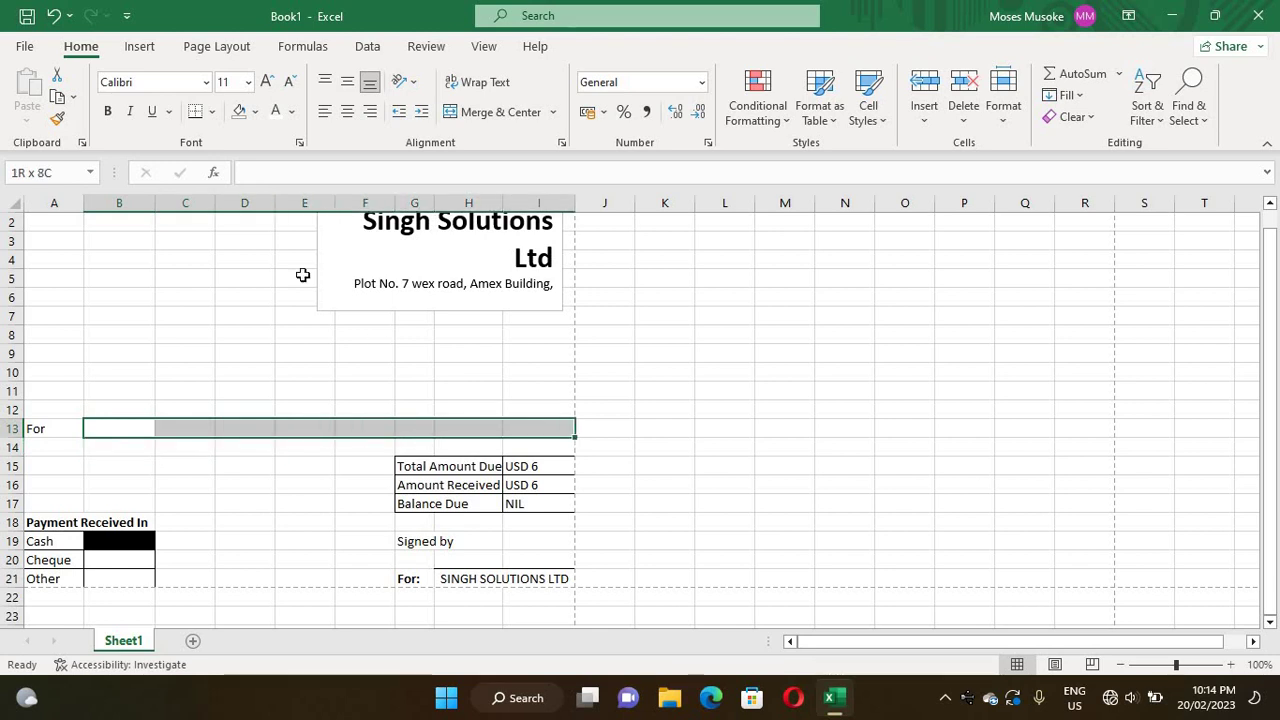
click(455, 117)
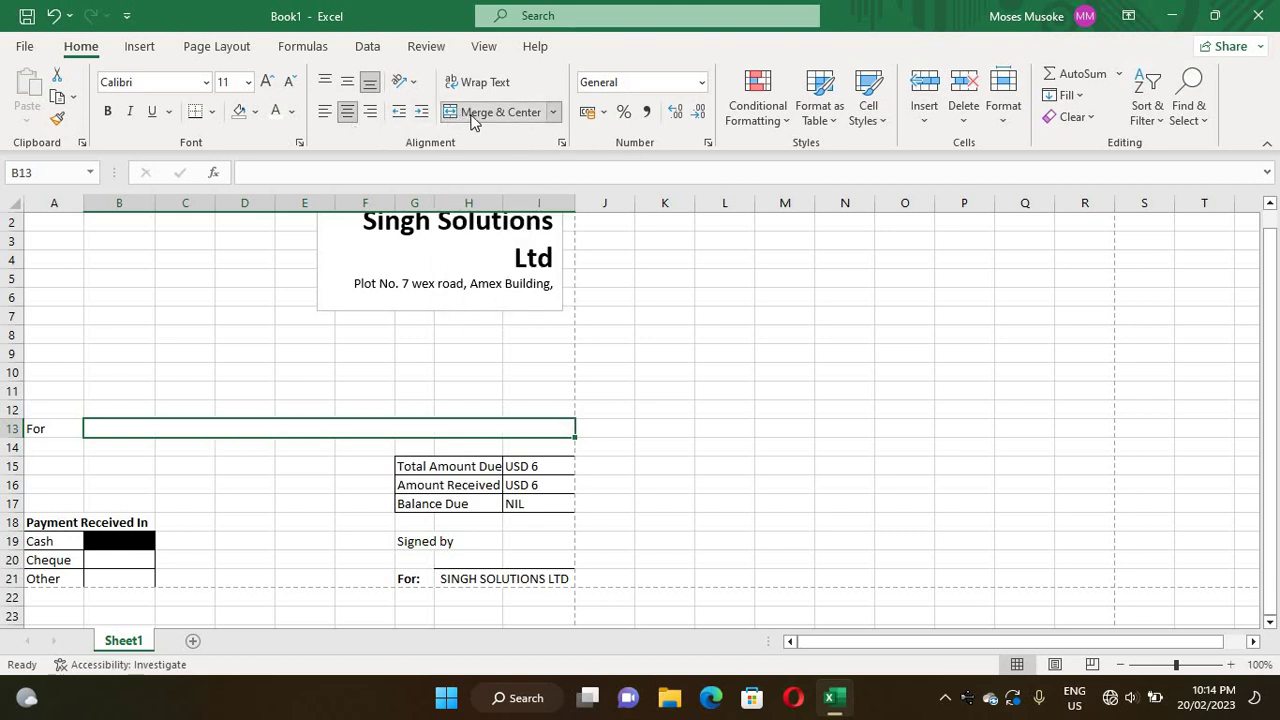
click(330, 114)
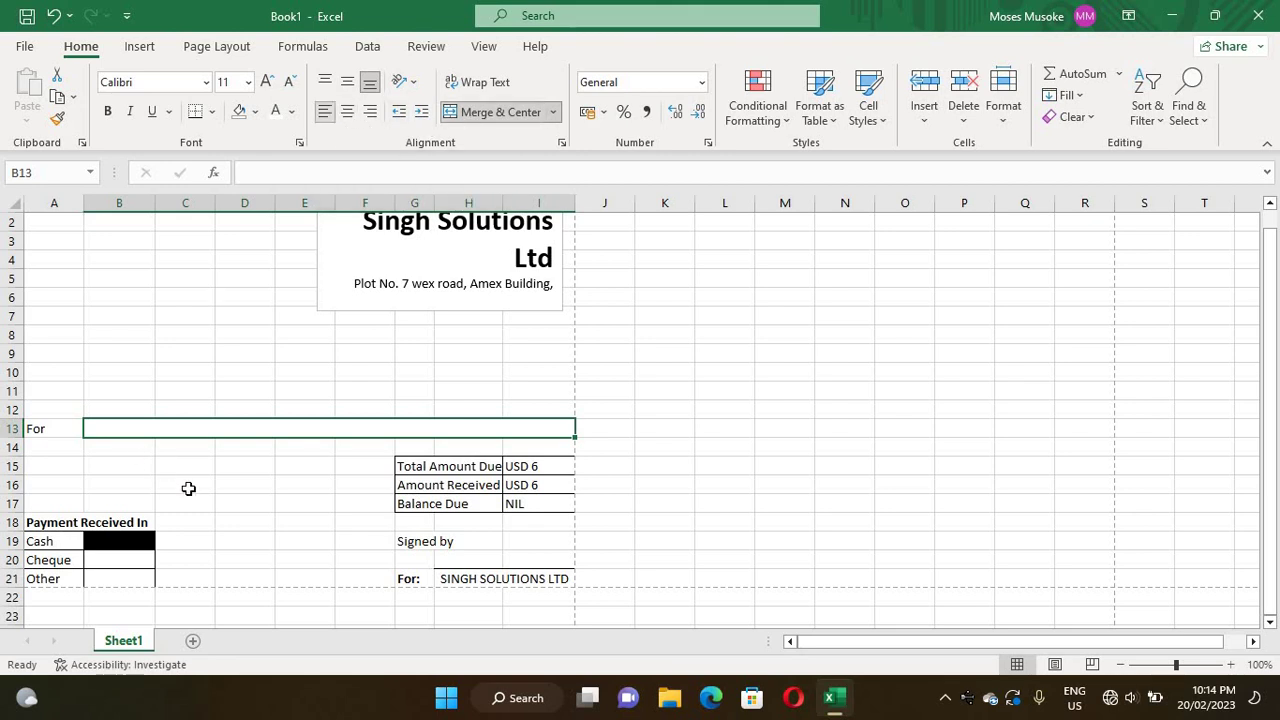
click(194, 497)
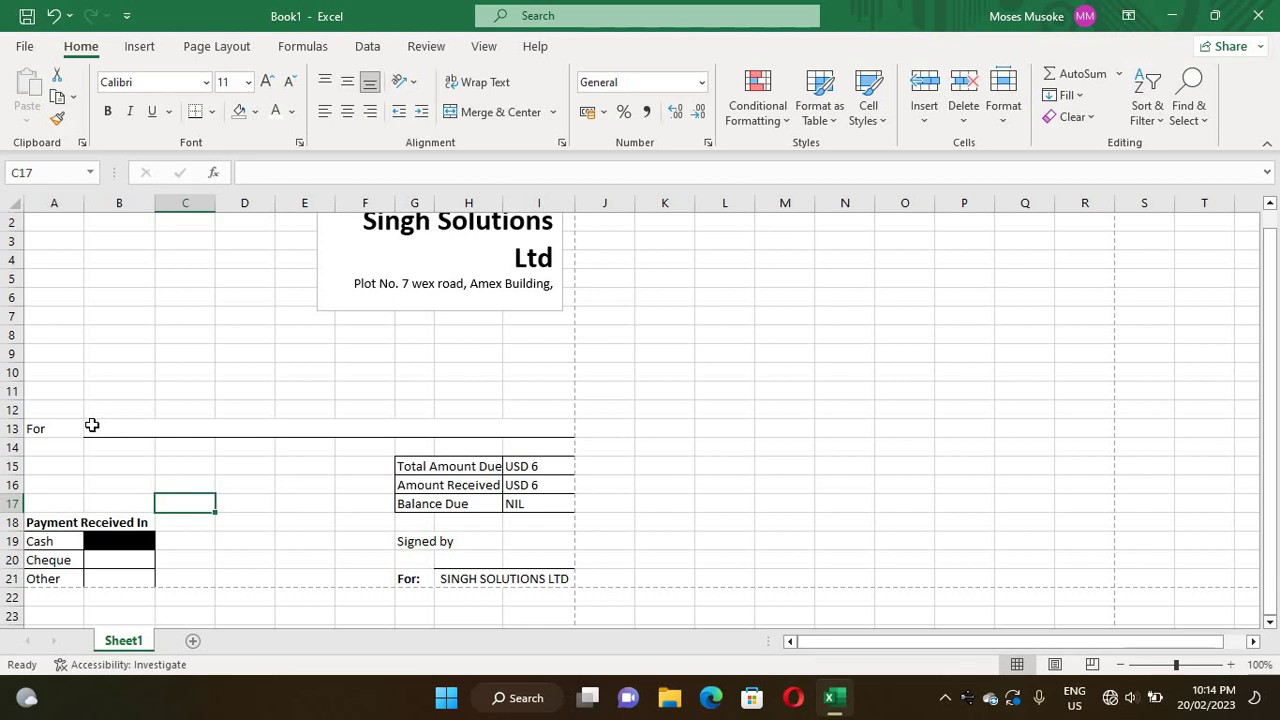
- Type '32GB Flash Drive' into the merged For cell
double_click(93, 428)
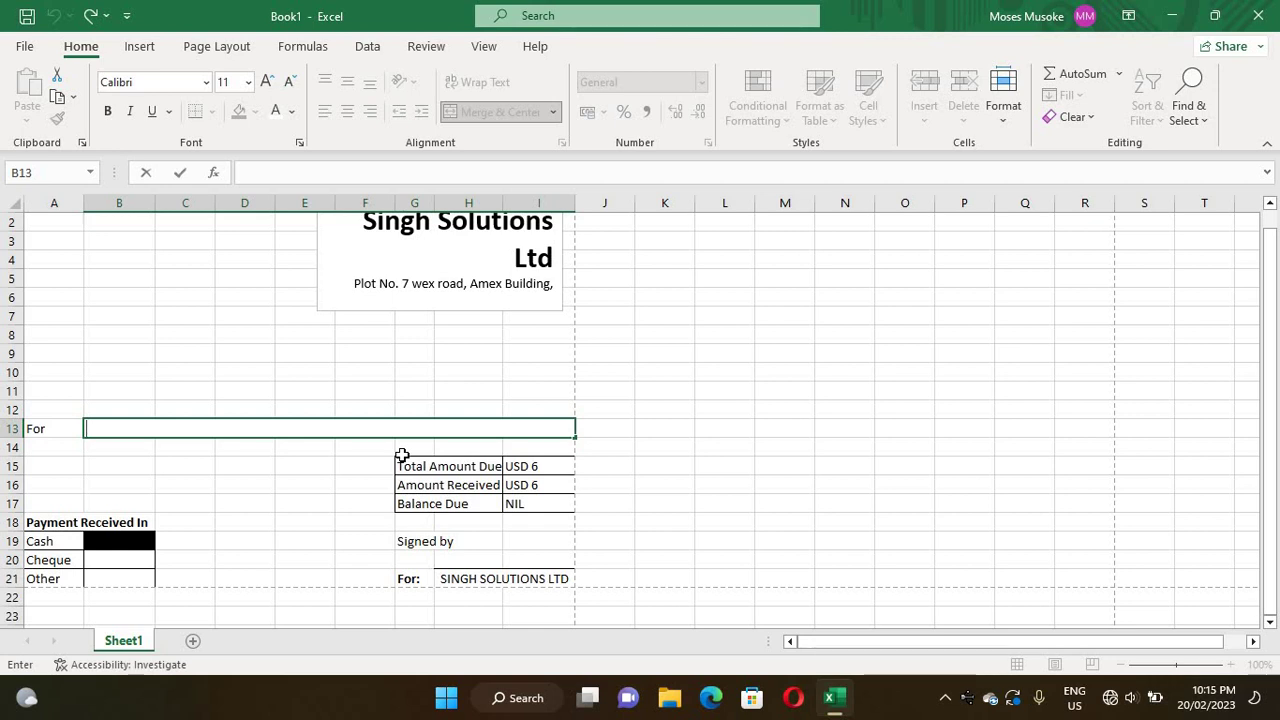
text(Invoic)
key(BackSpace)
key(BackSpace)
key(BackSpace)
key(BackSpace)
key(BackSpace)
key(BackSpace)
text(B F)
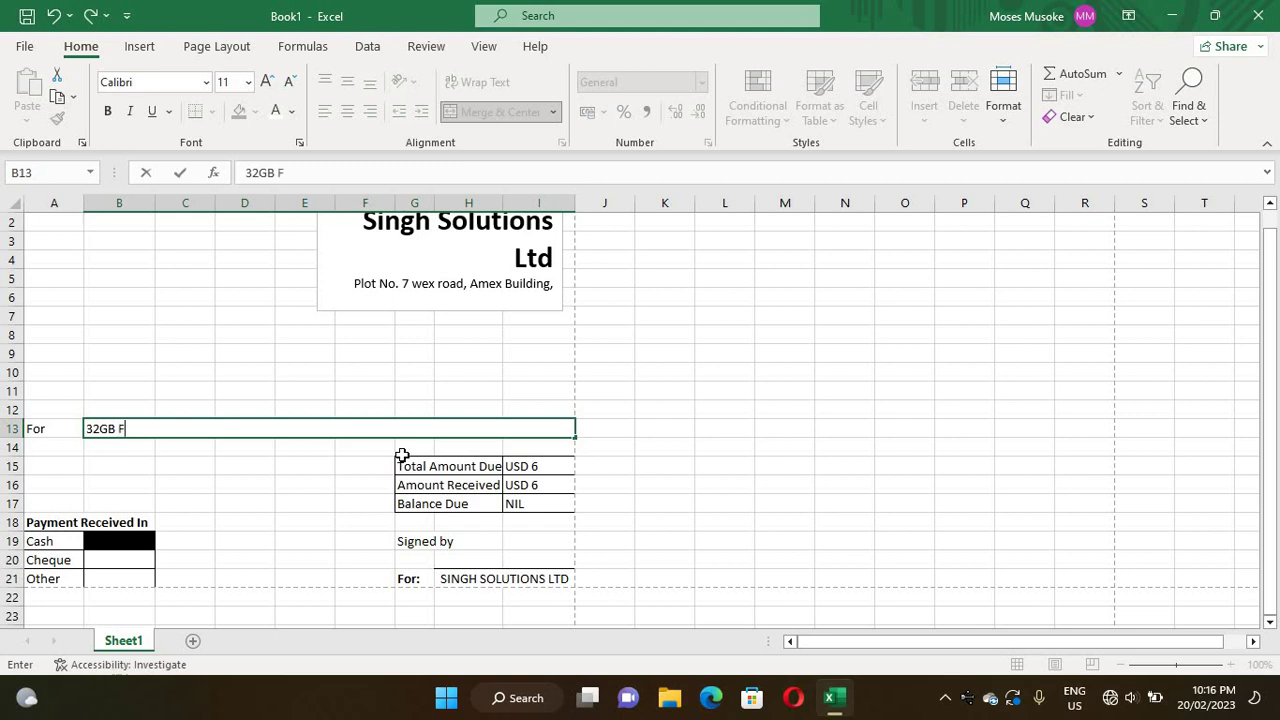
text(sh Drive)
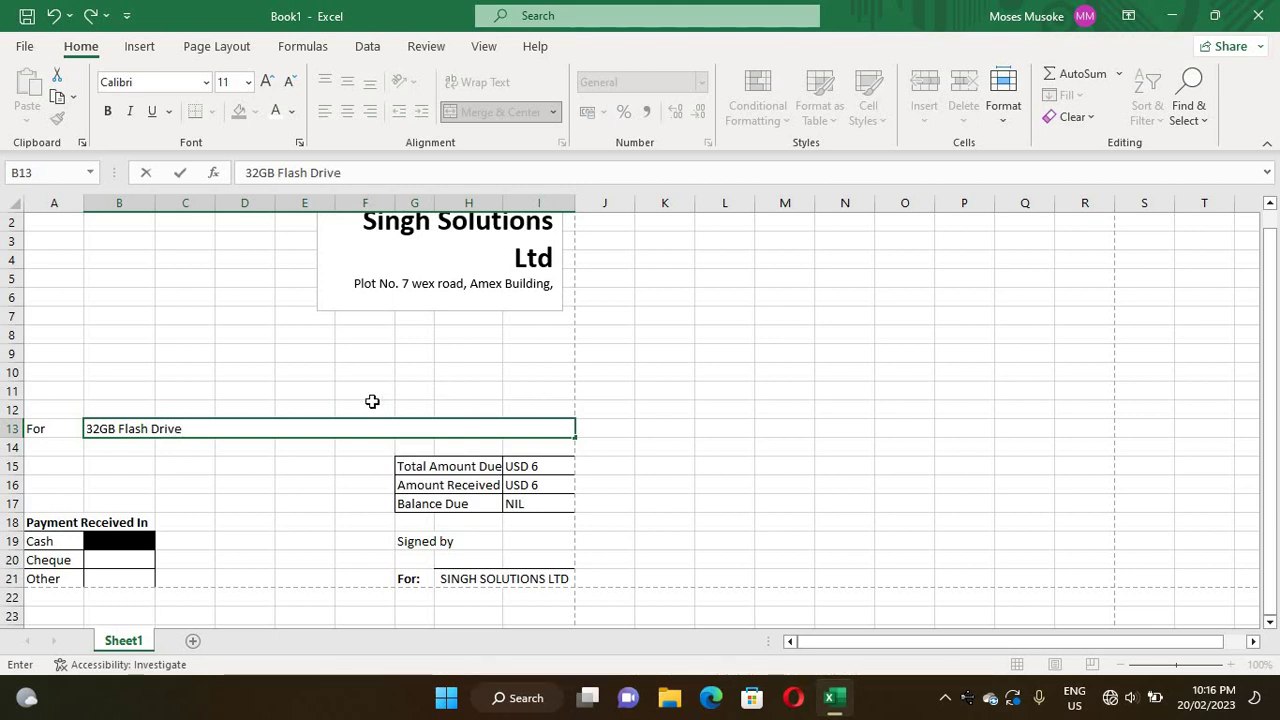
click(254, 370)
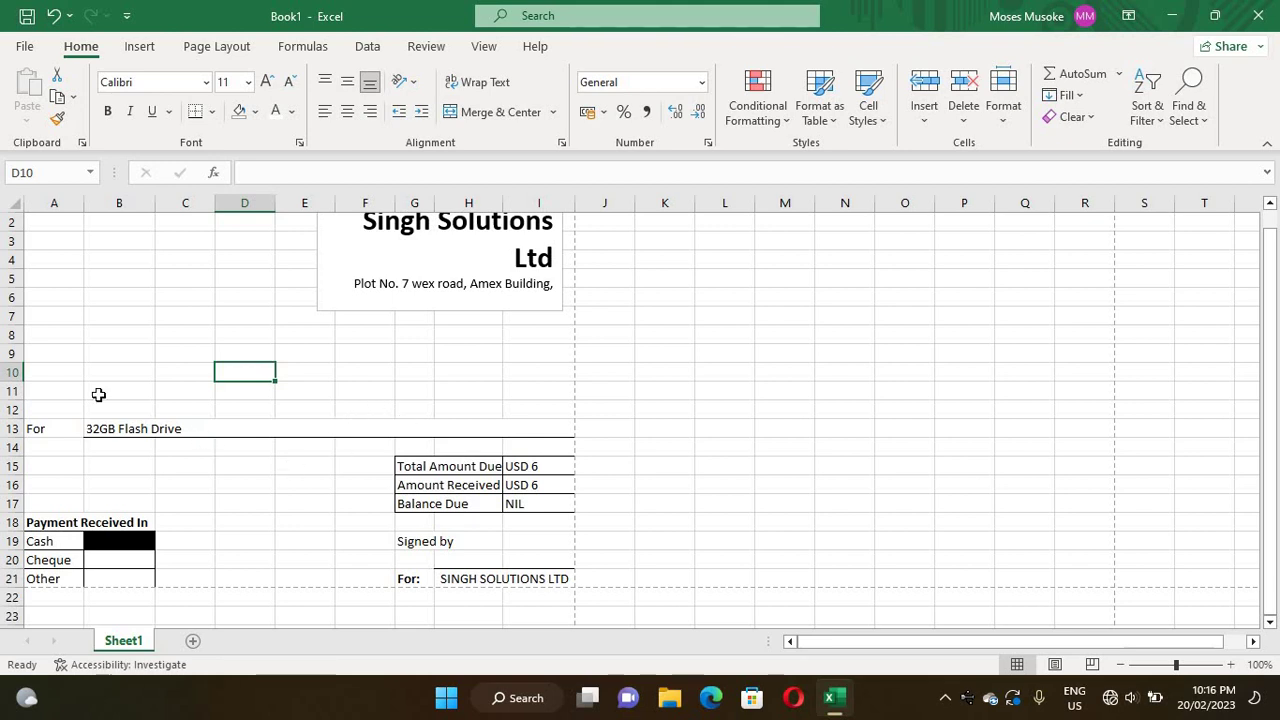
- Enter the label 'Amount Received from' in cell A11
click(32, 392)
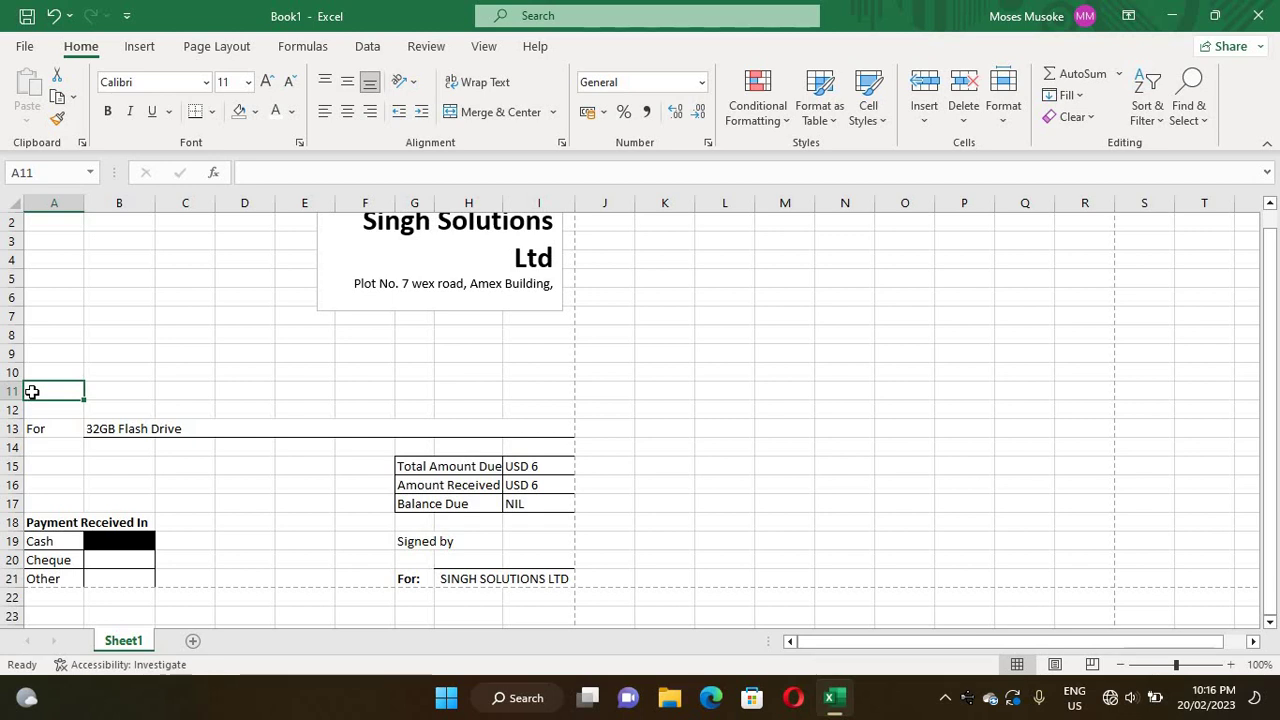
double_click(32, 392)
text(A)
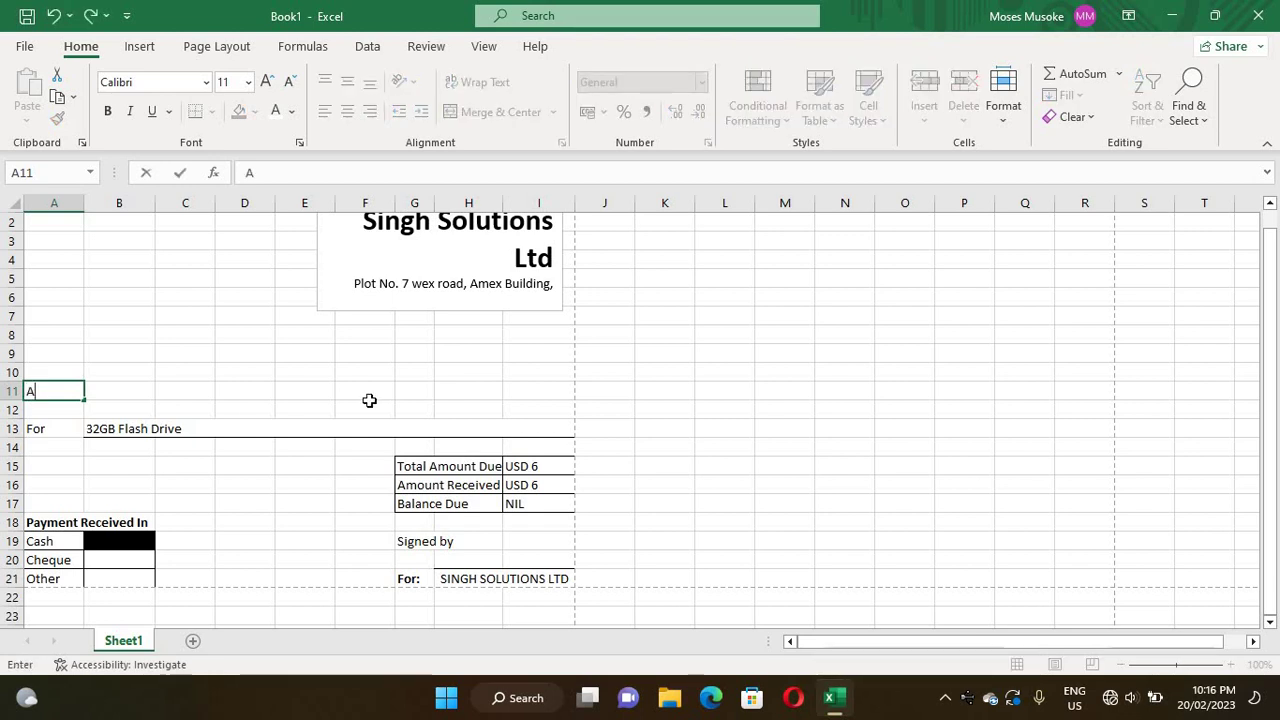
text(mount)
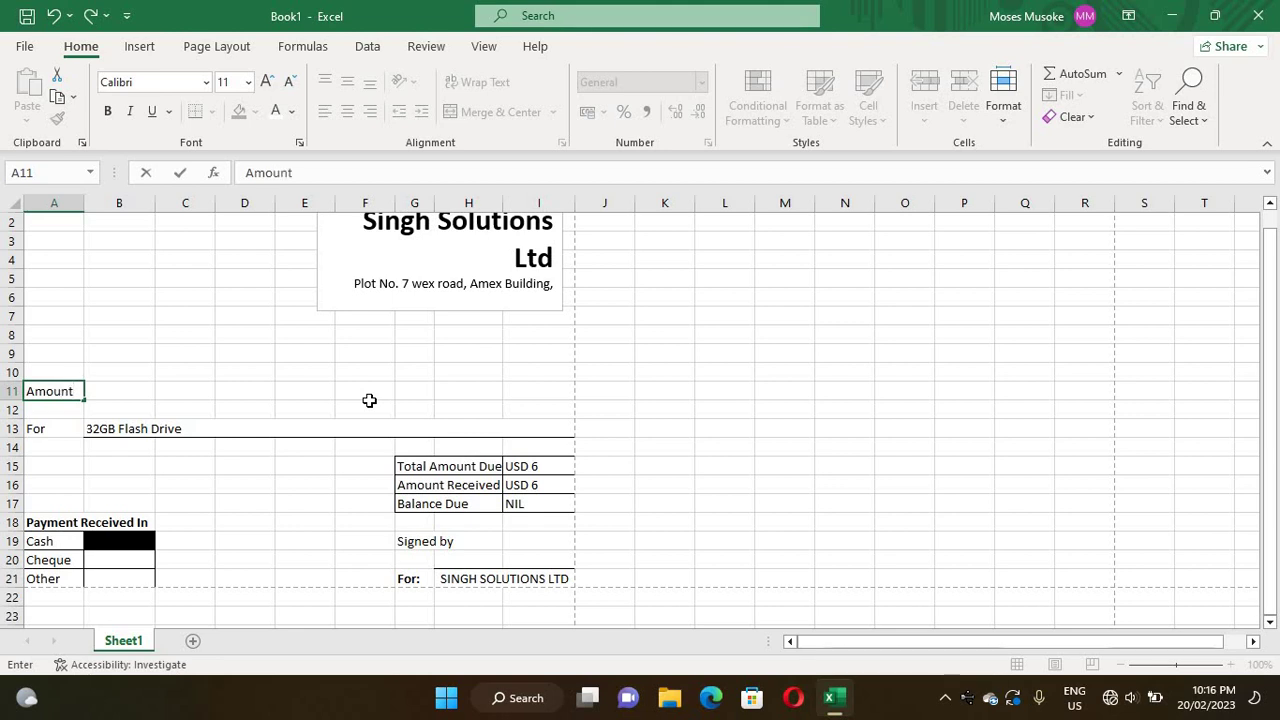
text( Receive)
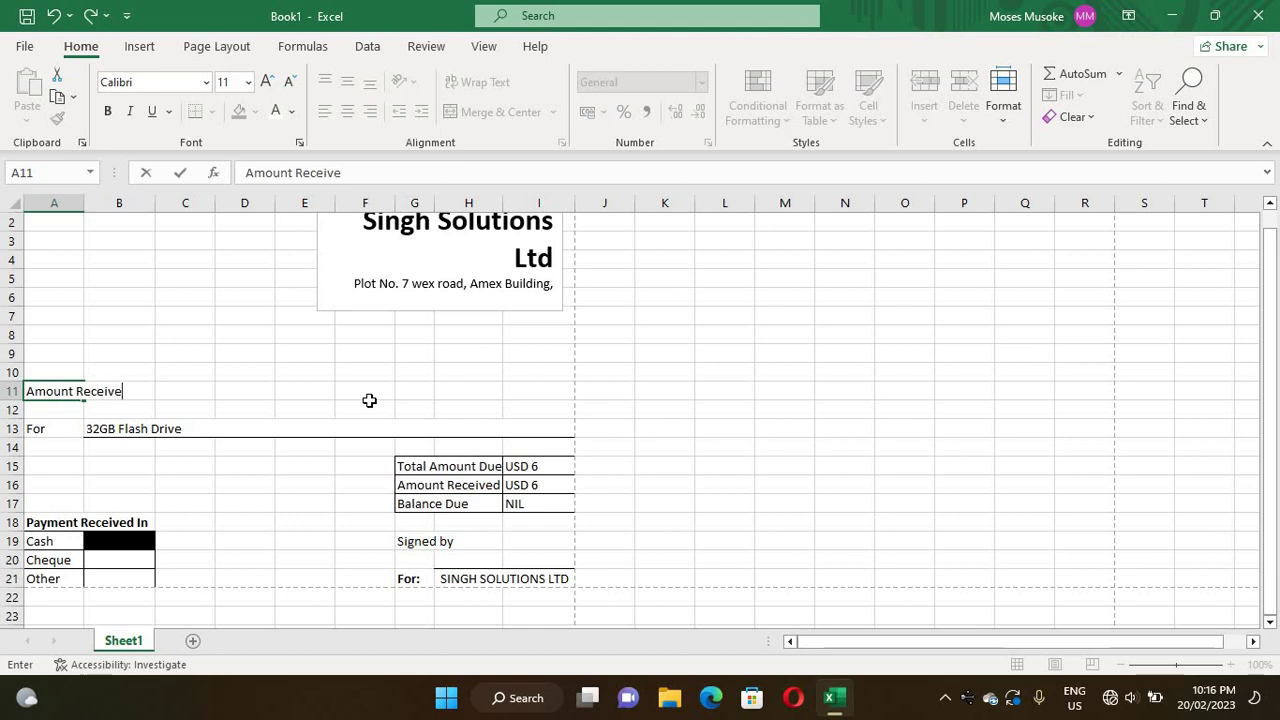
text(d from)
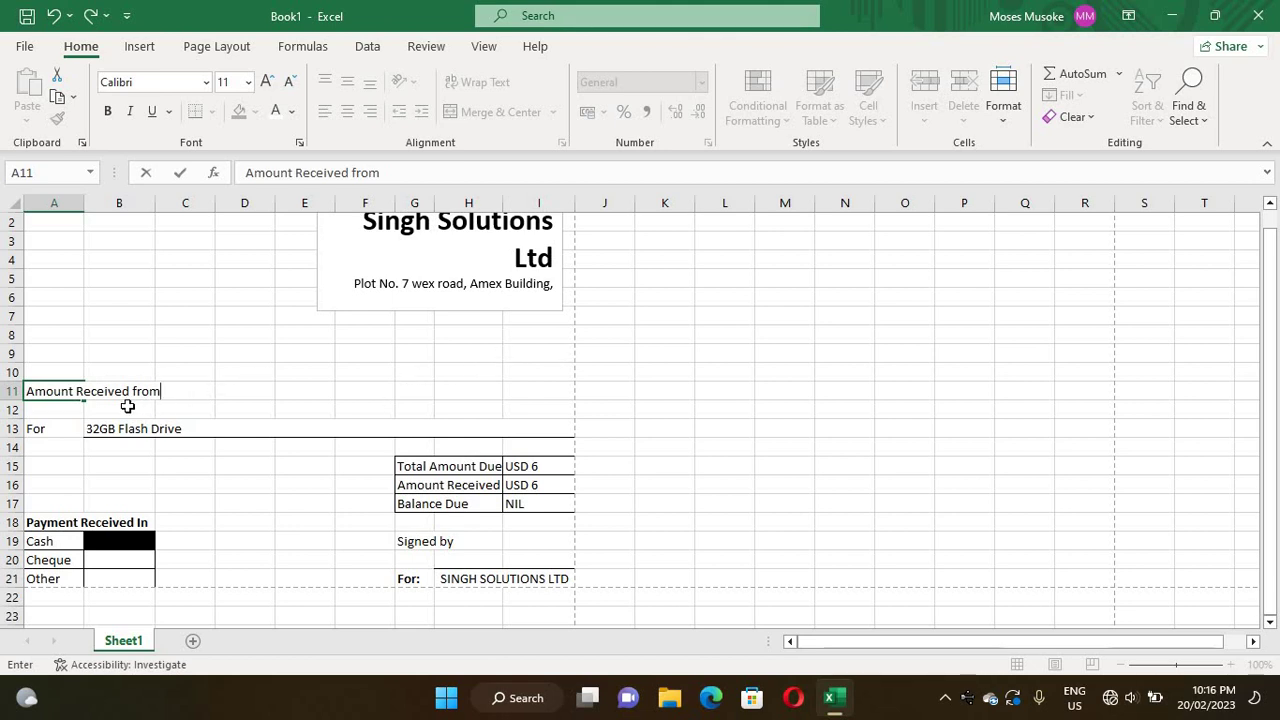
click(160, 337)
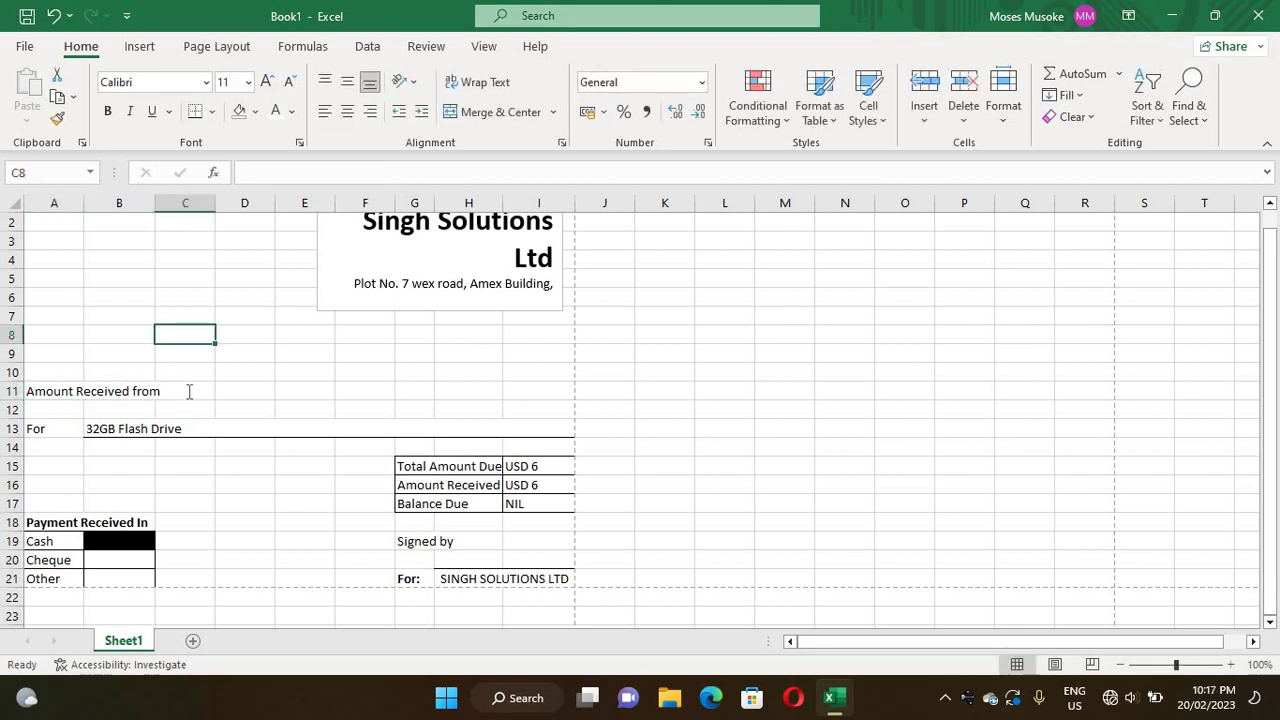
- Merge A11:C11 and make the Amount Received from label bold
click(187, 391)
drag(38, 391, 197, 389)
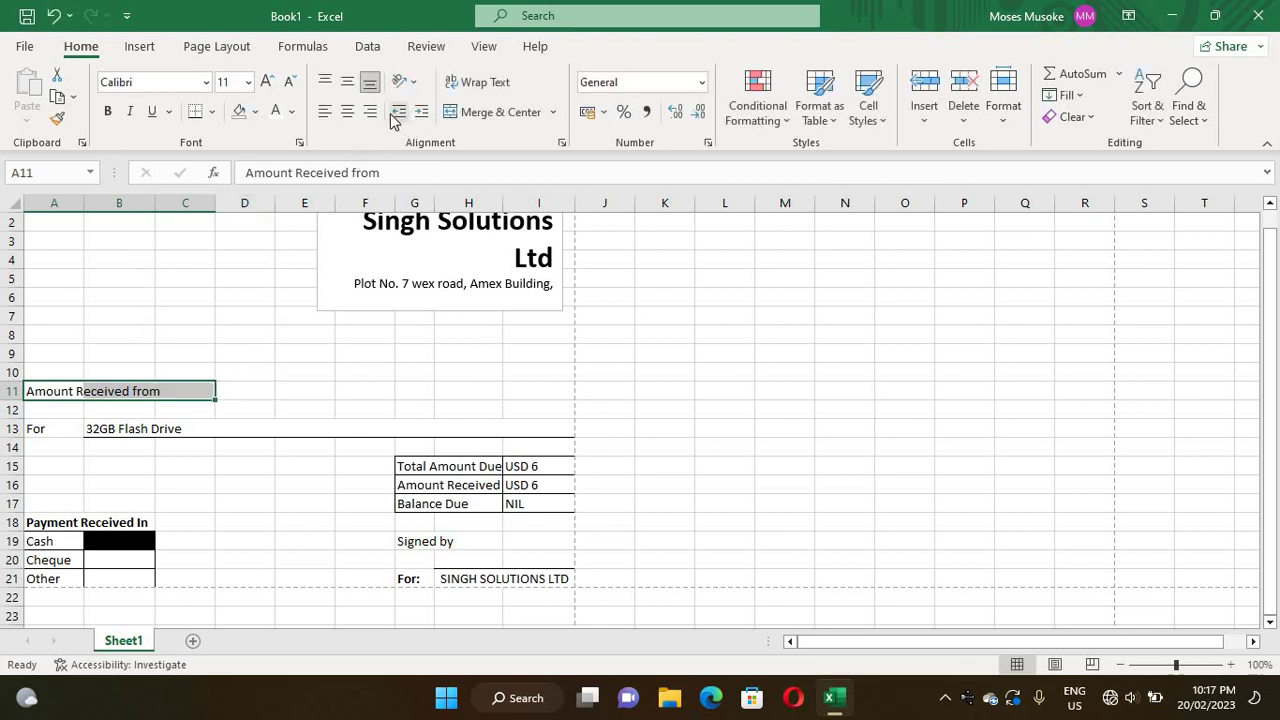
click(463, 113)
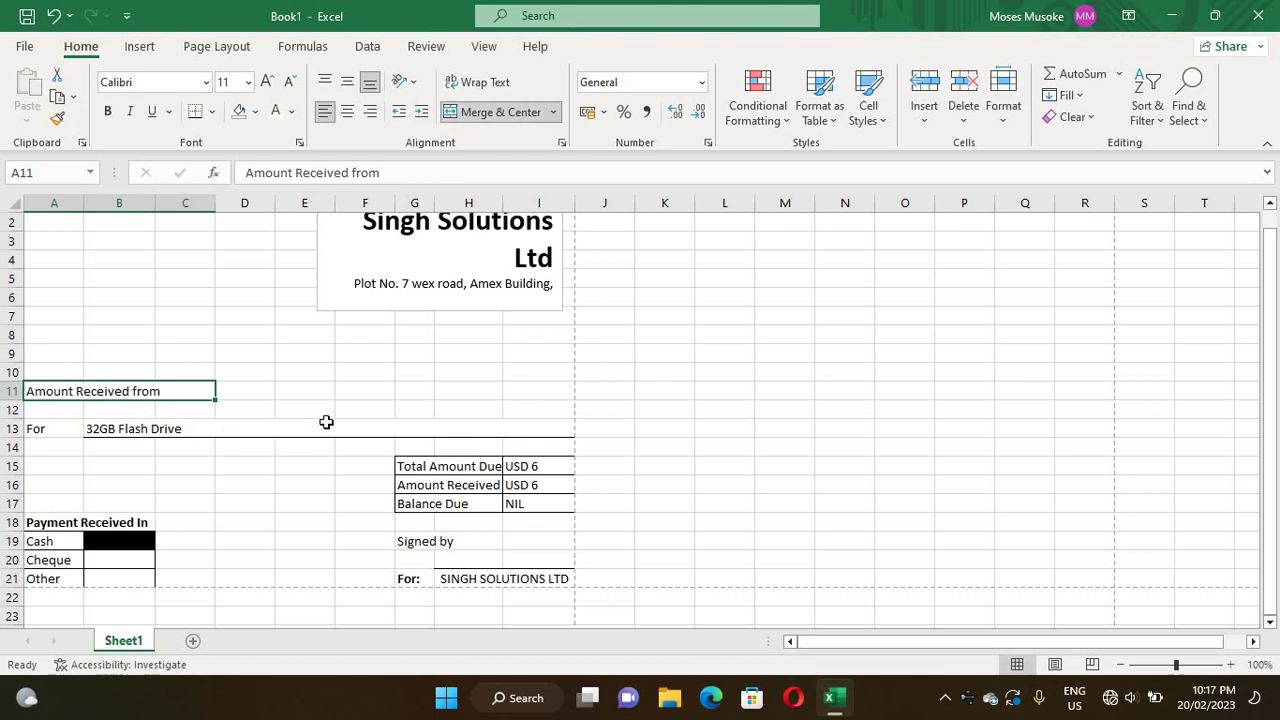
click(367, 387)
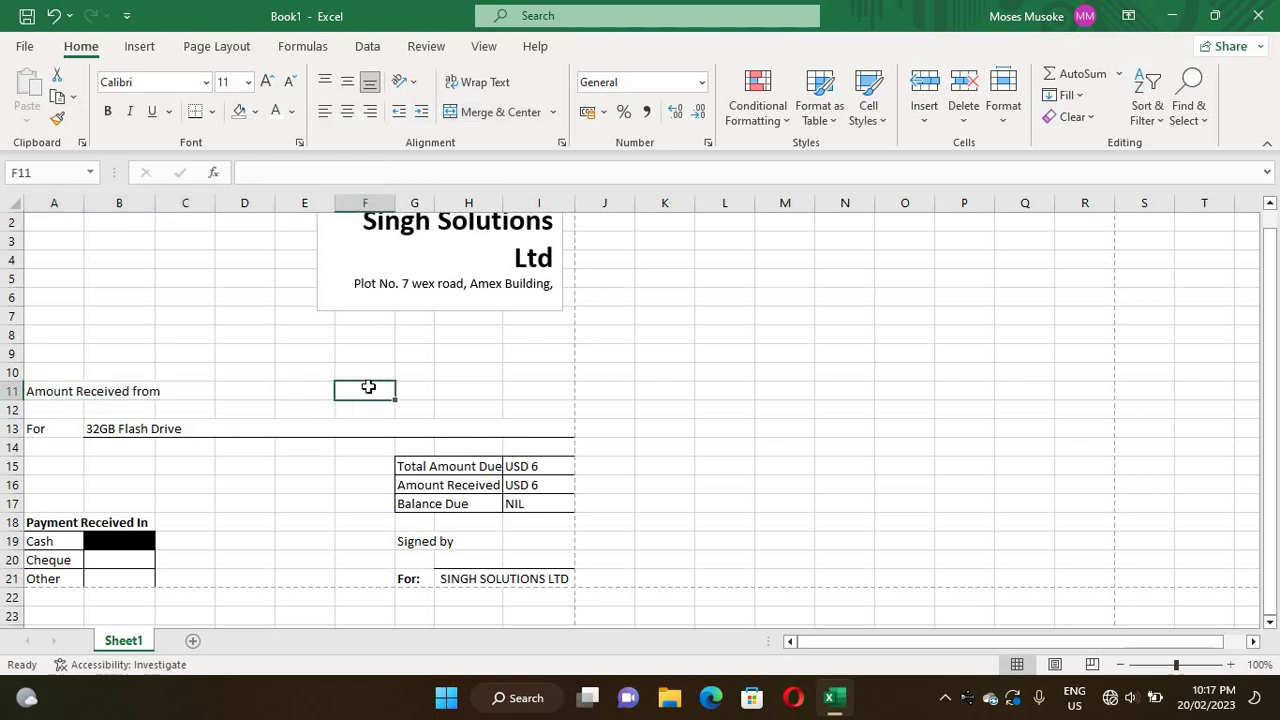
click(147, 390)
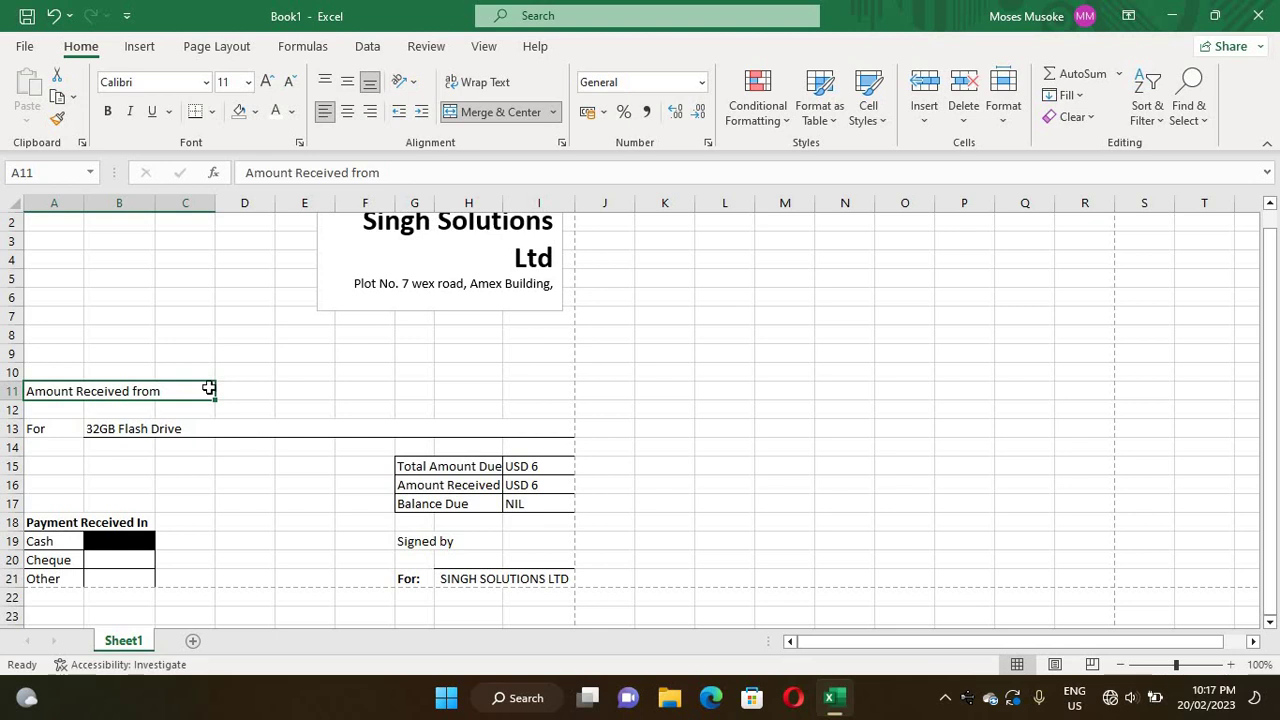
key(ctrl+b)
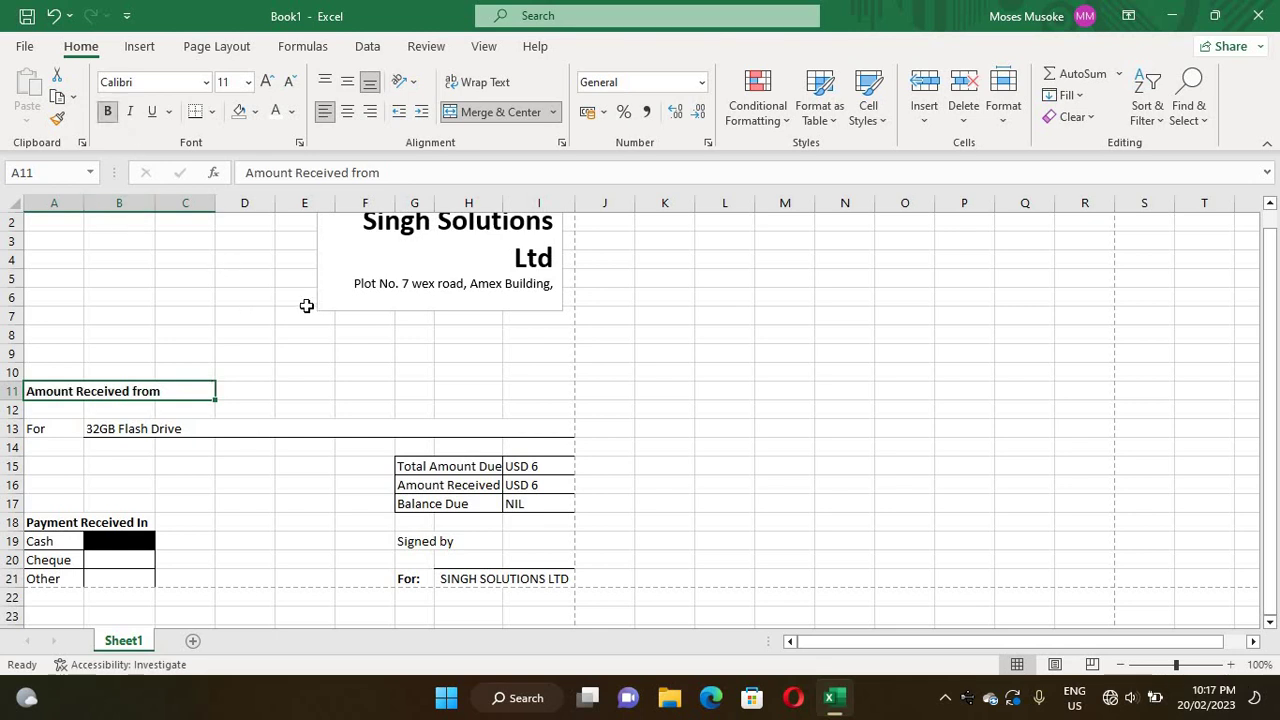
click(306, 298)
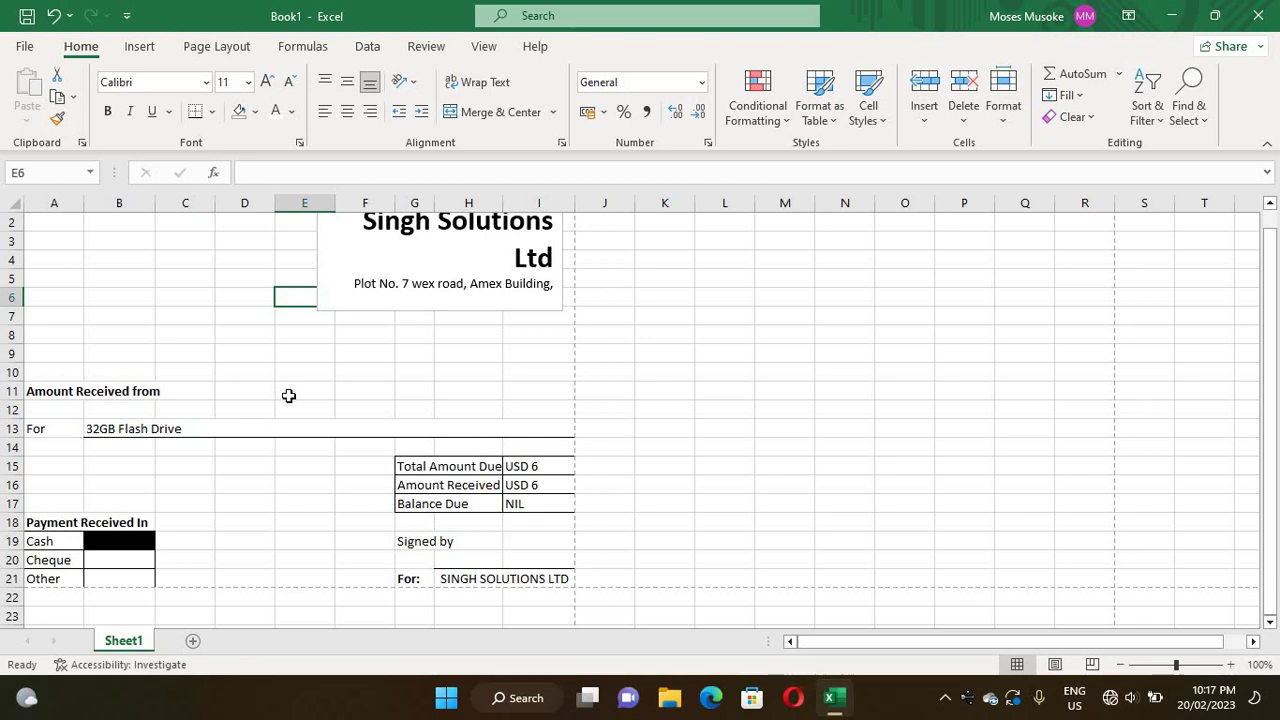
- Give cell D11 a bottom border
click(257, 393)
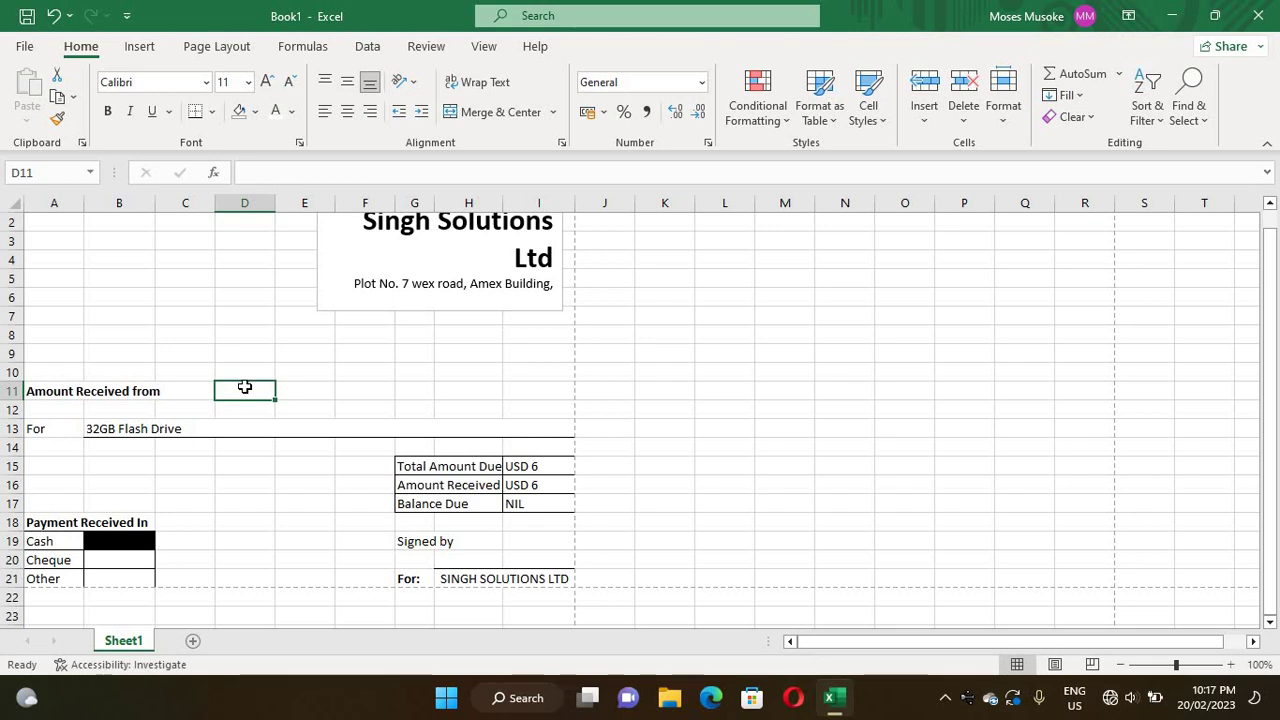
click(262, 355)
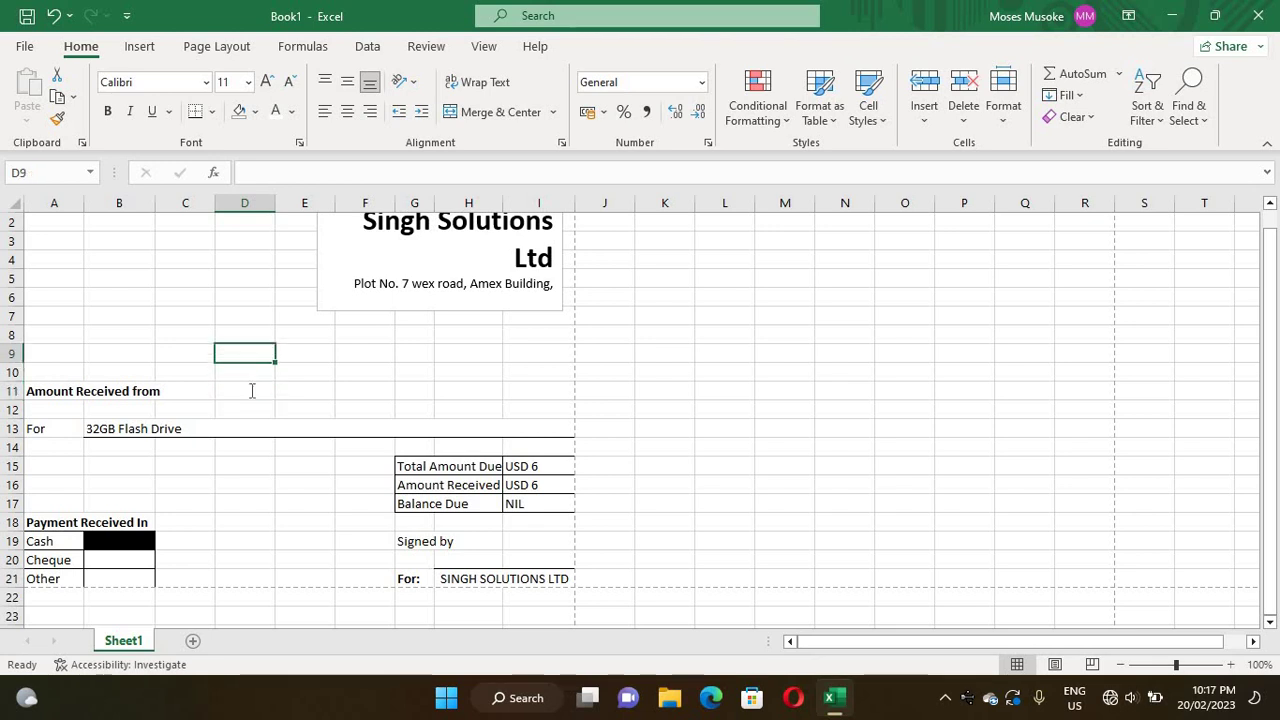
double_click(252, 391)
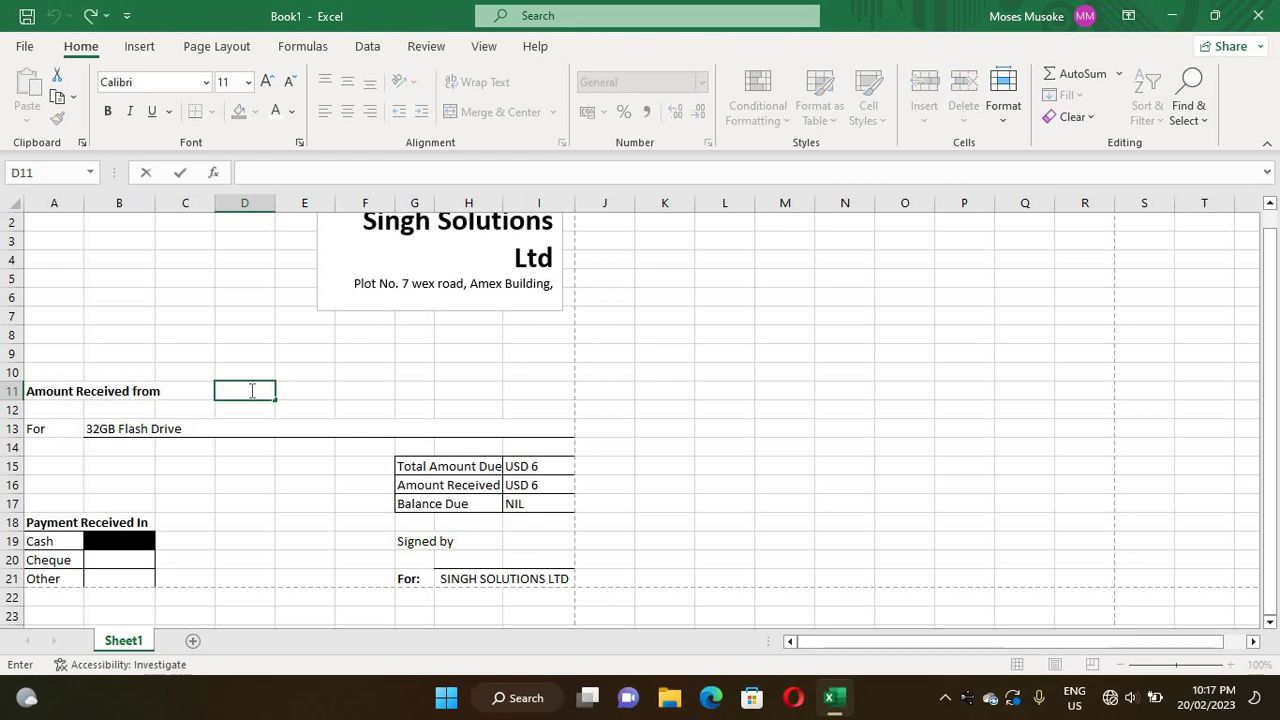
click(252, 391)
click(257, 350)
mouse_move(256, 389)
mouse_down()
mouse_move(277, 389)
mouse_move(266, 389)
mouse_up()
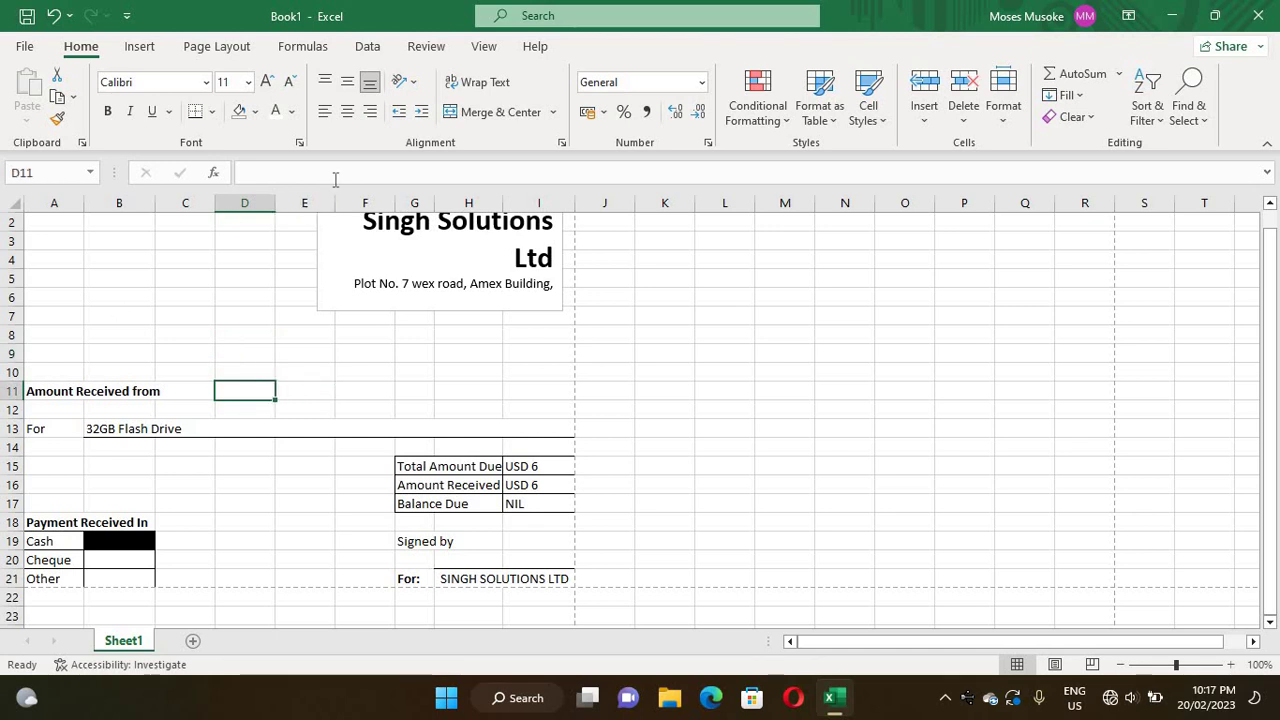
click(211, 112)
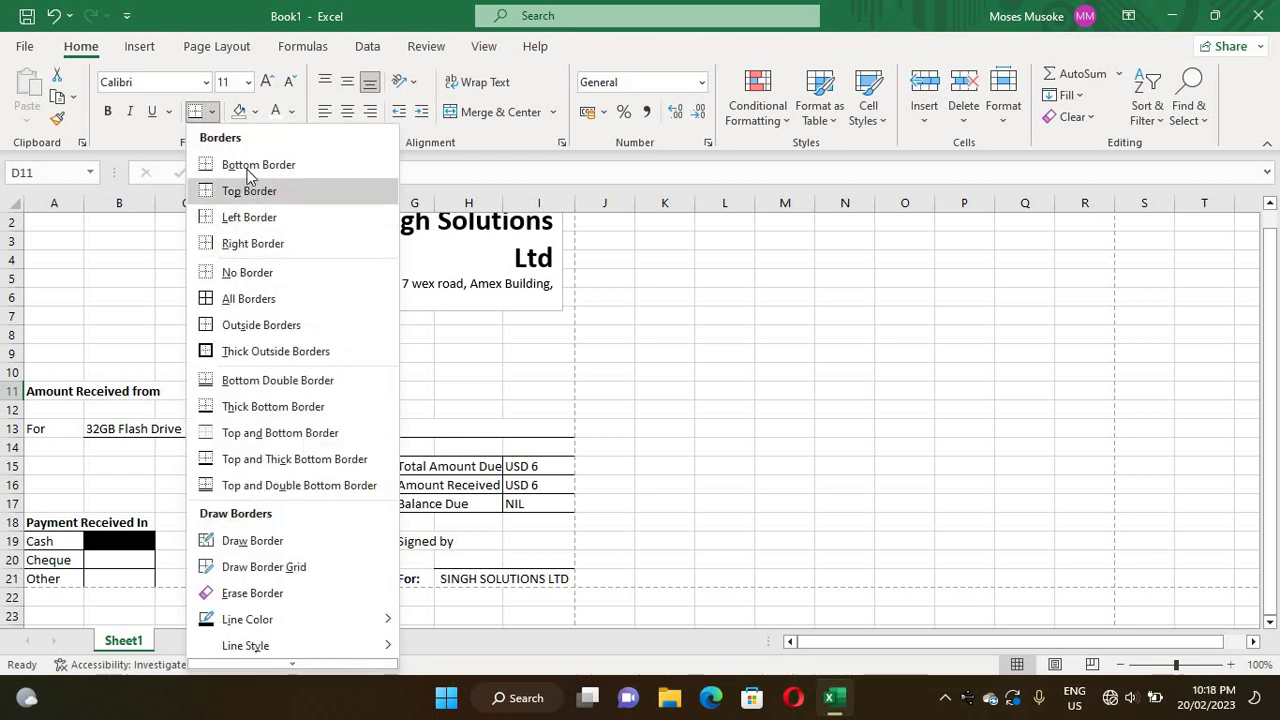
click(330, 405)
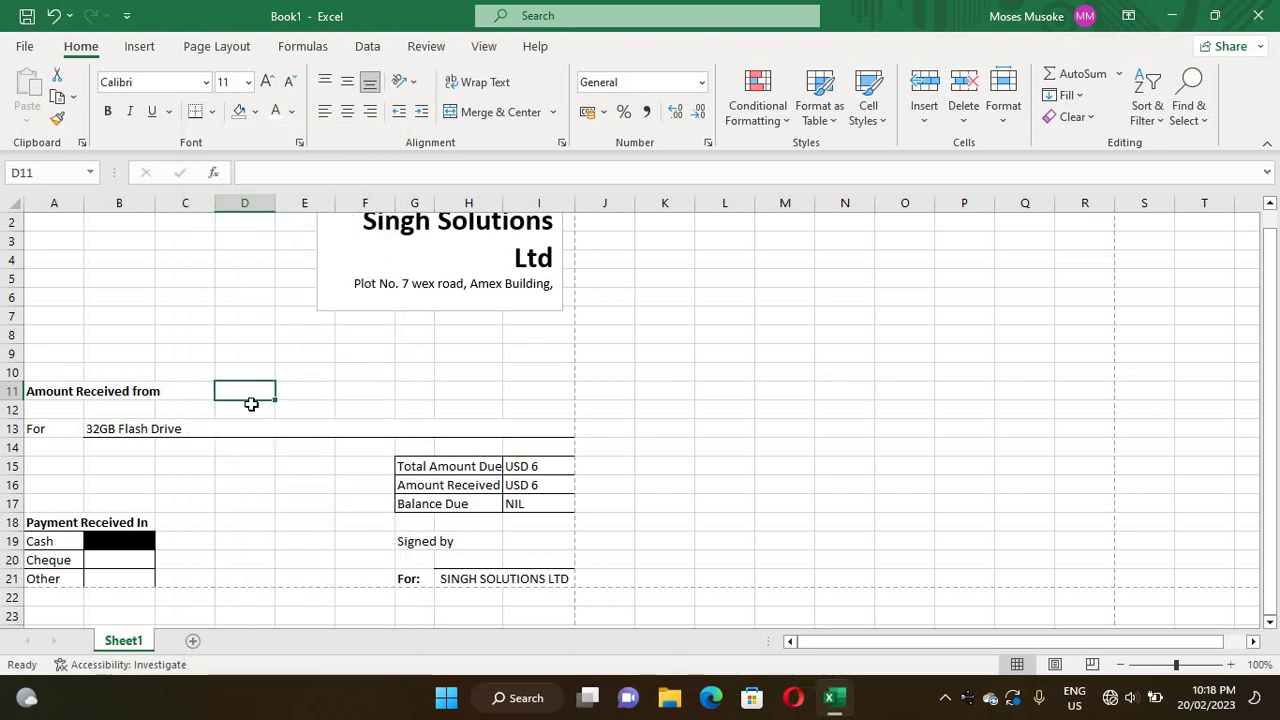
click(360, 410)
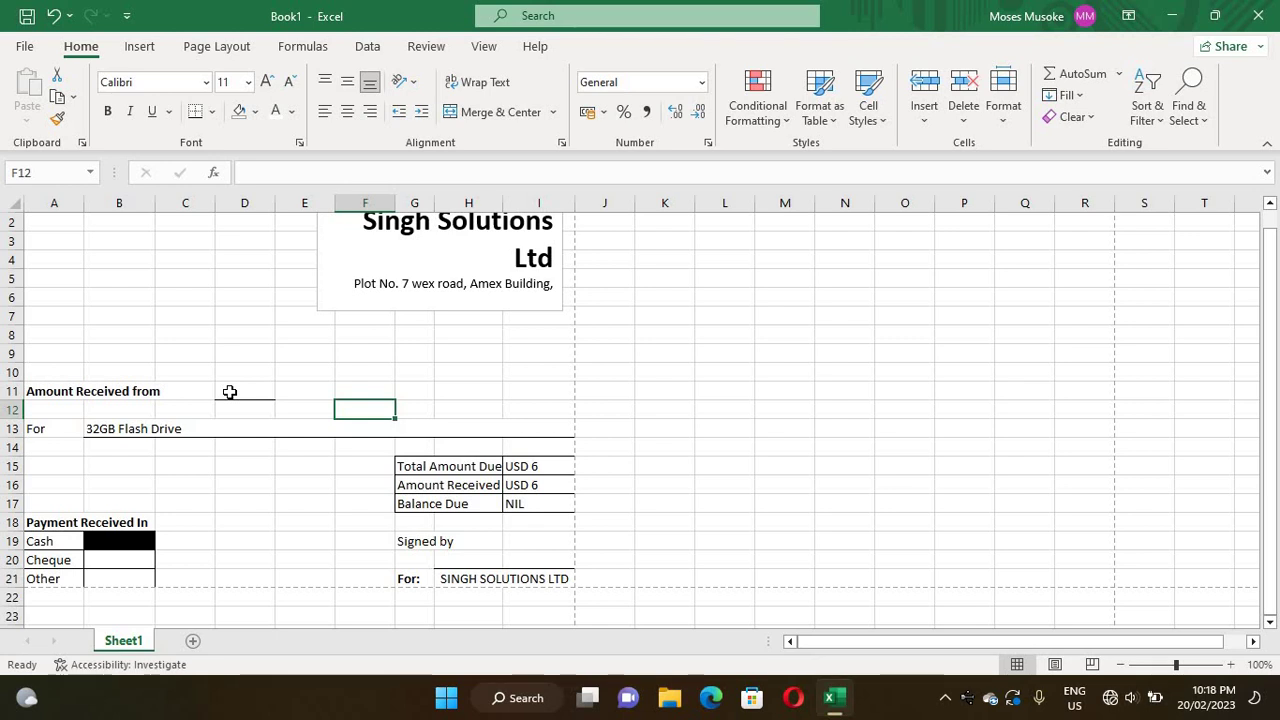
- Type the payer's name in capital letters into D11
click(229, 392)
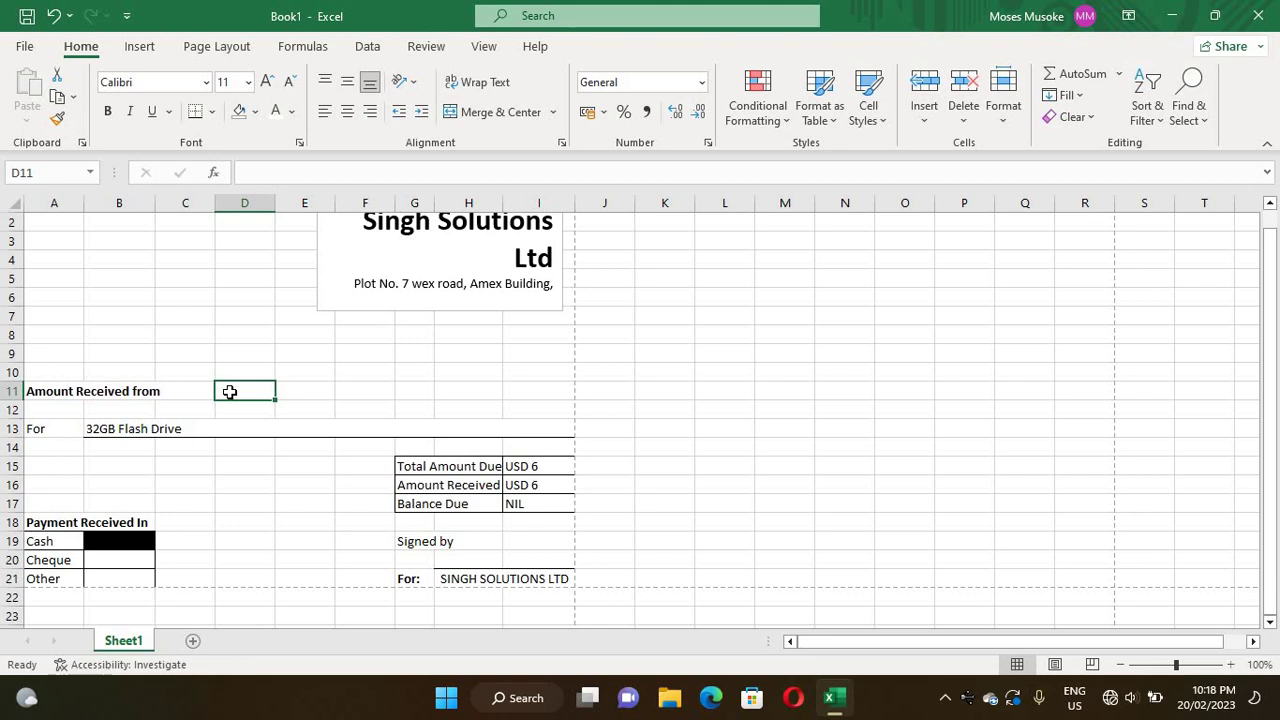
text(P)
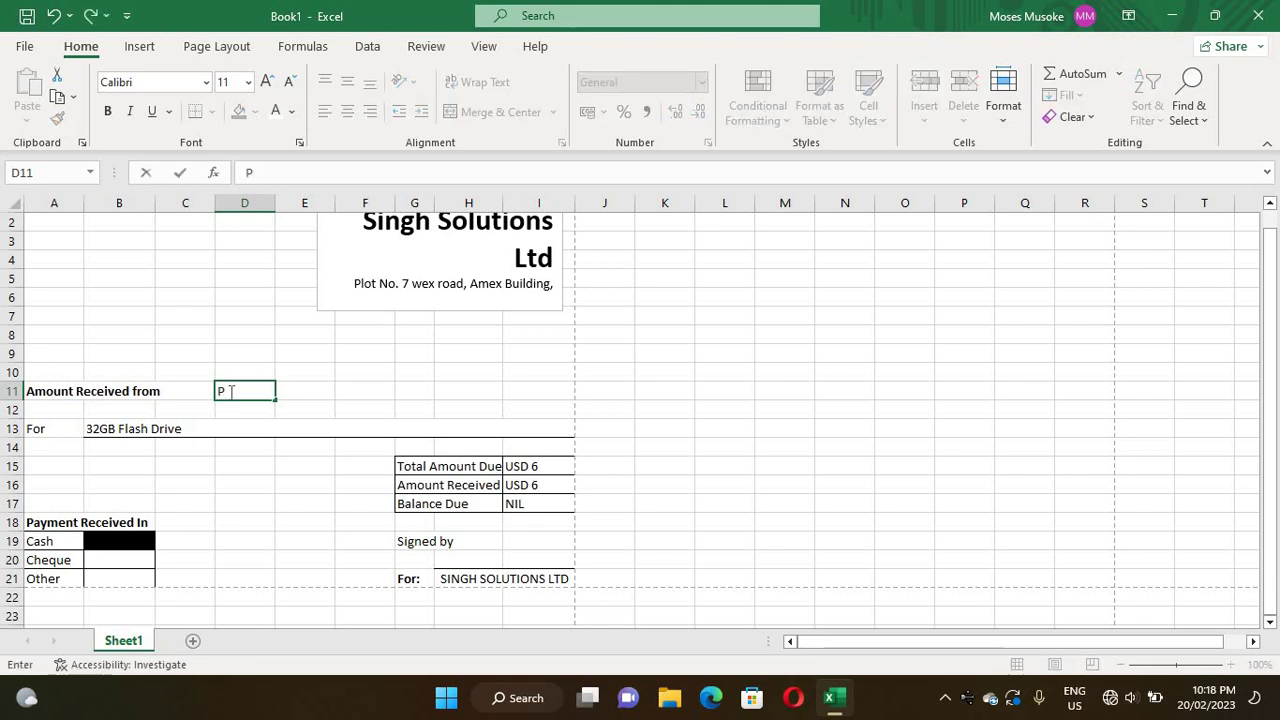
text(eter)
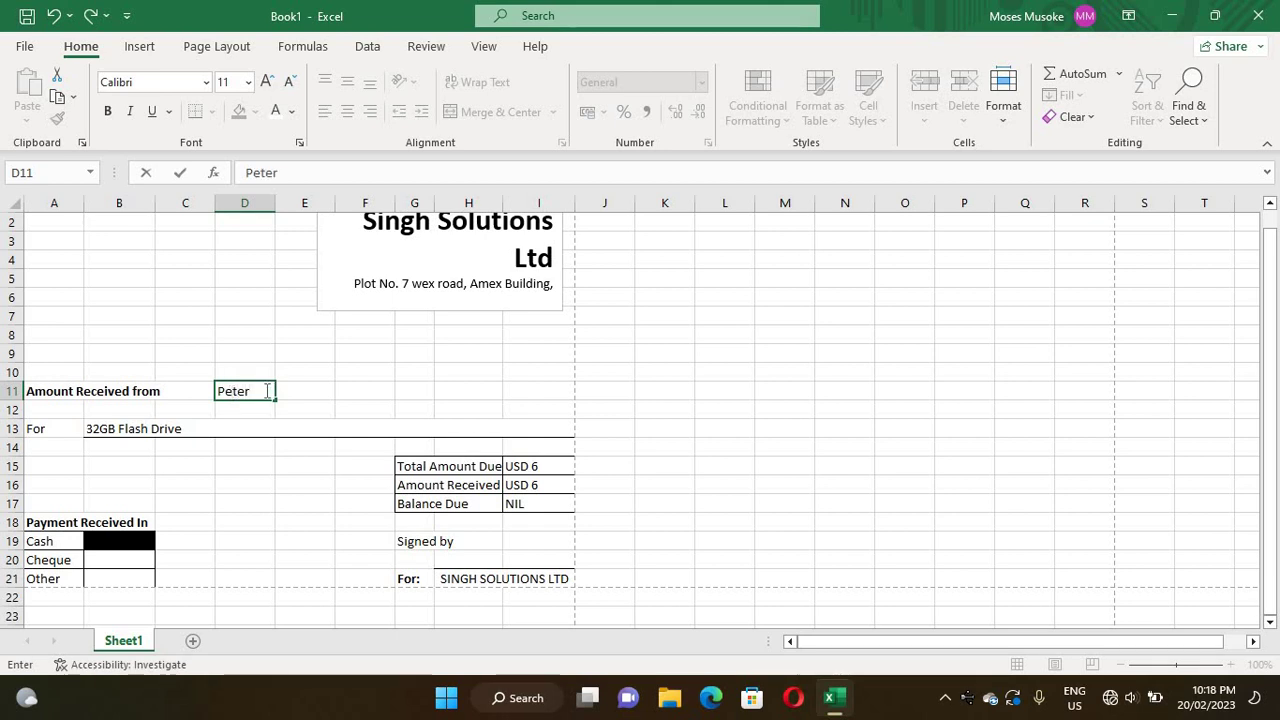
drag(267, 391, 149, 377)
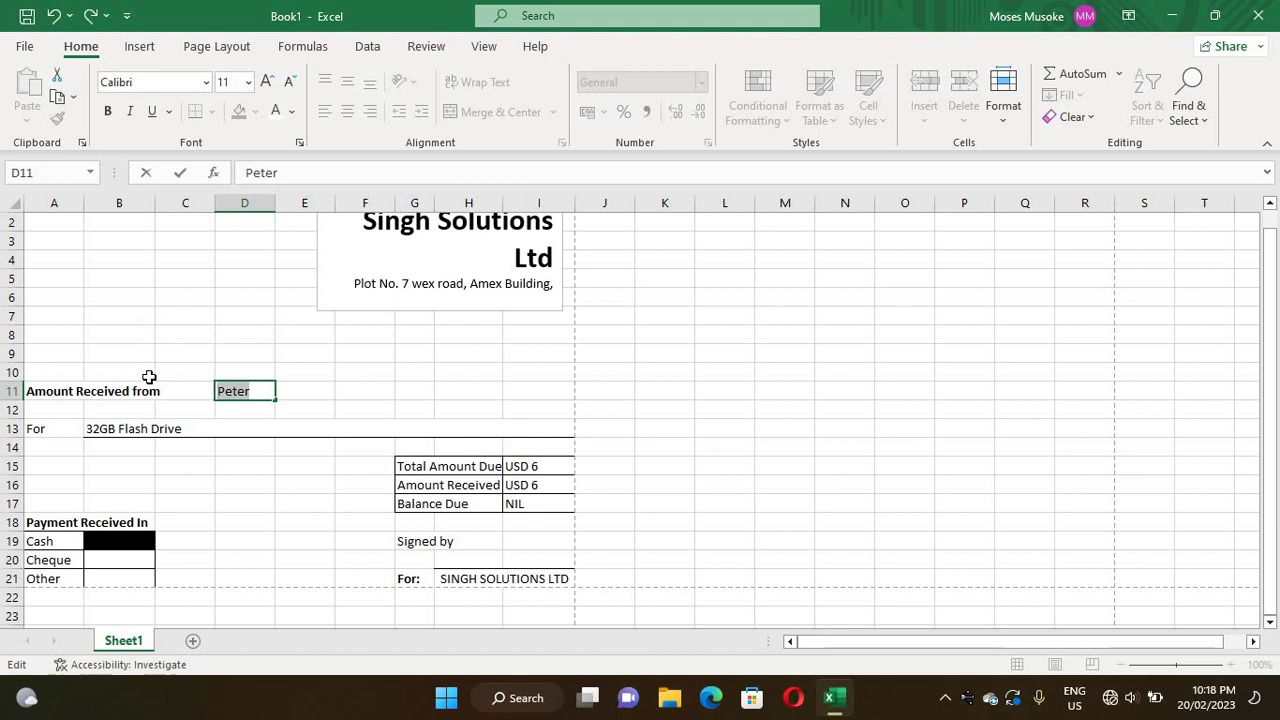
text(PETER)
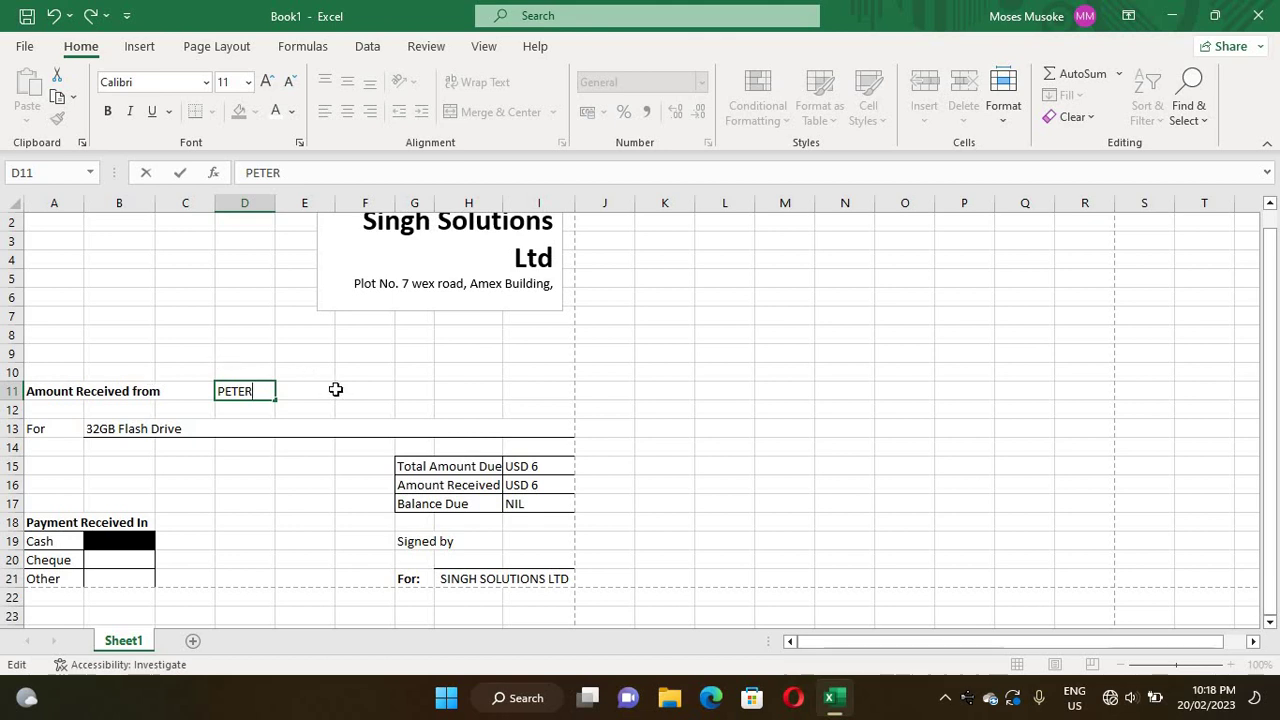
drag(259, 391, 177, 385)
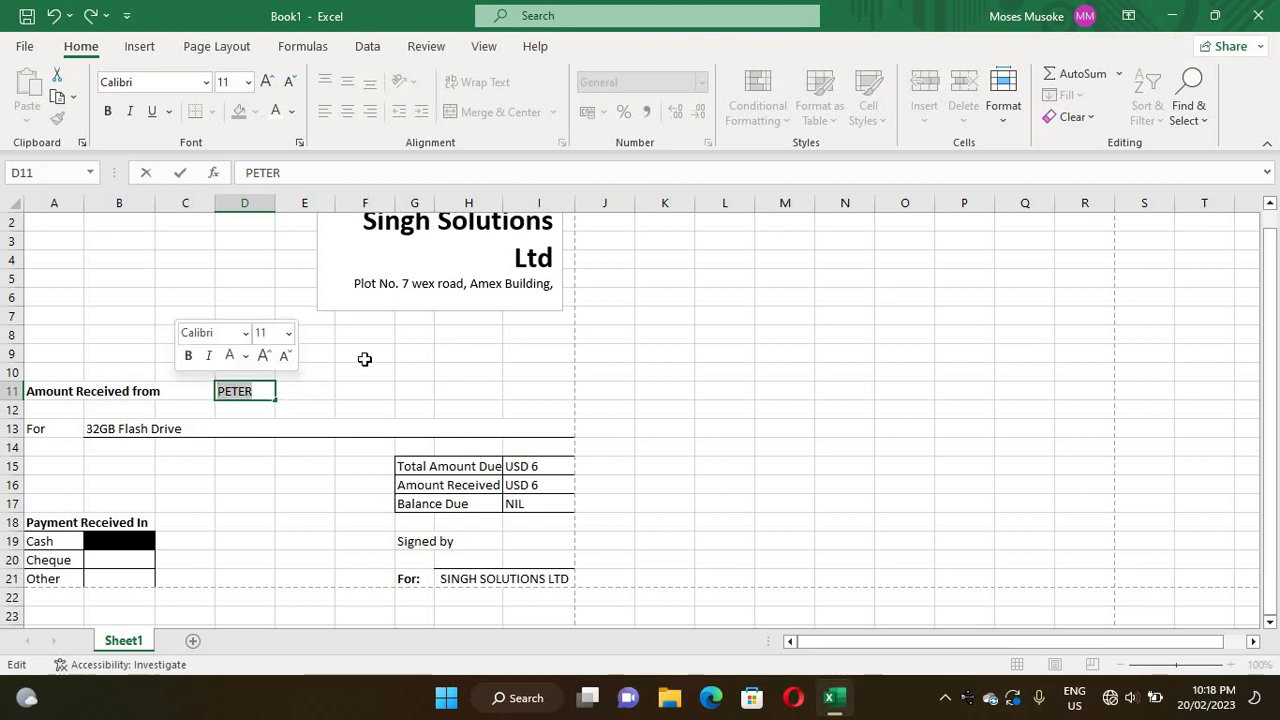
click(346, 405)
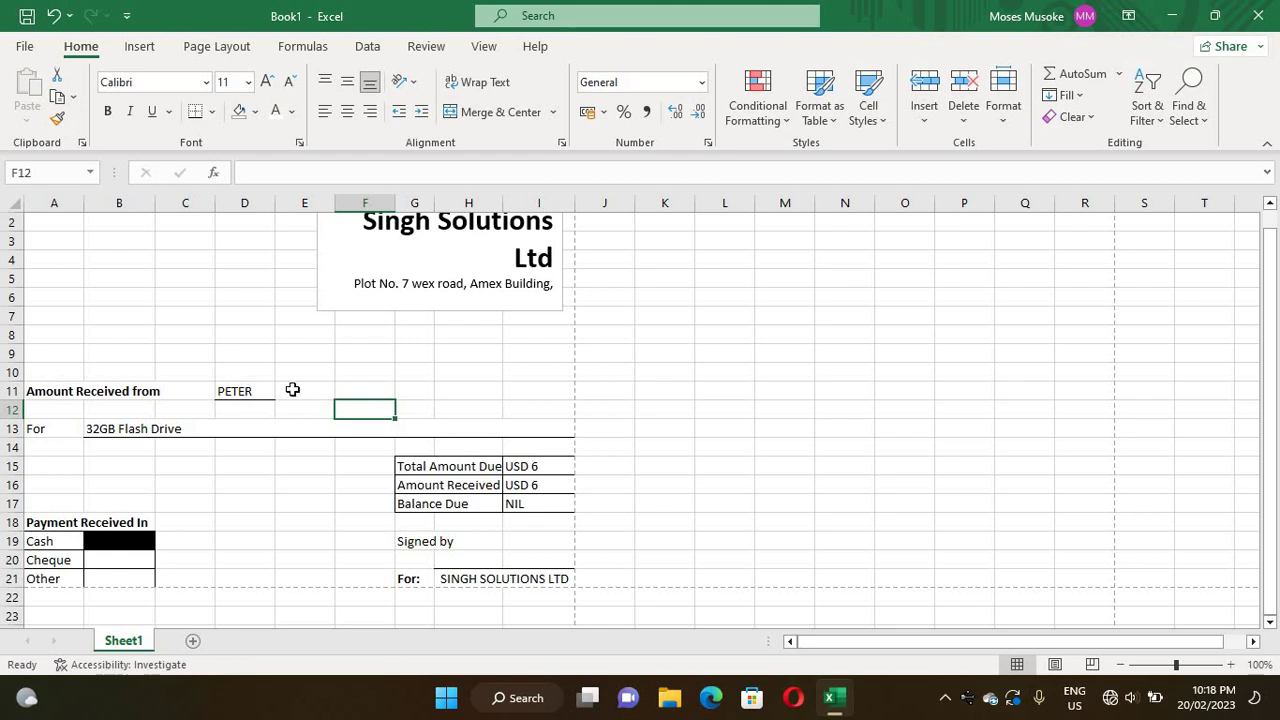
double_click(296, 391)
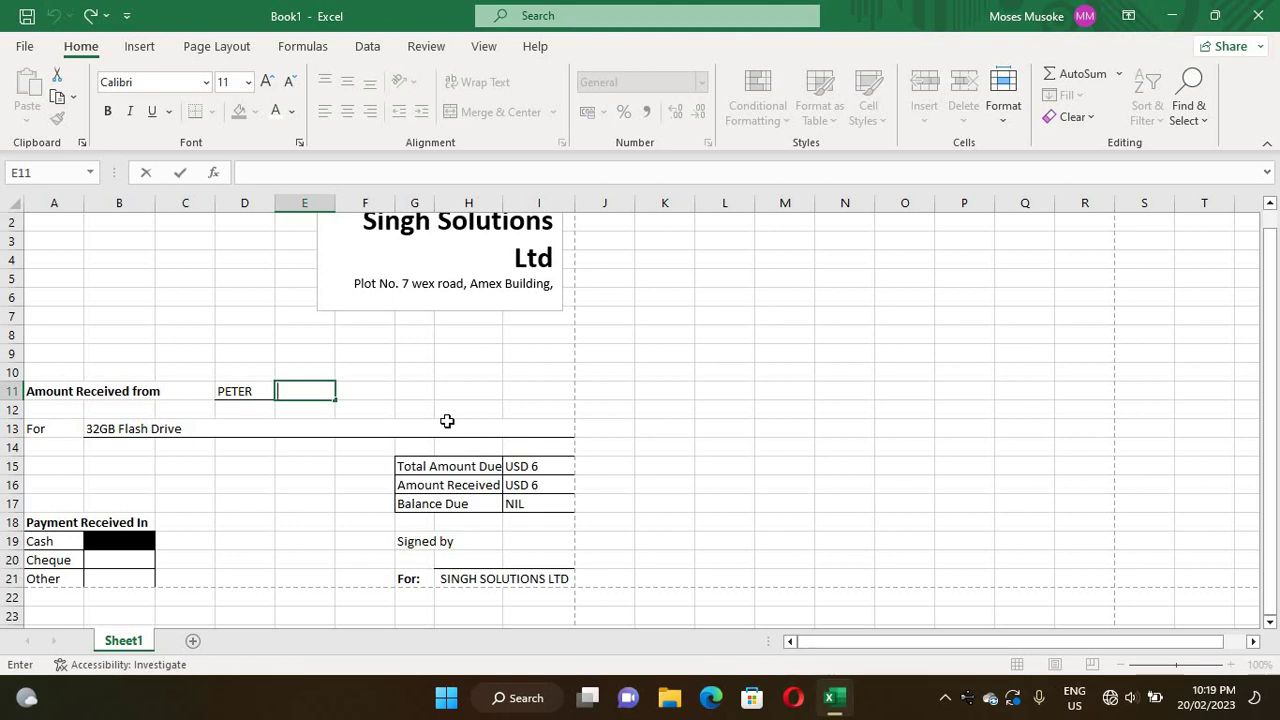
- Enter 'of USD' in E11 and make it bold
text(of U)
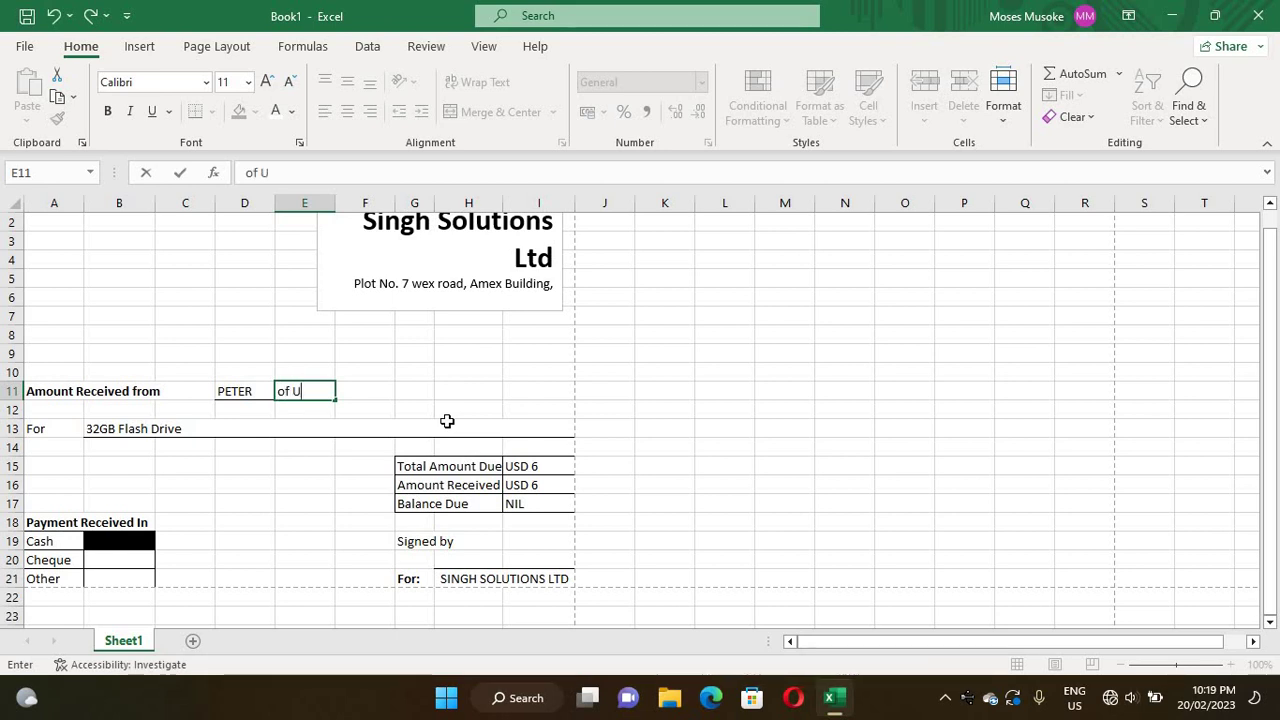
text(SD)
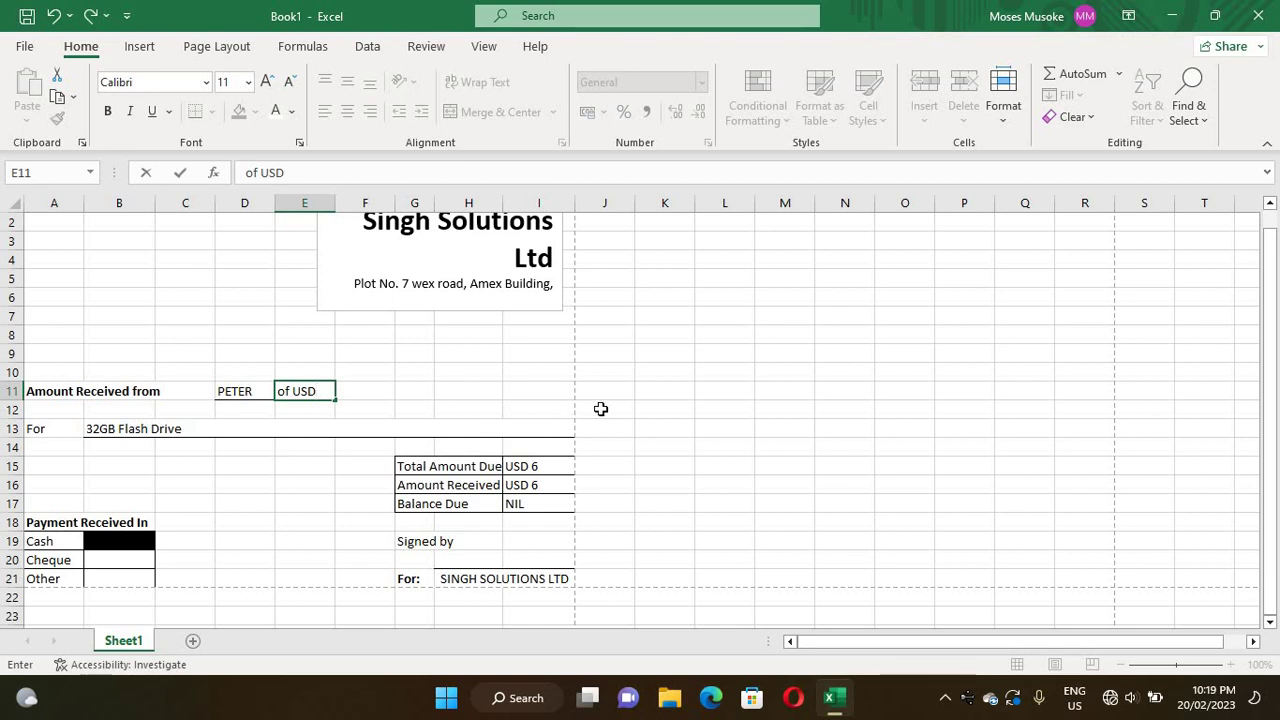
click(460, 331)
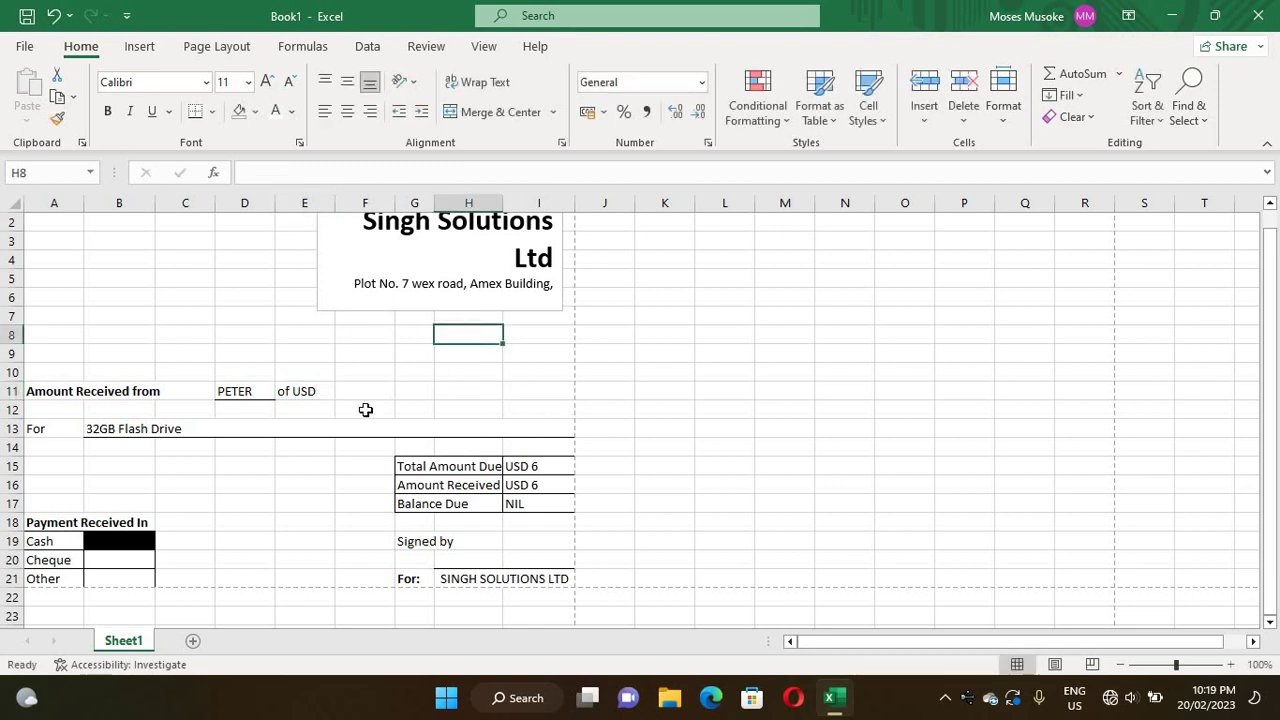
click(304, 390)
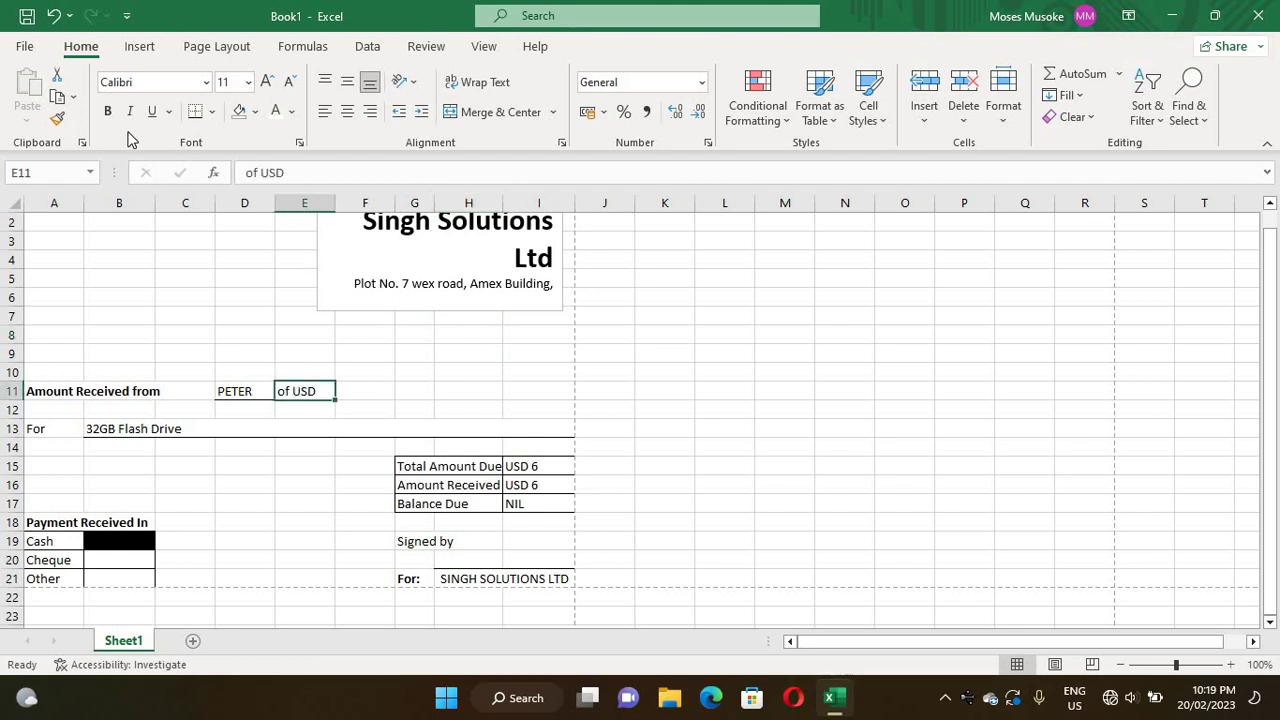
click(107, 111)
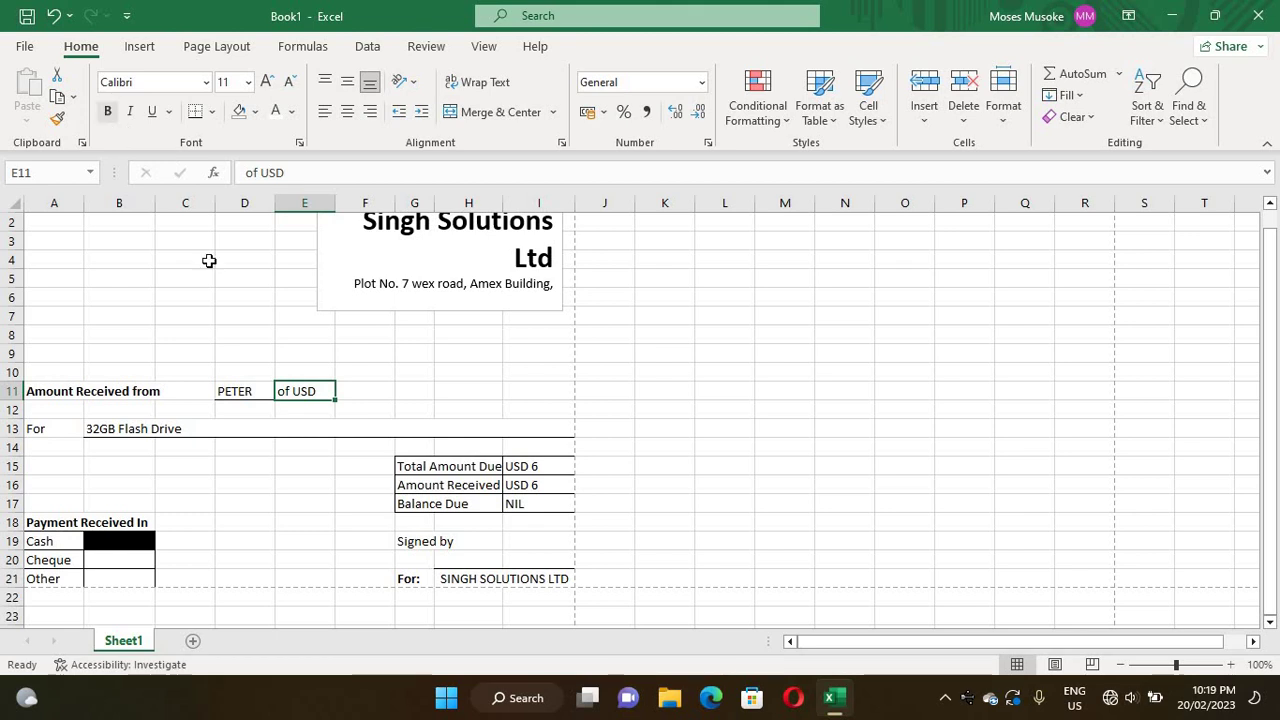
click(449, 368)
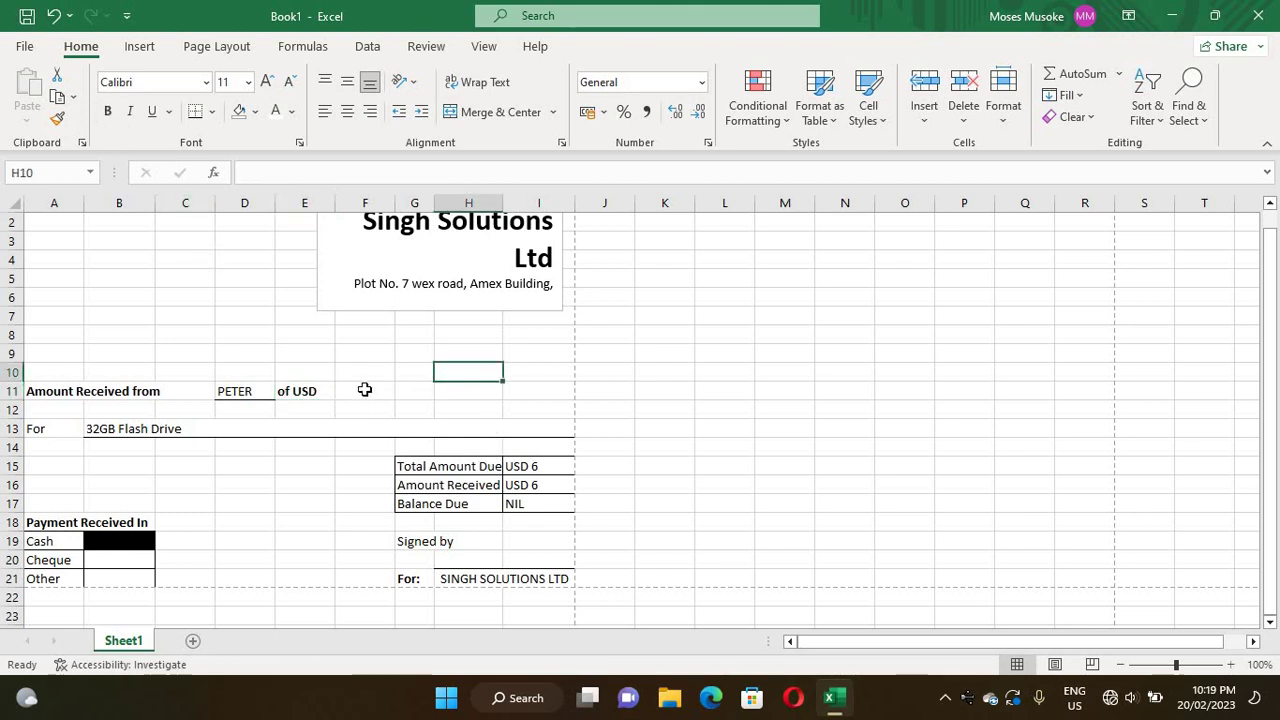
- Add a bottom border along F11:I11
drag(345, 391, 531, 391)
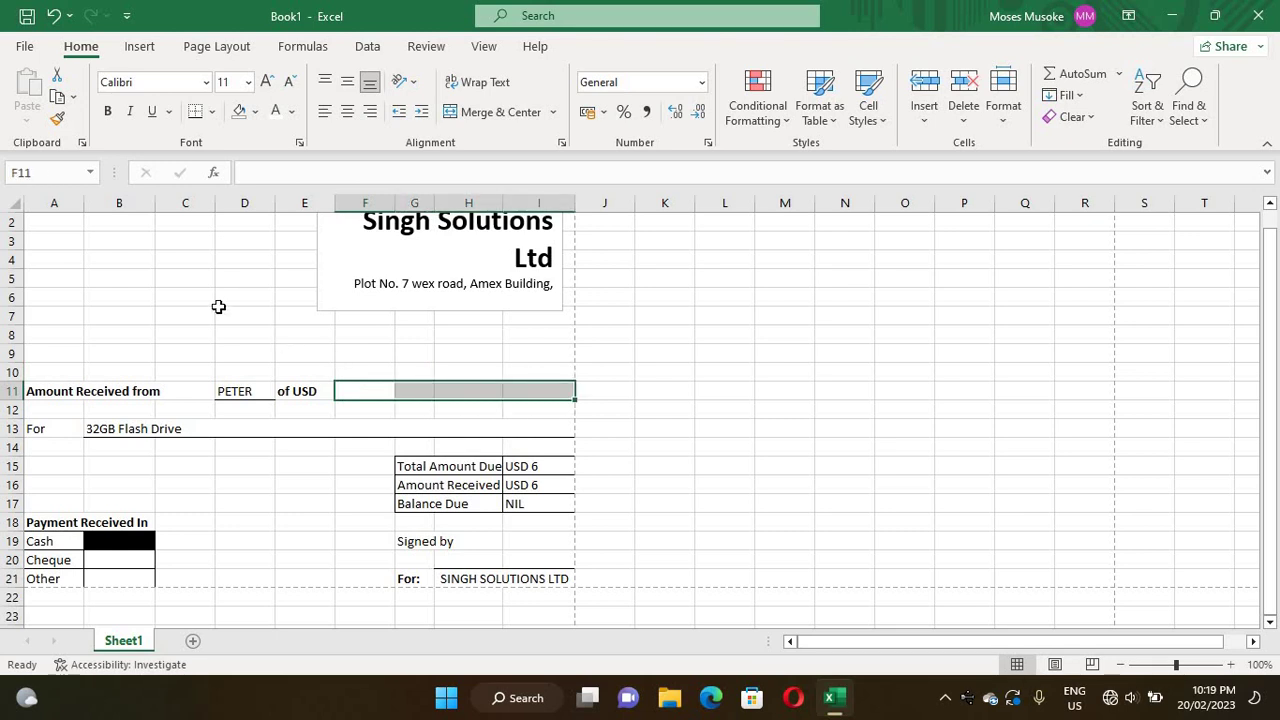
click(213, 115)
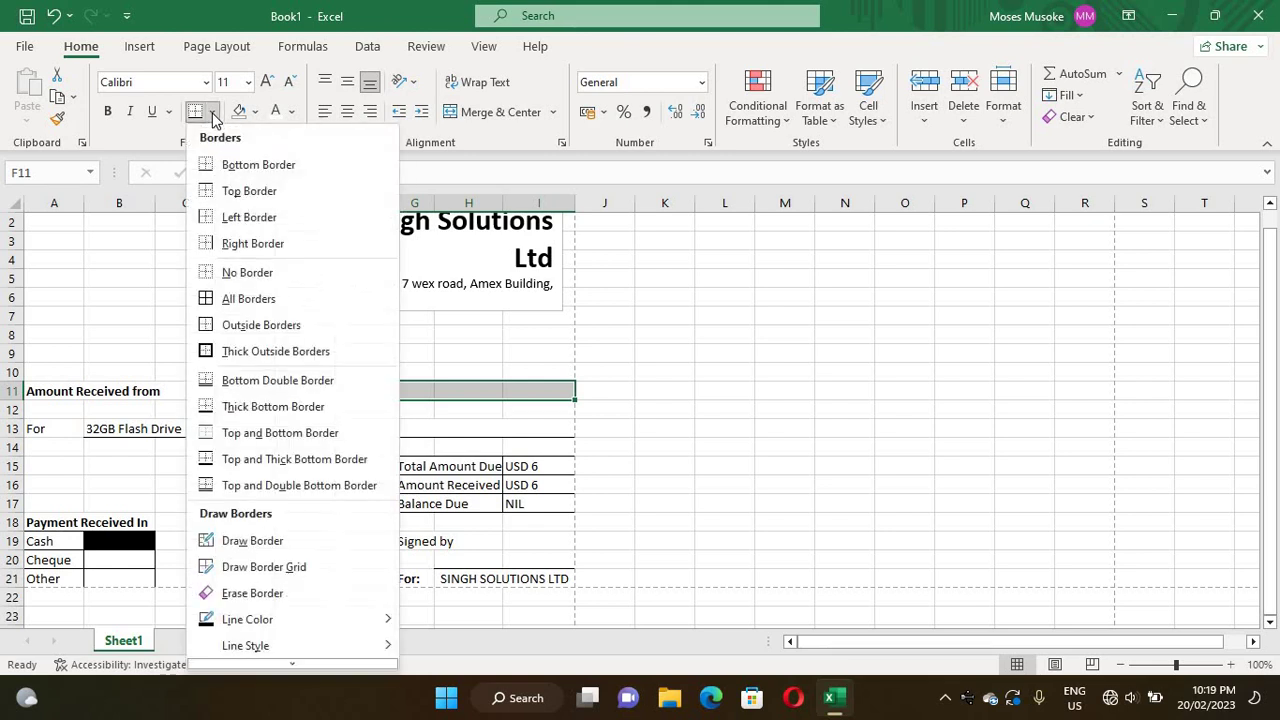
click(242, 172)
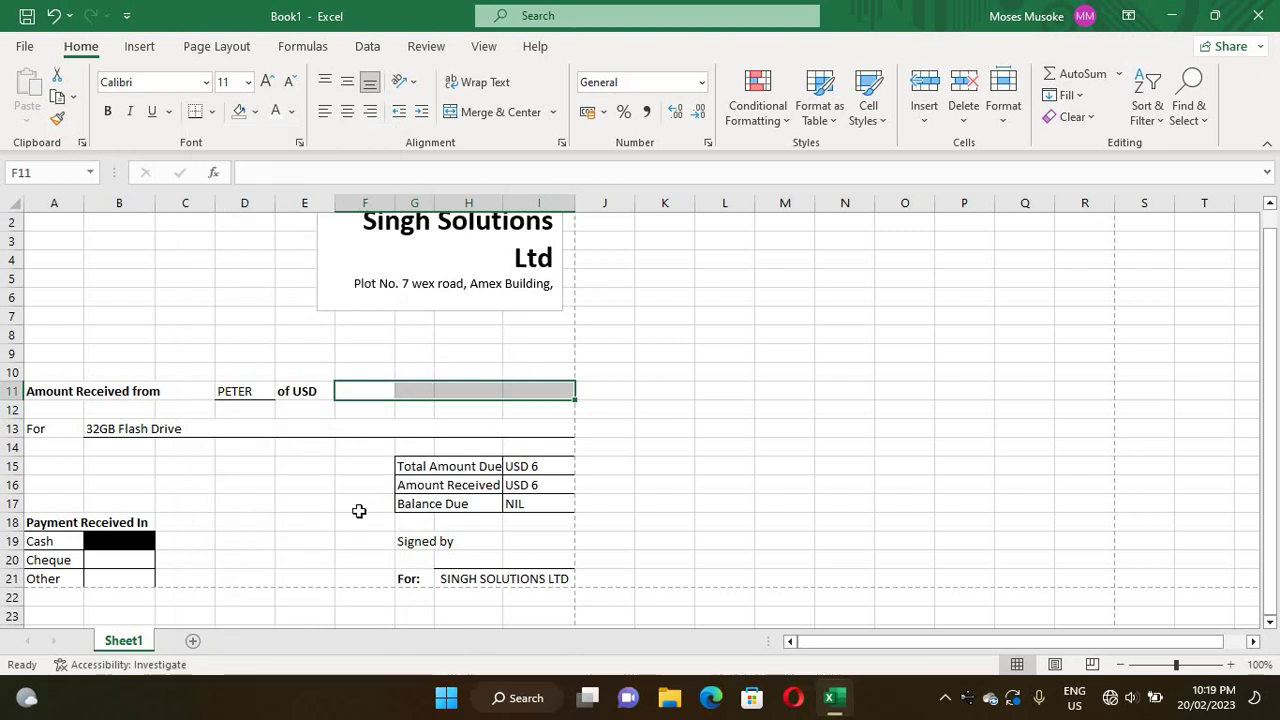
click(465, 338)
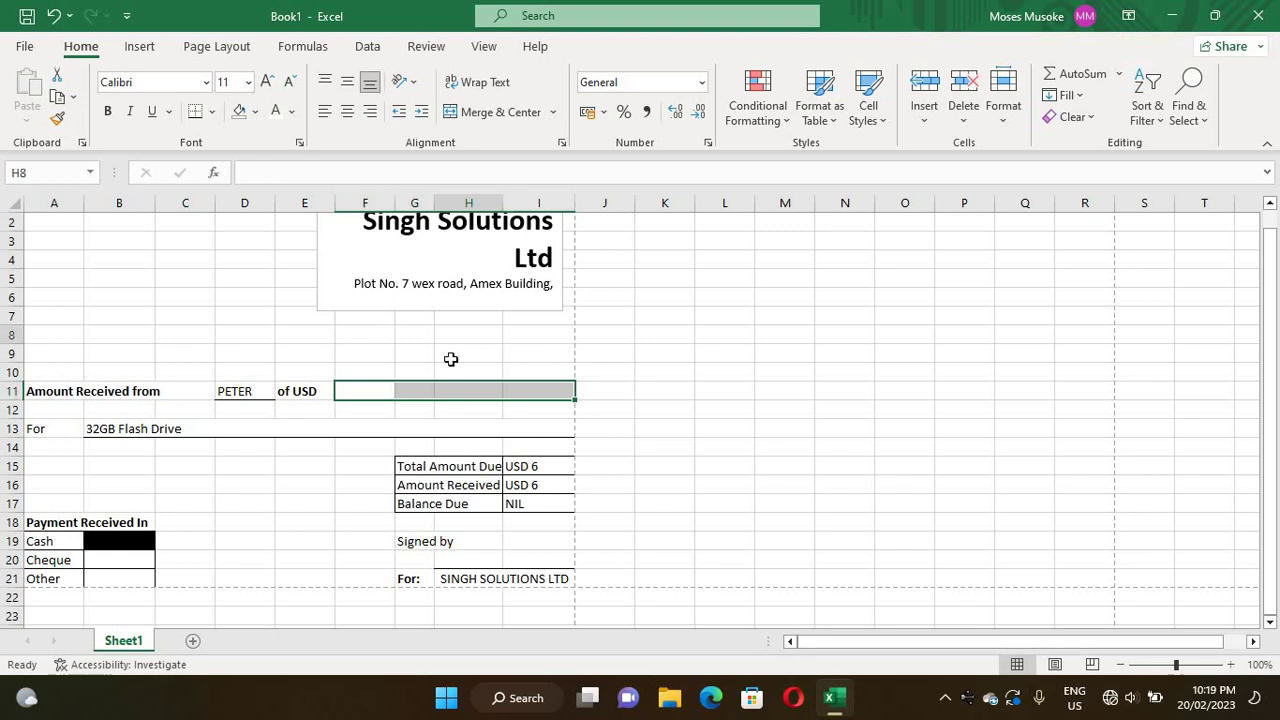
click(364, 390)
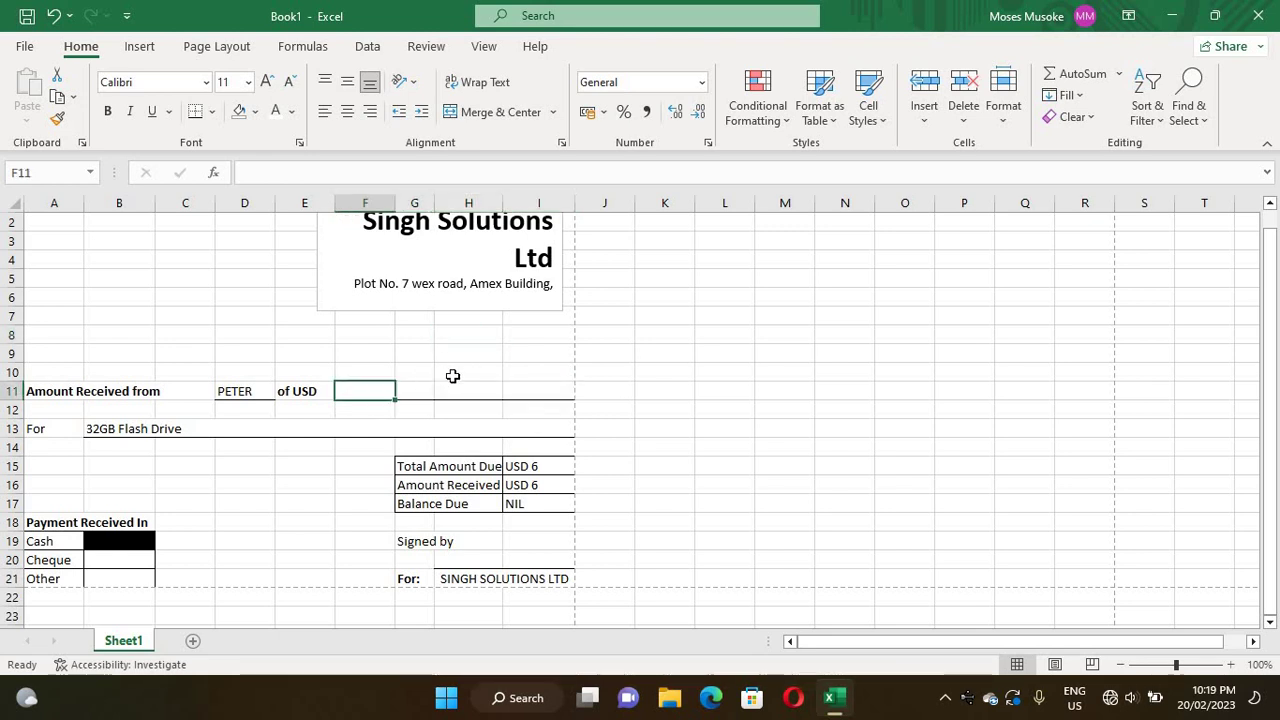
click(451, 374)
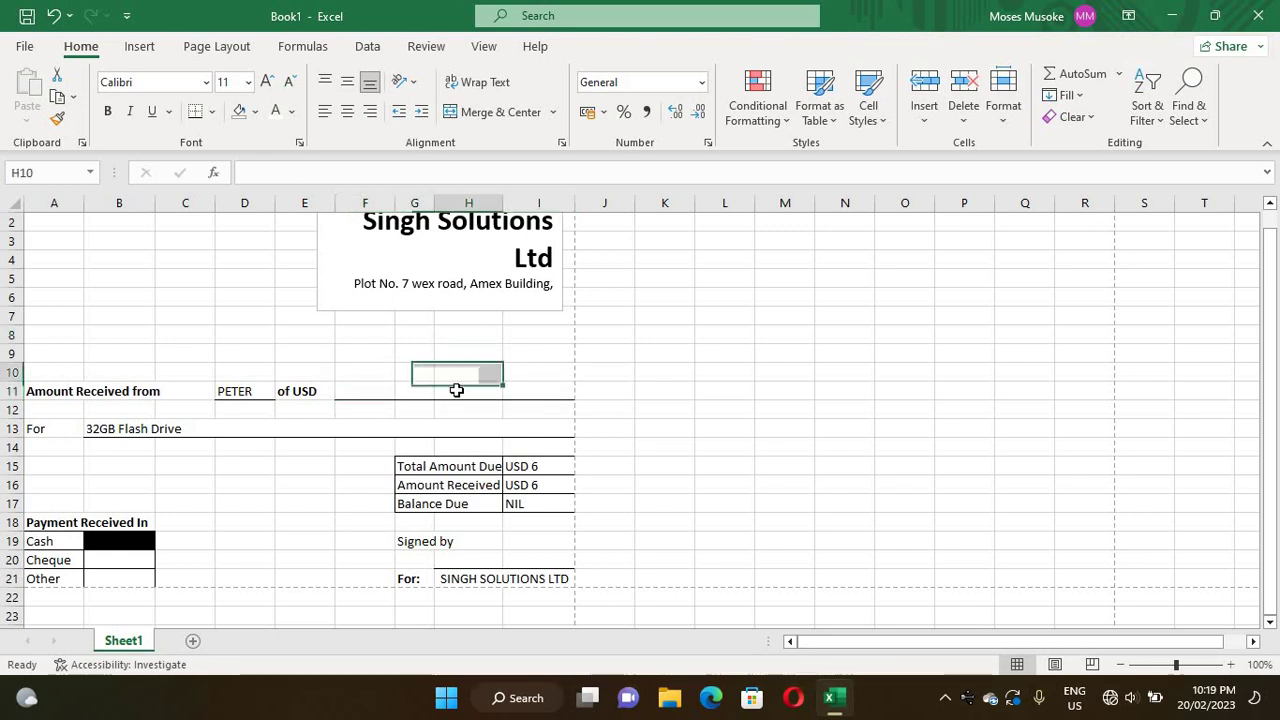
- Merge F11 through I11 into one left-aligned amount cell
click(360, 390)
drag(360, 390, 520, 384)
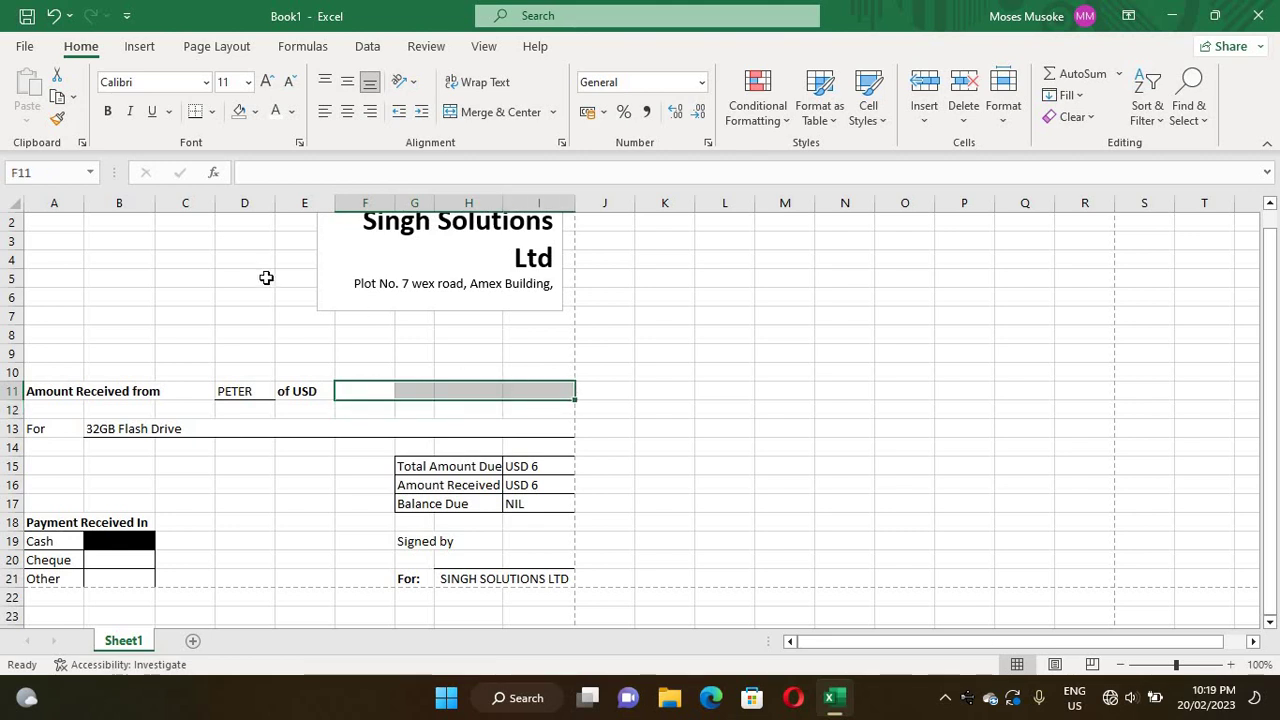
click(491, 116)
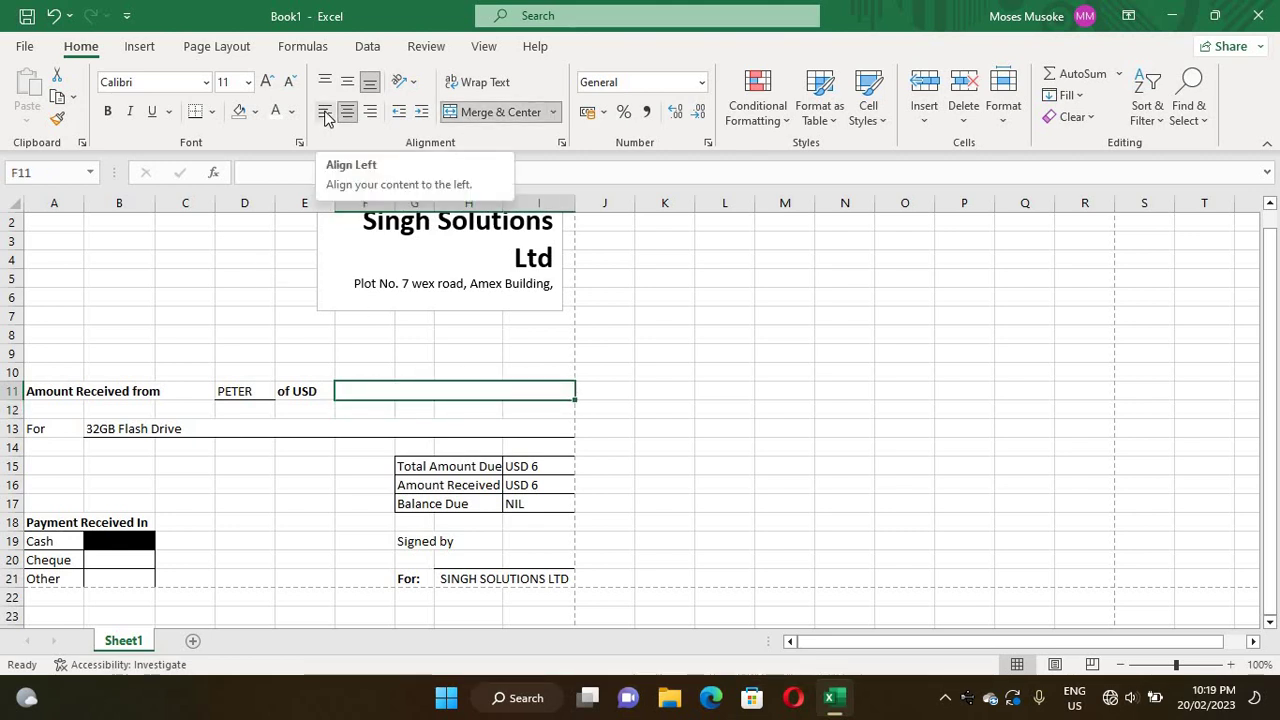
click(325, 114)
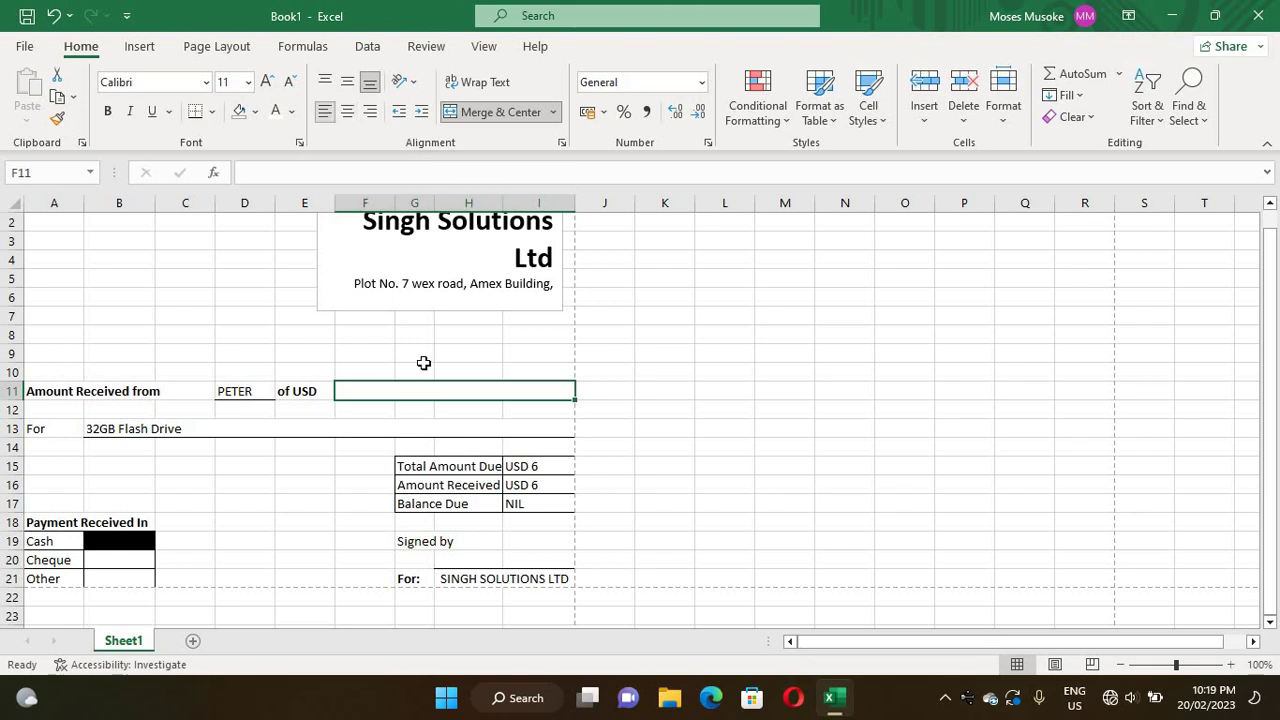
click(469, 375)
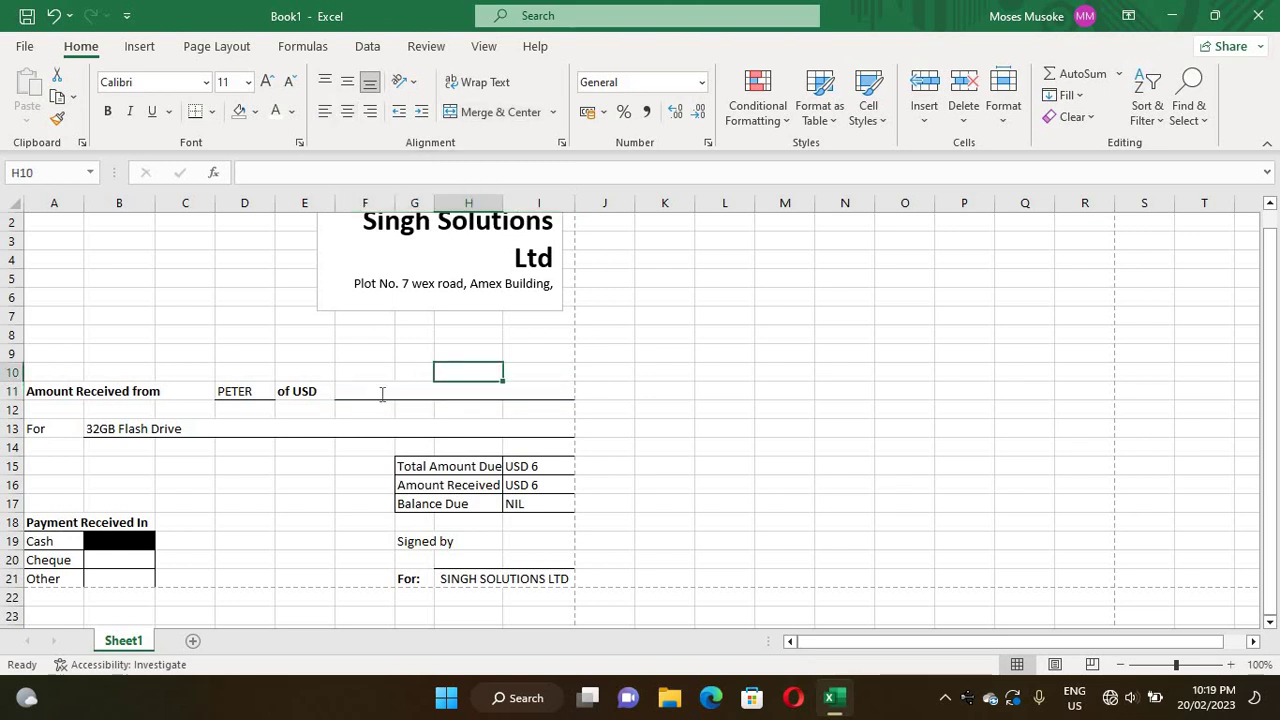
double_click(380, 392)
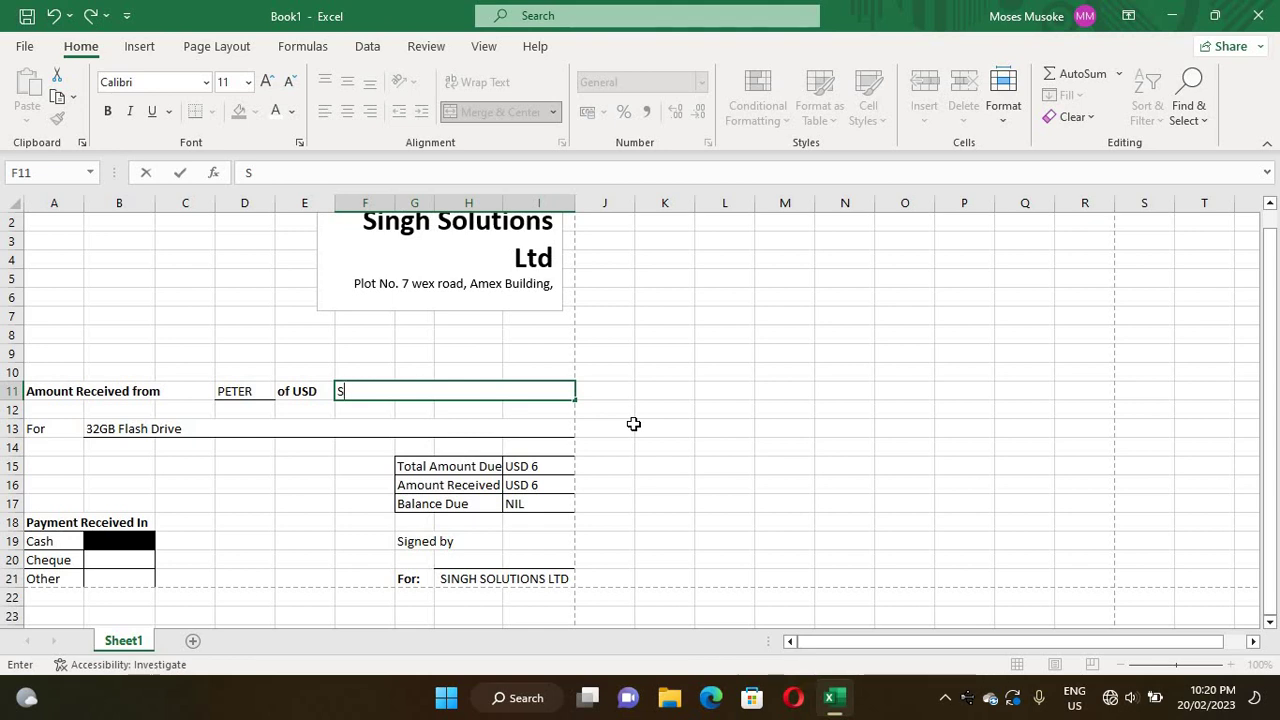
- Type 'Six only' into the merged F11:I11 amount cell
text(ix o)
text(nly)
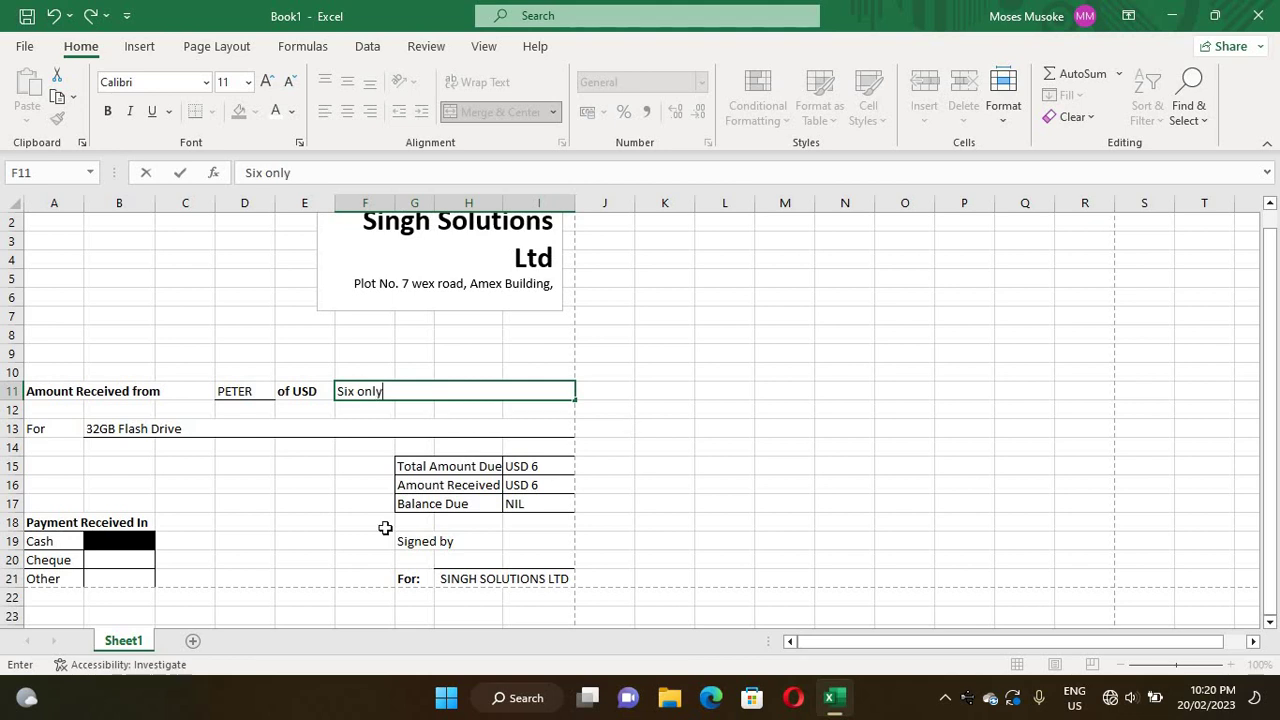
click(328, 572)
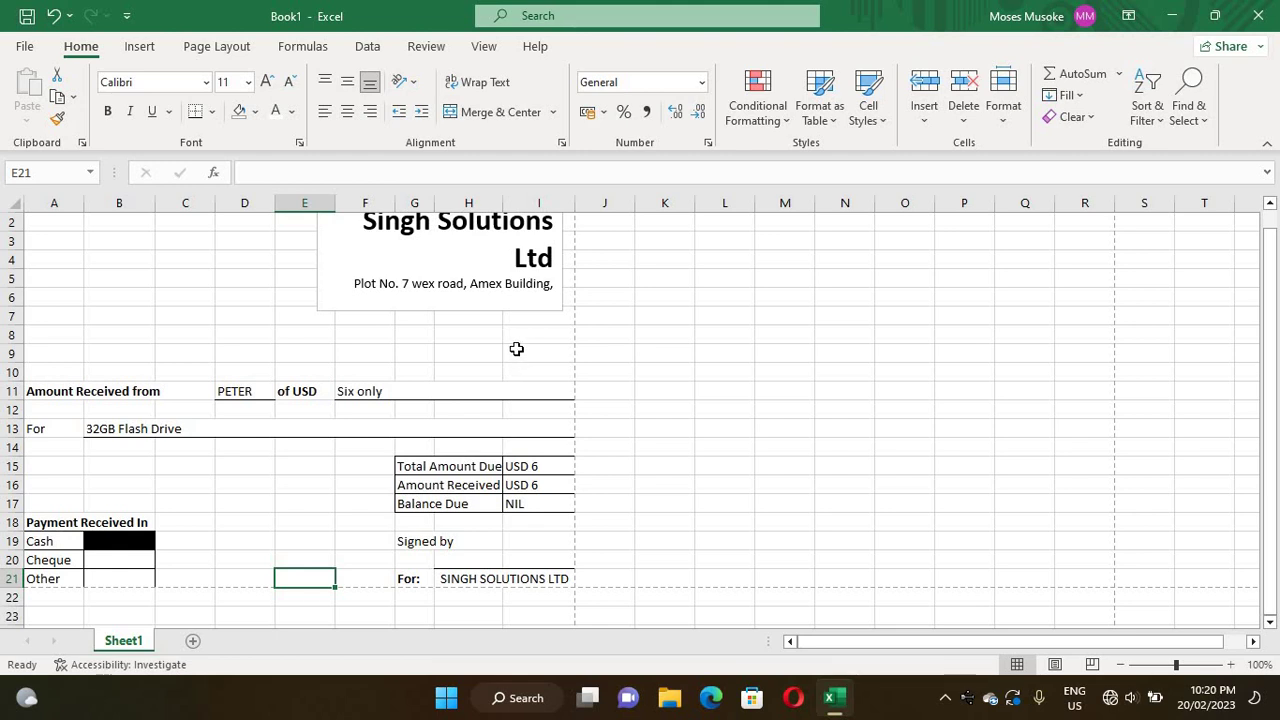
- Enter the date 23 feb 2020 in I9 and the label 'Date:' in H9
double_click(517, 351)
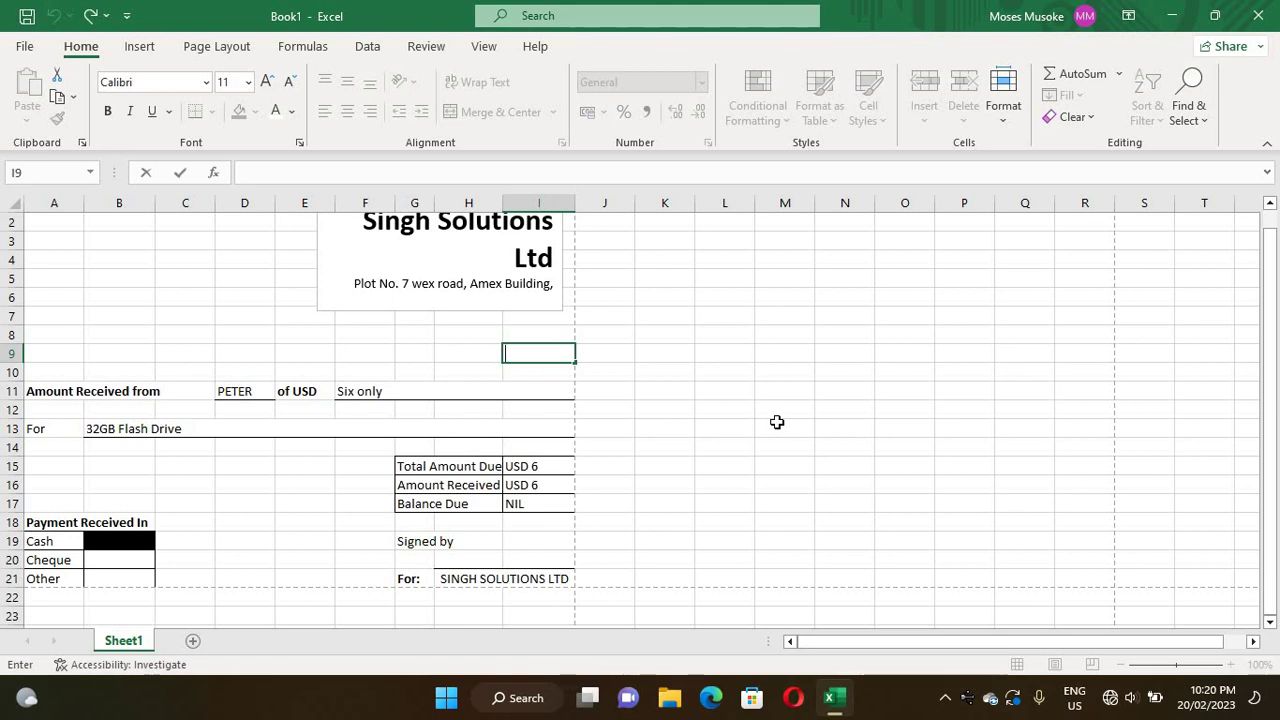
text(23 fe)
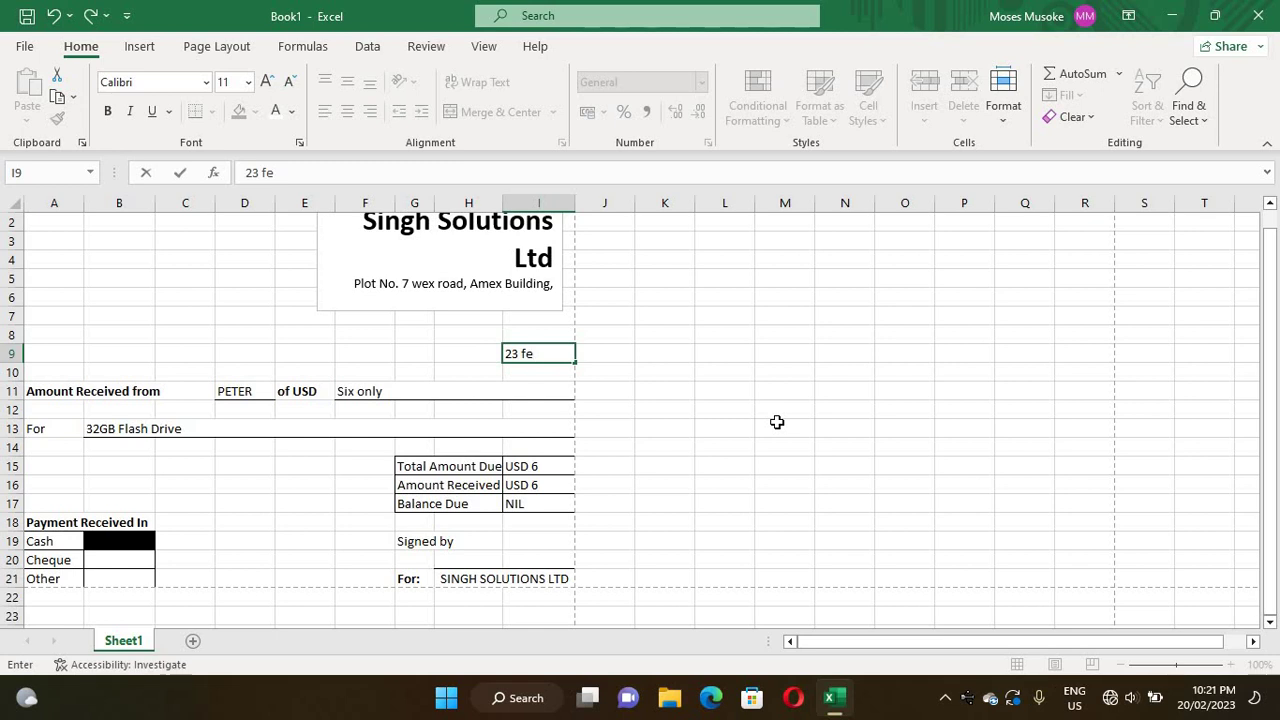
text(b 2020)
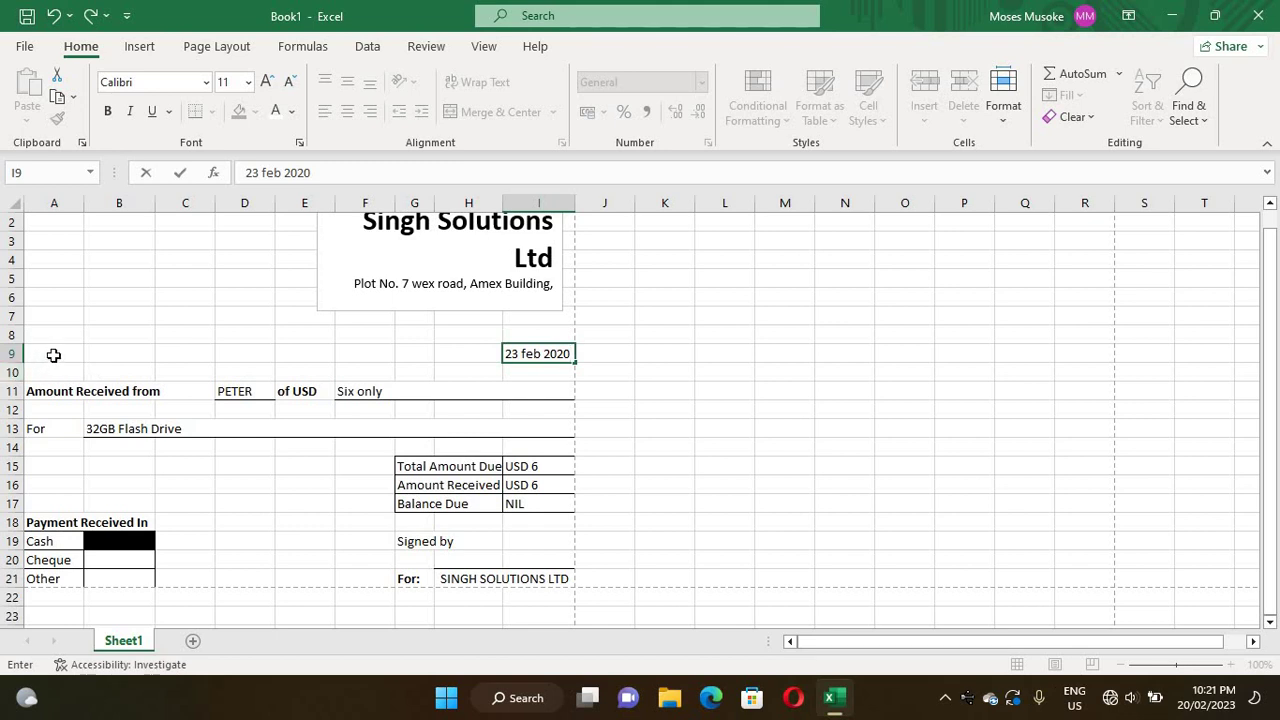
click(450, 355)
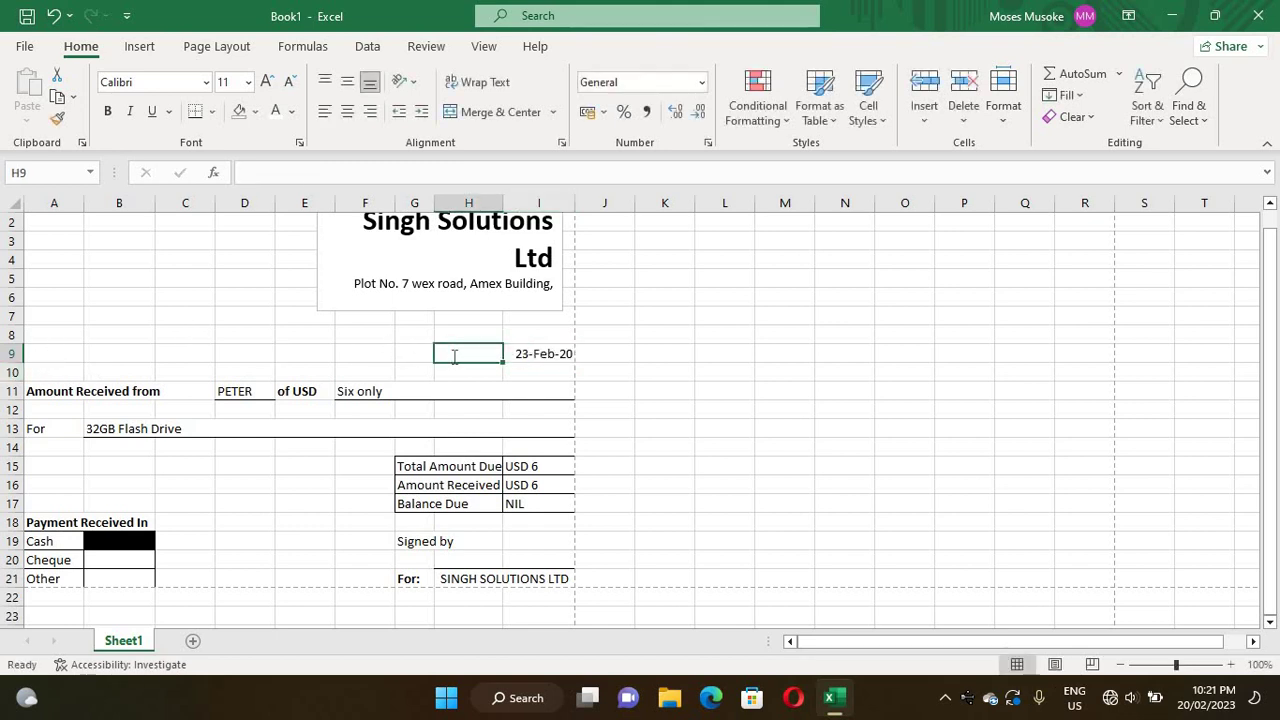
double_click(454, 356)
text(D)
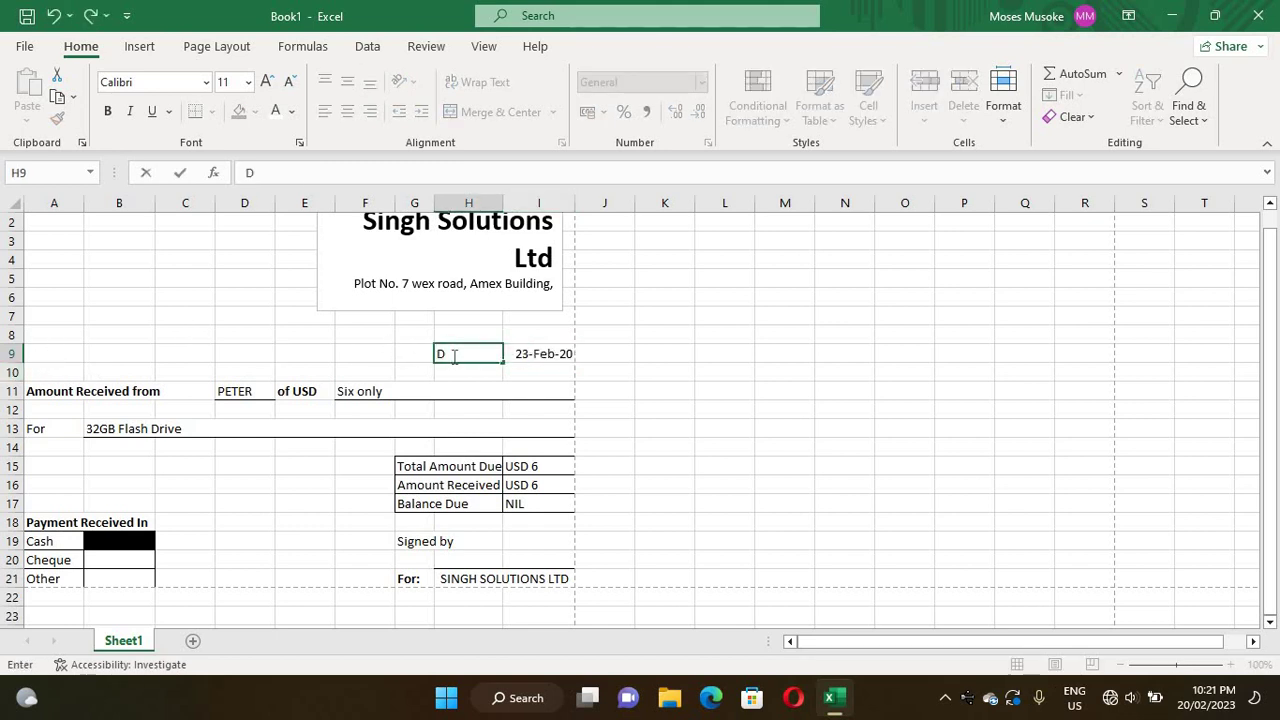
text(ate:)
key(Left)
key(Left)
key(Left)
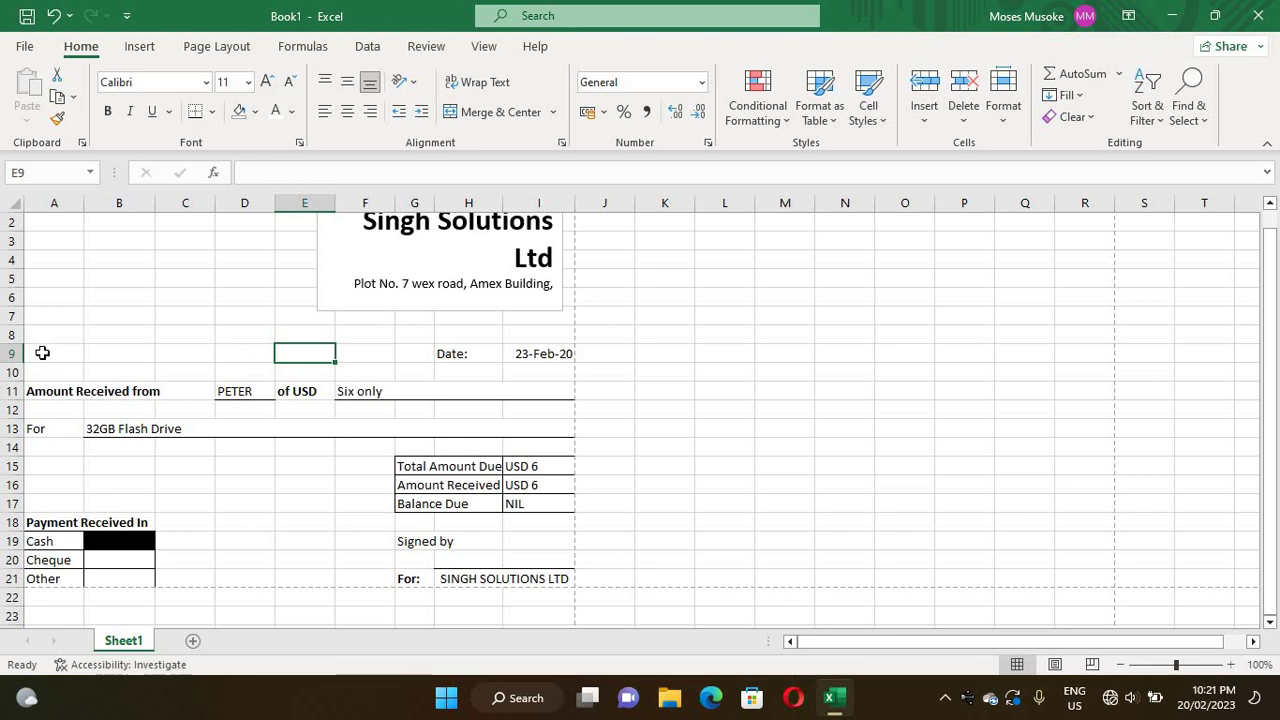
- Type the label 'Receipt No.' into cell A9
click(42, 353)
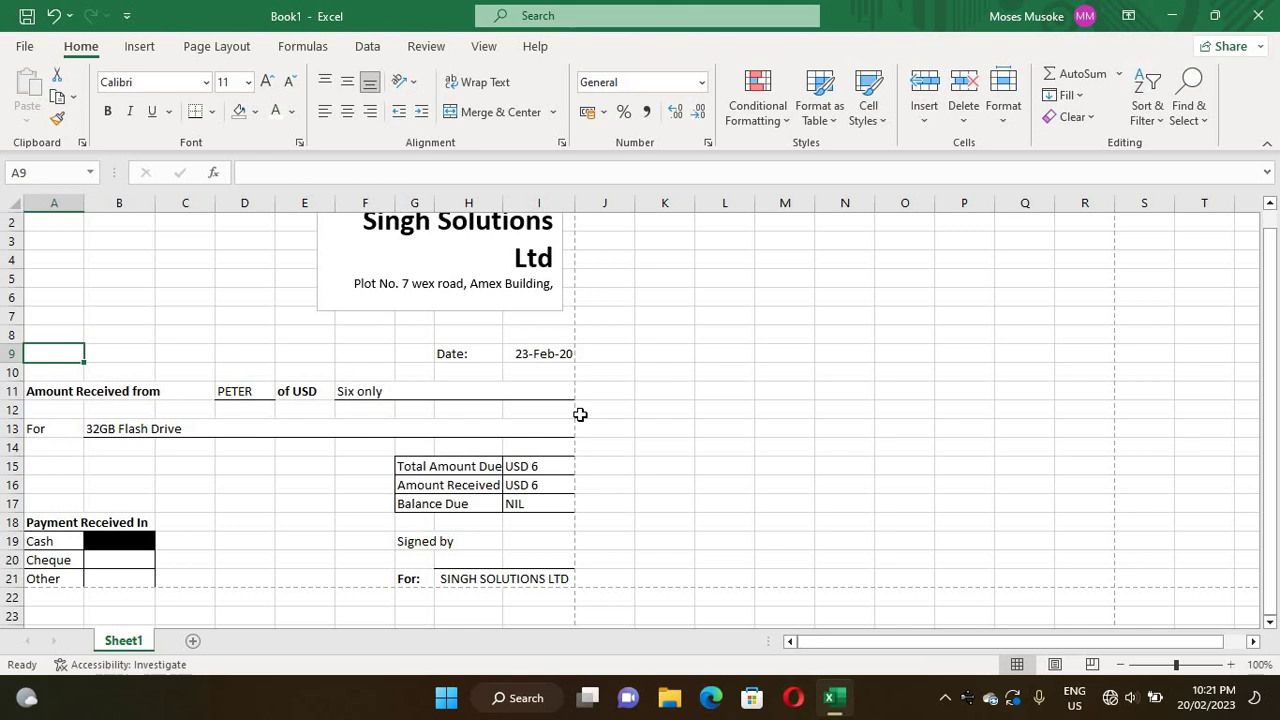
text(Rec)
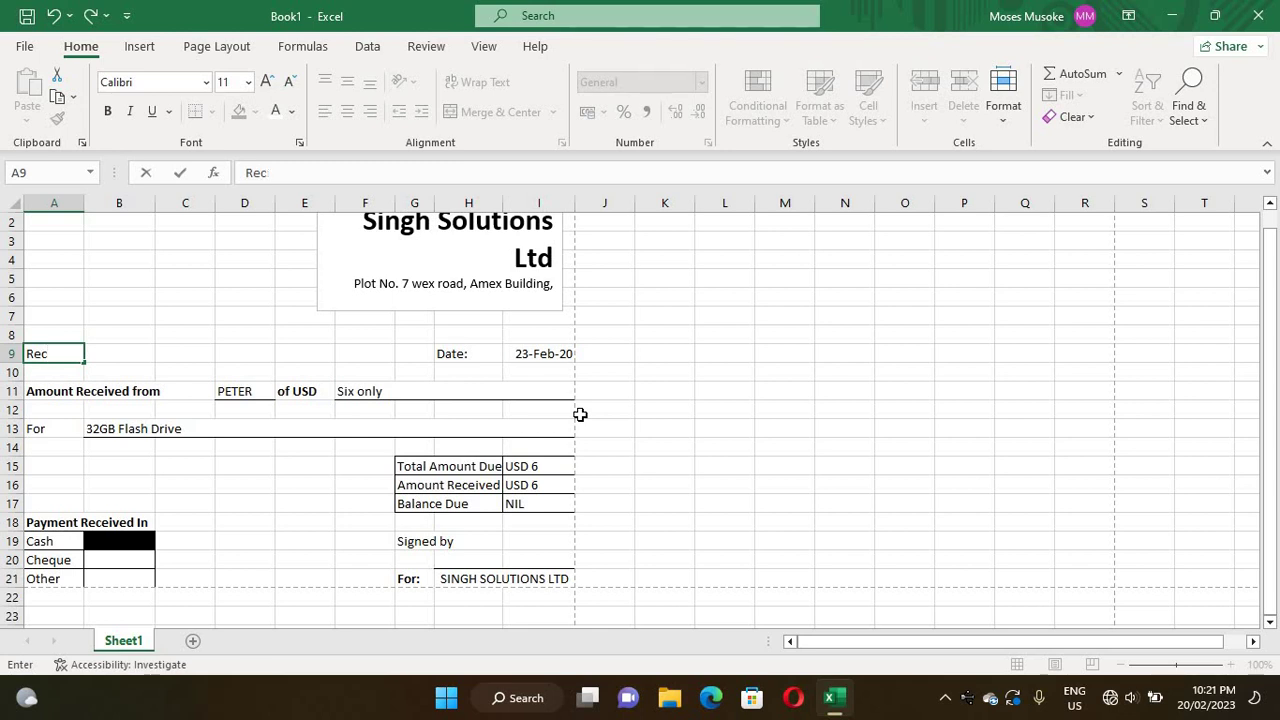
text(eipt No.)
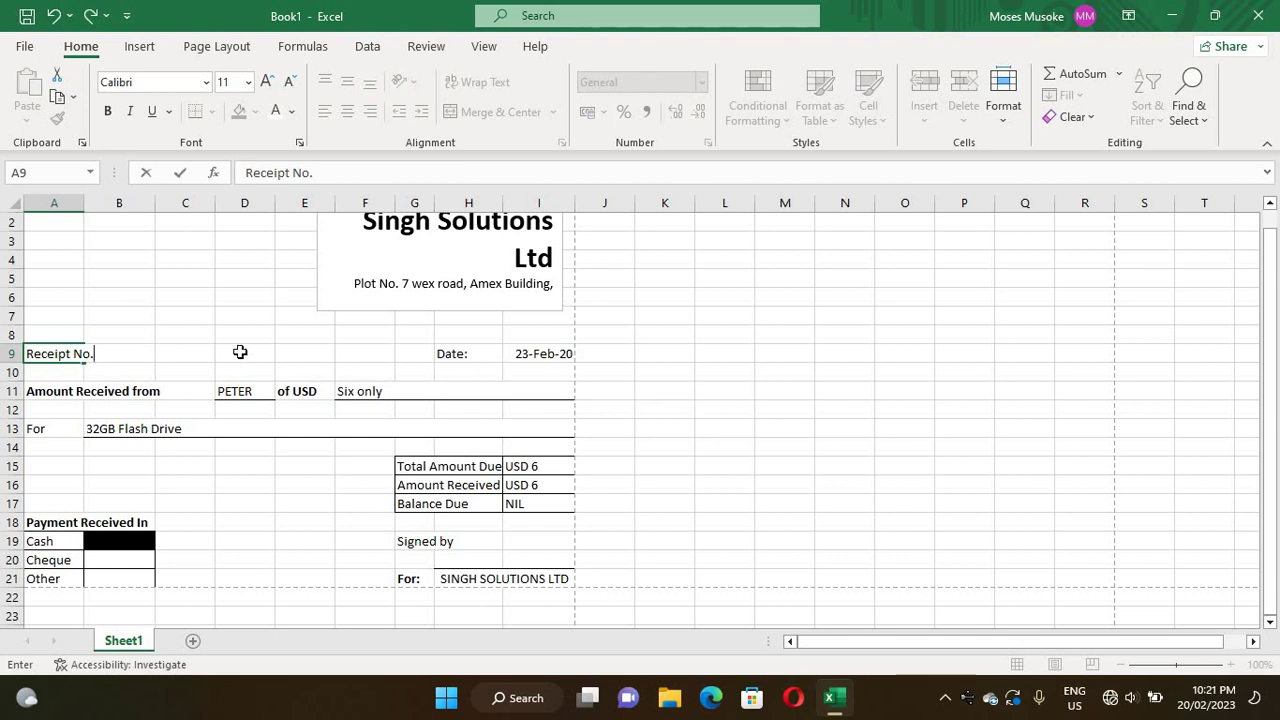
click(200, 312)
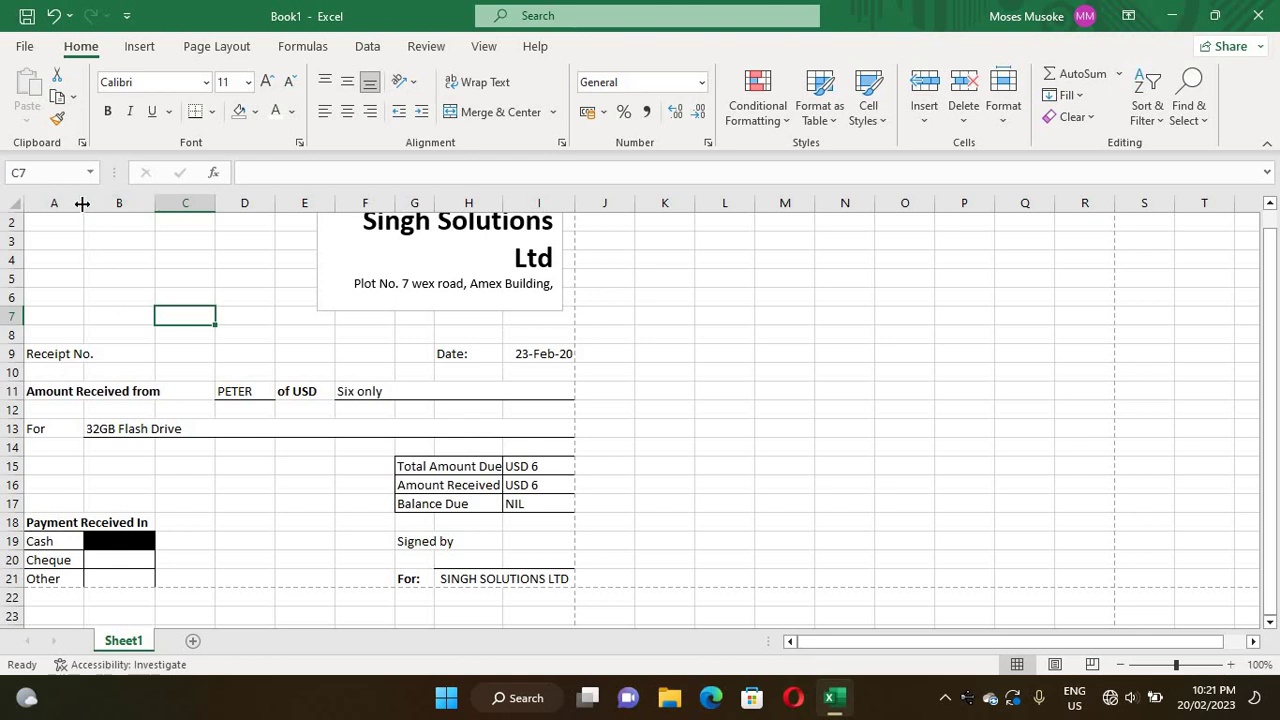
- Widen column A slightly and enter the receipt number in B9
drag(82, 203, 127, 275)
double_click(112, 353)
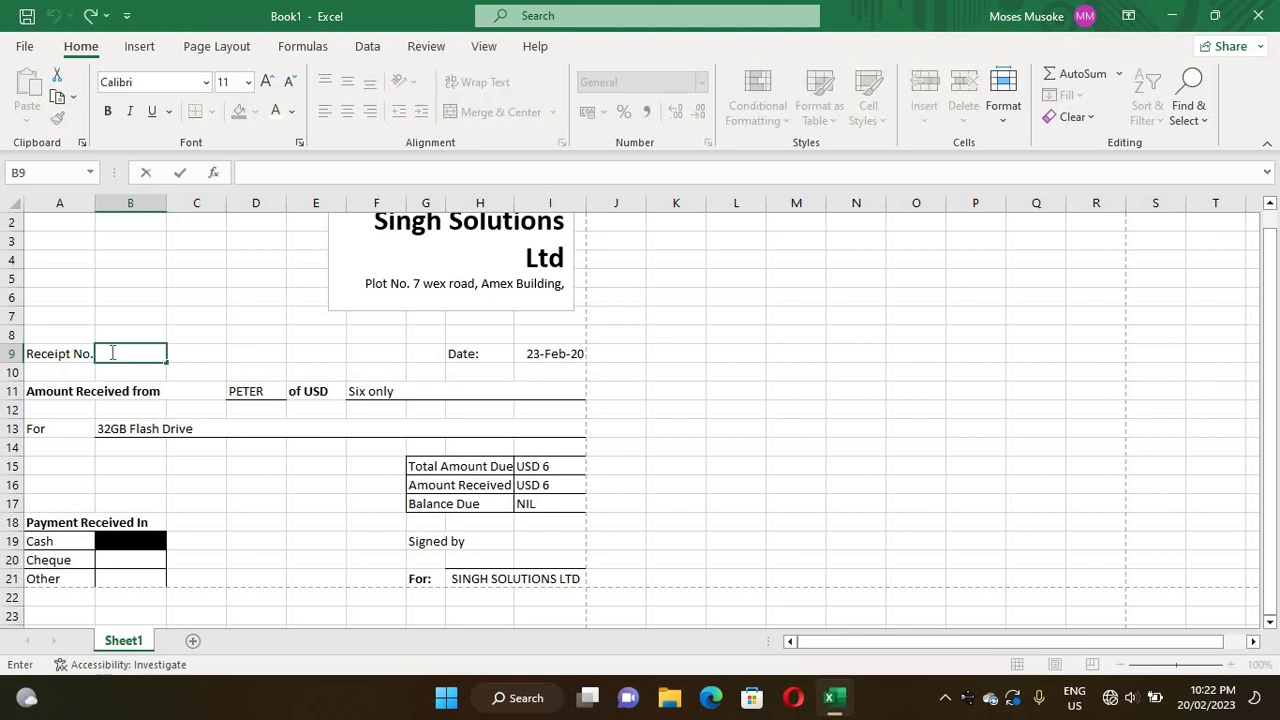
text(SR2)
text(02)
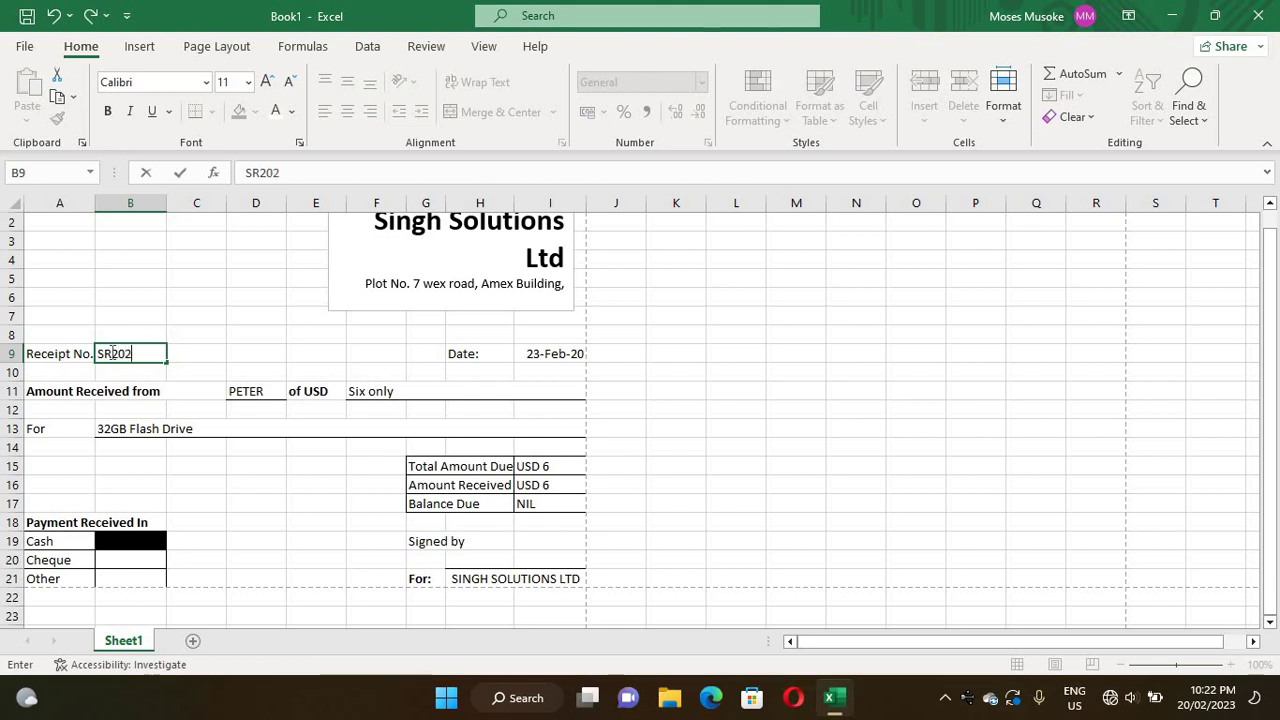
text(0-01)
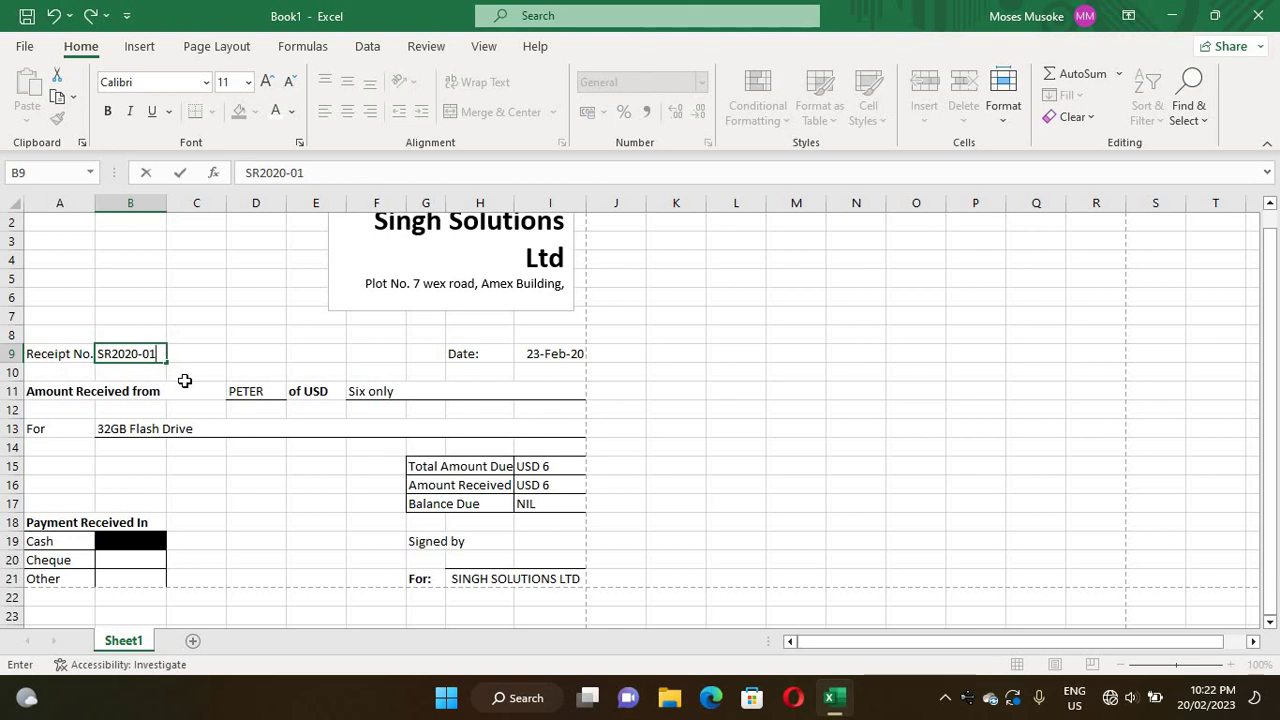
click(152, 320)
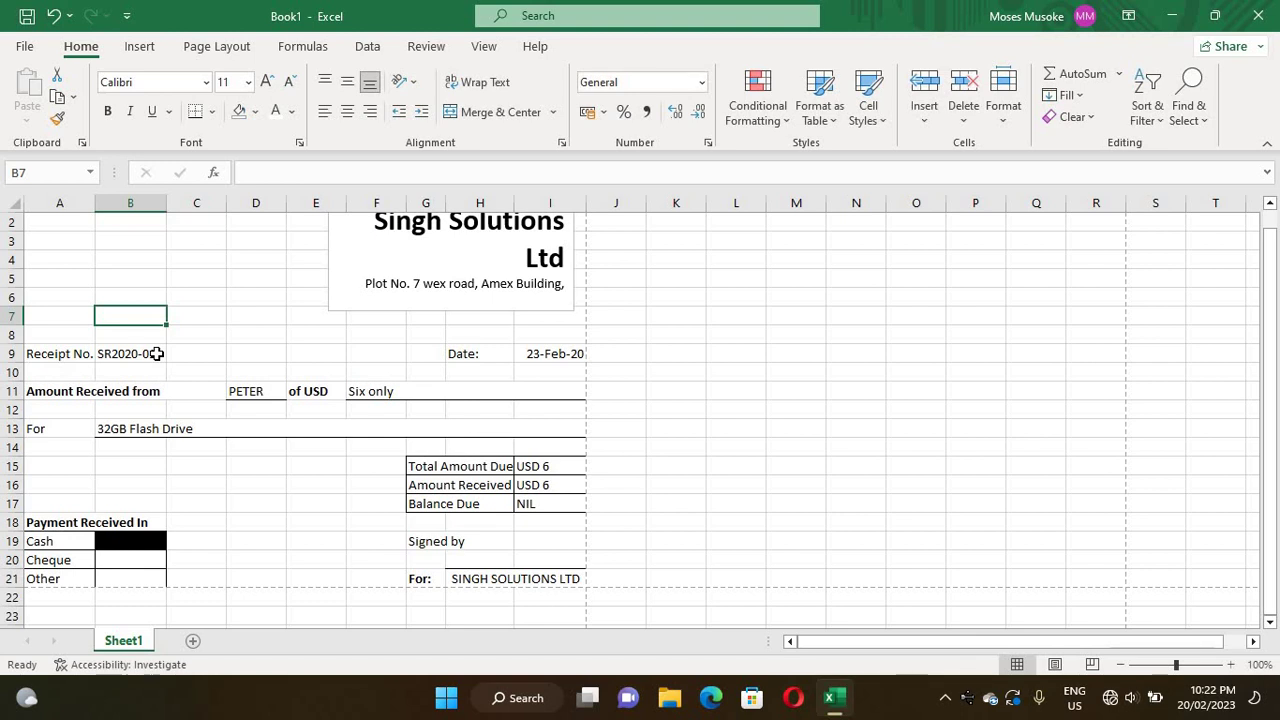
click(157, 353)
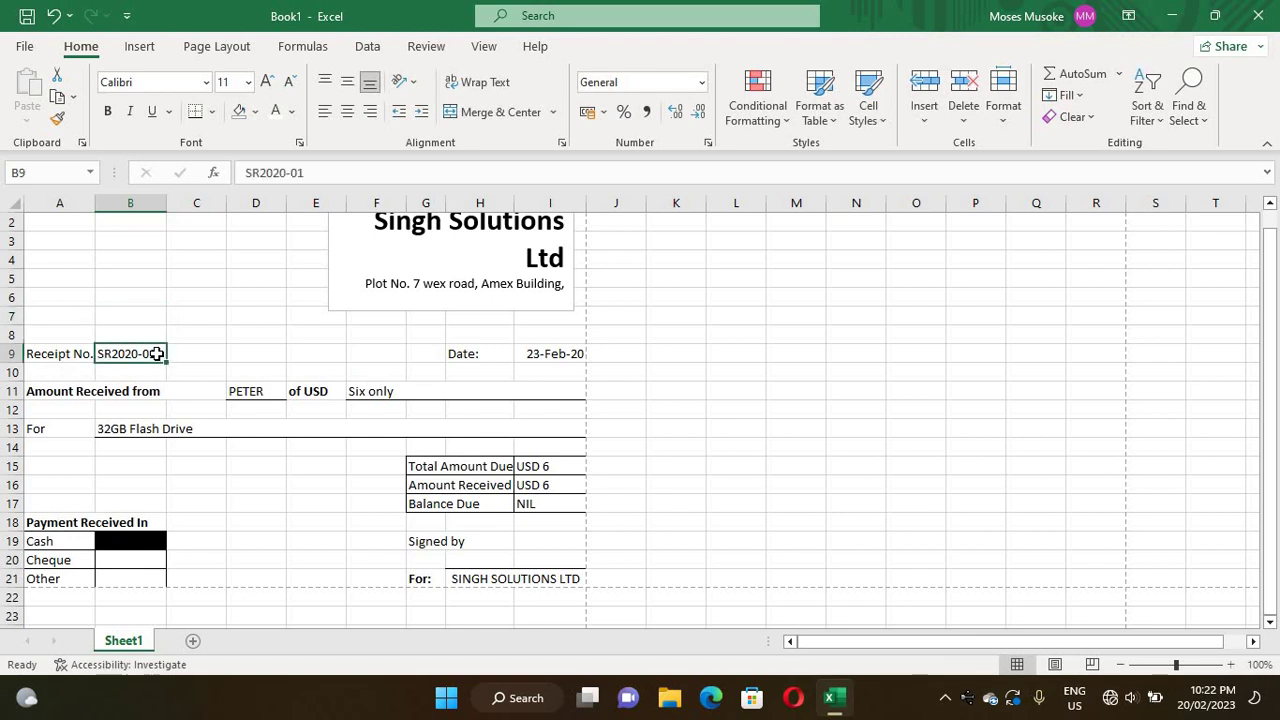
double_click(157, 353)
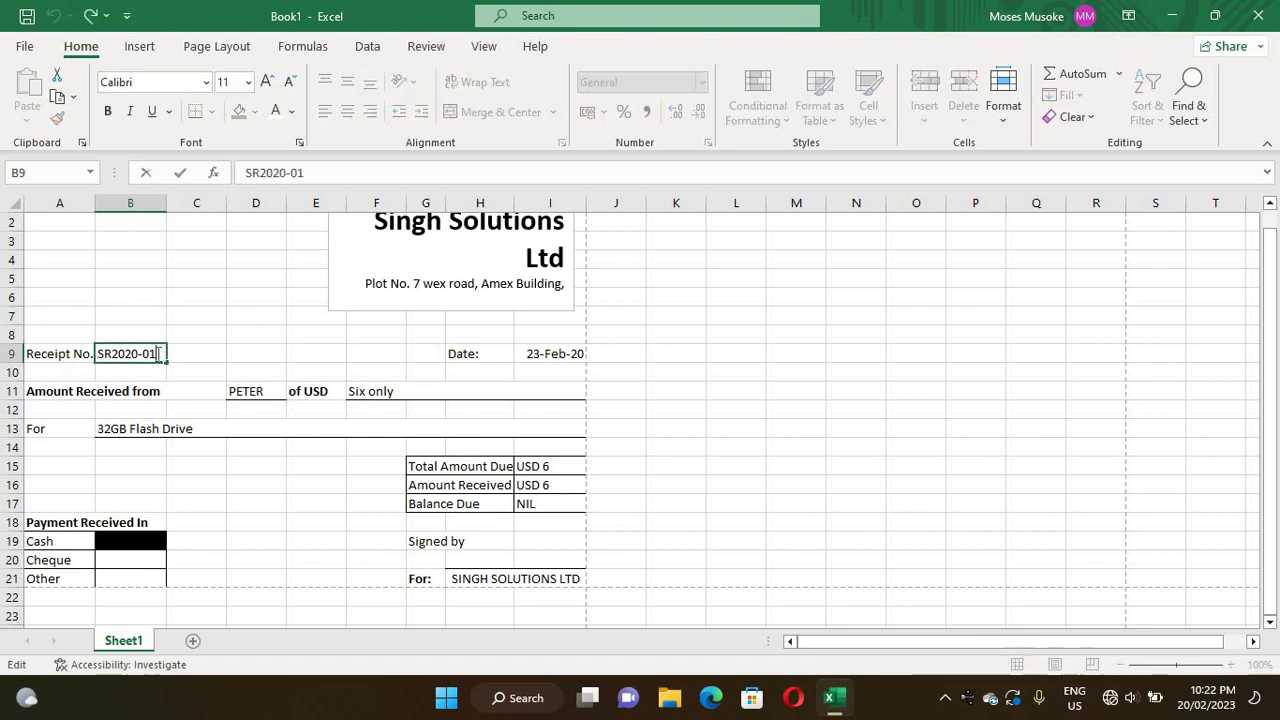
drag(163, 353, 58, 345)
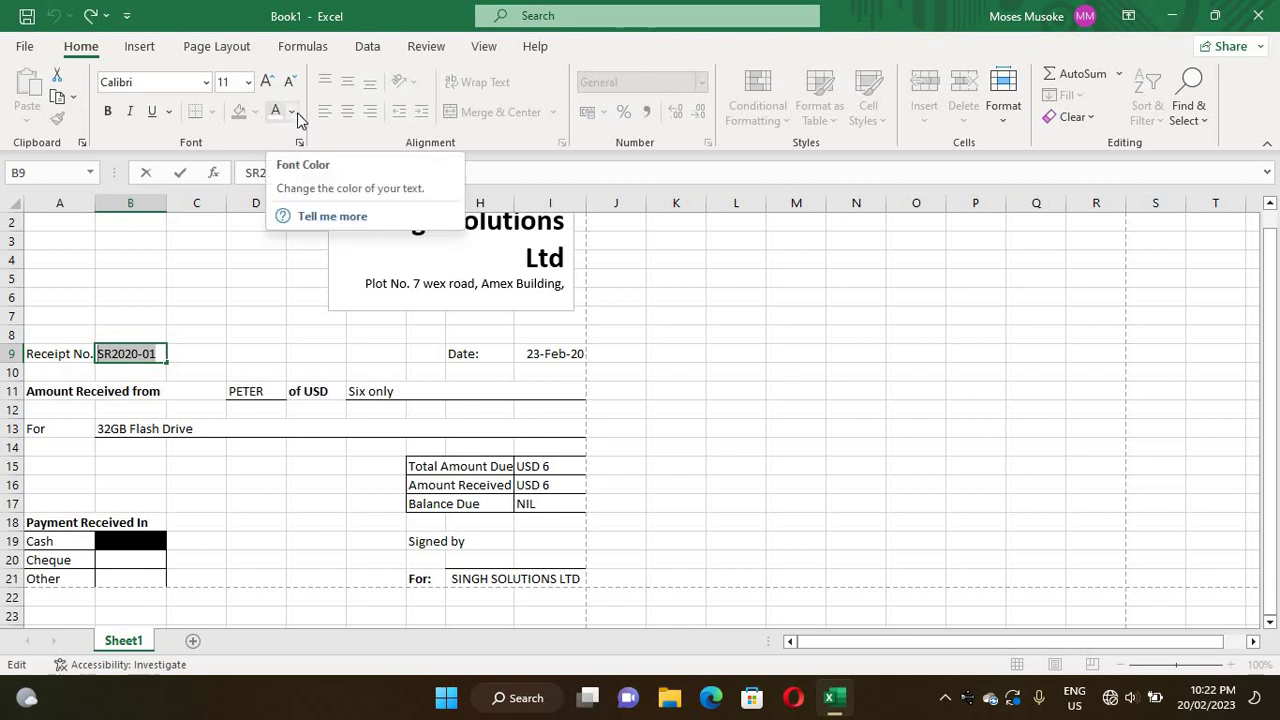
- Change the font colour of the B9 receipt number to Red
click(297, 112)
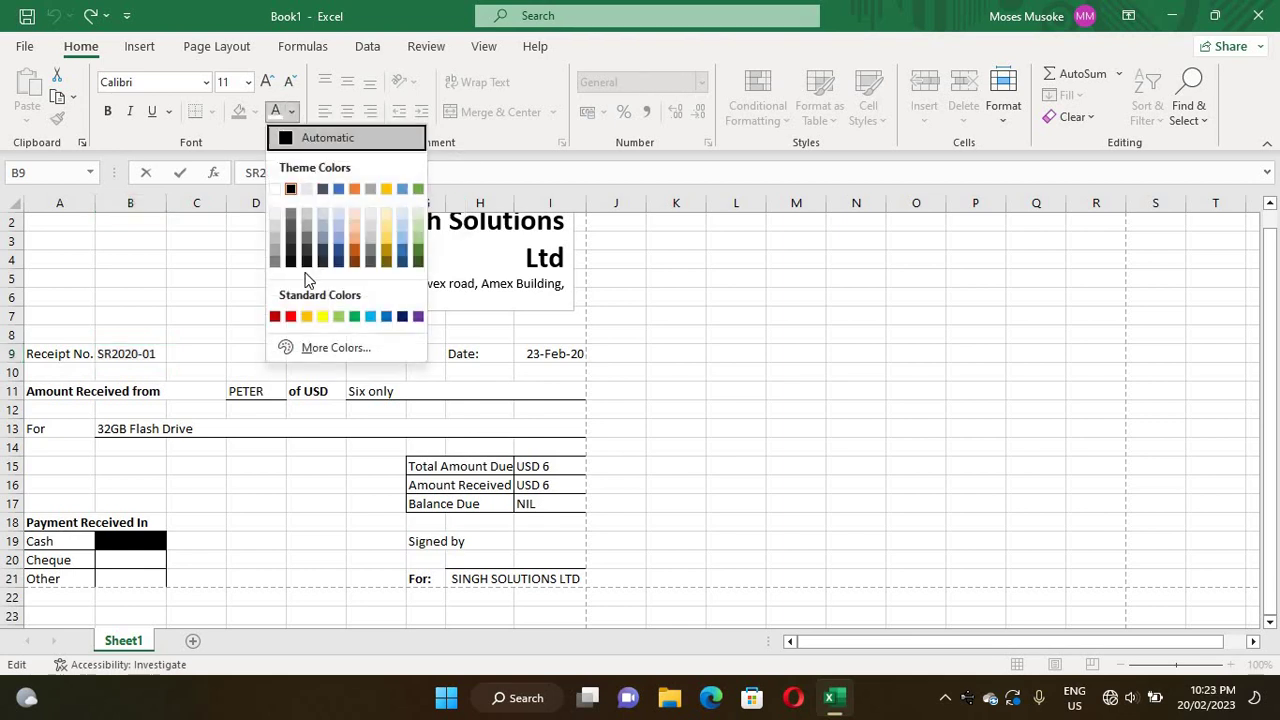
click(290, 317)
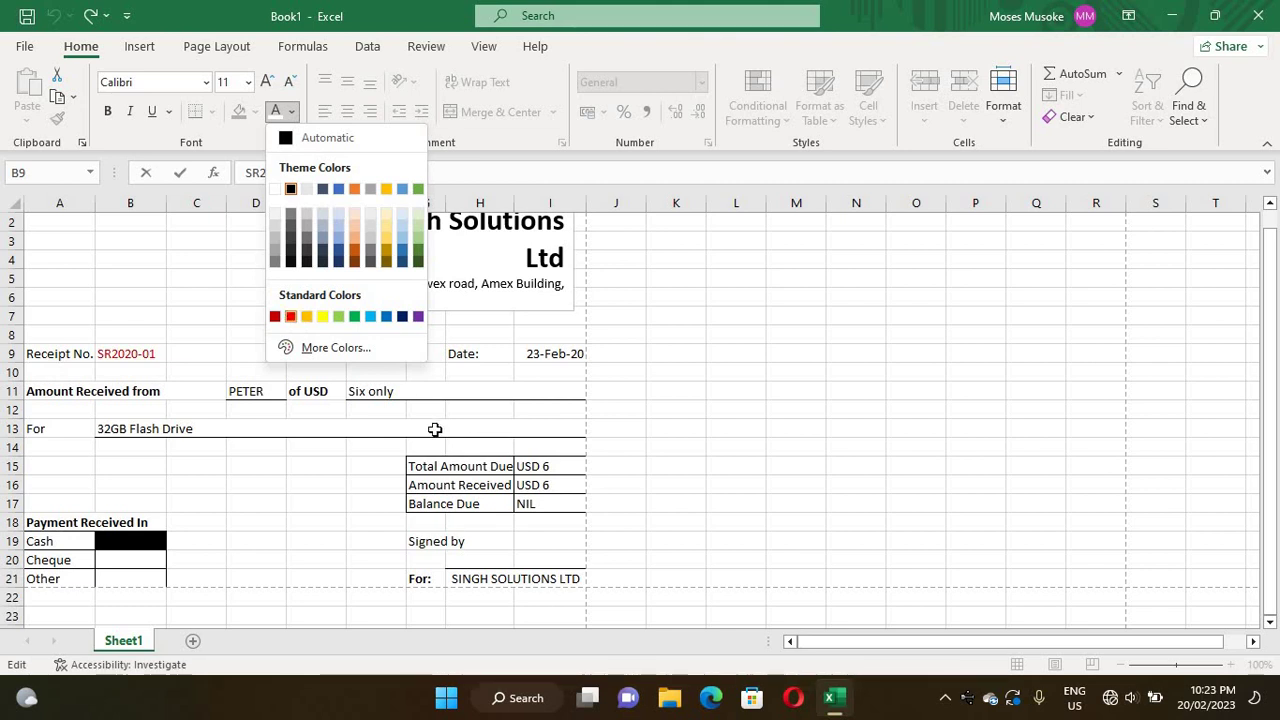
click(265, 538)
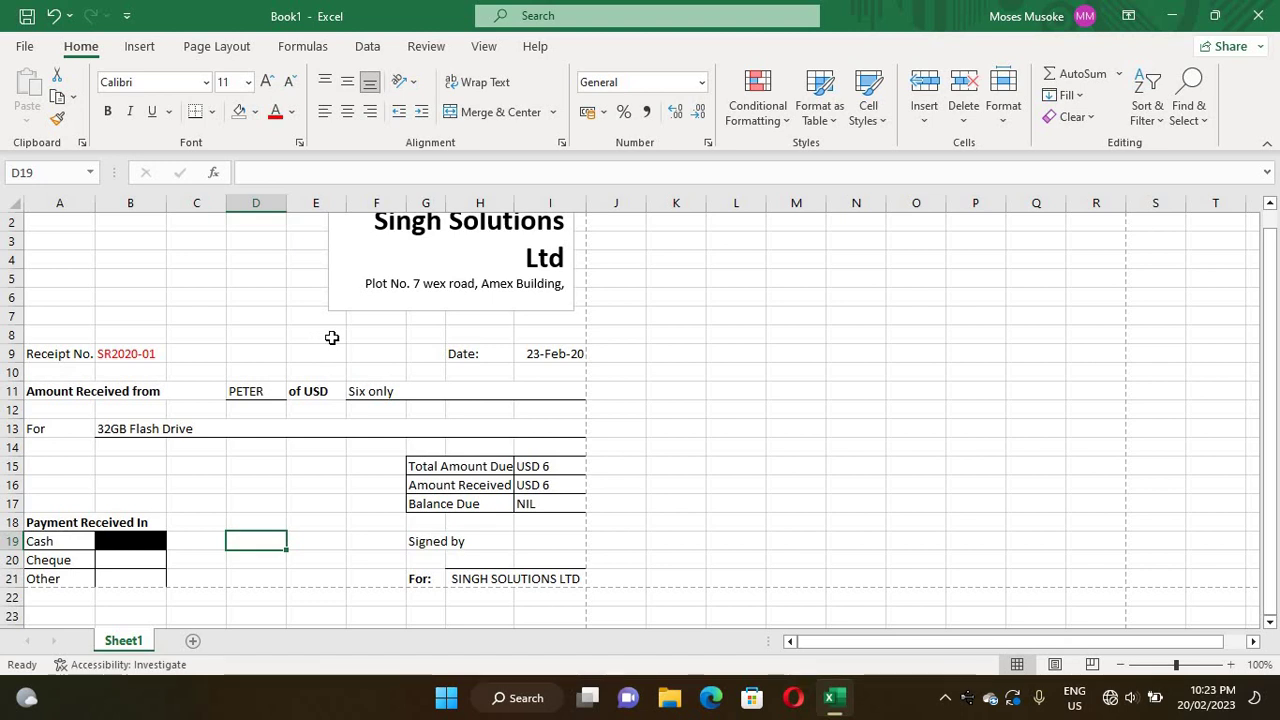
- Merge and centre D8:E8, then give it a Thick Outside Border
click(331, 338)
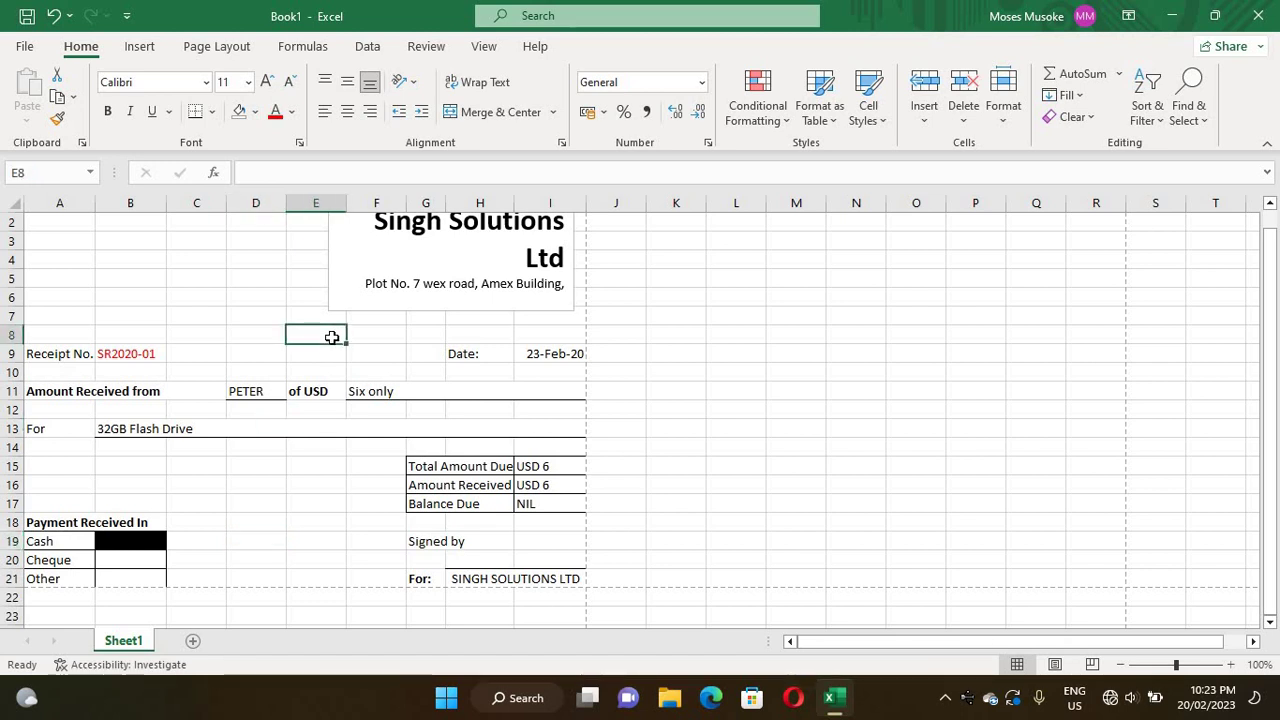
drag(331, 338, 269, 334)
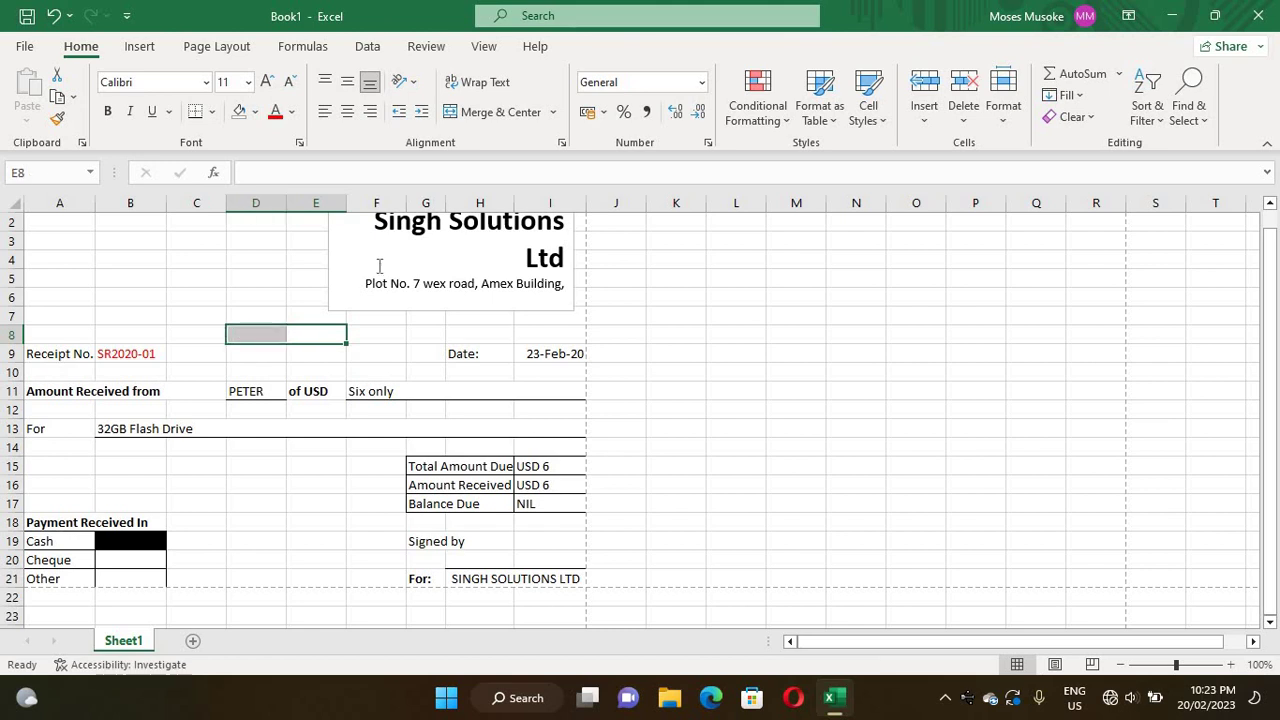
click(452, 117)
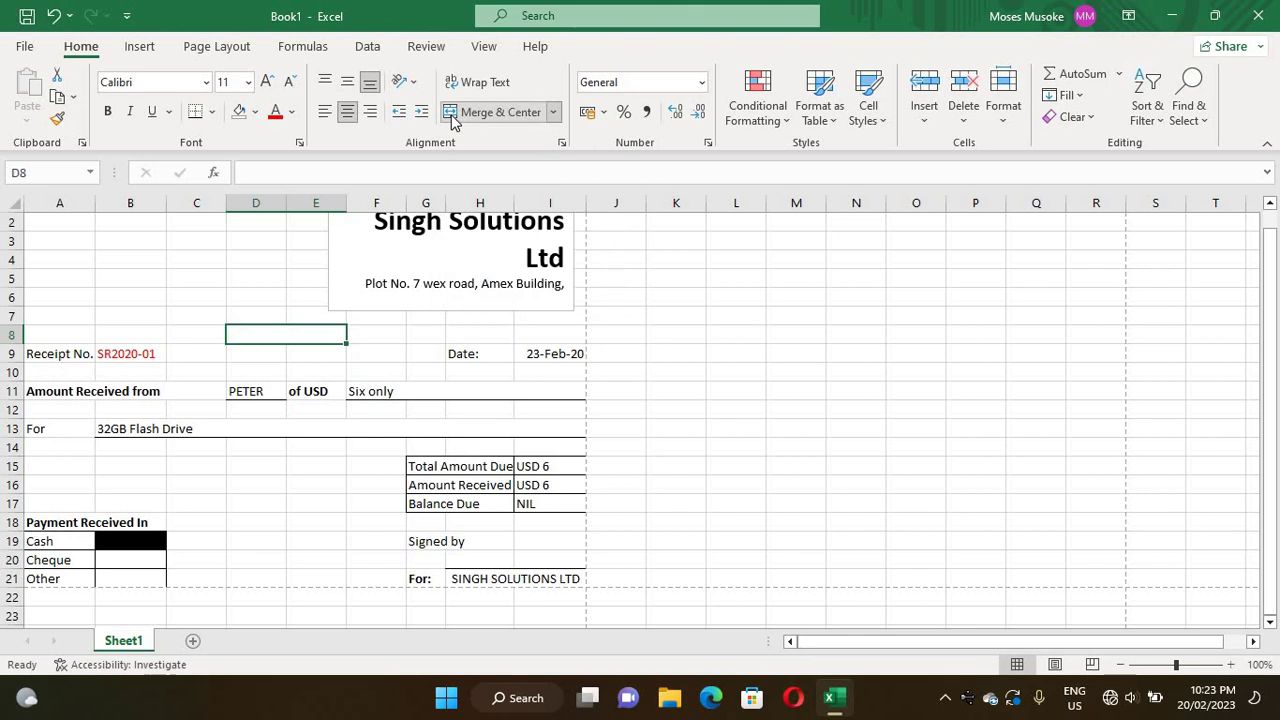
click(212, 113)
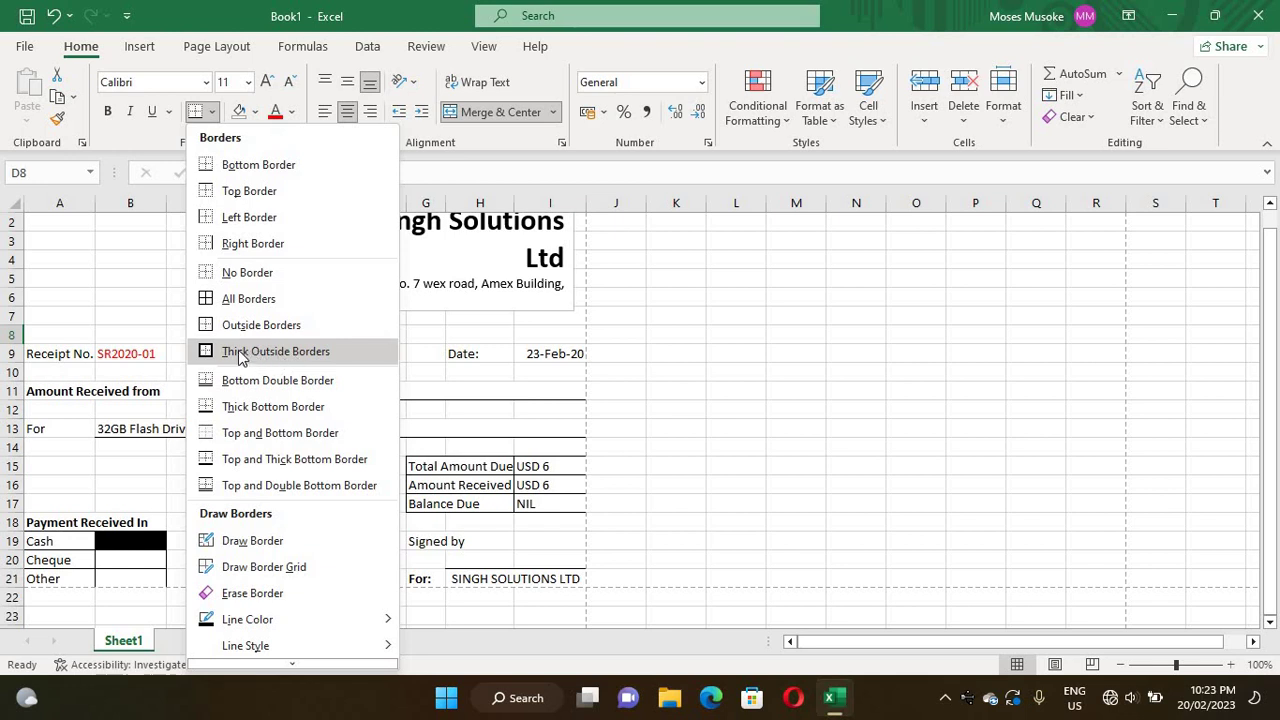
click(240, 352)
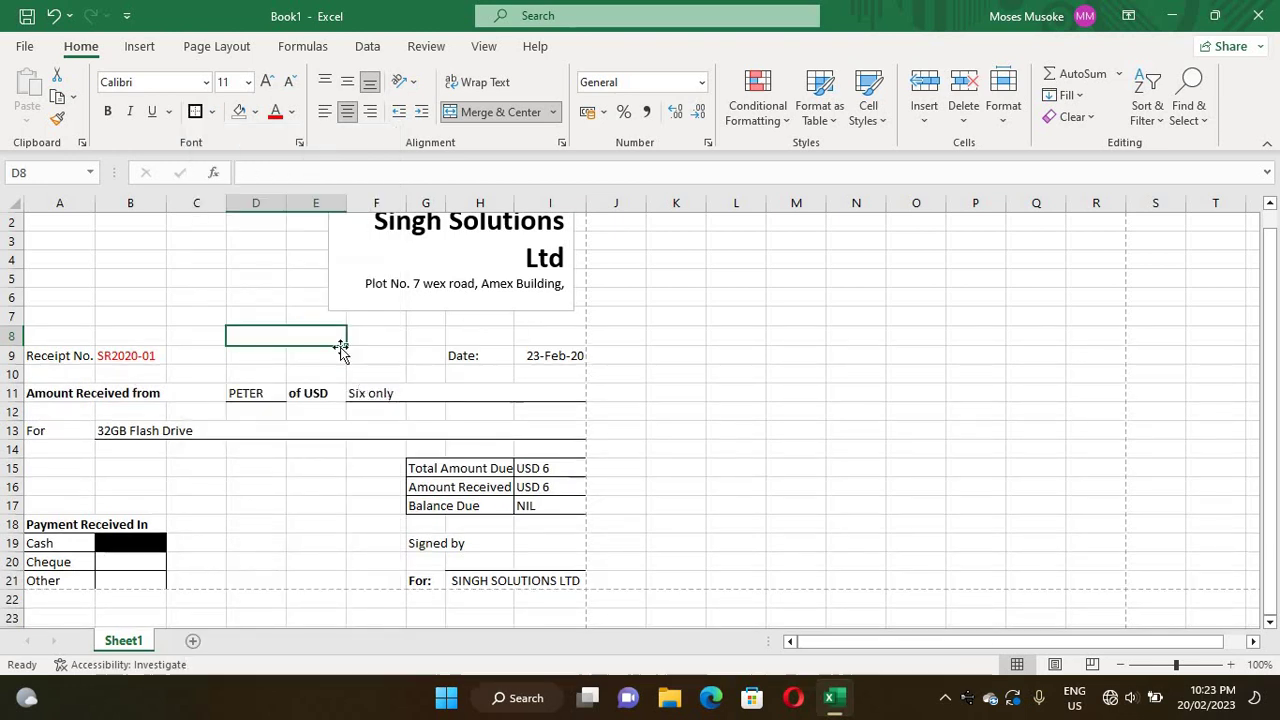
click(249, 300)
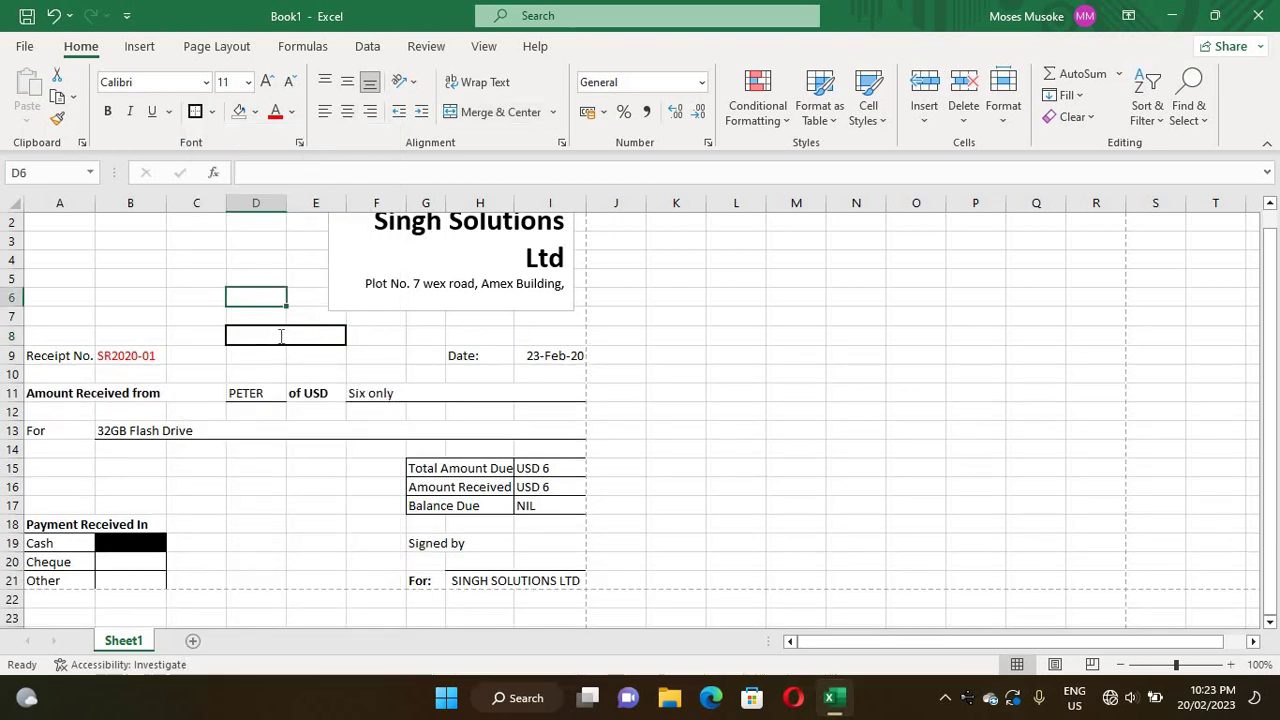
- Enter RECEIPT in merged cell D8 and make it bold
double_click(281, 336)
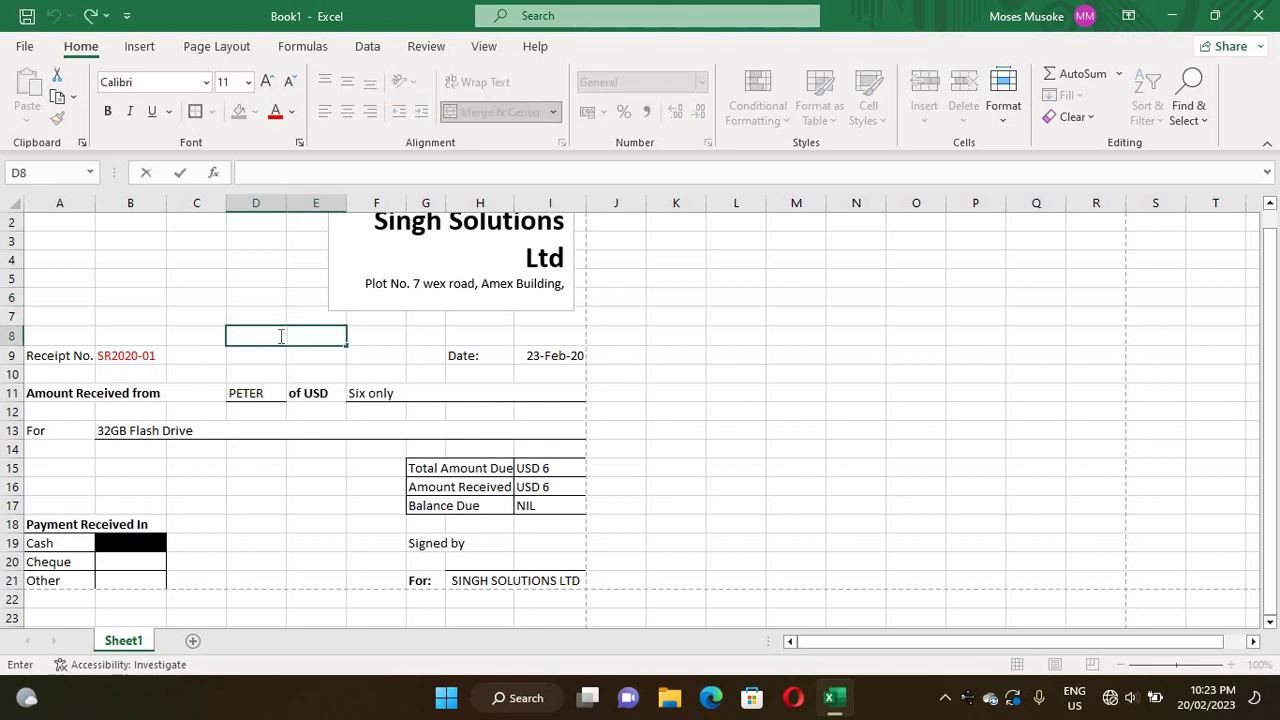
text(RECEIPT)
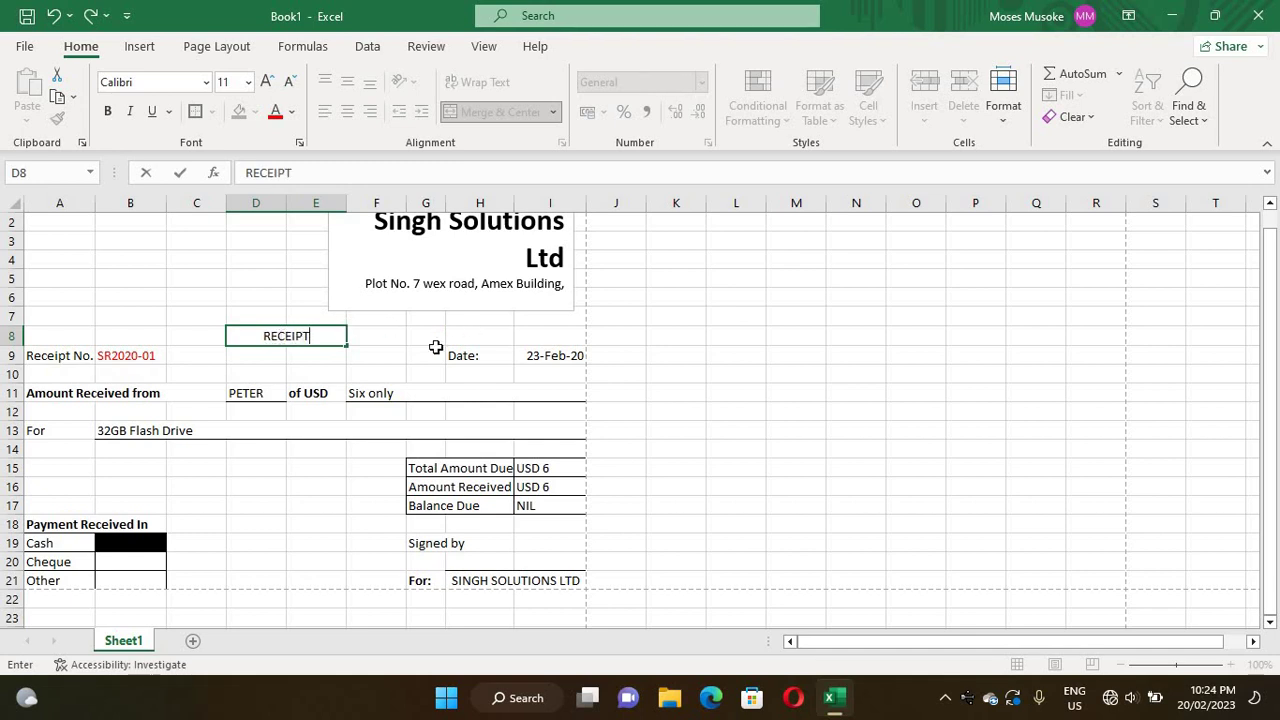
click(462, 336)
click(300, 336)
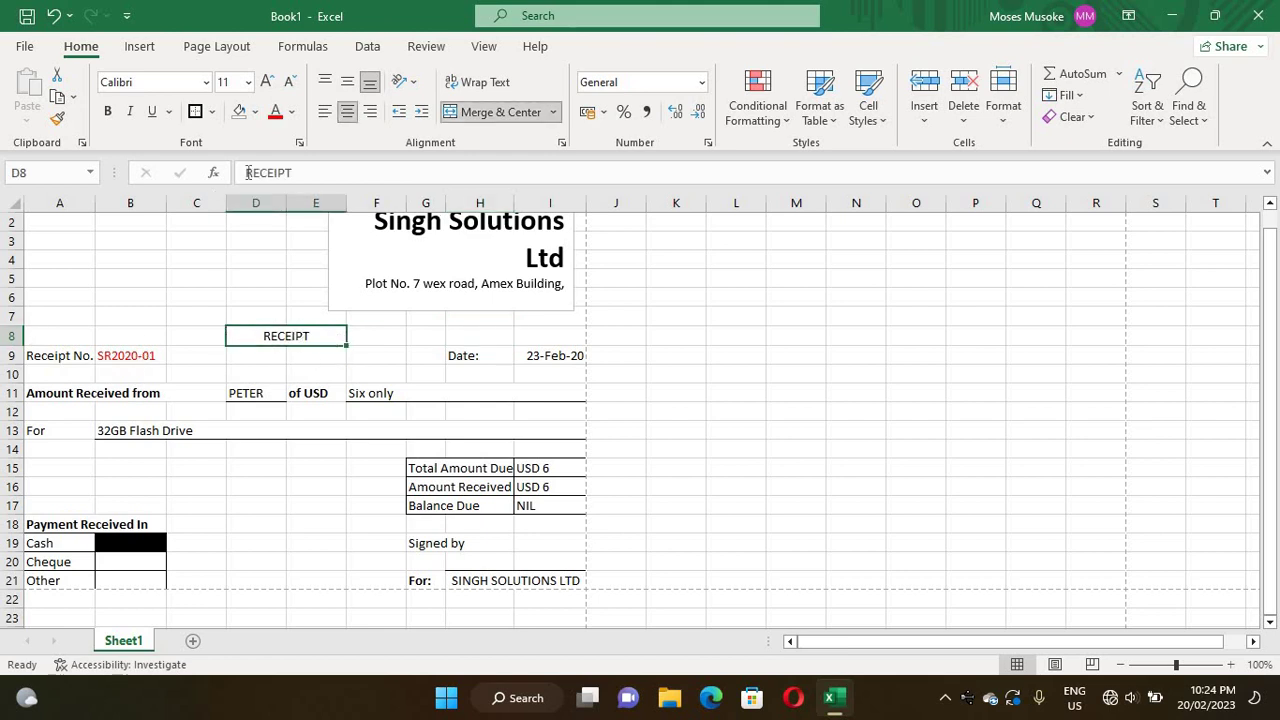
click(108, 112)
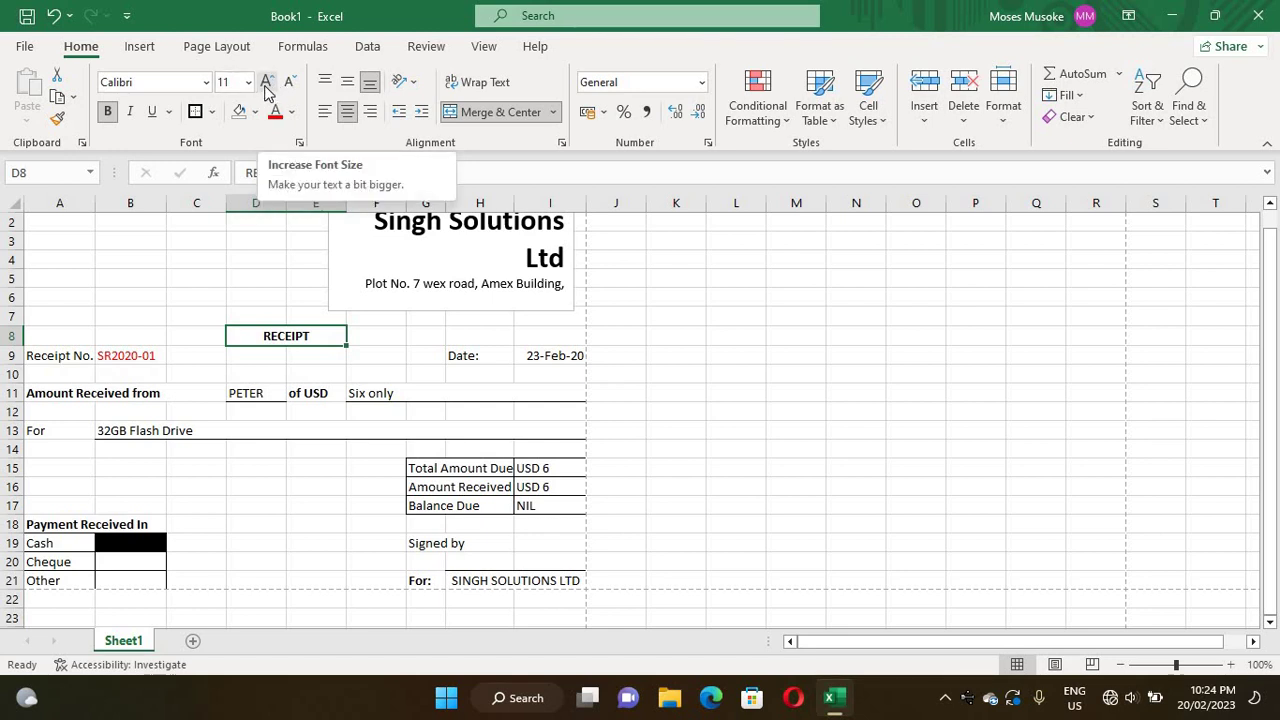
- Increase the RECEIPT heading's font size to 28
click(265, 82)
click(265, 82)
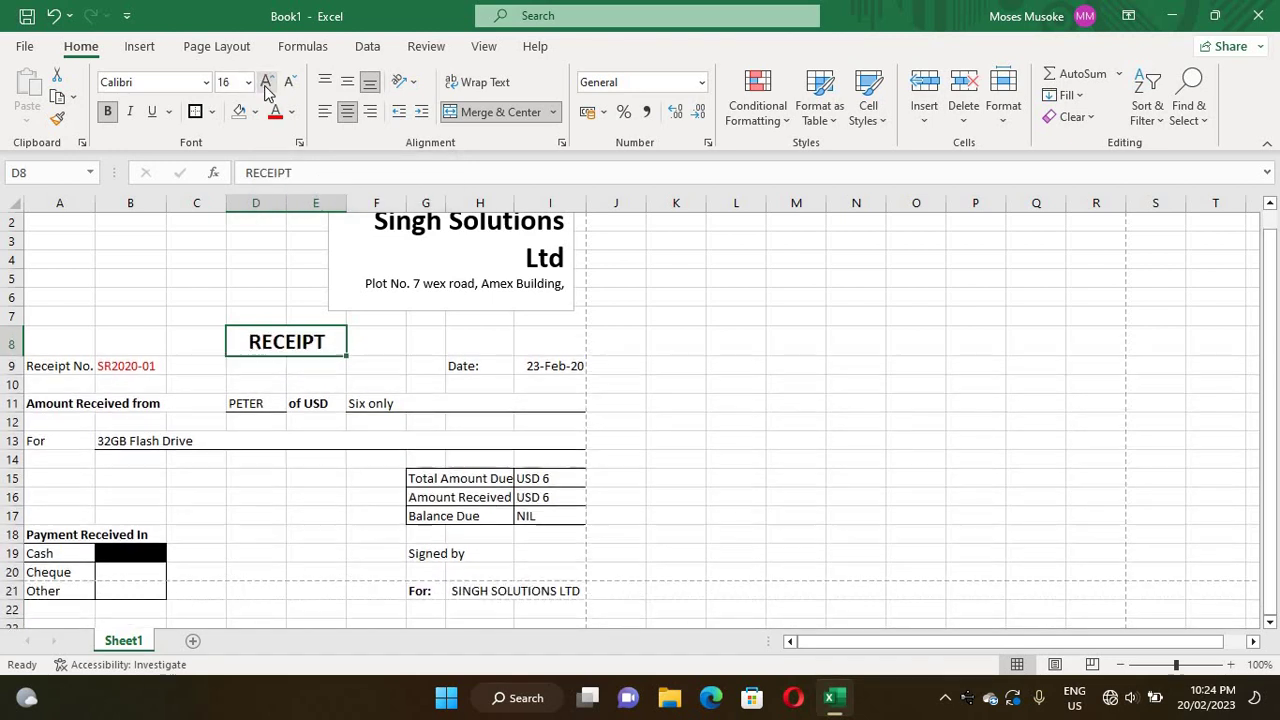
click(265, 82)
click(265, 82)
click(266, 84)
click(266, 84)
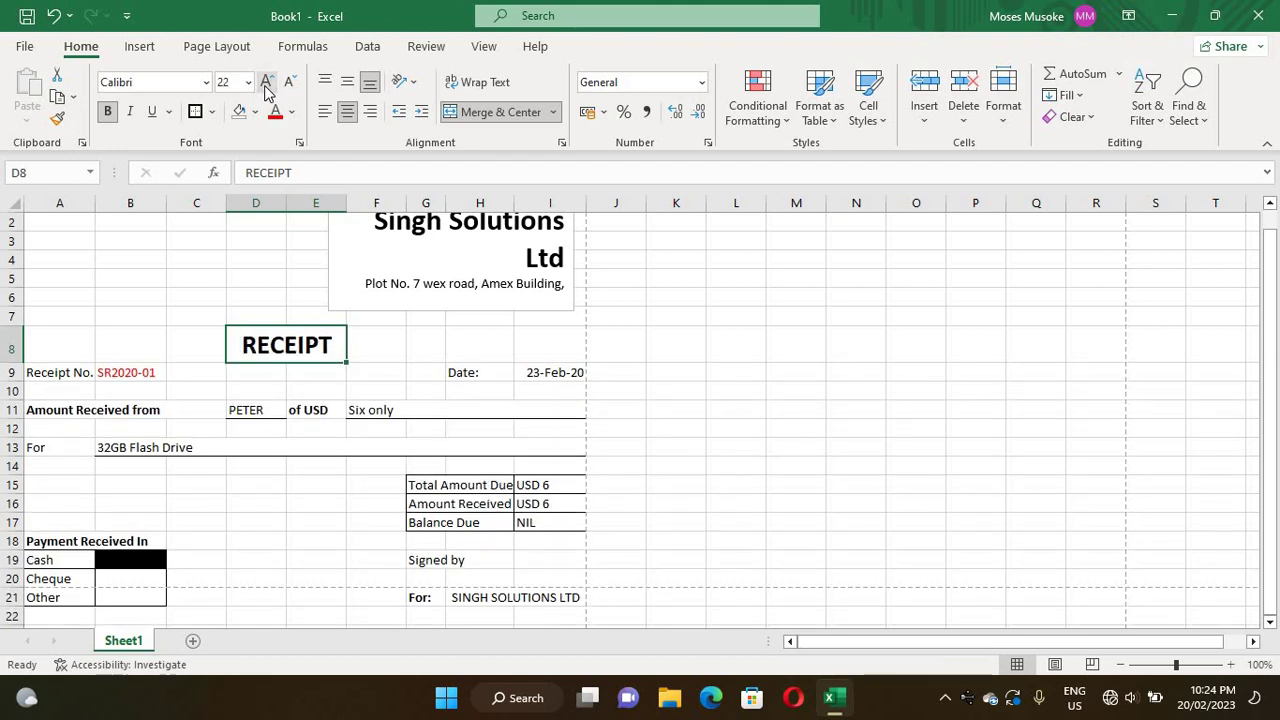
click(266, 84)
click(266, 84)
click(266, 84)
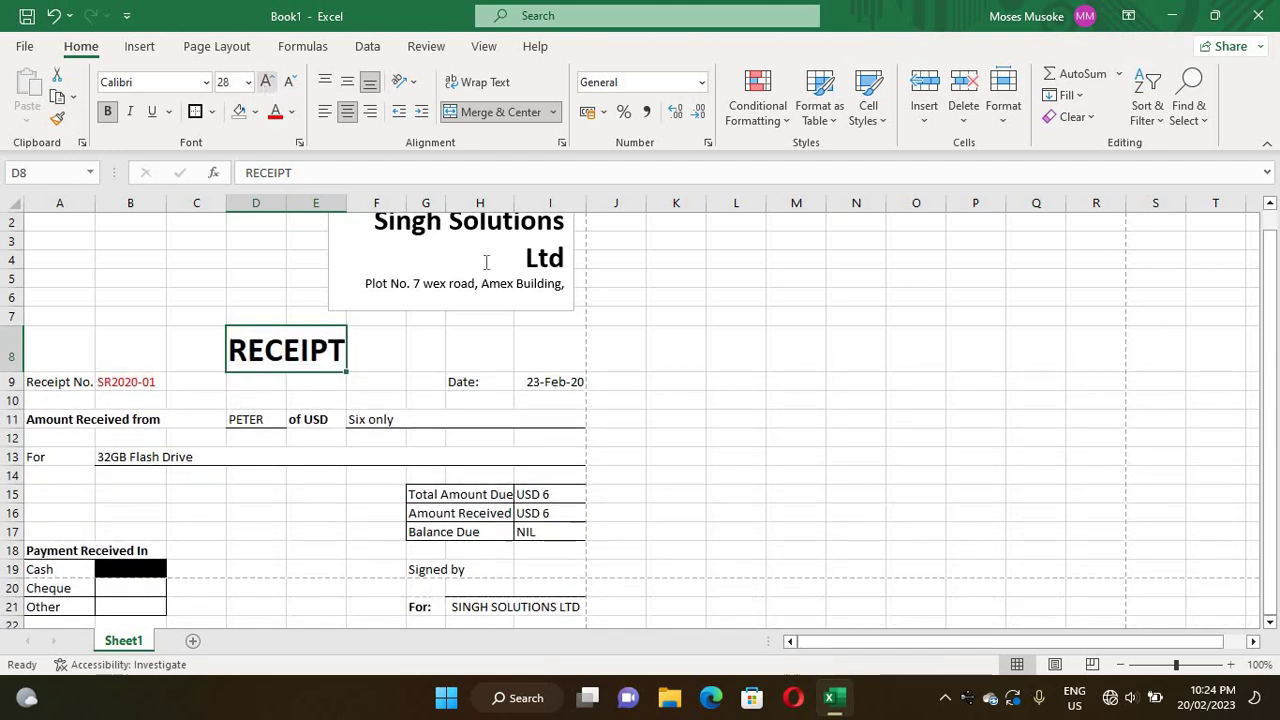
click(262, 299)
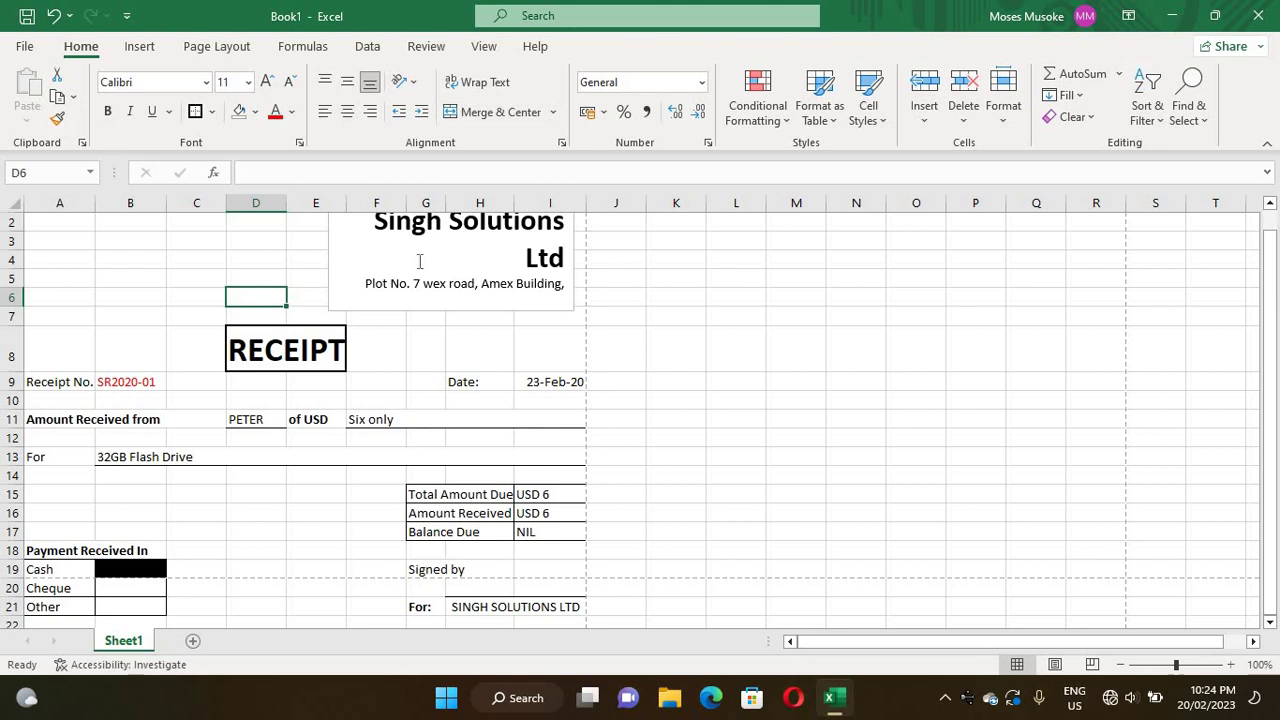
click(191, 236)
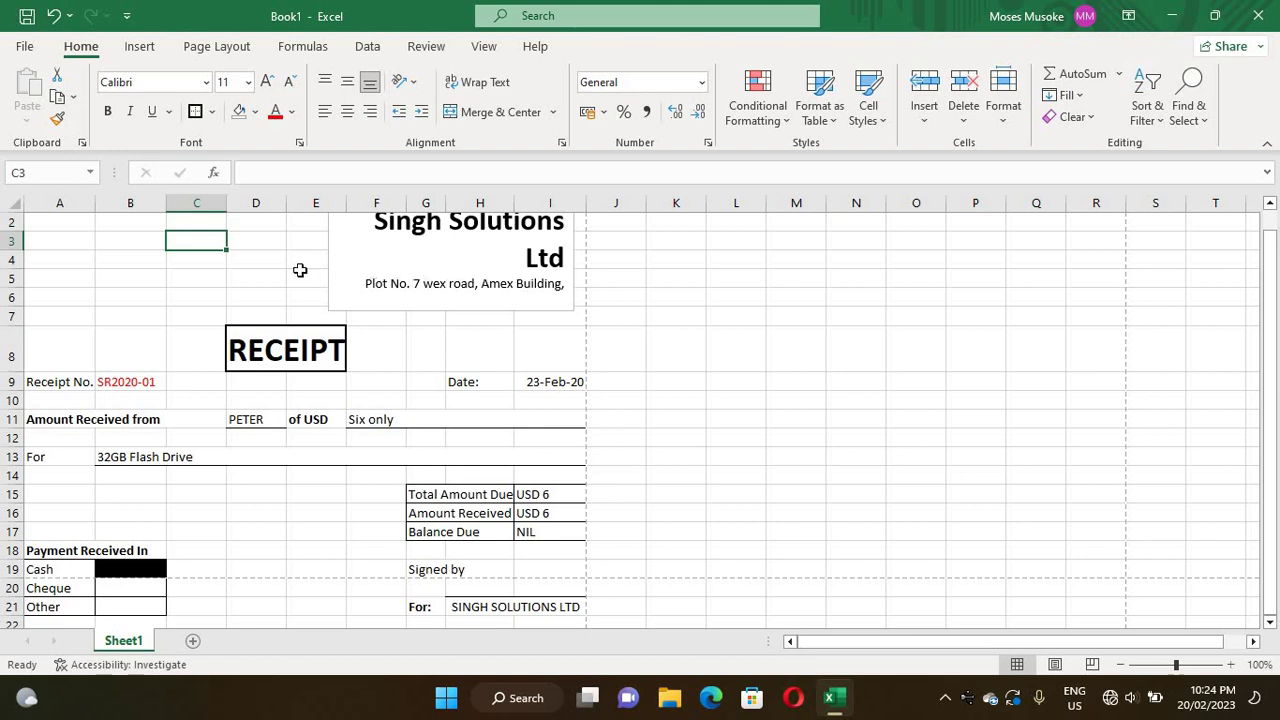
- Widen the company header text box leftward so 'Singh Solutions Ltd' fits on one line
click(342, 264)
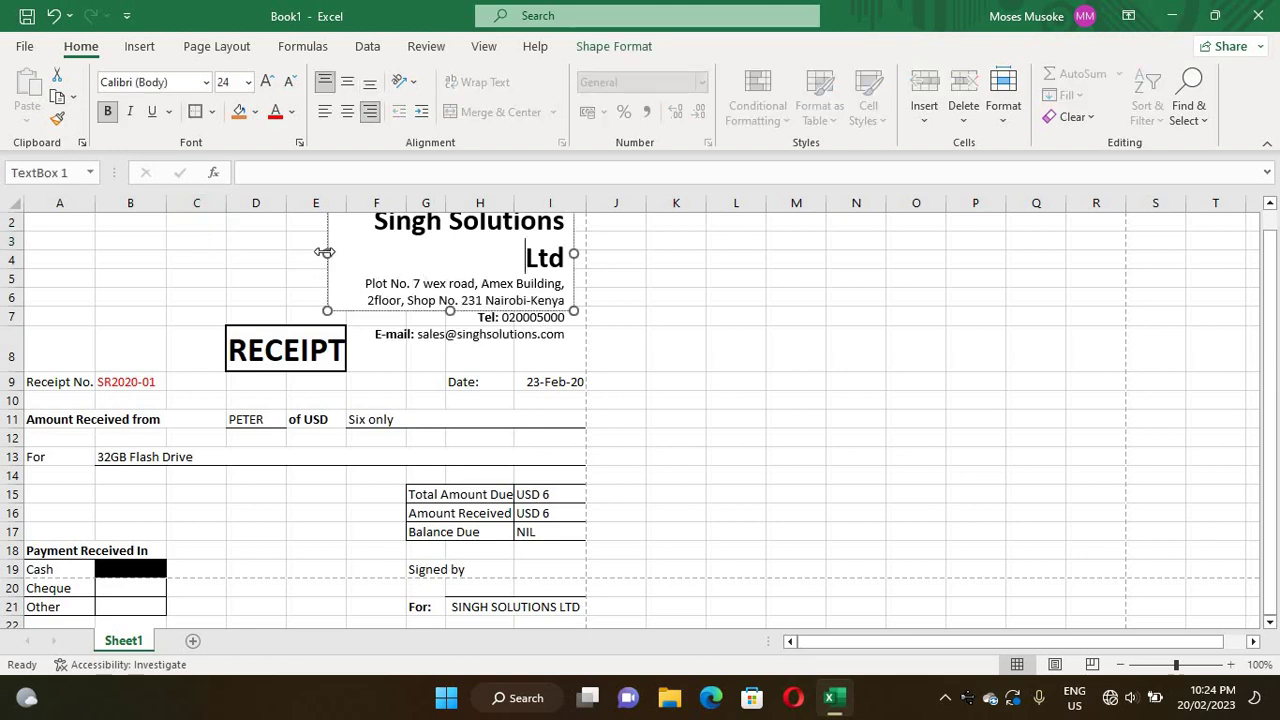
drag(324, 252, 293, 252)
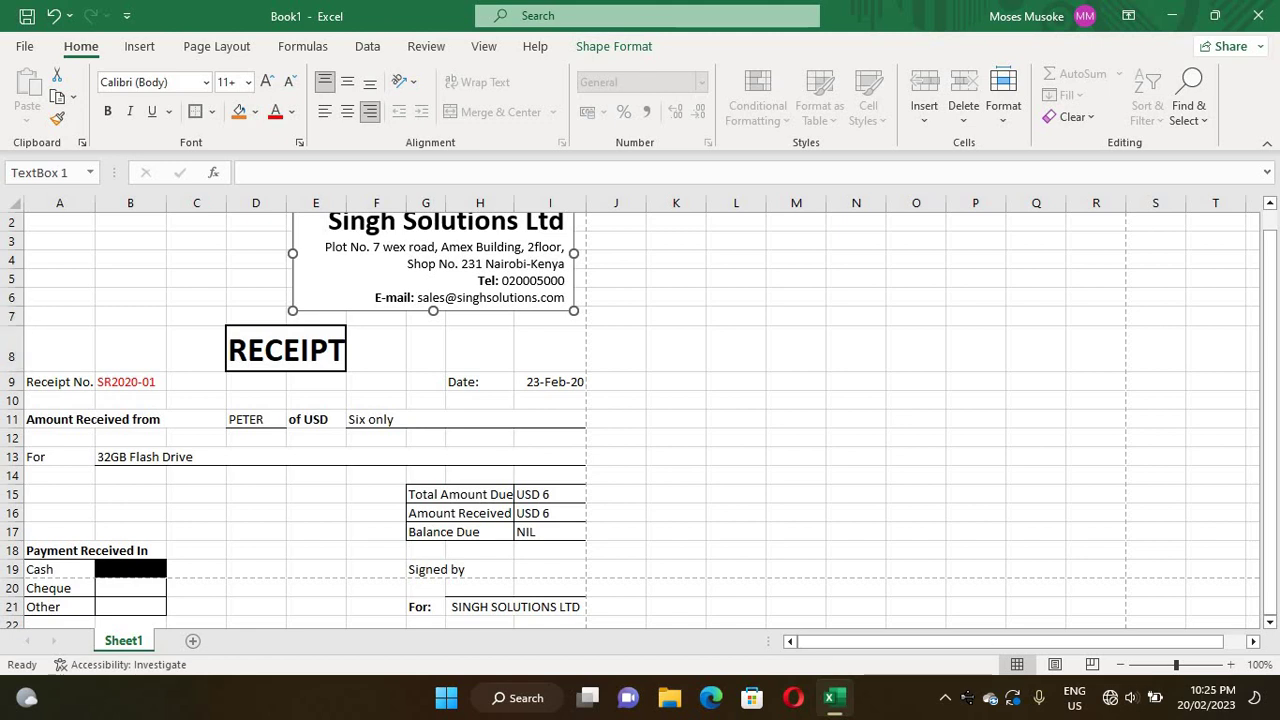
- Insert a blank row at row 7, between the company header and RECEIPT, then select H8:I8
click(8, 316)
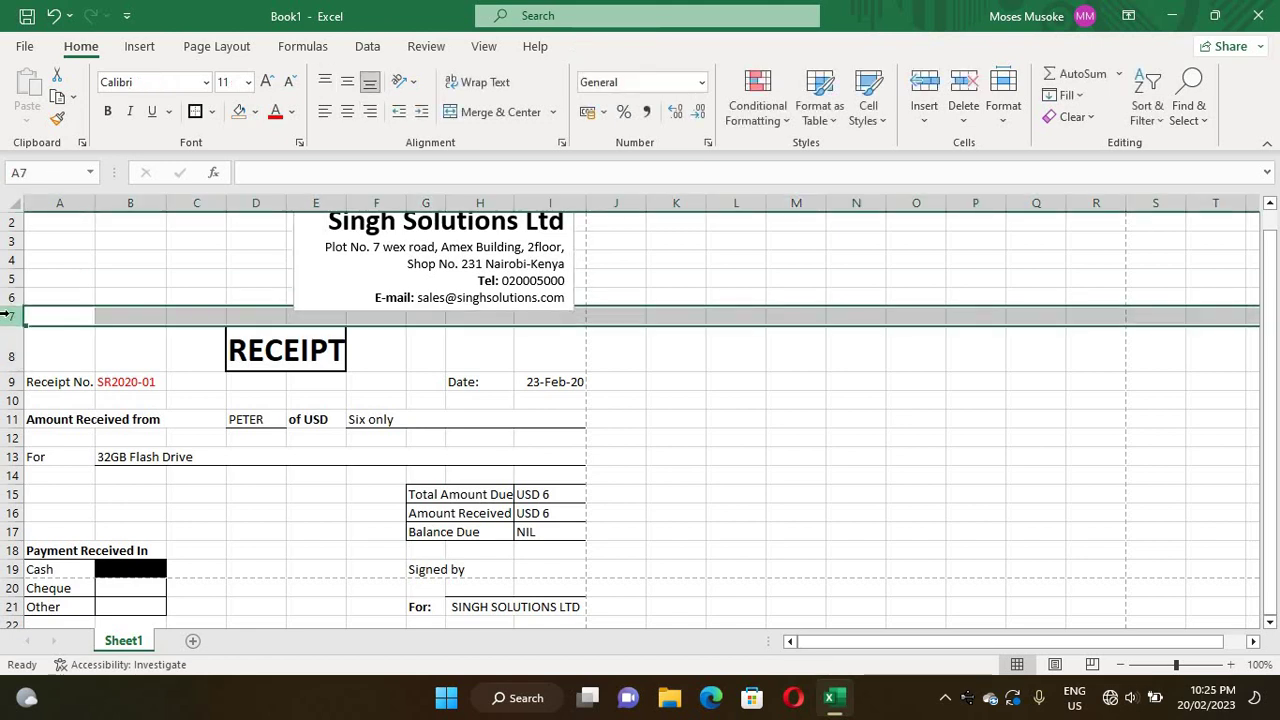
right_click(12, 318)
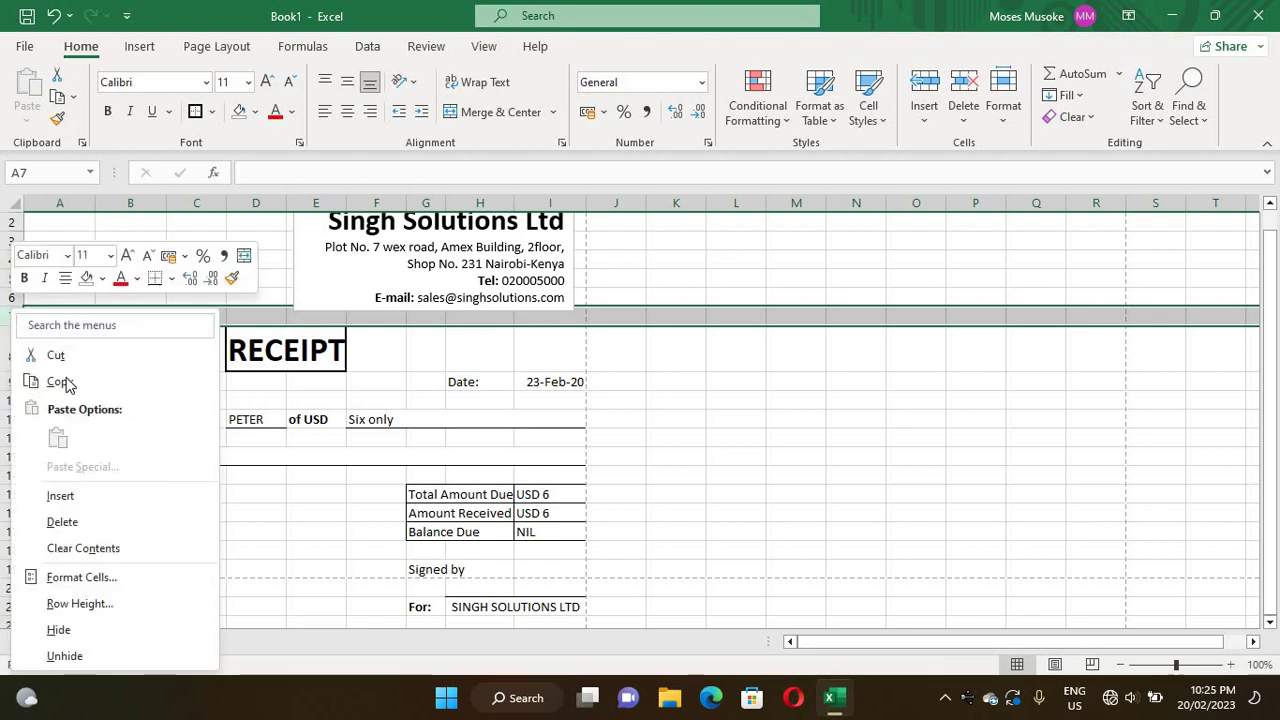
click(60, 497)
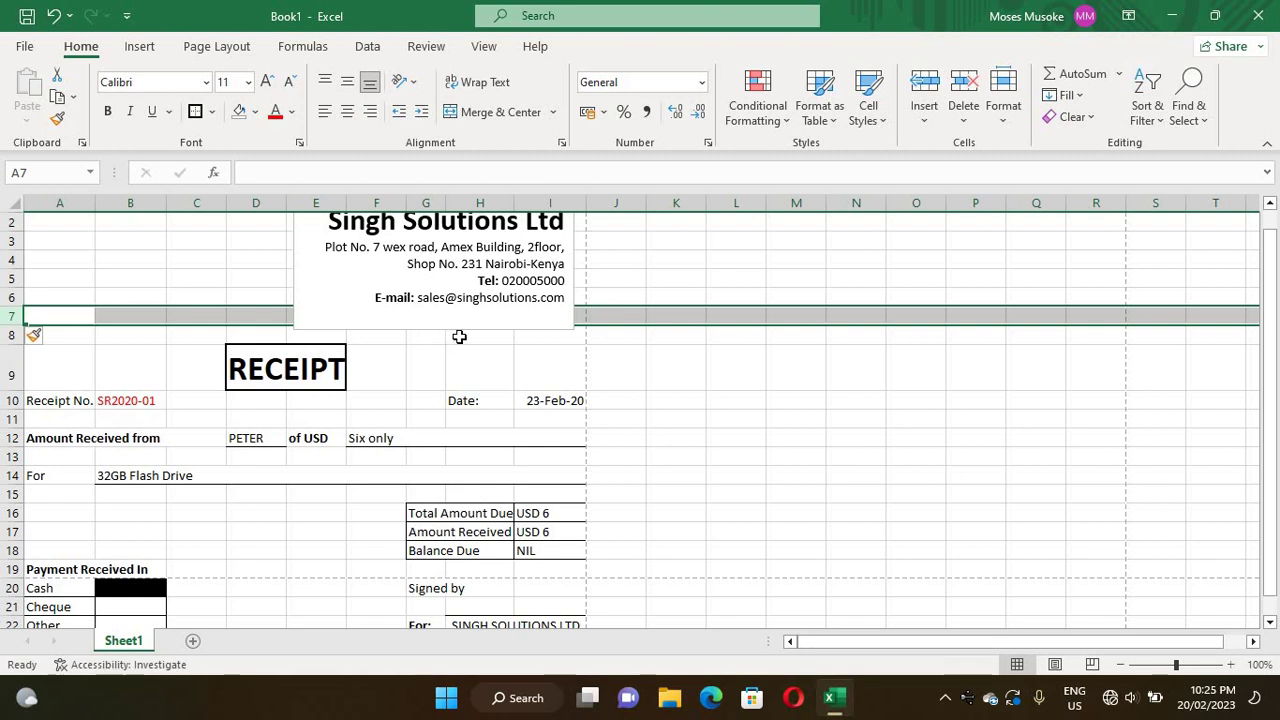
drag(494, 340, 543, 337)
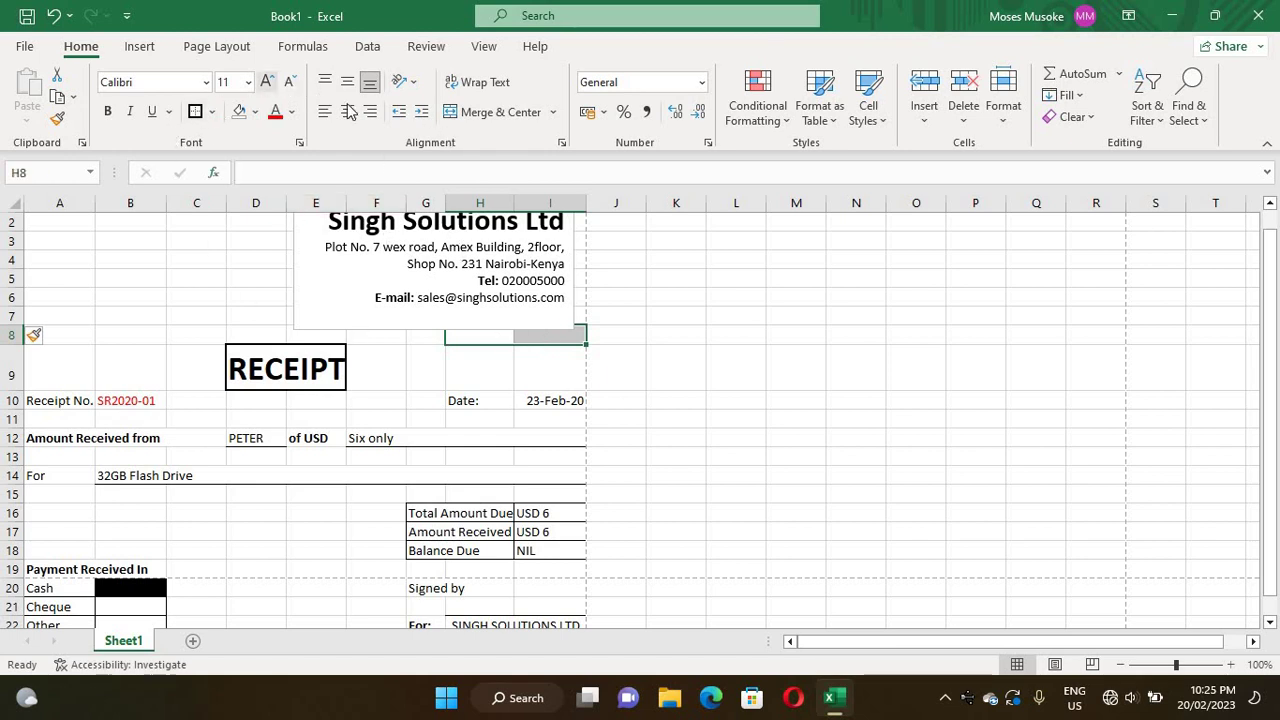
click(470, 113)
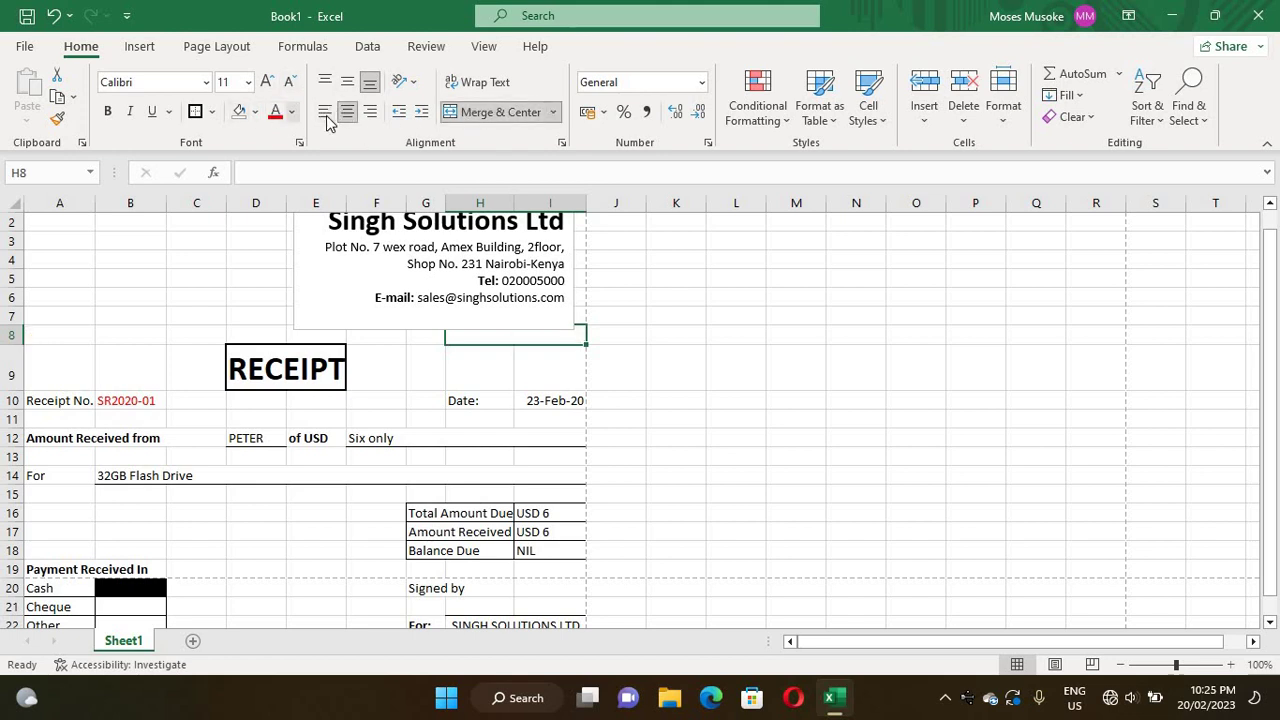
click(323, 116)
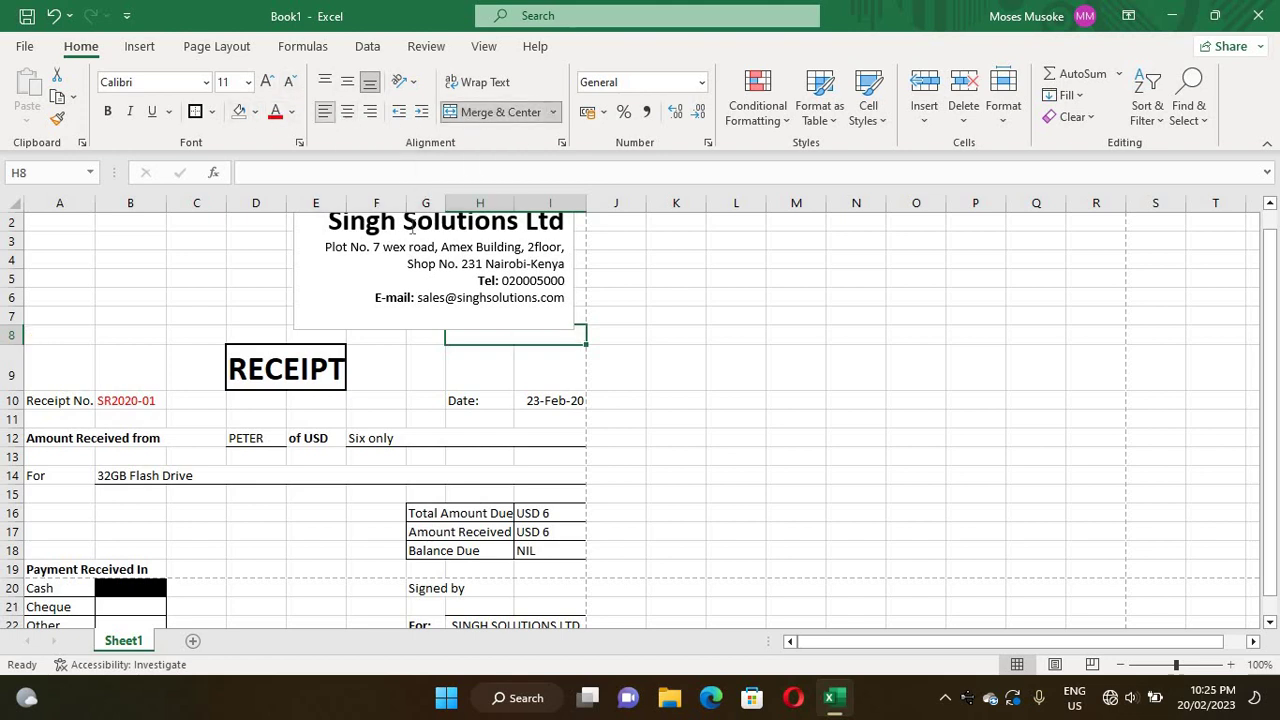
double_click(495, 336)
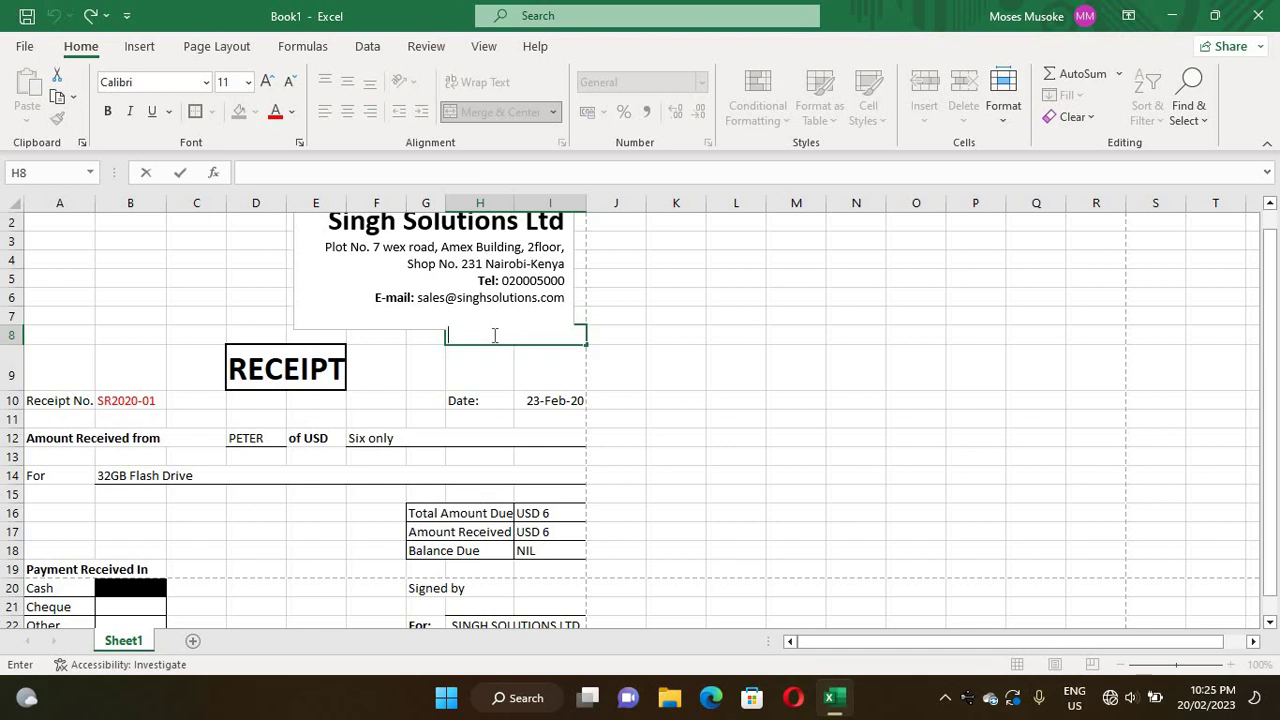
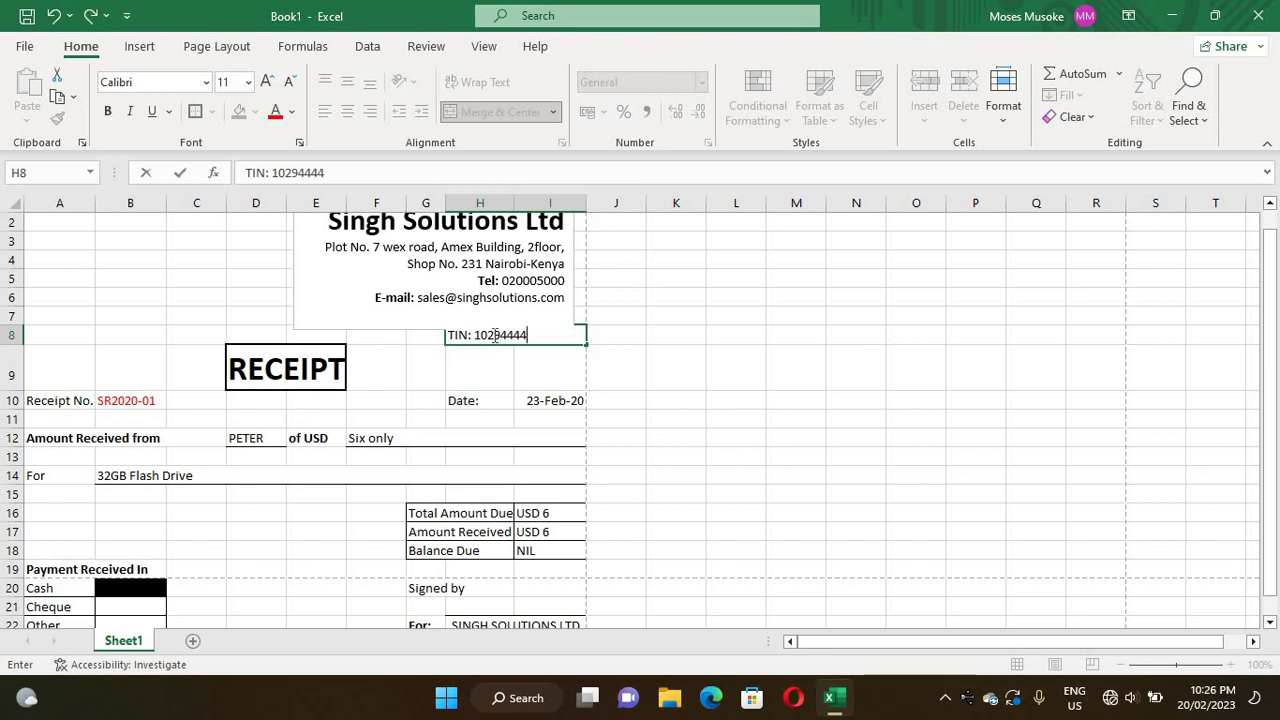
click(180, 330)
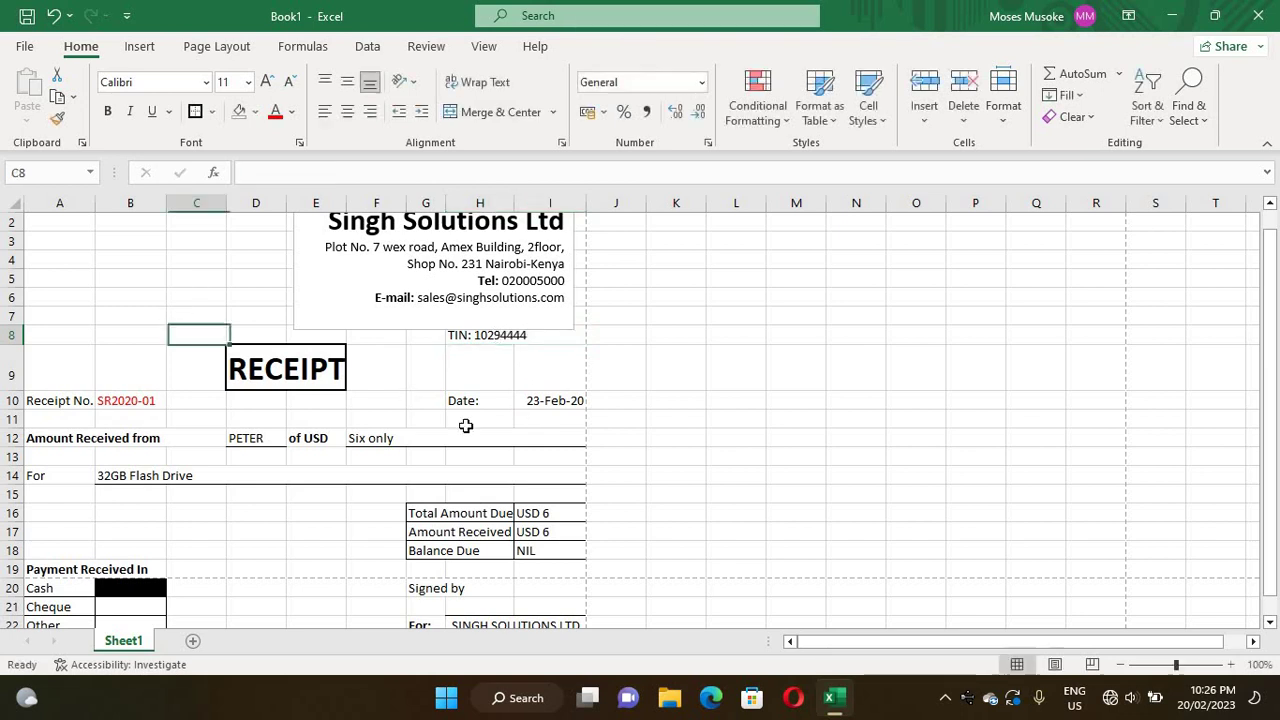
- Re-merge the TIN cell across H8:I8, make it bold, and add borders
click(499, 339)
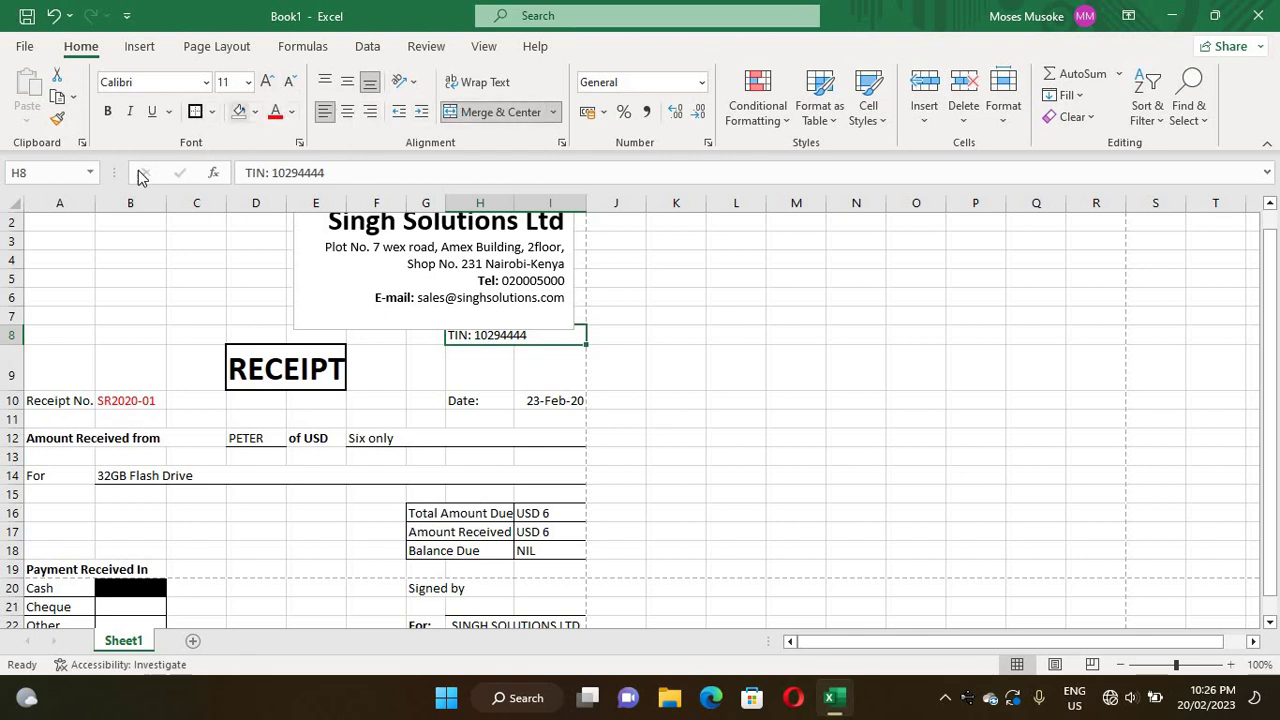
click(480, 117)
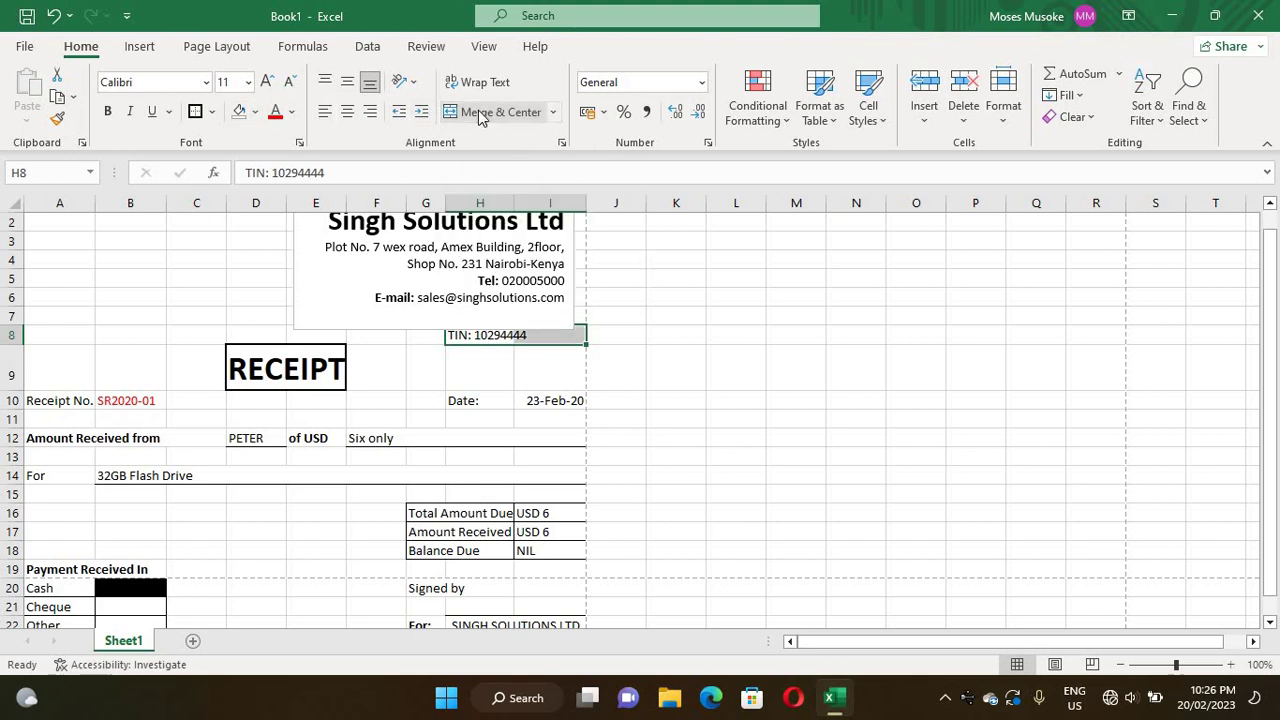
click(480, 117)
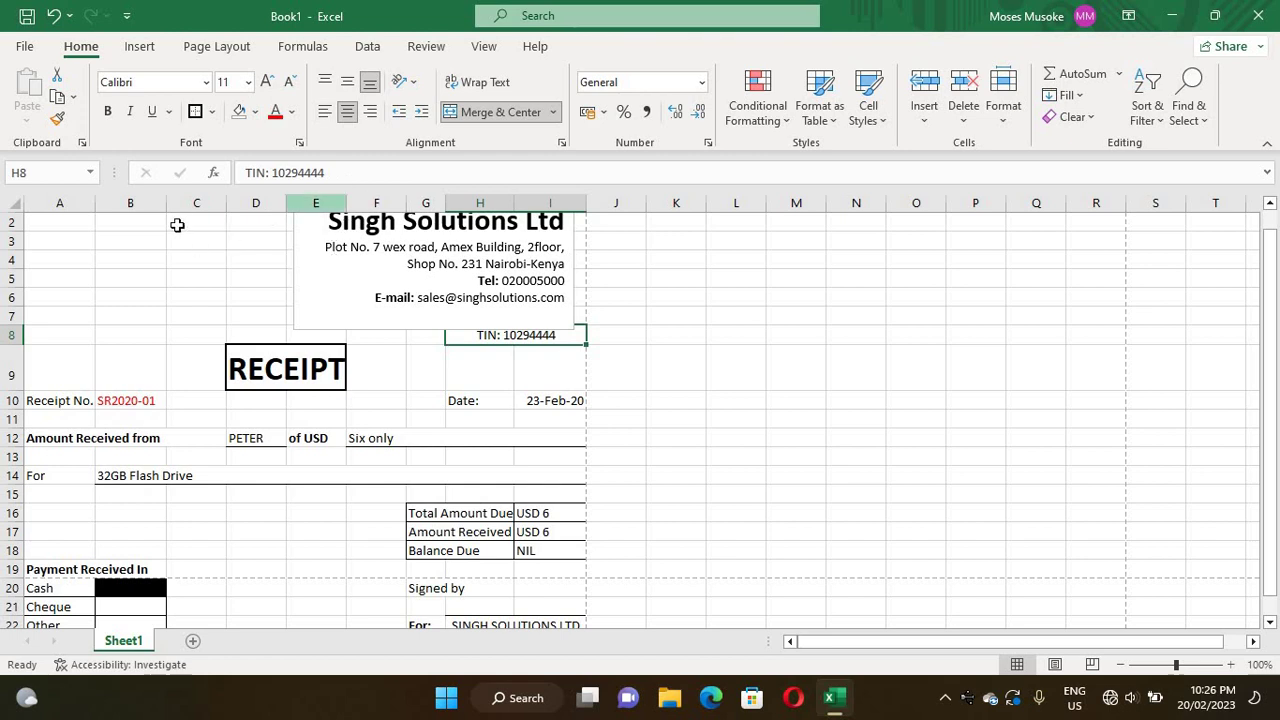
click(109, 112)
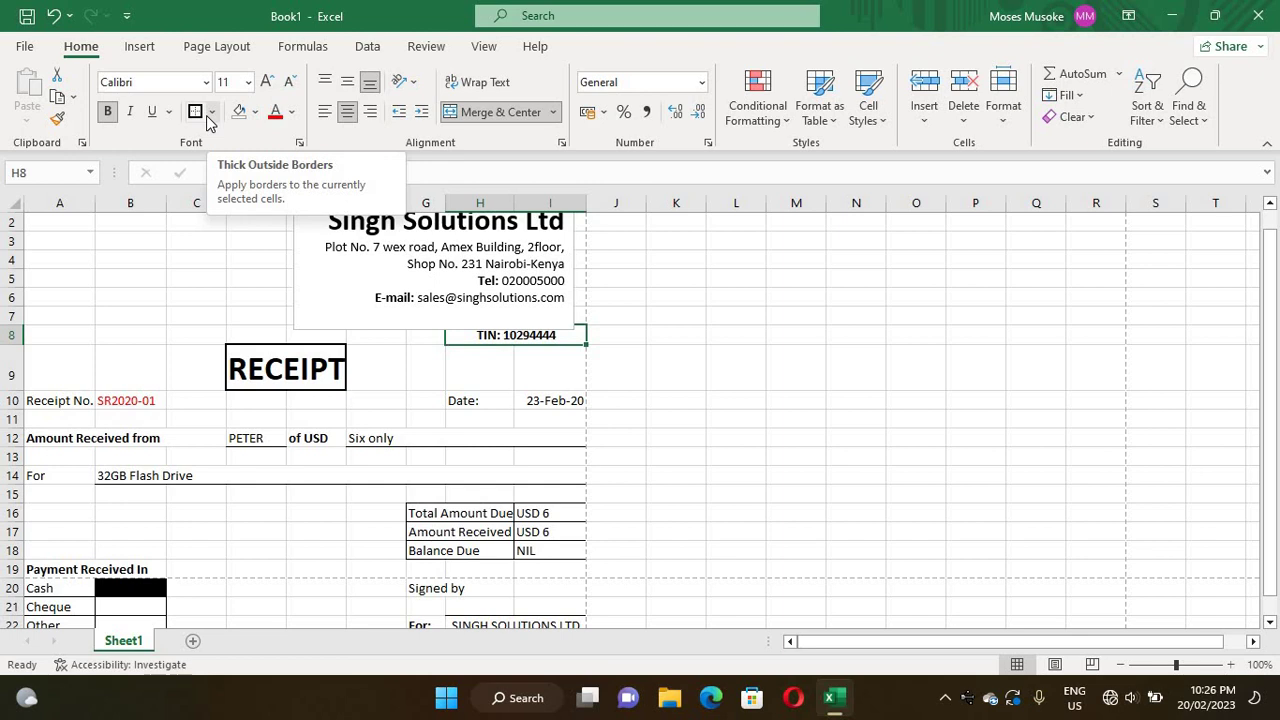
click(211, 113)
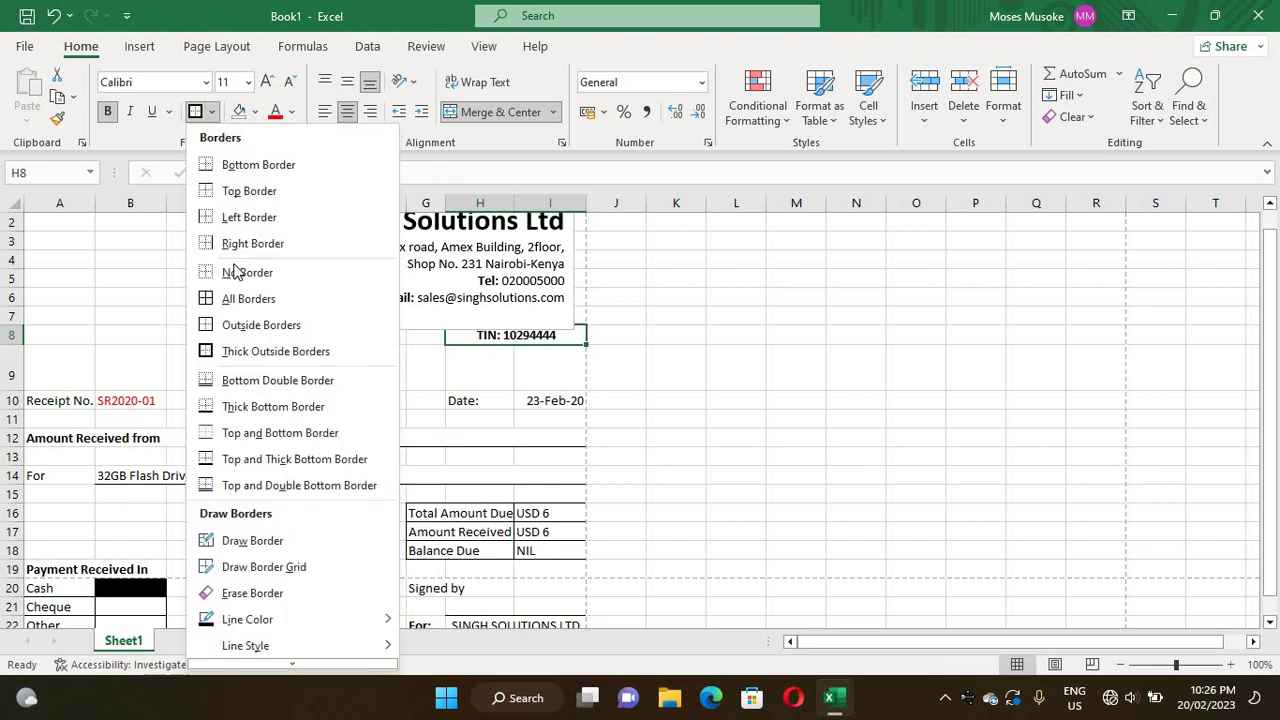
click(228, 298)
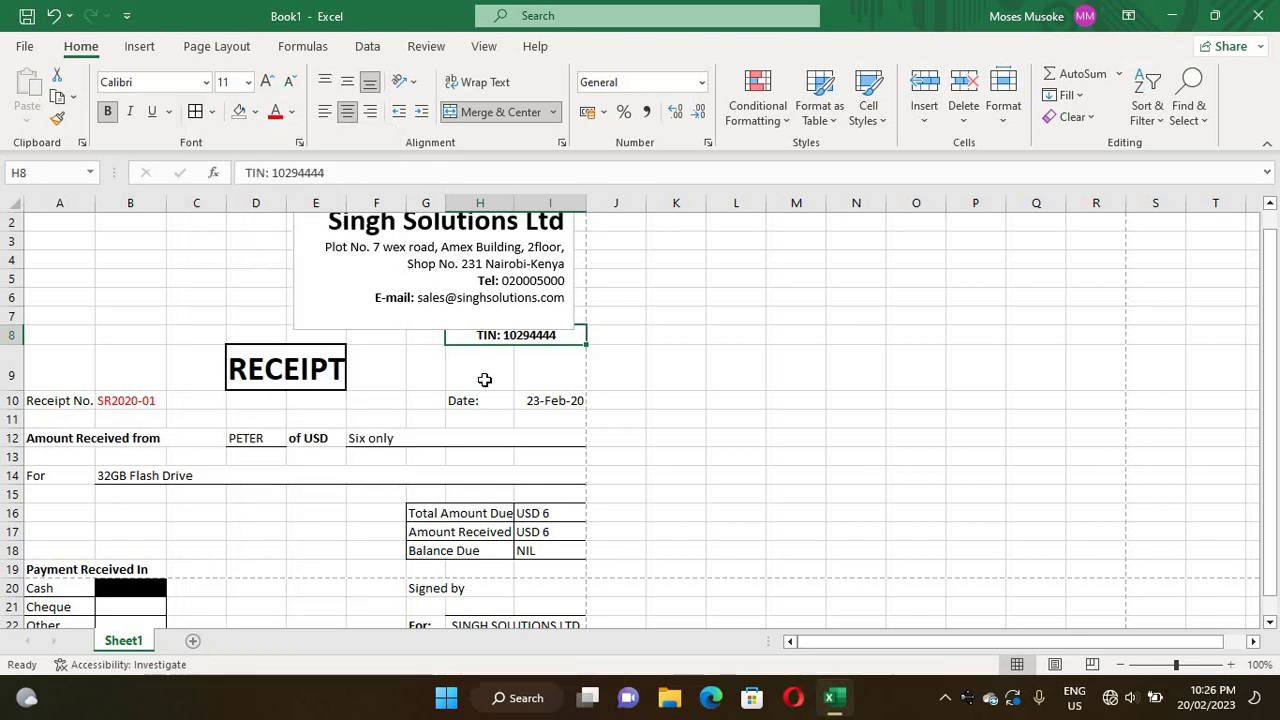
click(387, 386)
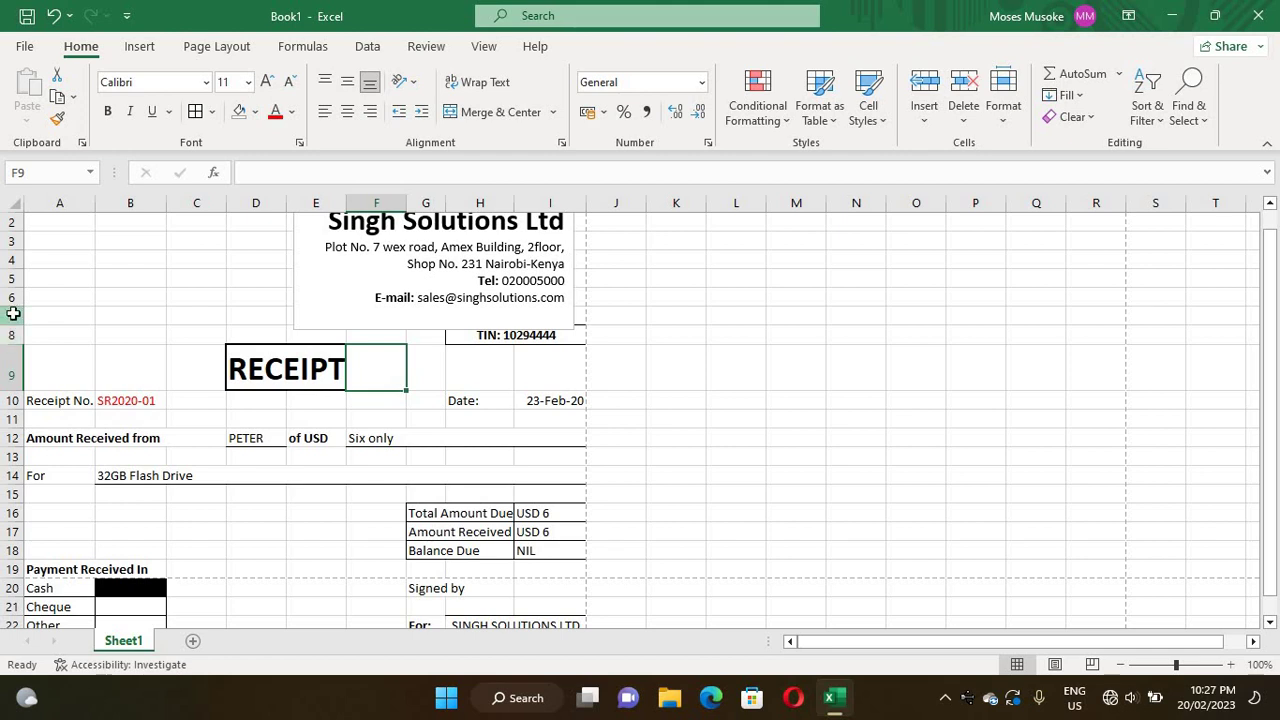
- Insert another blank row at row 7 above the TIN line
click(8, 315)
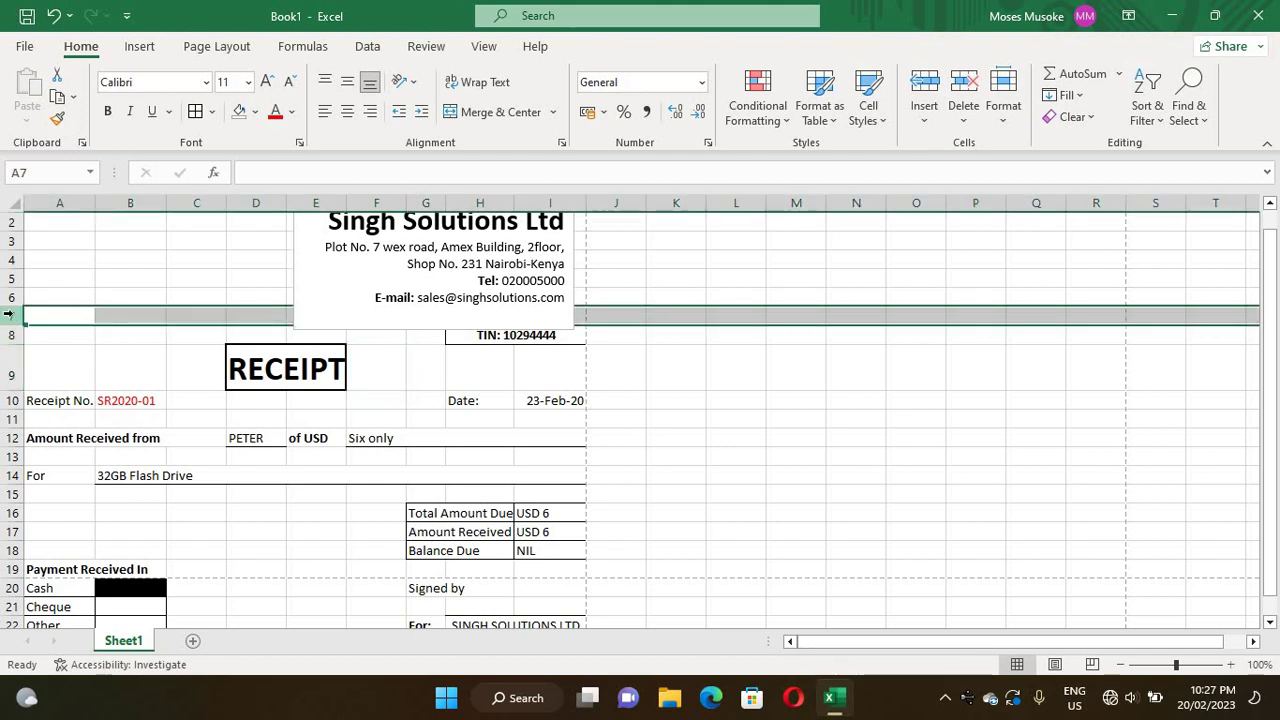
drag(8, 315, 8, 315)
right_click(14, 315)
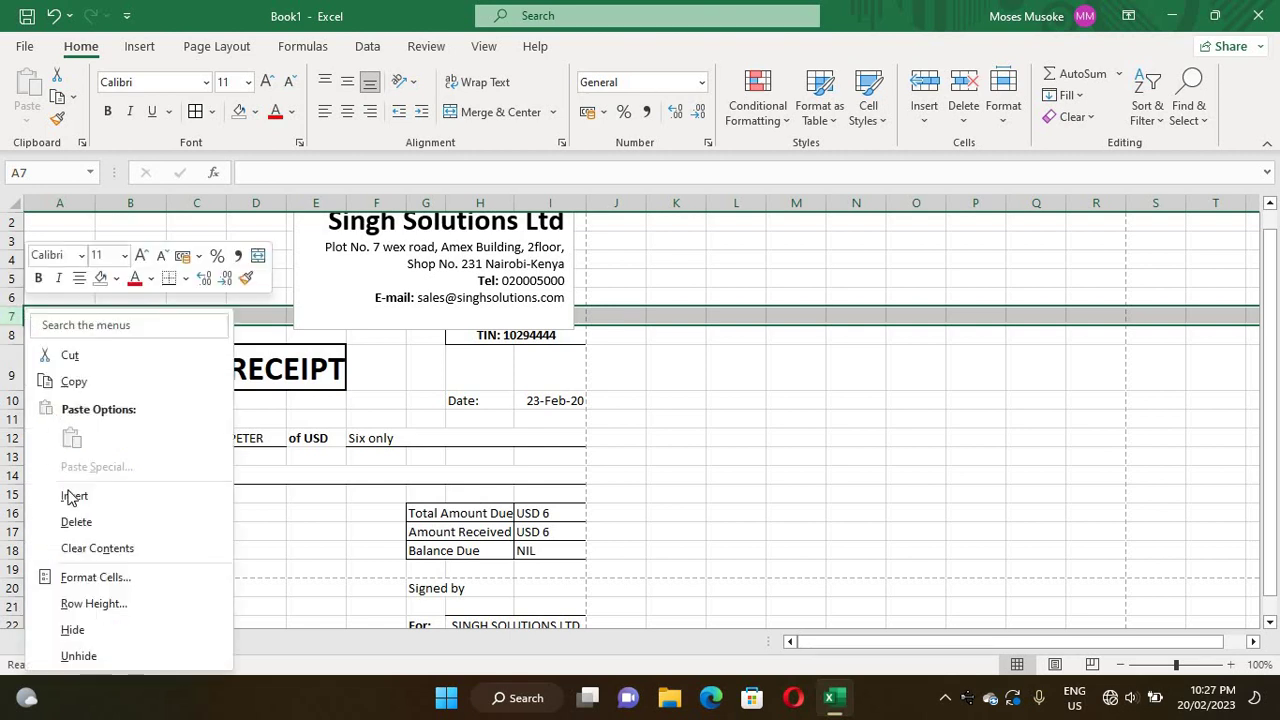
click(72, 496)
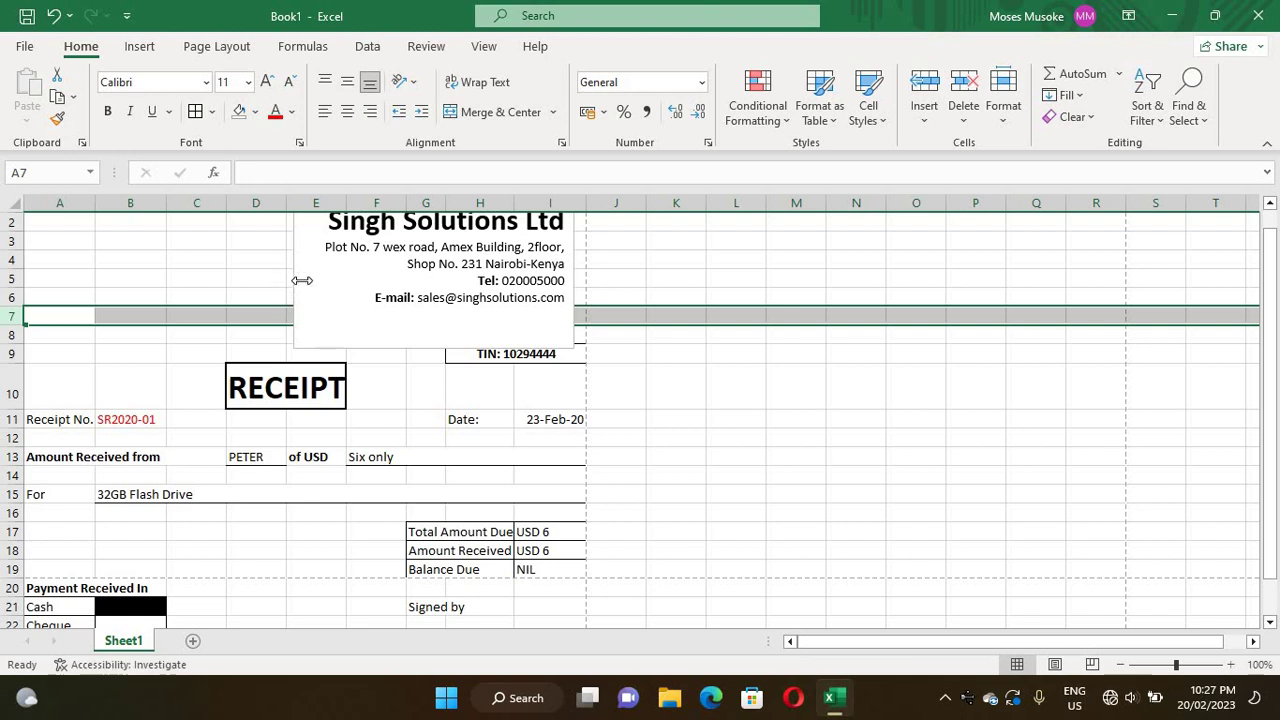
- Shorten the company header text box and widen it so the address rewraps clear of the TIN
click(391, 309)
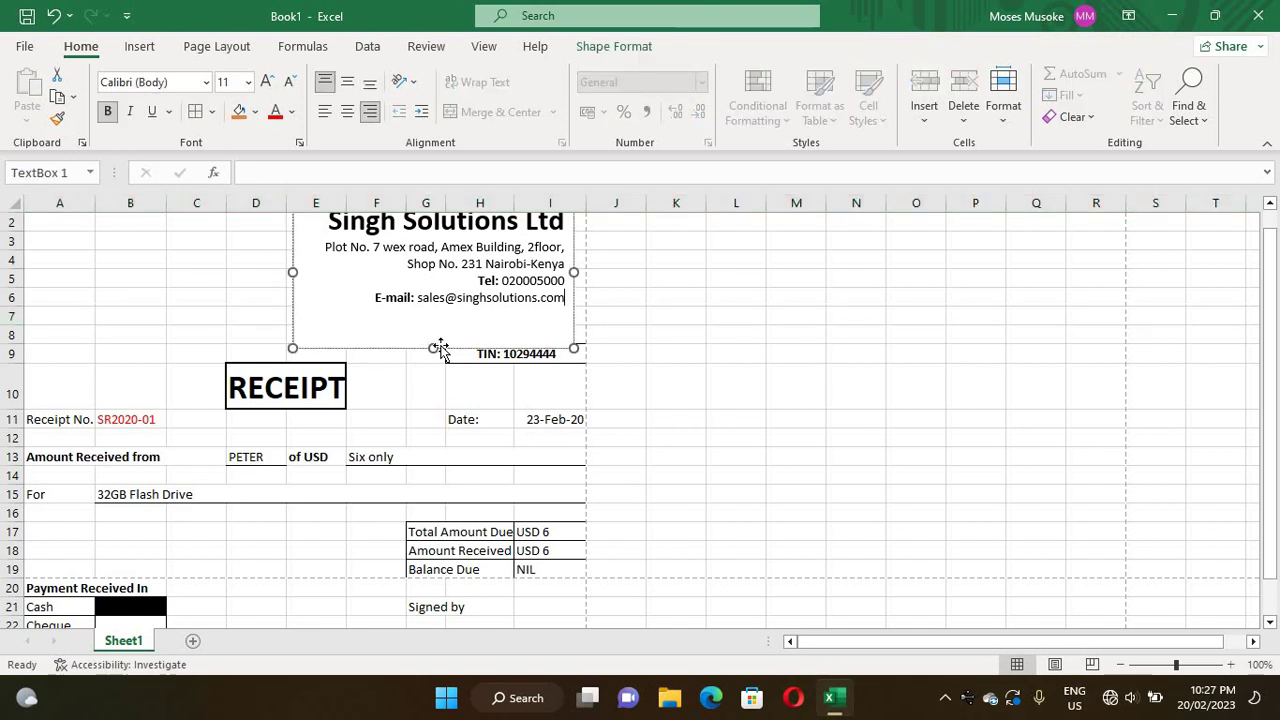
drag(435, 349, 440, 313)
click(257, 285)
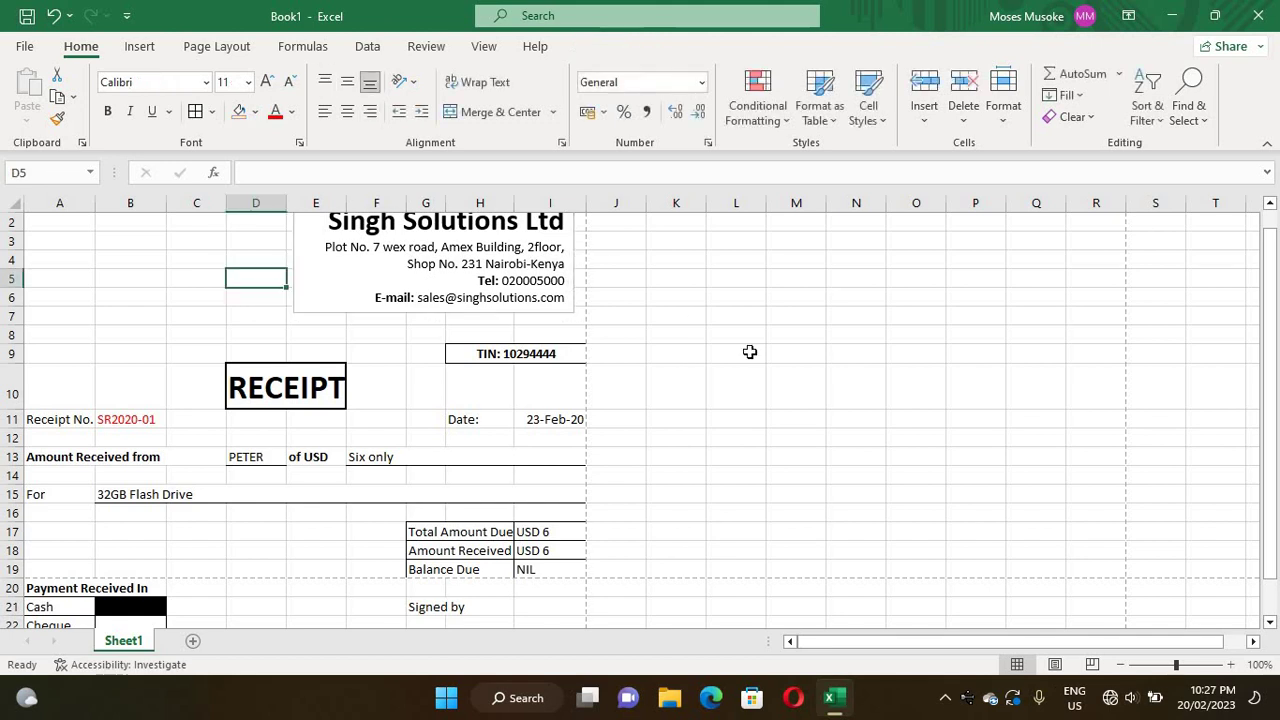
click(567, 263)
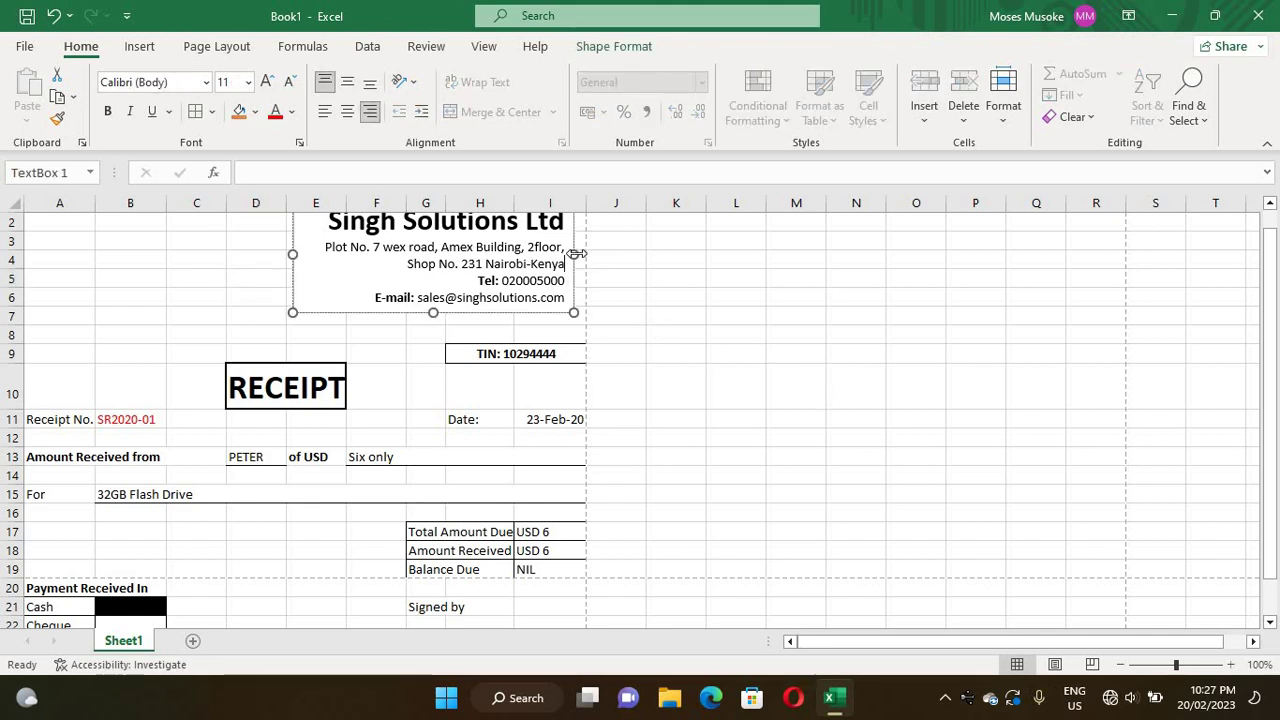
drag(579, 253, 587, 251)
click(184, 313)
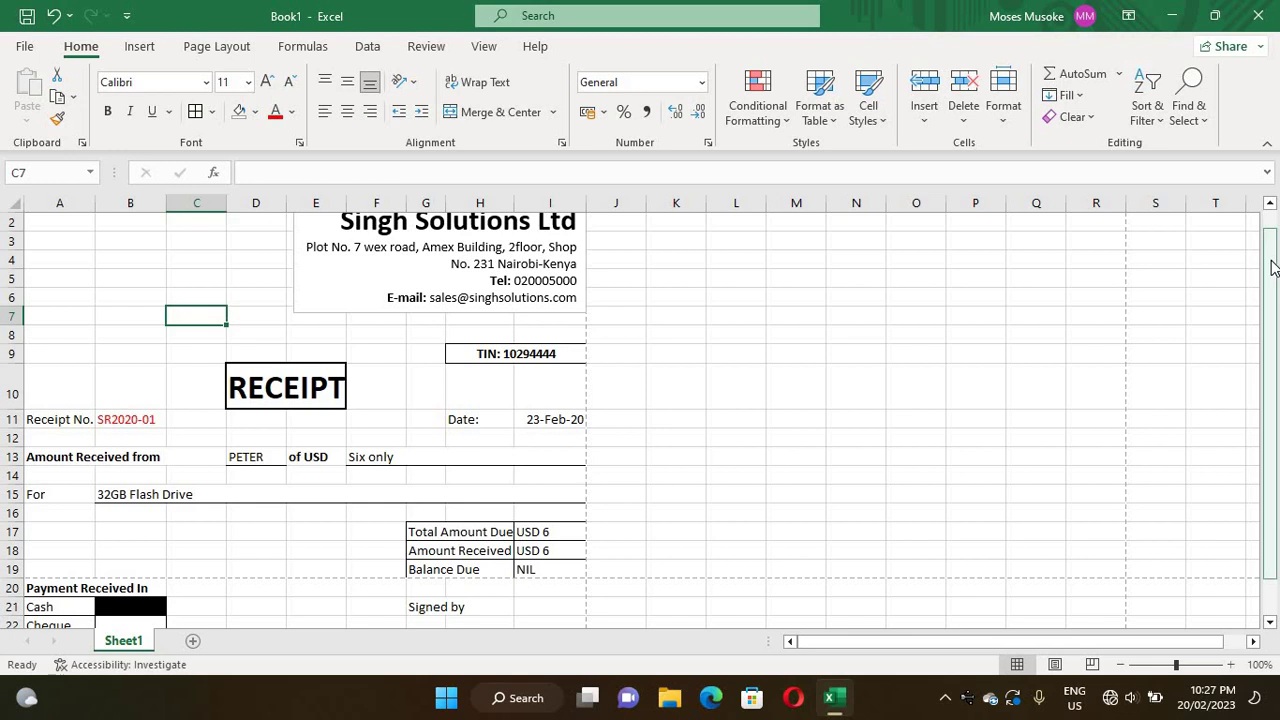
drag(1272, 247, 1268, 238)
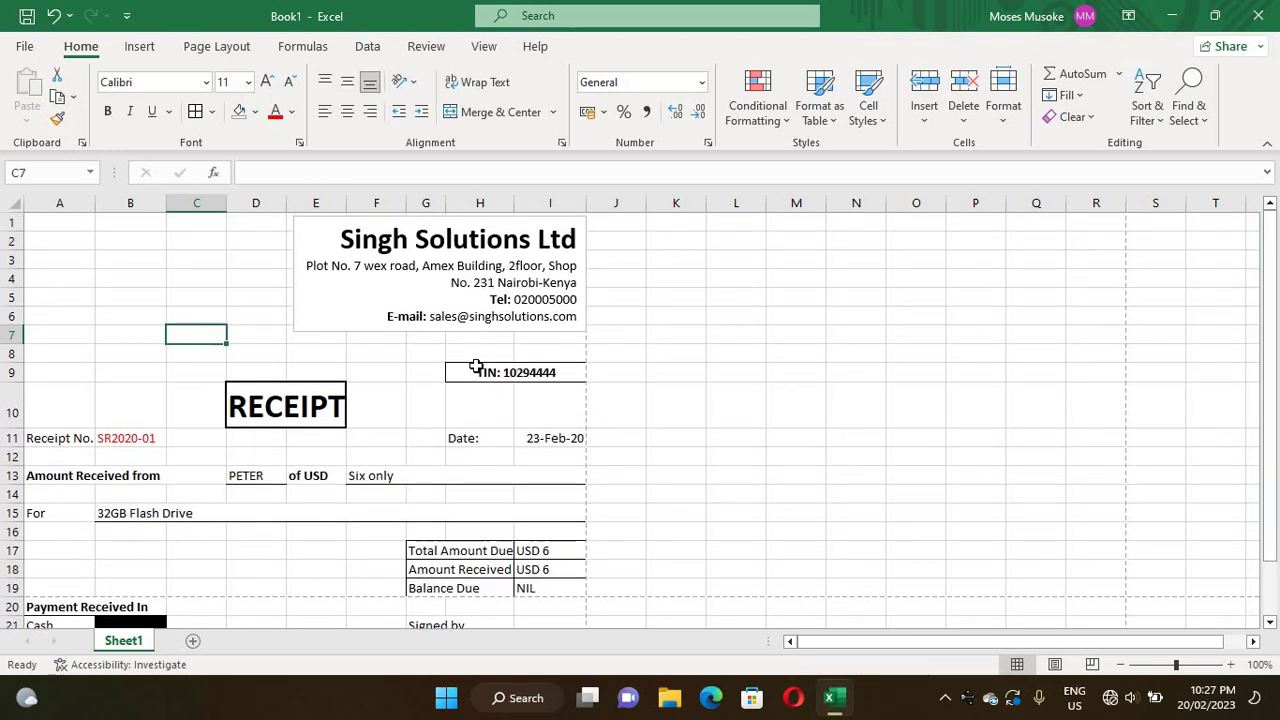
- Switch between the Home and Insert tabs and inspect the cell menus at A4 and C5
click(40, 312)
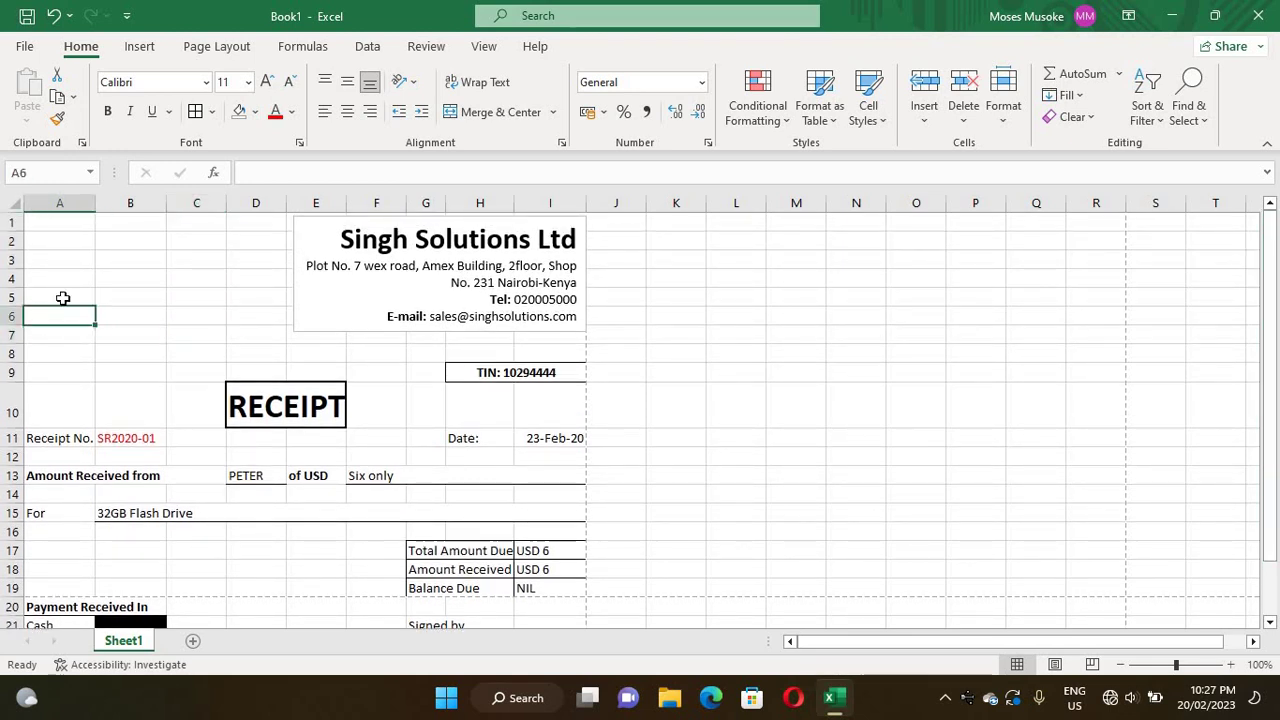
right_click(125, 53)
click(127, 52)
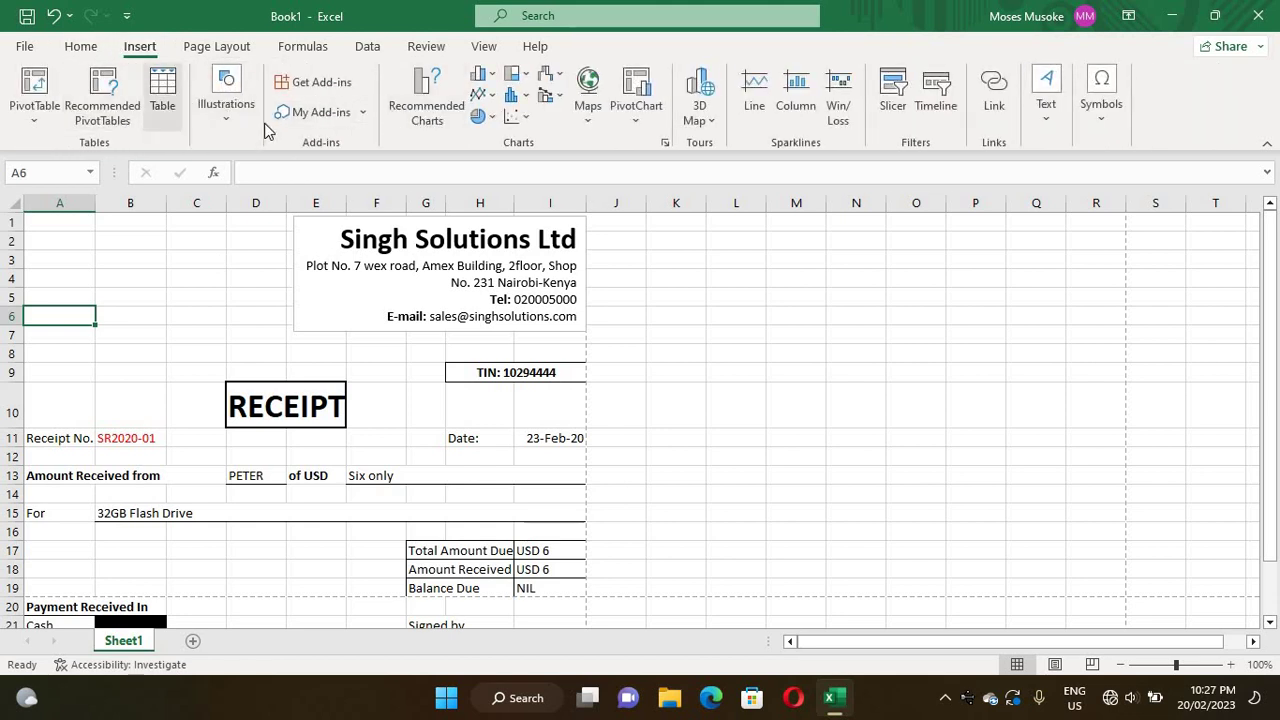
click(81, 47)
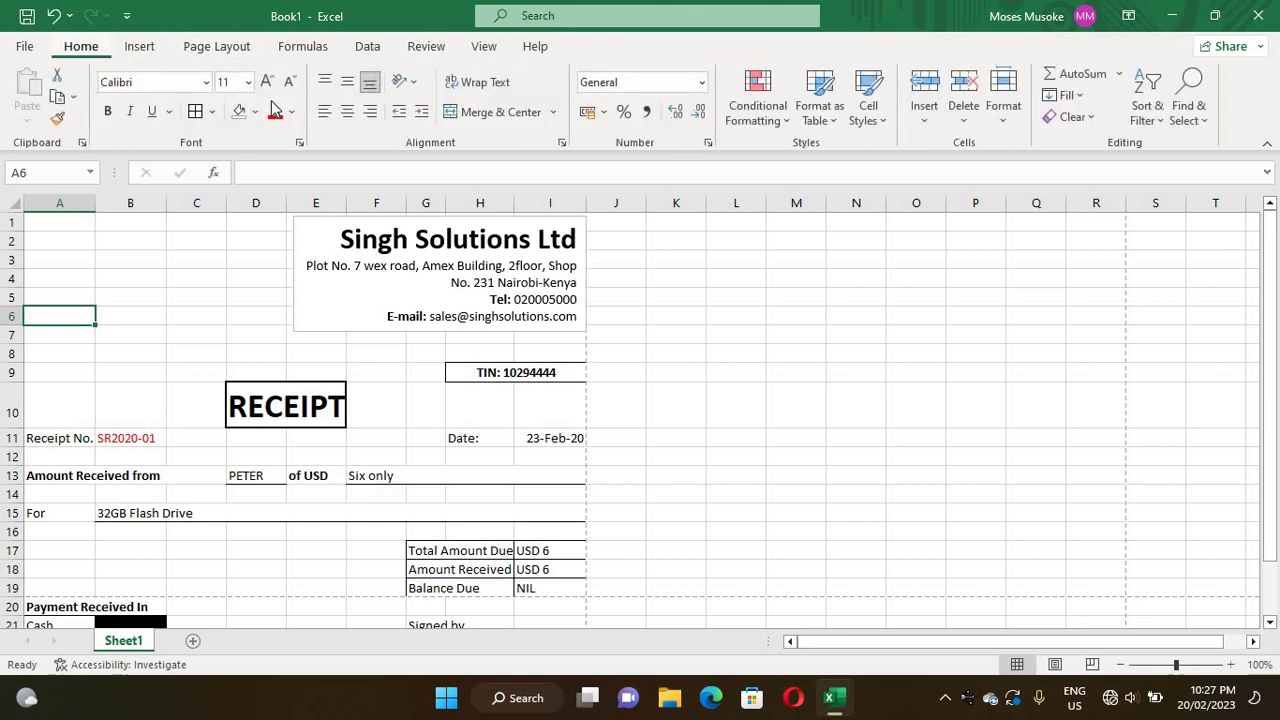
click(140, 47)
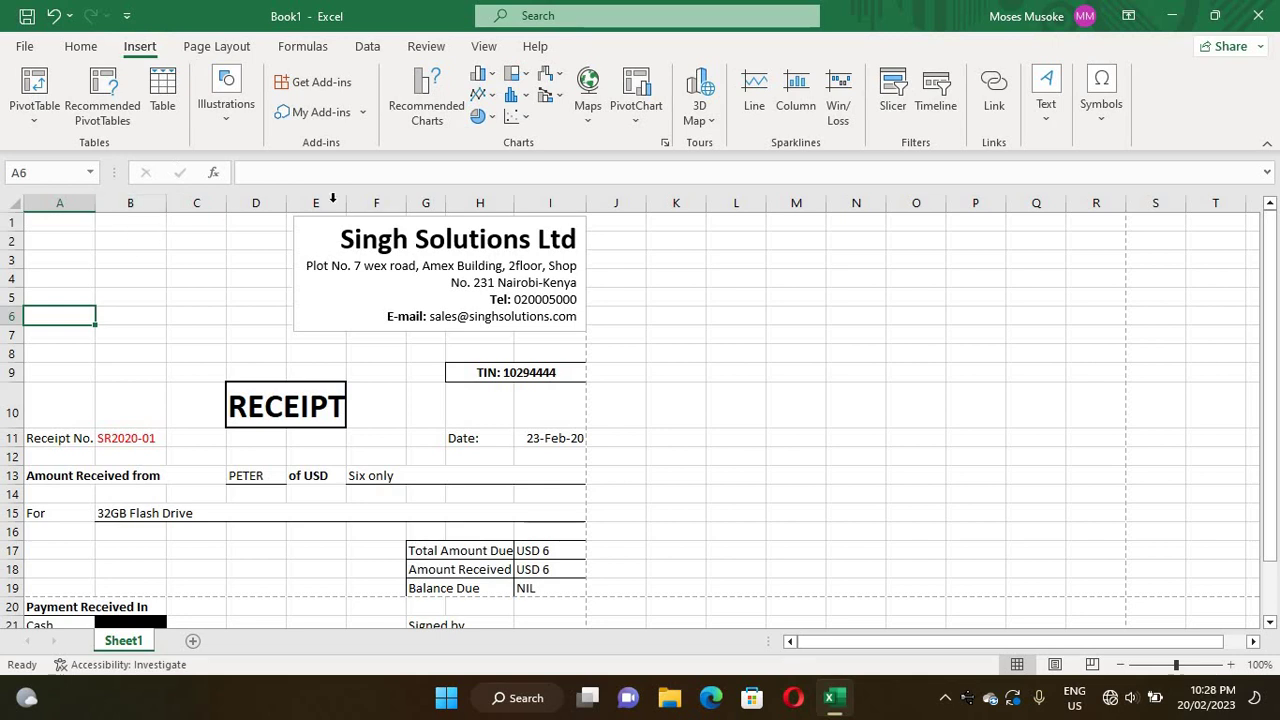
right_click(85, 283)
key(Escape)
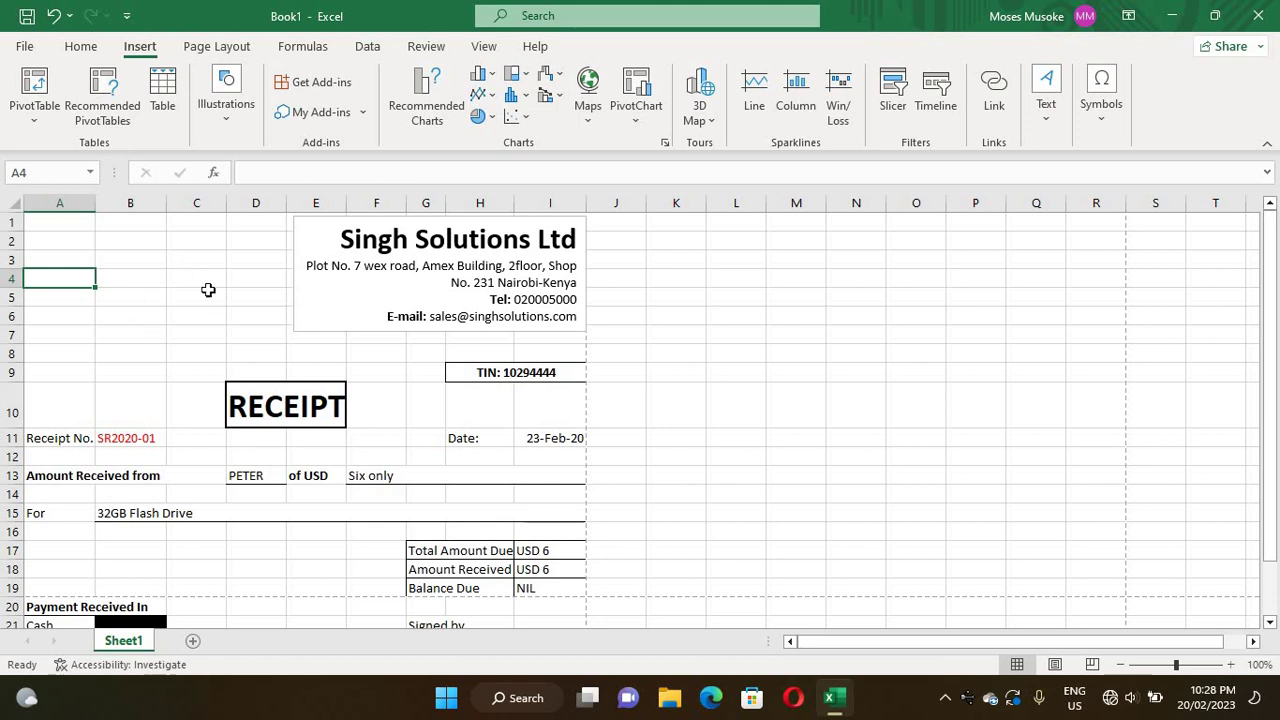
right_click(185, 298)
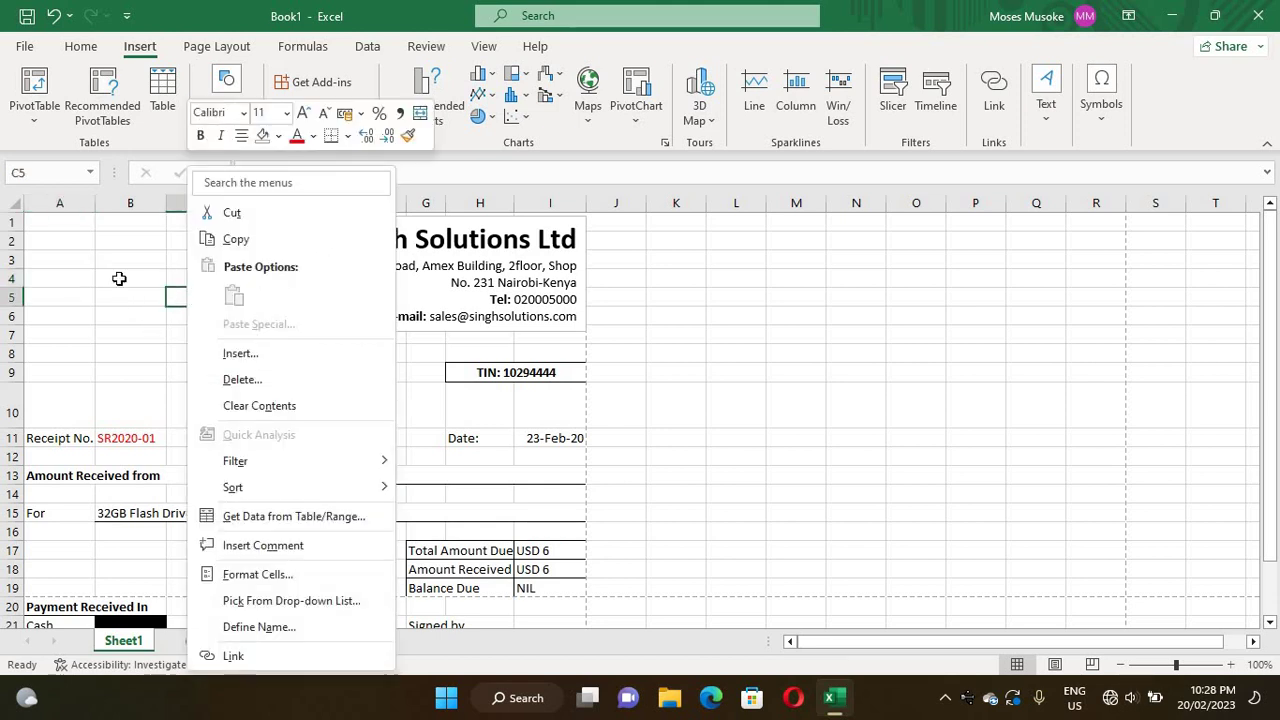
key(Escape)
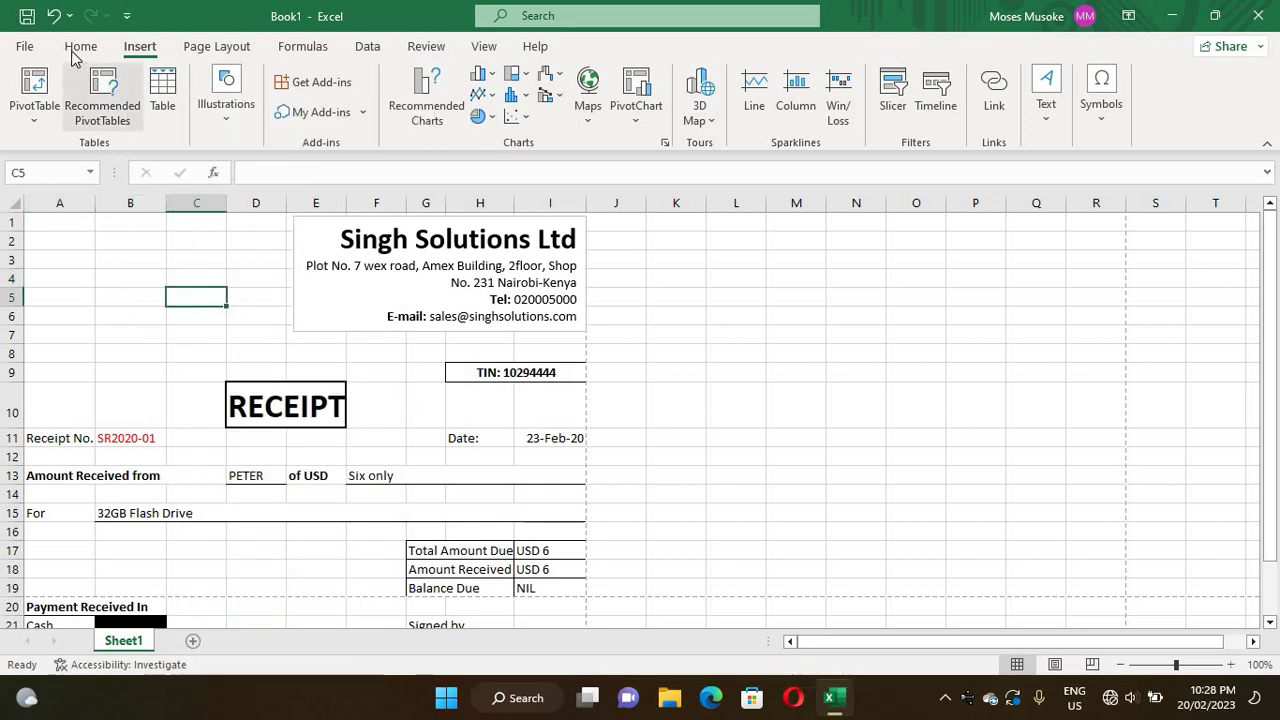
- Go back to Home, then reopen the Insert tab while selecting B2, C8 and A4
click(72, 52)
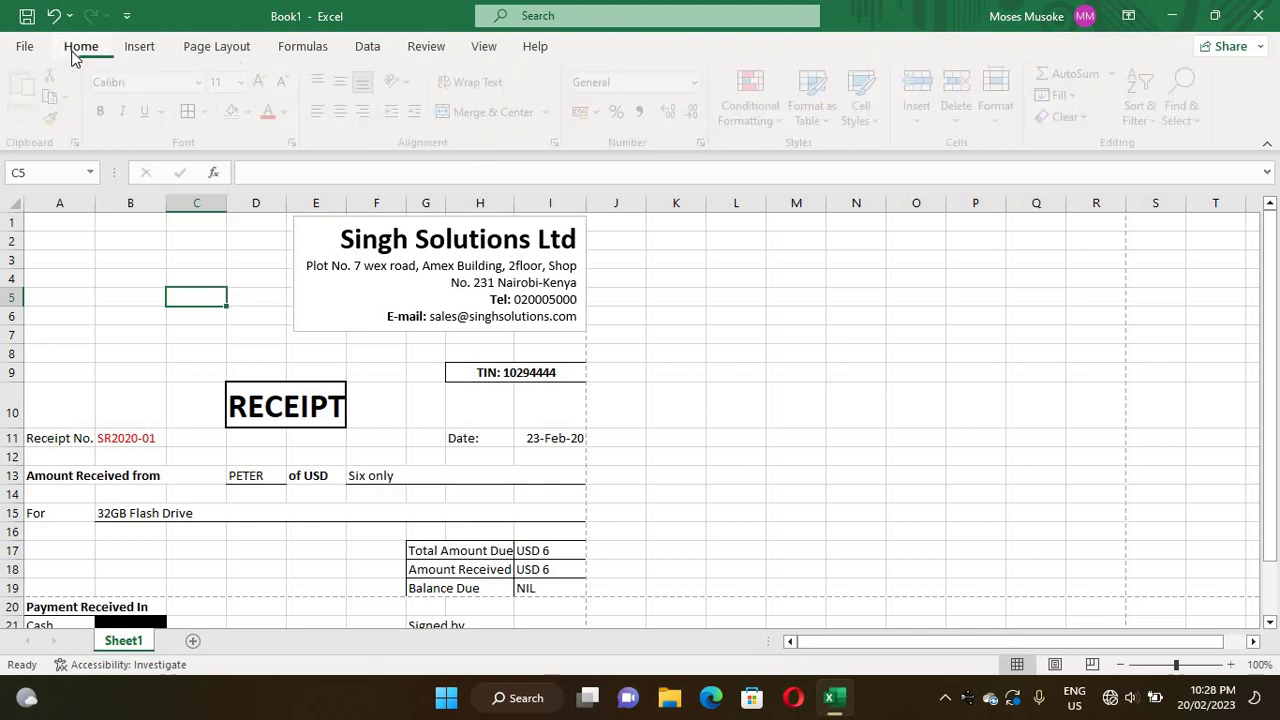
click(130, 239)
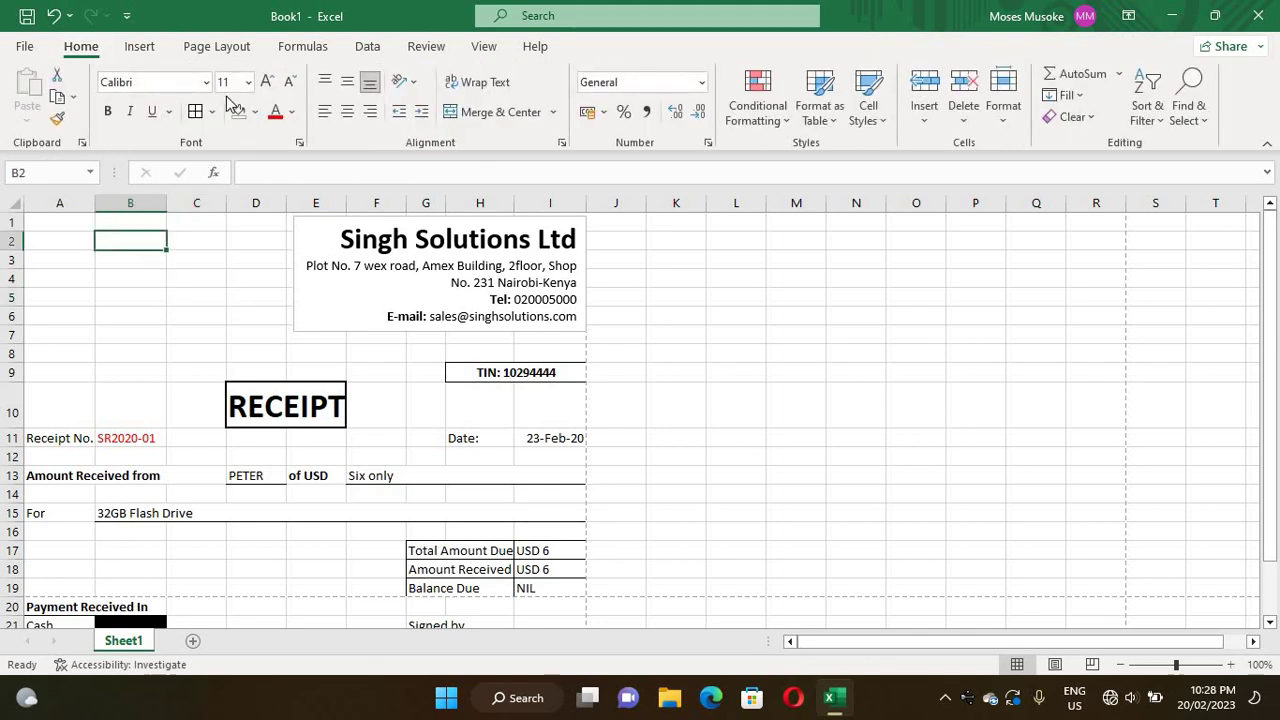
click(142, 48)
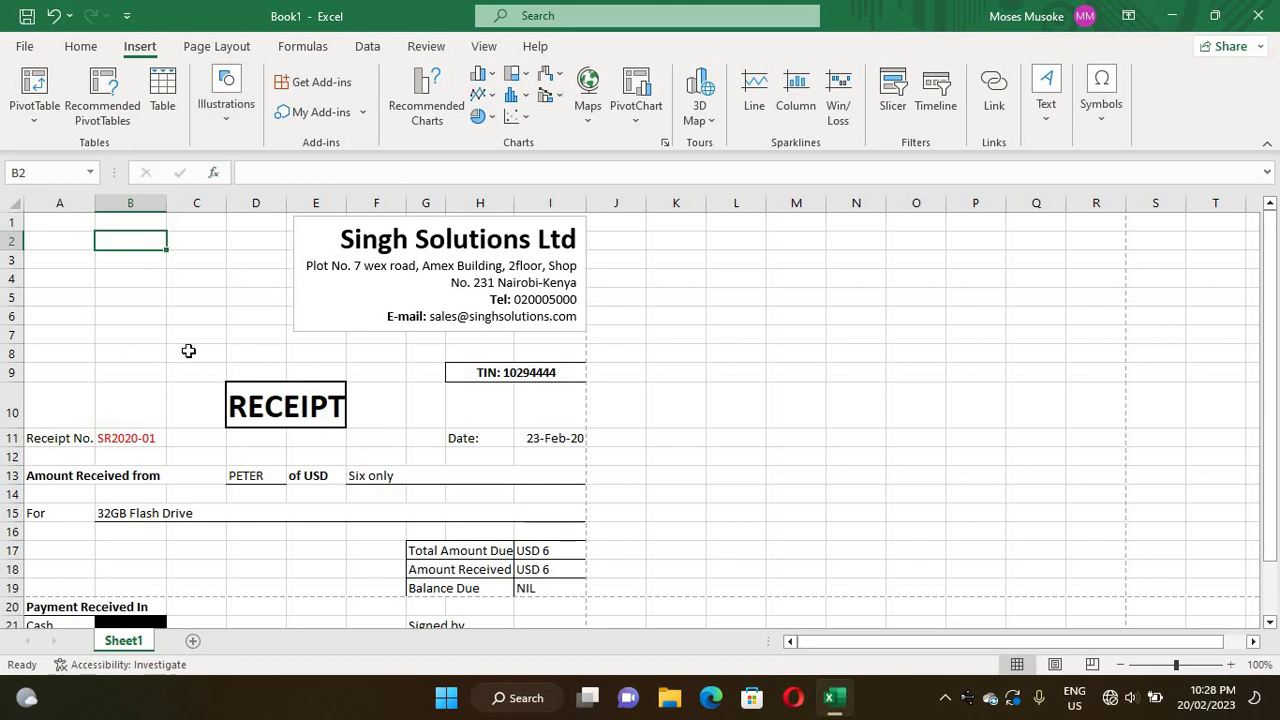
click(188, 350)
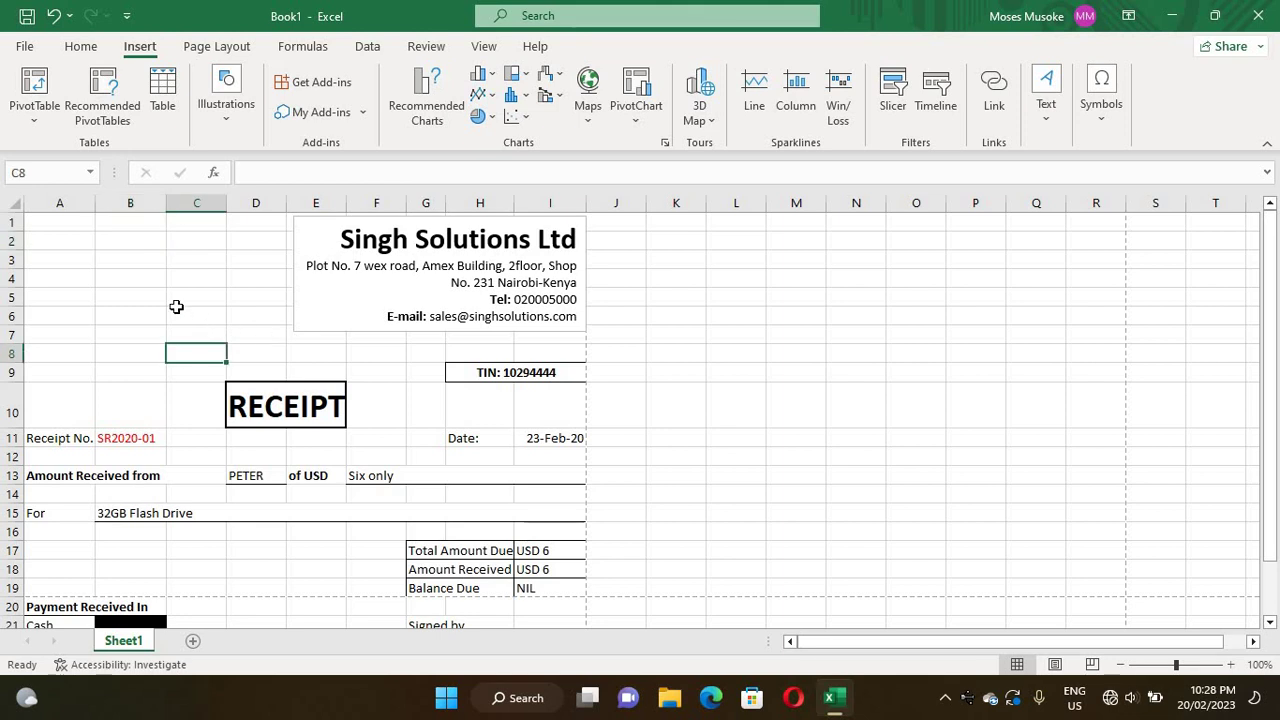
click(82, 286)
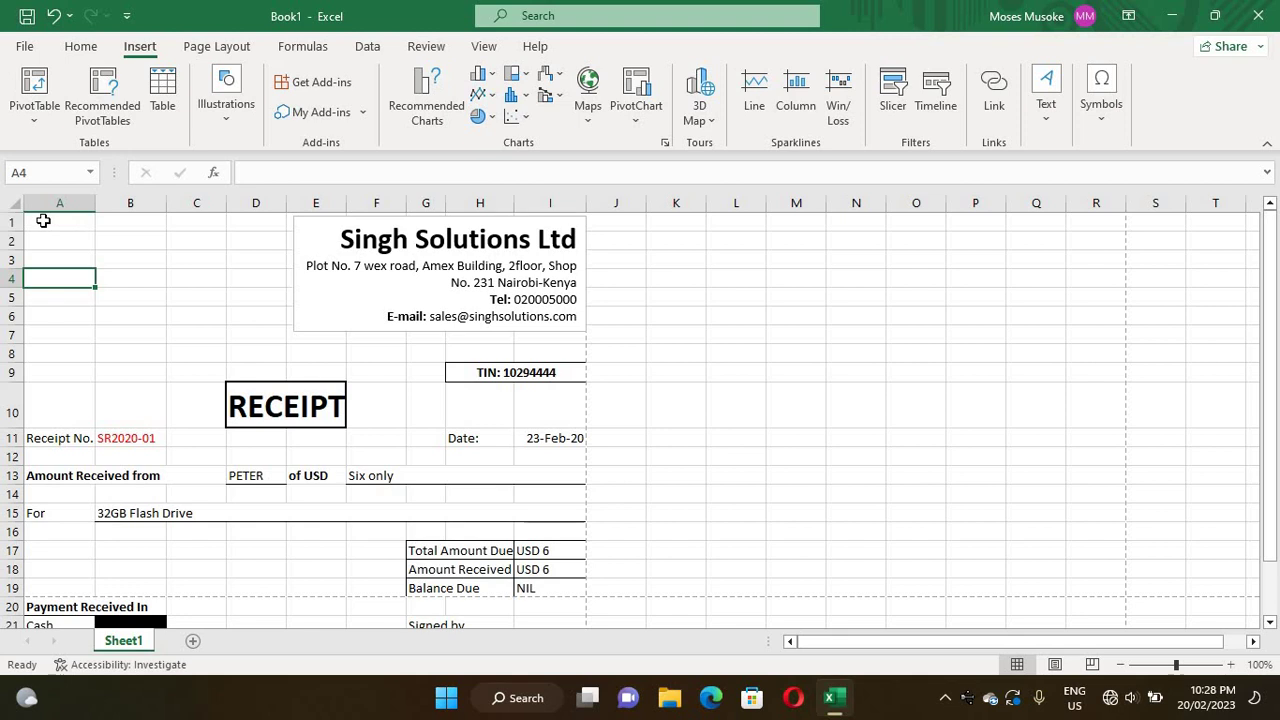
- Type SS in cell A1 and enlarge it to 72-point as the company logo
click(43, 220)
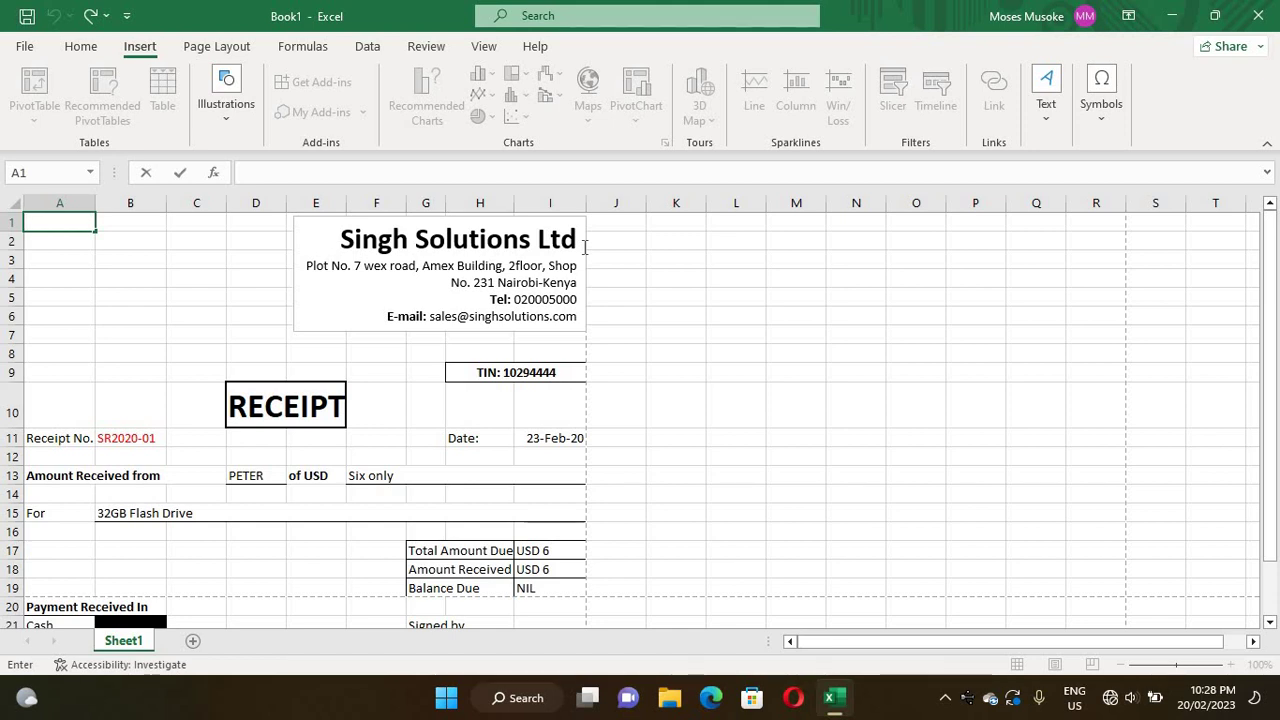
text(SS)
drag(55, 221, 3, 218)
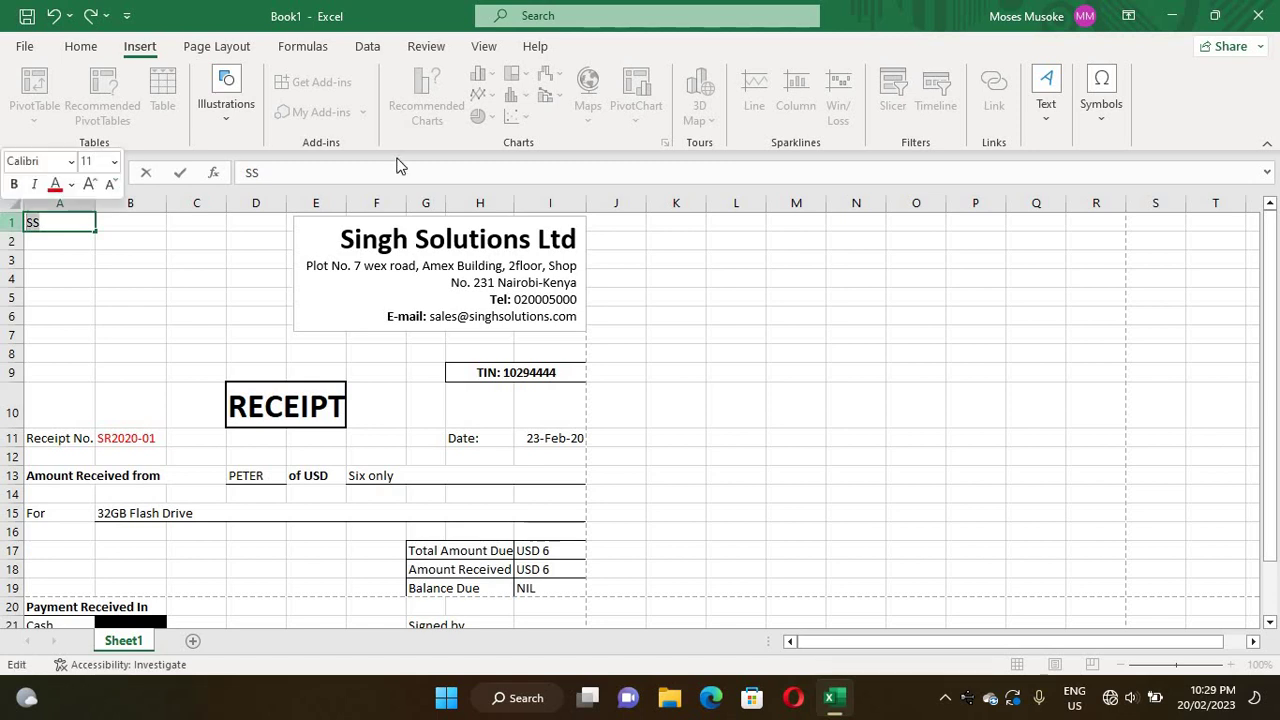
click(81, 47)
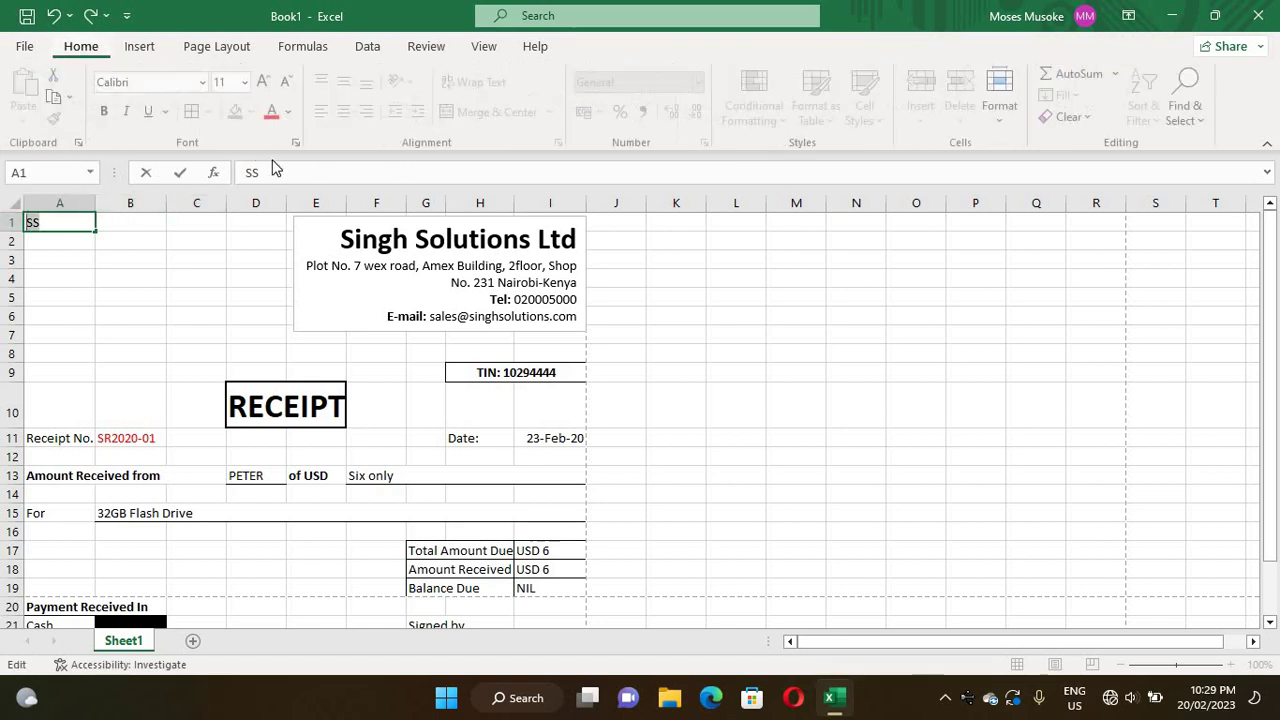
click(268, 82)
click(268, 82)
click(268, 82)
click(268, 82)
click(268, 82)
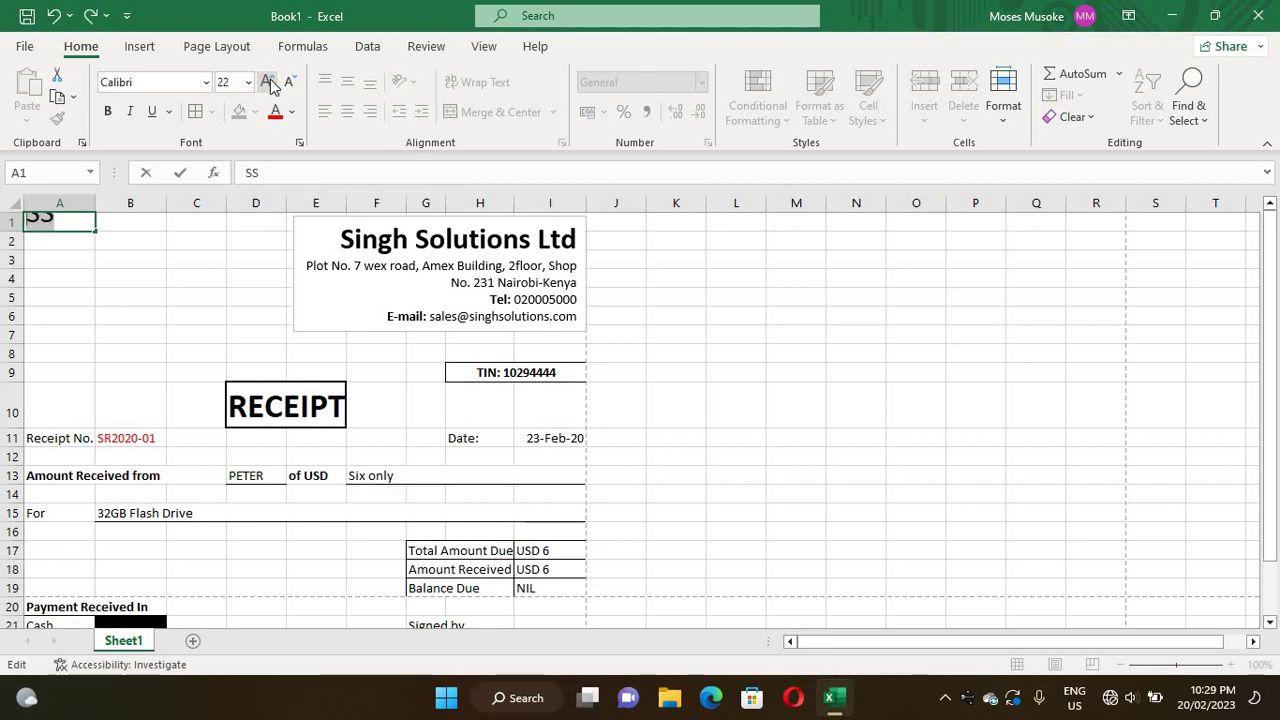
click(268, 82)
click(268, 82)
click(268, 82)
click(268, 82)
click(268, 82)
click(174, 277)
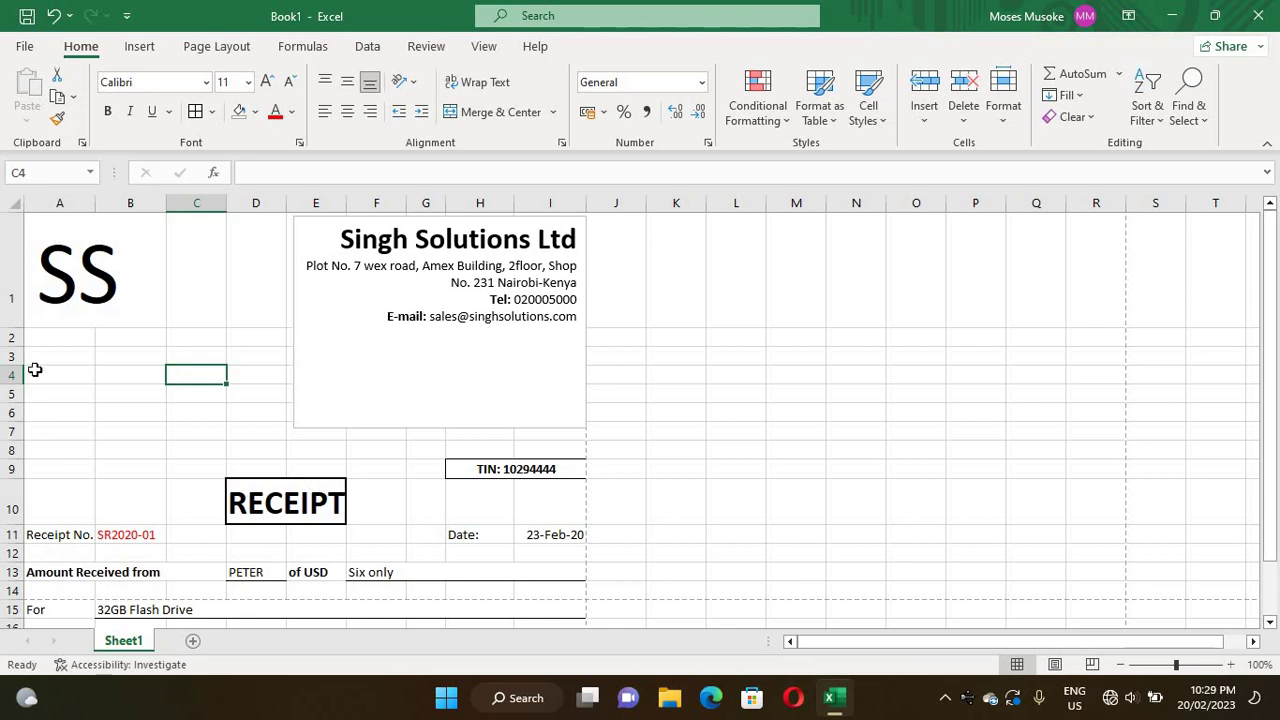
click(66, 336)
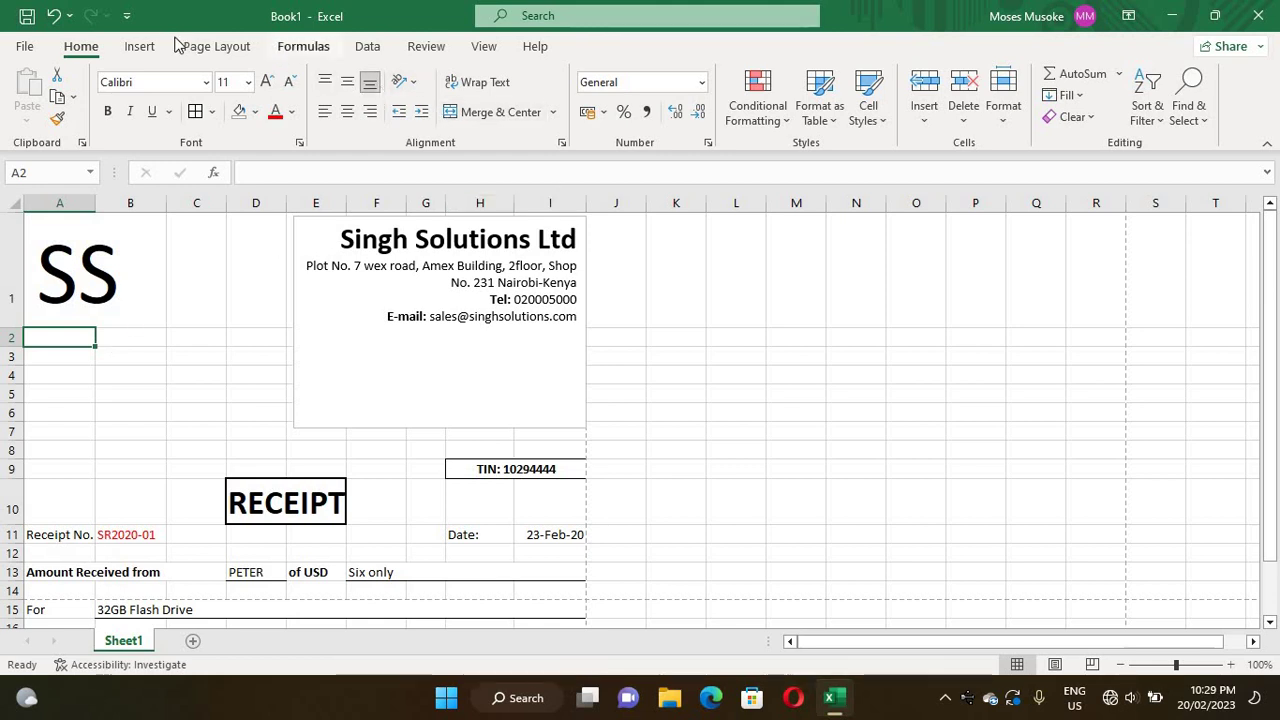
- Draw a new text box below the SS logo in column A
click(139, 46)
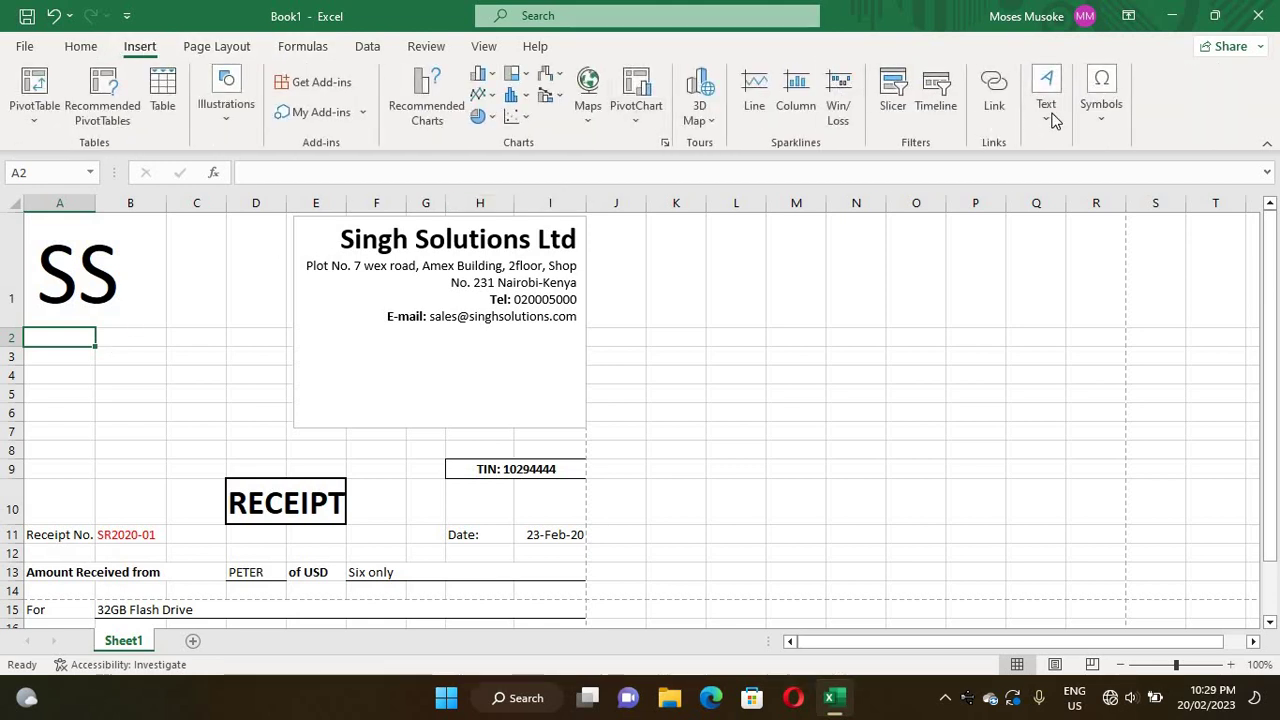
click(1046, 100)
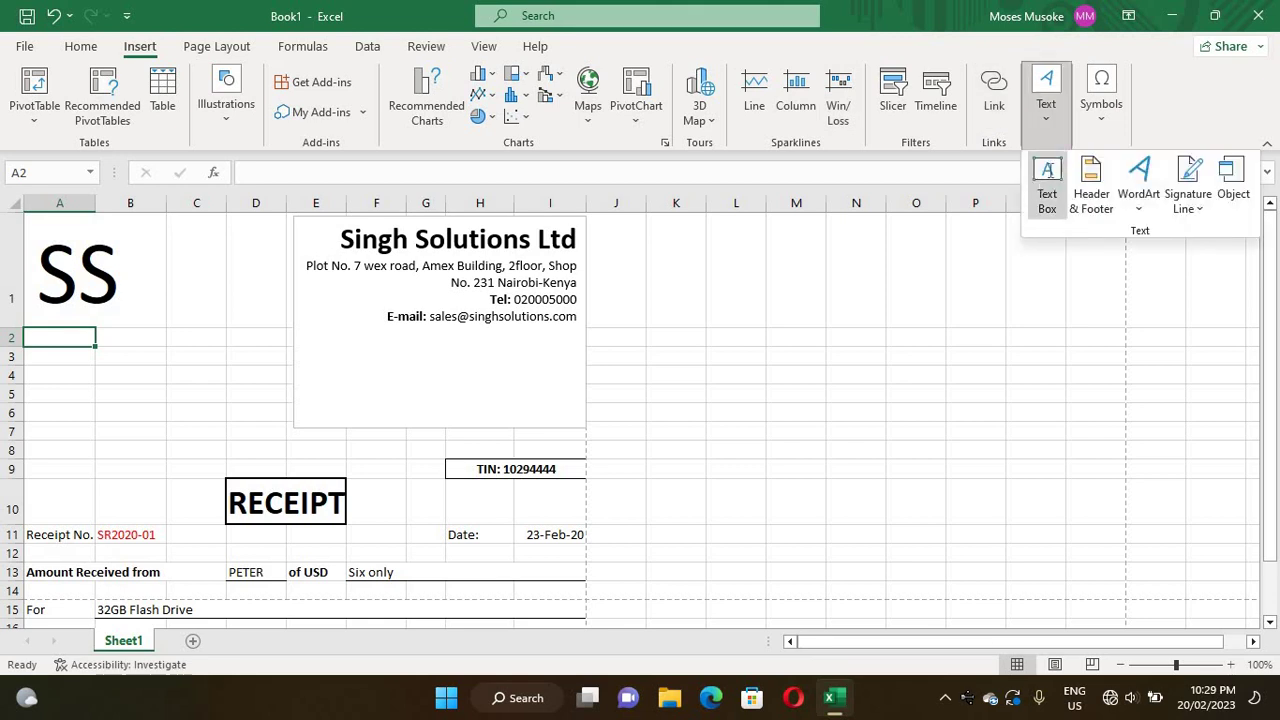
click(1047, 170)
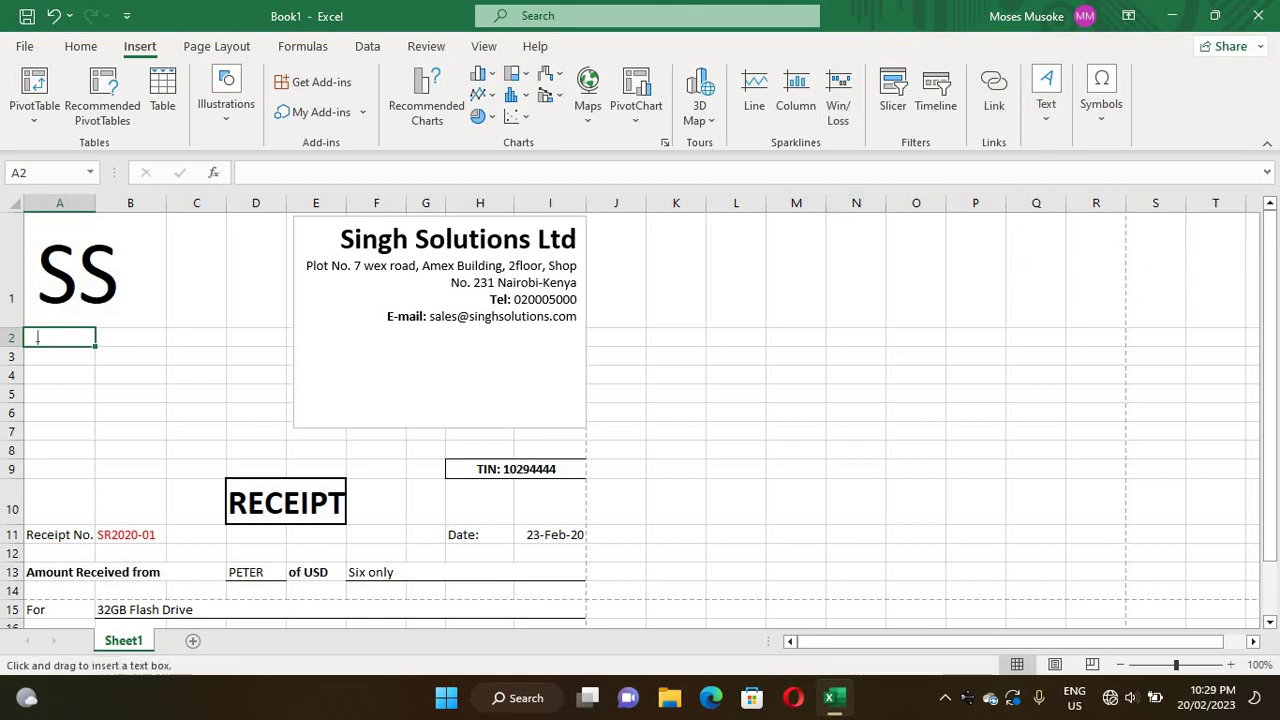
mouse_move(48, 364)
mouse_down()
mouse_move(83, 352)
mouse_move(116, 366)
mouse_move(119, 333)
mouse_move(109, 323)
mouse_move(39, 344)
mouse_up()
- Type SINGH and SOLUTIONS on two separate lines in the text box
click(72, 338)
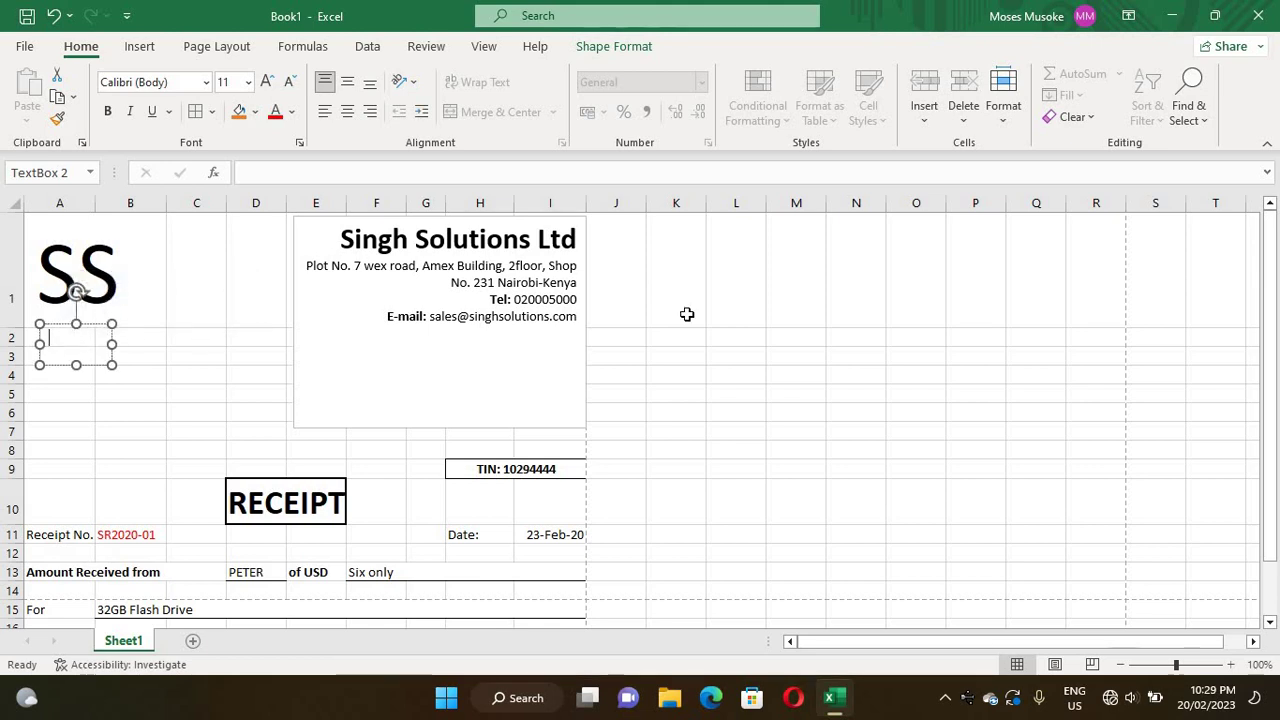
text(S)
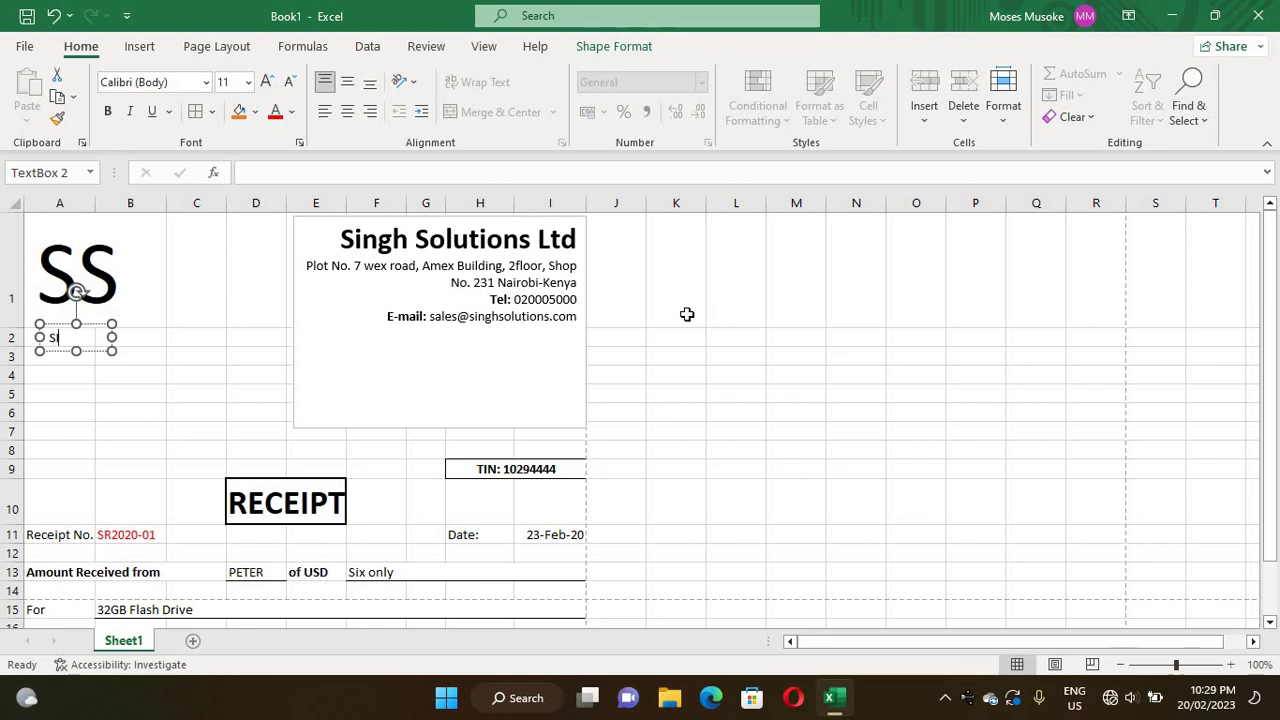
text(INGH)
key(Return)
text(S)
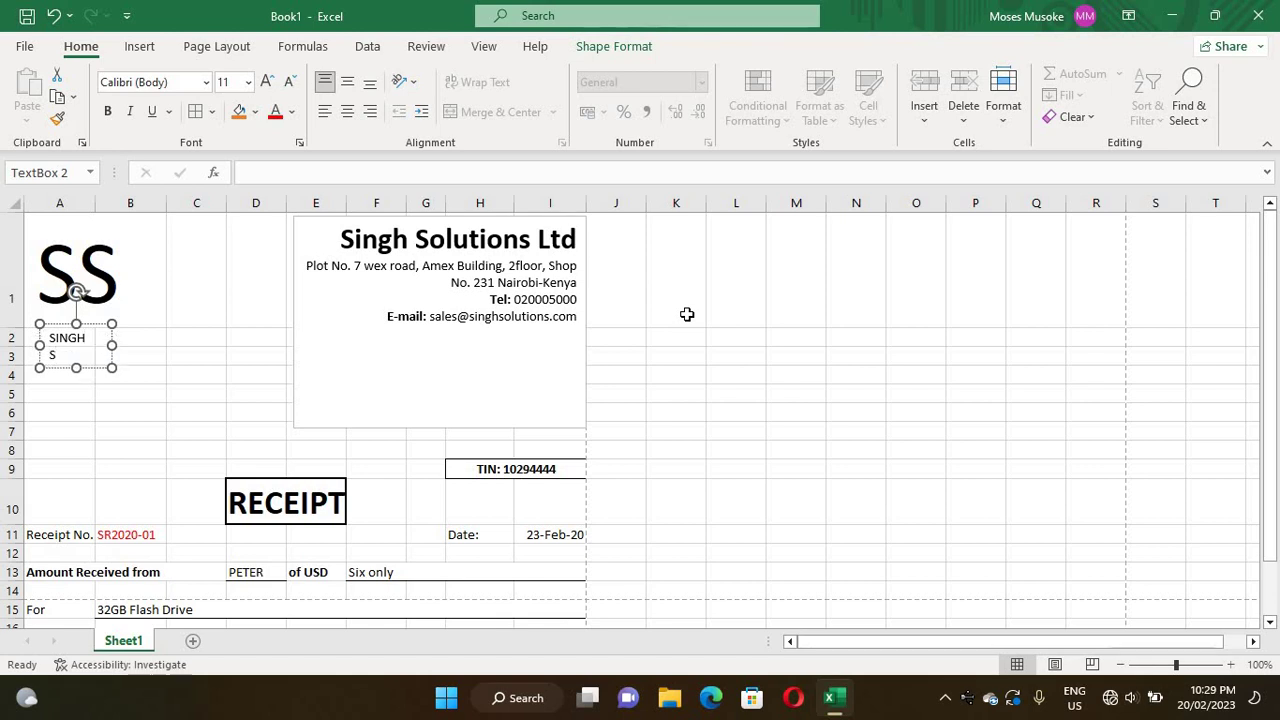
text(OLUTIONS)
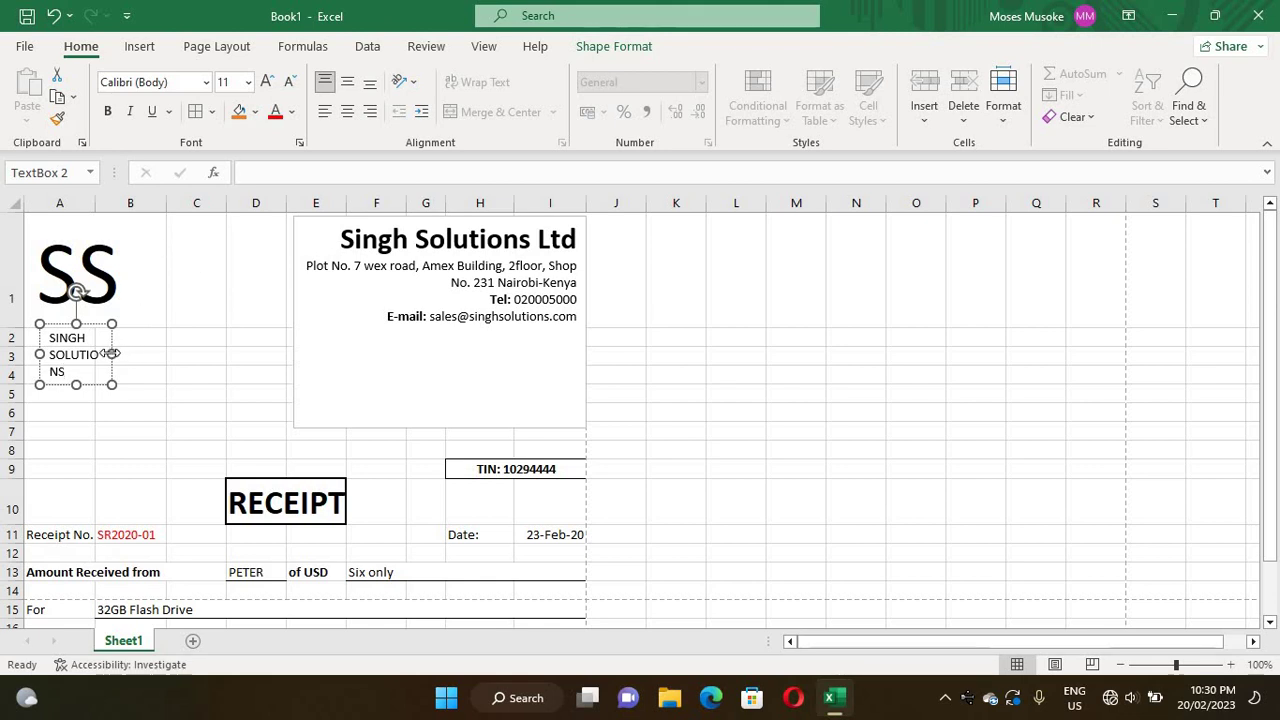
- Widen the caption box so SOLUTIONS fits, and enlarge SINGH to font size 20
drag(125, 352, 130, 347)
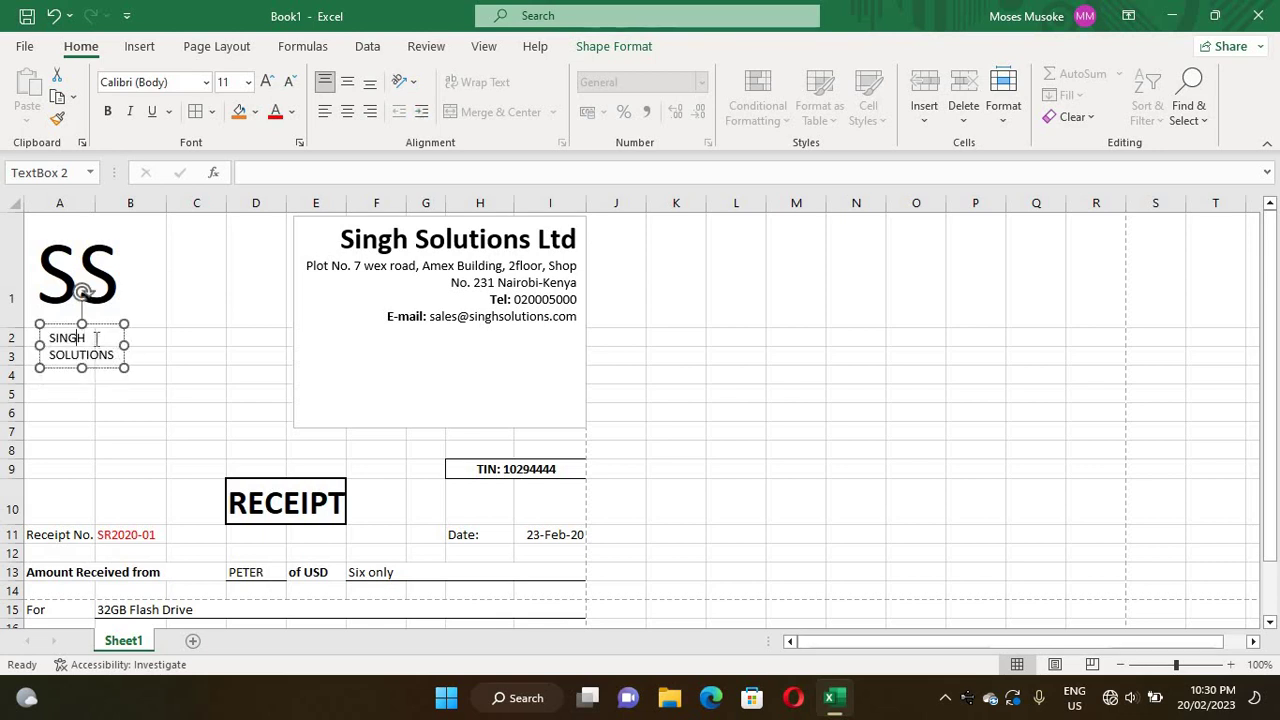
double_click(66, 339)
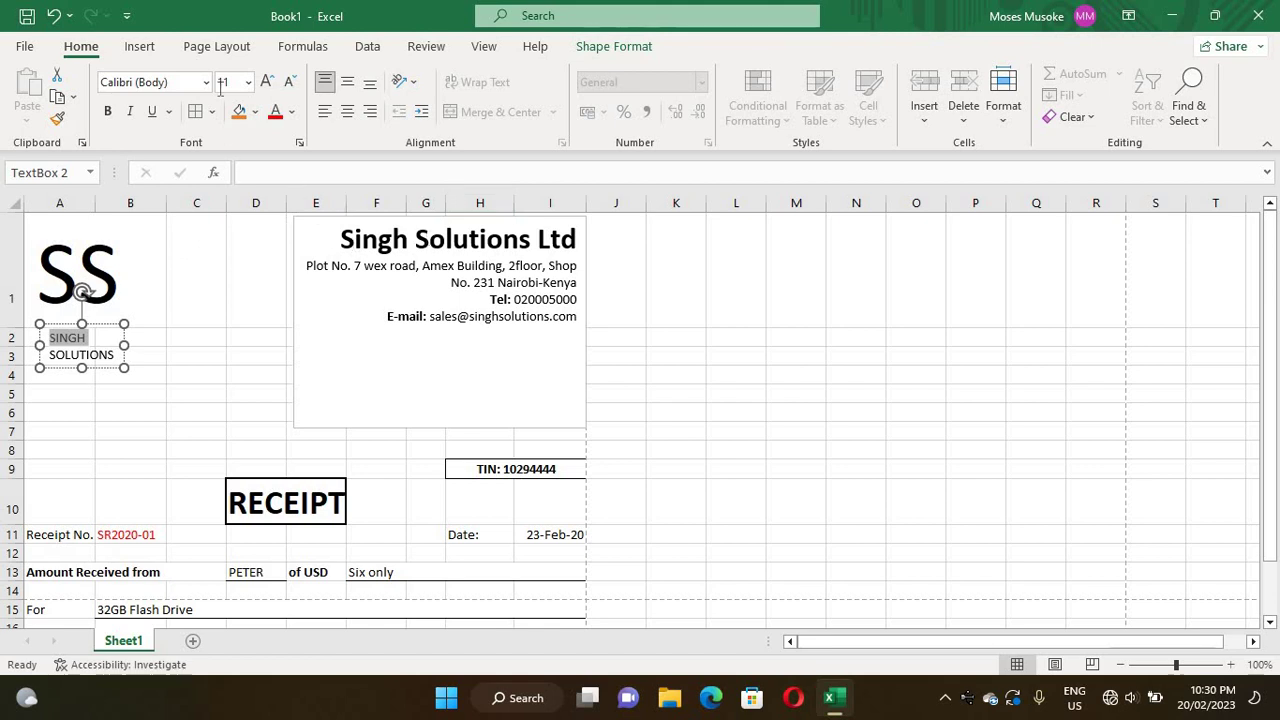
click(277, 83)
click(277, 83)
click(277, 83)
click(277, 83)
click(277, 83)
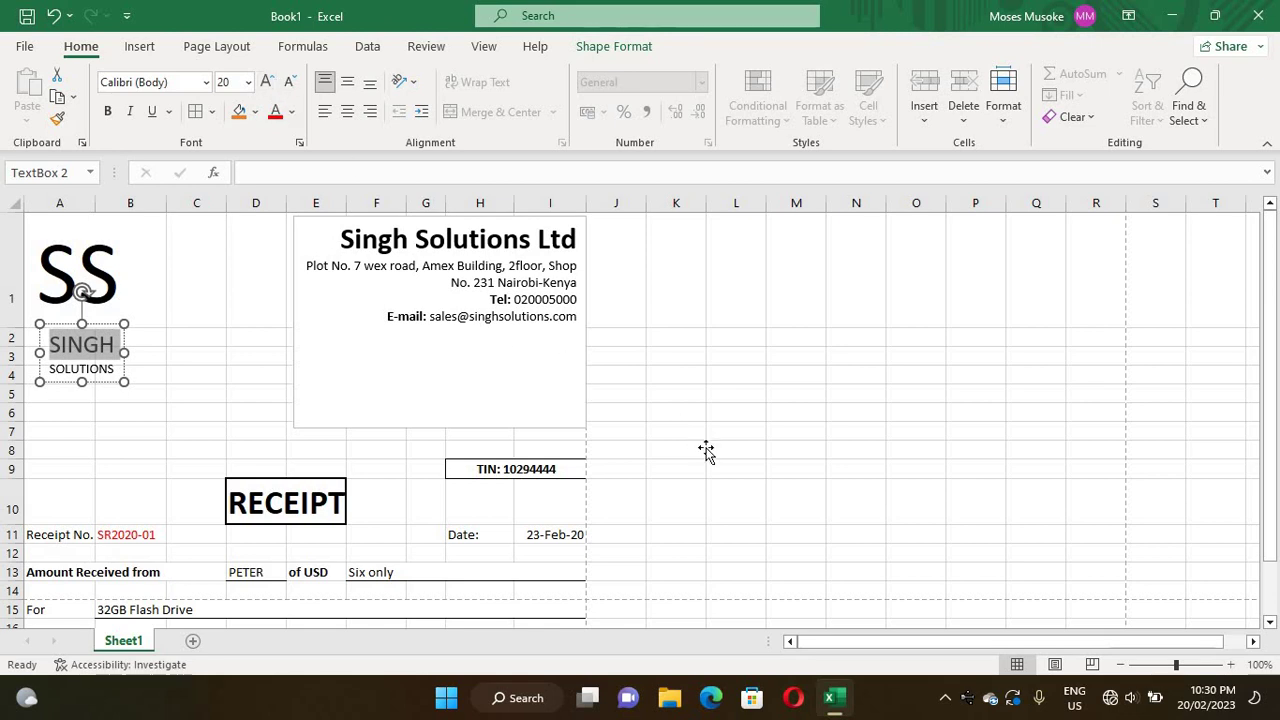
click(702, 451)
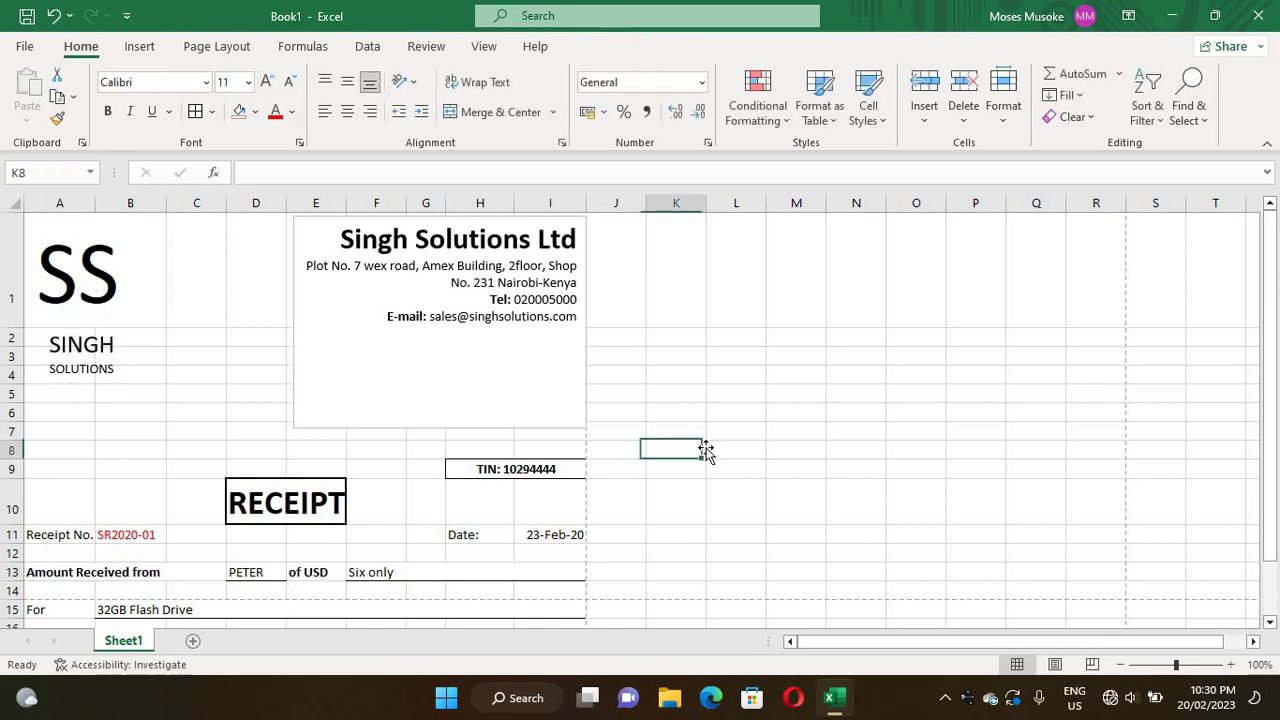
- Move the SINGH SOLUTIONS text box up to sit just under the SS logo
click(115, 365)
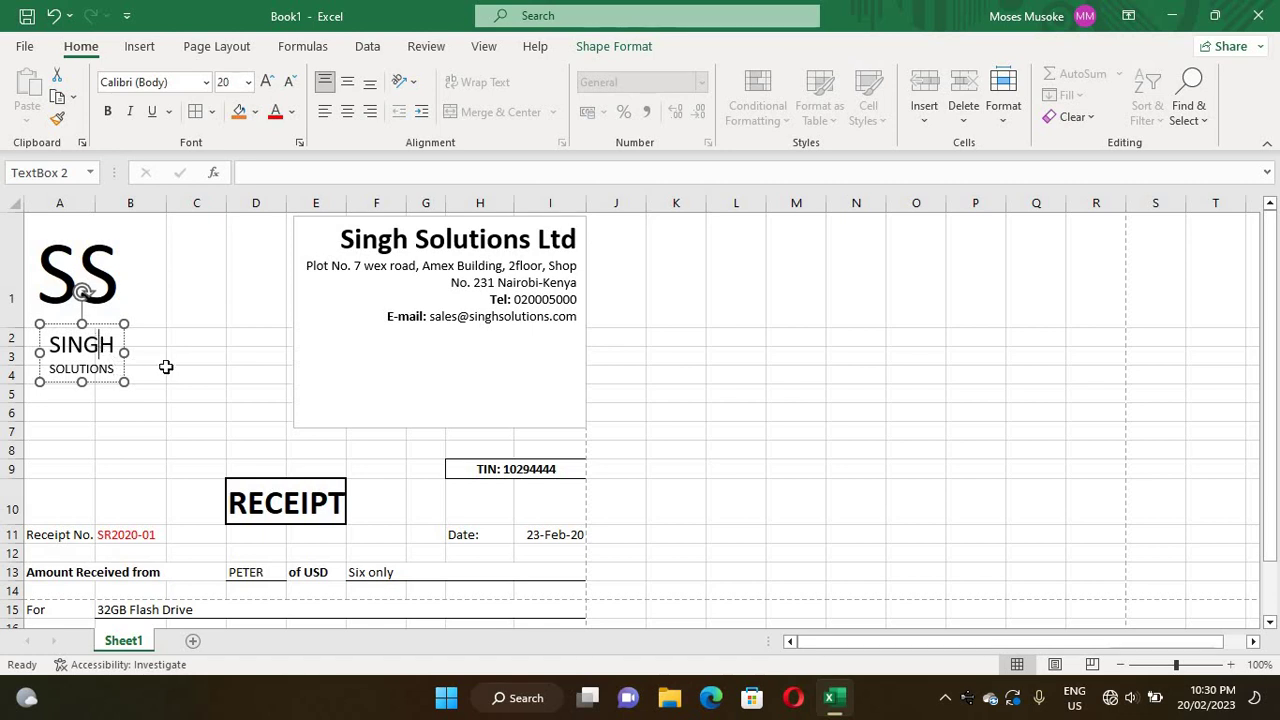
click(160, 372)
click(62, 345)
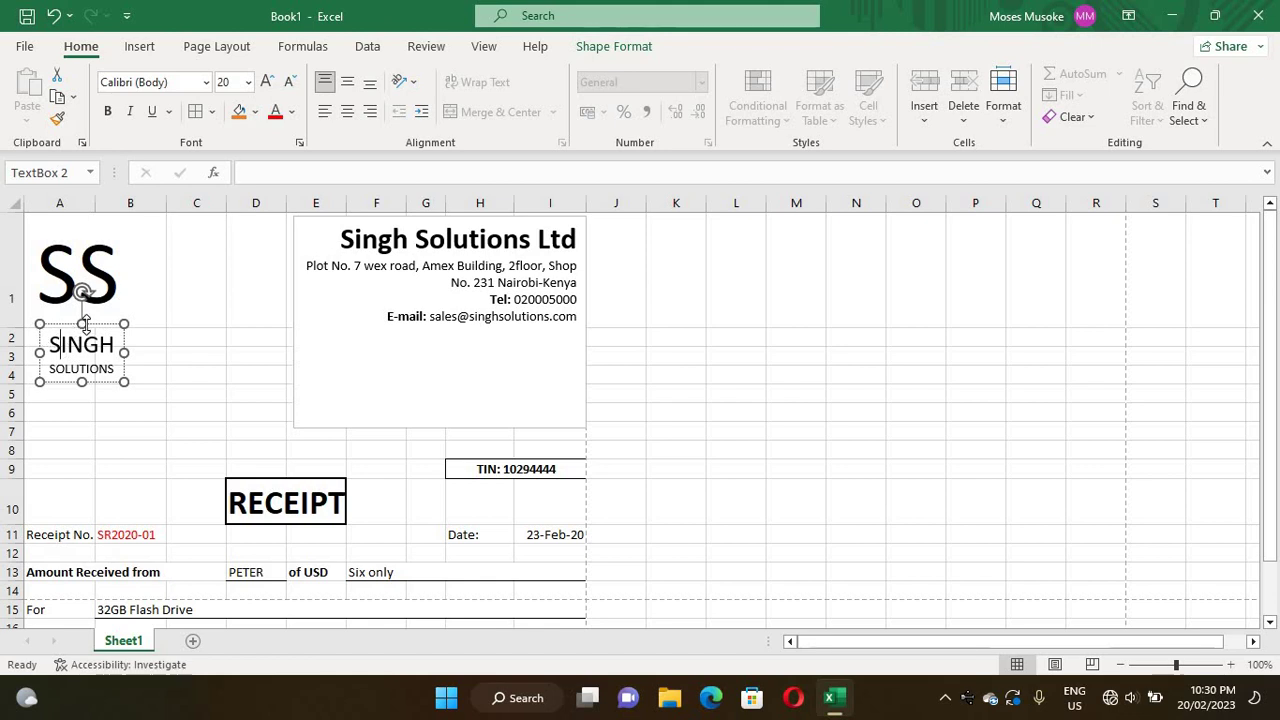
drag(85, 318, 86, 306)
drag(54, 368, 55, 366)
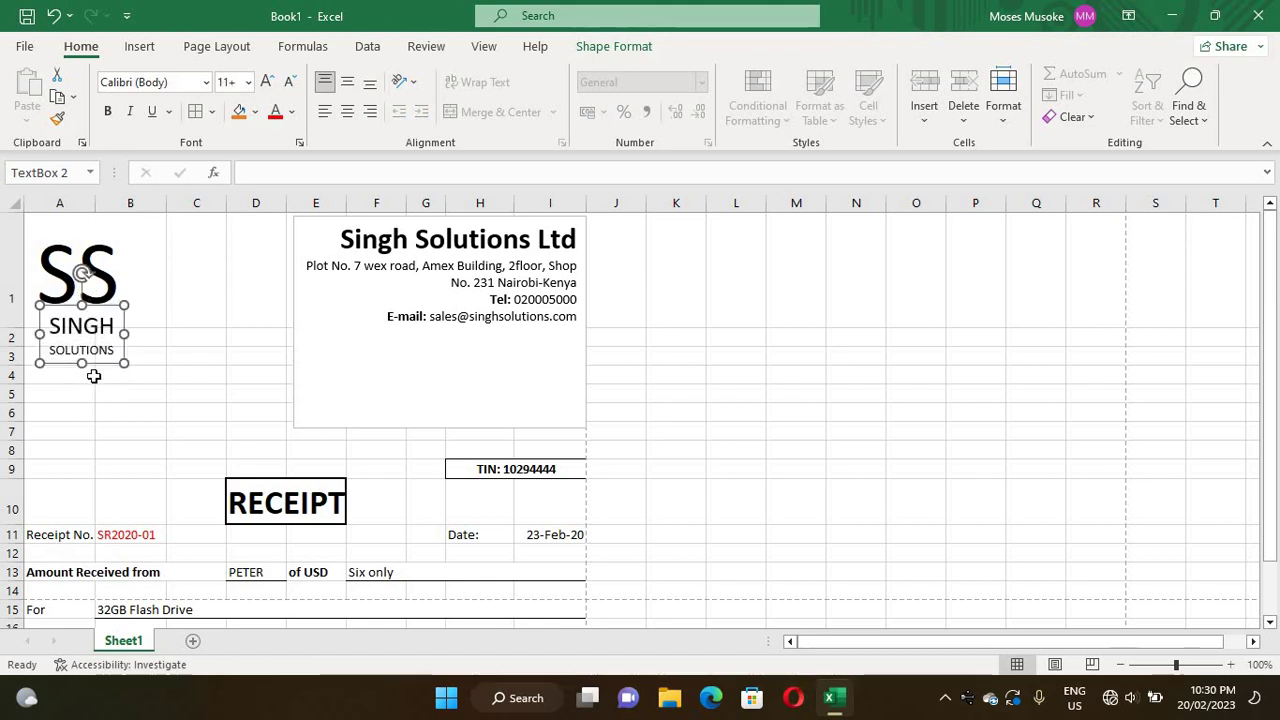
click(201, 369)
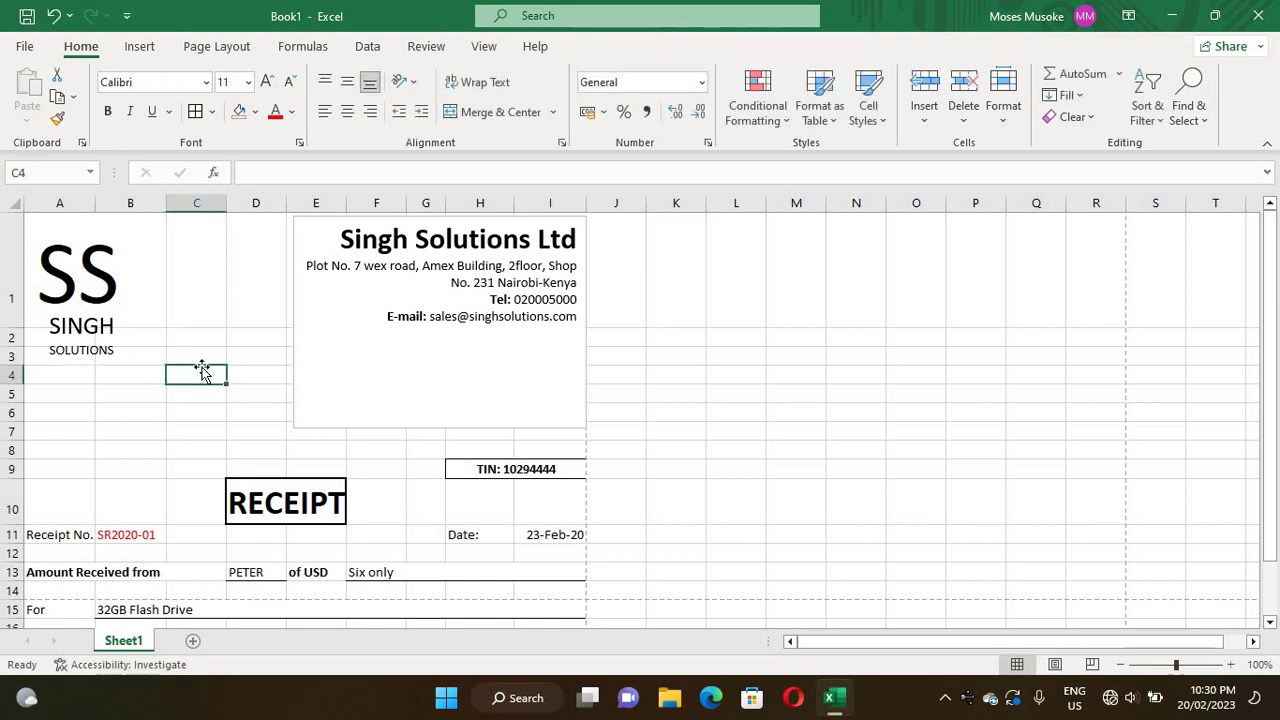
click(97, 328)
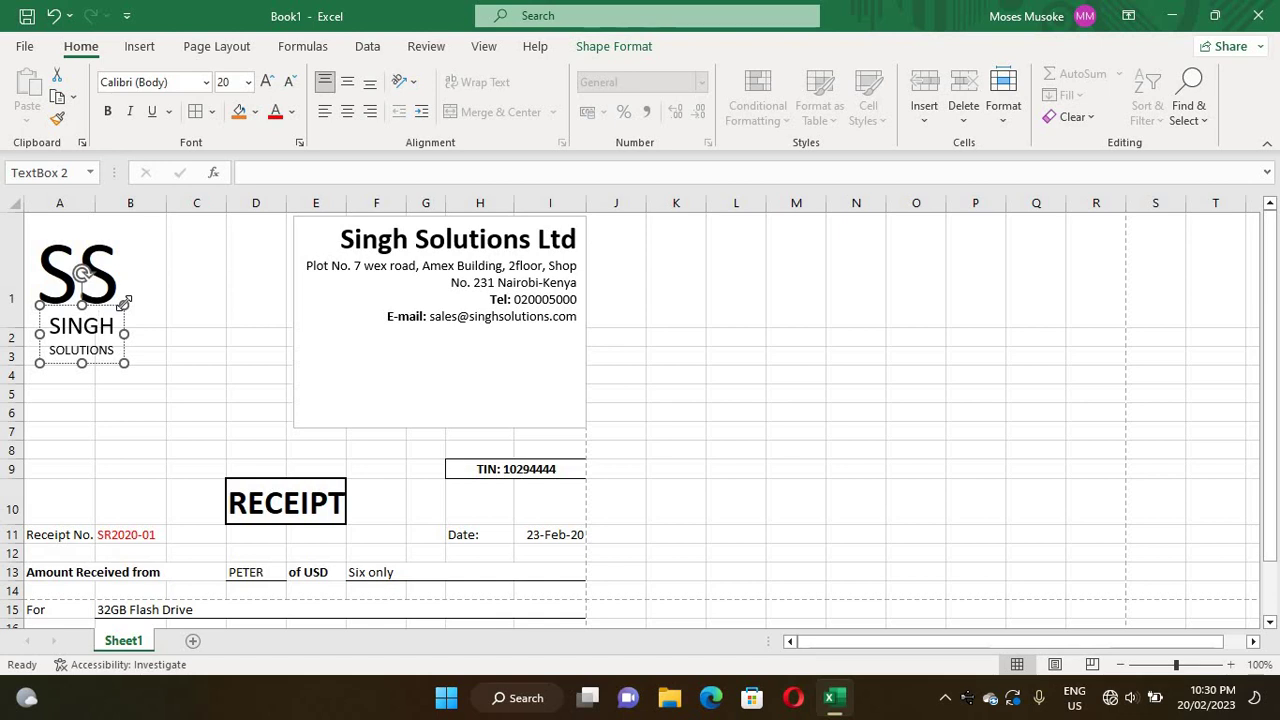
- Give the caption box no fill and a solid outline at 100% transparency
right_click(125, 310)
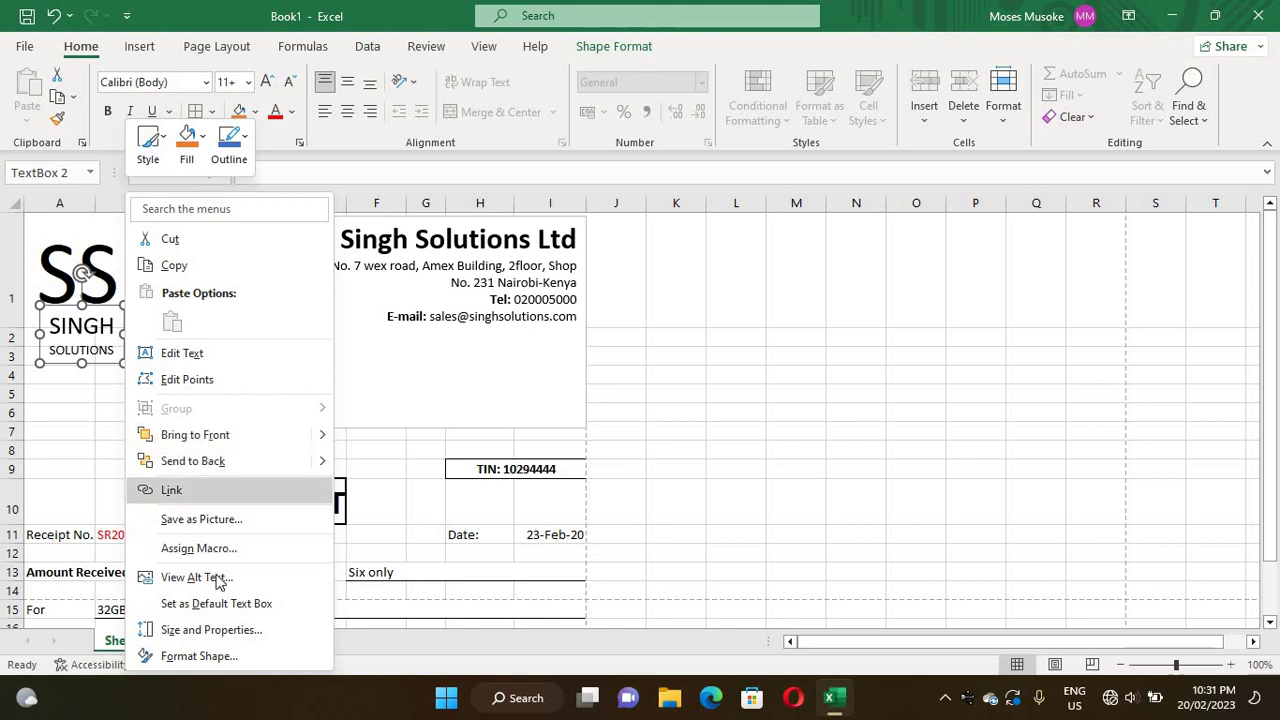
click(190, 655)
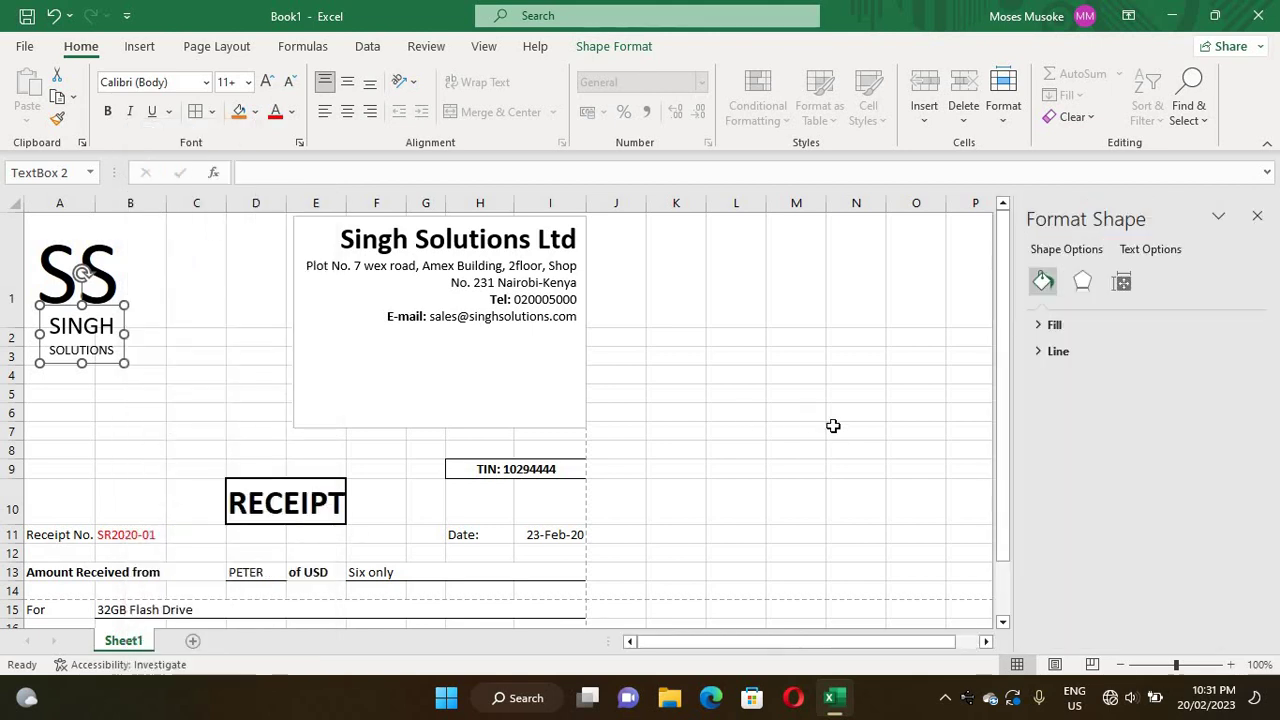
click(1040, 349)
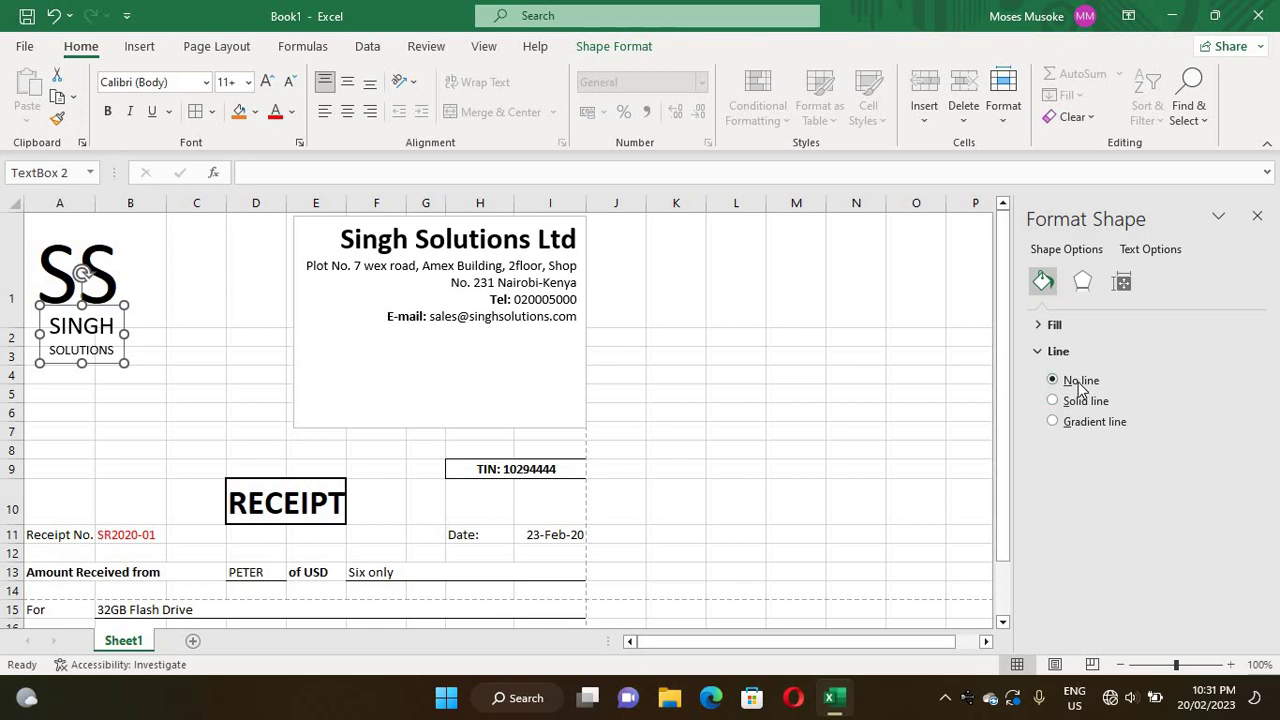
click(1037, 326)
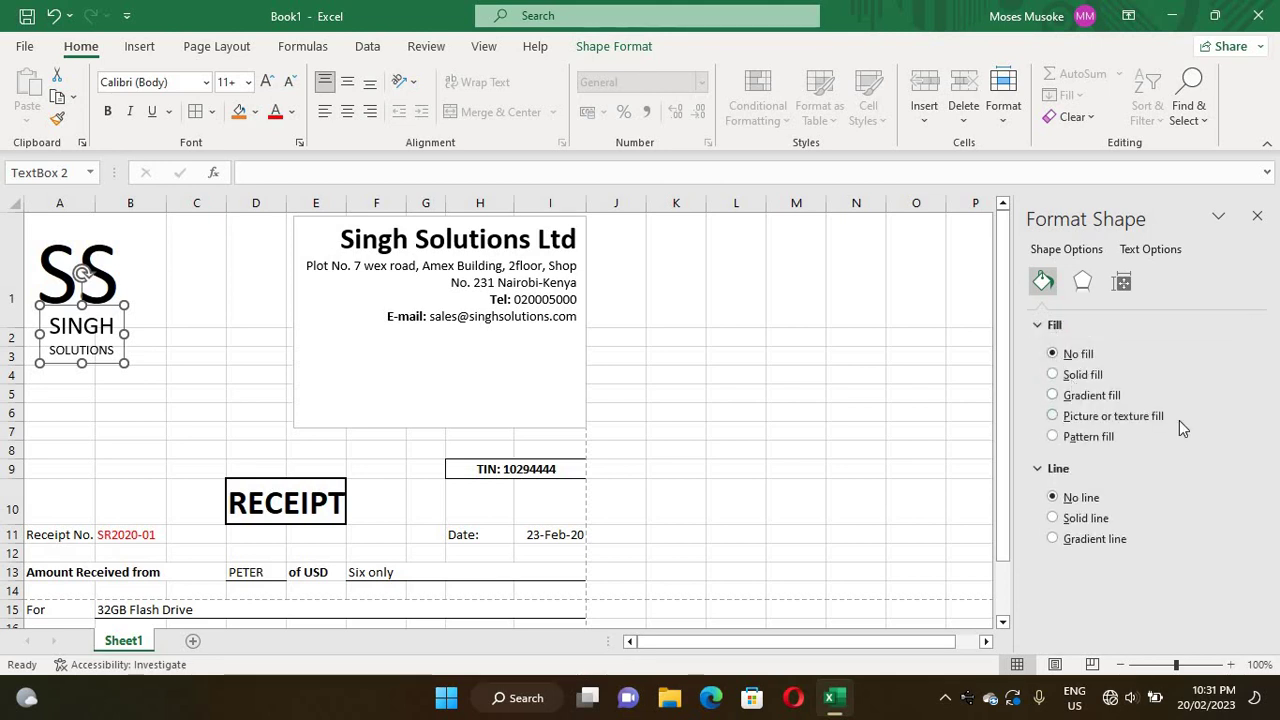
click(1060, 377)
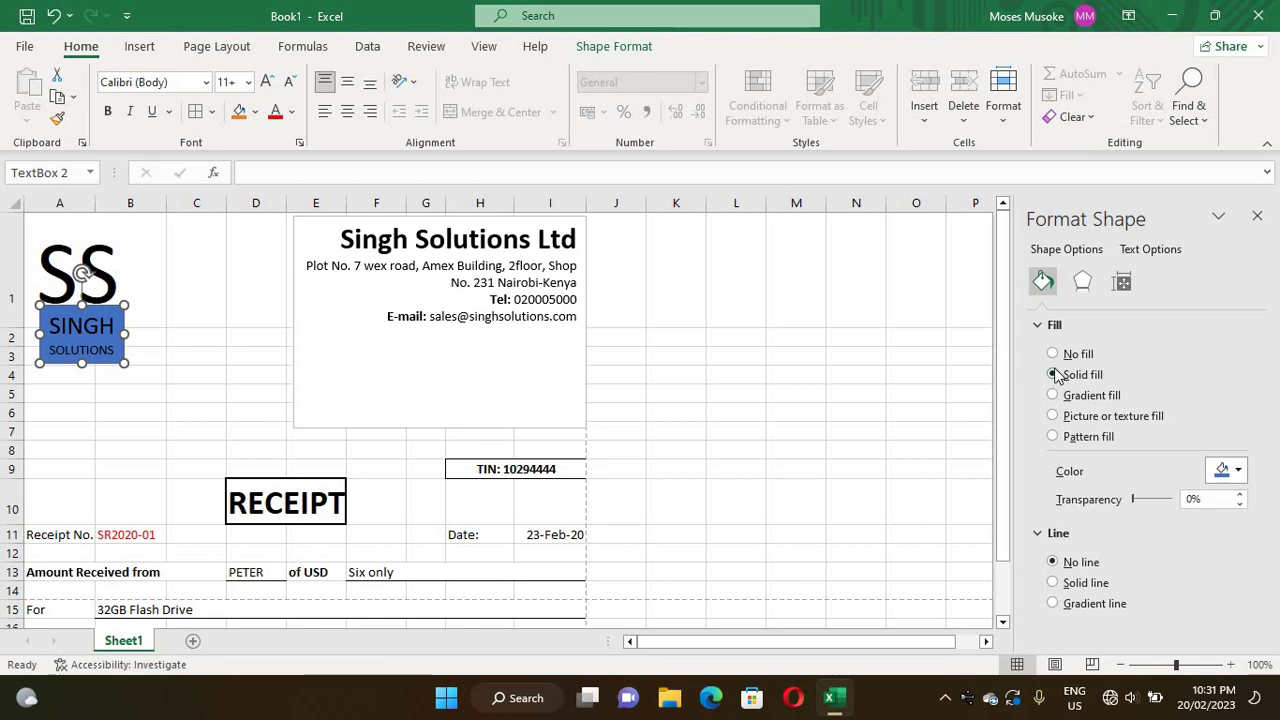
click(1053, 354)
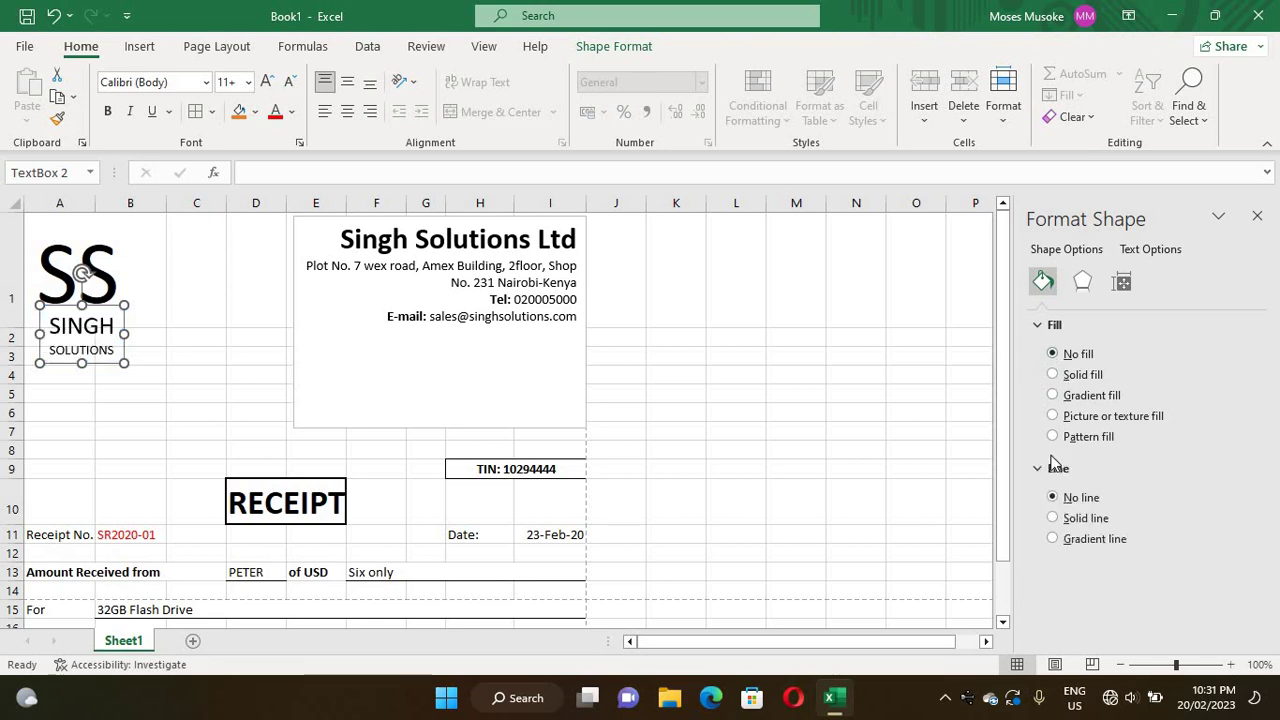
click(1054, 519)
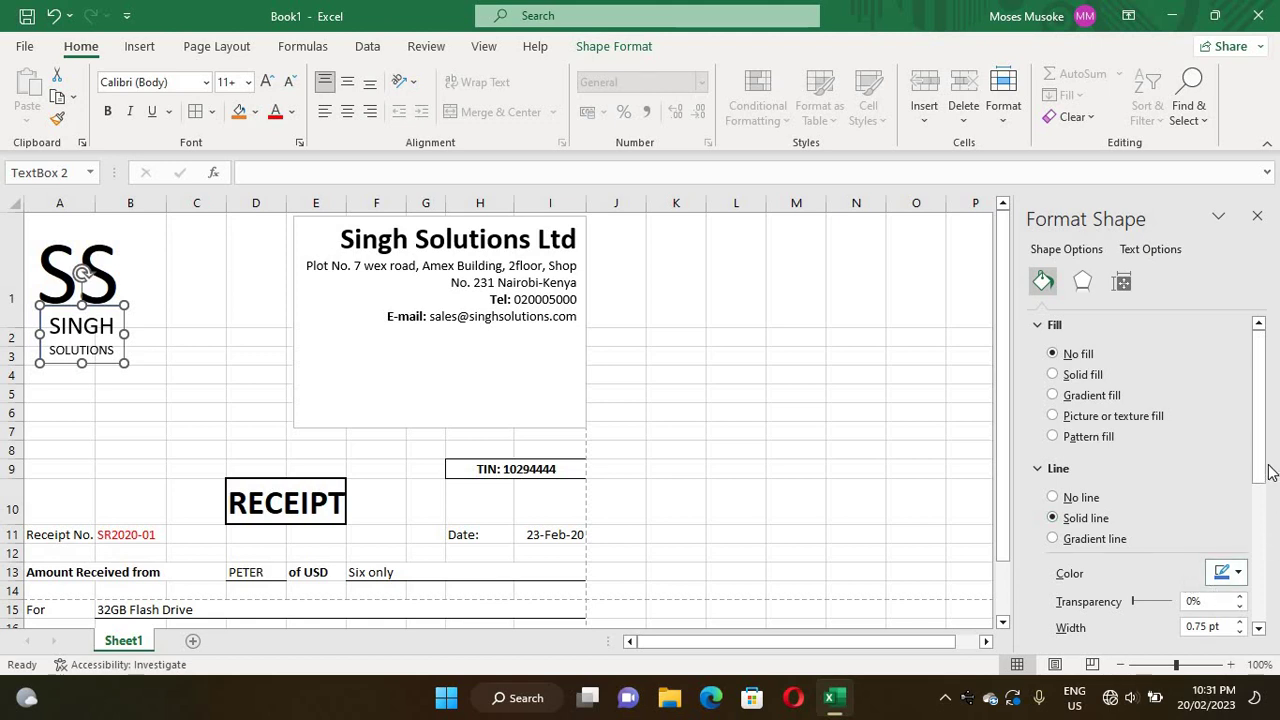
drag(1262, 458, 1261, 531)
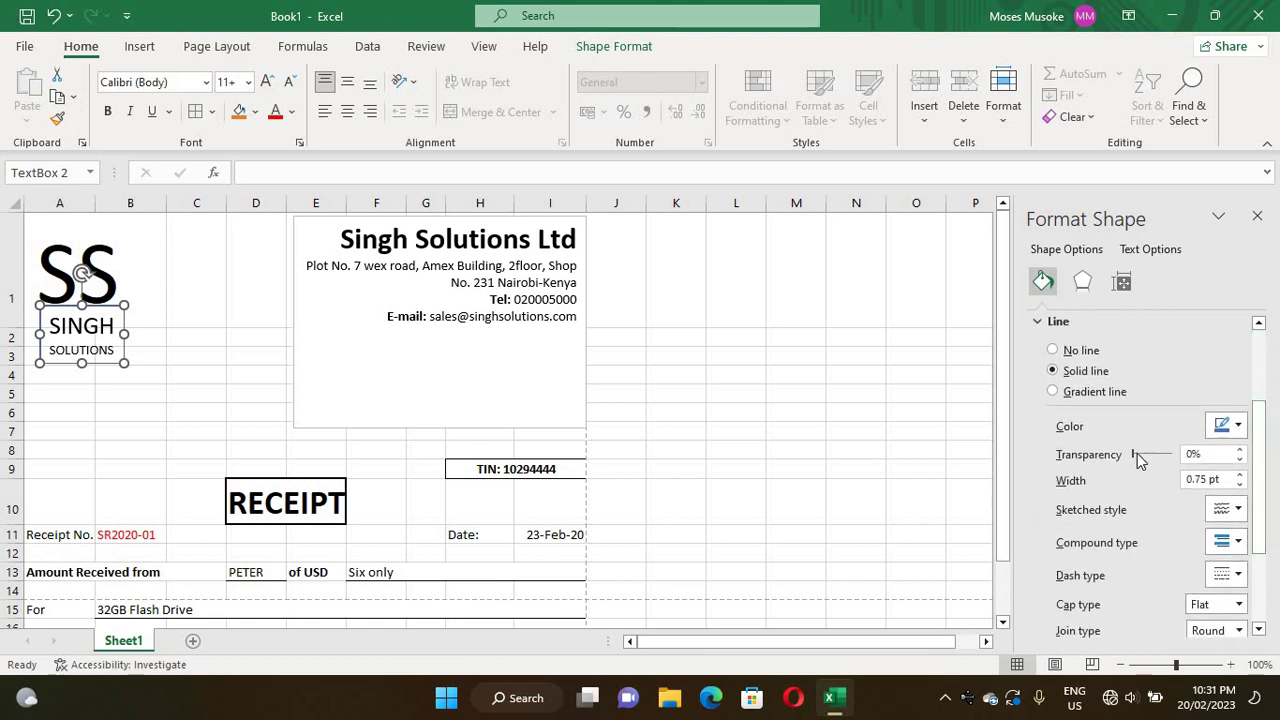
drag(1135, 457, 1215, 457)
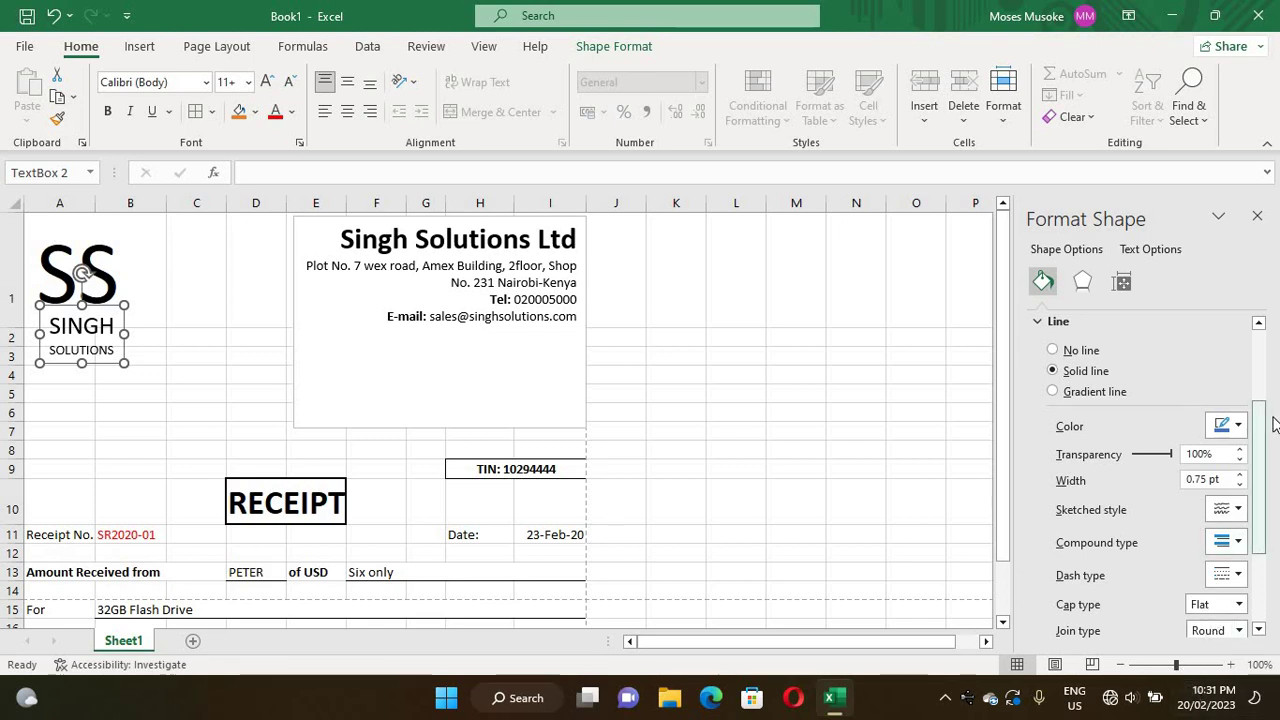
drag(1263, 437, 1211, 266)
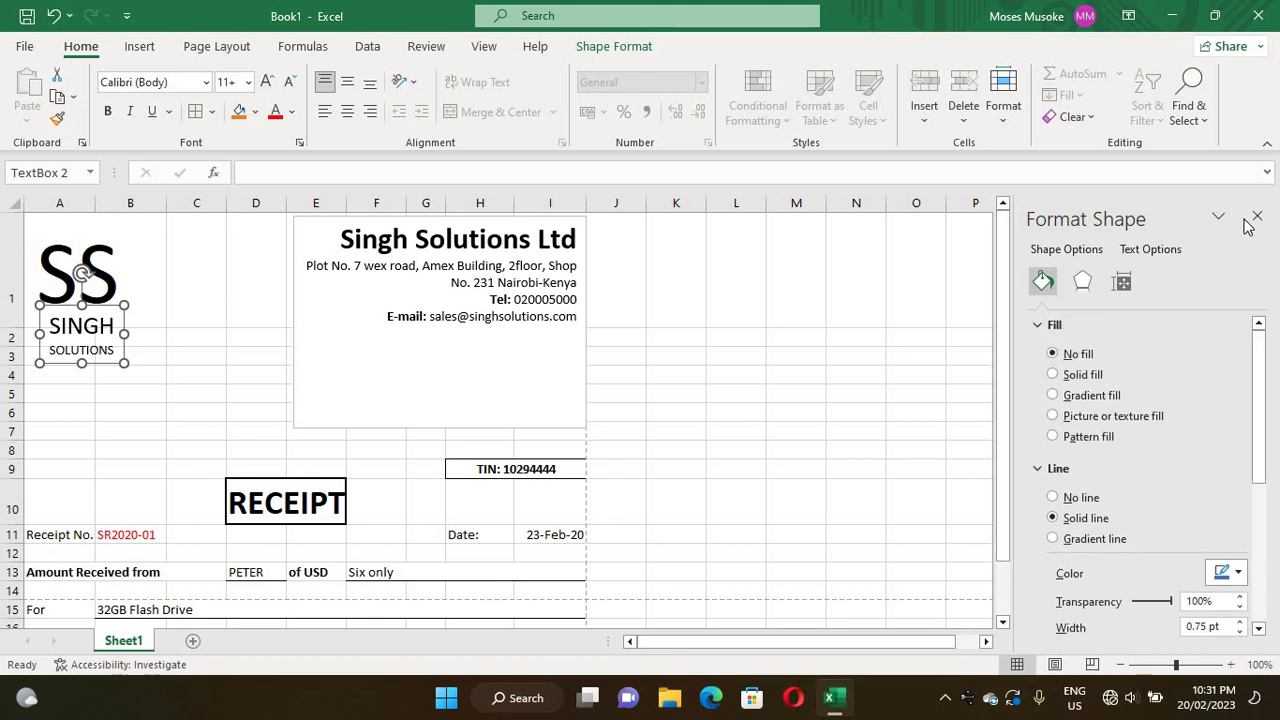
click(1259, 218)
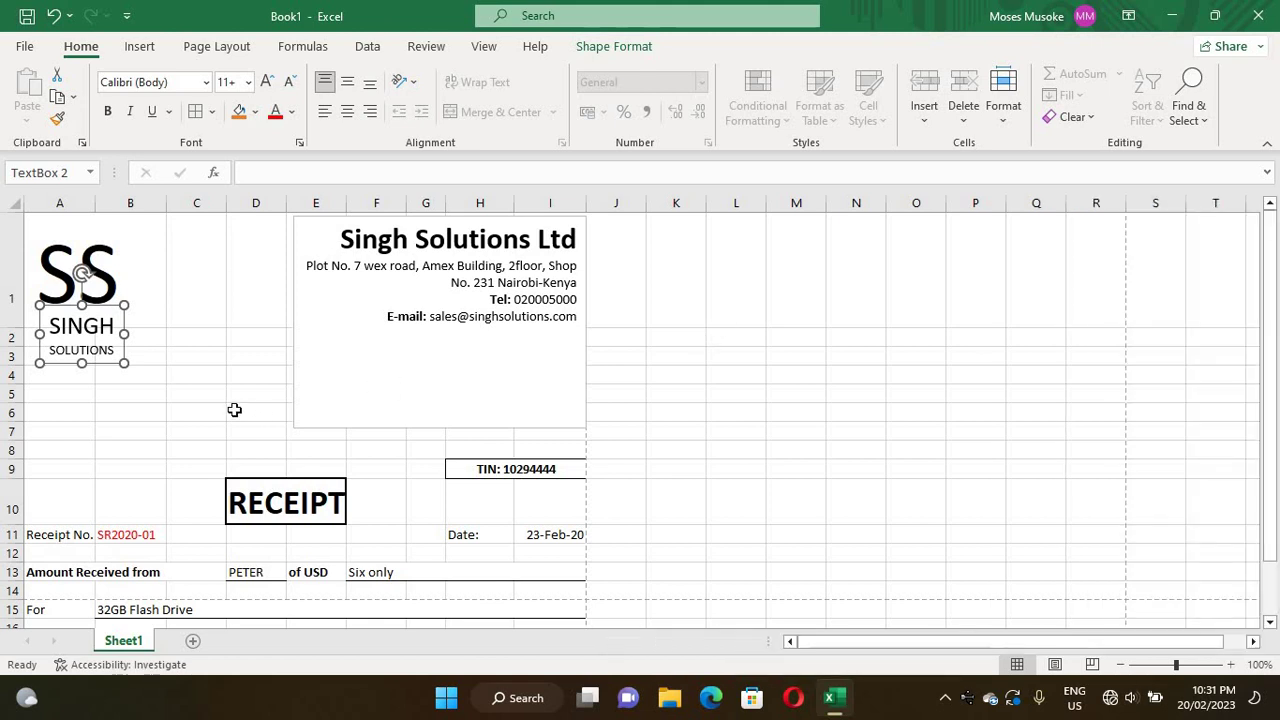
click(234, 410)
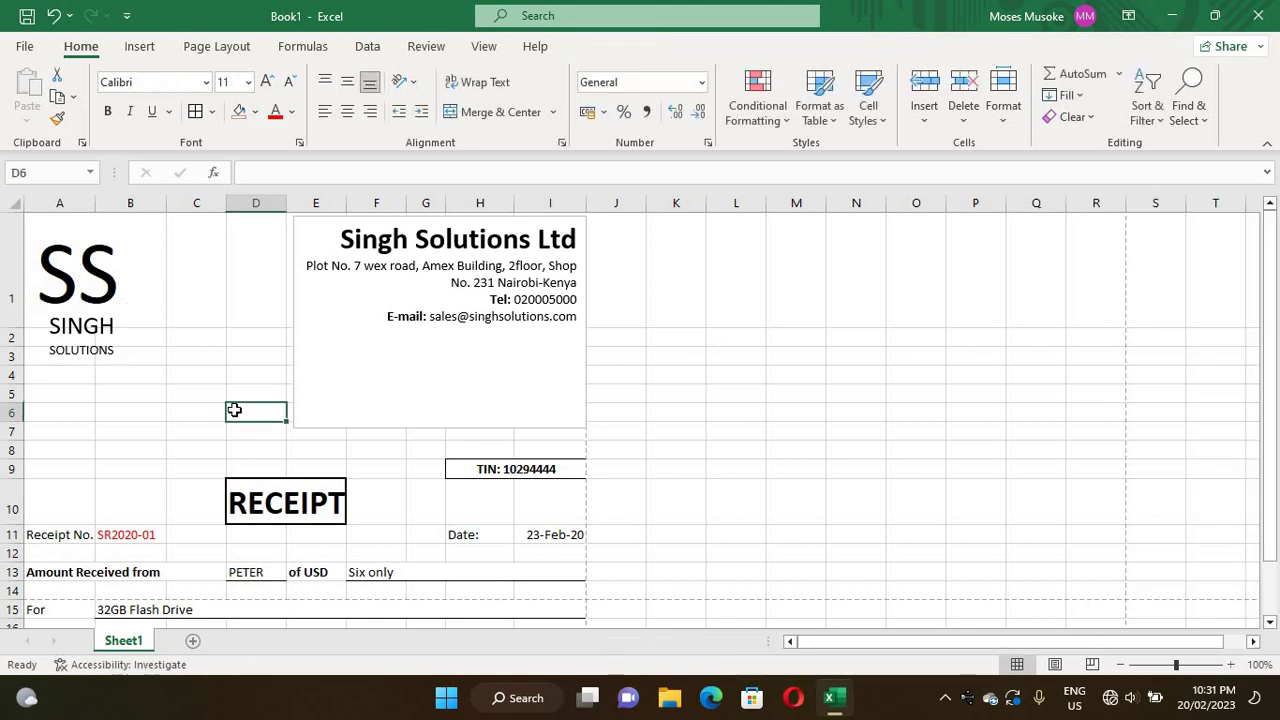
- Remove the Singh Solutions header box's white fill and set its outline to 100% transparency
right_click(386, 430)
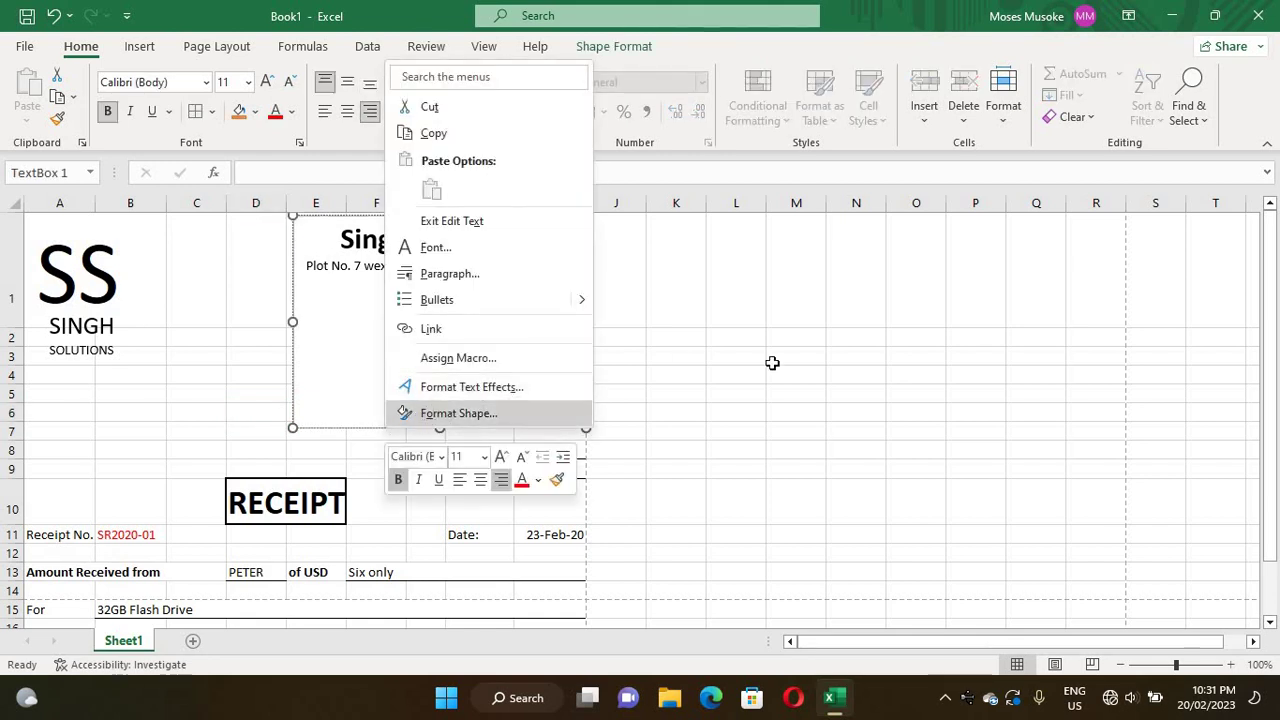
key(Return)
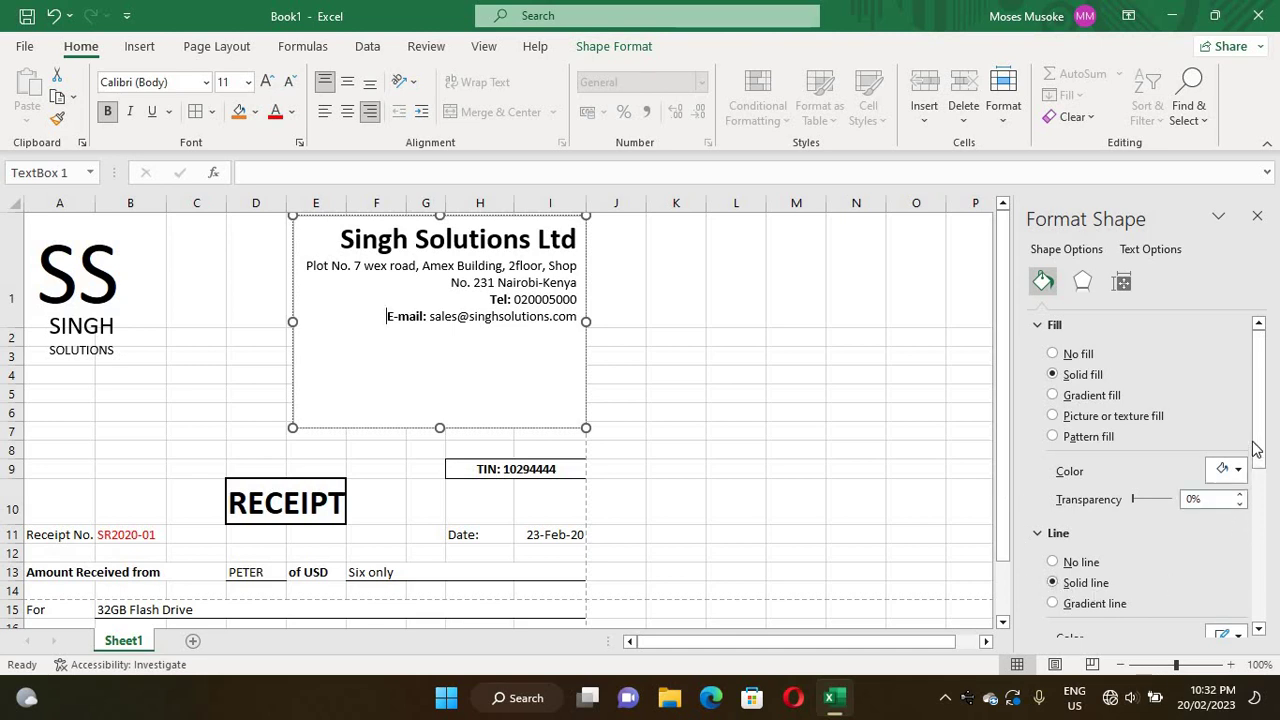
click(1056, 356)
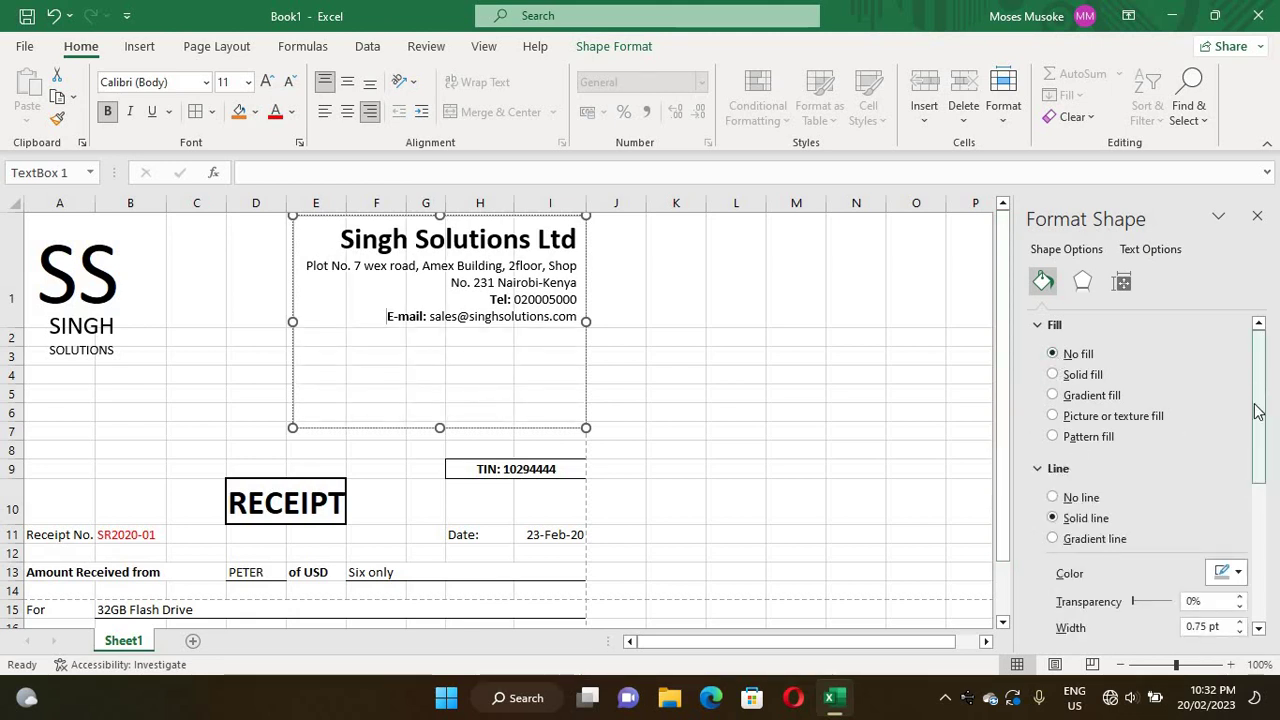
scroll(1033, 495, down, 3)
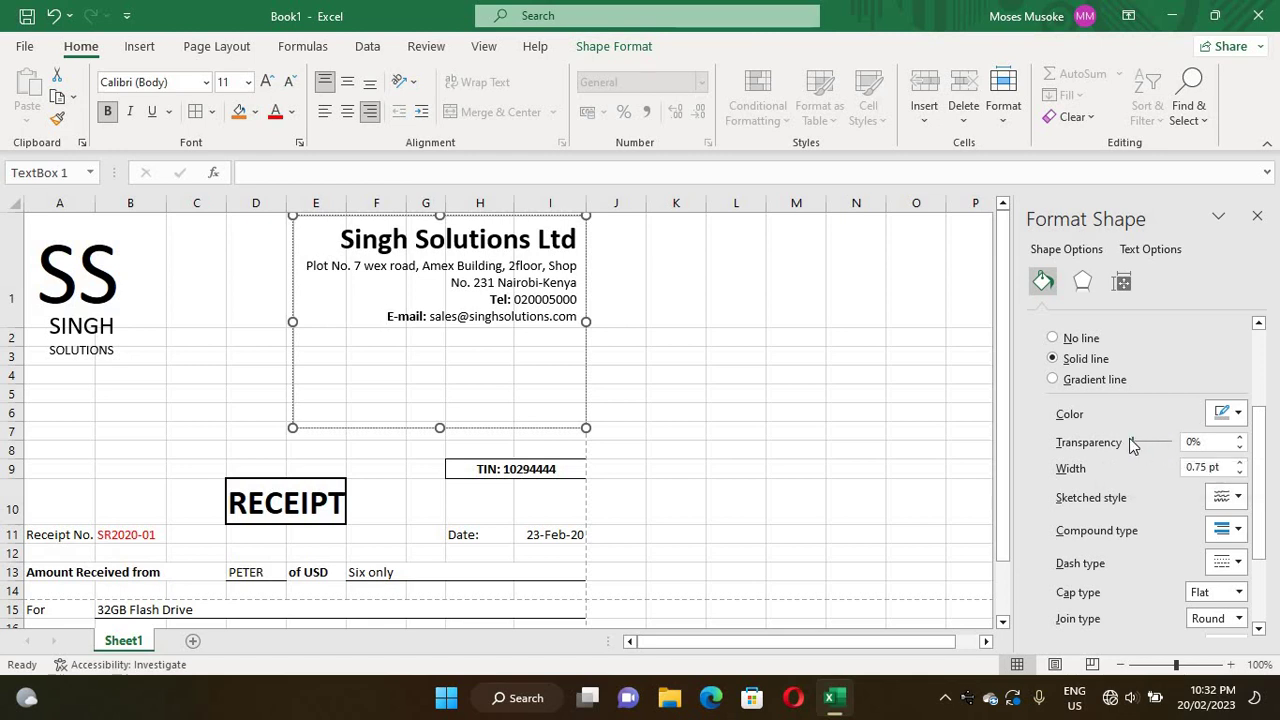
drag(1136, 439, 1180, 441)
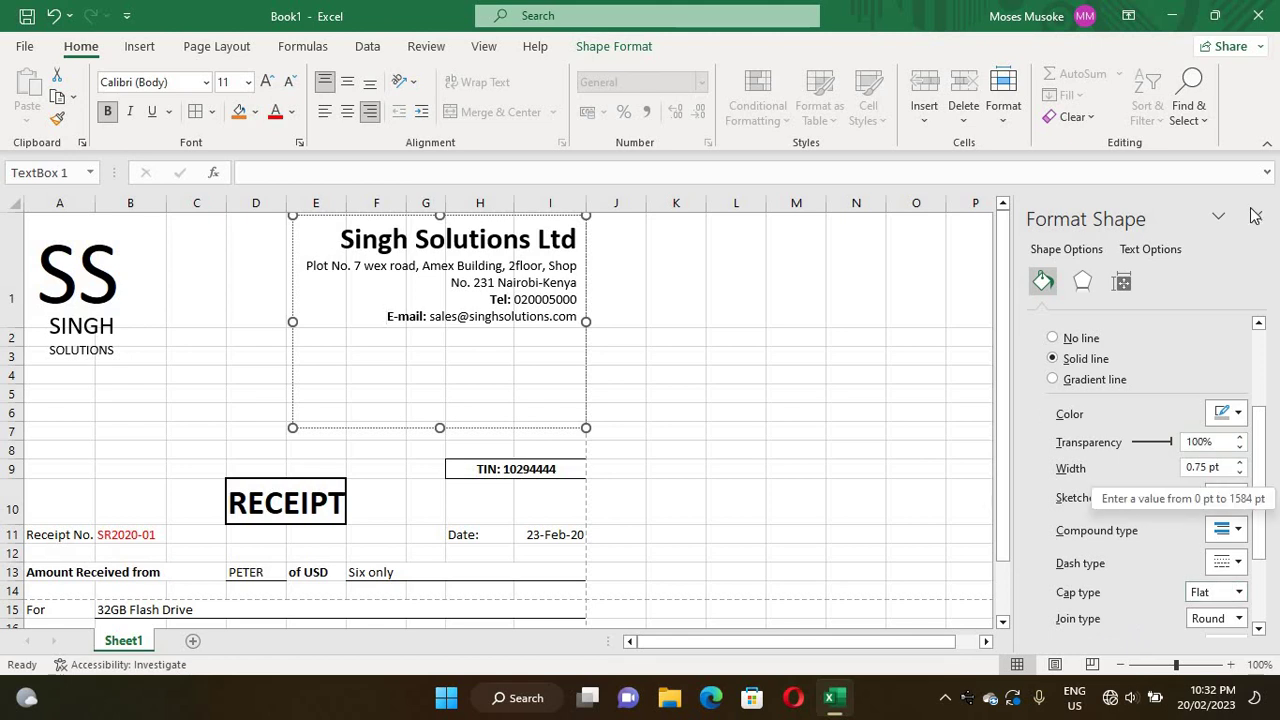
click(764, 370)
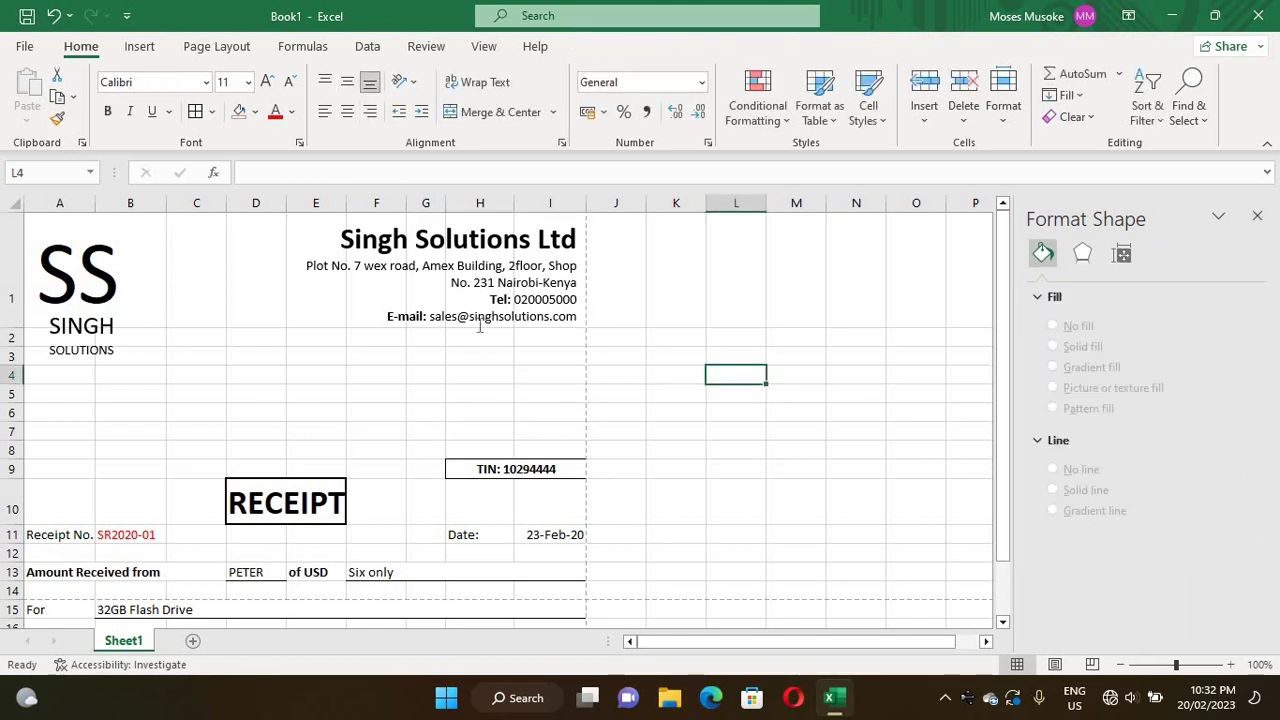
- Shrink the header text box's height until it just fits the header text
click(449, 382)
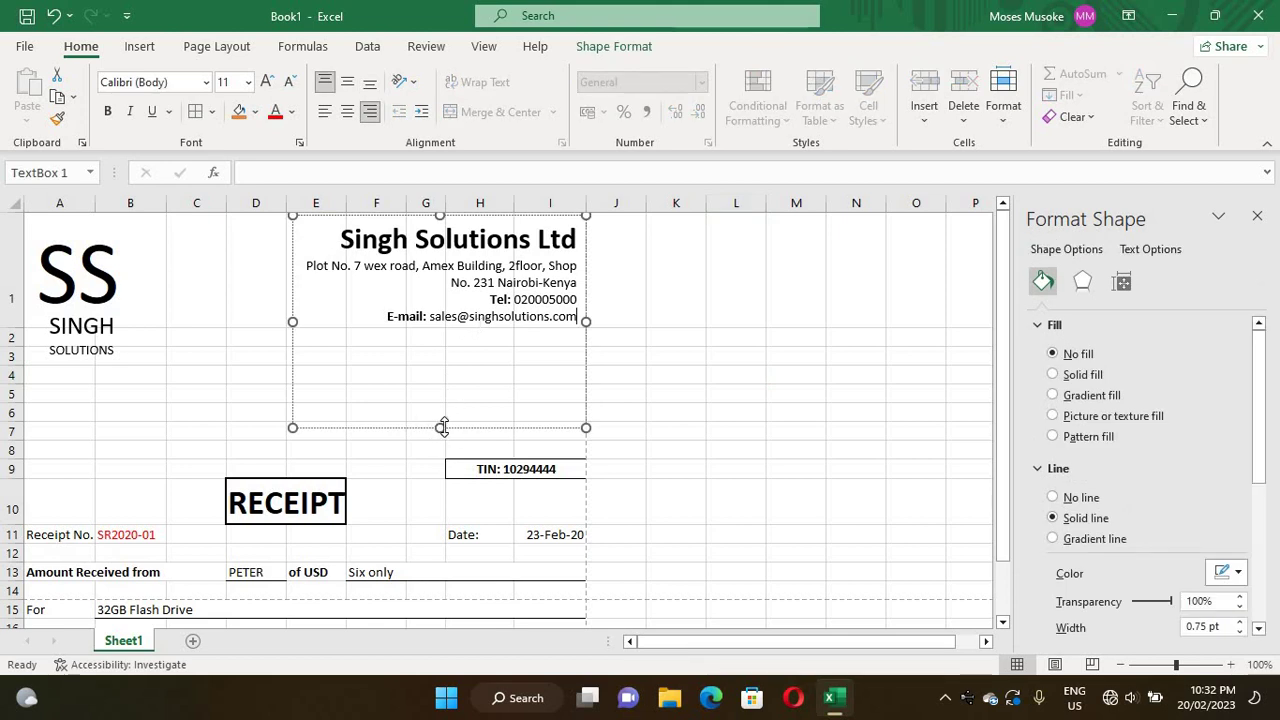
click(443, 428)
drag(441, 382, 440, 334)
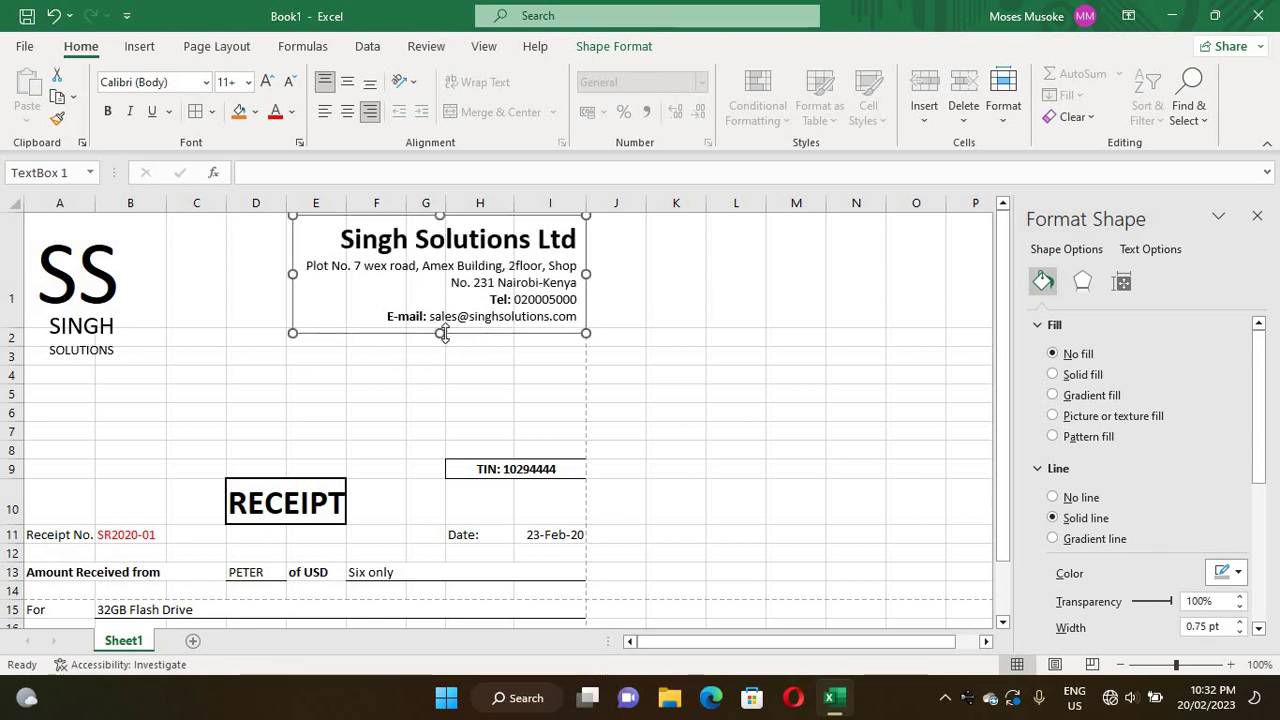
drag(440, 331, 440, 341)
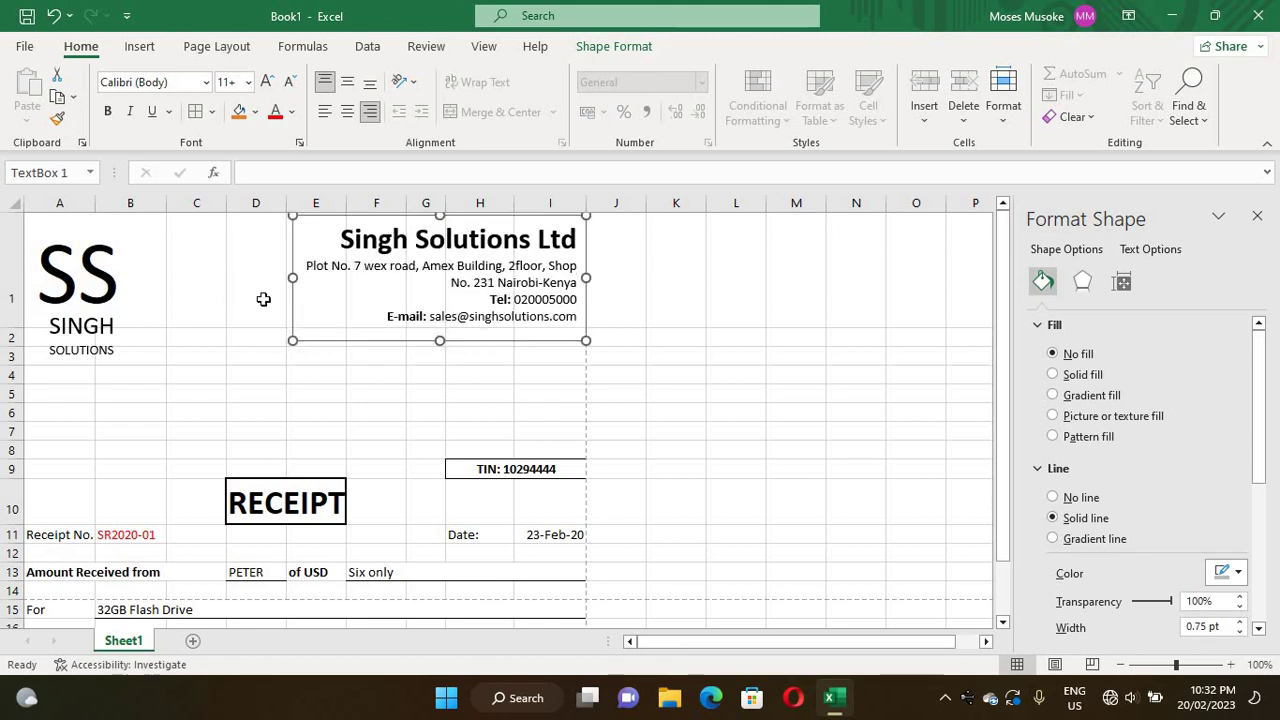
click(211, 288)
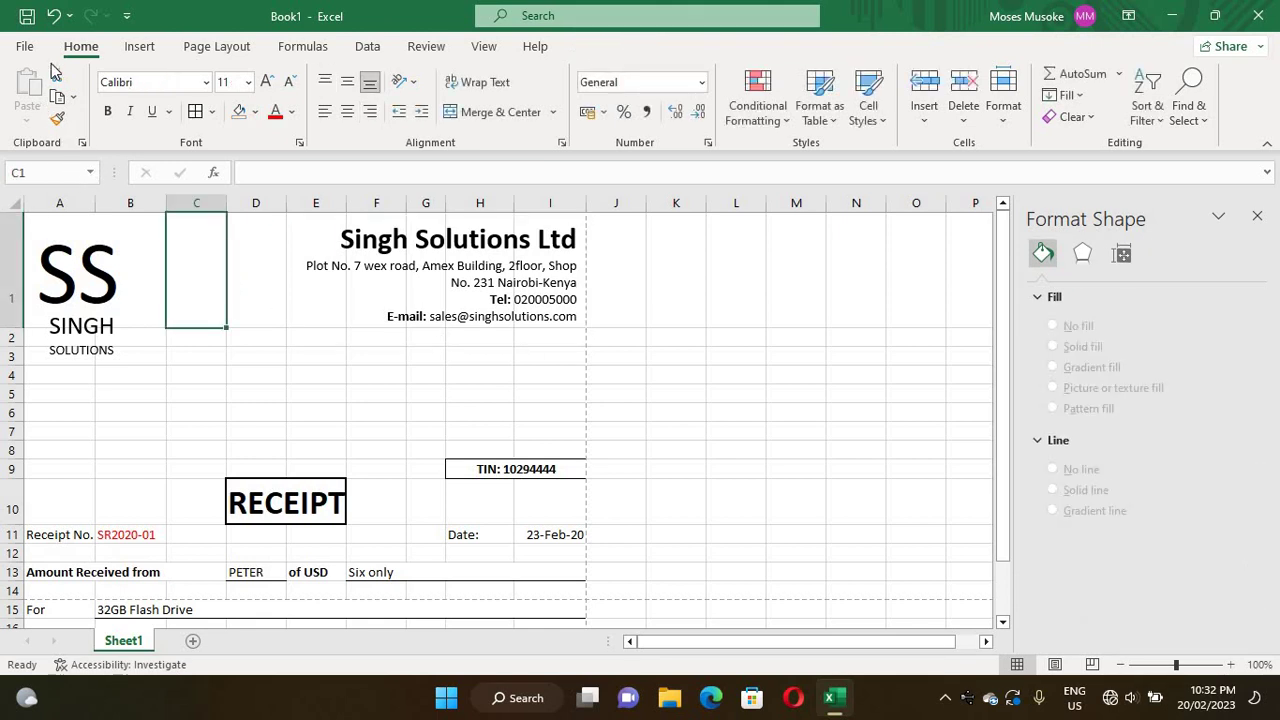
click(25, 47)
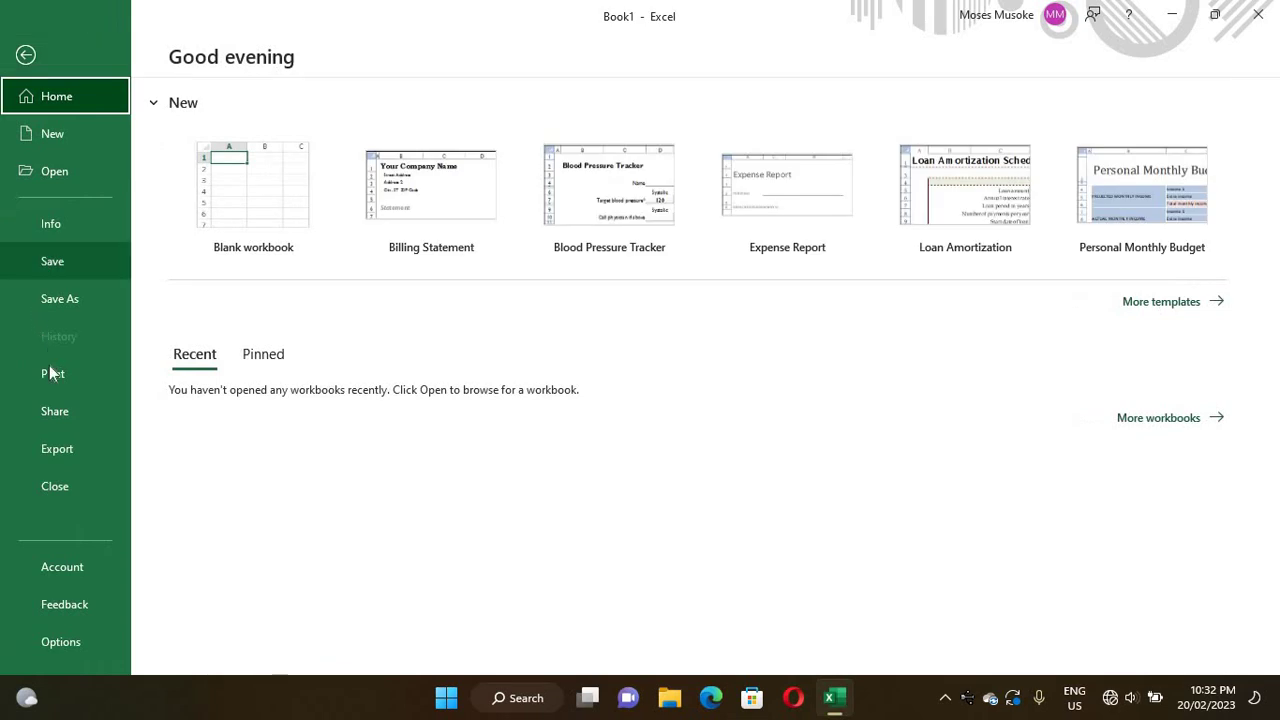
click(49, 372)
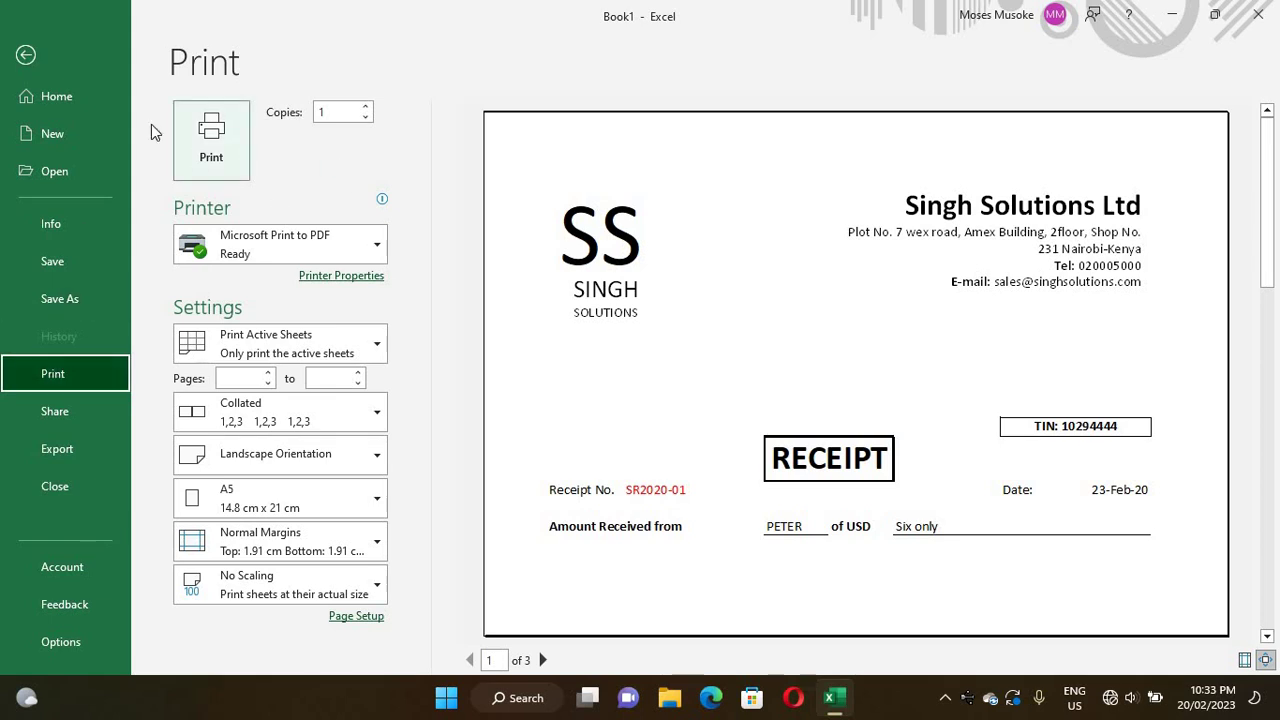
click(26, 55)
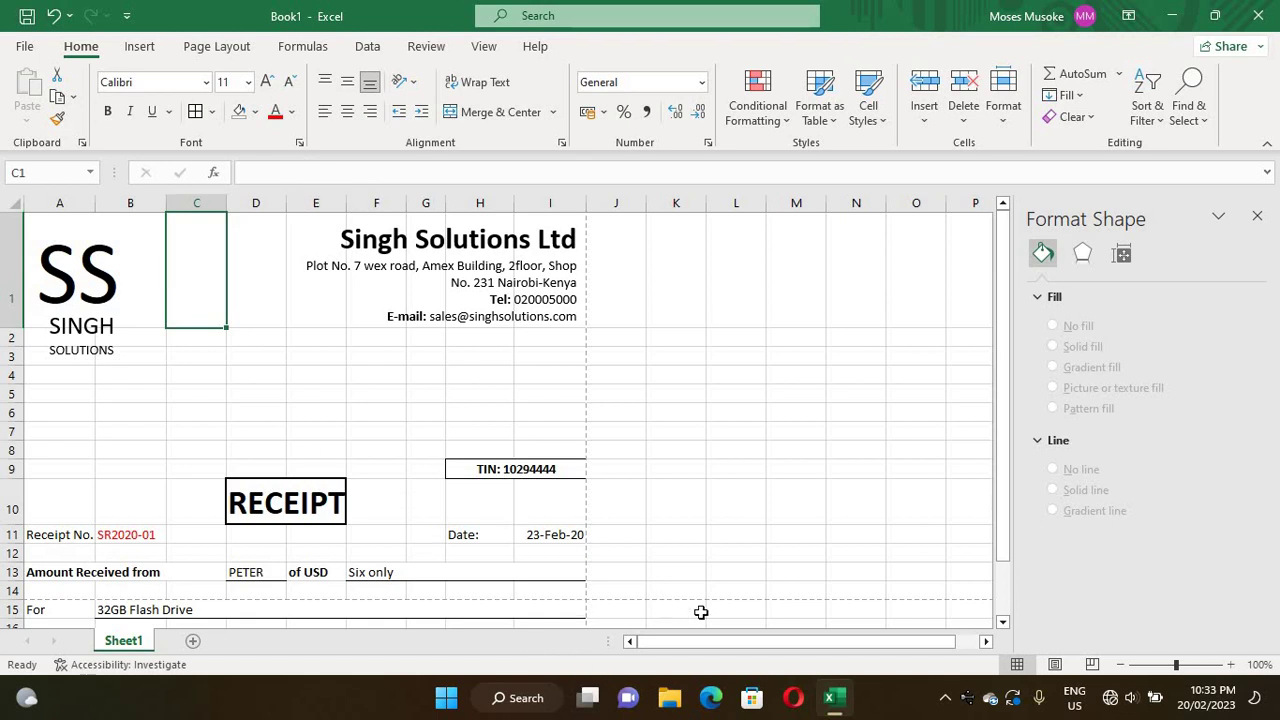
- Delete the empty rows 4 to 7 below the company header
right_click(1007, 624)
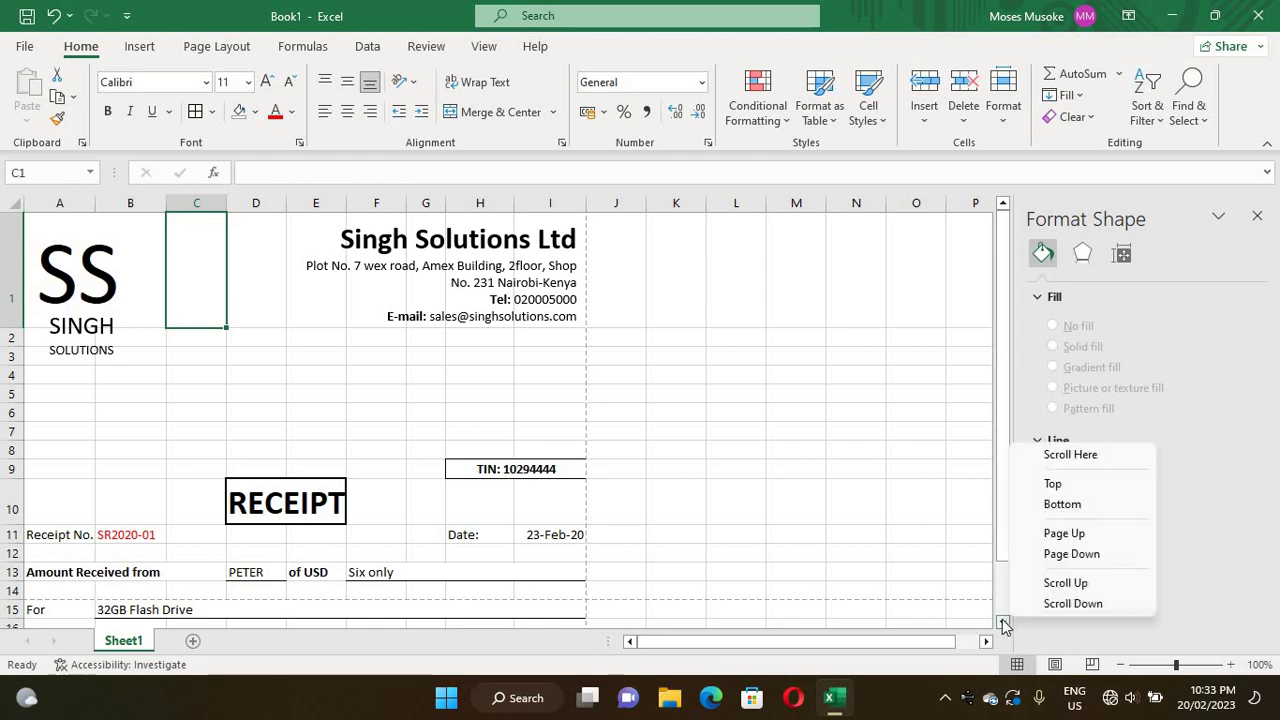
click(1004, 623)
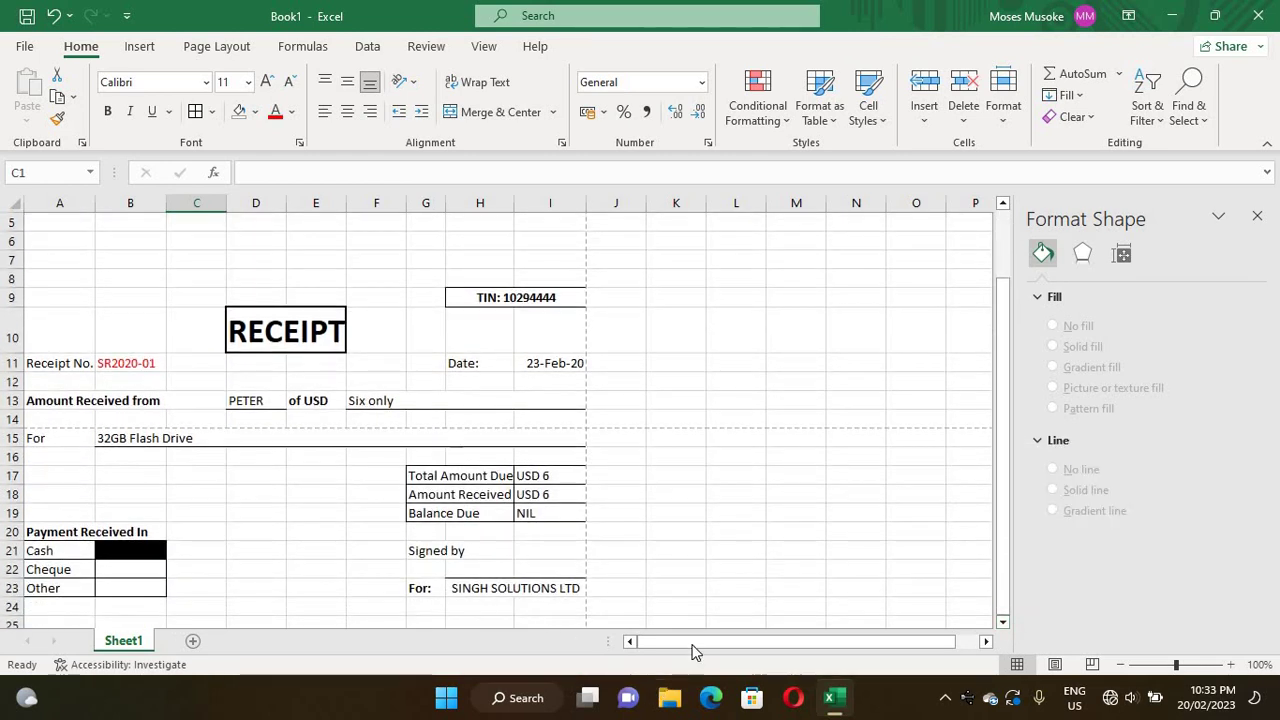
drag(692, 645, 572, 646)
right_click(1004, 390)
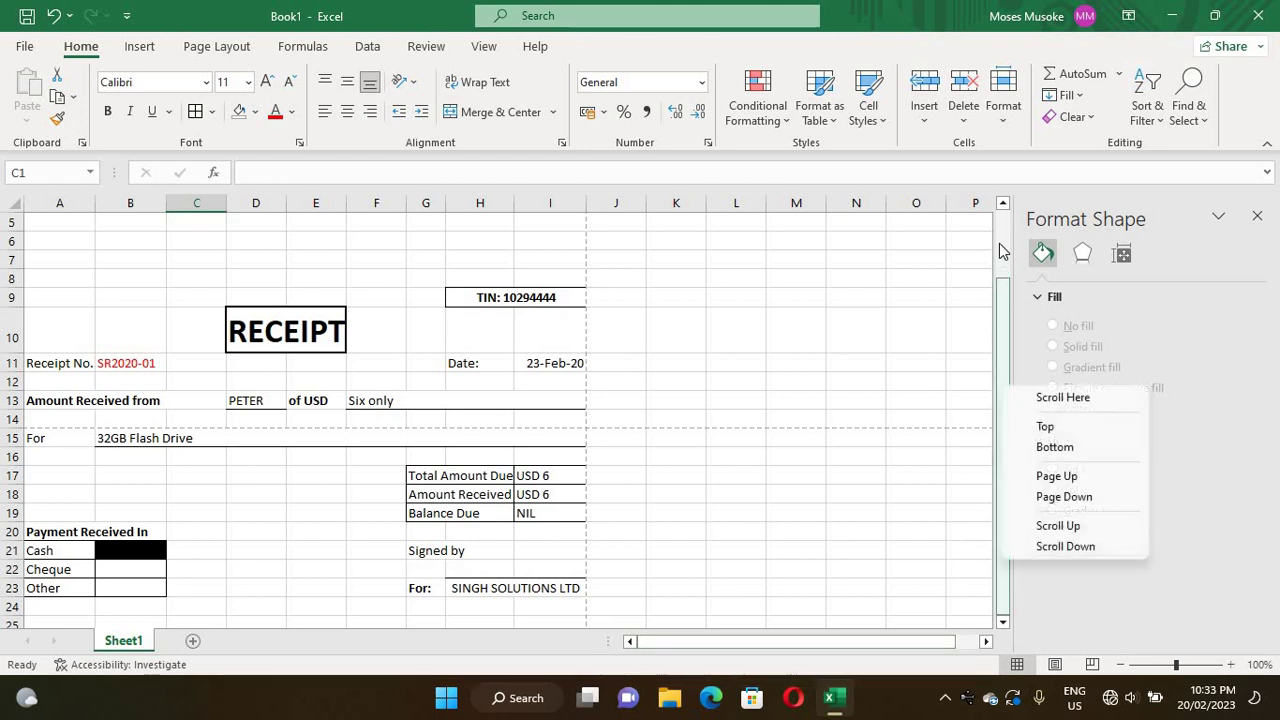
click(1045, 426)
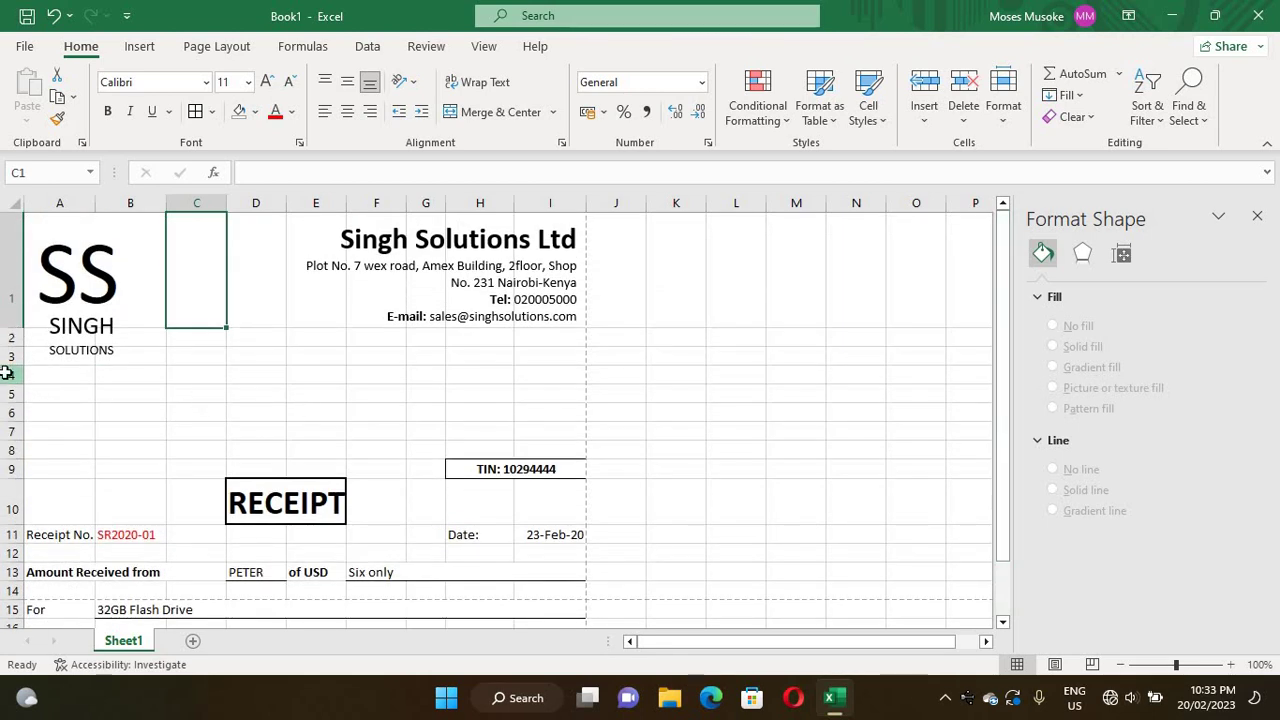
drag(3, 373, 6, 429)
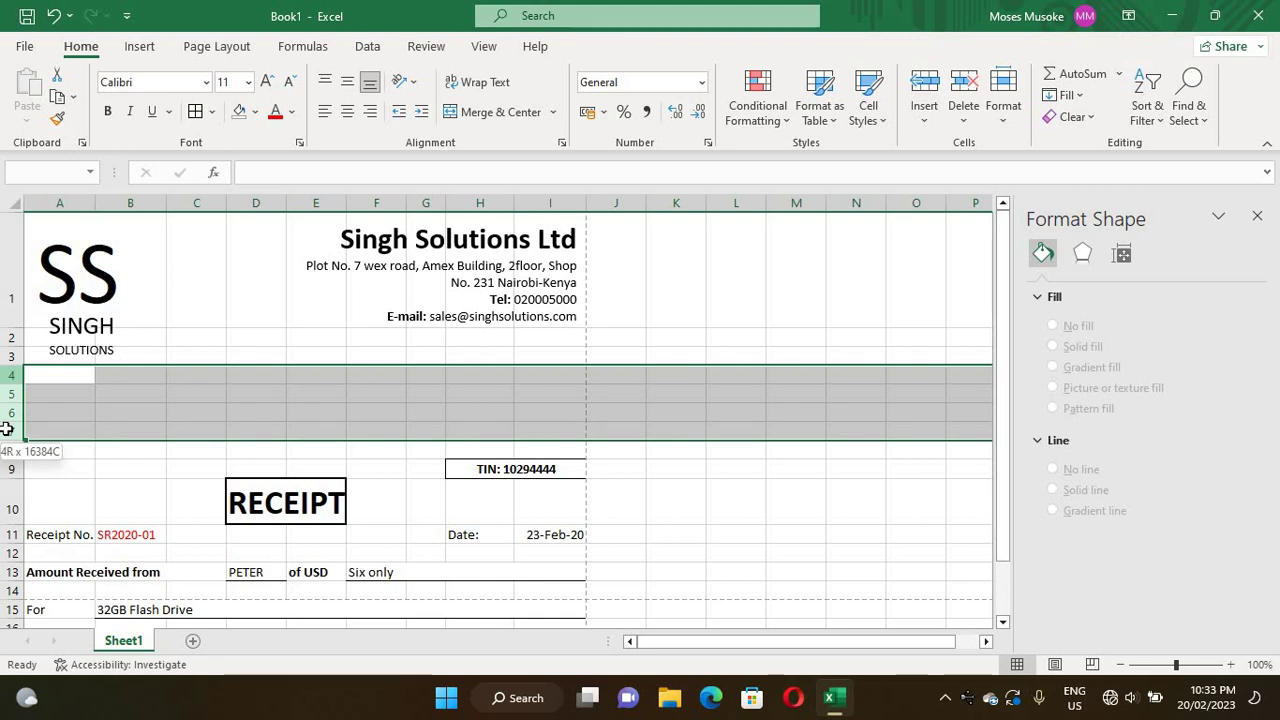
drag(6, 429, 6, 429)
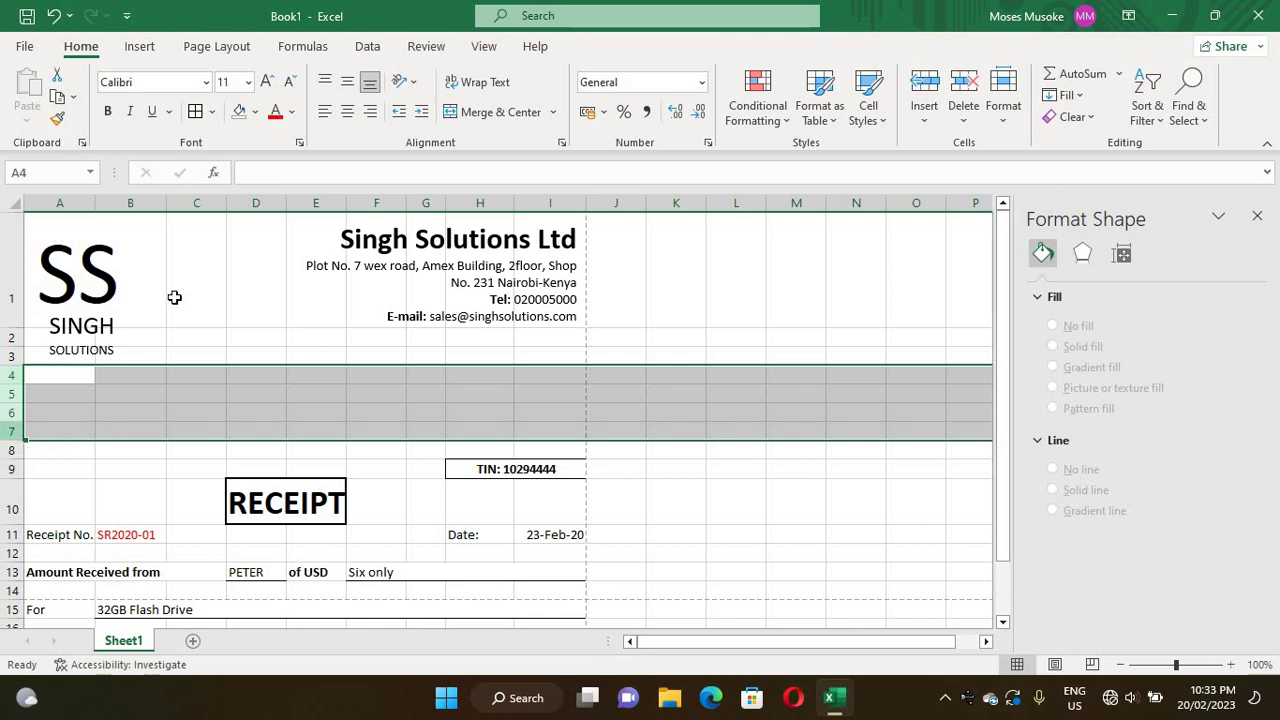
right_click(12, 398)
click(66, 246)
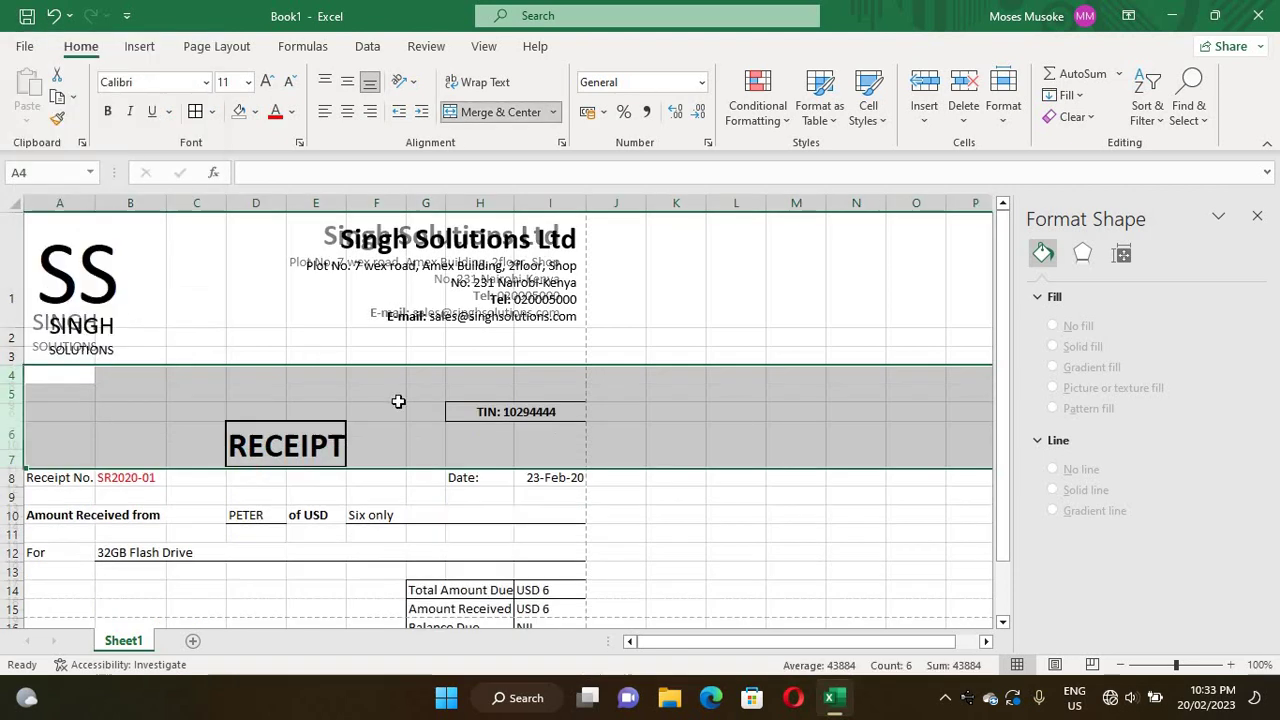
- Delete the remaining empty row 4 so the TIN line moves up under the header
right_click(690, 325)
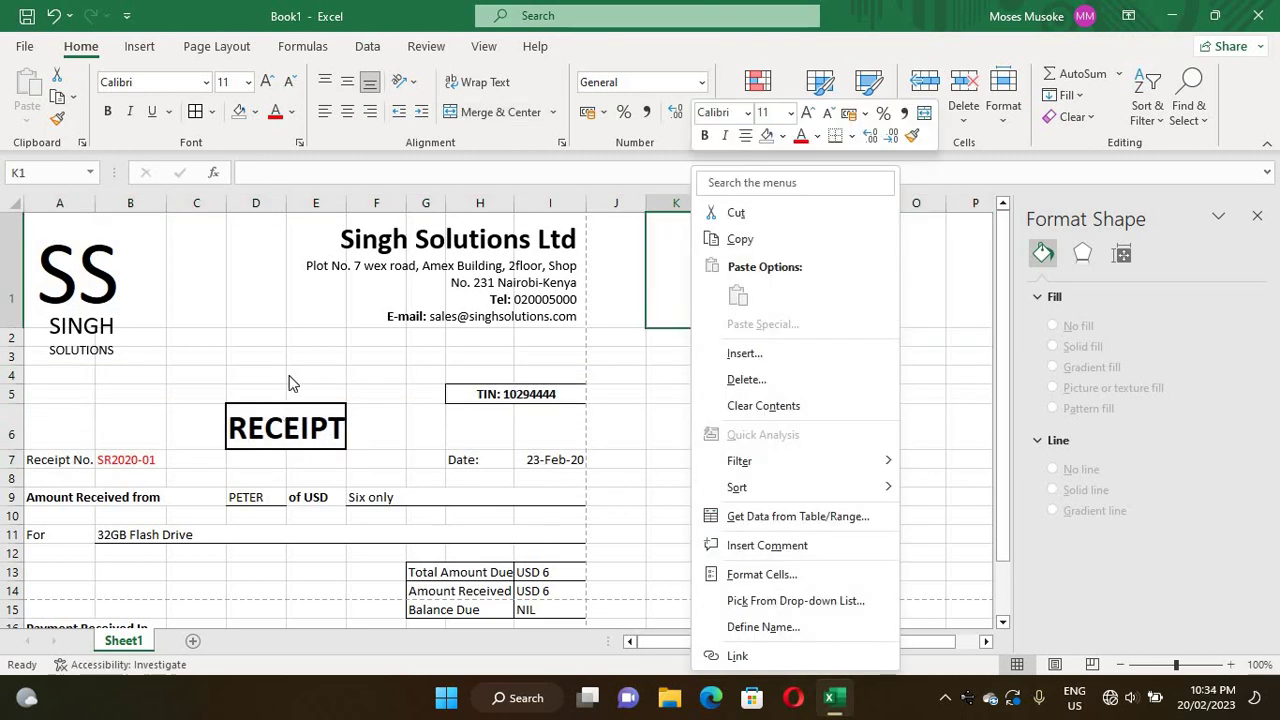
right_click(441, 306)
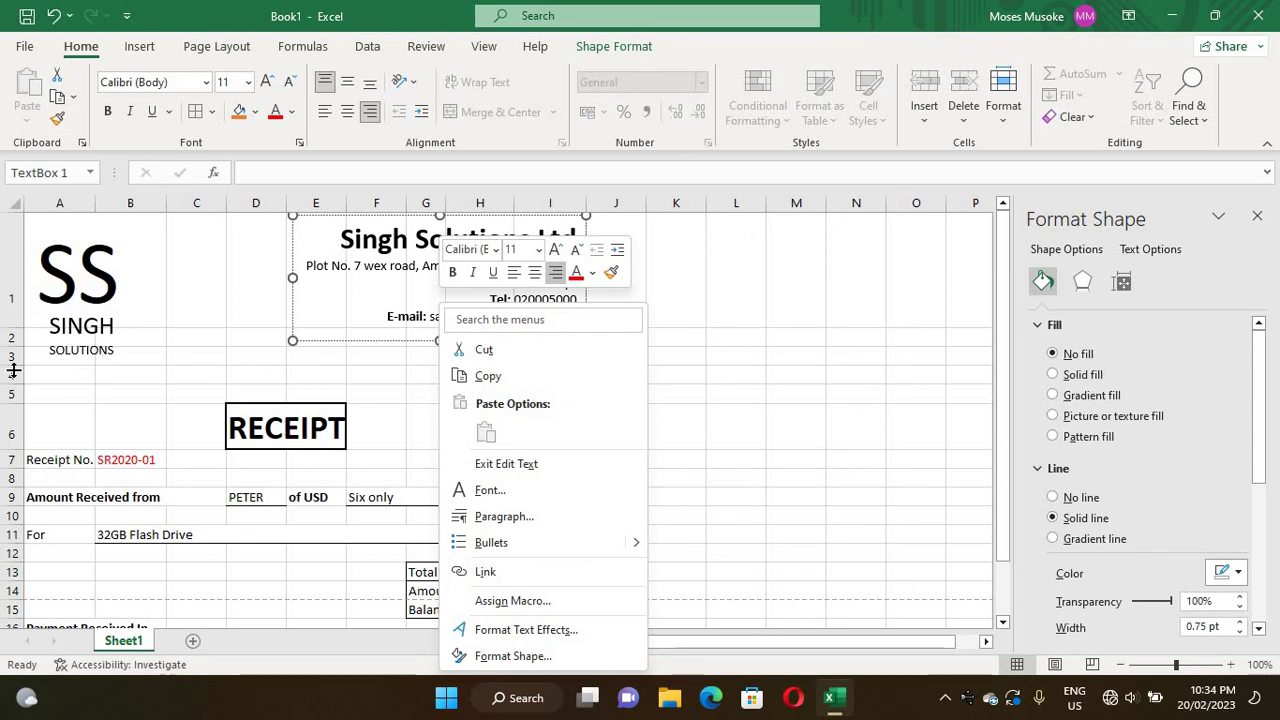
key(Escape)
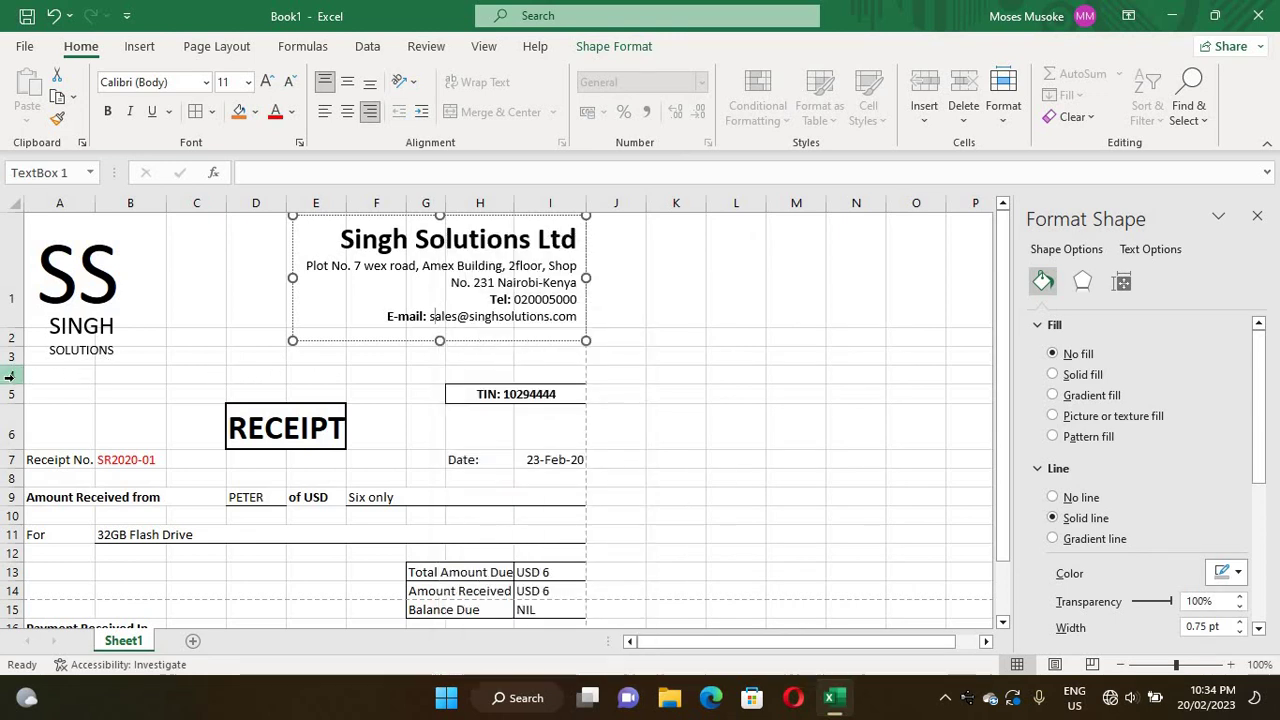
click(9, 375)
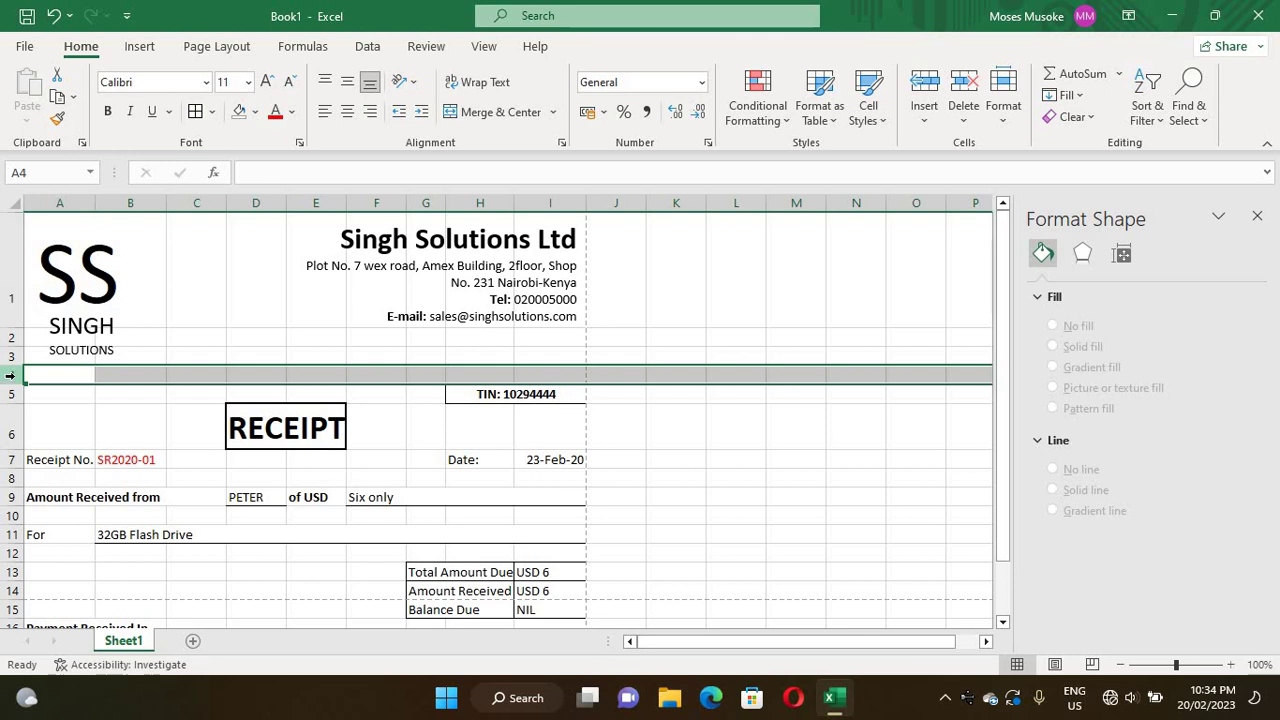
right_click(16, 380)
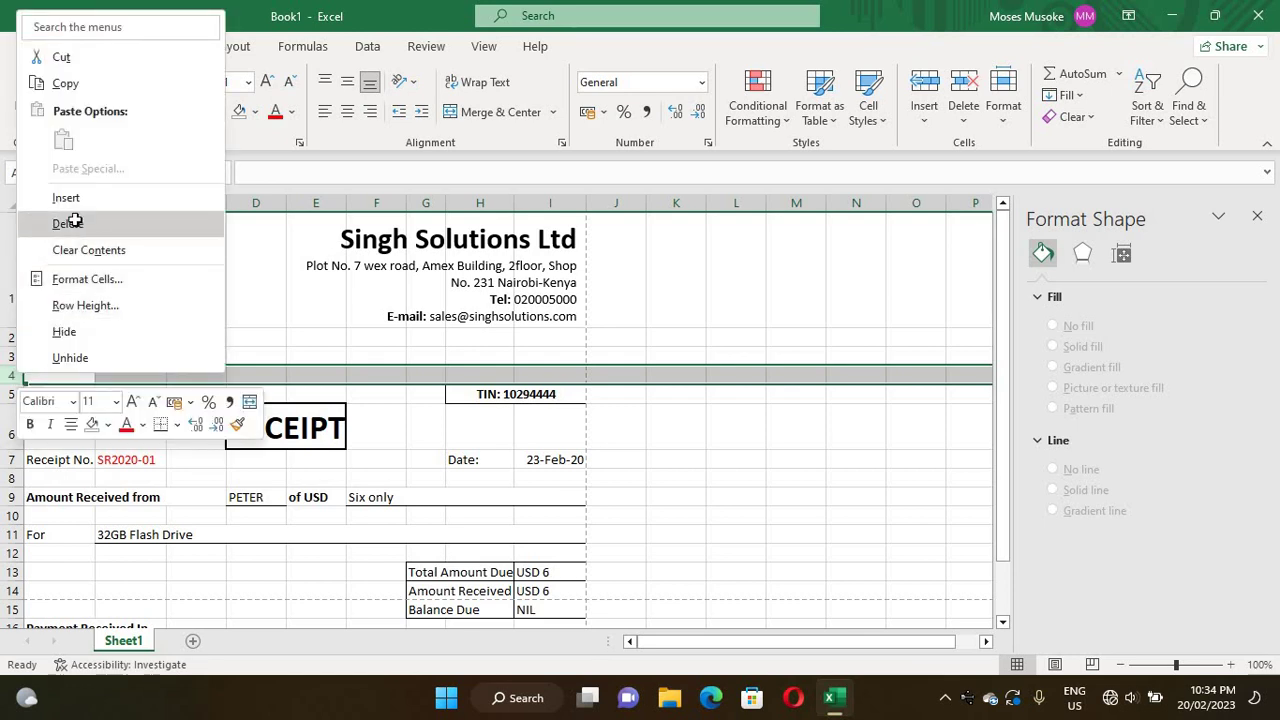
click(67, 223)
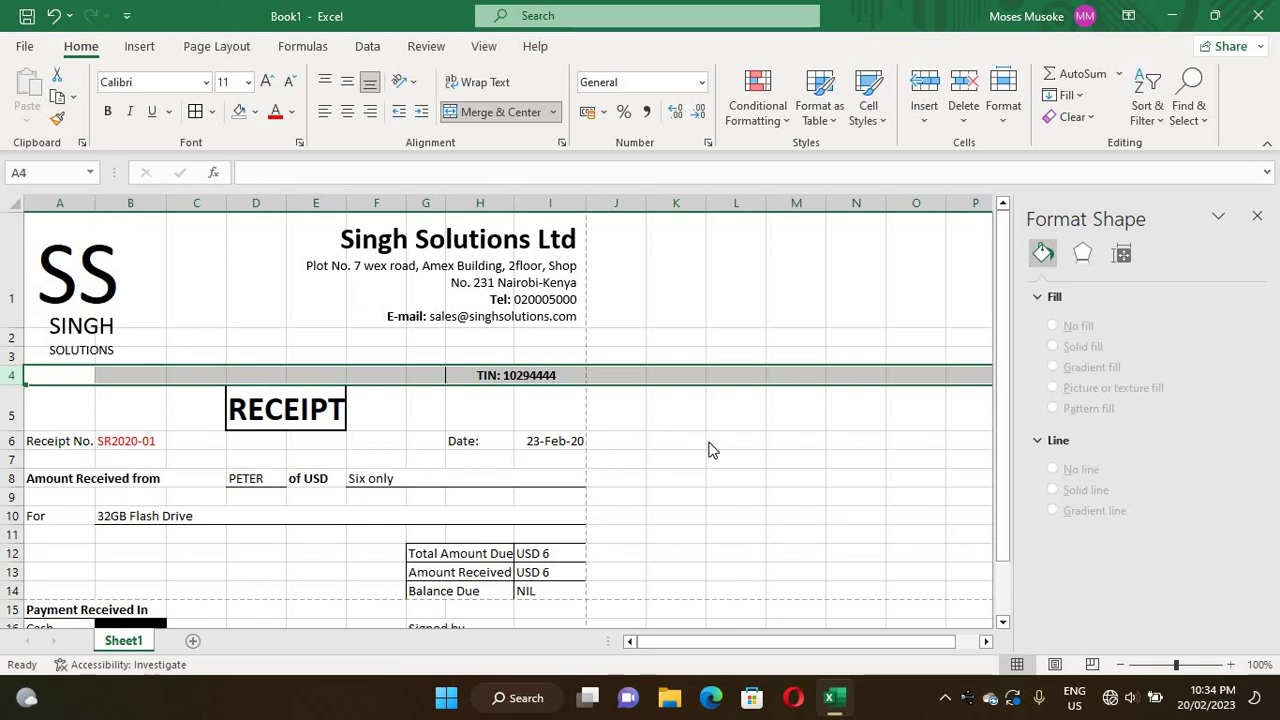
right_click(708, 447)
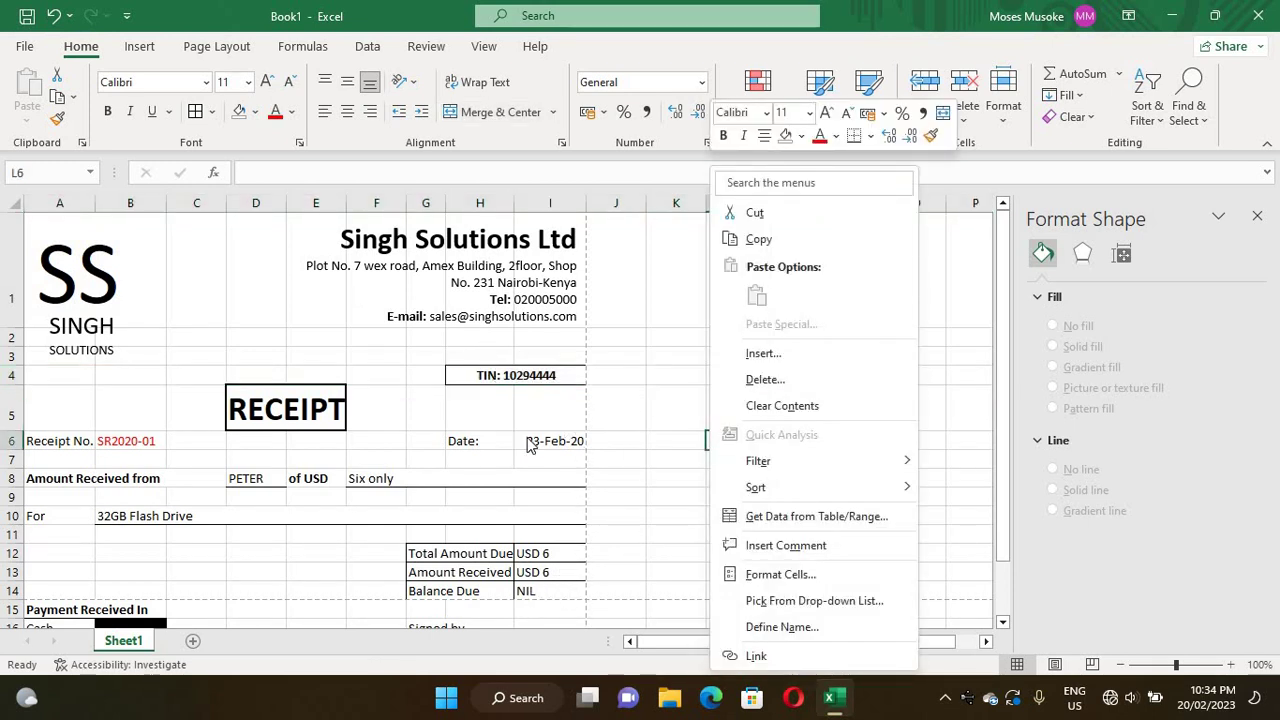
right_click(25, 50)
- Show the receipt in Print preview from the File menu
click(20, 49)
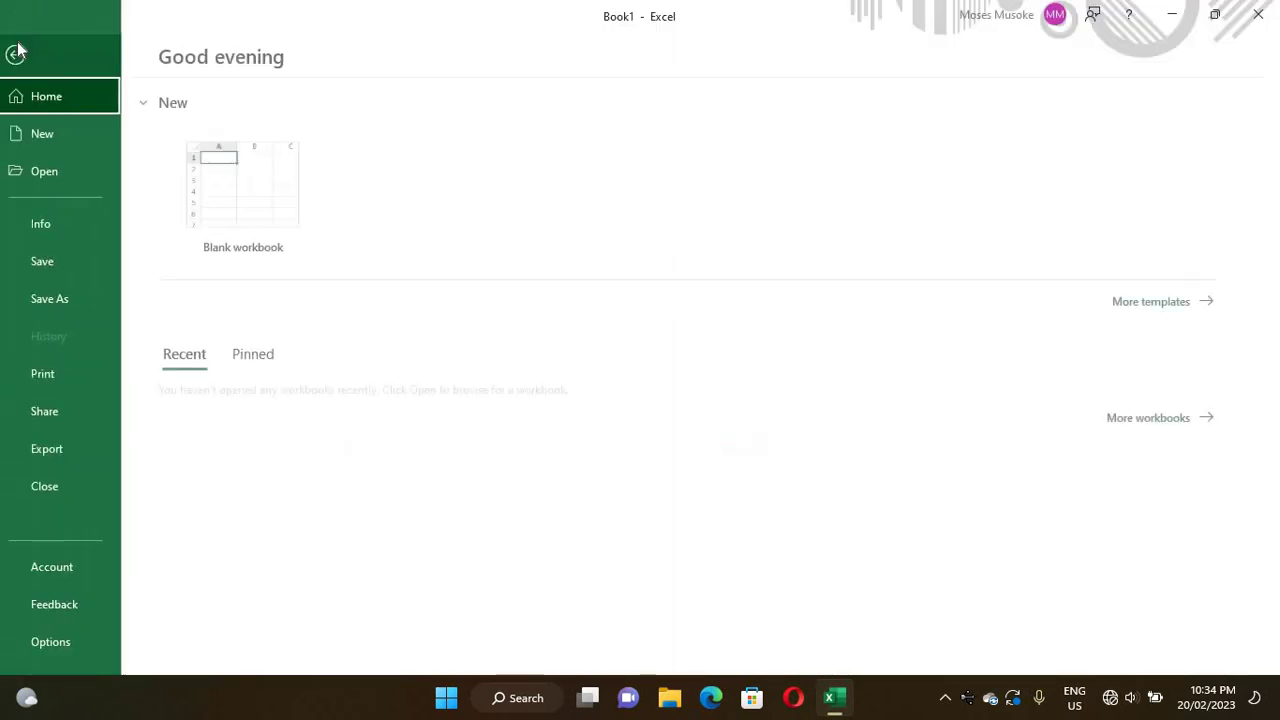
click(55, 375)
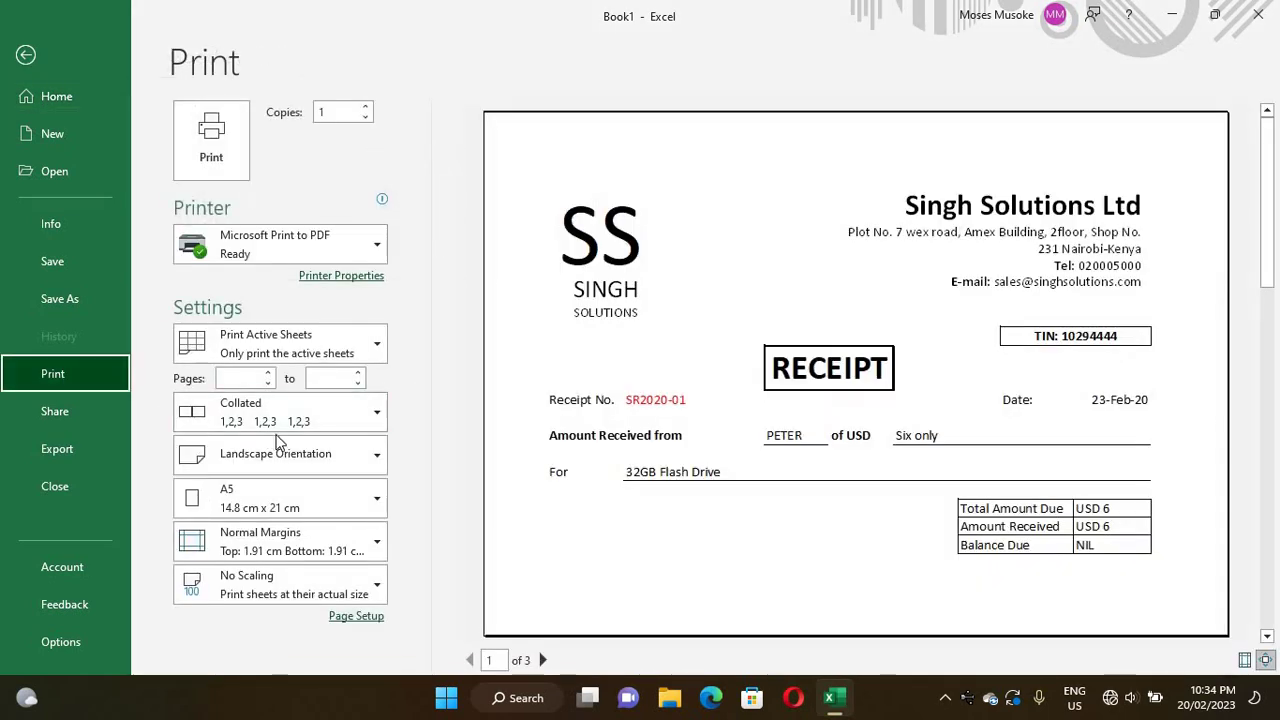
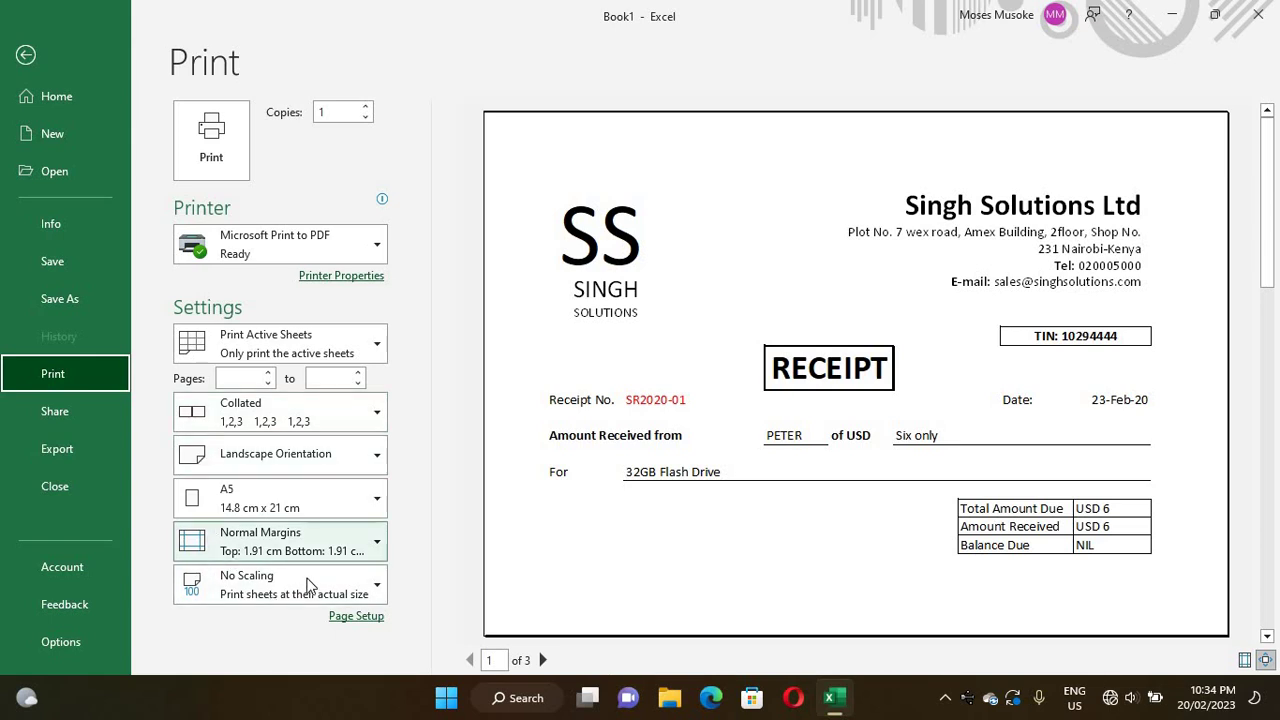
- Apply Narrow Margins and Fit All Rows on One Page scaling so the receipt previews on one A5 page
click(378, 543)
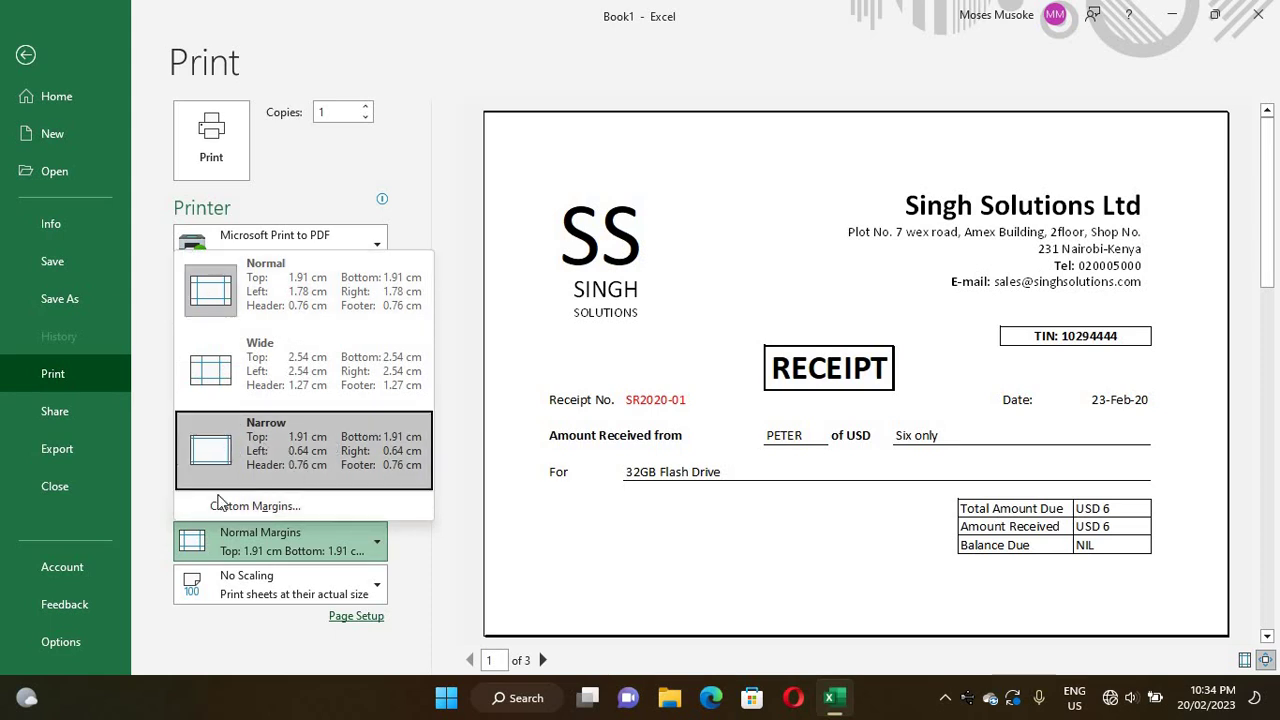
click(254, 455)
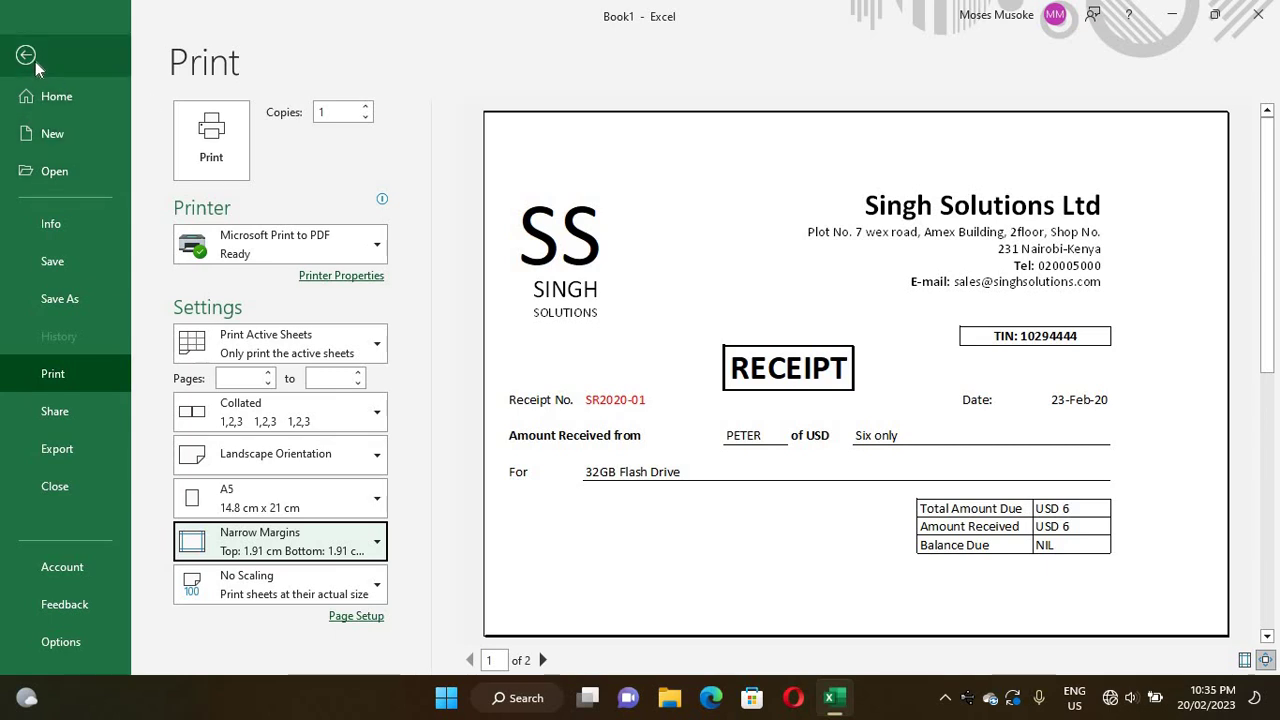
click(304, 586)
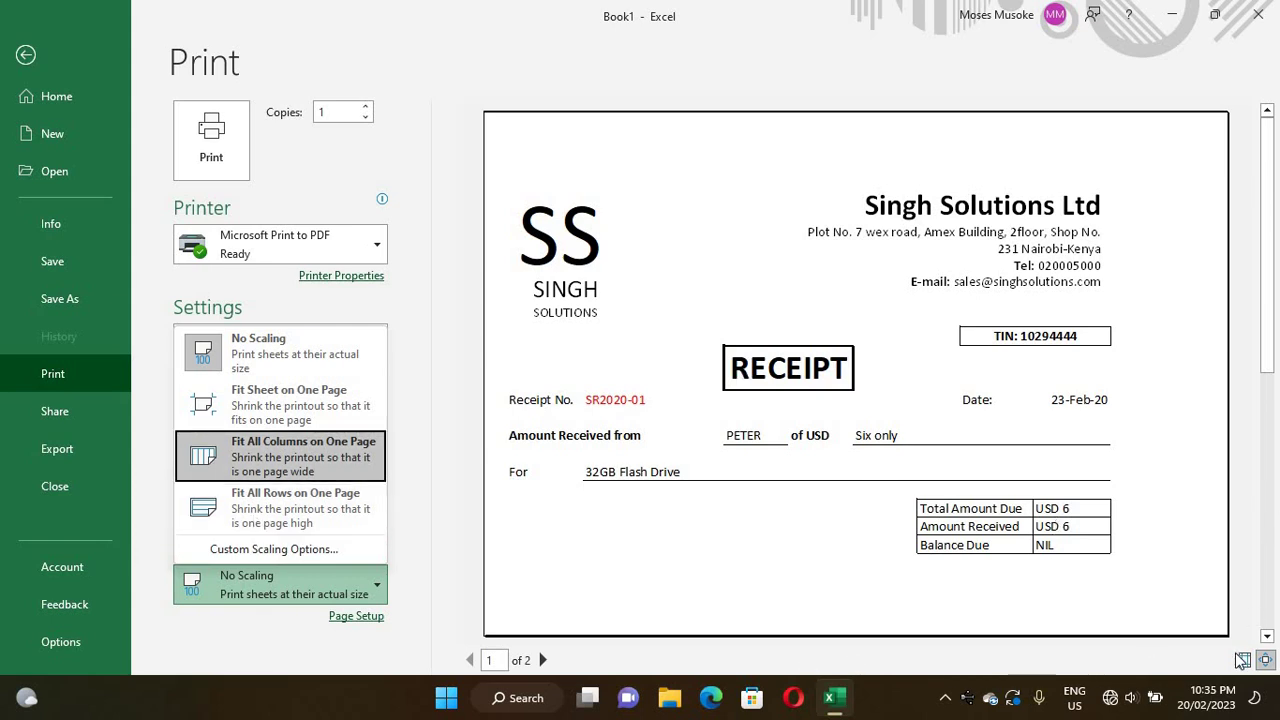
click(1266, 638)
right_click(1266, 638)
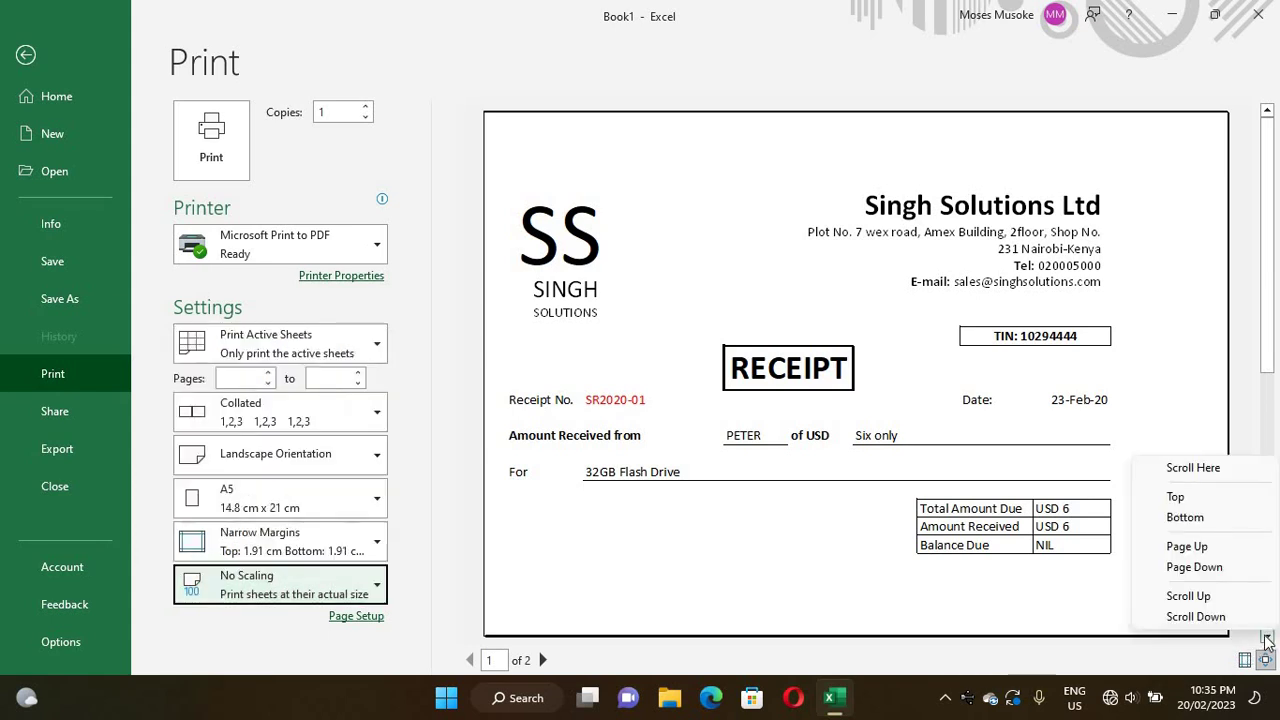
click(1185, 517)
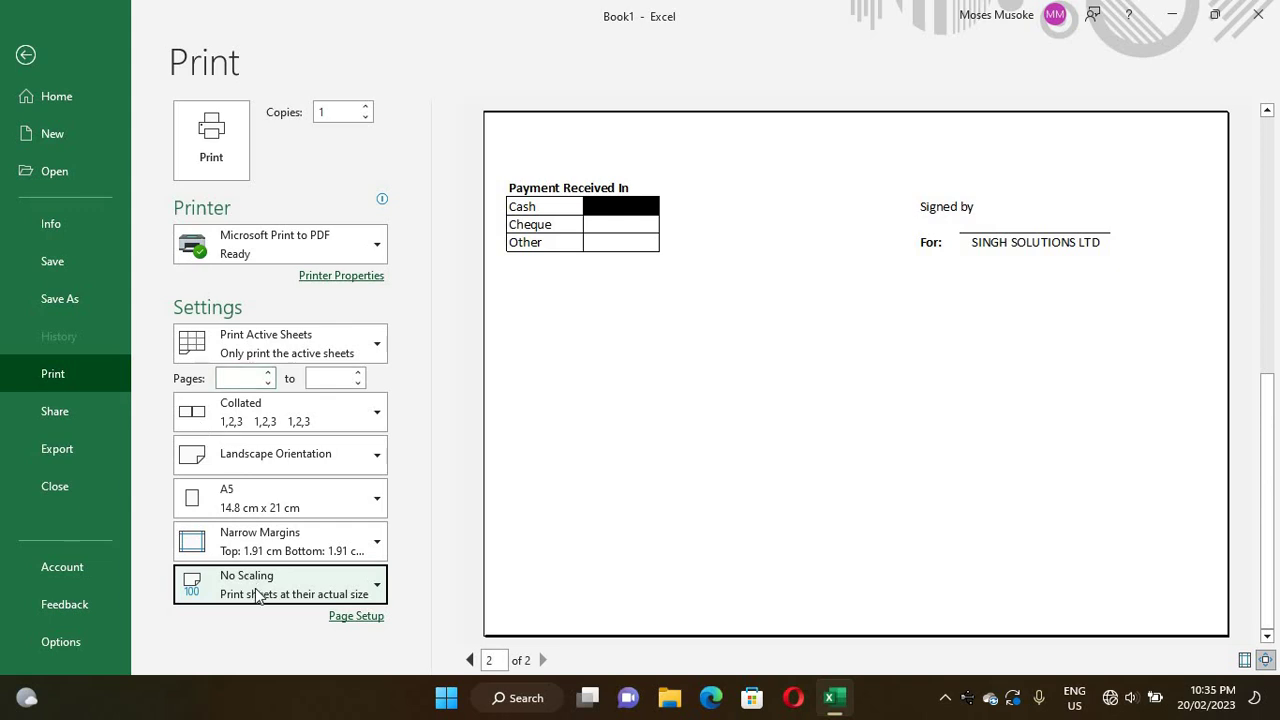
click(332, 585)
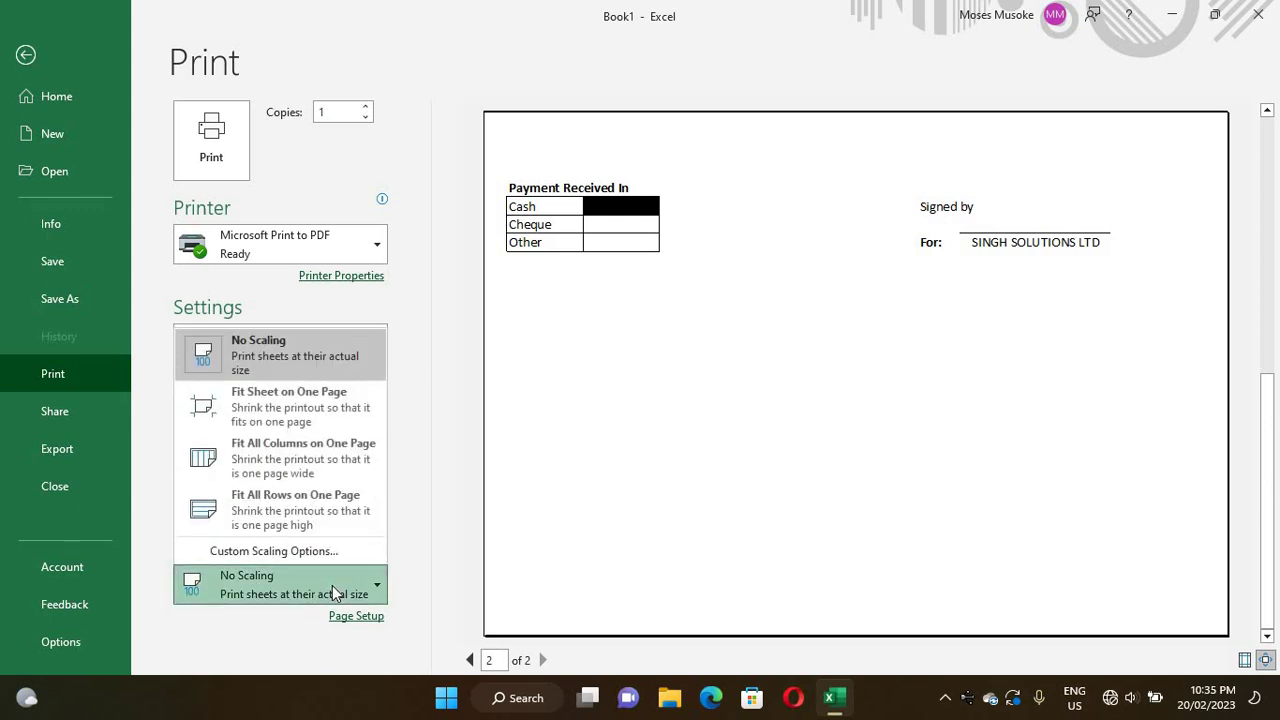
click(265, 507)
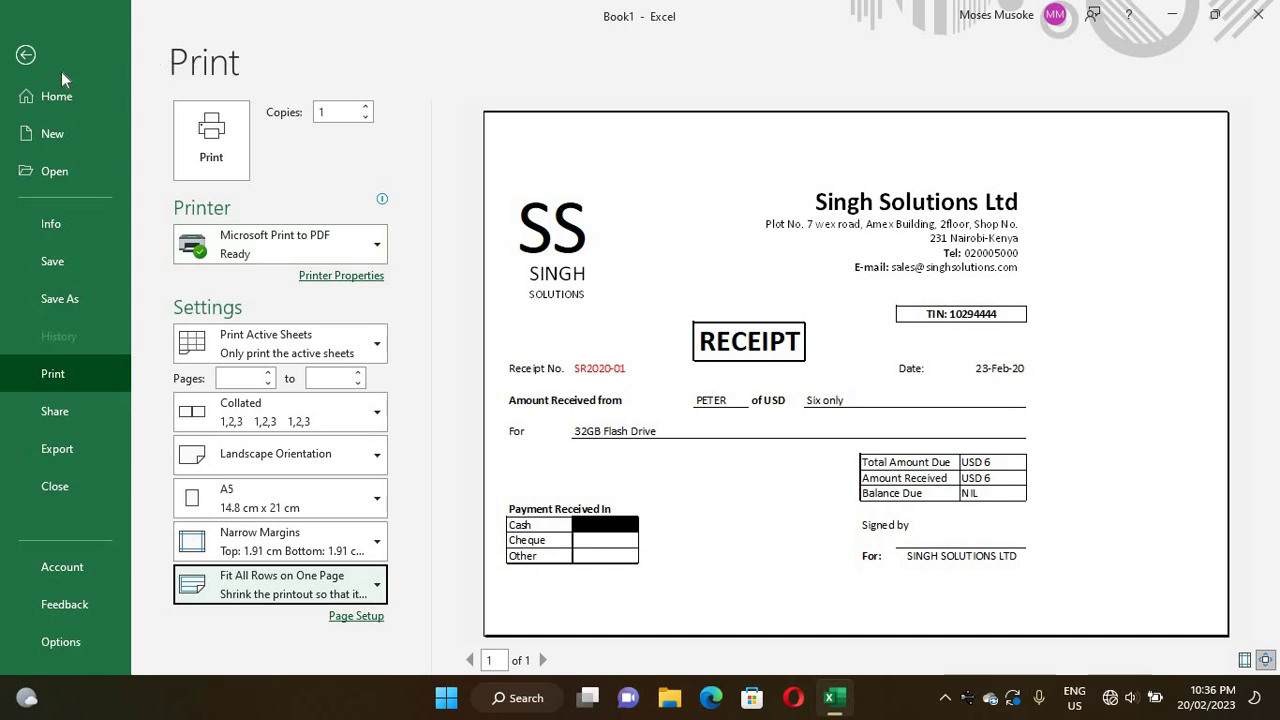
- Back on the worksheet, widen column H to 26.86 and column I to about 23.29
click(28, 57)
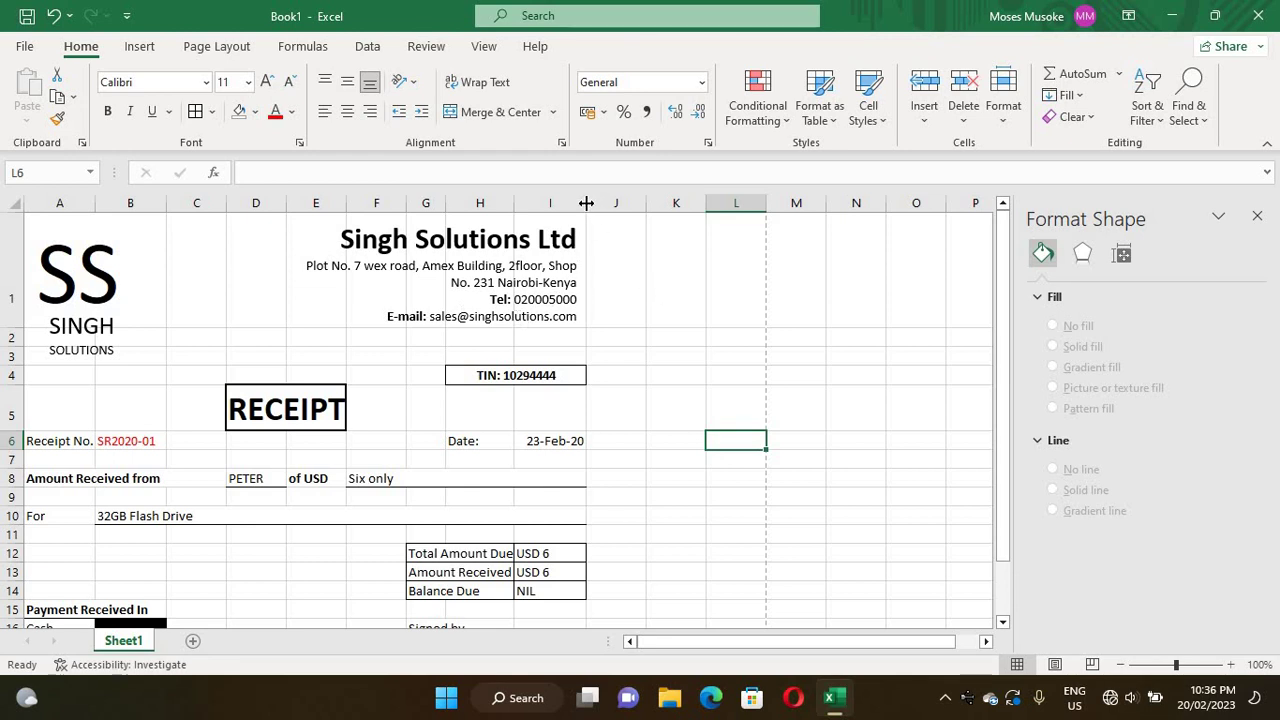
drag(586, 203, 766, 209)
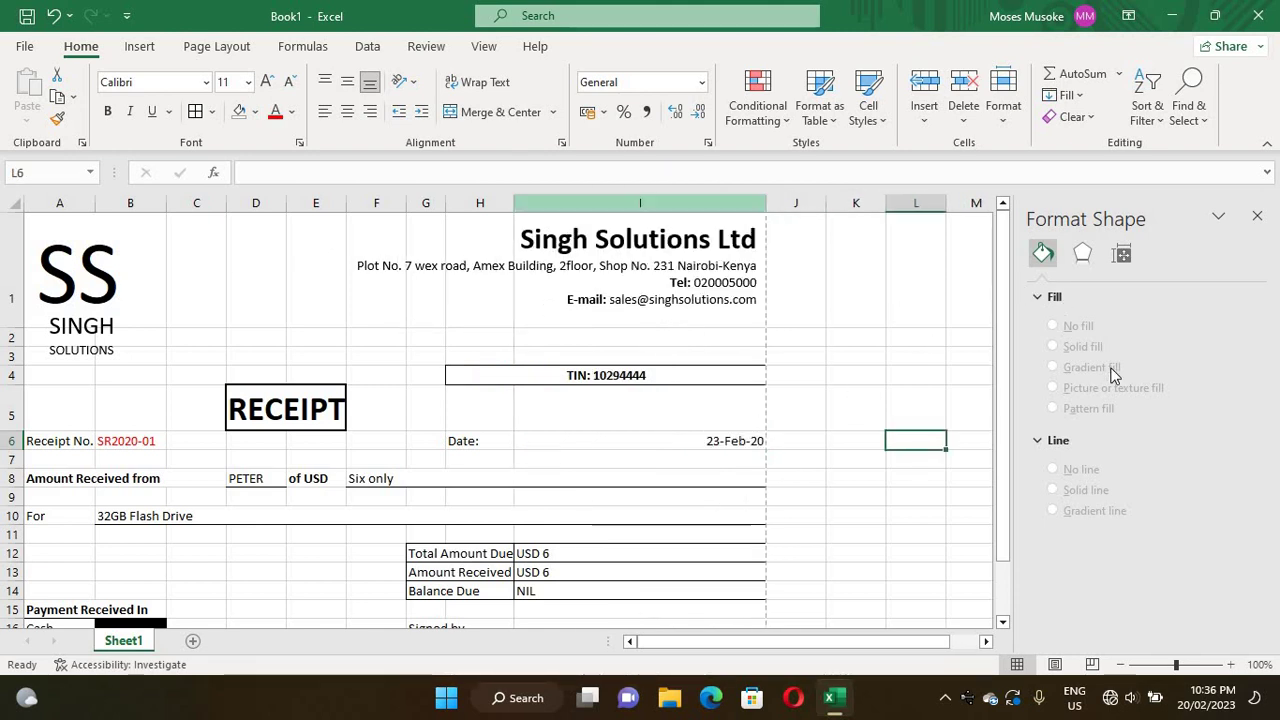
right_click(1009, 480)
click(1000, 621)
click(1003, 624)
click(1003, 624)
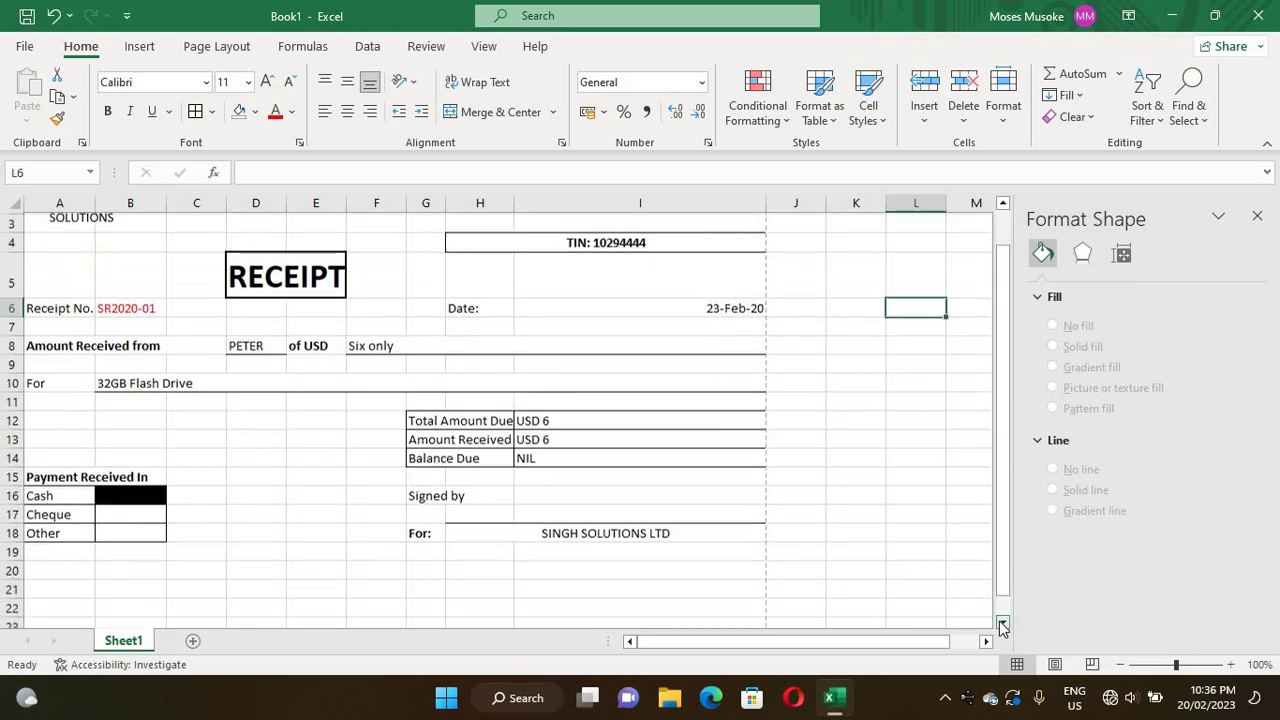
click(1003, 624)
click(1003, 624)
click(1003, 624)
click(1003, 624)
click(1003, 624)
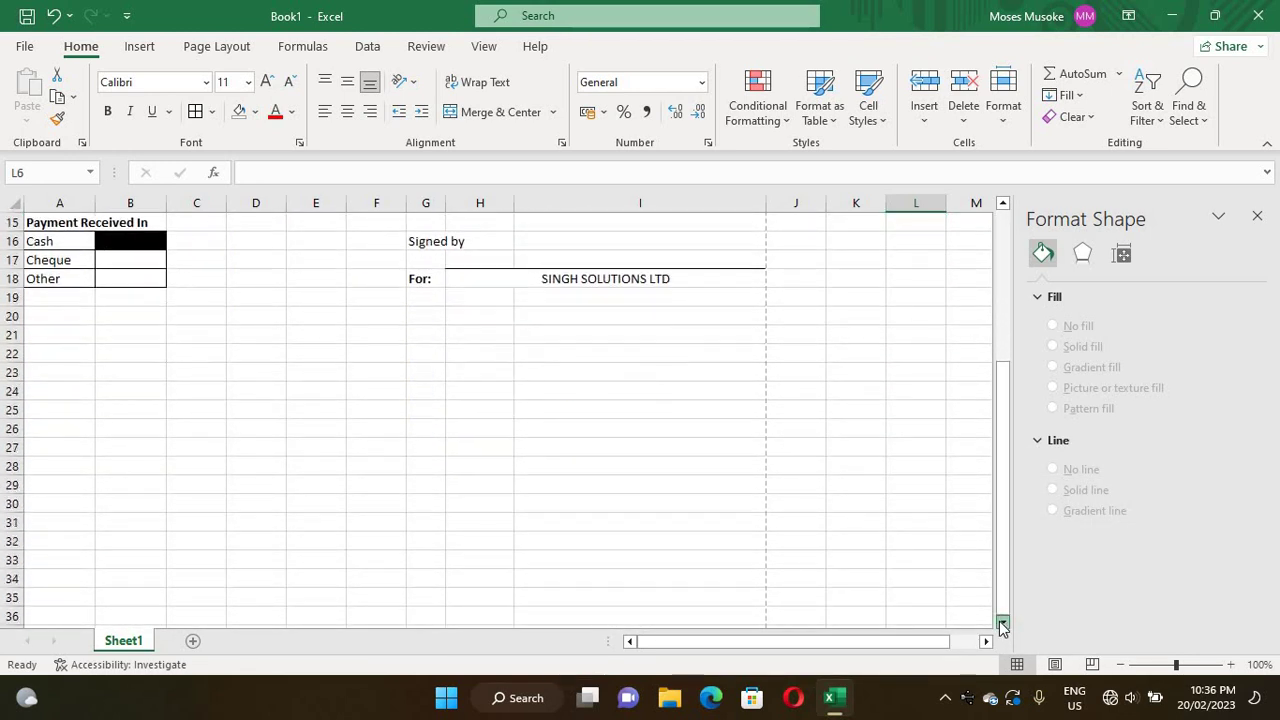
drag(1012, 563, 680, 212)
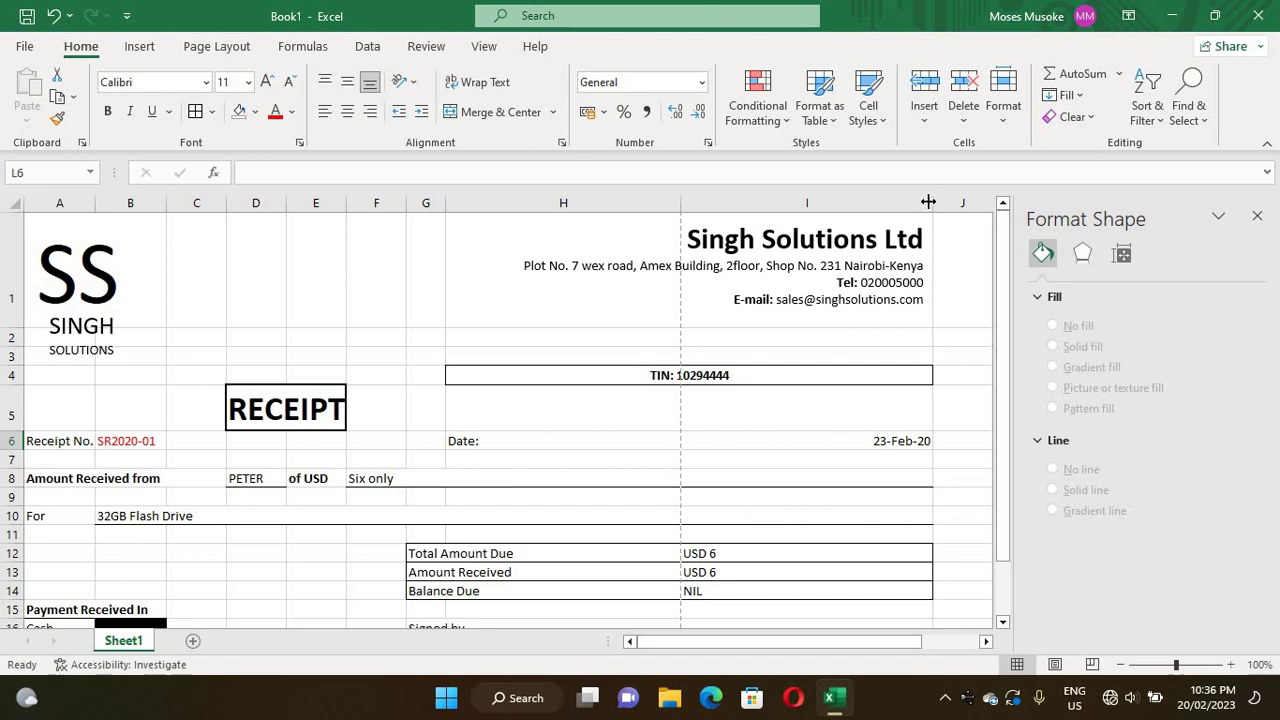
drag(929, 202, 819, 197)
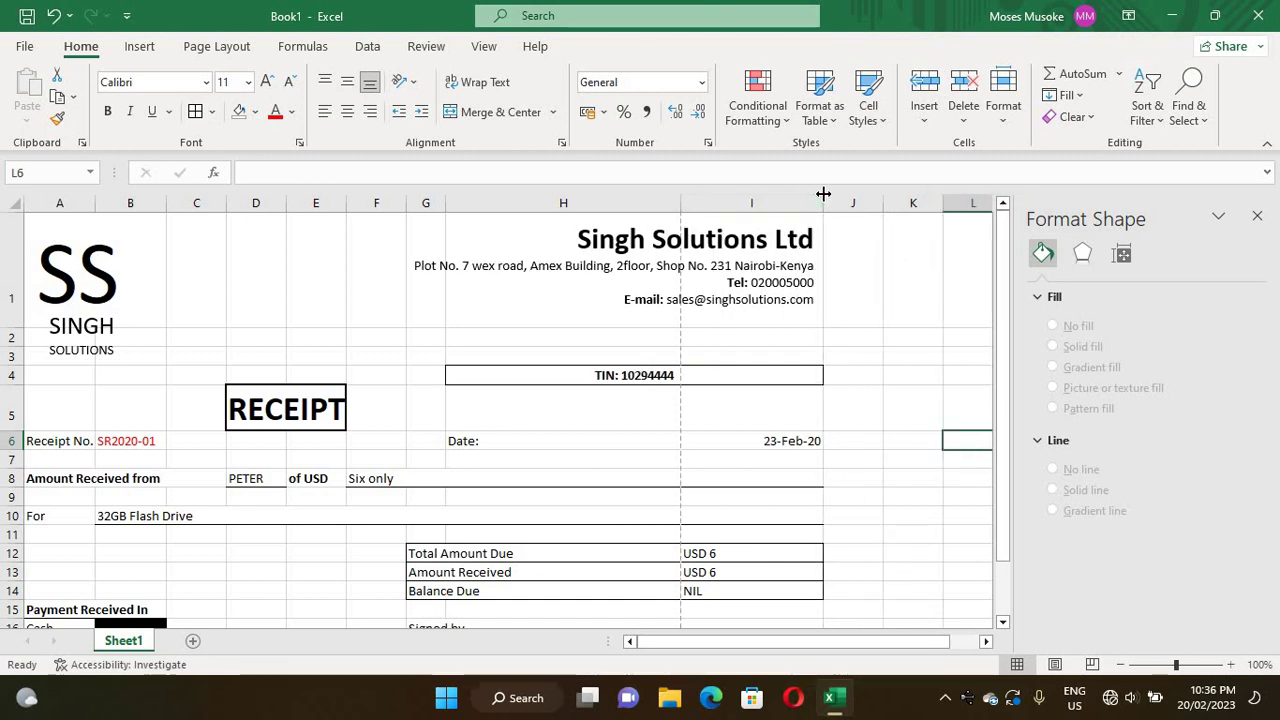
- Narrow column I to 12.86 and narrow column H
right_click(746, 204)
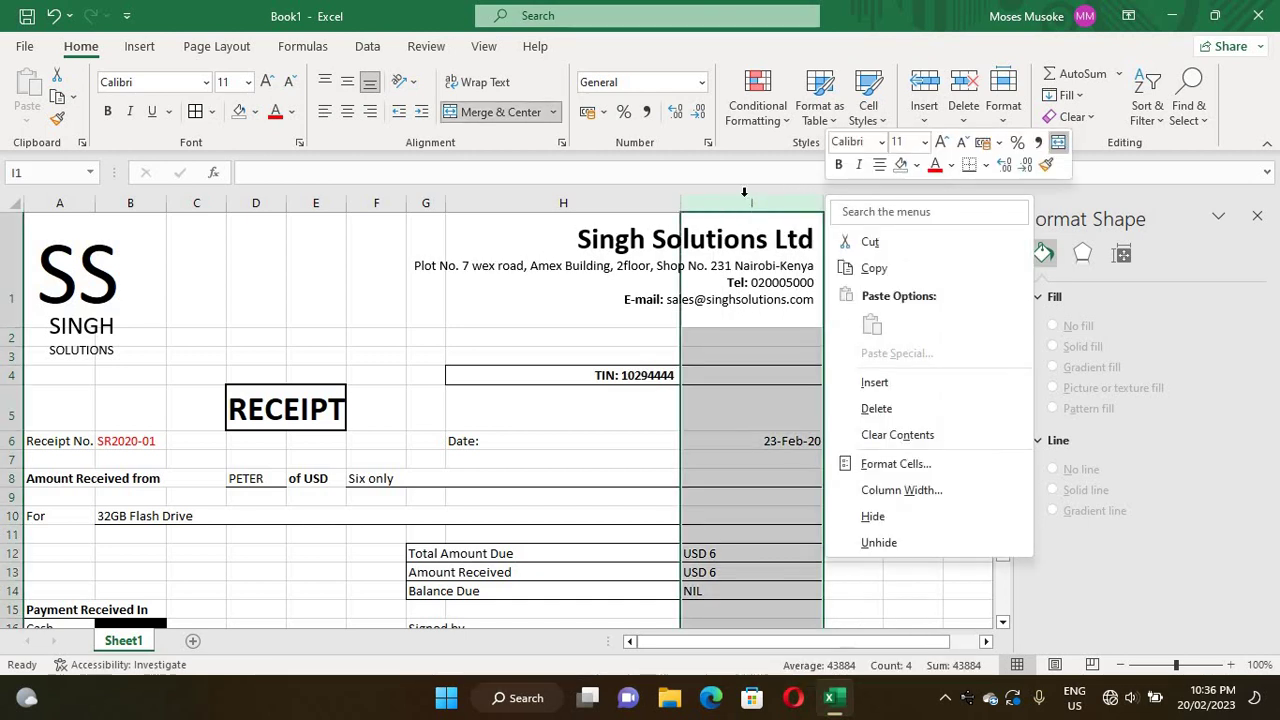
click(745, 196)
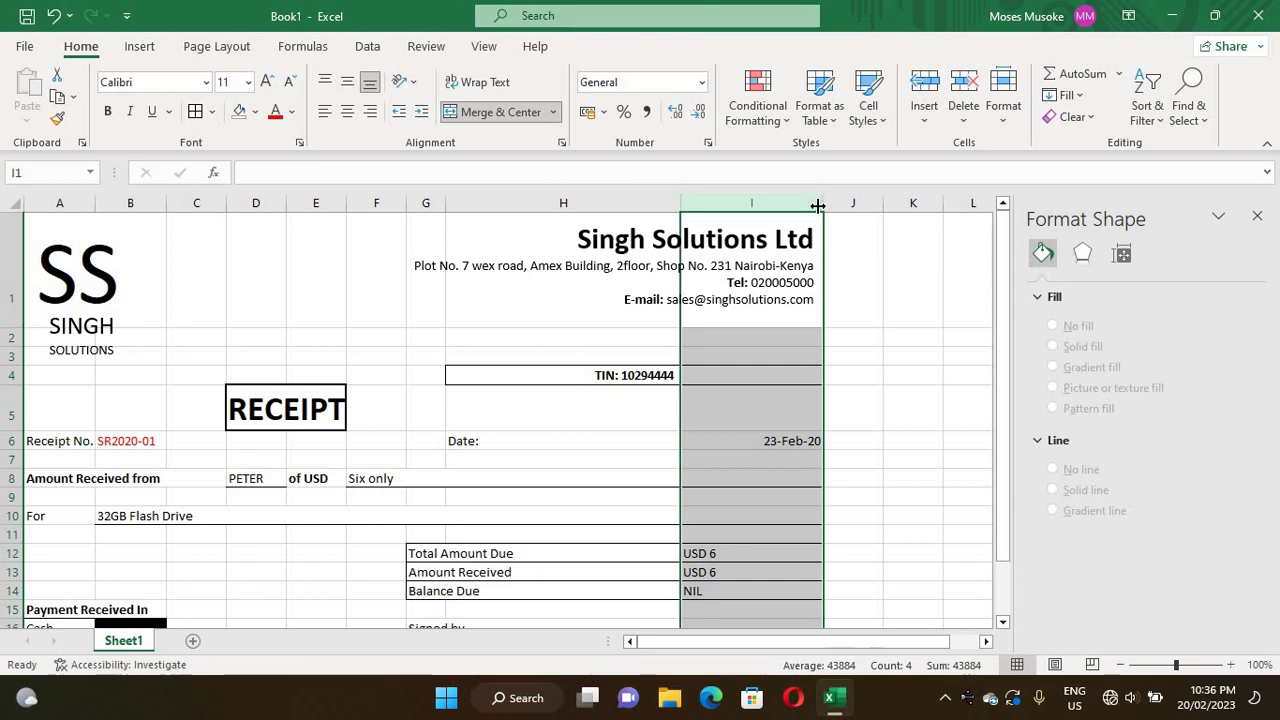
drag(816, 205, 769, 214)
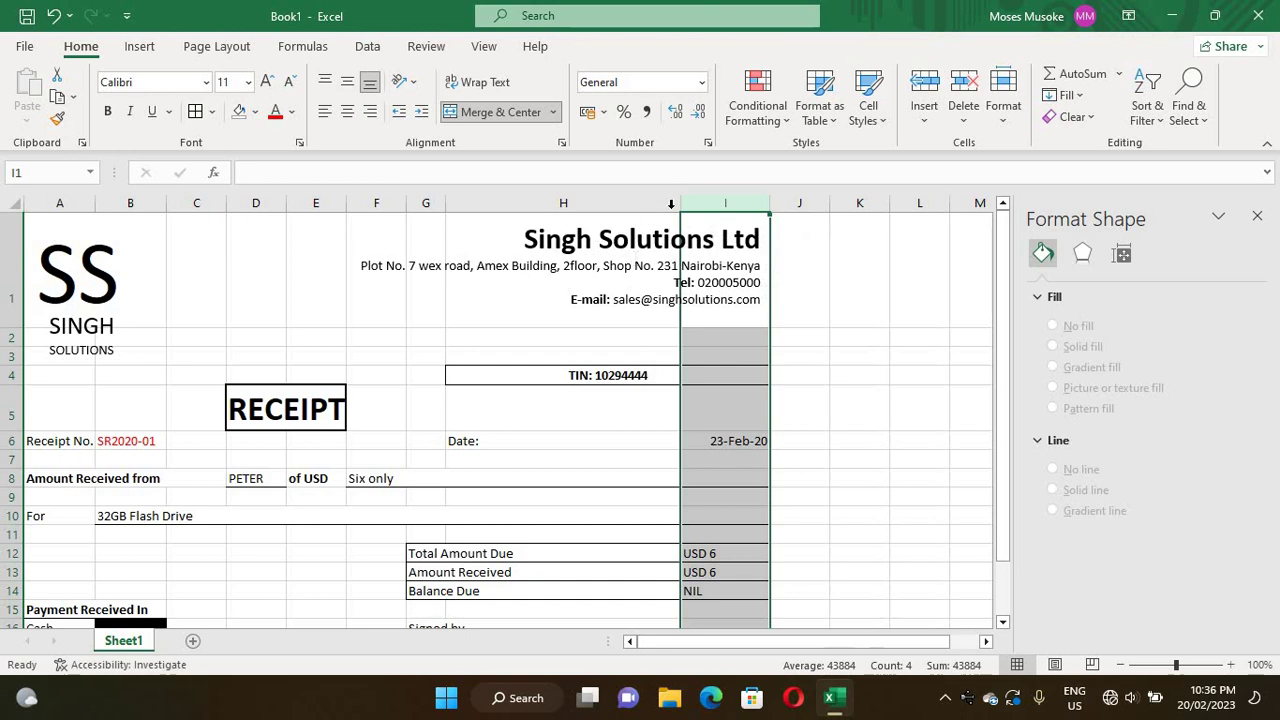
drag(680, 196, 571, 203)
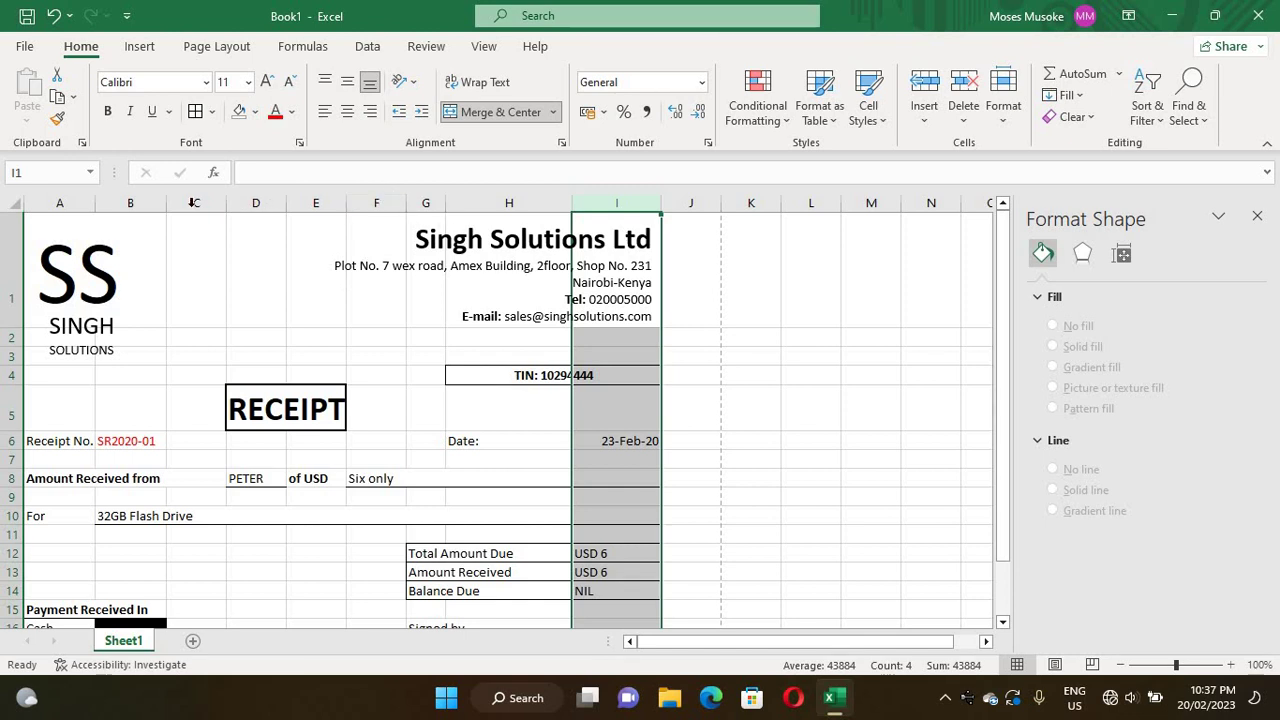
- Widen columns C and E, column G to 14.14 and column F to 10.00
drag(226, 204, 265, 204)
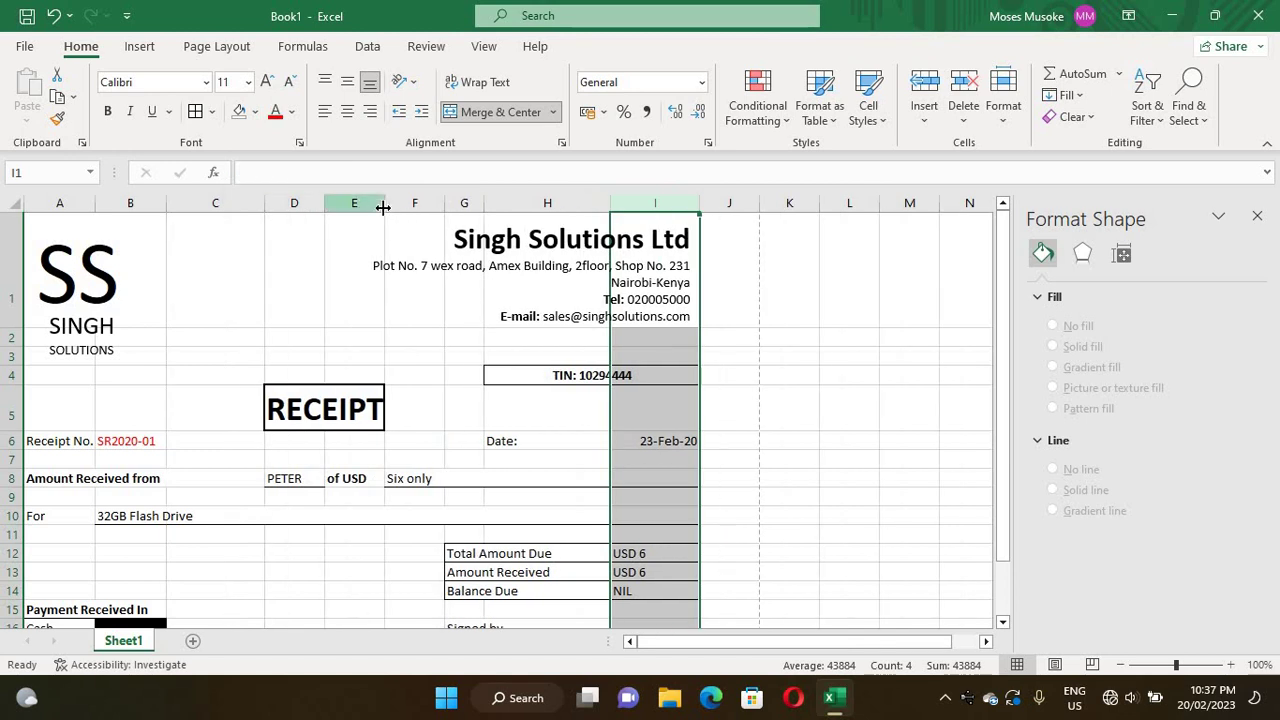
drag(403, 207, 402, 205)
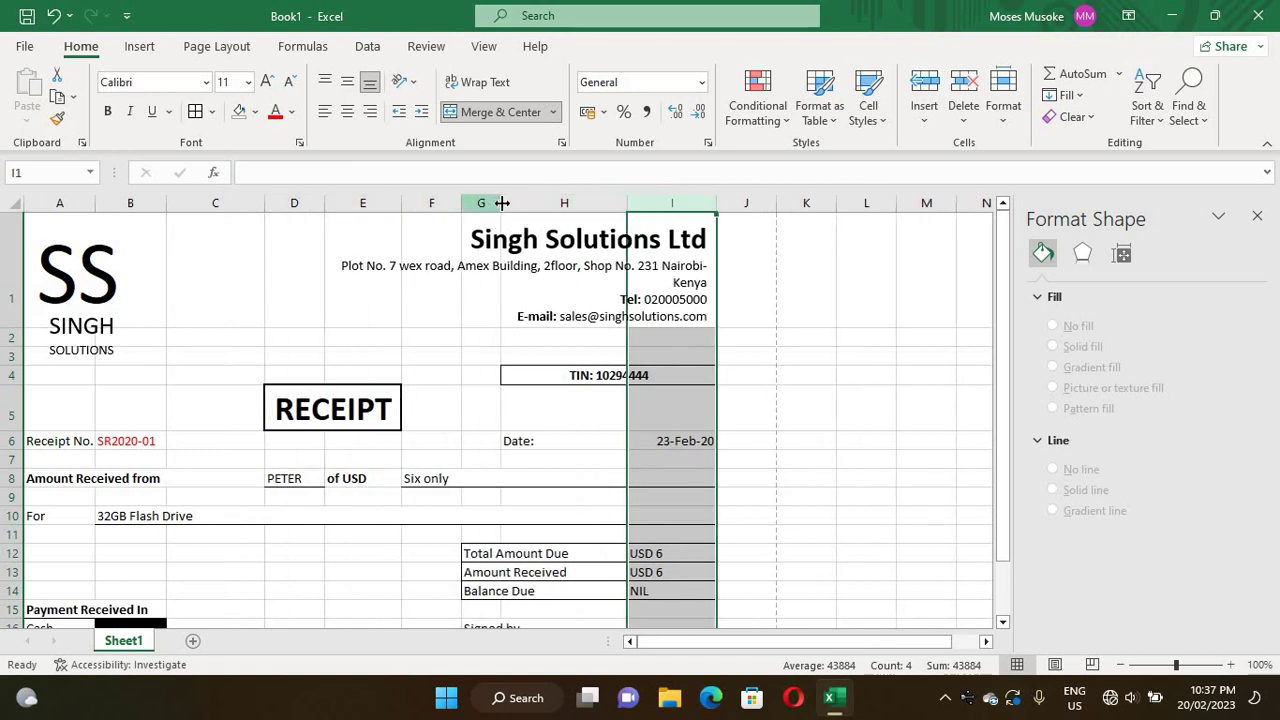
drag(500, 204, 543, 194)
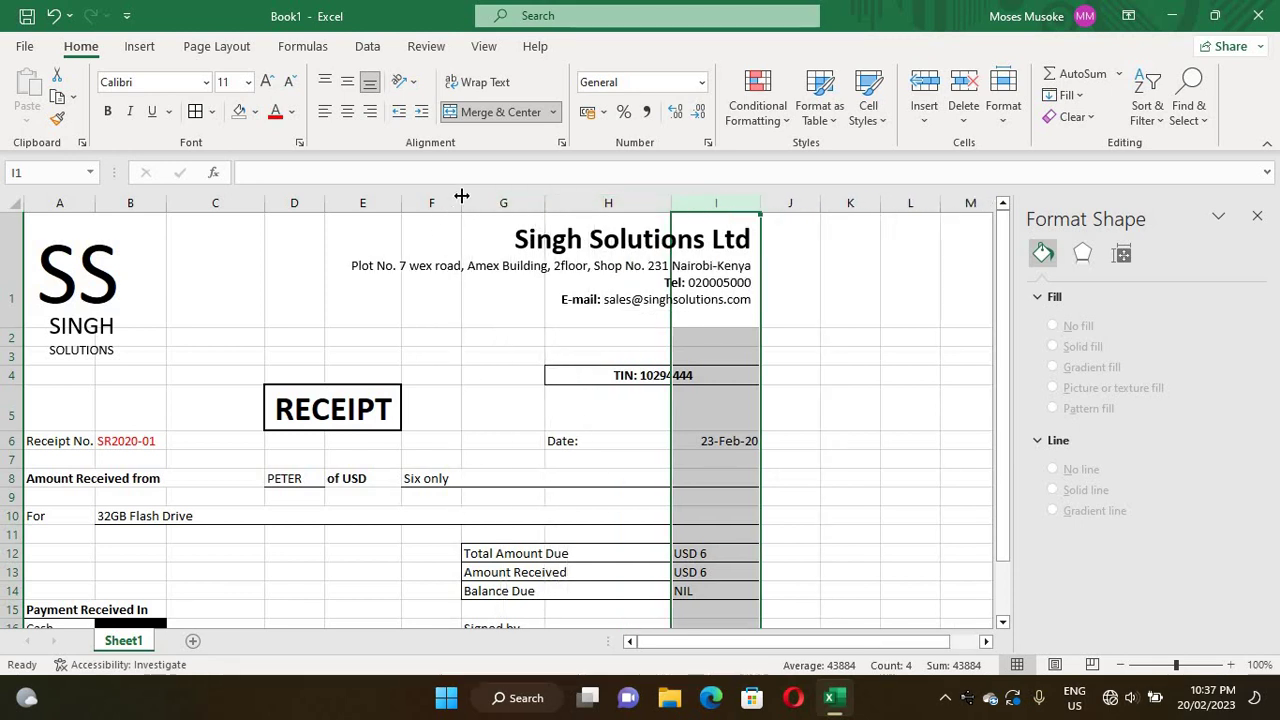
drag(467, 196, 477, 196)
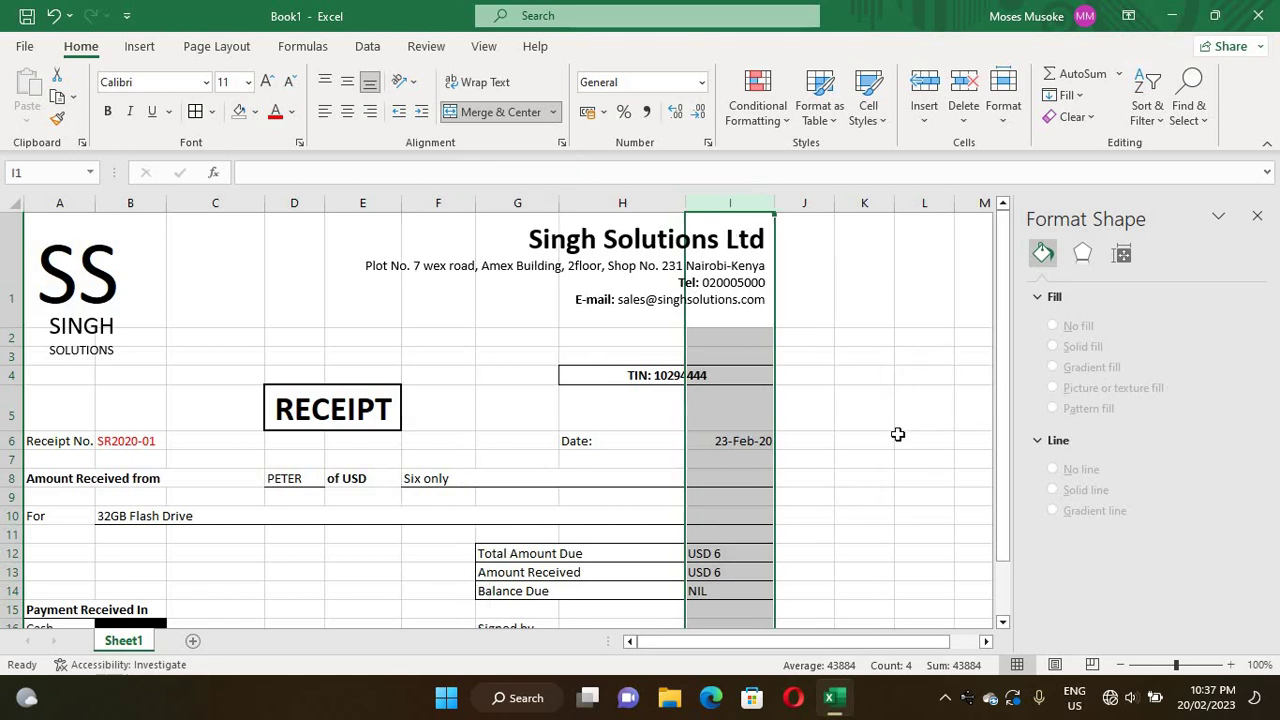
click(900, 438)
drag(1006, 366, 1008, 497)
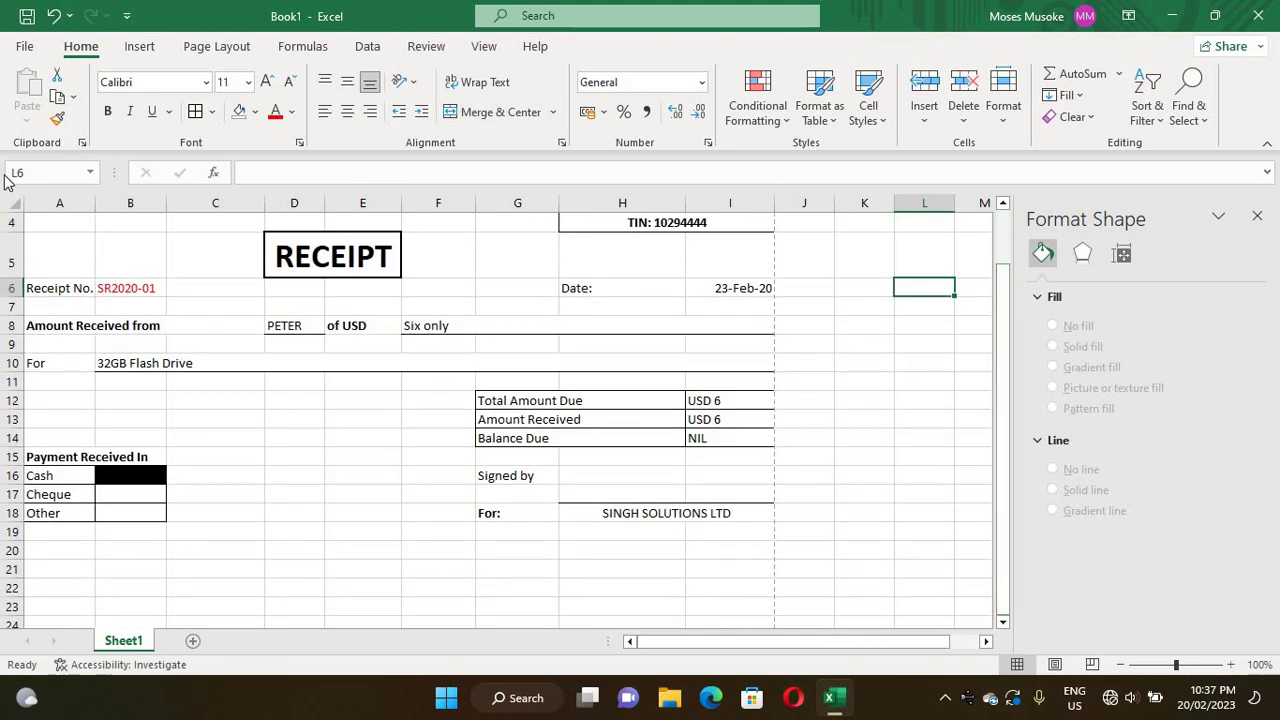
click(24, 46)
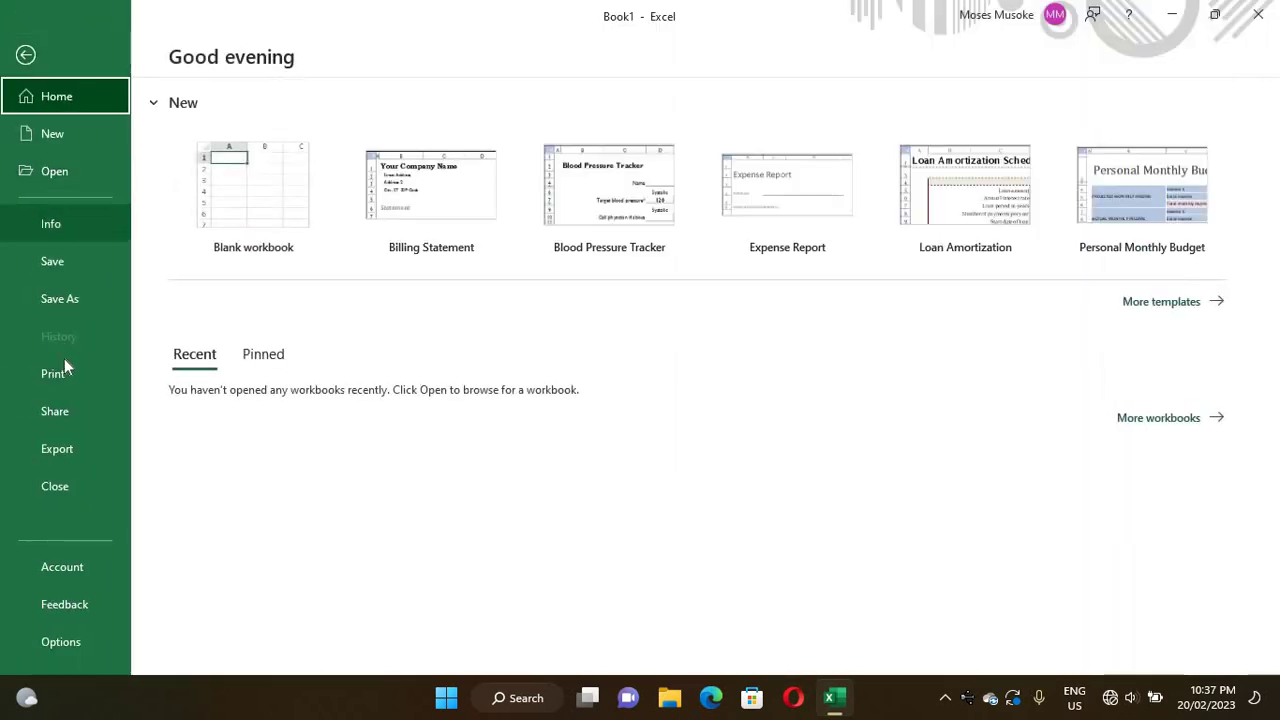
click(60, 373)
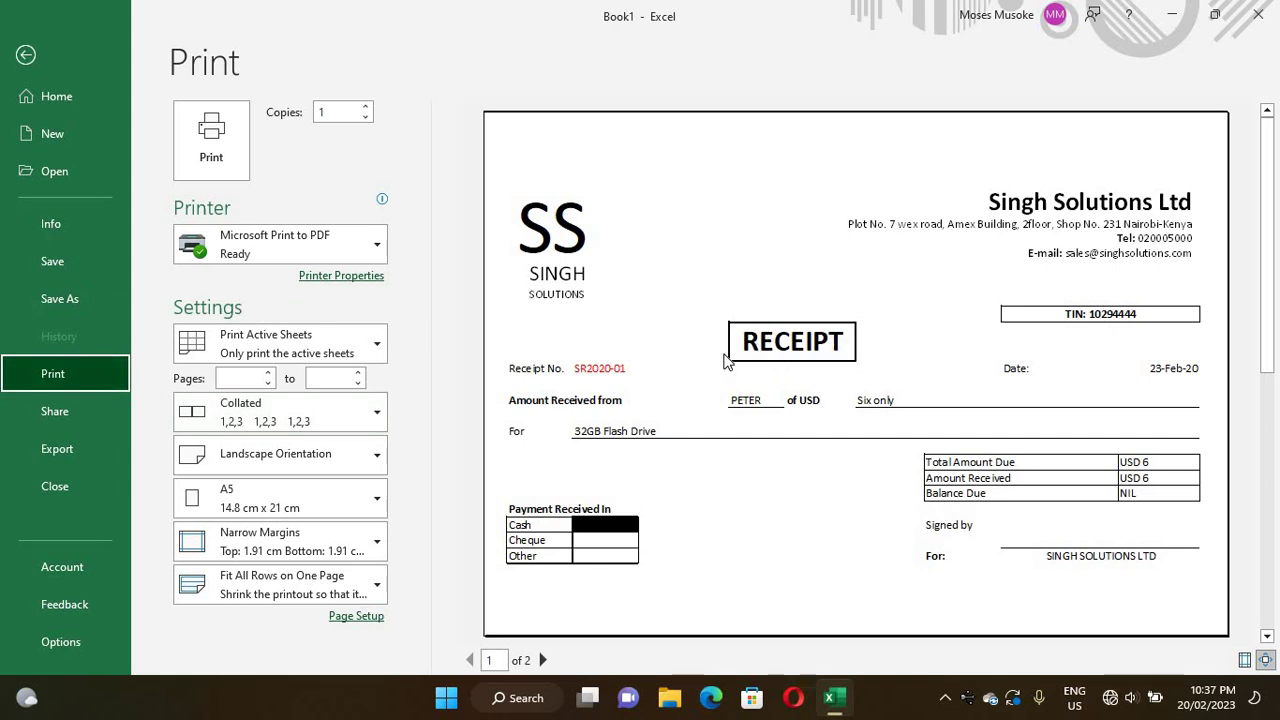
click(26, 57)
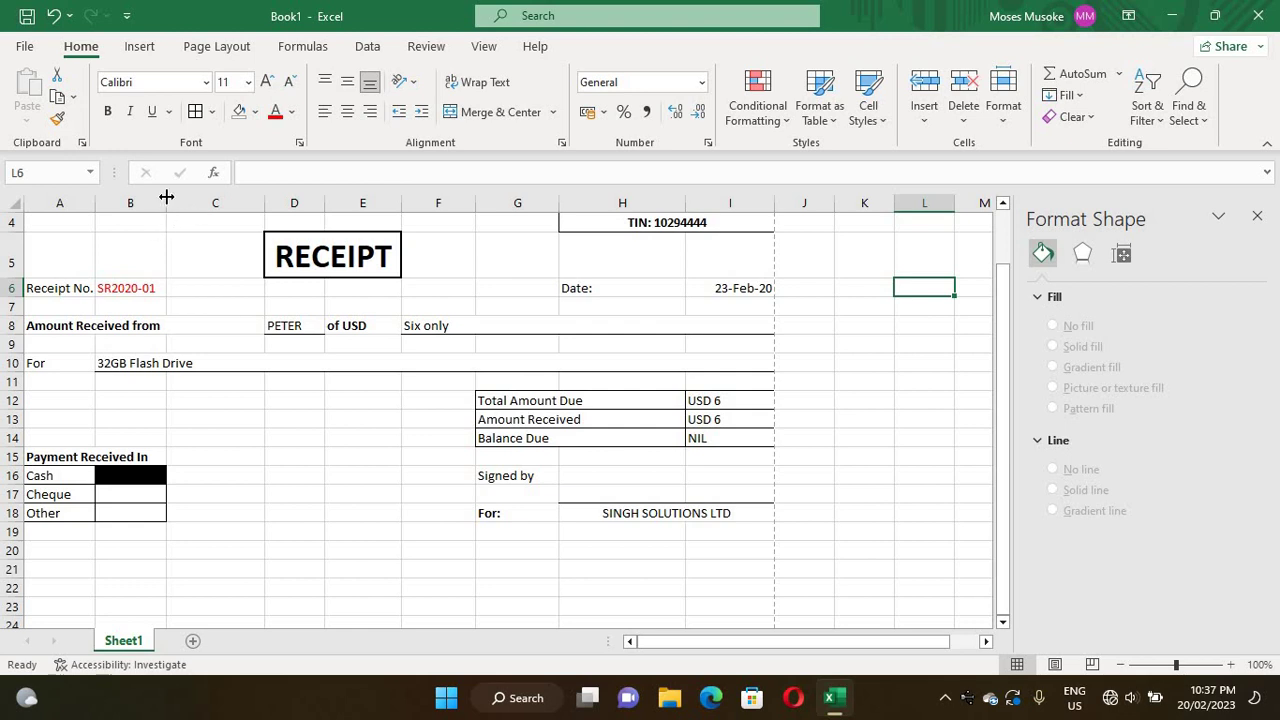
- Widen columns B and A, then narrow column H to 9.14 so the receipt ends after column I
drag(193, 197, 194, 197)
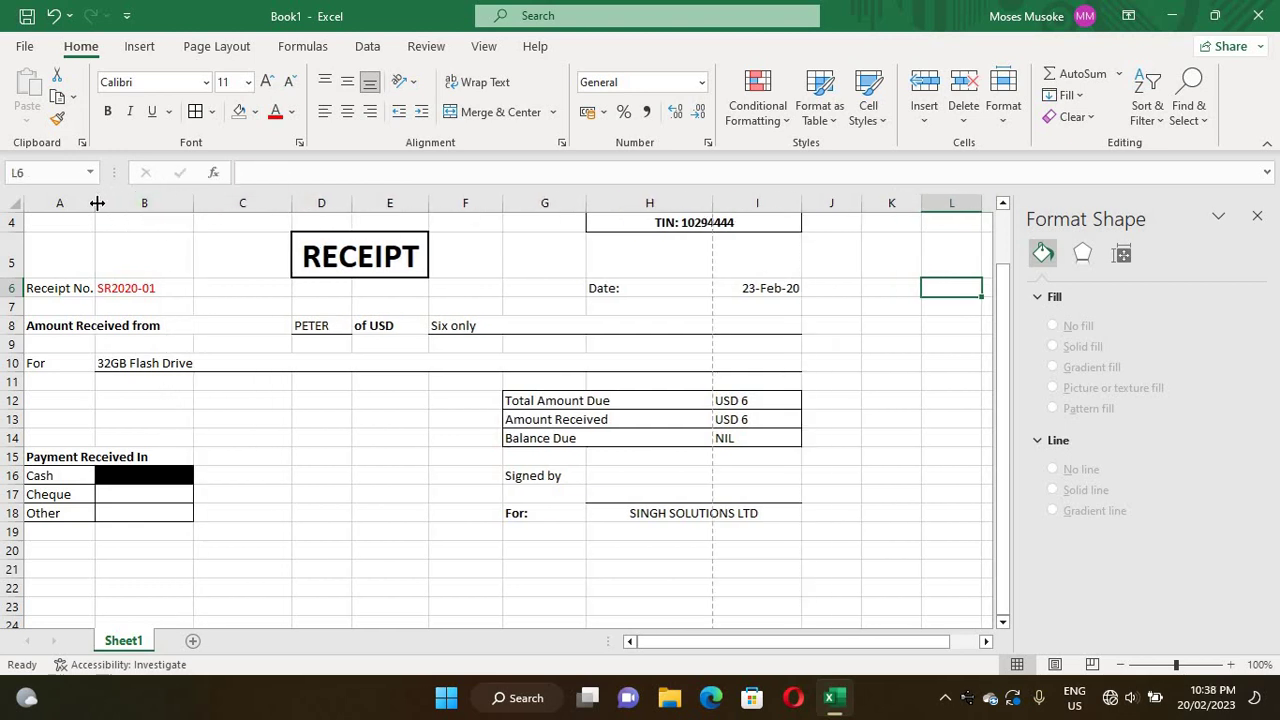
drag(97, 203, 116, 203)
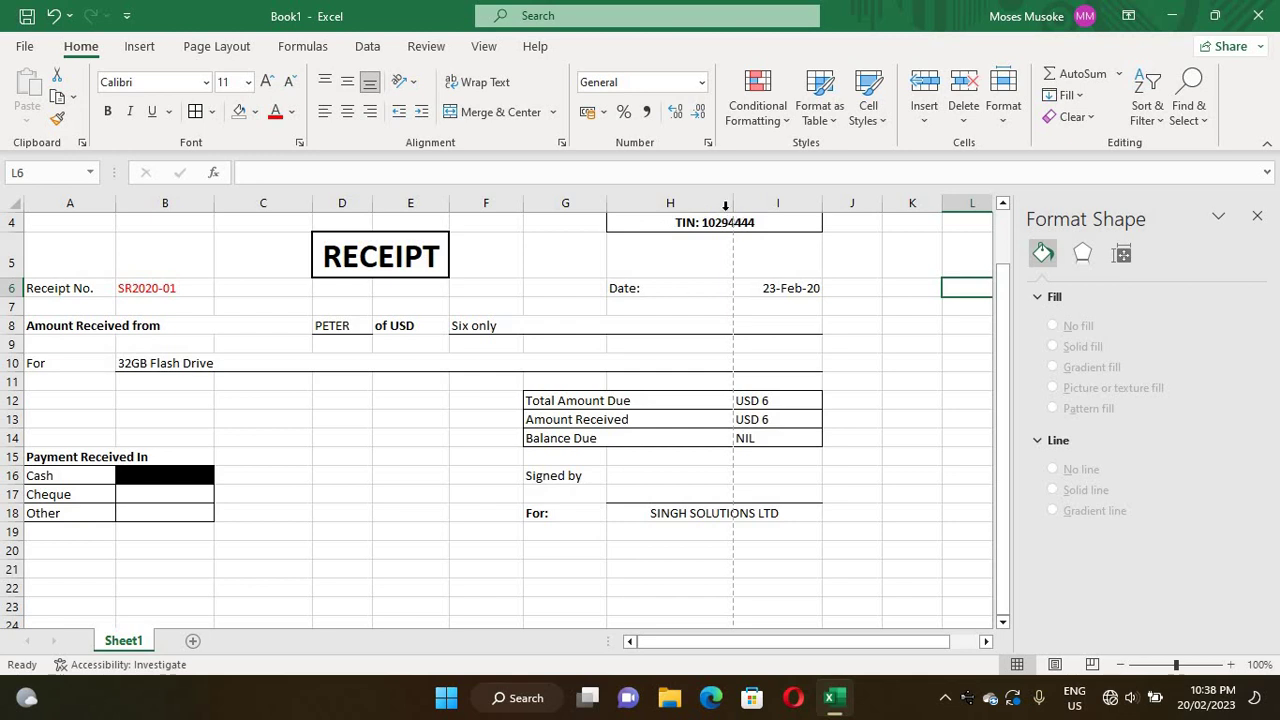
drag(712, 199, 672, 199)
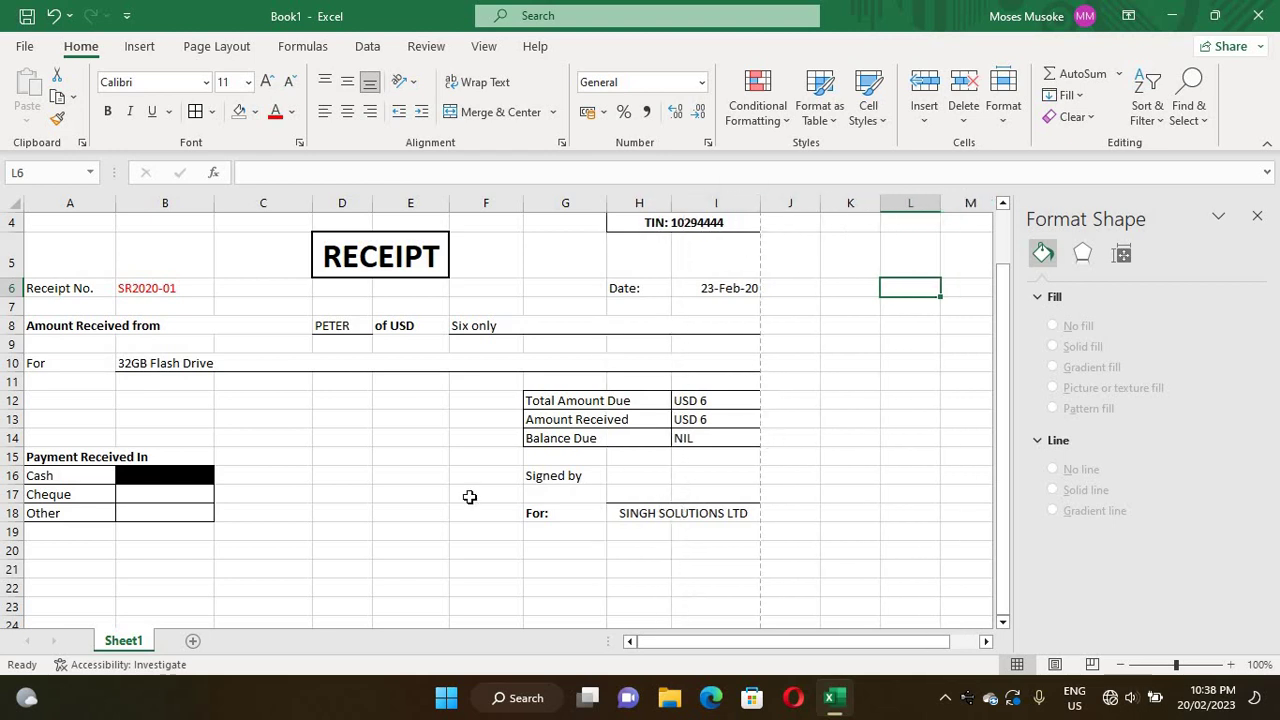
click(20, 47)
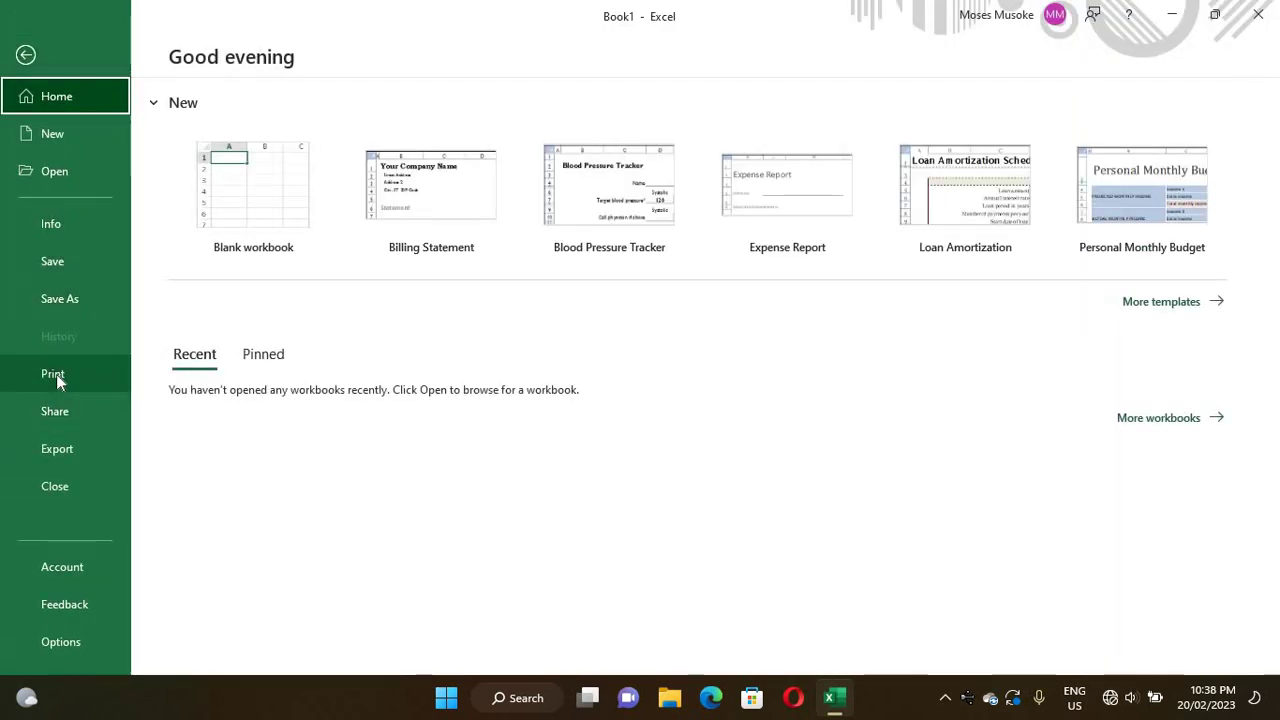
click(56, 374)
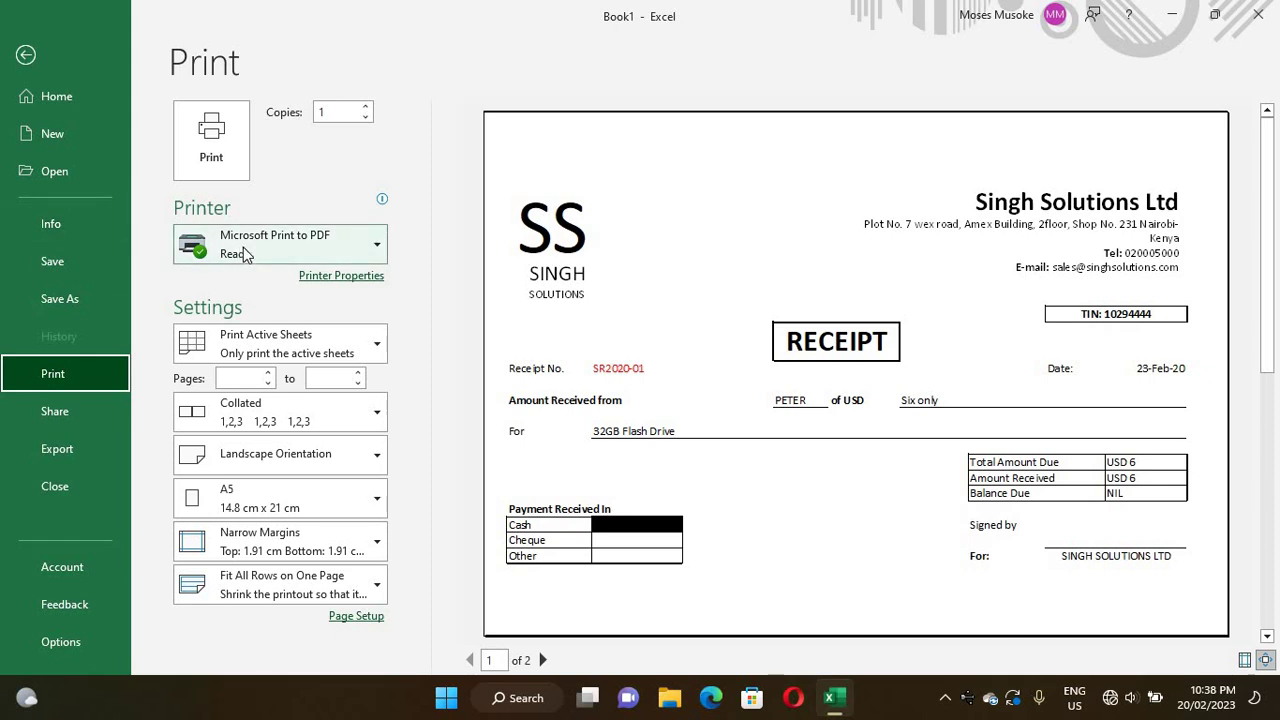
mouse_move(246, 255)
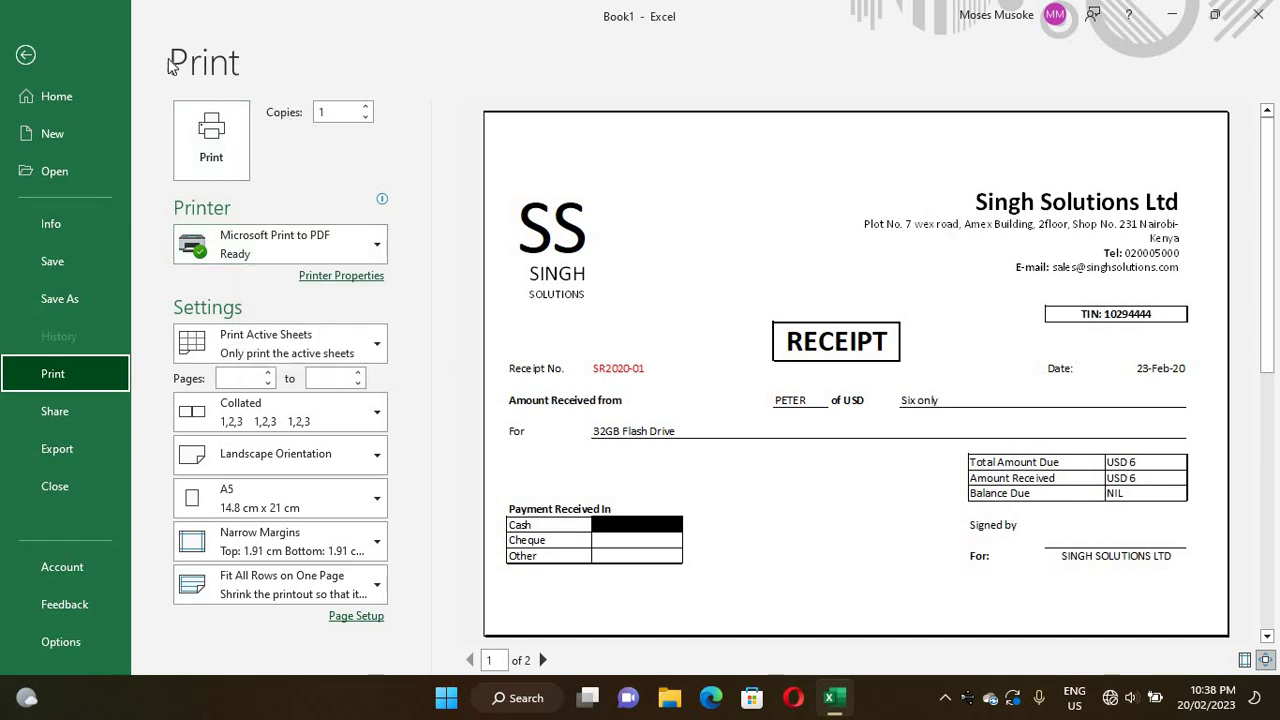
click(45, 53)
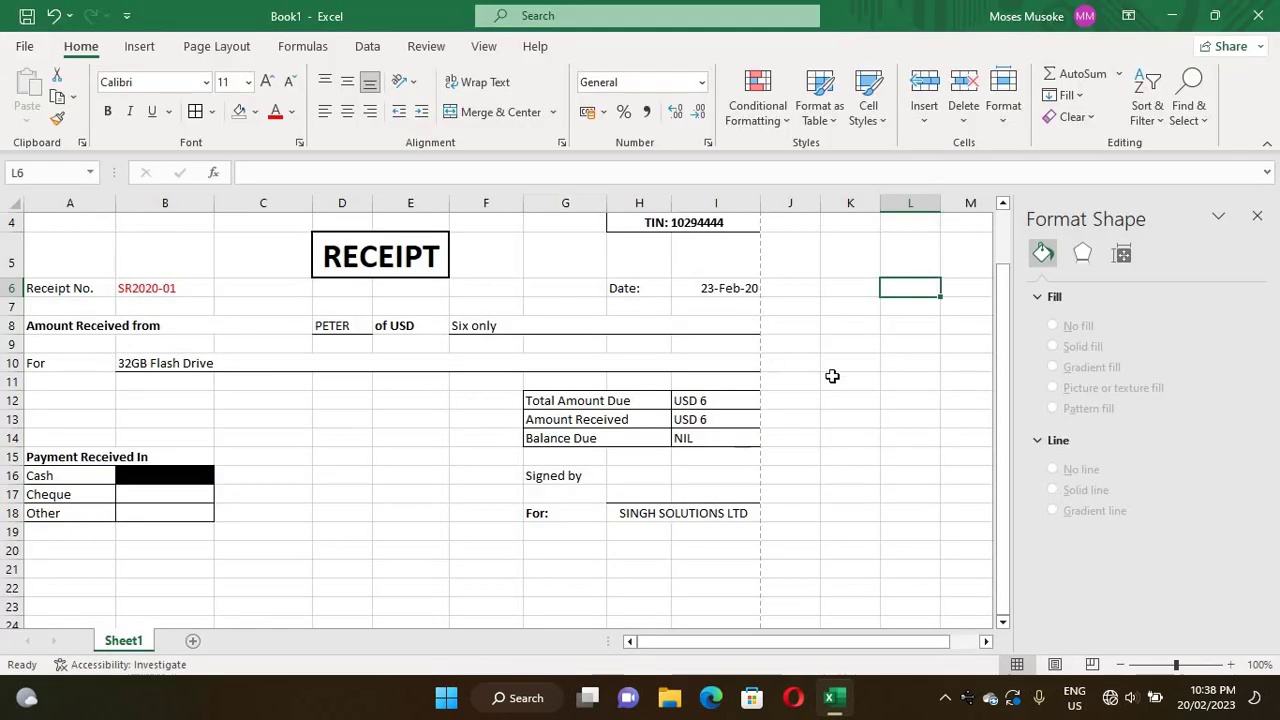
- Narrow the company header text box from its left edge so the address wraps after '2floor,'
drag(1006, 400, 972, 250)
click(592, 260)
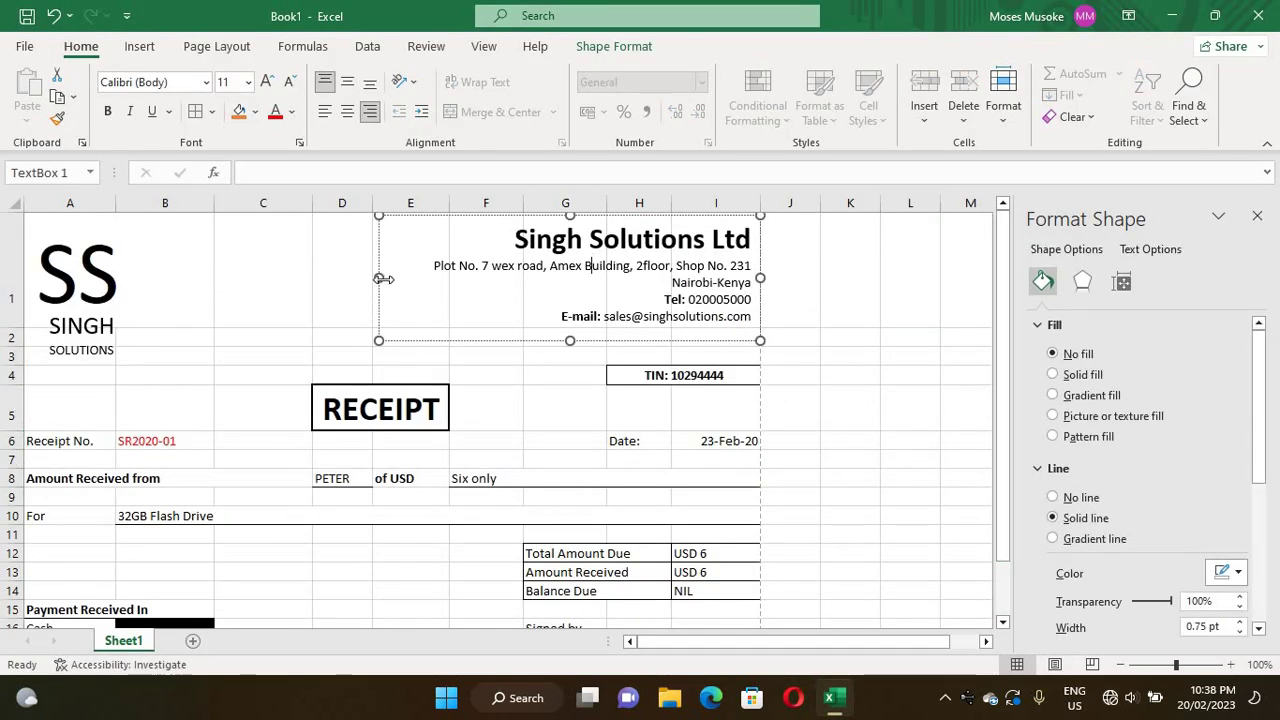
drag(445, 278, 486, 271)
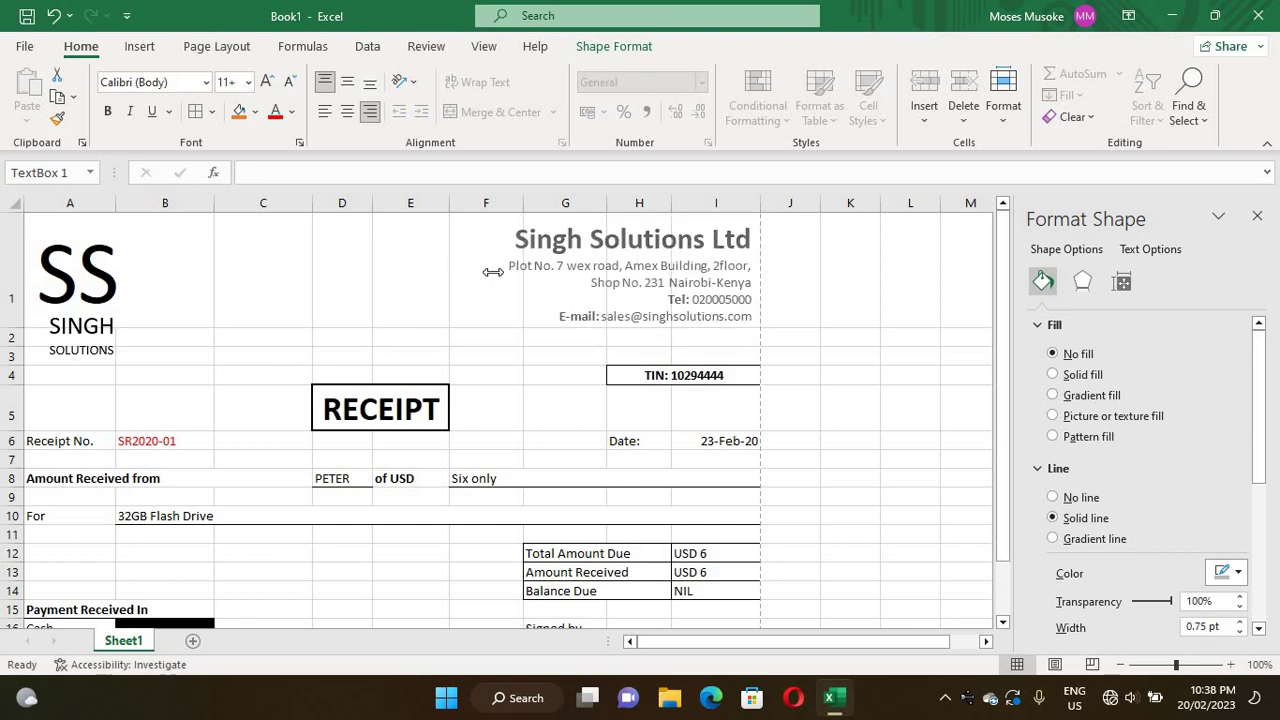
click(386, 271)
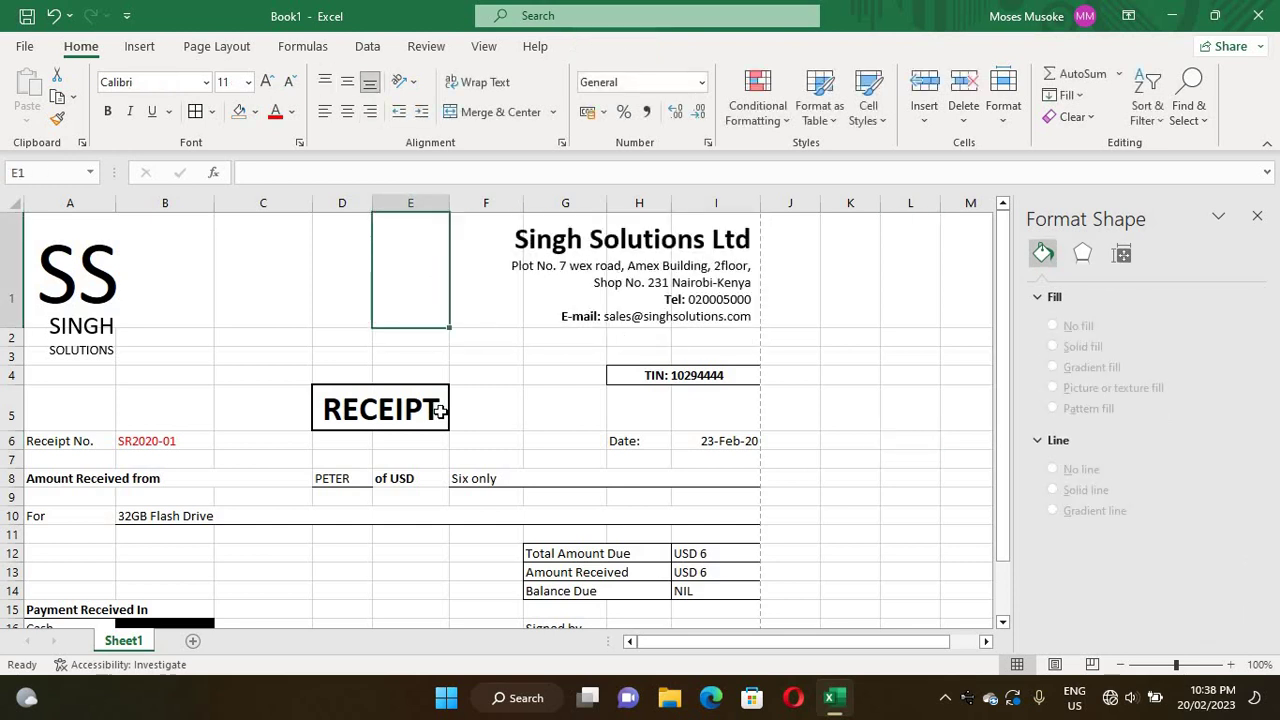
- In the print preview, choose Microsoft Print to PDF as the printer and start printing
click(25, 47)
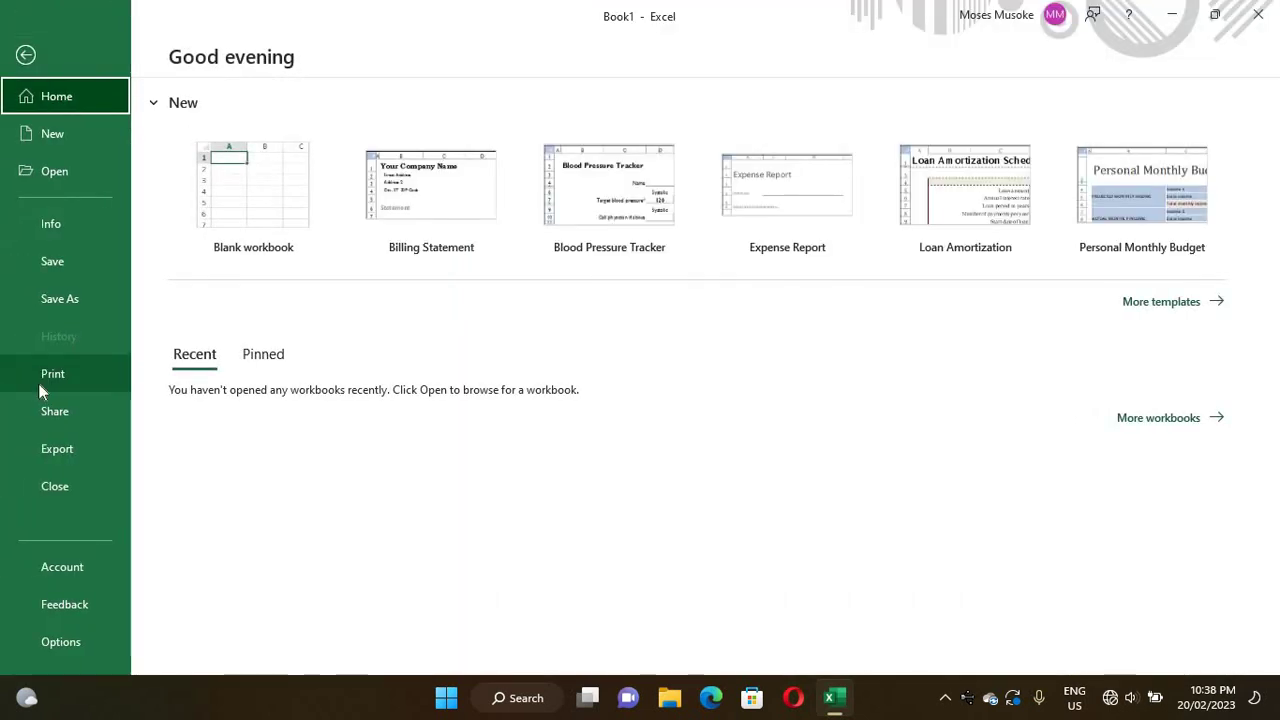
click(38, 384)
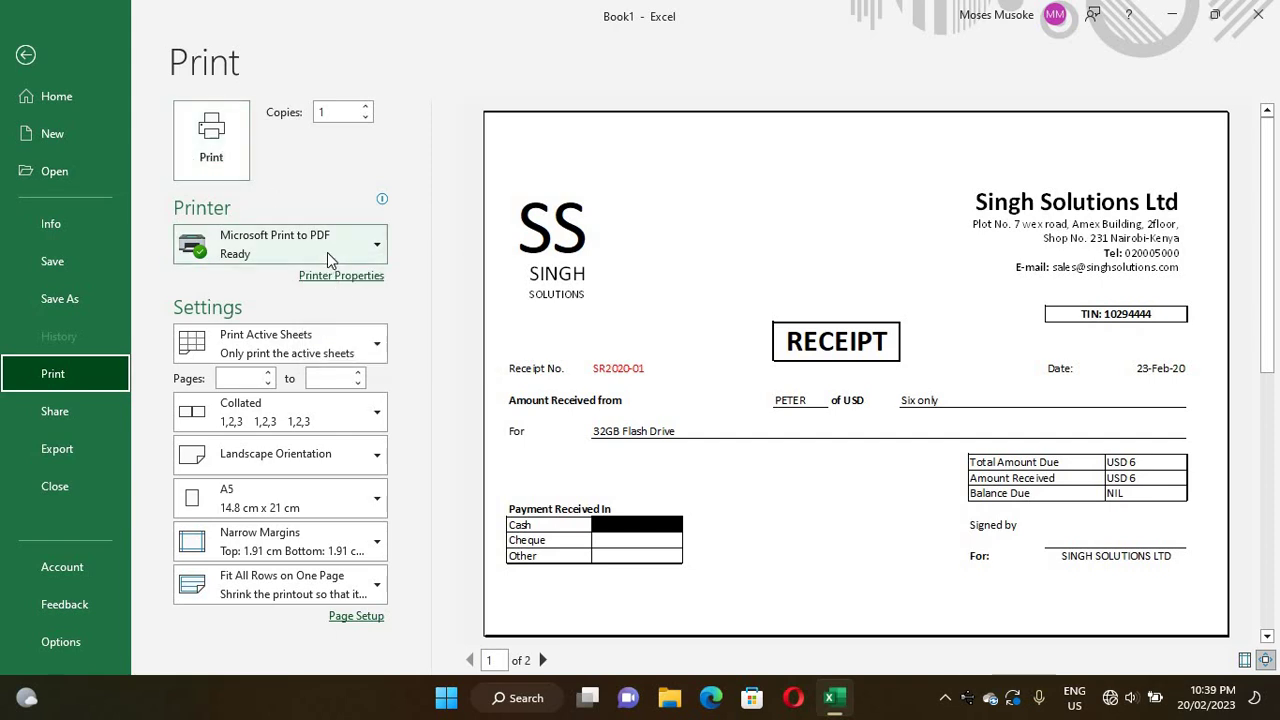
click(327, 250)
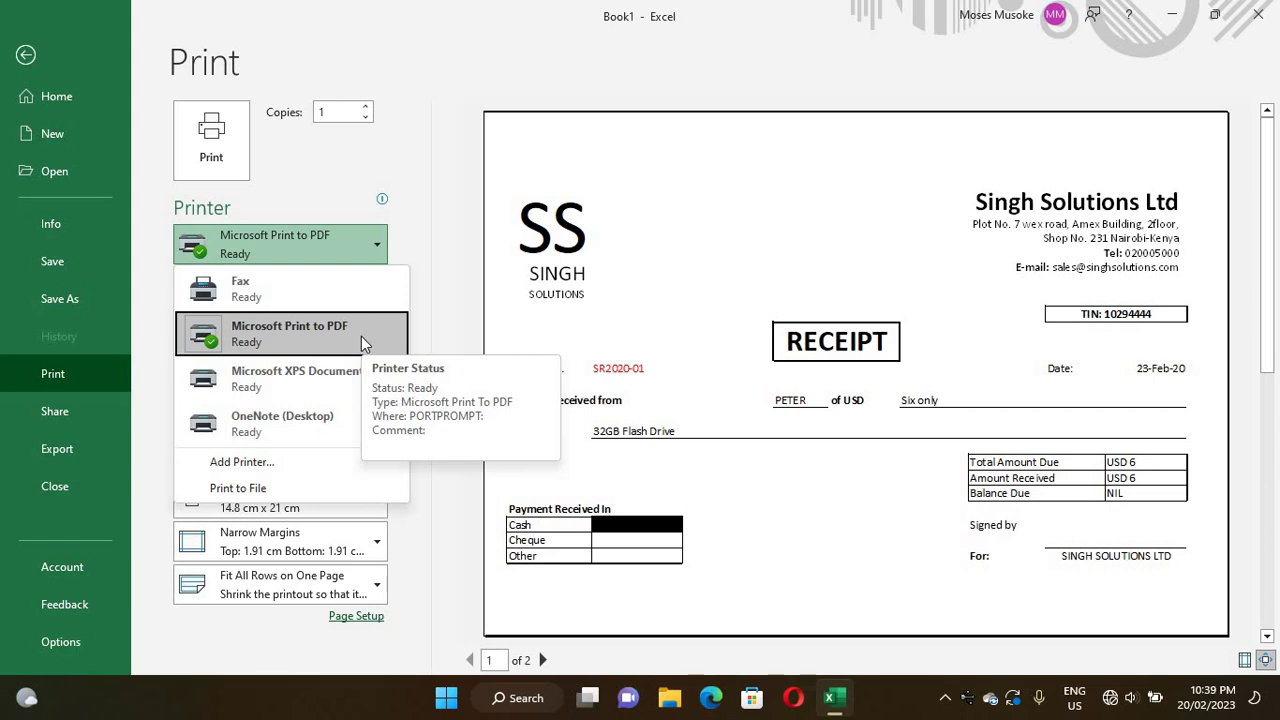
click(262, 341)
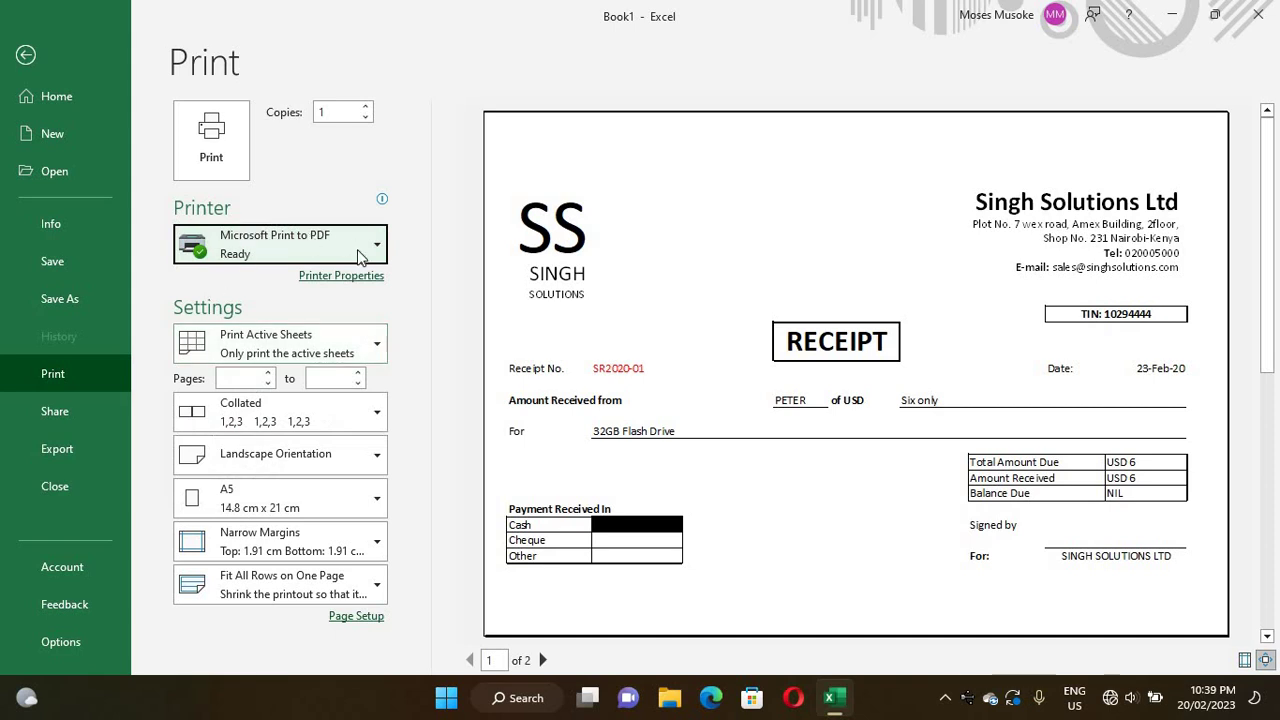
click(213, 140)
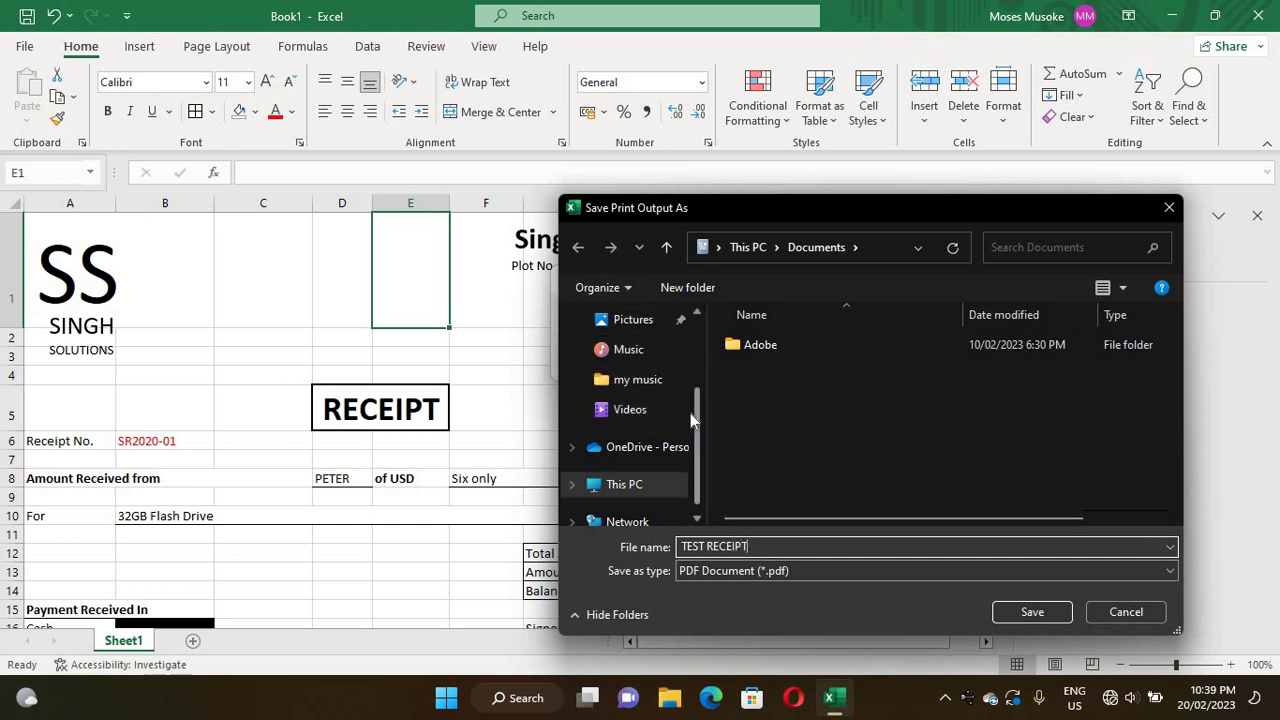
- Save the PDF print output as TEST RECEIPT in the Desktop folder
click(697, 312)
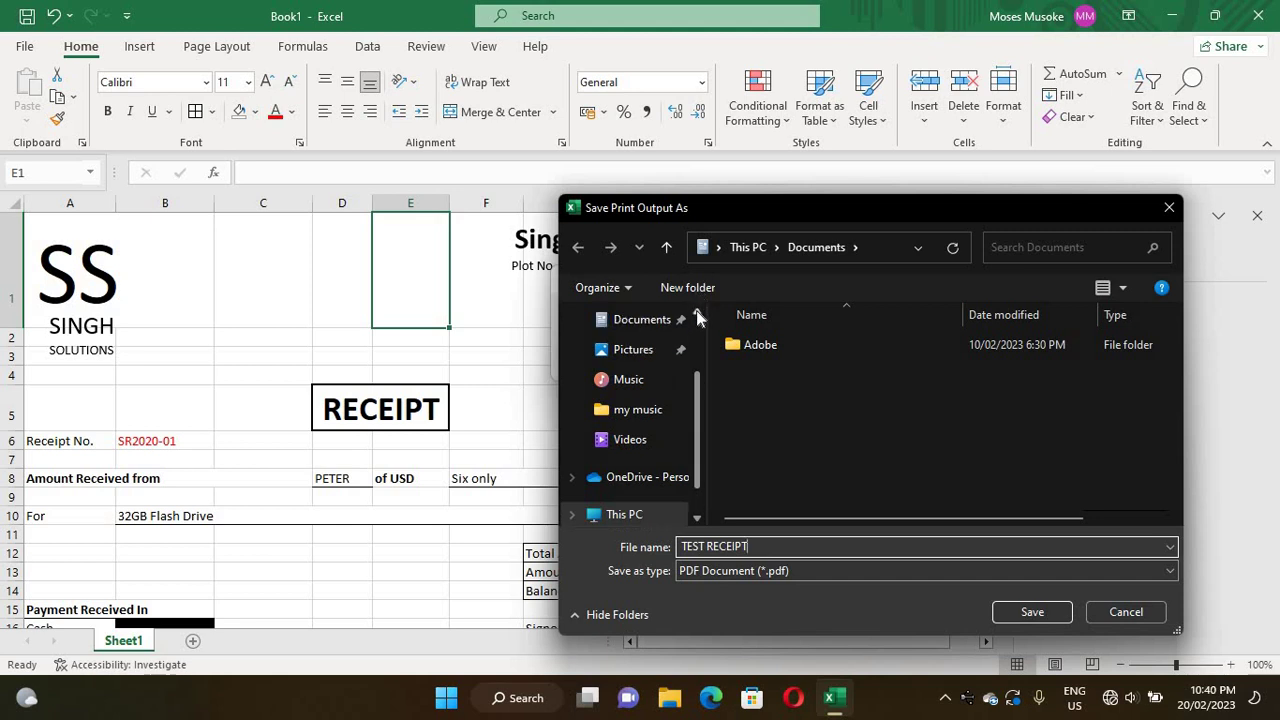
click(697, 312)
click(697, 312)
click(697, 312)
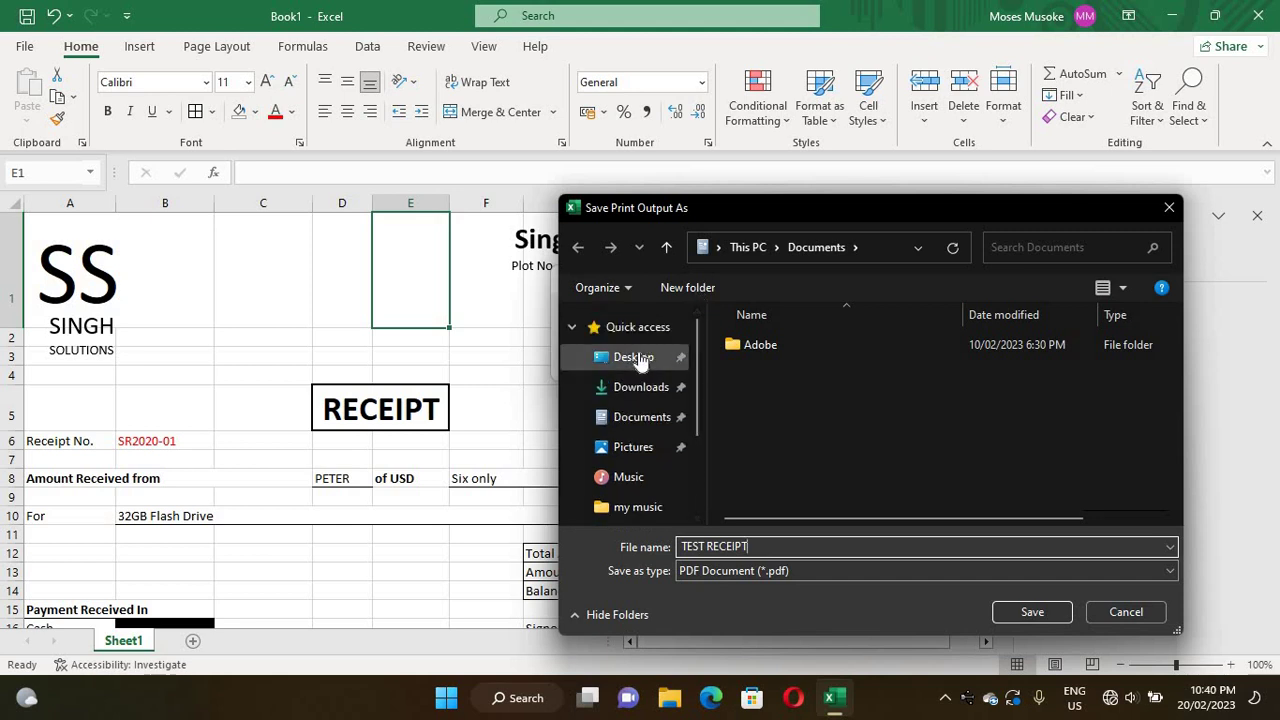
click(638, 358)
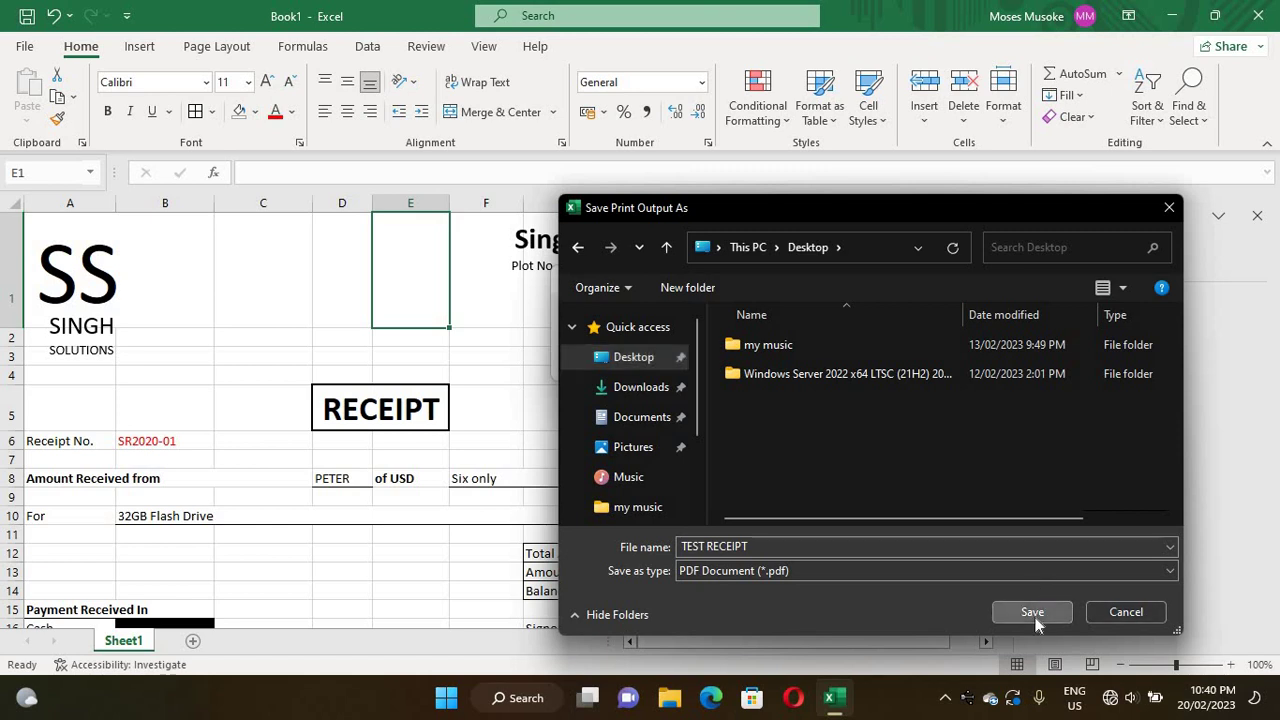
click(1033, 612)
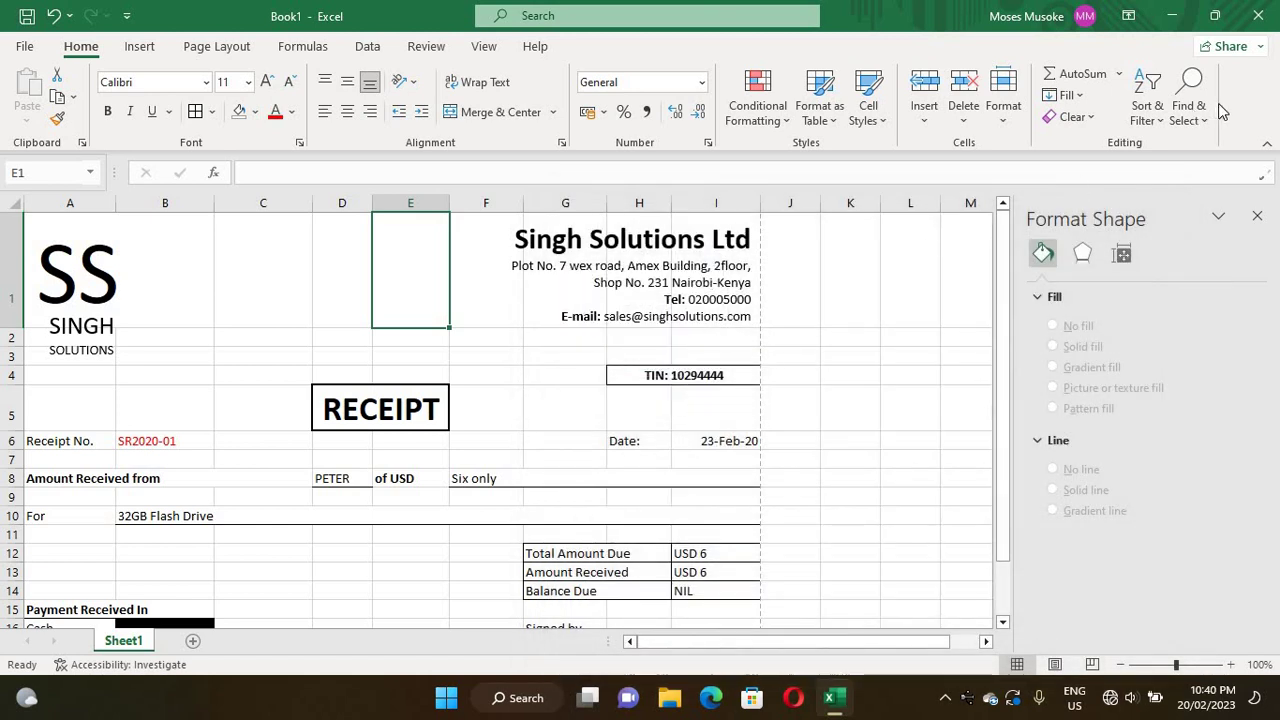
- Open TEST RECEIPT.pdf from the desktop in Edge and maximize the window
click(1174, 16)
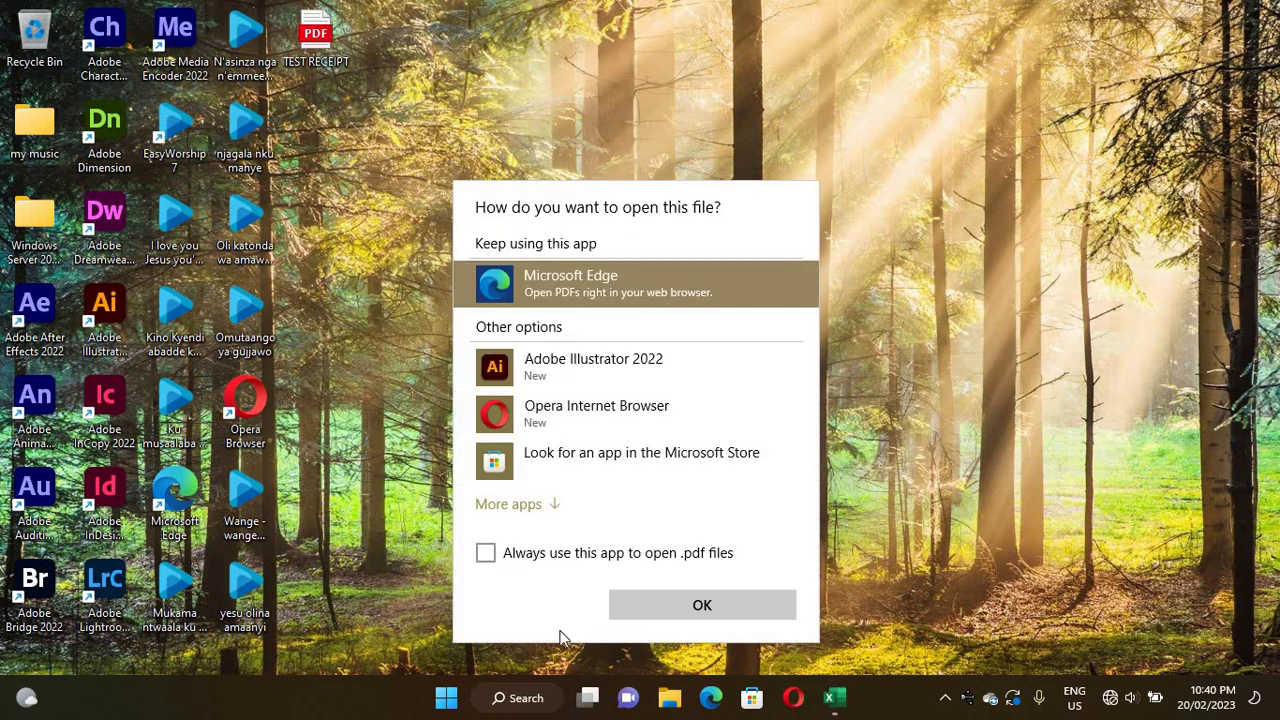
click(659, 606)
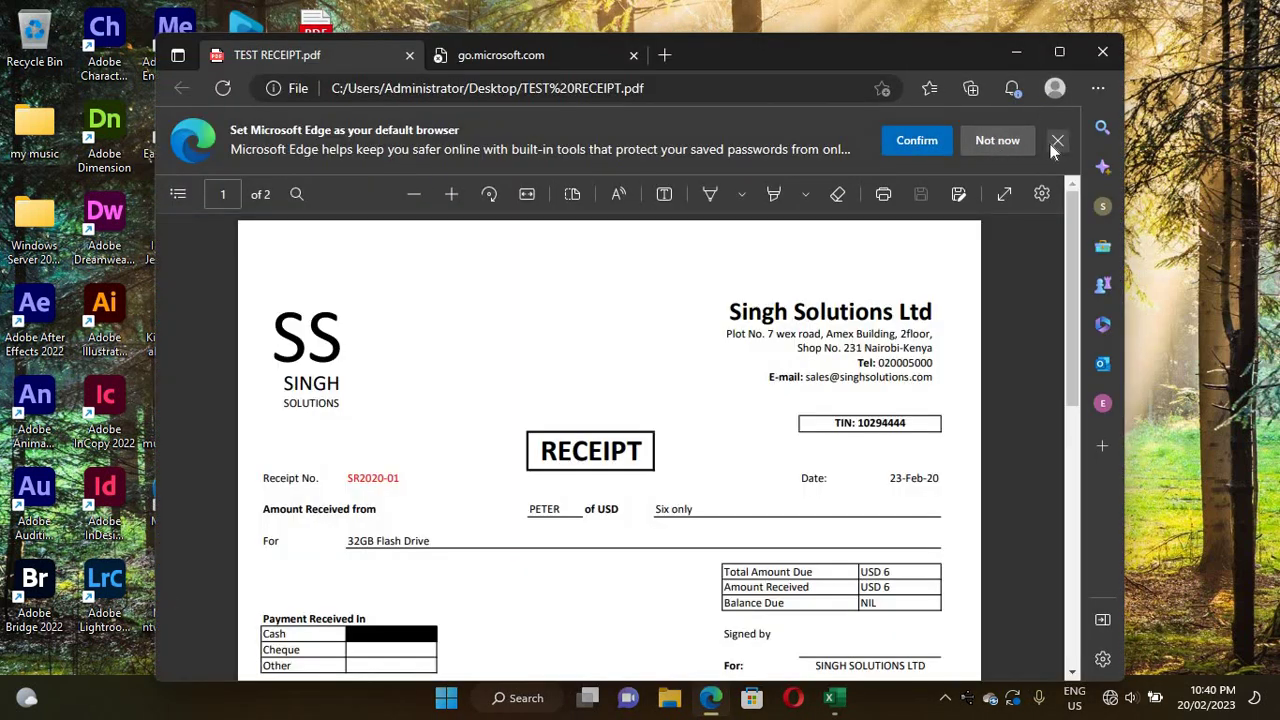
click(1056, 141)
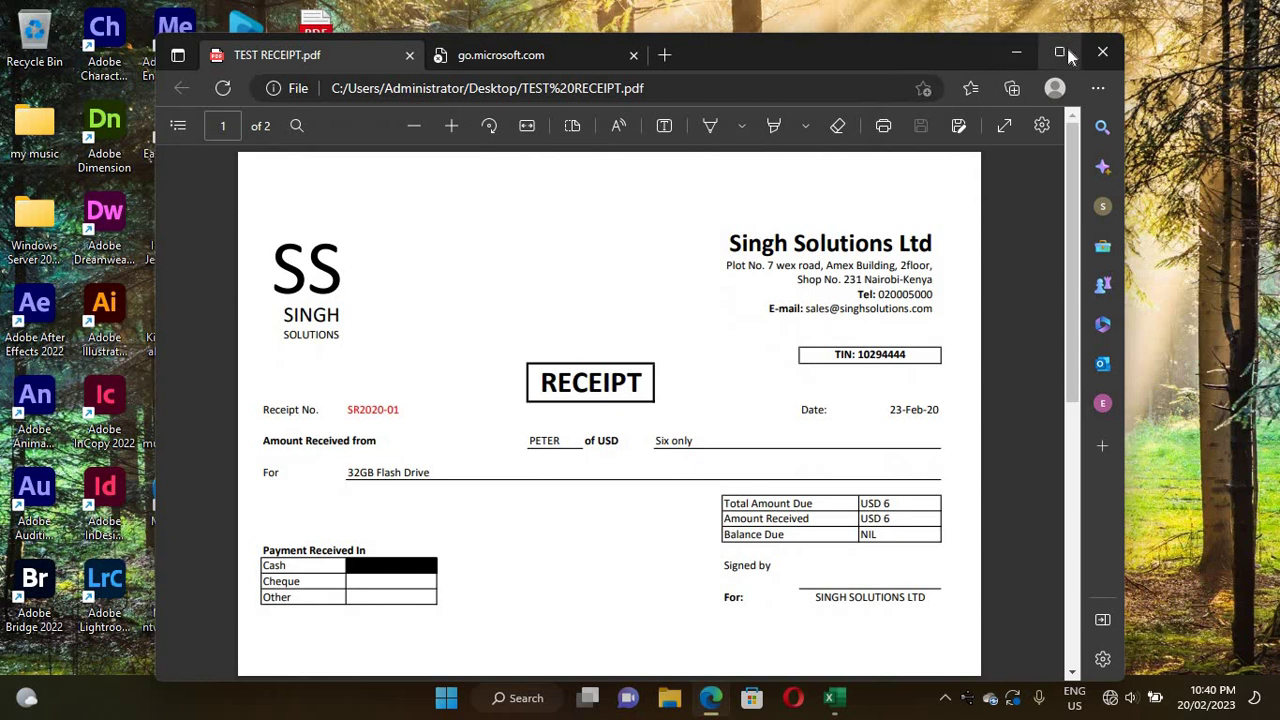
click(1060, 53)
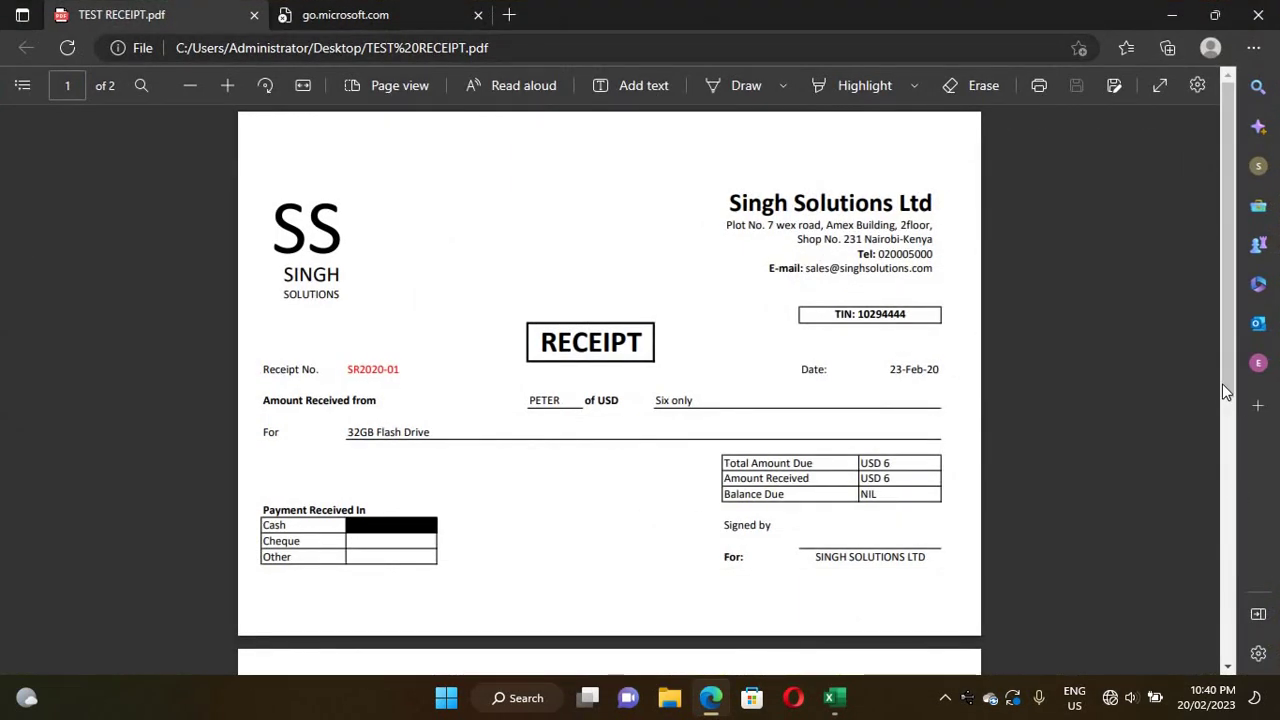
- Scroll through both pages of the PDF, then close Edge
scroll(1195, 585, down, 4)
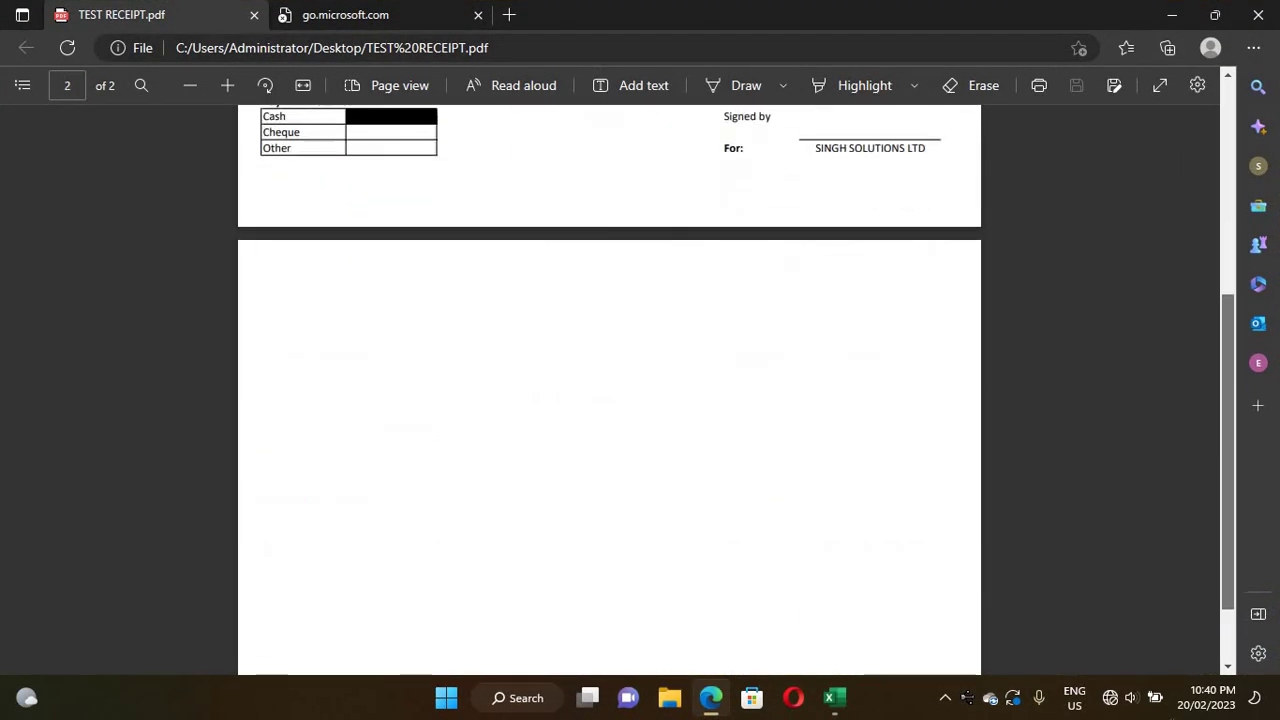
scroll(1175, 537, up, 5)
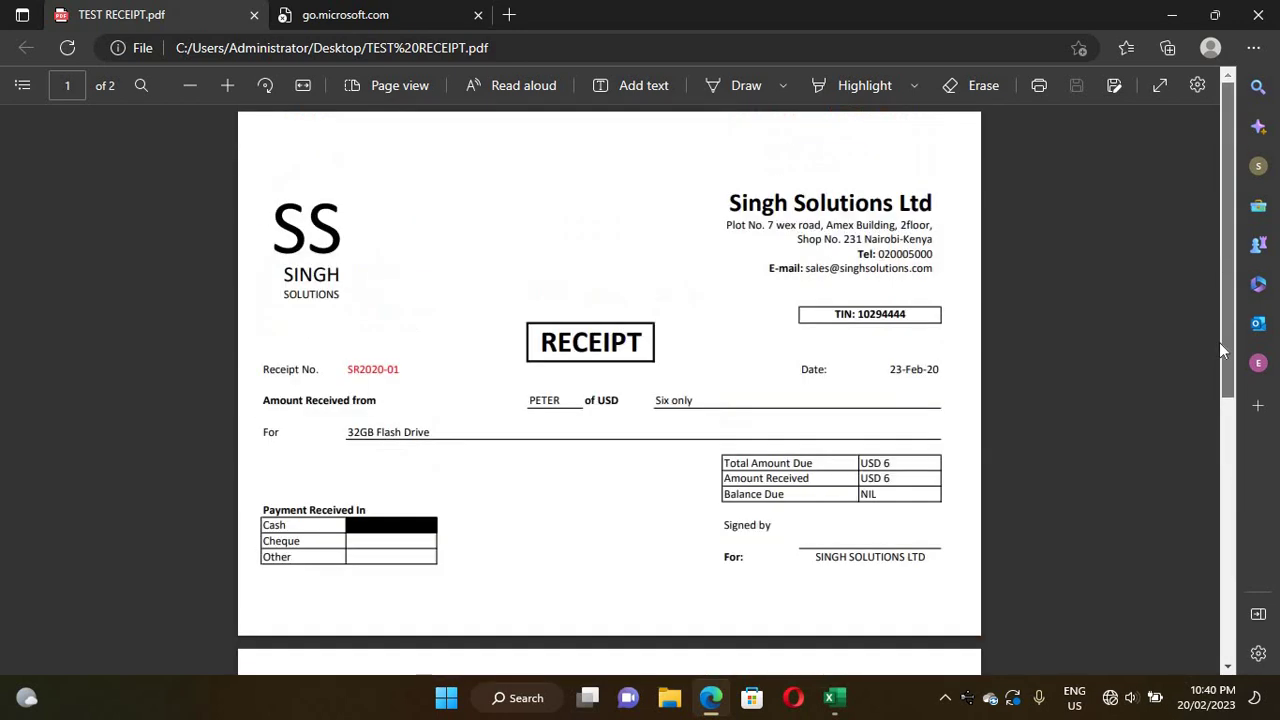
scroll(1196, 489, down, 2)
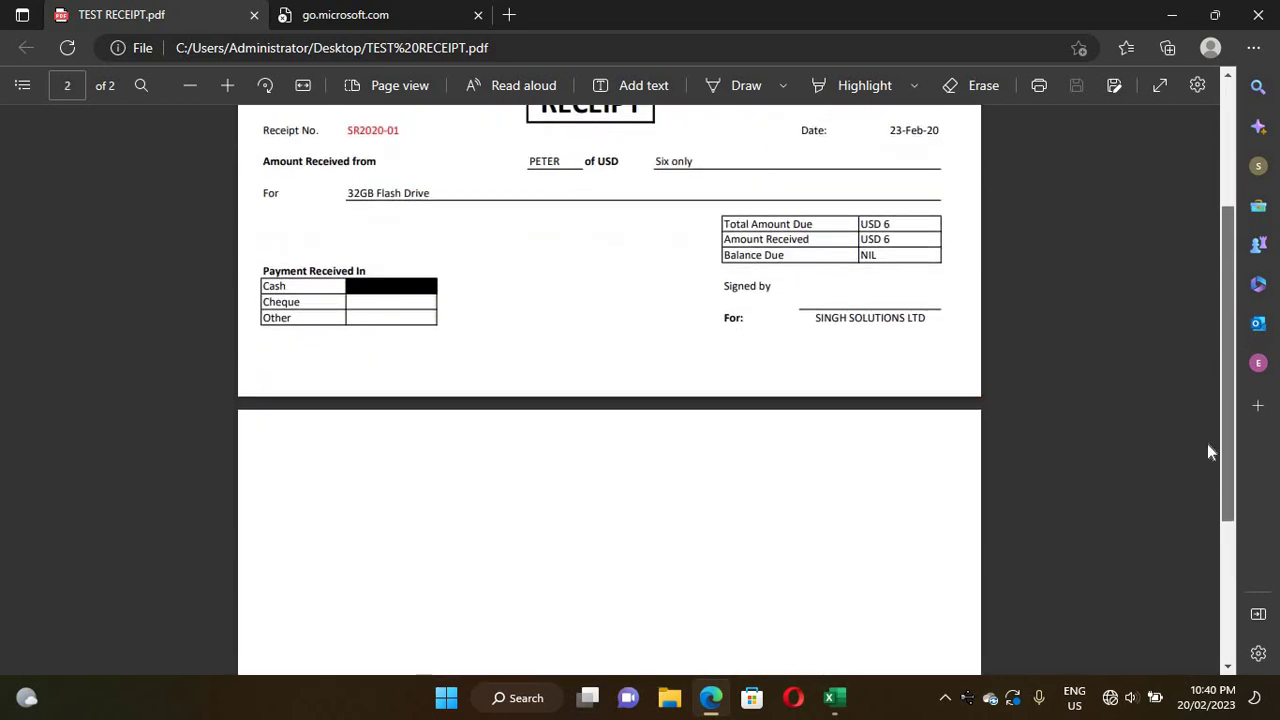
scroll(1207, 443, up, 2)
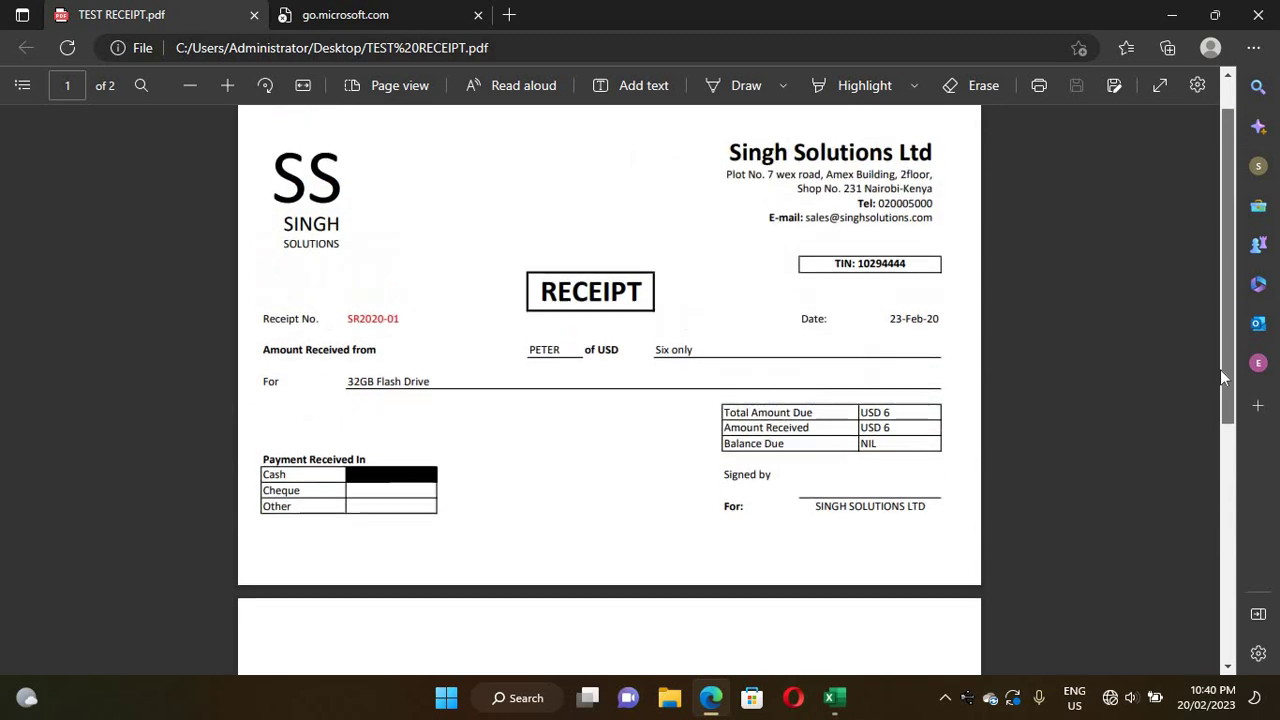
scroll(1220, 375, up, 1)
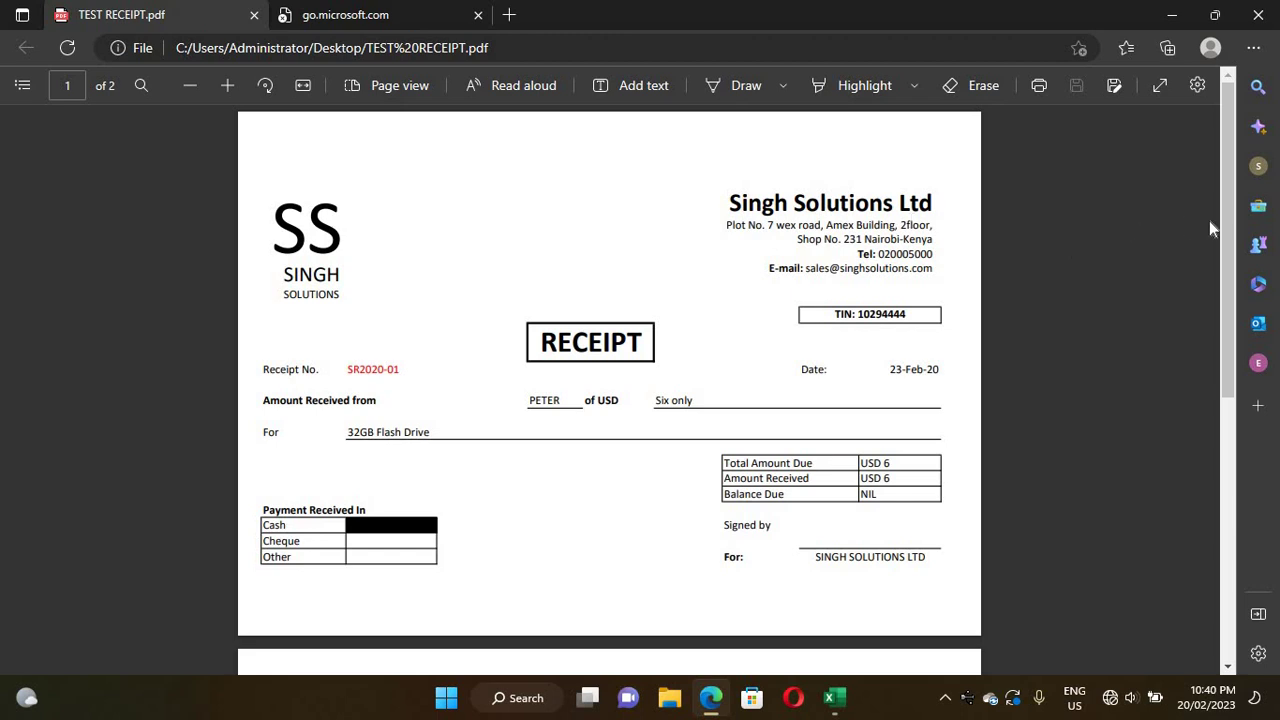
click(1262, 14)
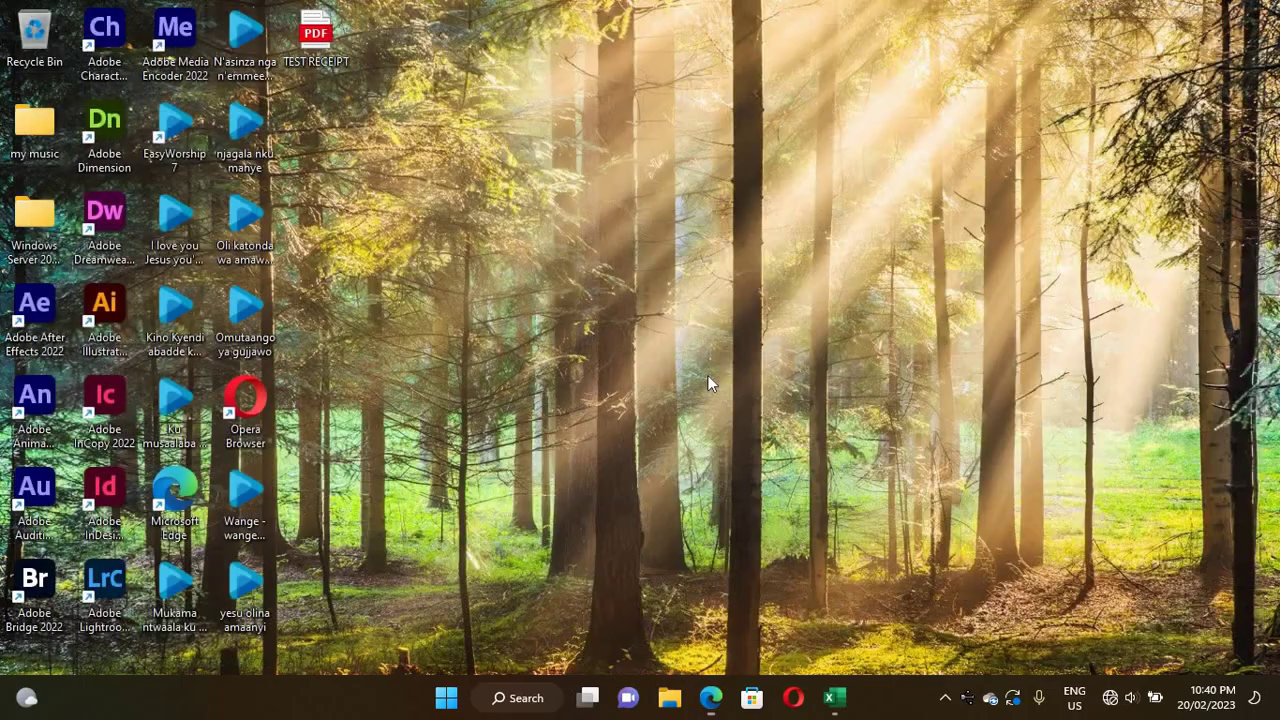
- Restore the Excel workbook and set the print range to pages 1 to 1
right_click(838, 706)
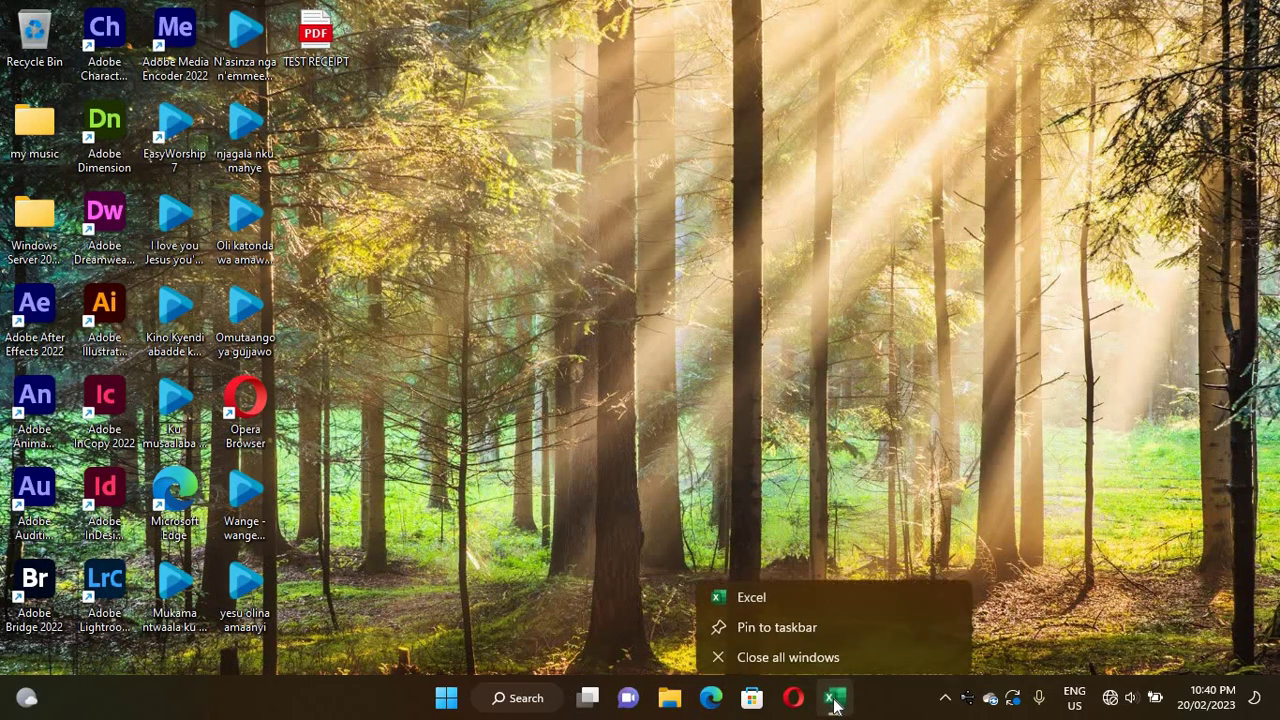
click(835, 705)
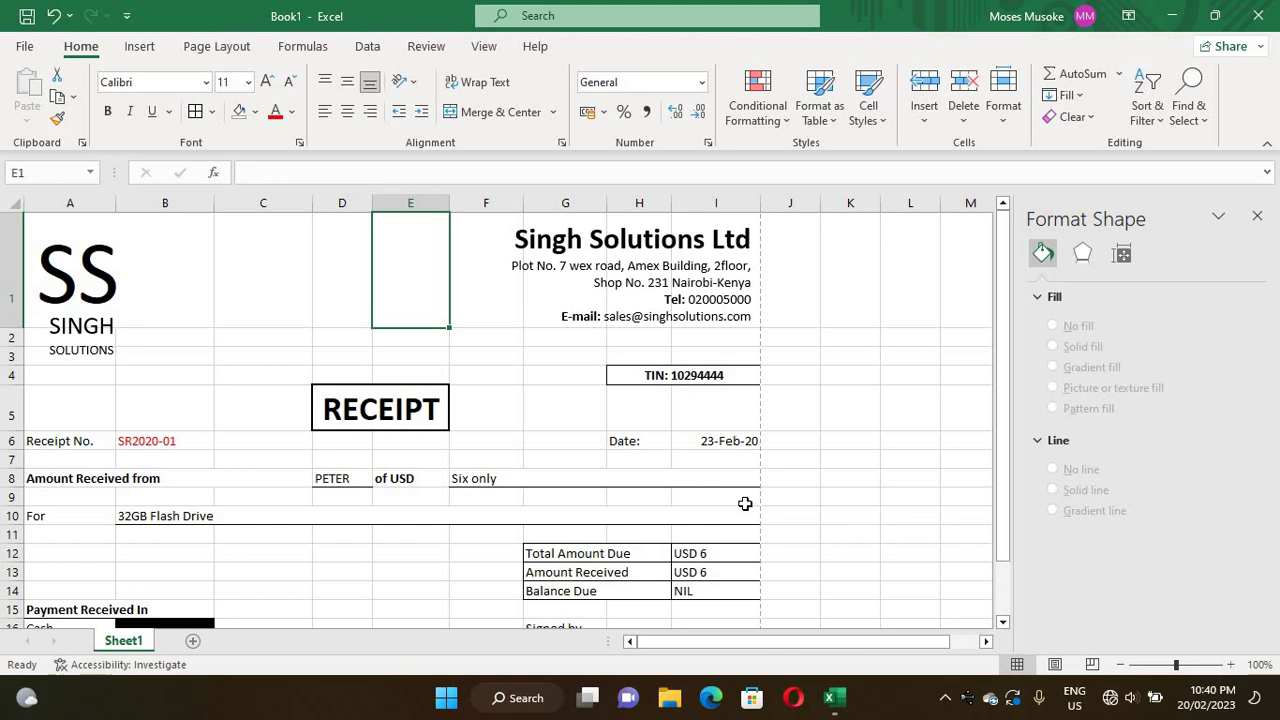
key(ctrl+p)
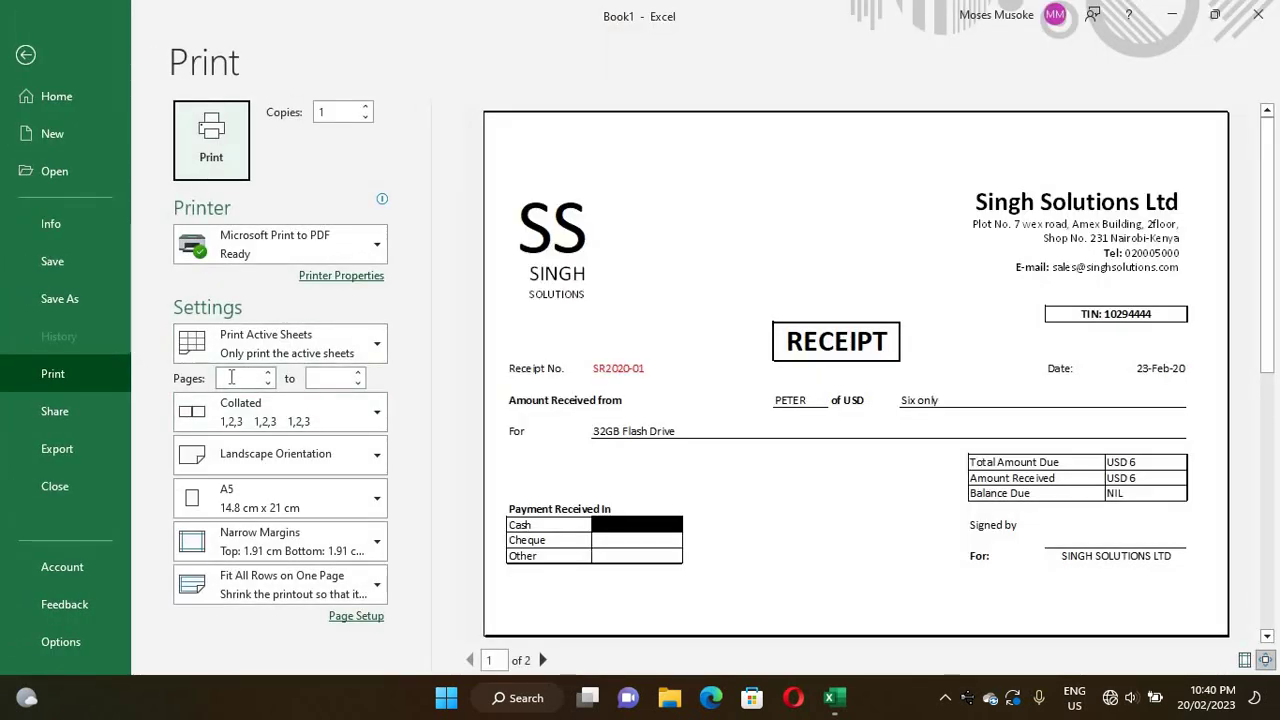
click(231, 377)
text(1)
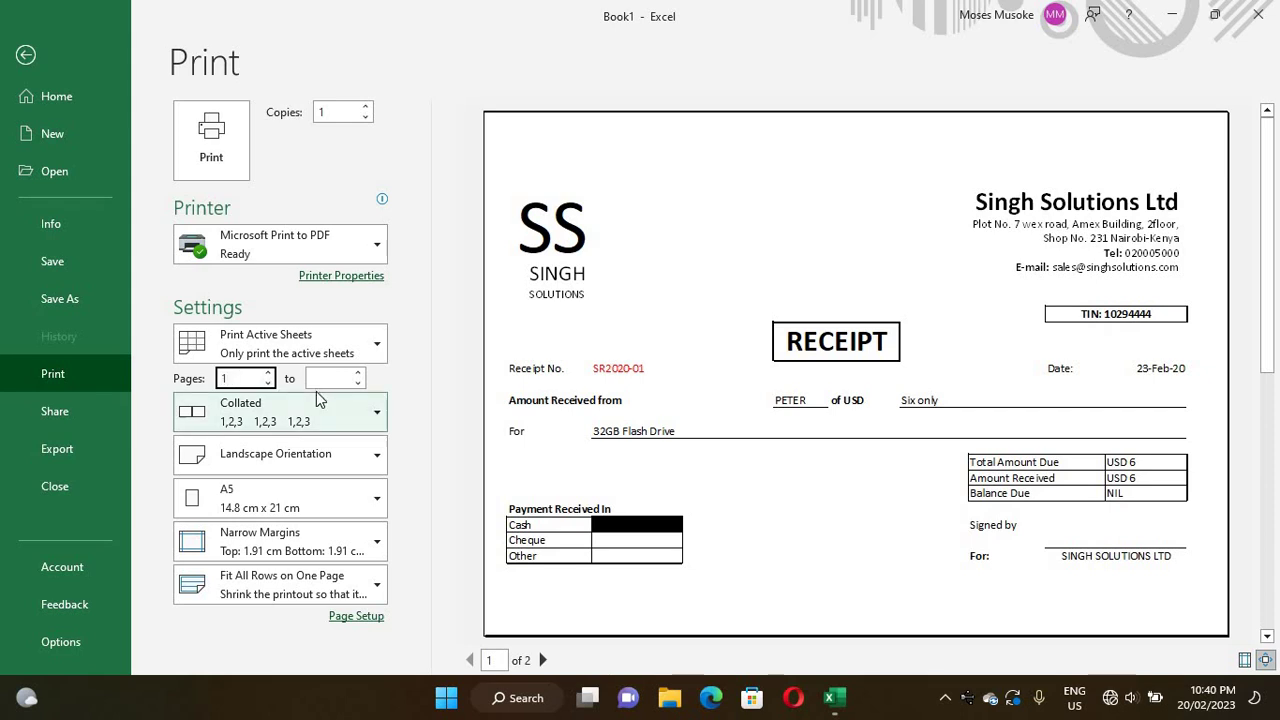
click(320, 378)
text(1)
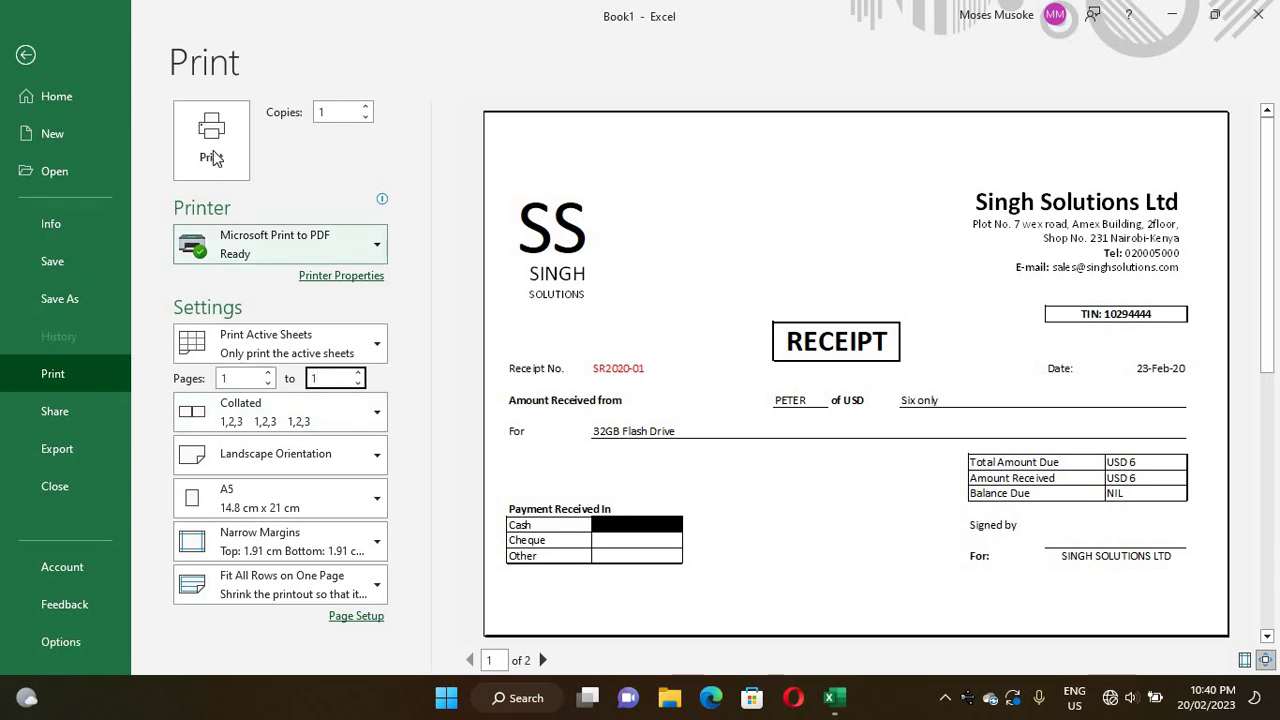
- Print to PDF, overwriting TEST RECEIPT.pdf on the Desktop, then minimize Excel
click(211, 157)
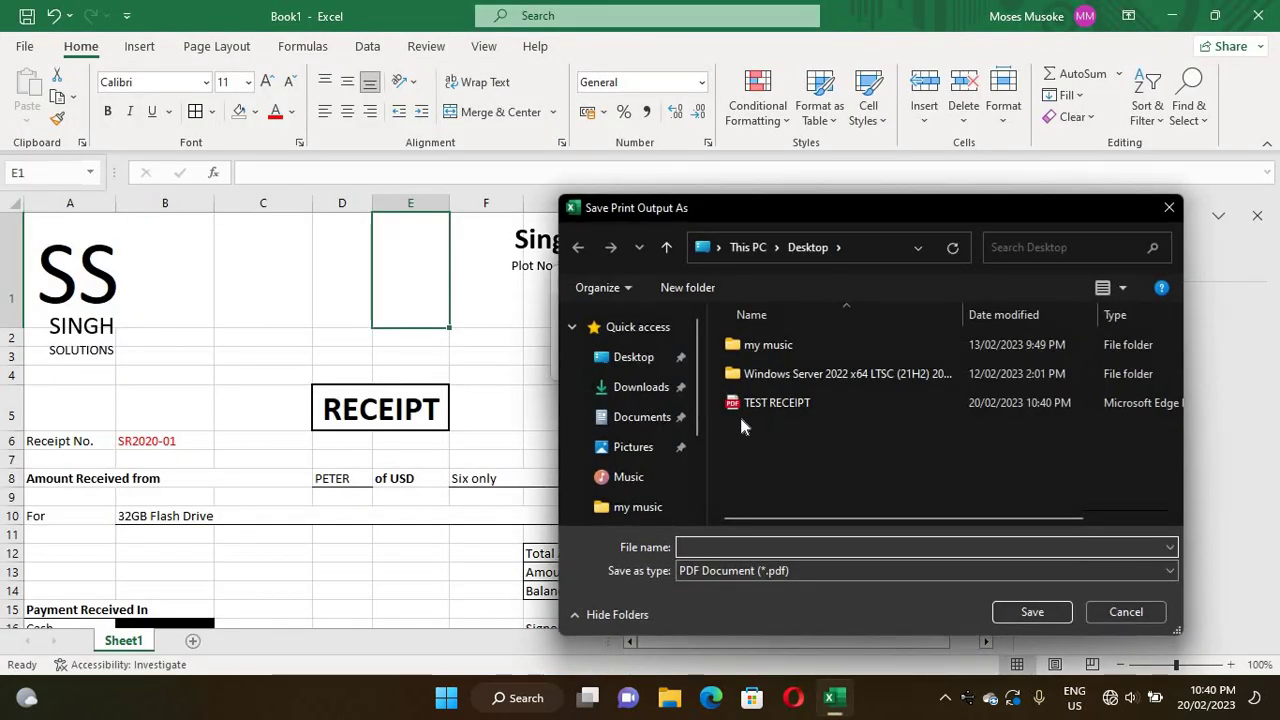
click(743, 406)
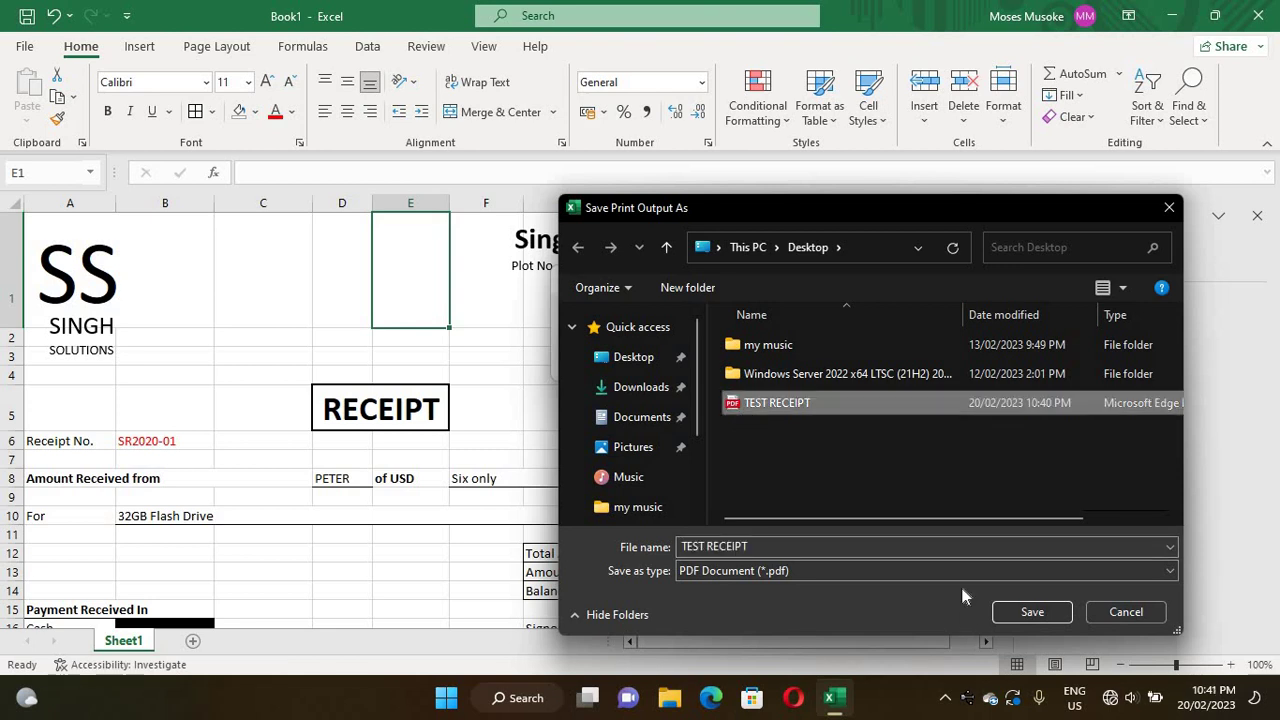
click(1035, 612)
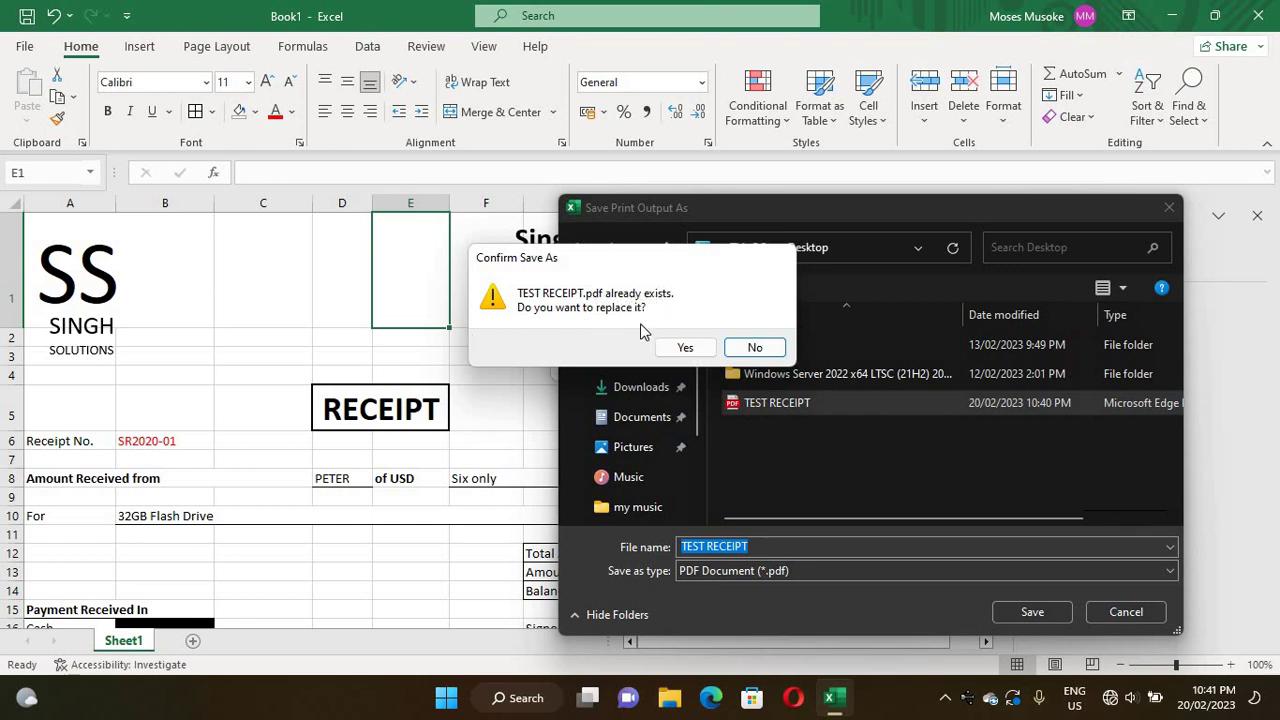
click(687, 348)
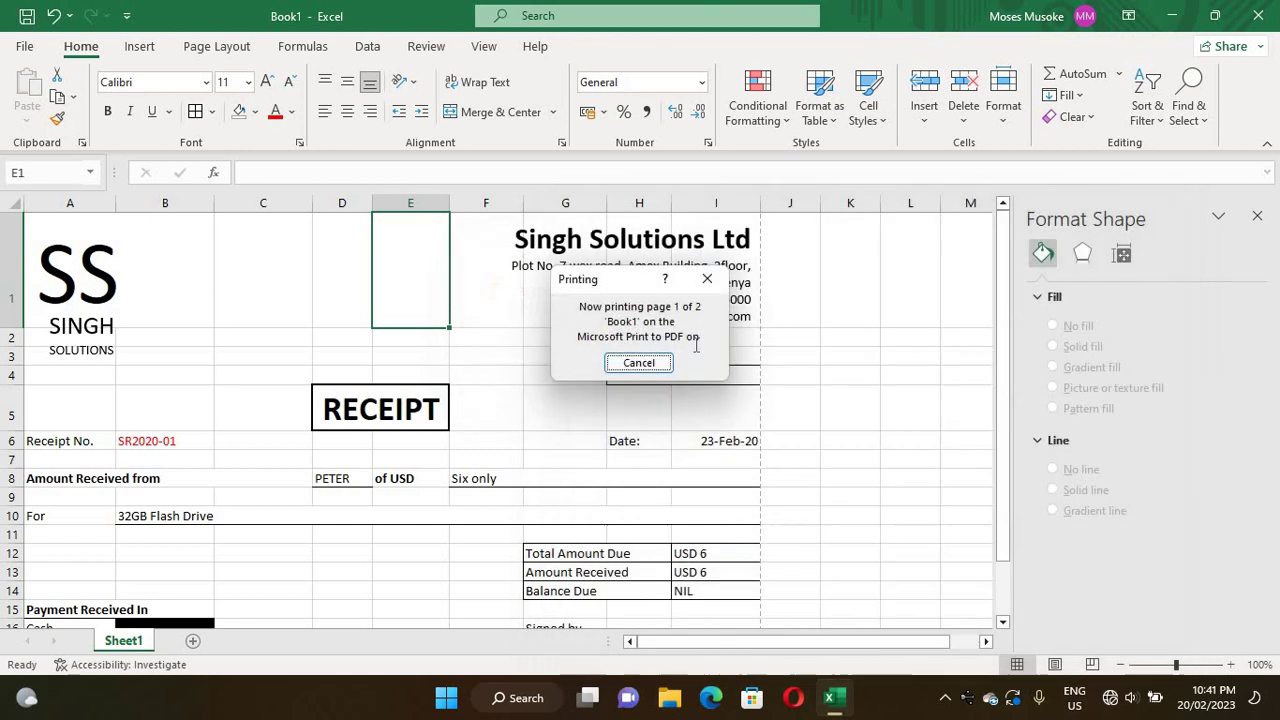
click(1170, 18)
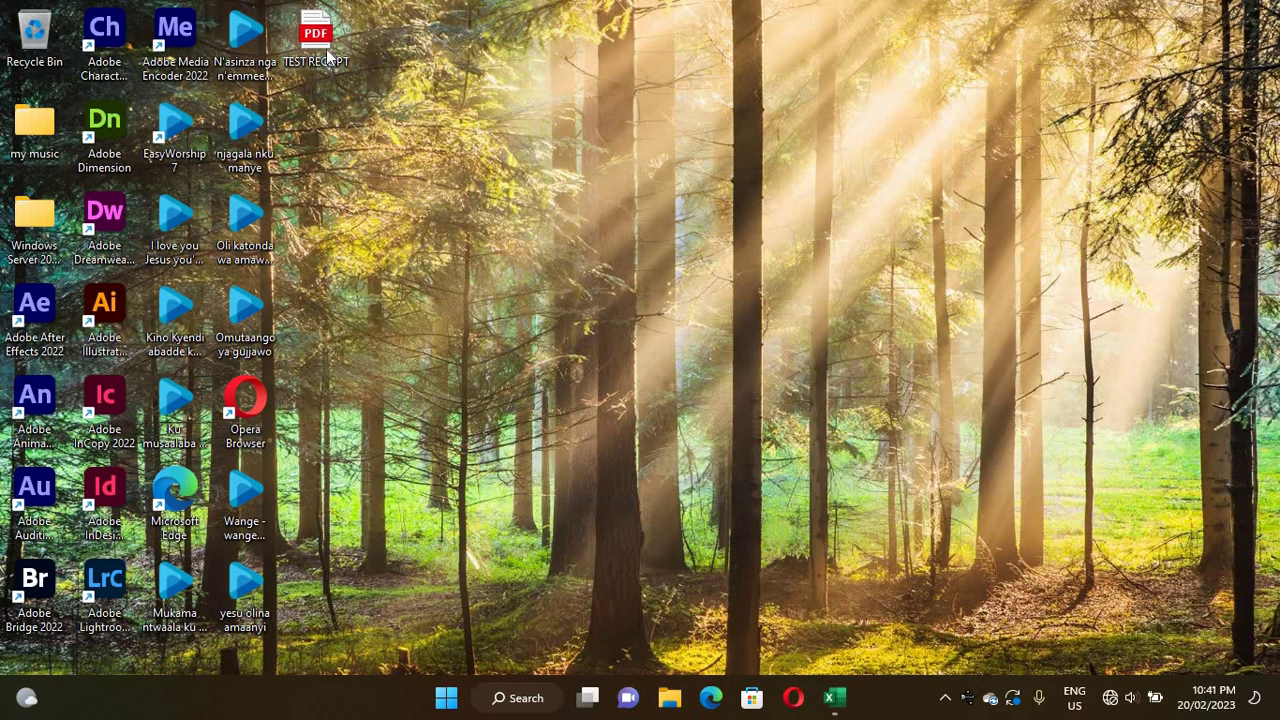
- Open TEST RECEIPT.pdf from the desktop in Edge, maximized, to confirm it is one page
click(316, 40)
double_click(316, 45)
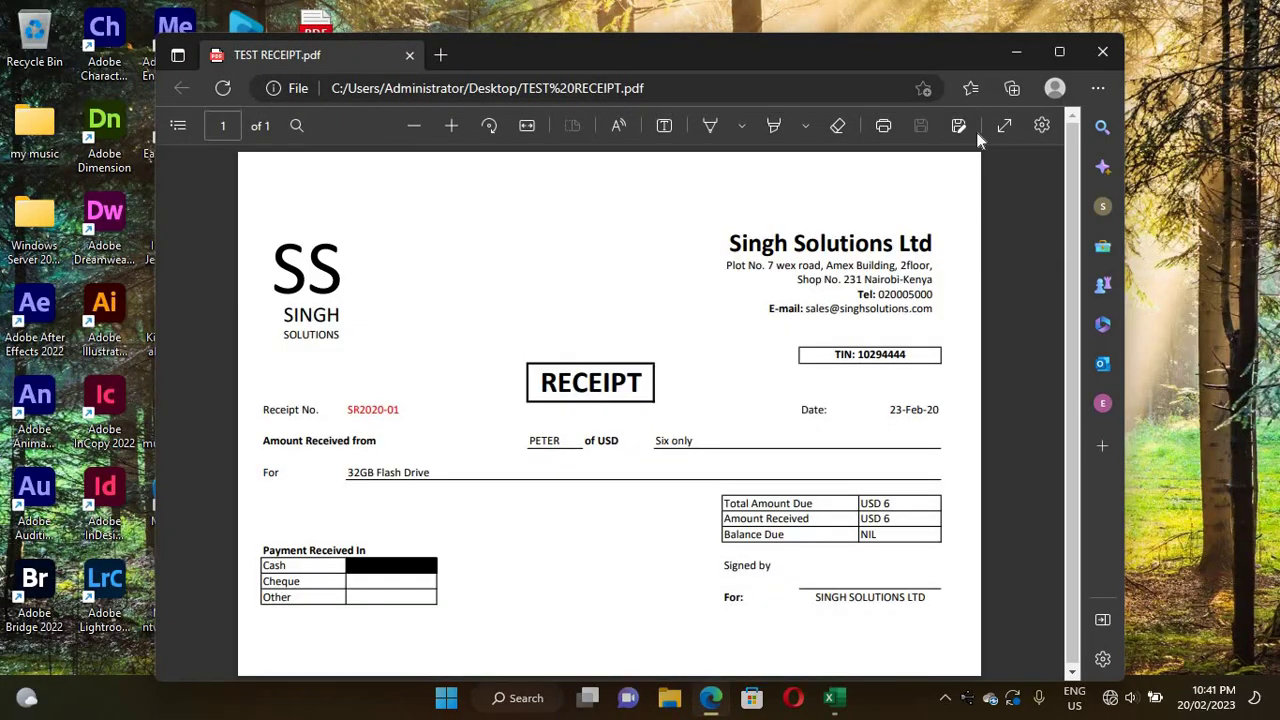
click(1059, 51)
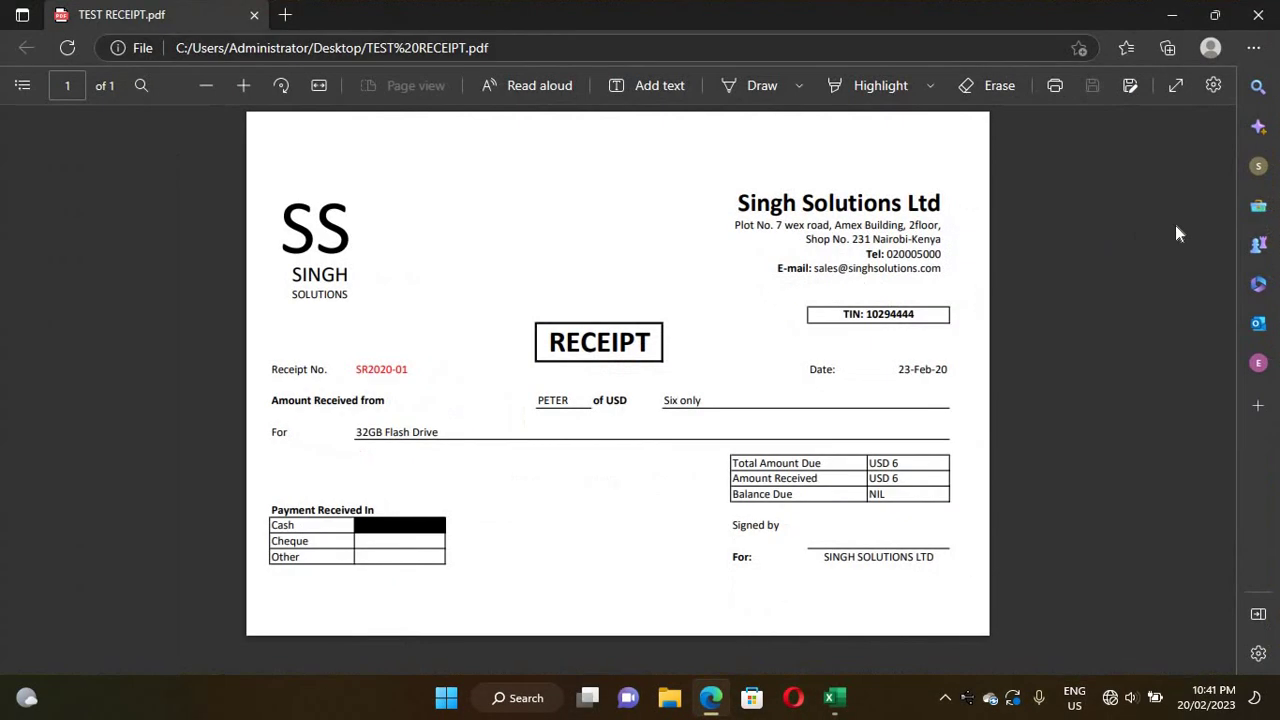